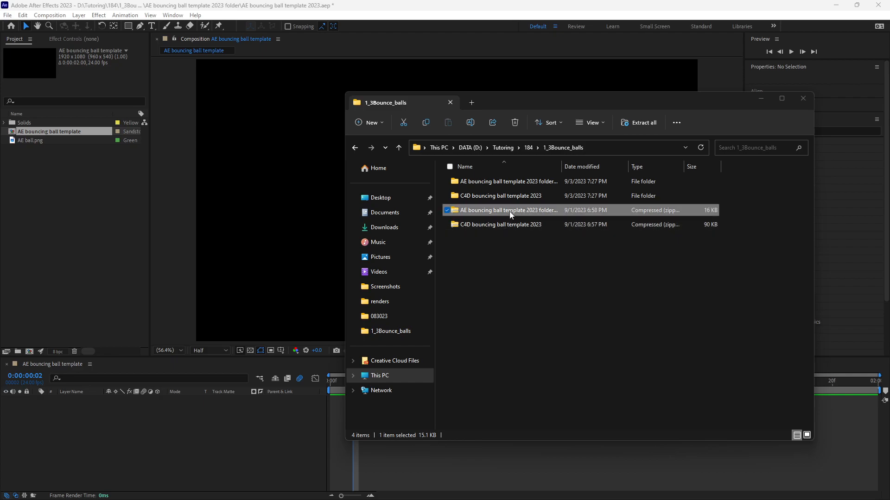
Try to extract the compressed AE bouncing ball template 2023 folder to the suggested destination, dismissing the file replacement and closing the extracted folder window
right_click(510, 211)
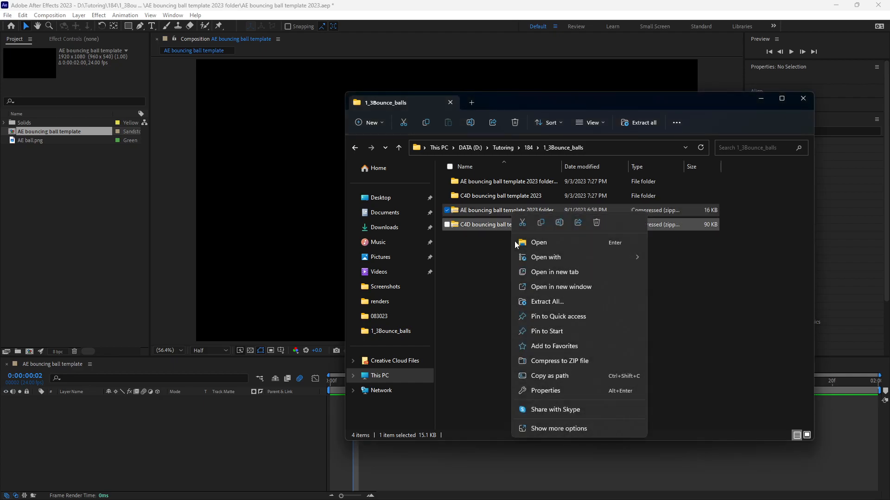
click(558, 428)
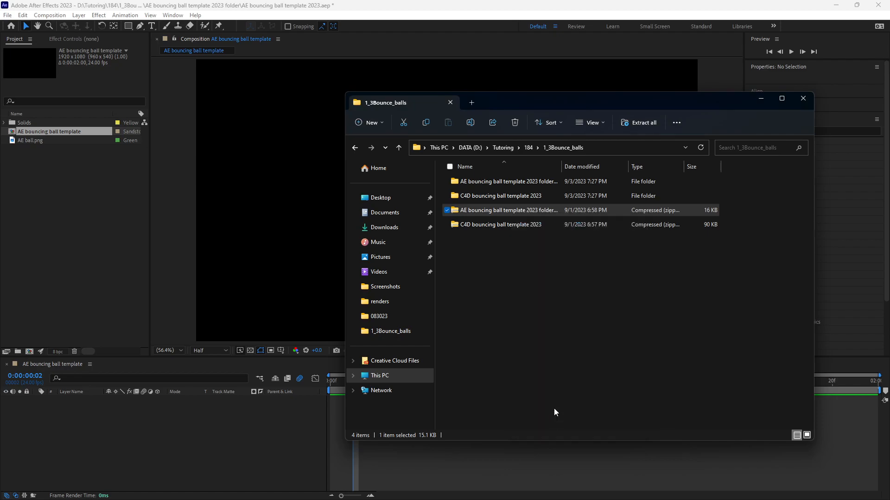
click(631, 249)
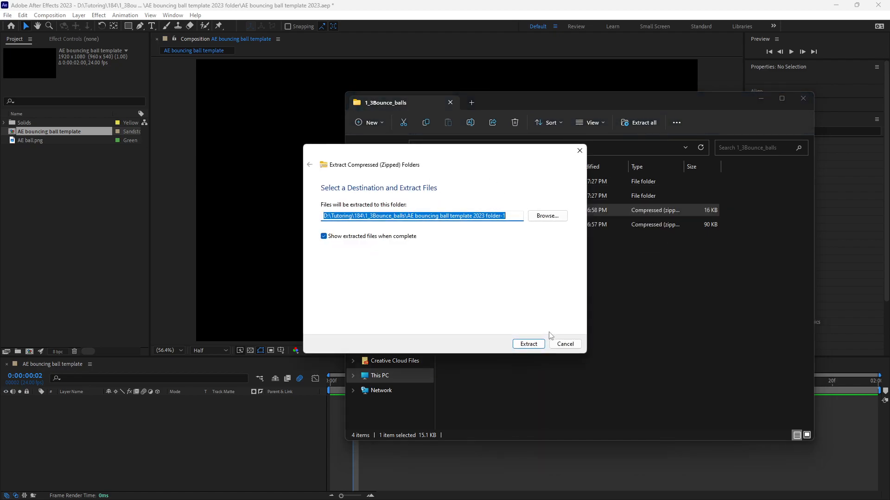
click(529, 345)
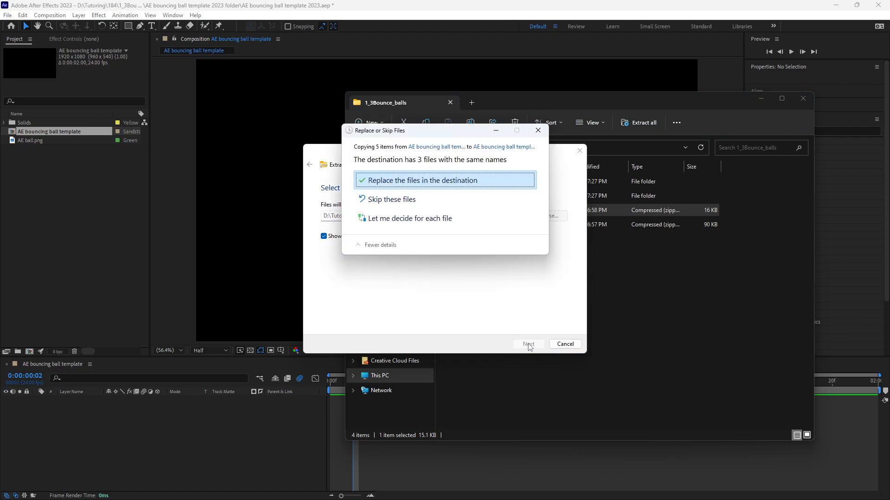
click(540, 133)
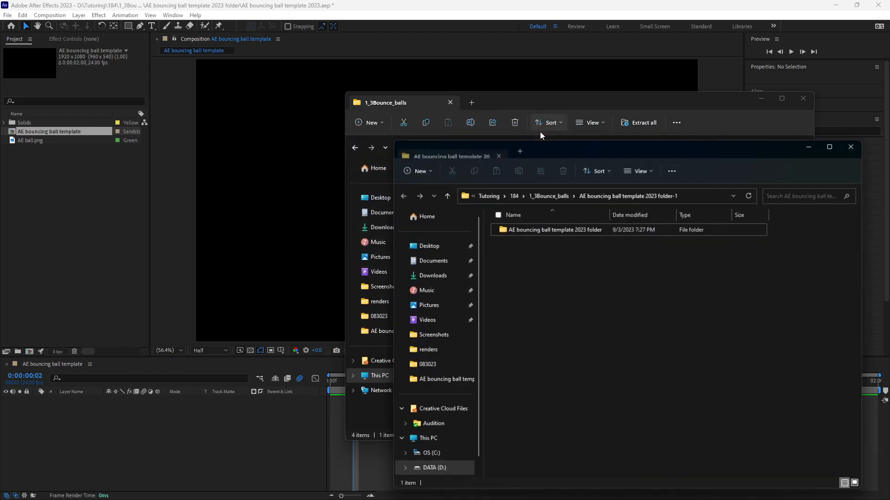
click(848, 146)
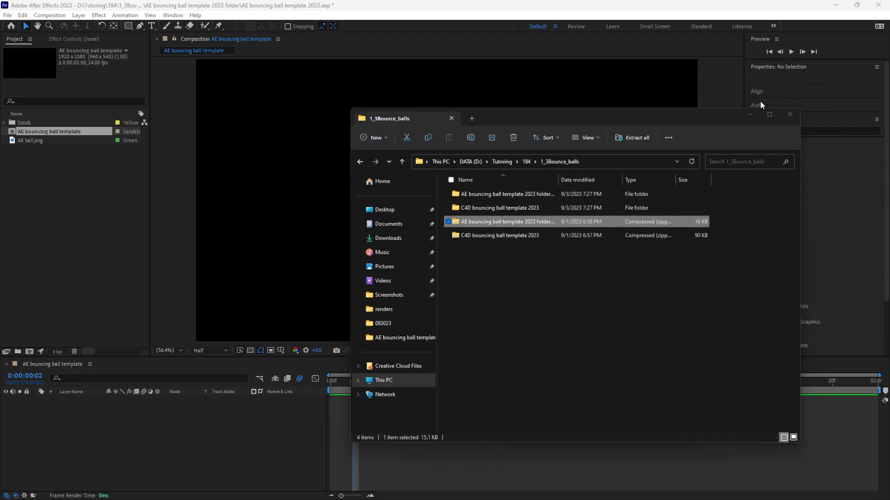
Return to After Effects and toggle the timeline's Graph Editor on and back off
click(760, 101)
click(316, 379)
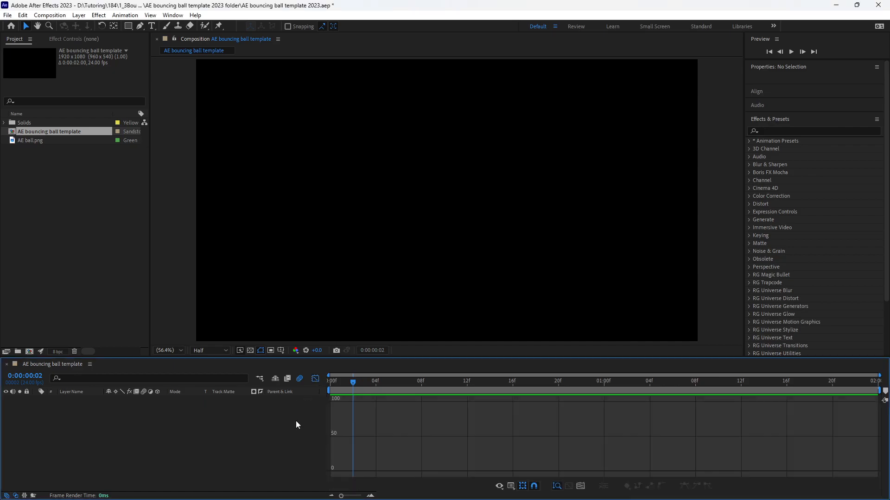
click(315, 380)
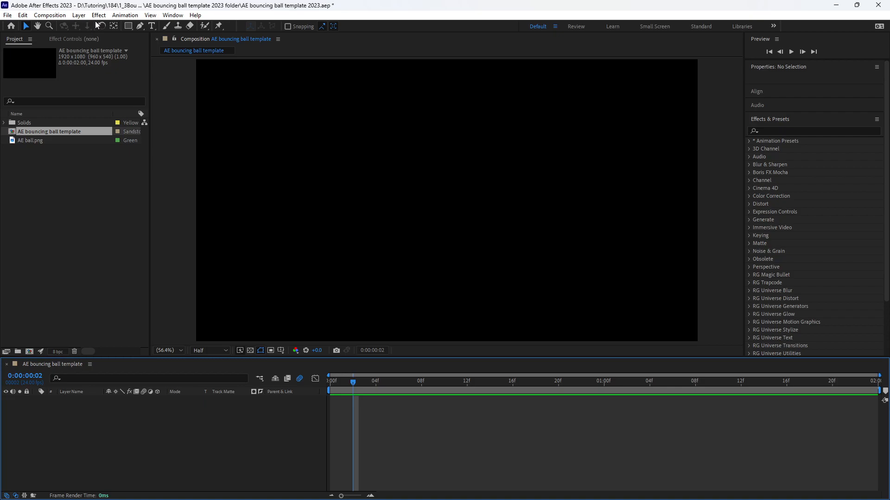
Create two project folders named Assets and Main Scenes
click(18, 351)
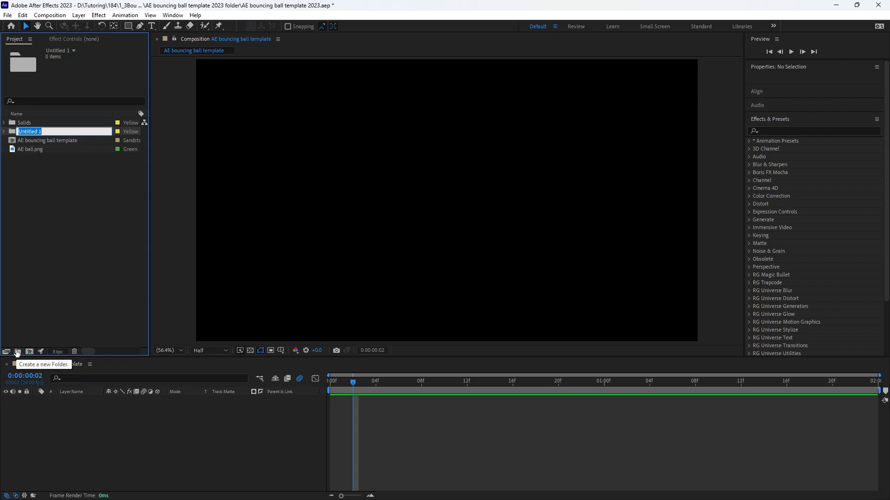
text(Assets)
click(34, 261)
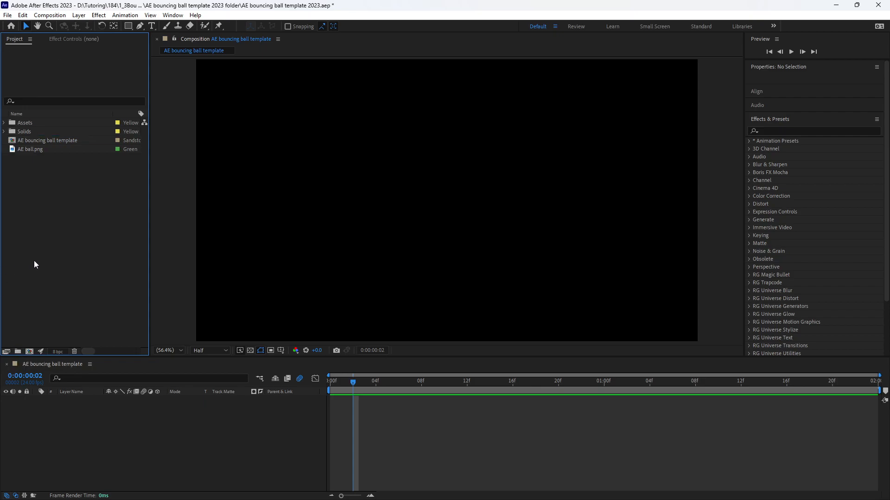
click(19, 353)
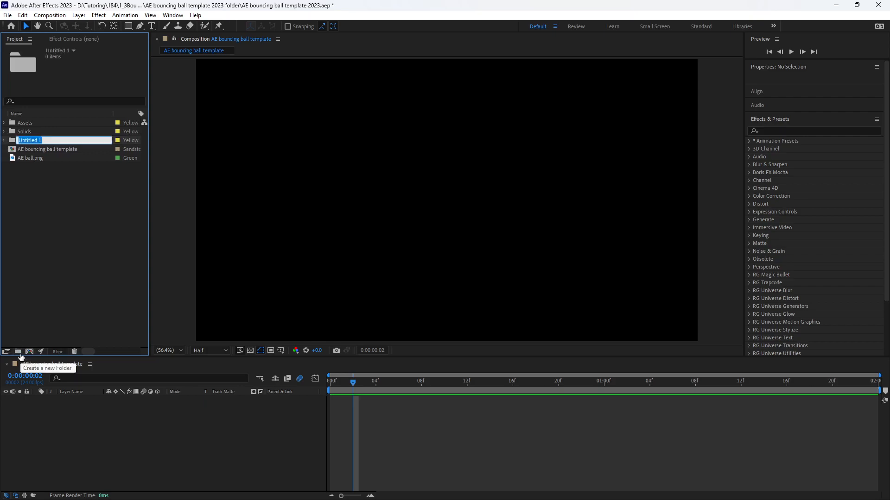
text(Main Scenes)
key(Return)
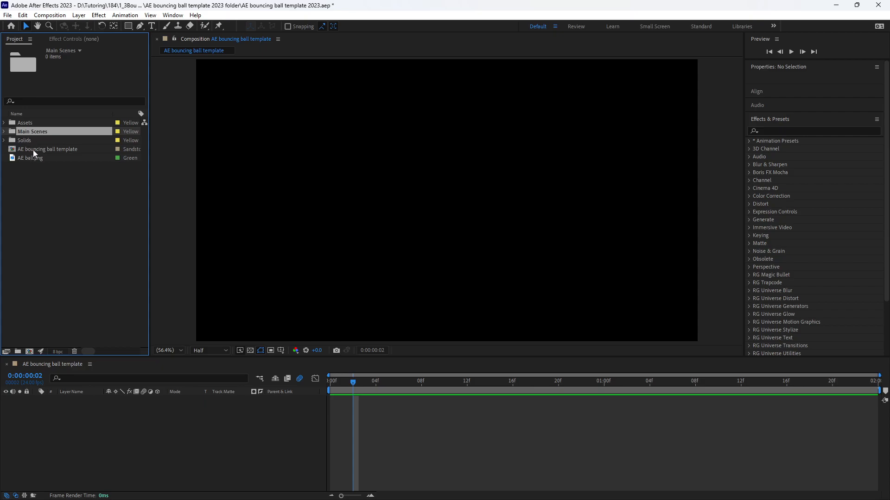
Move the AE bouncing ball template composition into Main Scenes and AE ball.png into Assets, and expand both folders
drag(32, 149, 30, 130)
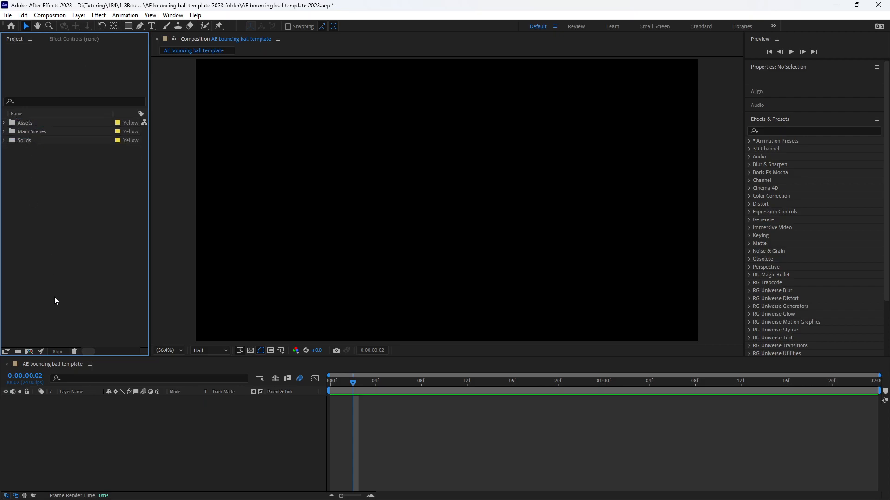
click(4, 131)
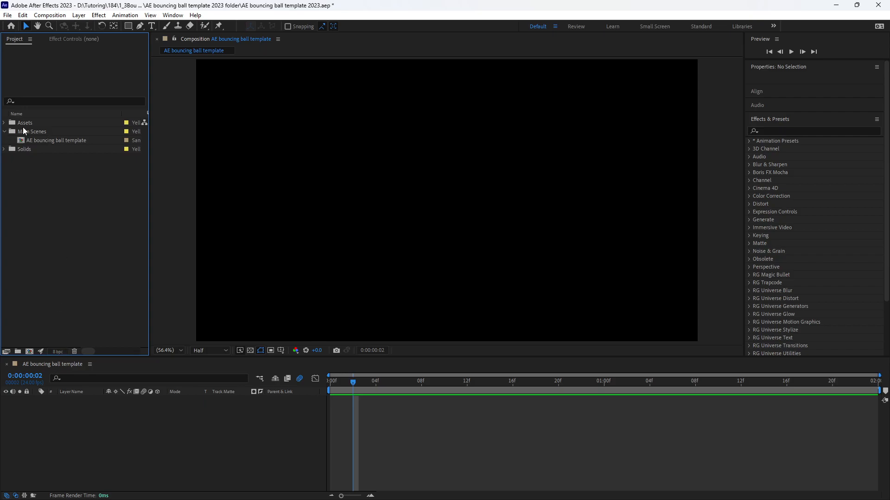
click(4, 123)
Add AE ball.png to the composition, placed freehand at about X 1062, Y 516
drag(30, 134, 68, 421)
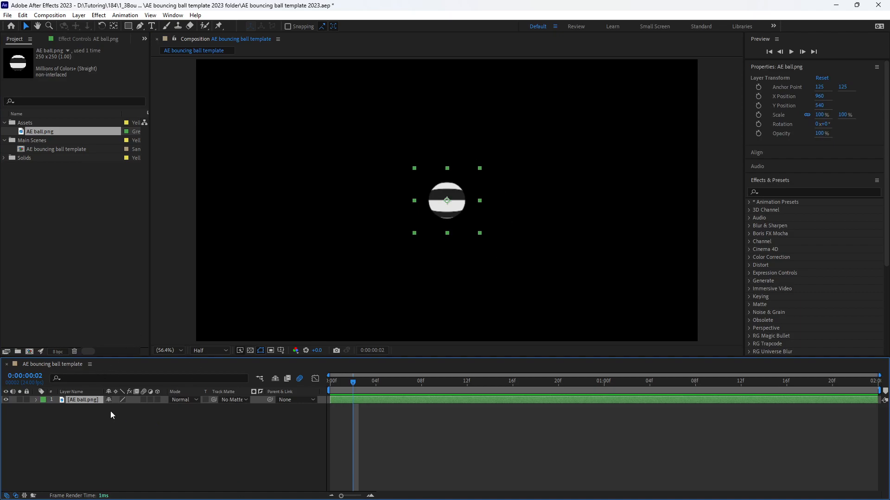
key(ctrl+z)
drag(38, 135, 494, 228)
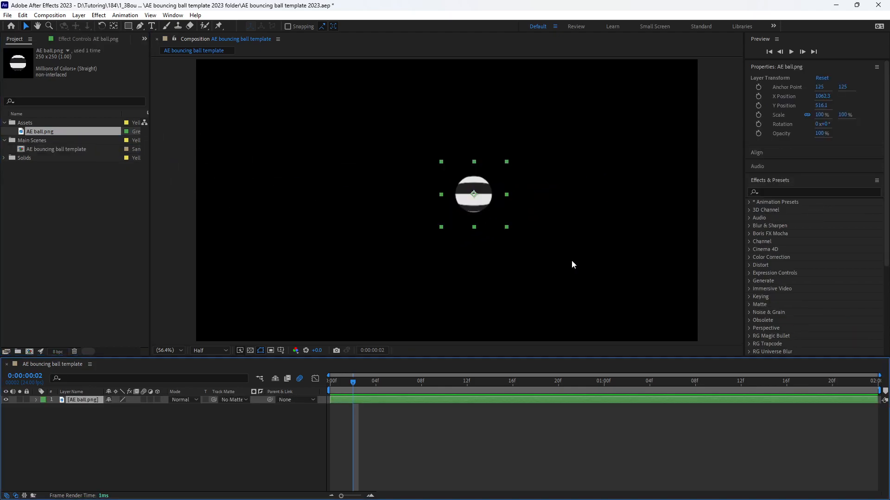
click(757, 153)
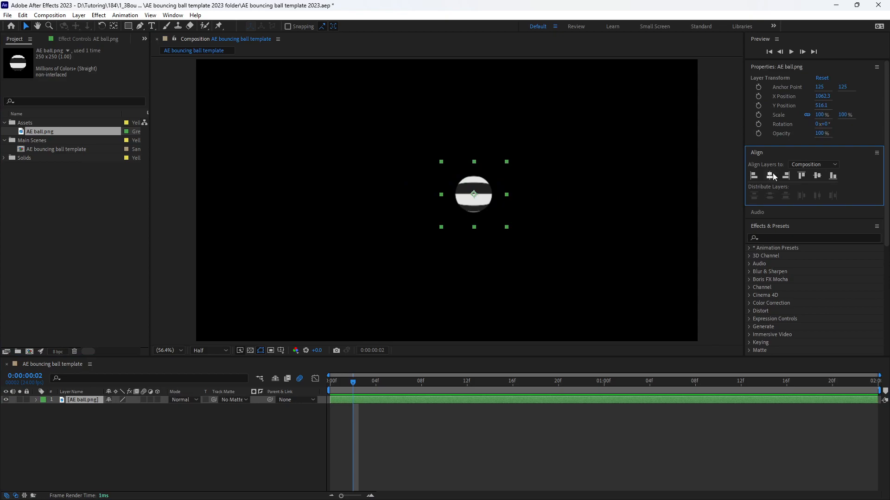
click(173, 15)
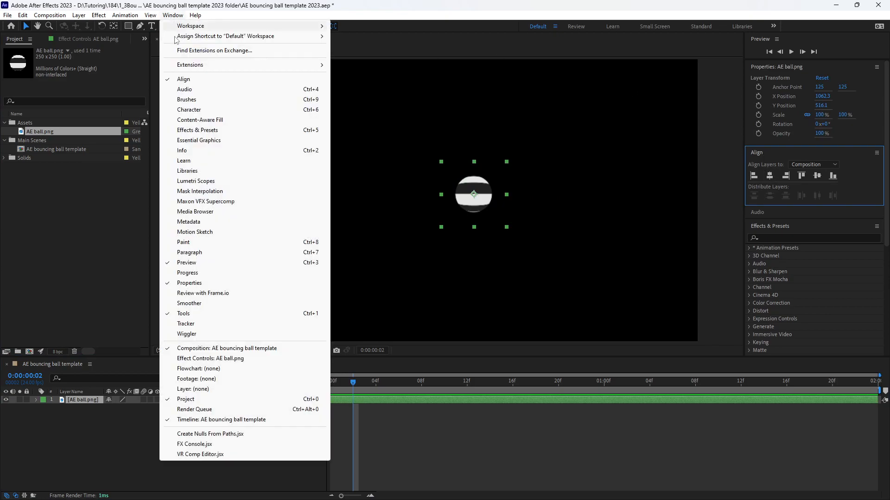
click(727, 162)
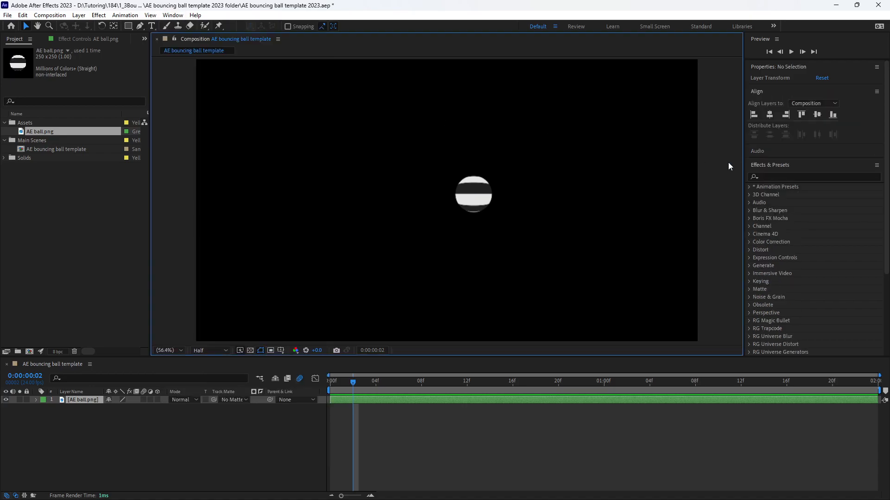
click(771, 93)
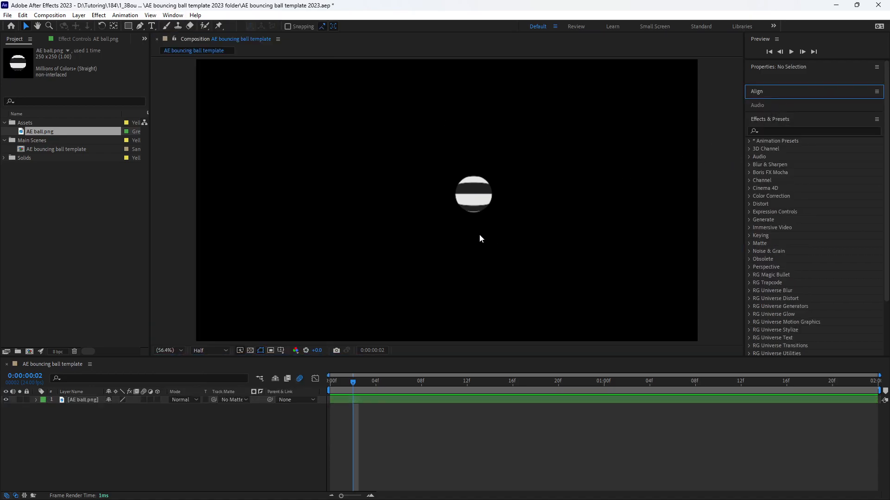
Centre the ball layer horizontally and vertically in the composition with Align, and deselect it
click(480, 202)
click(763, 154)
click(769, 175)
click(817, 175)
click(193, 450)
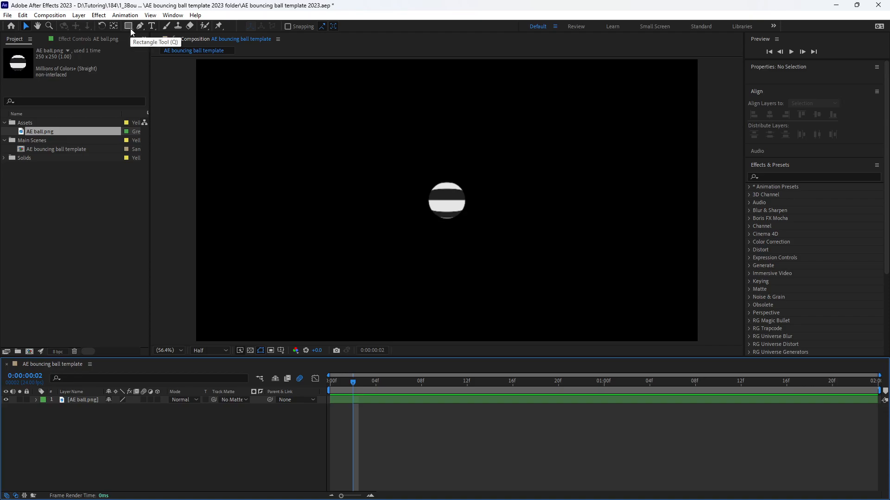
Delete the background and Dark Gray Solid 1 items from the Solids folder and collapse the folder
click(4, 158)
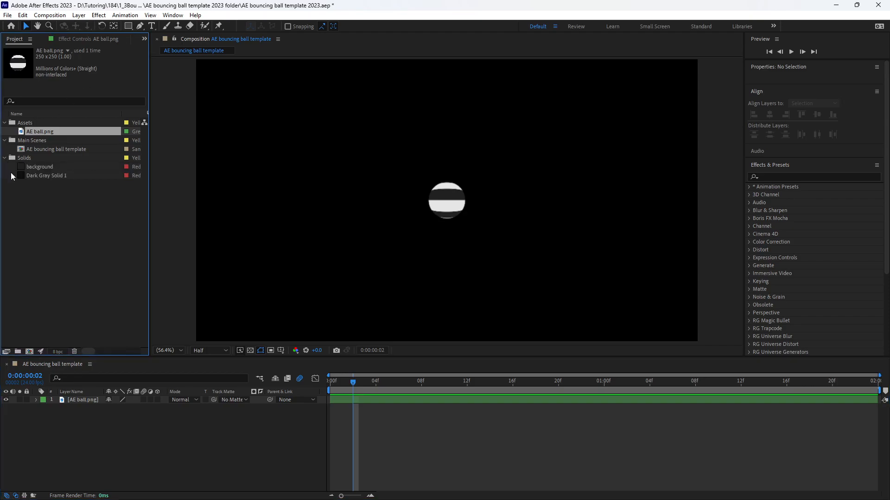
click(44, 167)
shift+click(45, 174)
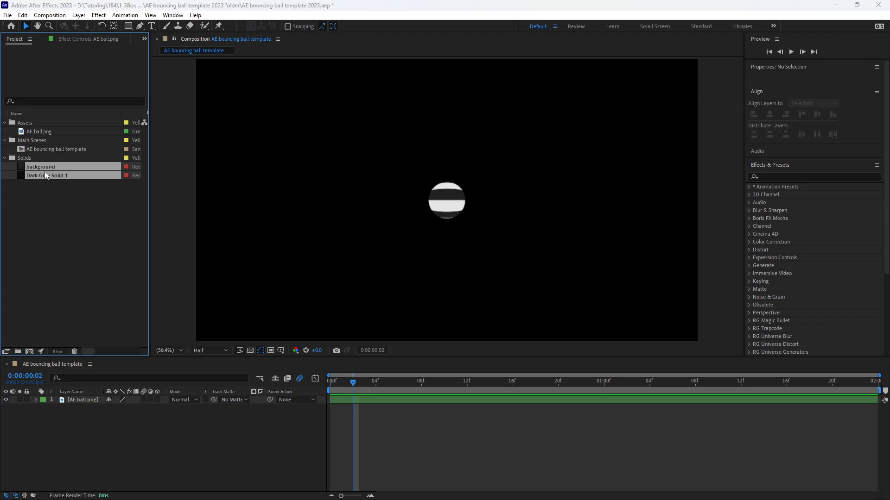
key(Delete)
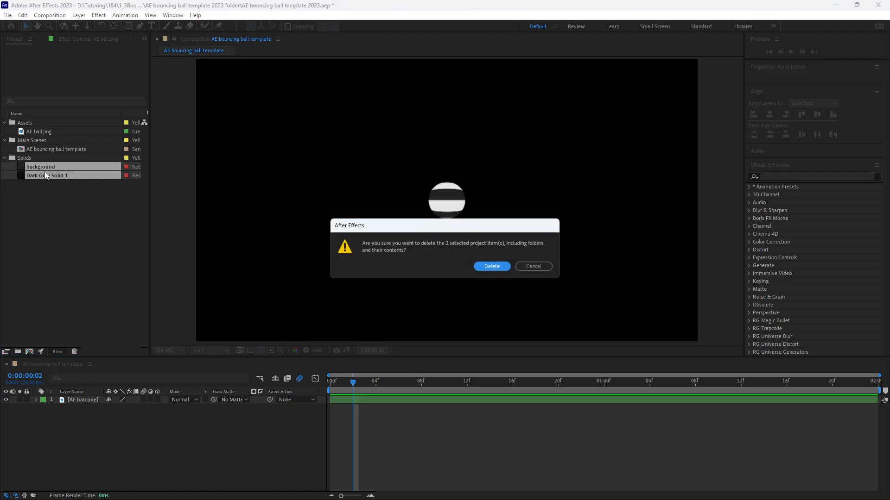
click(489, 267)
click(4, 158)
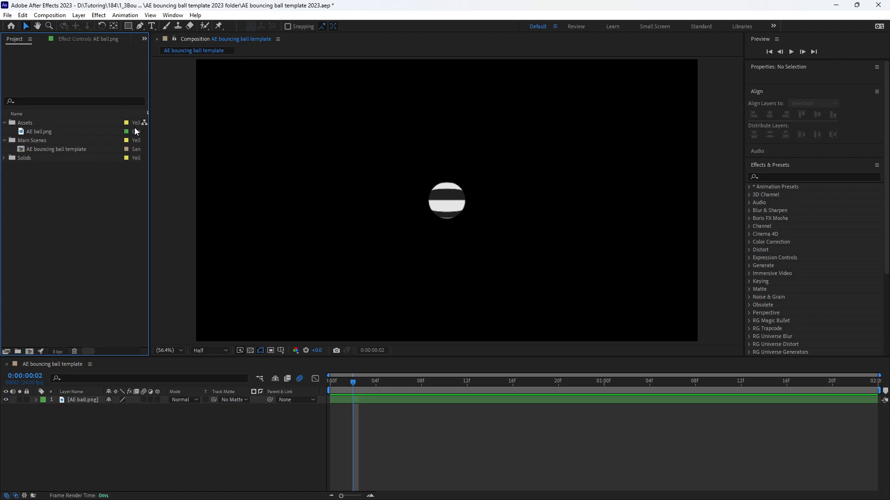
Create a shape layer with a full-frame 1920 × 1080 rectangle and place it beneath the AE ball.png layer
click(128, 27)
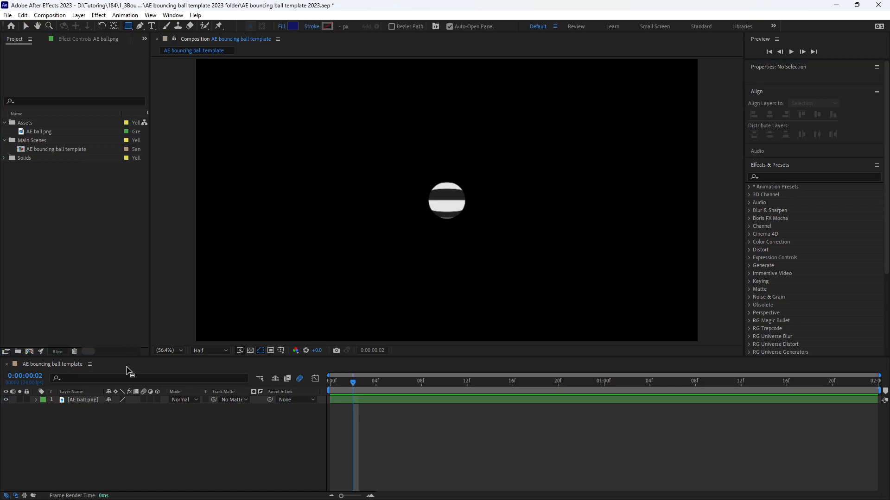
double_click(129, 27)
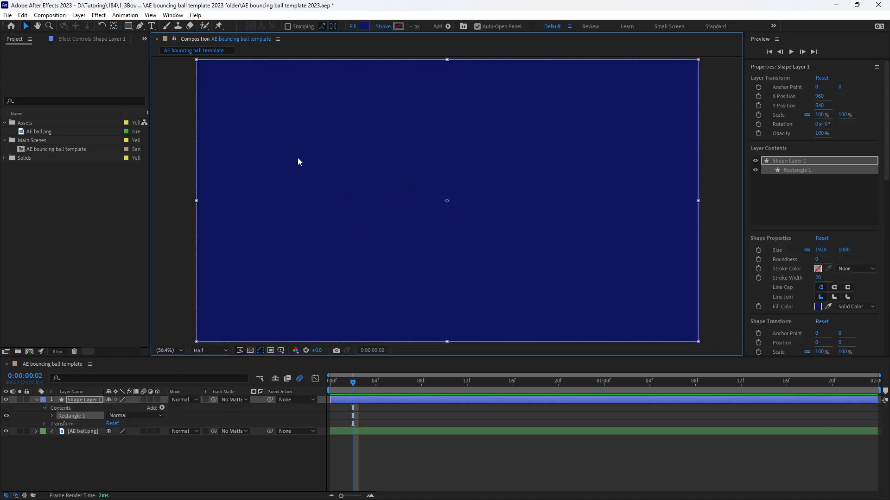
key(ctrl+z)
click(129, 26)
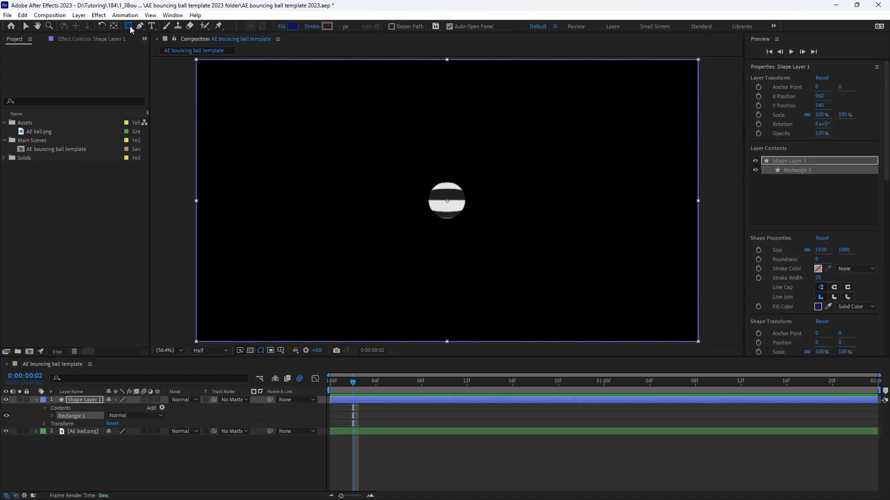
double_click(130, 26)
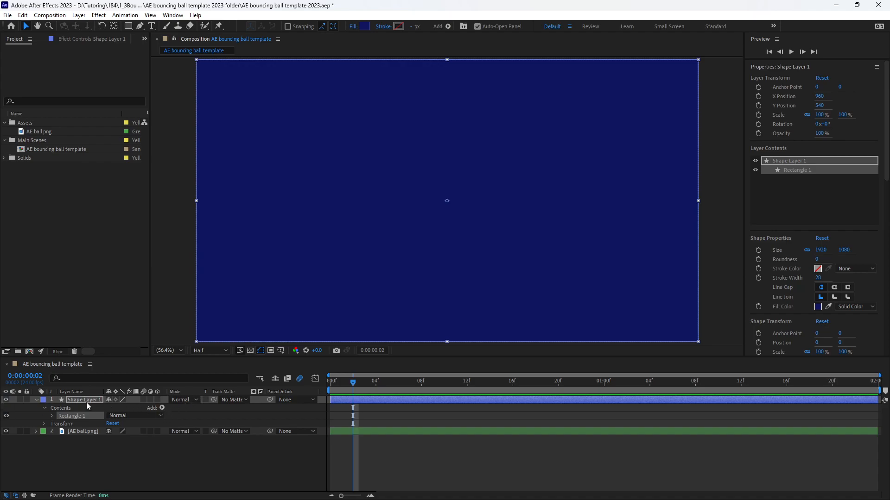
drag(85, 401, 79, 463)
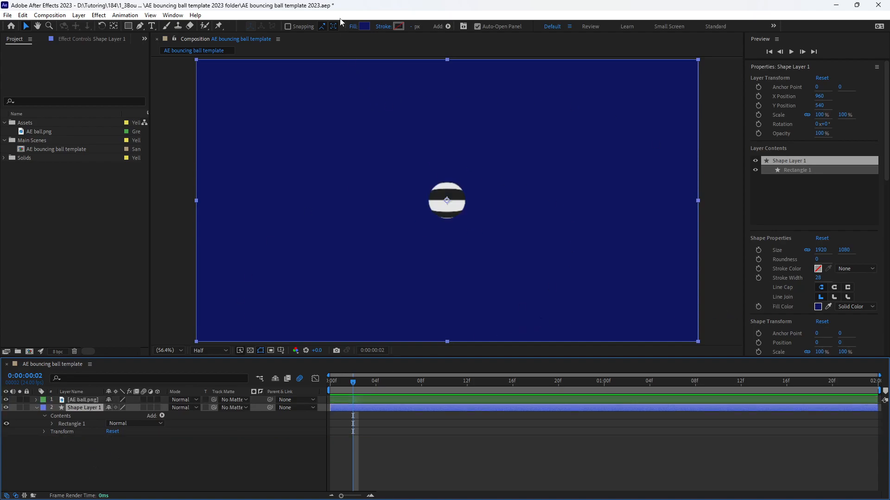
Change the background rectangle's fill to a brighter blue
click(818, 307)
drag(647, 286, 662, 282)
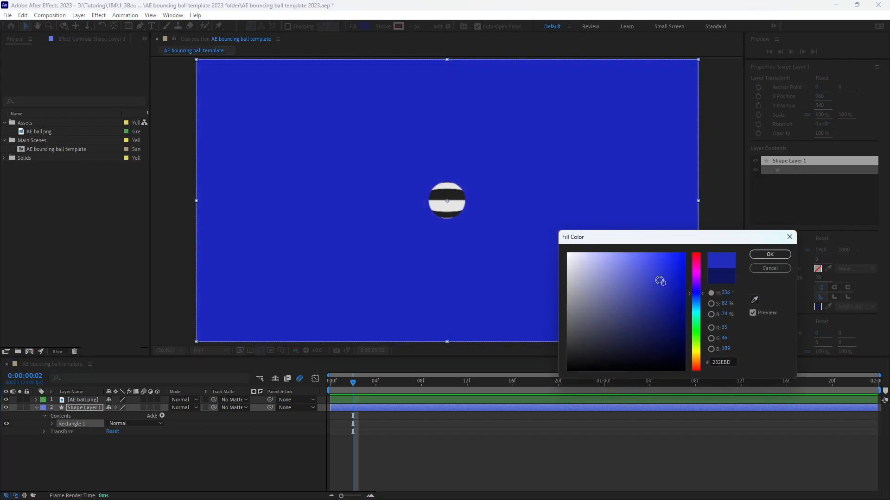
click(770, 254)
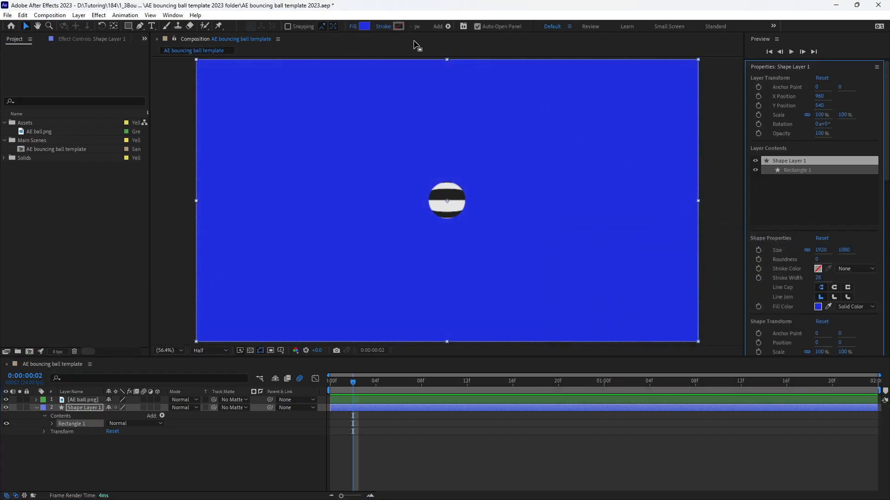
Change the background rectangle's fill colour to a saturated magenta-purple
click(364, 26)
drag(660, 278, 623, 272)
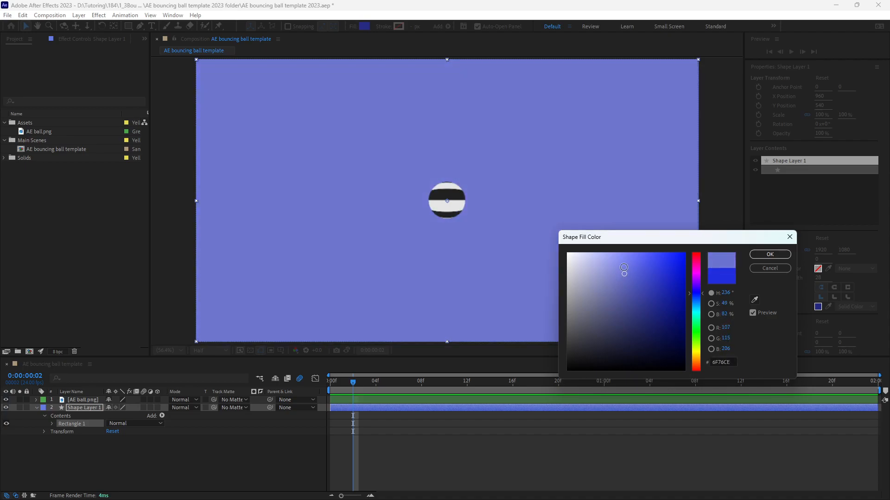
click(696, 274)
click(667, 268)
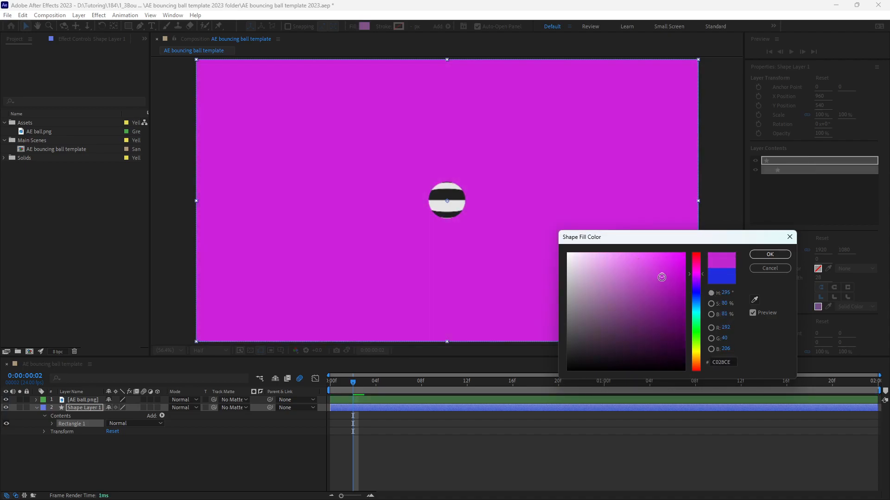
click(778, 254)
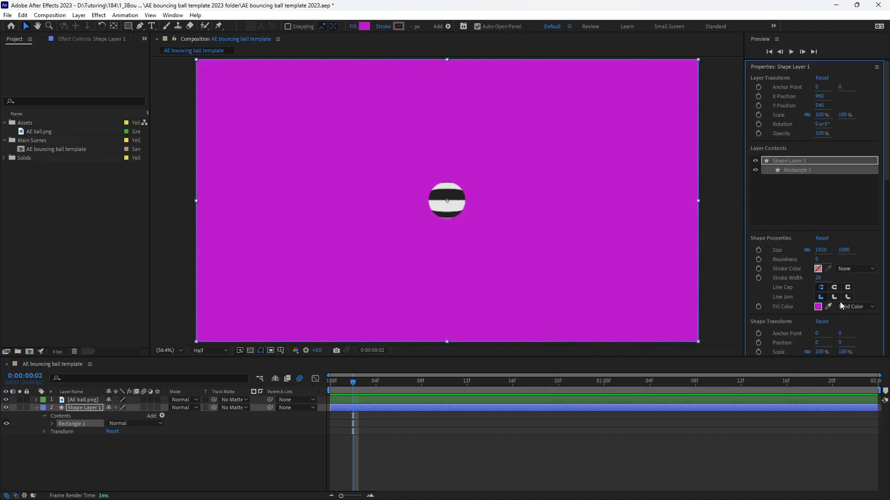
Change the background rectangle's fill colour to a dark navy blue, #0C2059
click(818, 307)
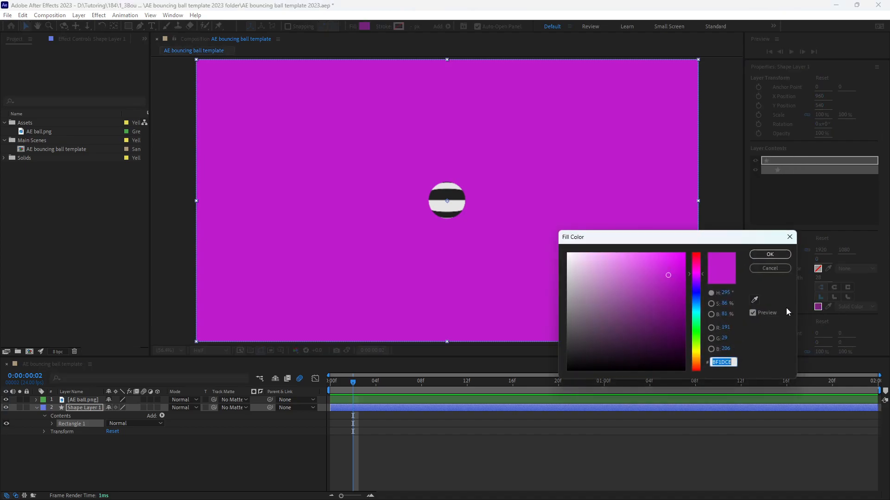
drag(694, 291, 669, 330)
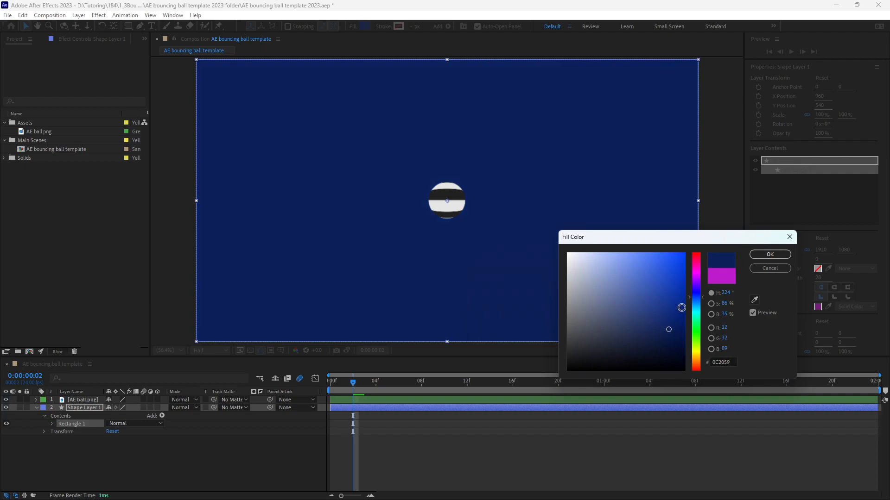
click(763, 256)
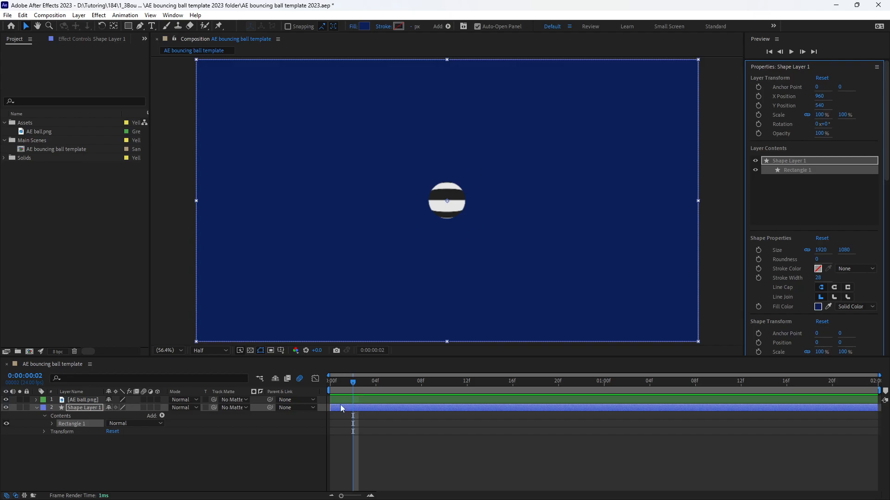
Rename the Shape Layer 1 layer as Floor and deselect it
click(85, 407)
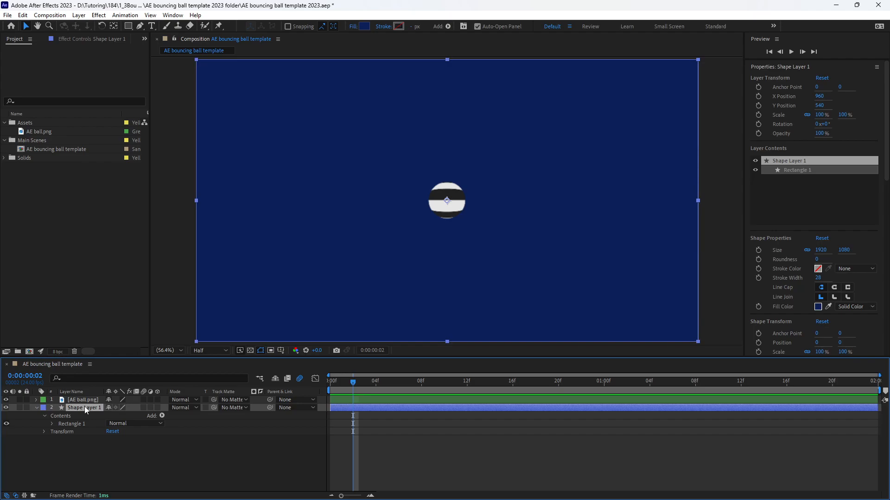
right_click(84, 407)
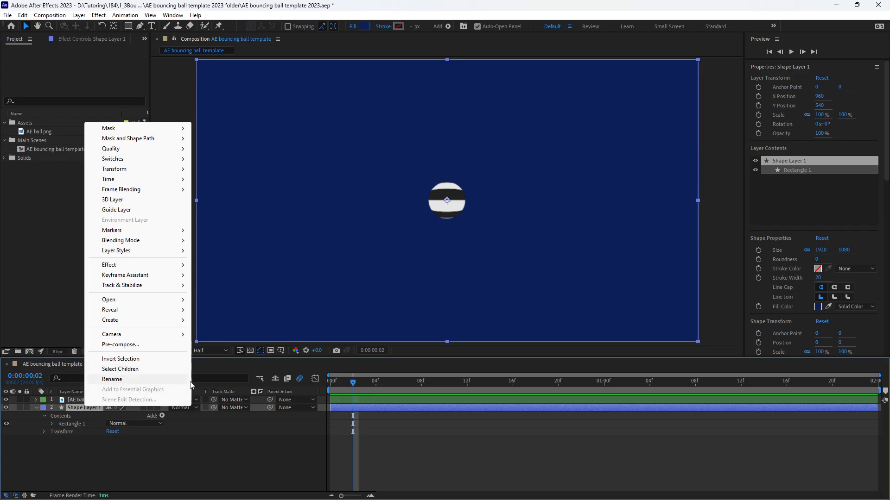
click(143, 458)
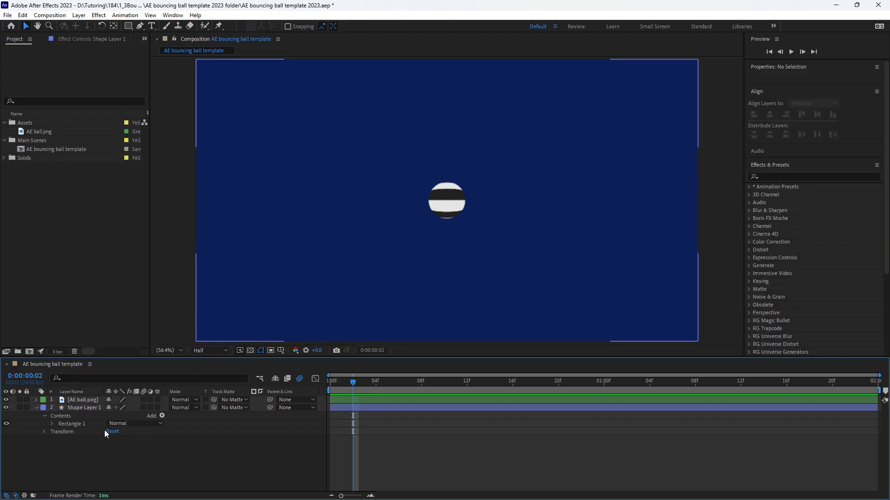
click(87, 407)
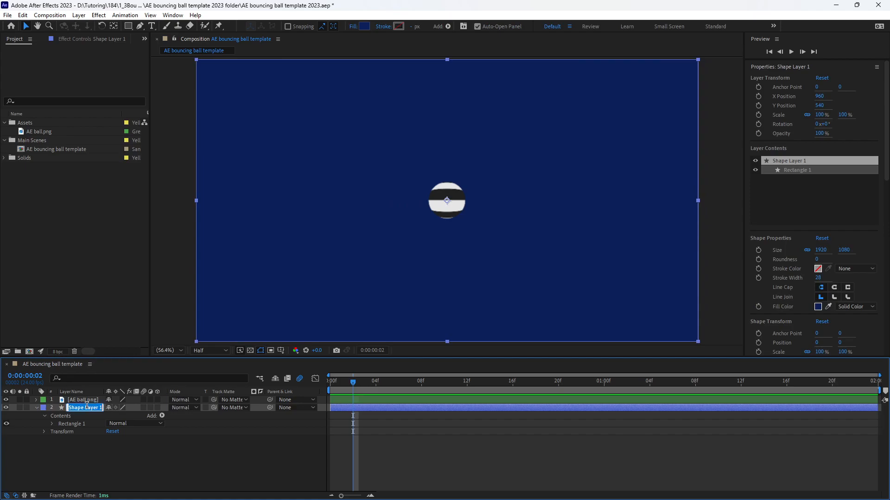
text(Floor)
key(Return)
click(104, 444)
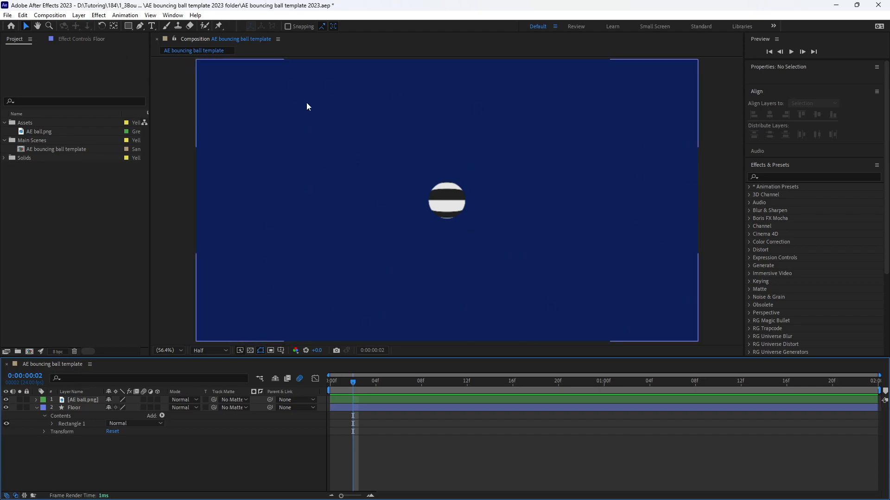
Draw a downward-pointing triangular mask on the Floor layer with the Pen tool, below the ball and extending past the composition's lower edge
click(140, 26)
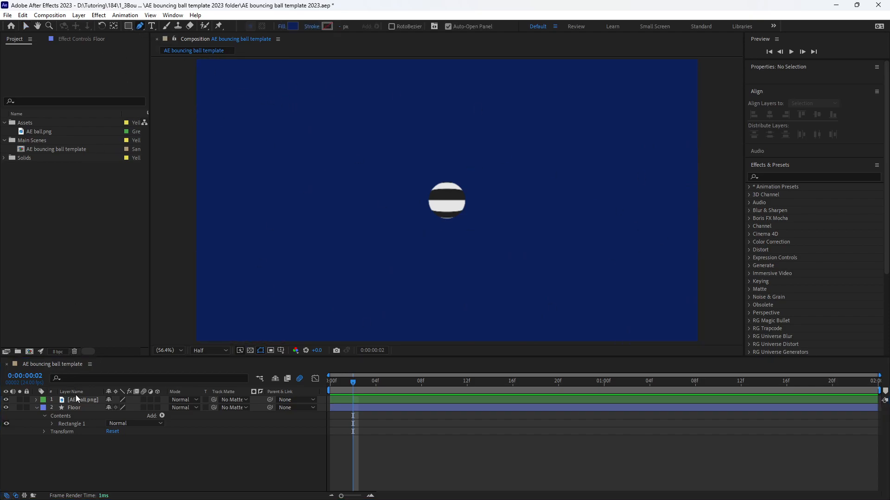
click(79, 408)
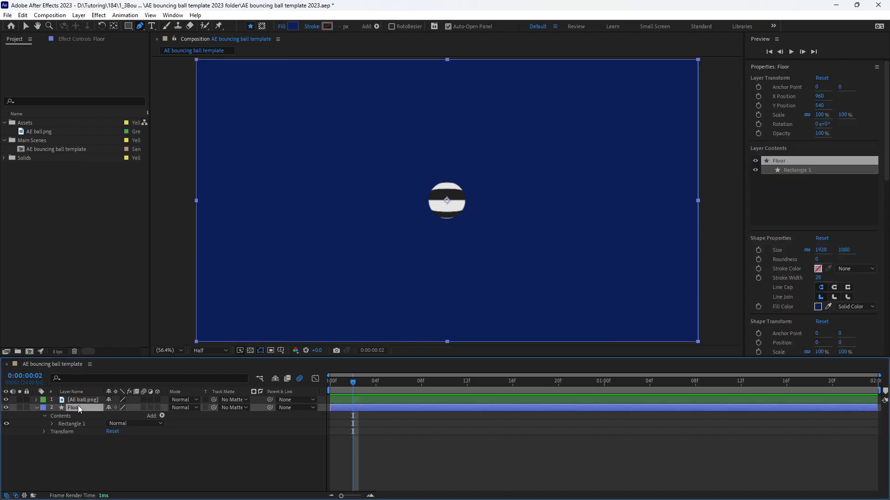
click(262, 26)
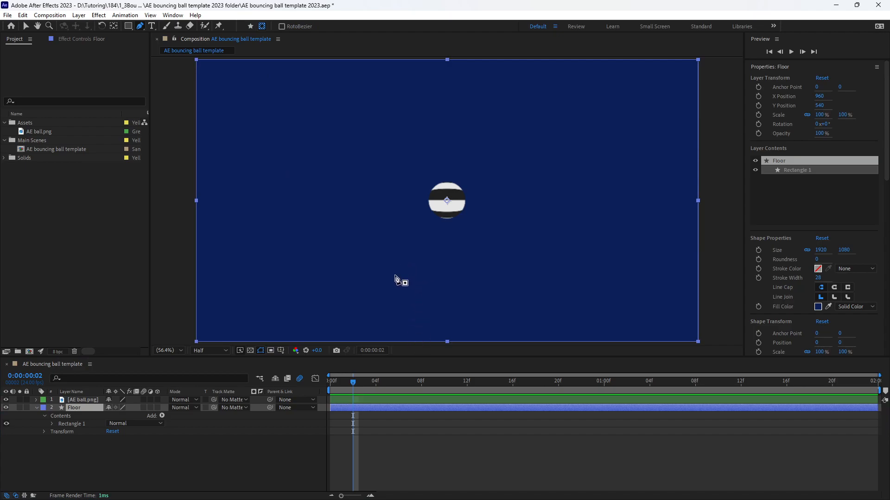
key(comma)
key(comma)
key(comma)
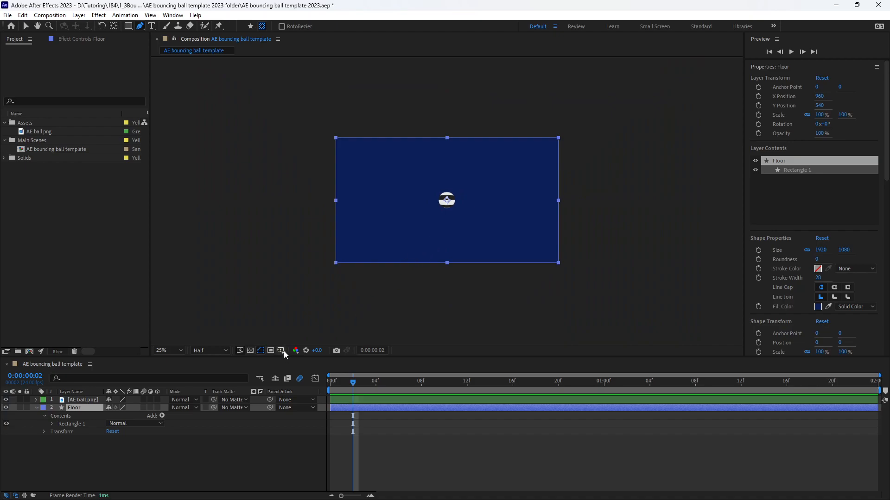
click(418, 240)
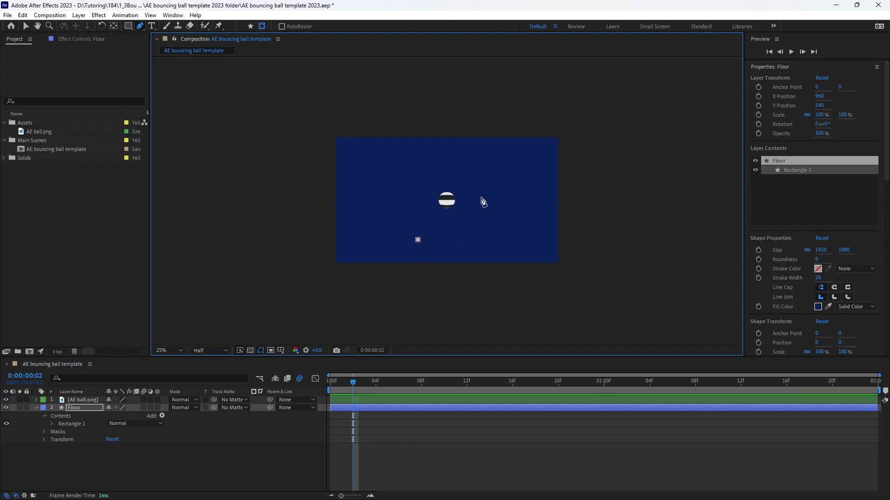
click(489, 240)
key(ctrl+z)
click(474, 239)
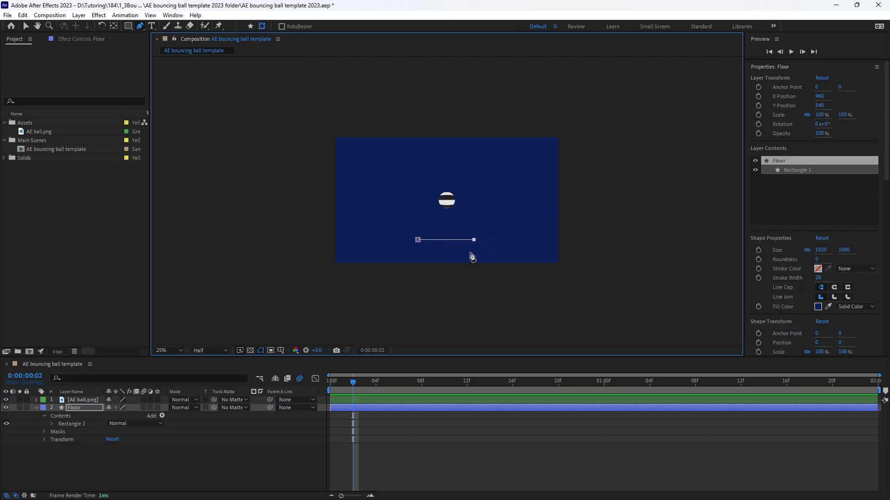
click(444, 290)
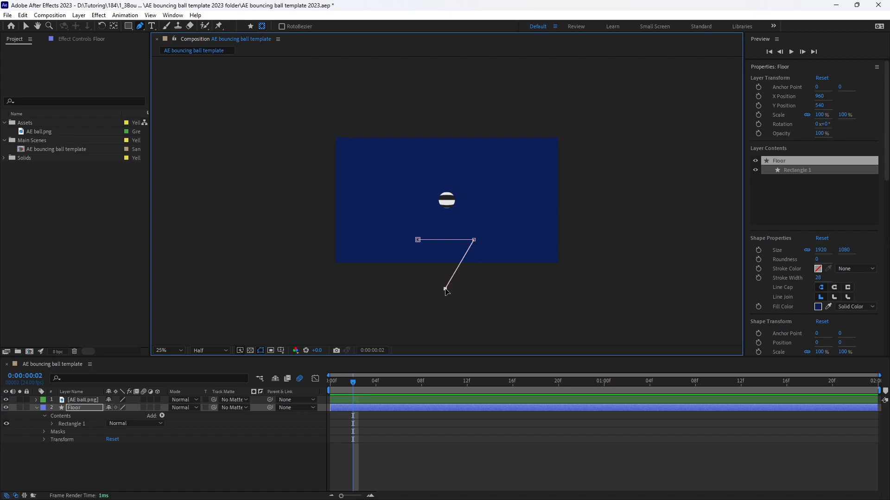
click(418, 240)
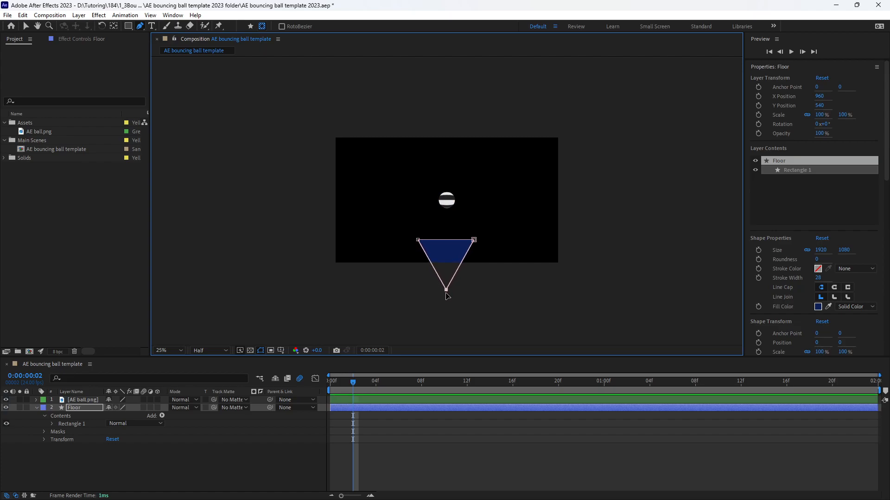
click(190, 468)
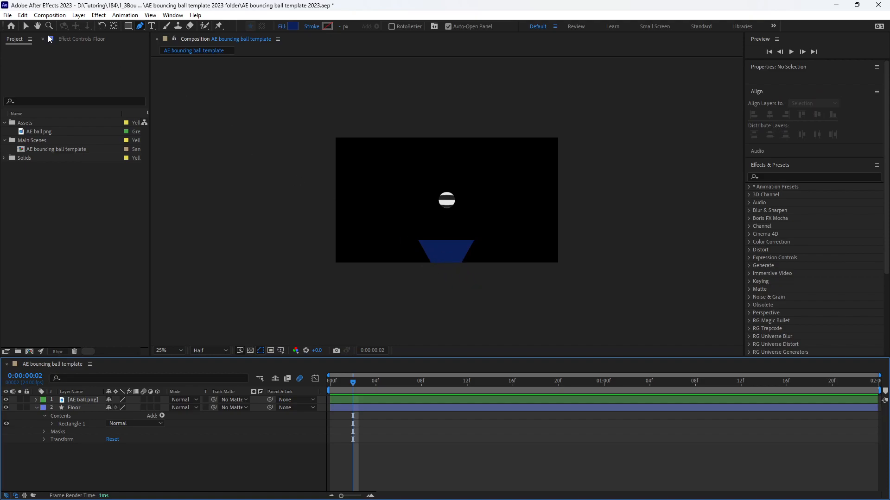
Select all points of the Floor layer's triangular mask and move the whole mask slightly upward
click(26, 27)
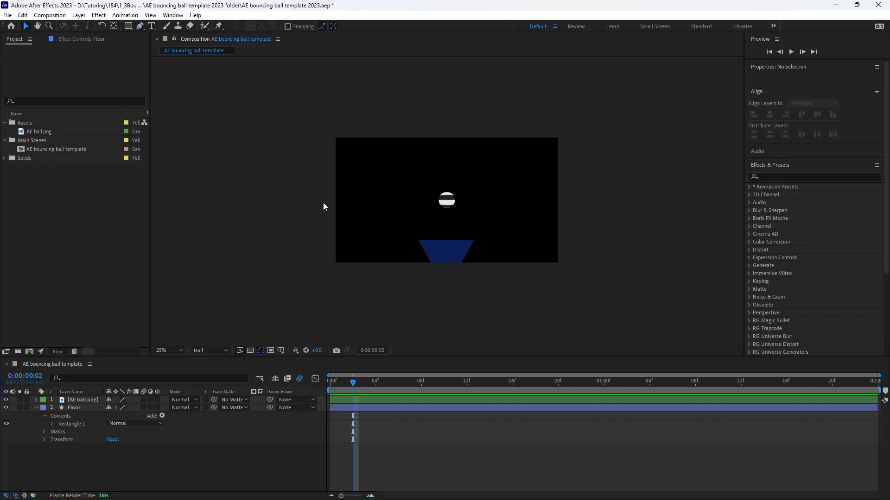
click(461, 251)
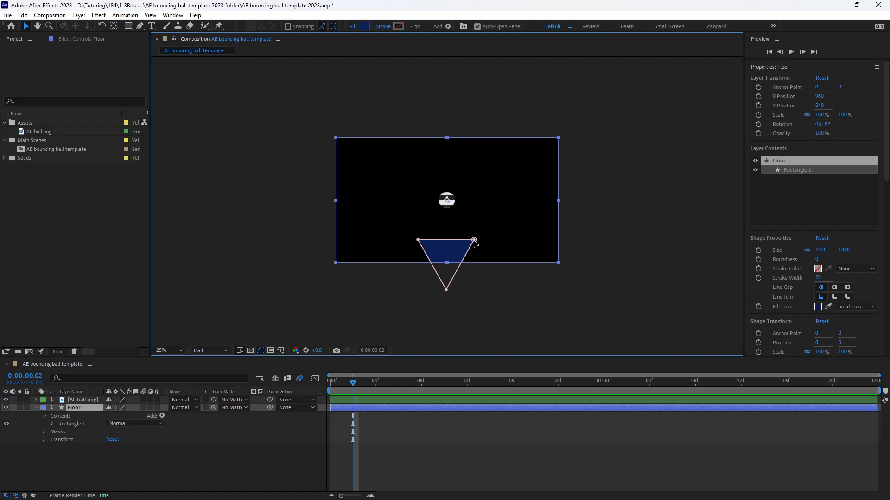
click(417, 240)
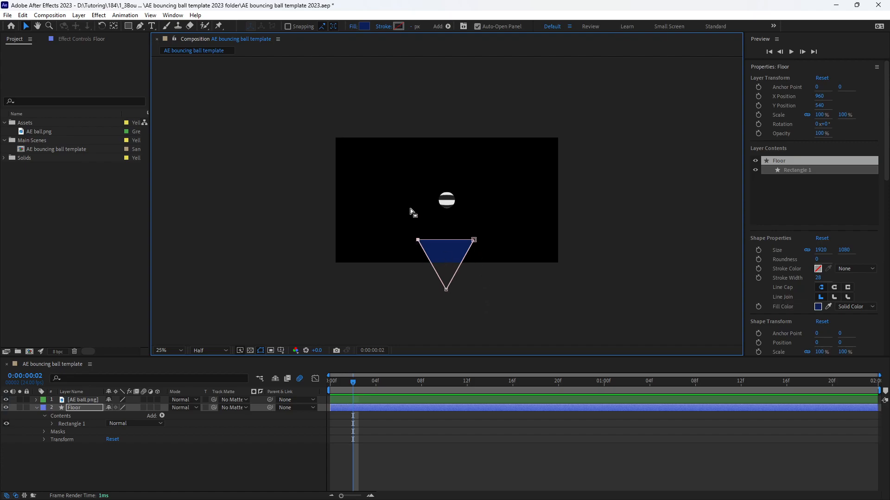
drag(468, 311, 408, 271)
drag(394, 218, 507, 324)
drag(474, 239, 474, 235)
Reselect all three mask points and nudge the triangle slightly up and right to centre it beneath the ball, then deselect the layer
key(h)
scroll(474, 273, up, 2)
drag(475, 274, 530, 322)
key(v)
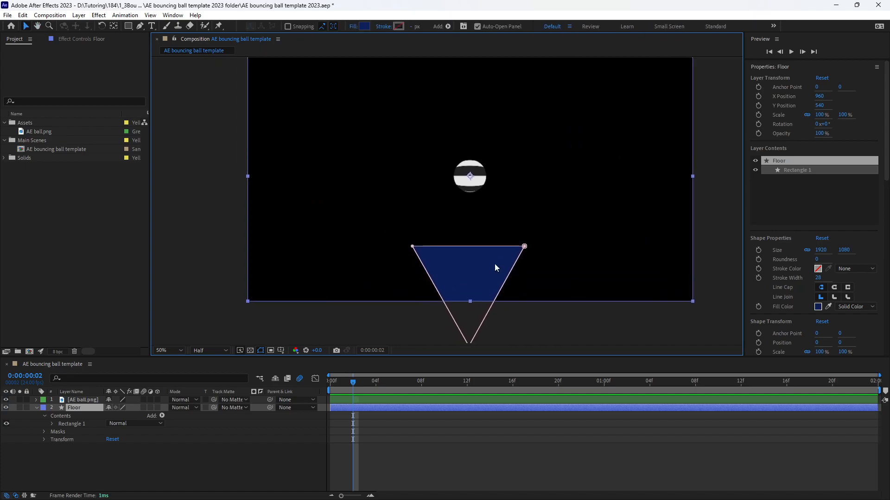
drag(462, 275, 464, 255)
key(ctrl+z)
click(411, 246)
drag(389, 224, 532, 346)
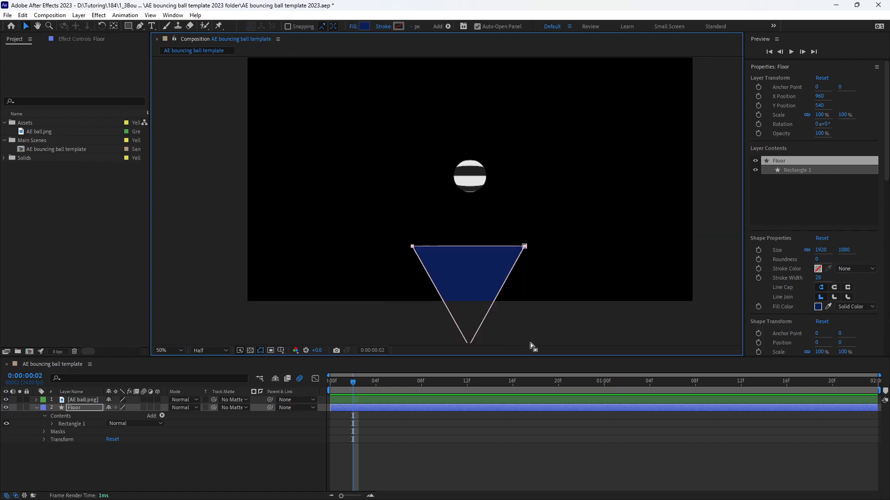
drag(524, 246, 525, 245)
click(524, 336)
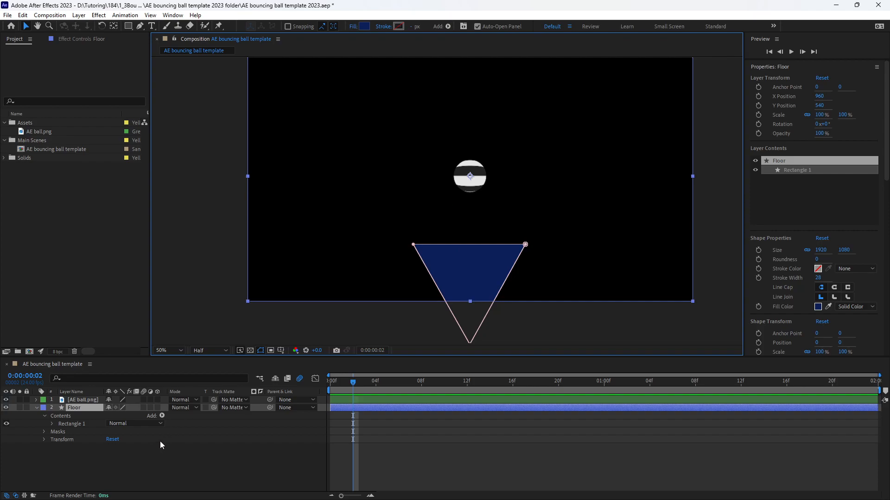
click(398, 317)
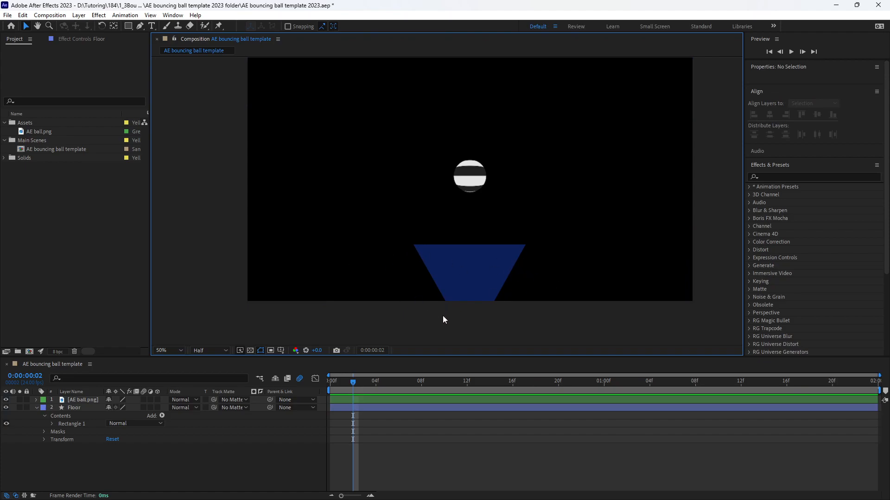
Unlink the mask feather of the Floor layer's Mask 1 and set it to 170 pixels horizontally and 0 vertically
click(74, 407)
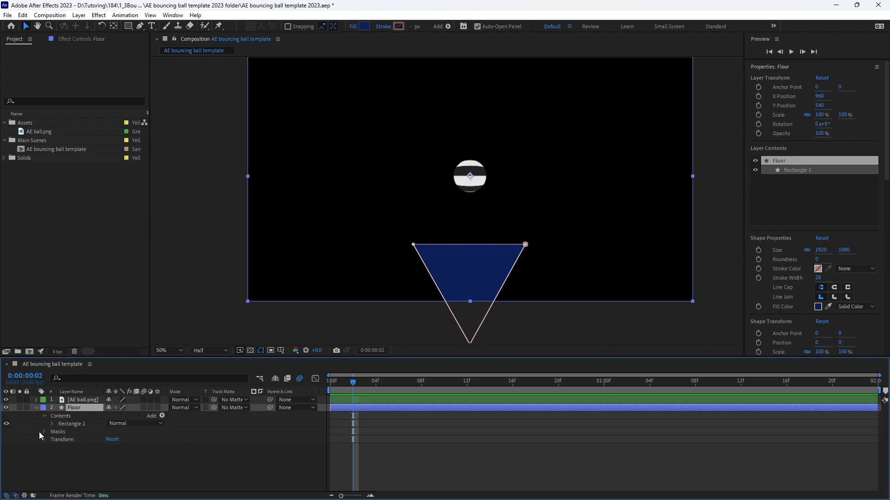
click(43, 431)
click(53, 440)
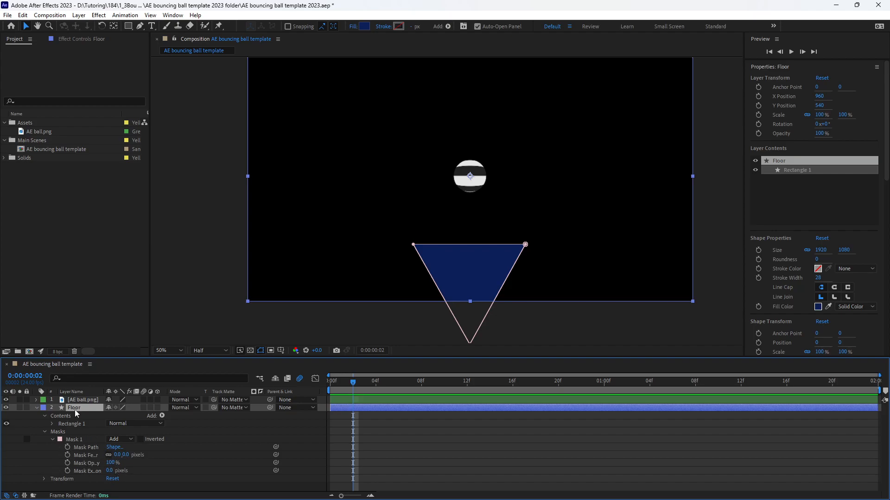
click(36, 408)
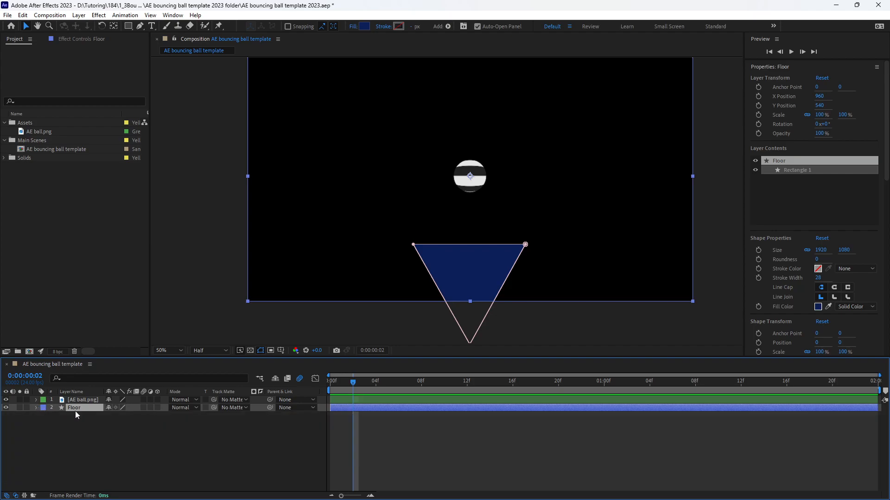
key(f)
drag(125, 425, 236, 427)
key(ctrl+z)
drag(121, 423, 199, 425)
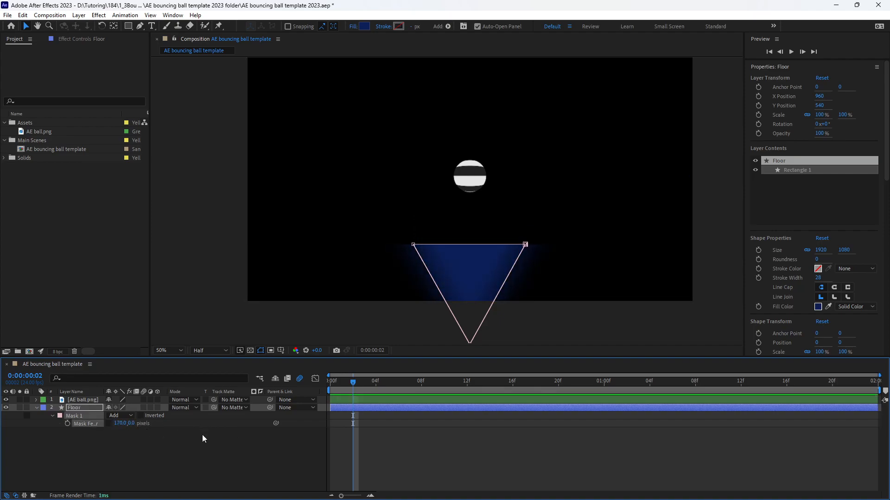
click(209, 456)
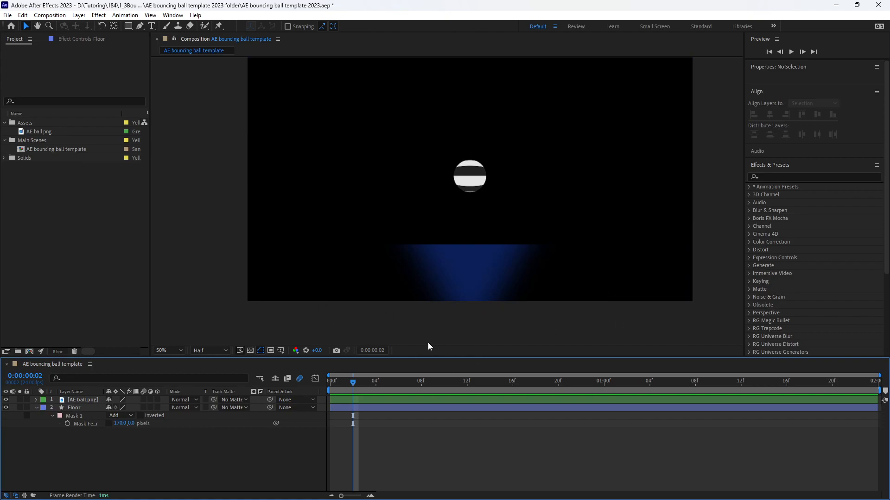
Find the Tint effect and apply it to the AE ball.png layer
click(86, 402)
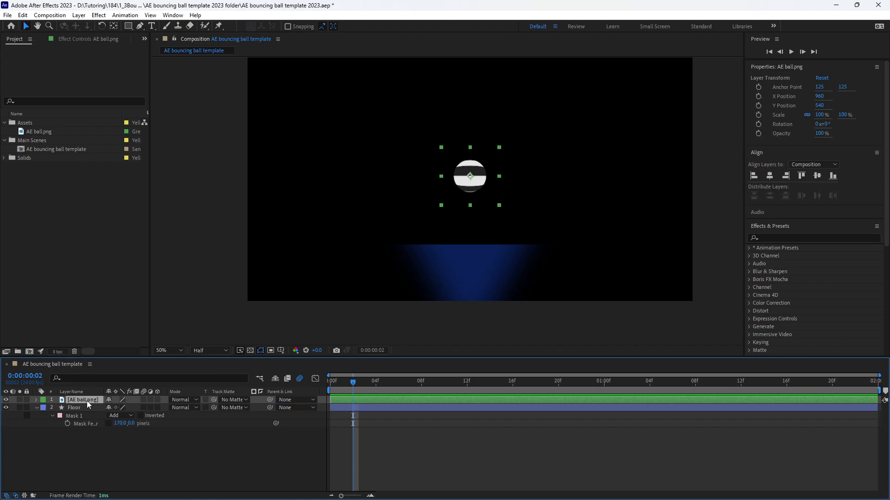
click(819, 238)
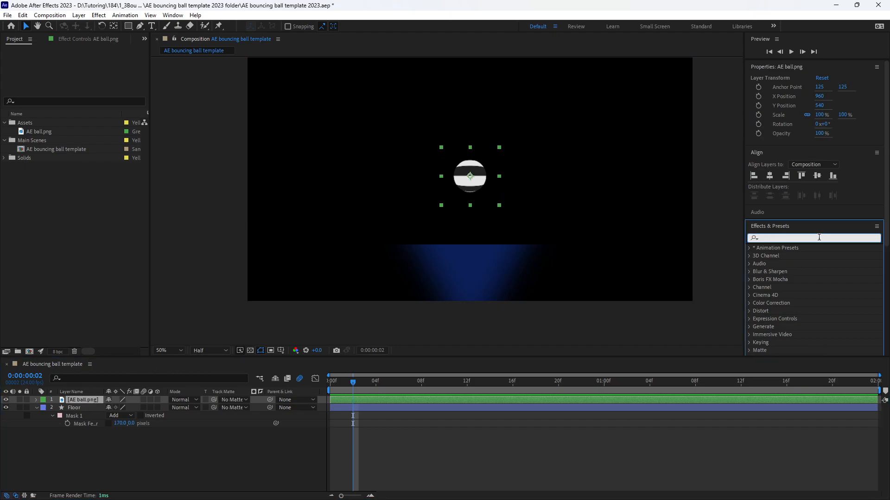
text(tint)
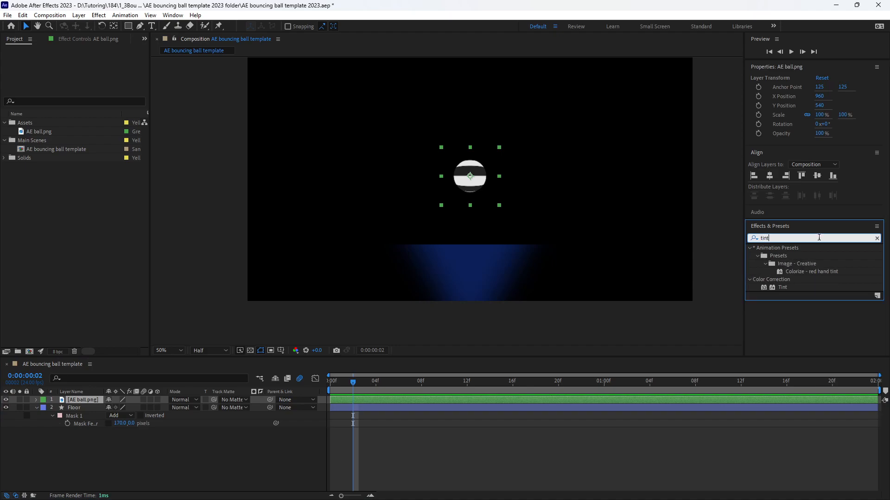
double_click(781, 287)
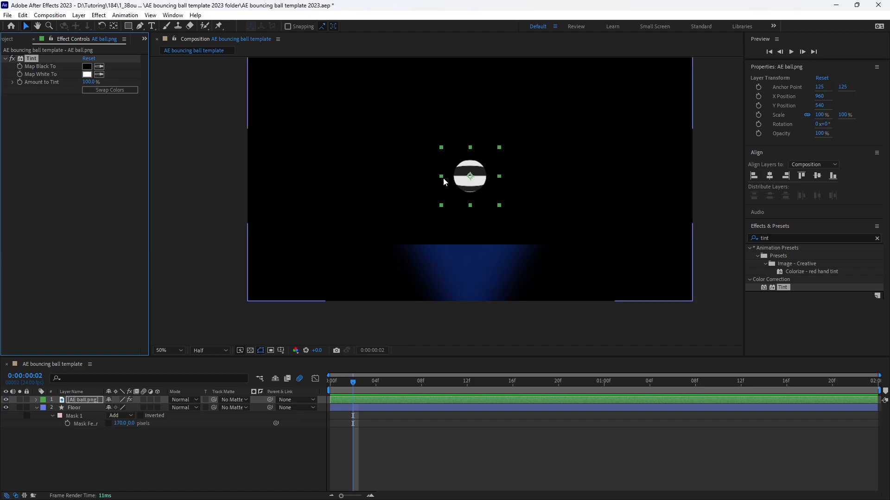
Set the Tint effect's Map Black To colour to a teal green with a hue of about 164°
click(88, 68)
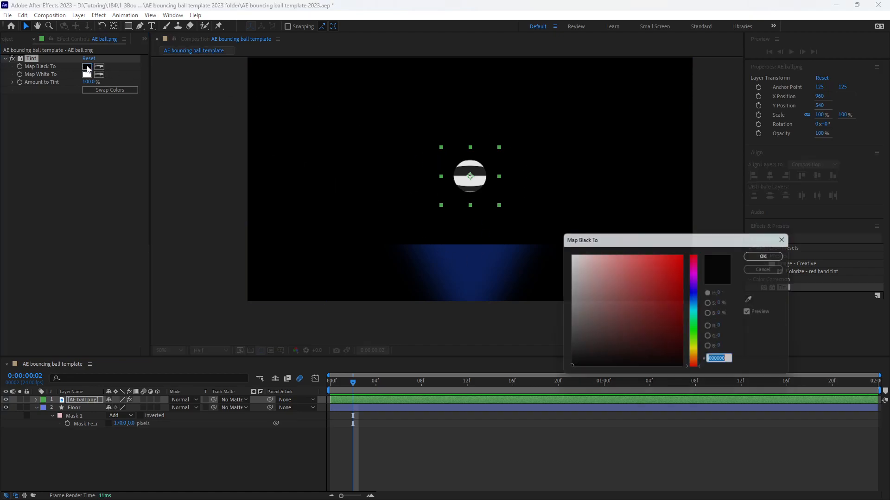
click(697, 318)
mouse_move(650, 280)
mouse_down()
mouse_move(636, 269)
mouse_move(666, 278)
mouse_up()
click(636, 301)
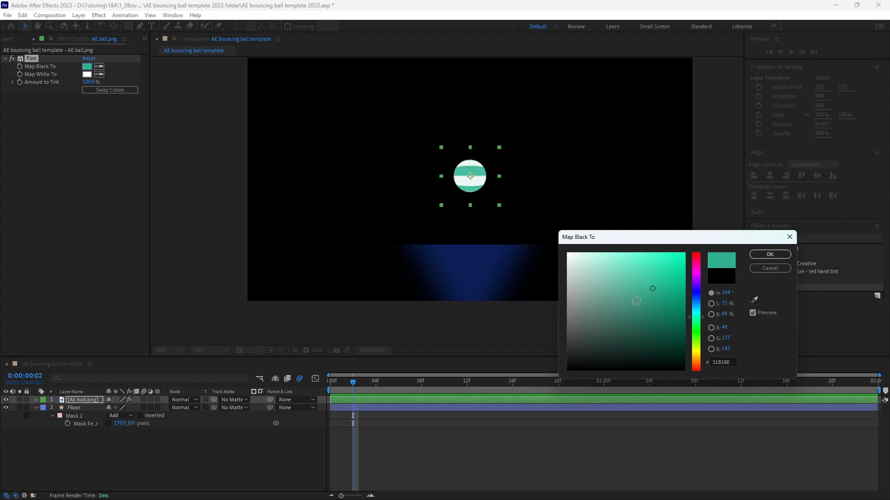
click(770, 254)
Set the Tint effect's Map White To colour to the light blue A8E1ED
click(87, 74)
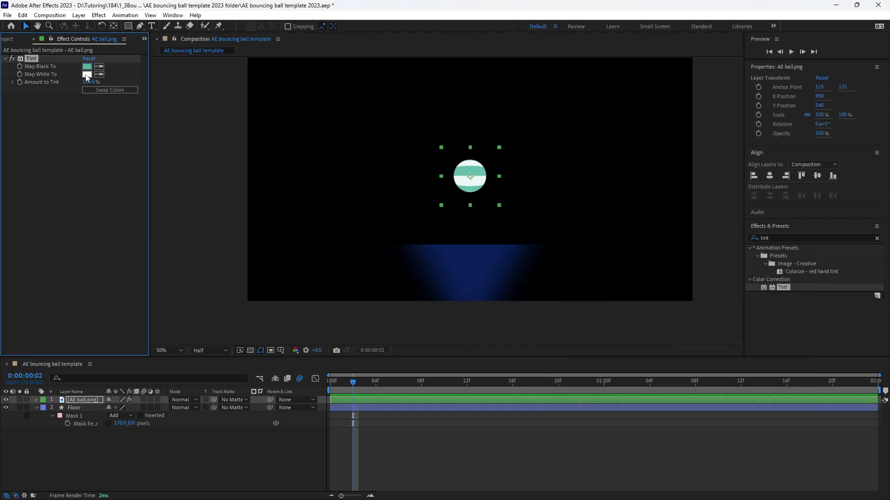
click(606, 269)
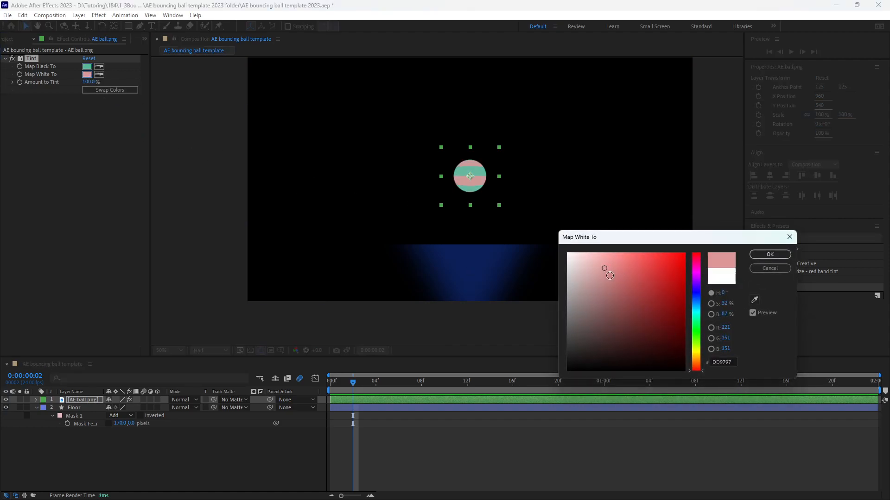
drag(696, 306, 697, 308)
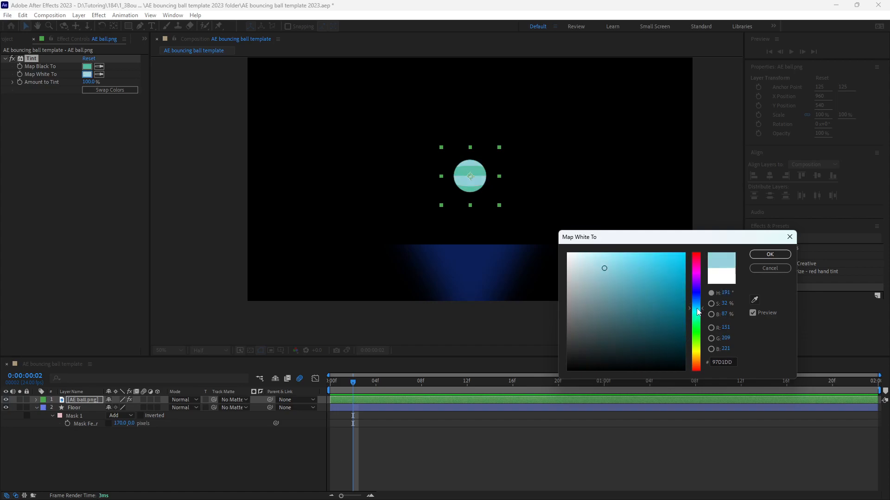
click(614, 267)
mouse_move(615, 267)
mouse_down()
mouse_move(615, 278)
mouse_move(603, 260)
mouse_up()
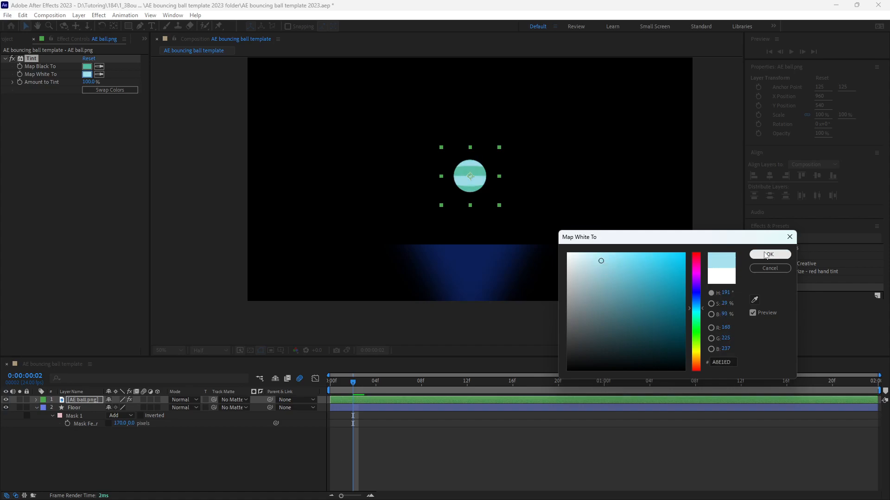
click(770, 254)
Collapse the Floor layer's properties and lock the layer
click(252, 466)
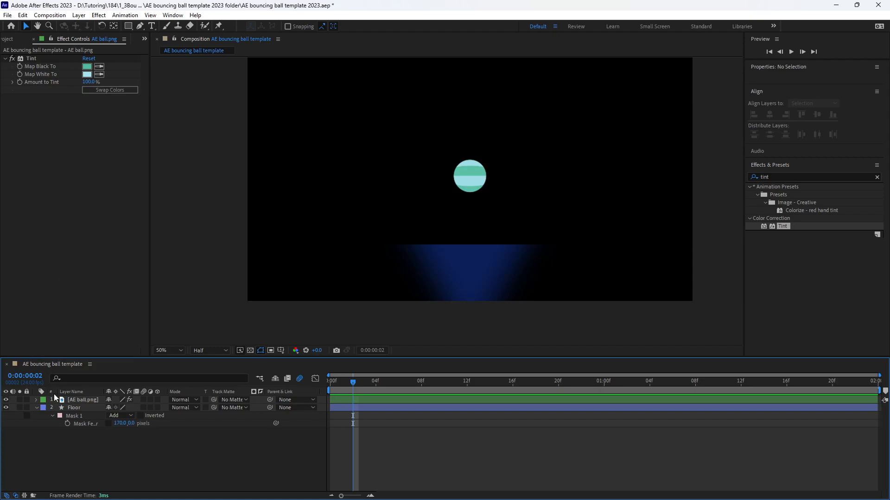
click(36, 408)
click(74, 408)
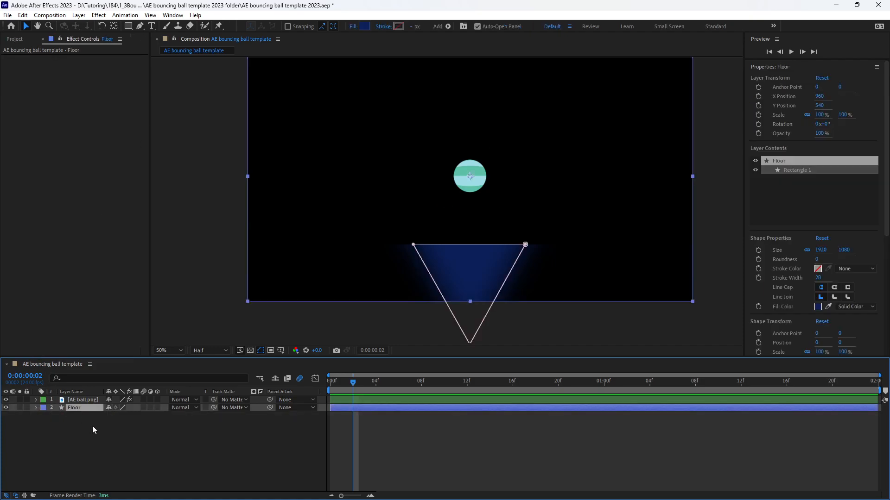
click(27, 407)
click(531, 253)
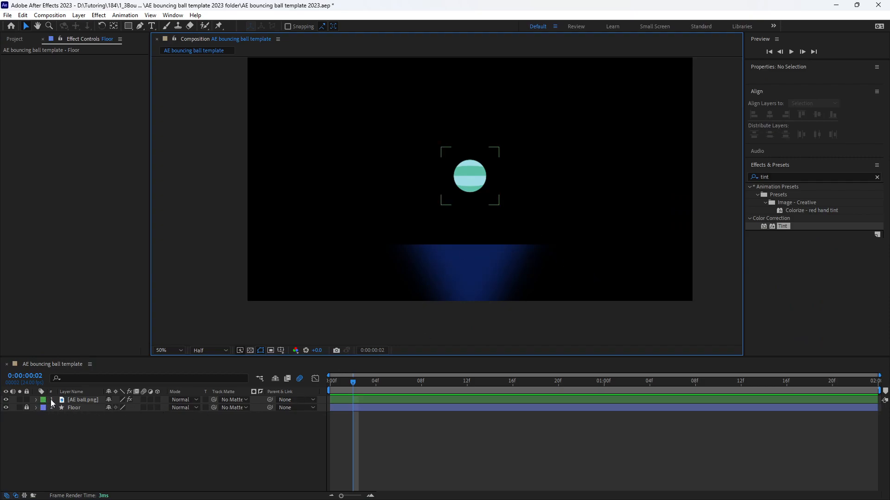
Move the anchor point of the AE ball.png layer straight down to the ball's bottom edge, at about 125, 194.5
click(67, 400)
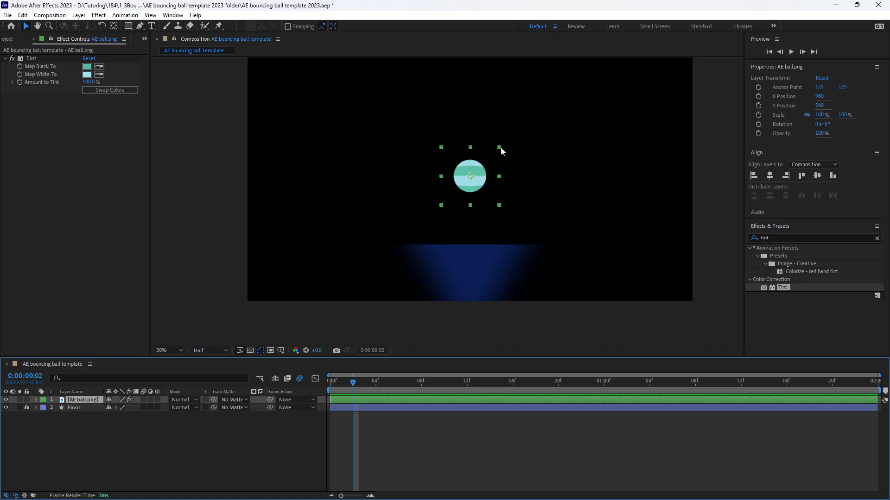
key(y)
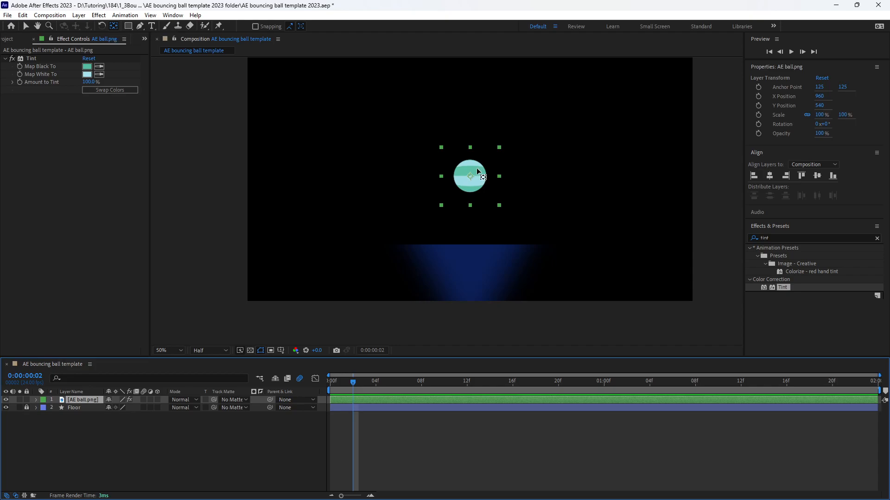
scroll(474, 178, up, 4)
drag(459, 170, 460, 236)
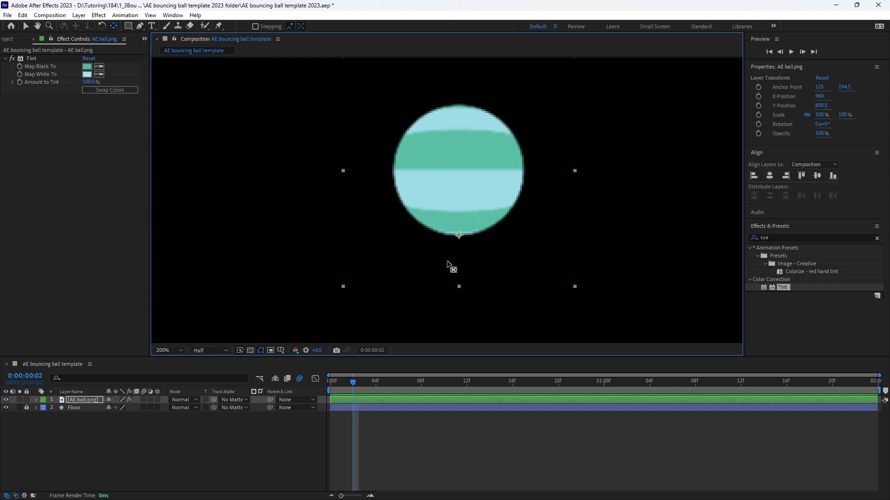
key(shift+slash)
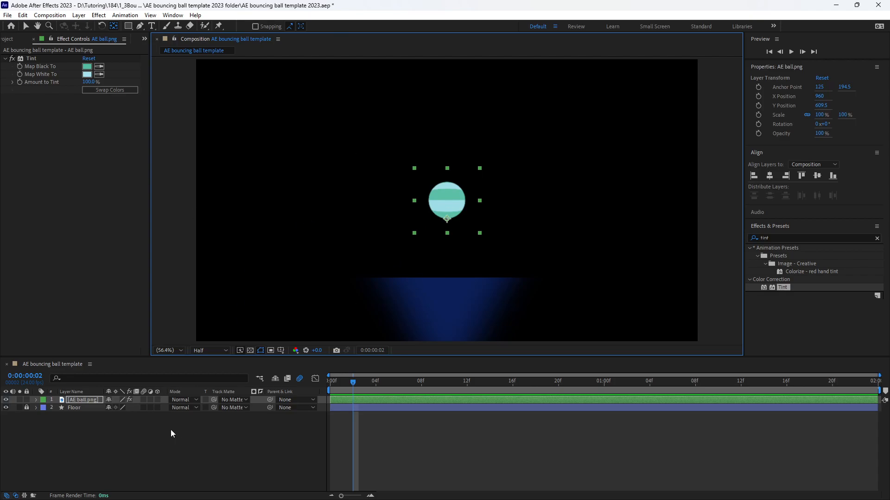
Reveal only the position properties of the AE ball.png layer in the timeline
click(155, 429)
click(85, 401)
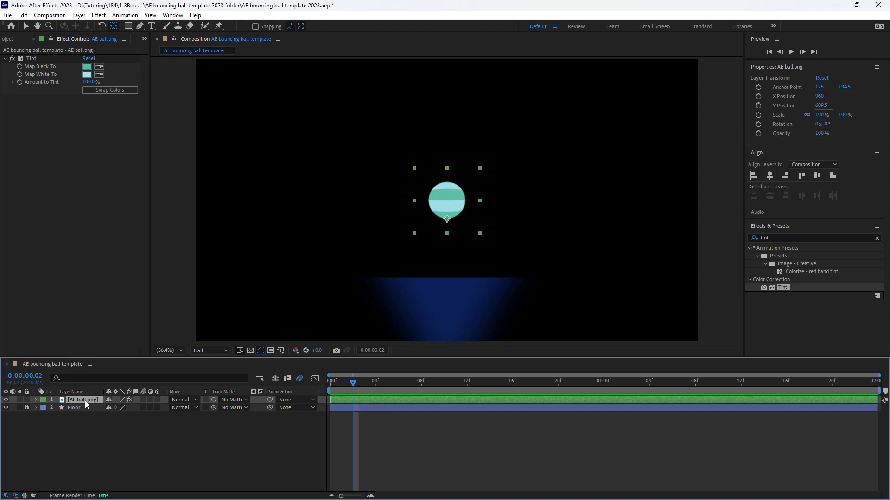
key(p)
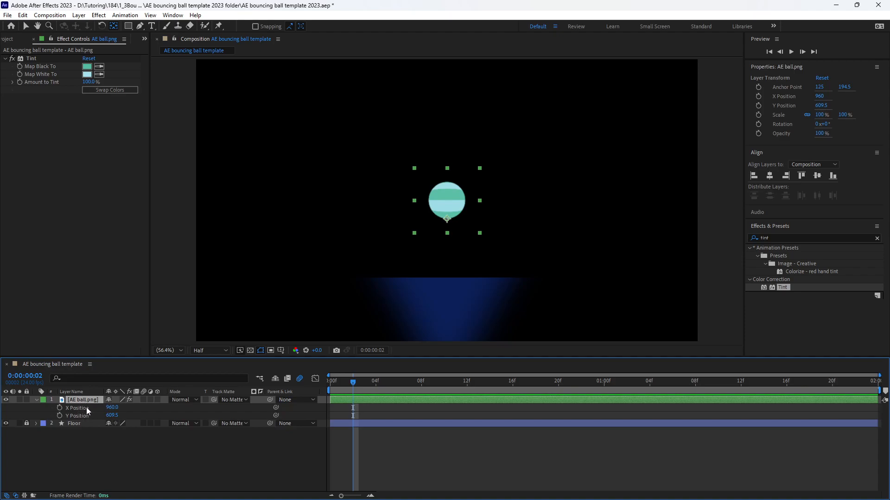
Merge the ball's X and Y Position into a single property, and separate the dimensions again
right_click(86, 407)
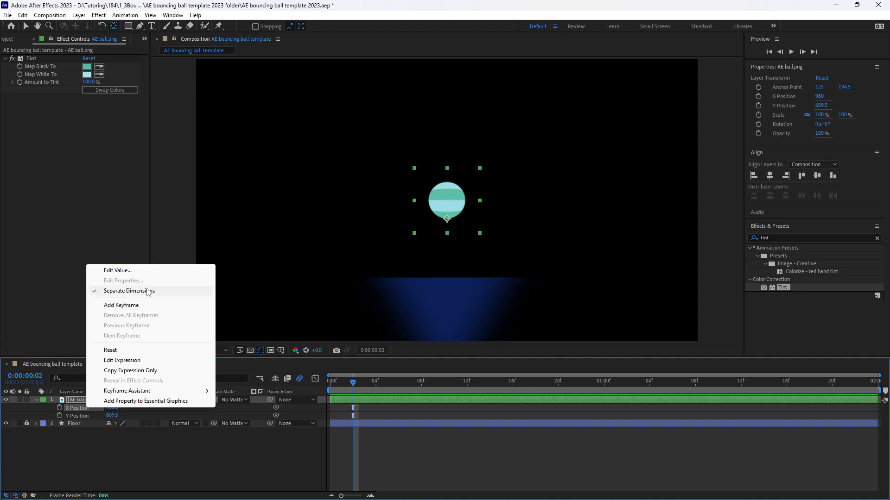
click(122, 292)
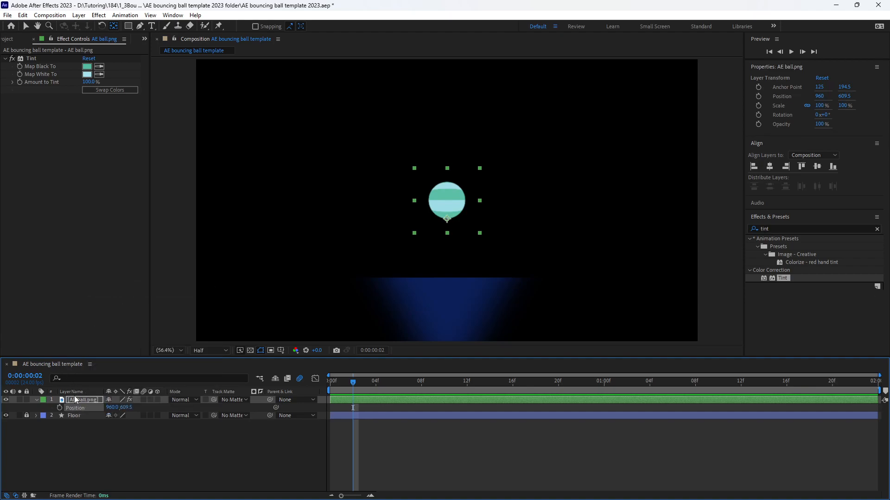
right_click(75, 407)
click(109, 292)
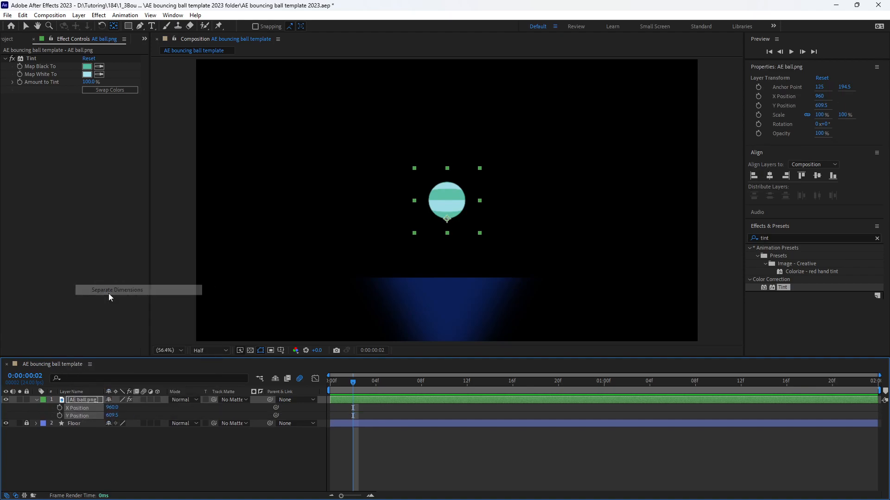
Try the proportional grid overlay on the composition and replace it with the title/action safe overlay
click(280, 351)
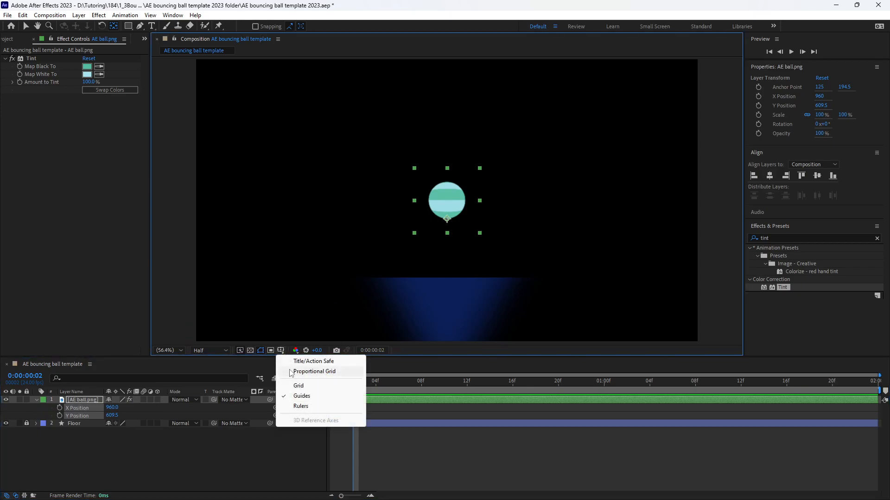
click(314, 372)
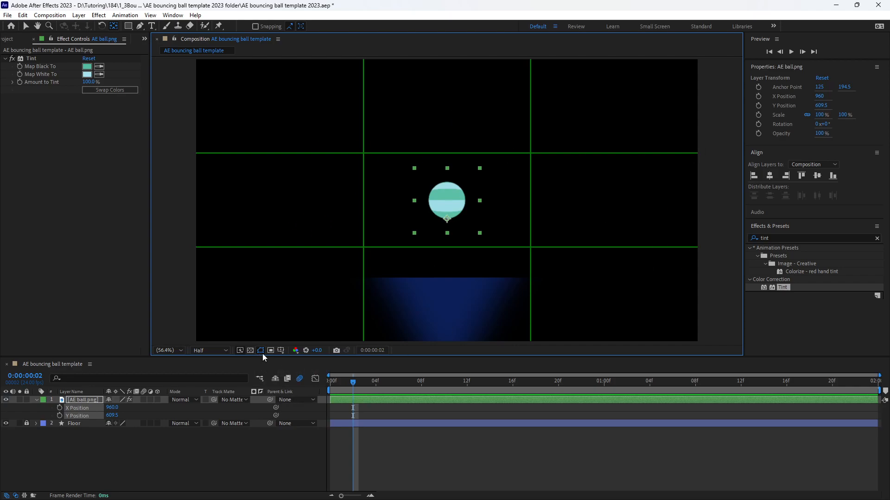
click(280, 351)
click(294, 364)
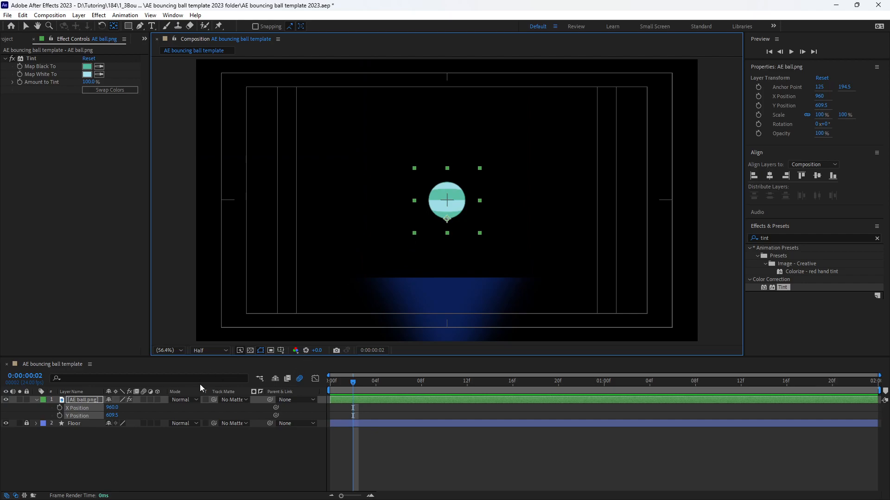
At frame 0, raise the ball to a Y Position of about 390 and enable Y Position keyframing
drag(350, 380, 315, 385)
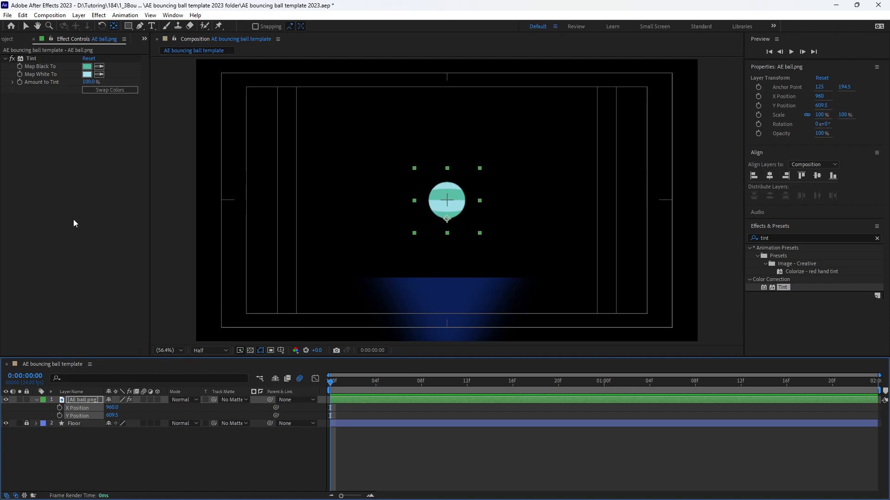
click(25, 26)
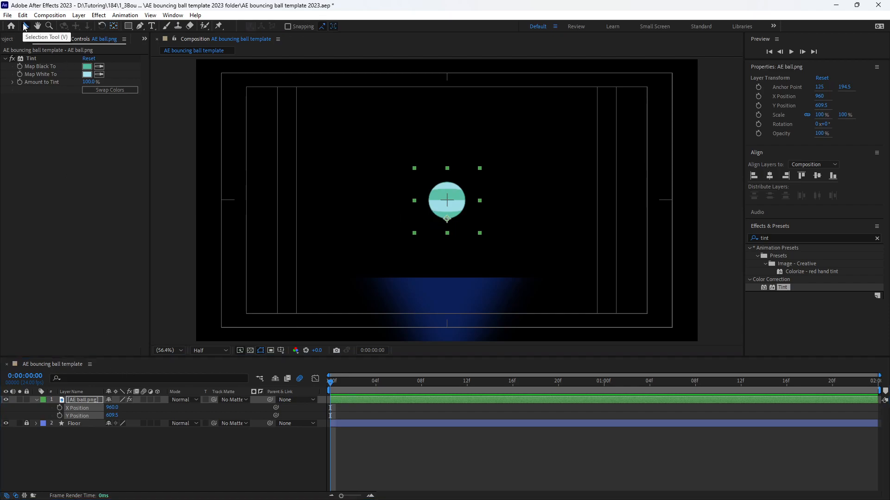
drag(454, 209, 454, 152)
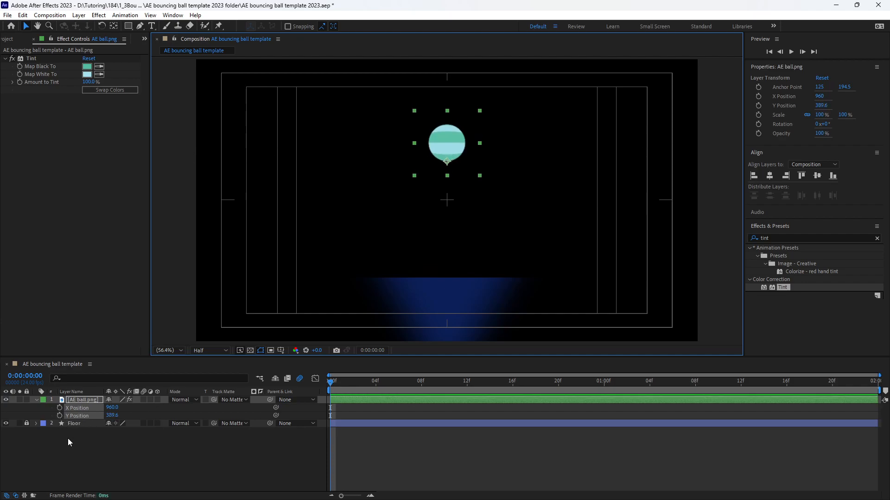
click(59, 421)
click(59, 416)
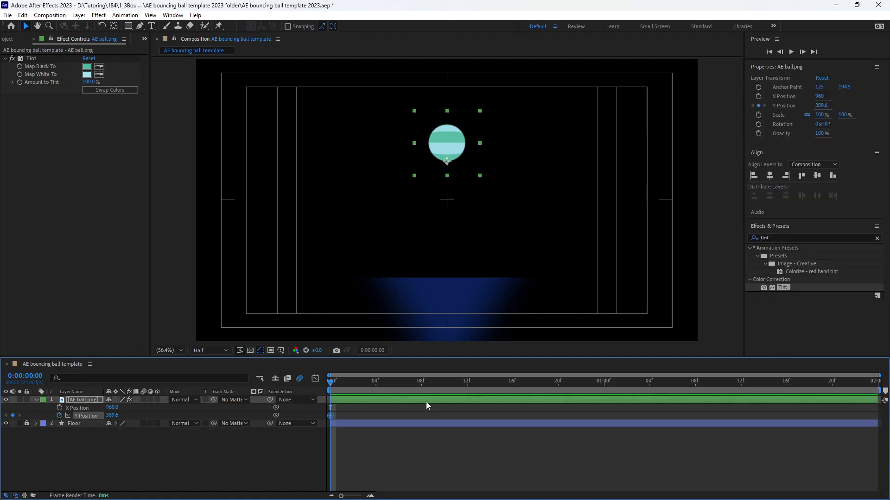
At frame 12, lower the ball onto the floor to a Y Position of about 892, creating a second keyframe
click(466, 382)
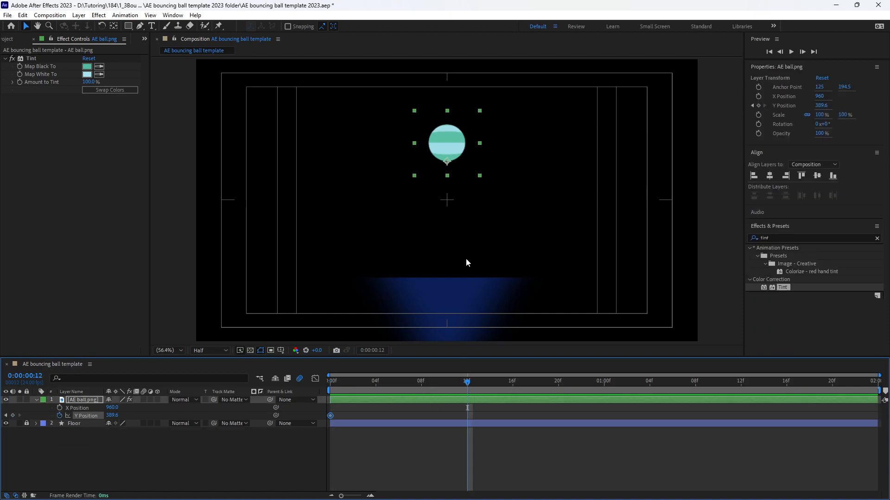
drag(461, 145, 461, 276)
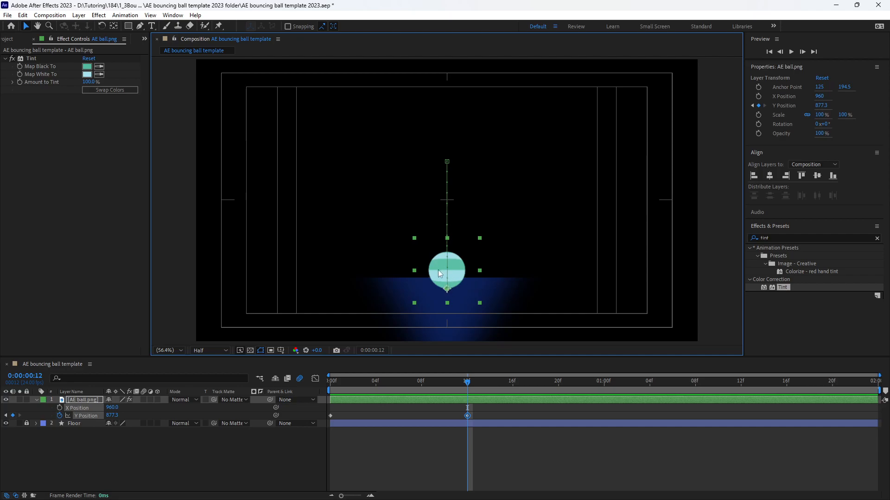
key(Down)
key(Down)
key(Down)
key(Down)
key(Down)
key(Down)
key(Down)
key(Down)
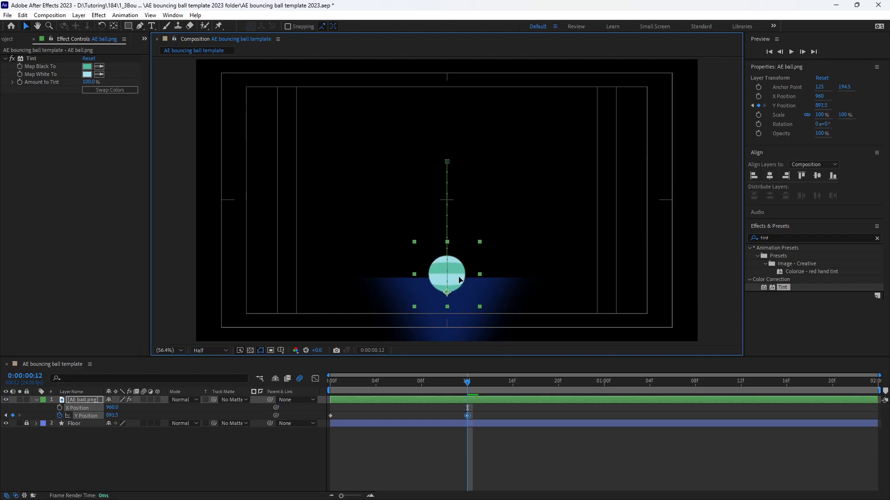
Switch the overlay to the proportional grid and raise the ball at frame 12 to touch the lower grid line, Y about 860
click(282, 351)
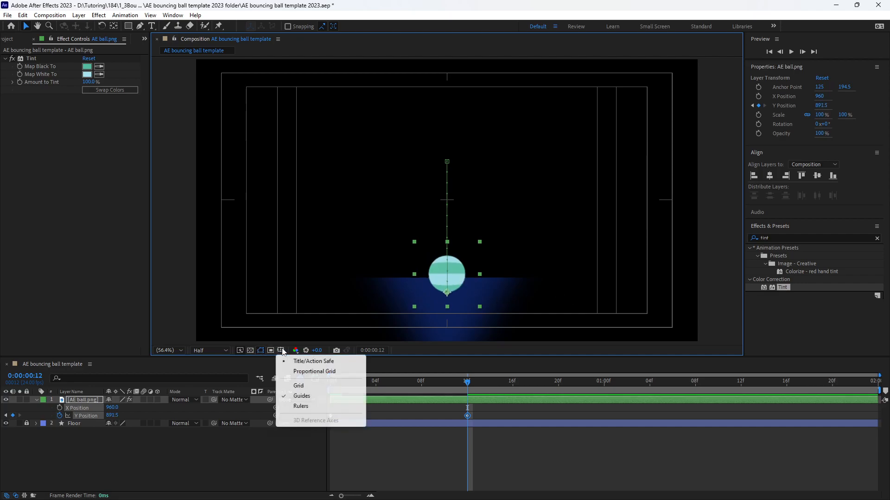
click(297, 371)
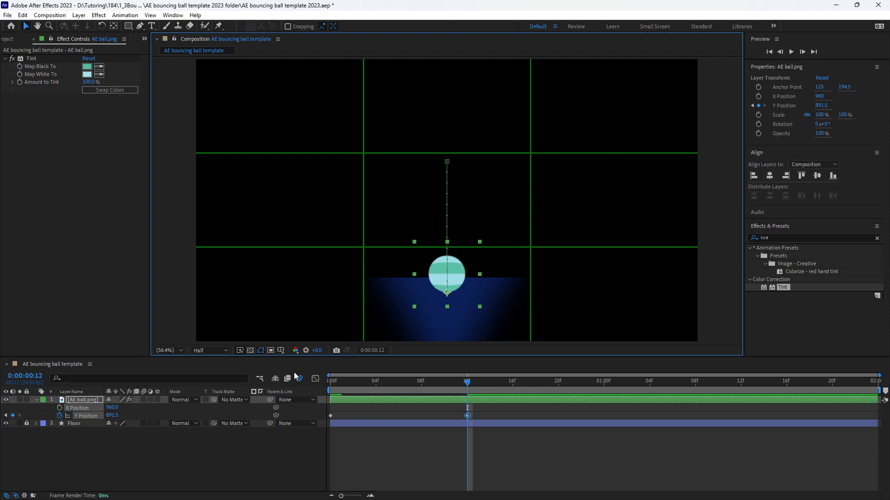
drag(456, 285, 457, 274)
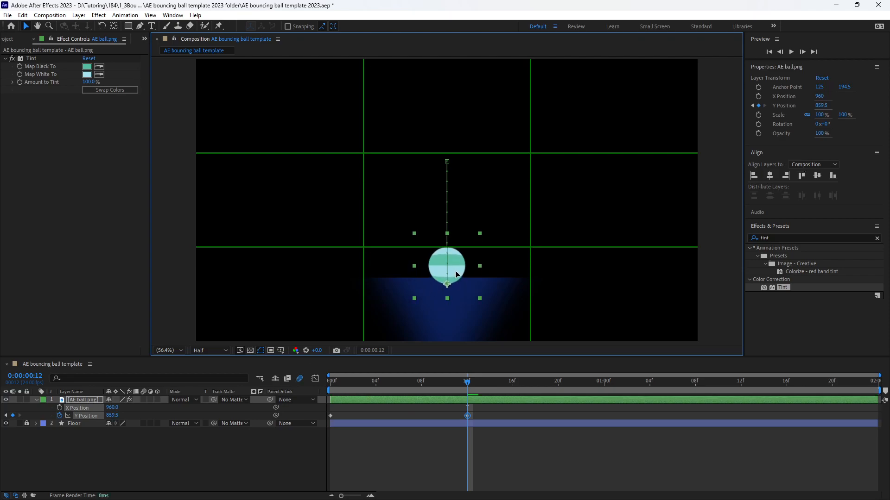
Unlock the Floor layer, select all of its triangular mask's points and move the mask slightly up behind the ball
click(78, 422)
click(26, 424)
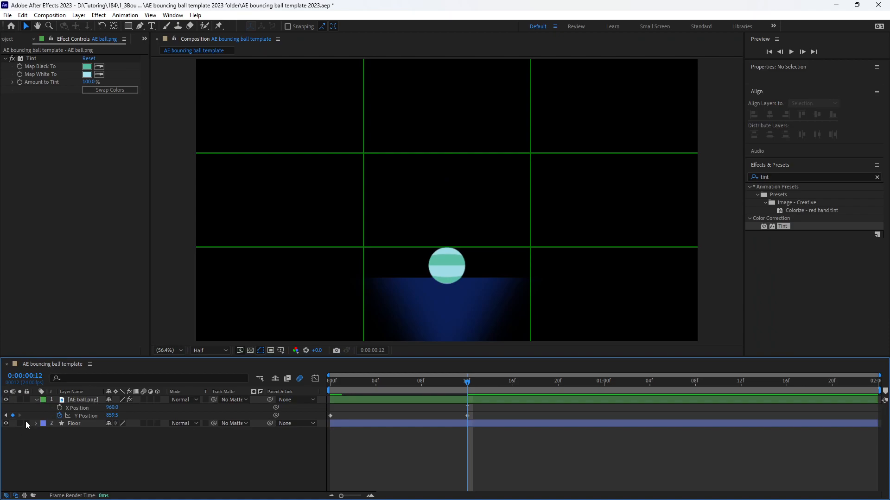
click(436, 327)
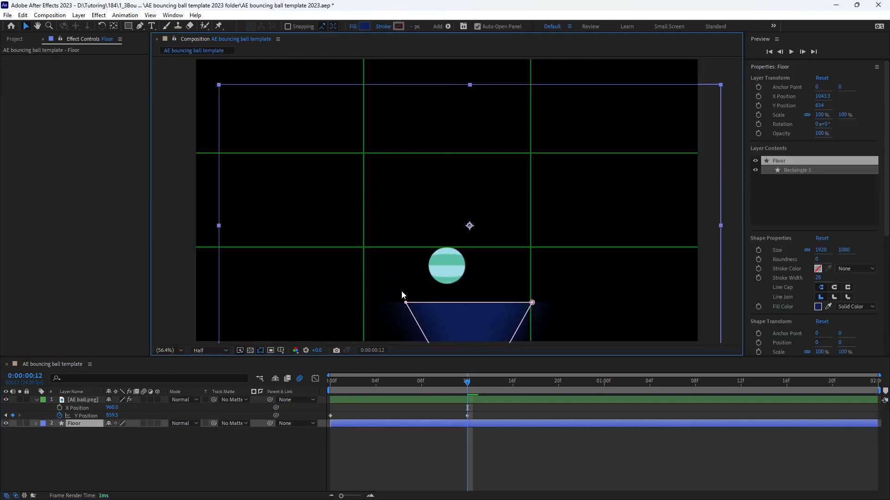
click(383, 278)
drag(372, 265, 555, 377)
drag(510, 278, 510, 271)
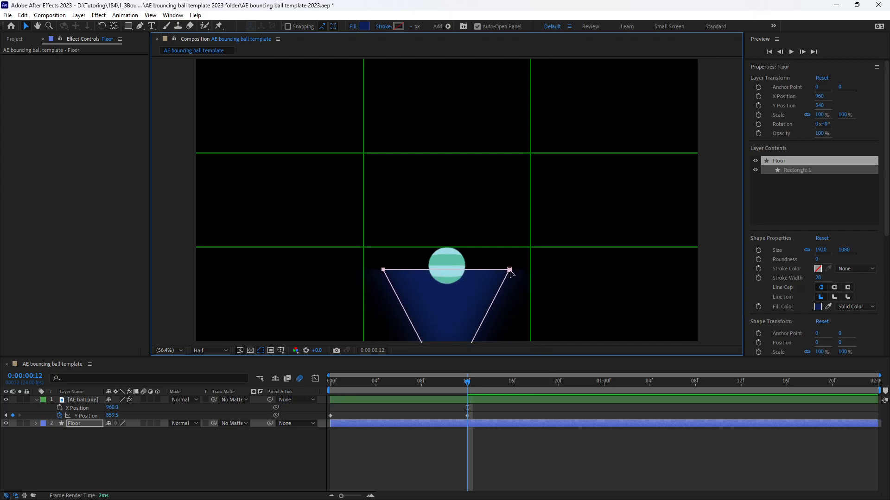
Deselect and relock the Floor layer, and select the ball in the composition
click(324, 455)
click(27, 424)
click(433, 265)
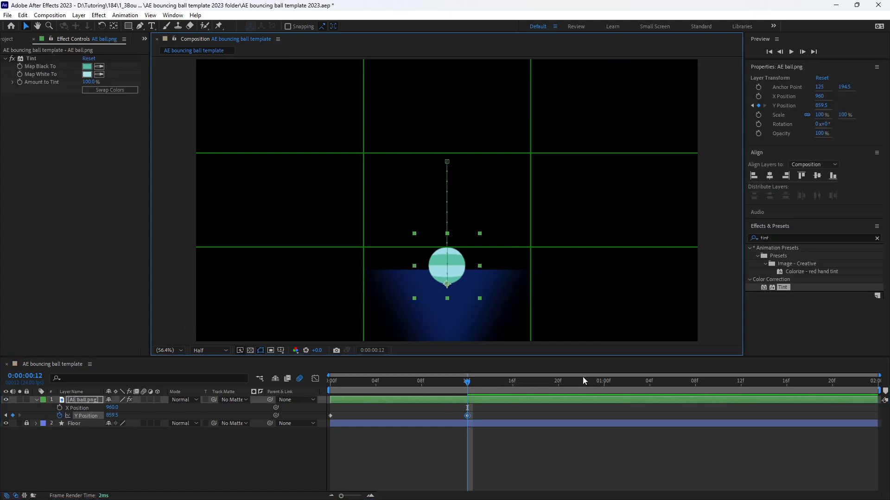
Copy the ball's first Y Position keyframe to 0:00:01:00 and preview the bounce
click(602, 383)
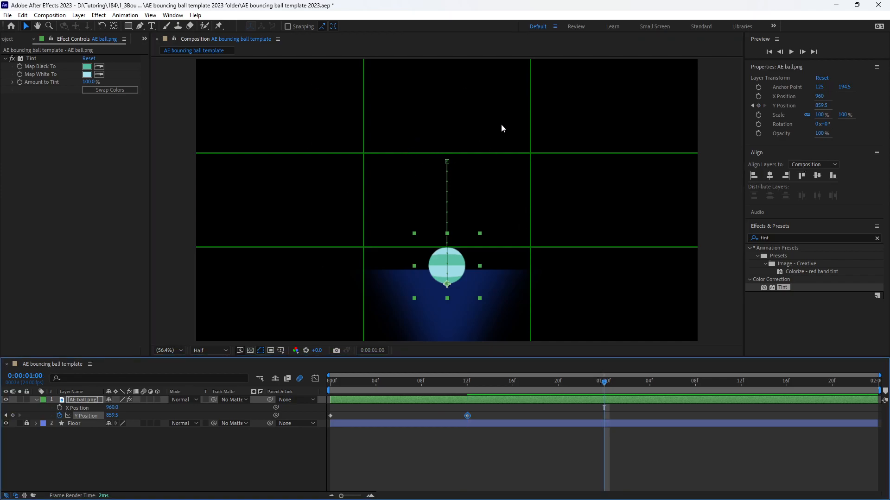
click(331, 416)
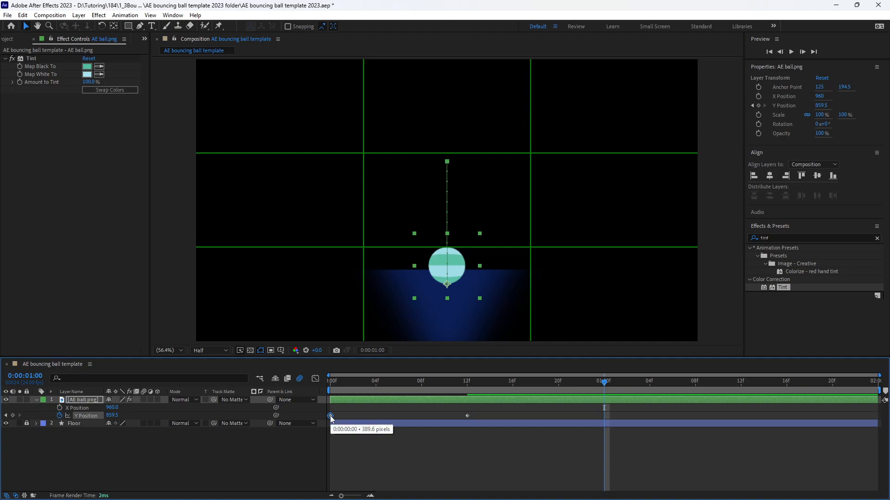
key(ctrl+v)
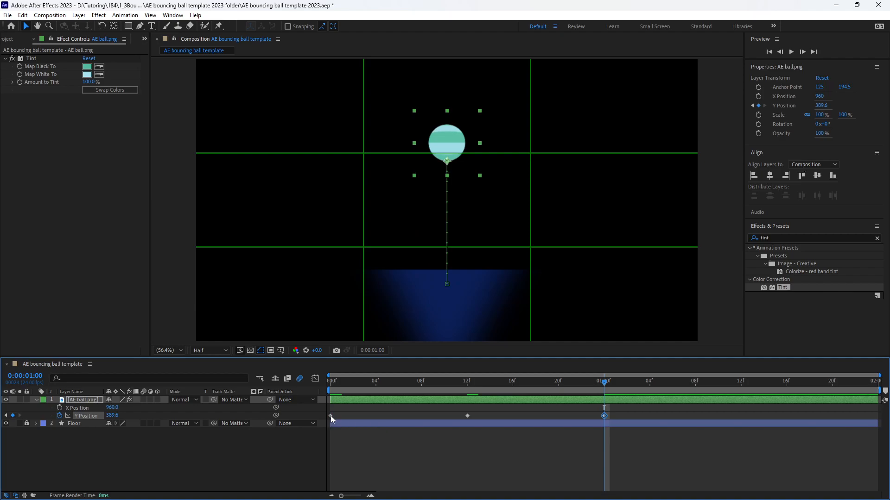
key(space)
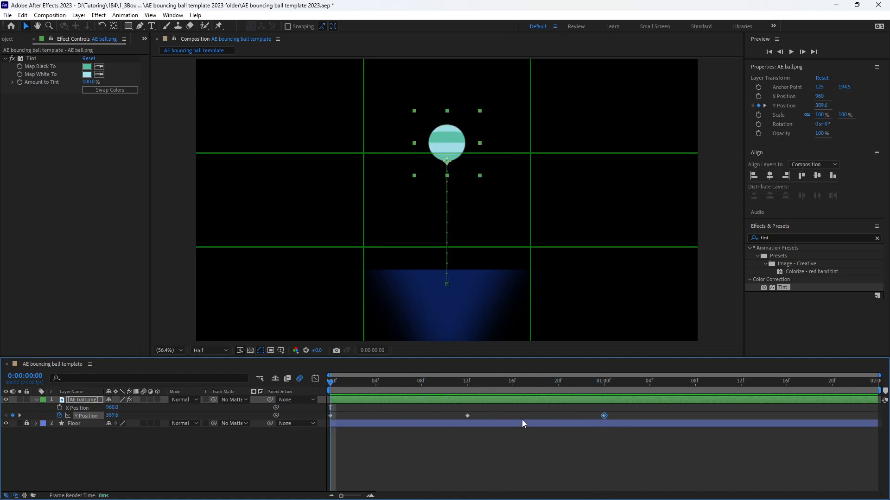
Apply Easy Ease to all three of the ball's Y Position keyframes and play the animation
drag(621, 414, 331, 417)
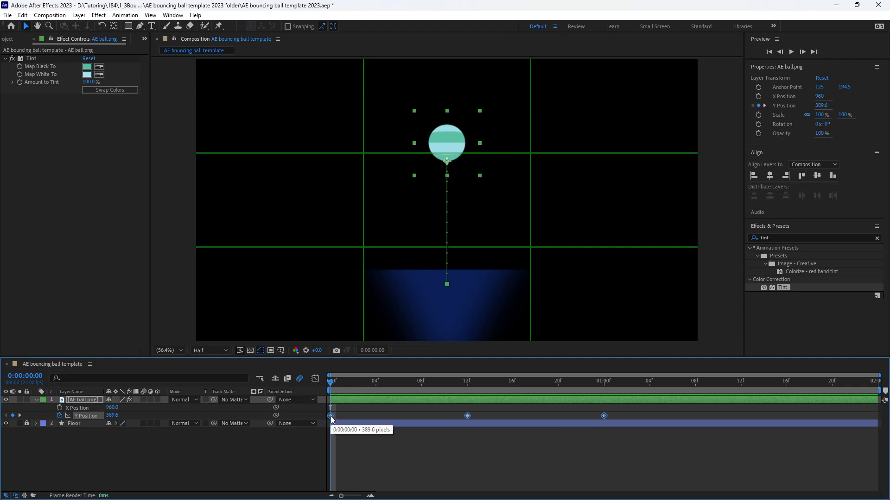
right_click(330, 416)
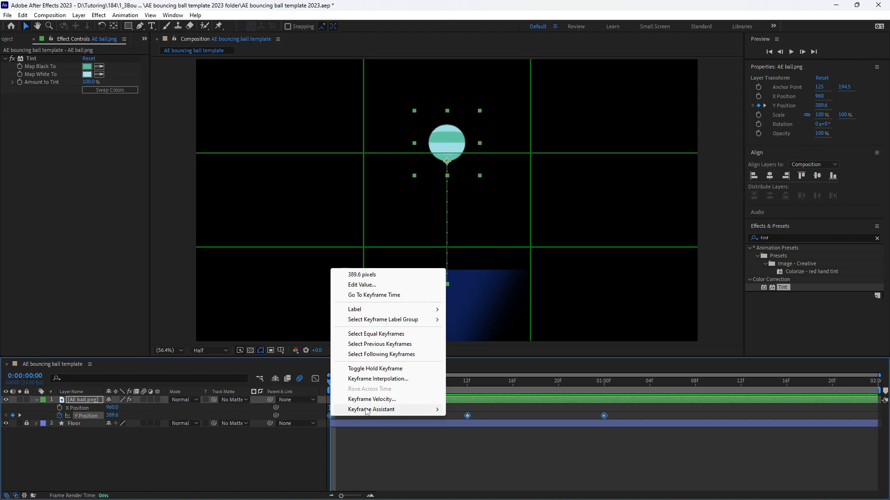
mouse_move(390, 409)
click(497, 349)
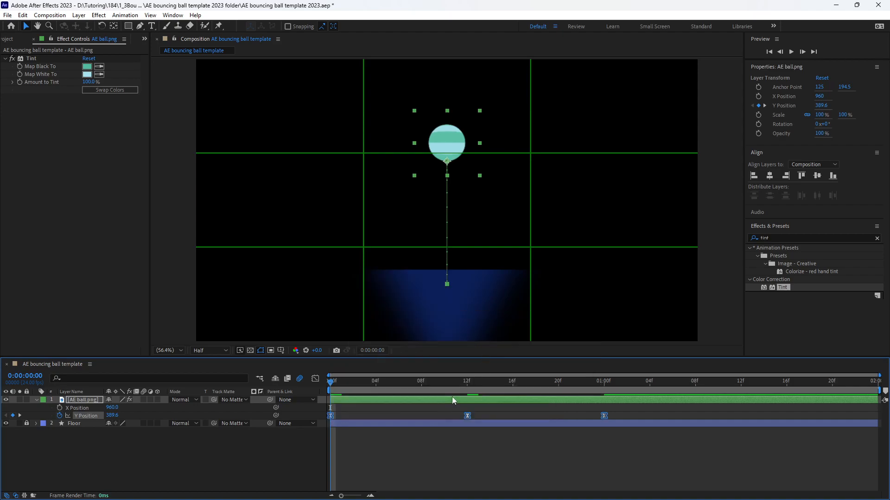
key(space)
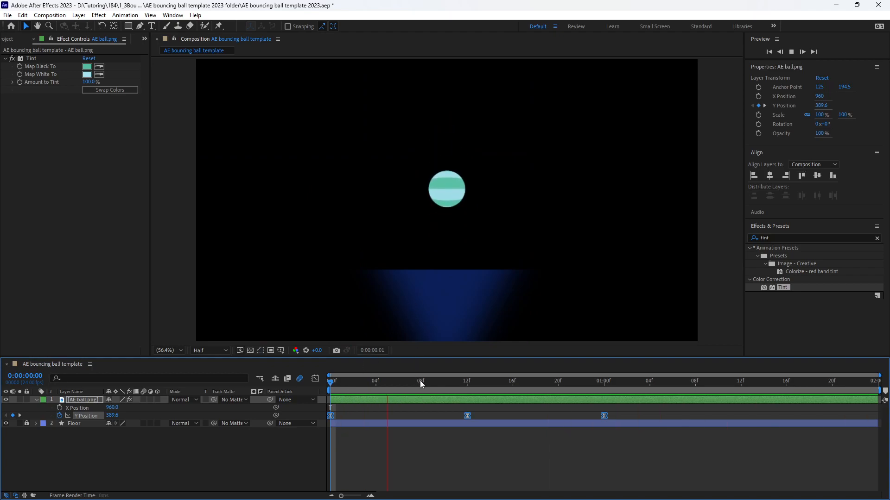
Trim the end of the composition's work area to 0:00:01:00
drag(613, 383, 605, 384)
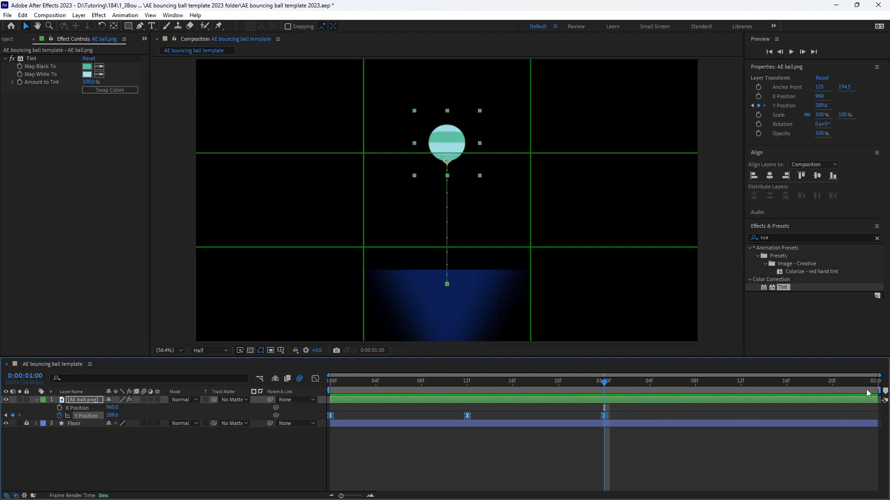
drag(880, 390, 704, 389)
key(n)
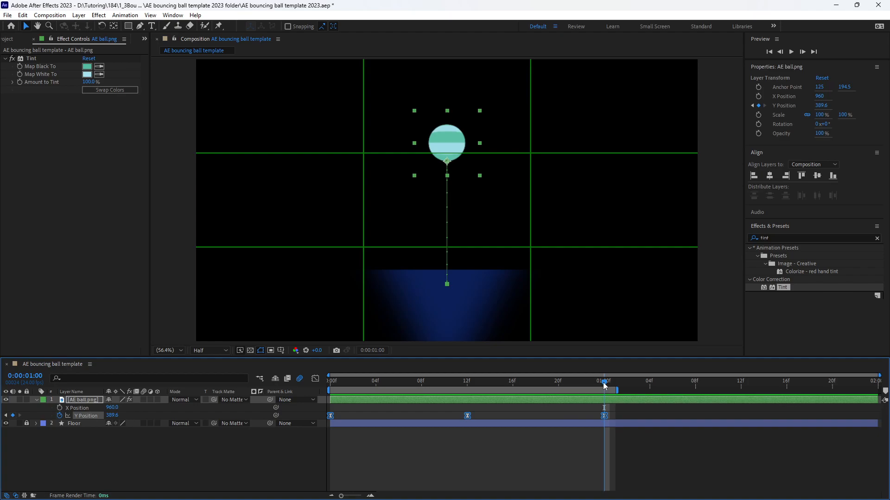
Preview the shortened loop, stop it, and display the ball's Y Position curve in the Graph Editor
key(space)
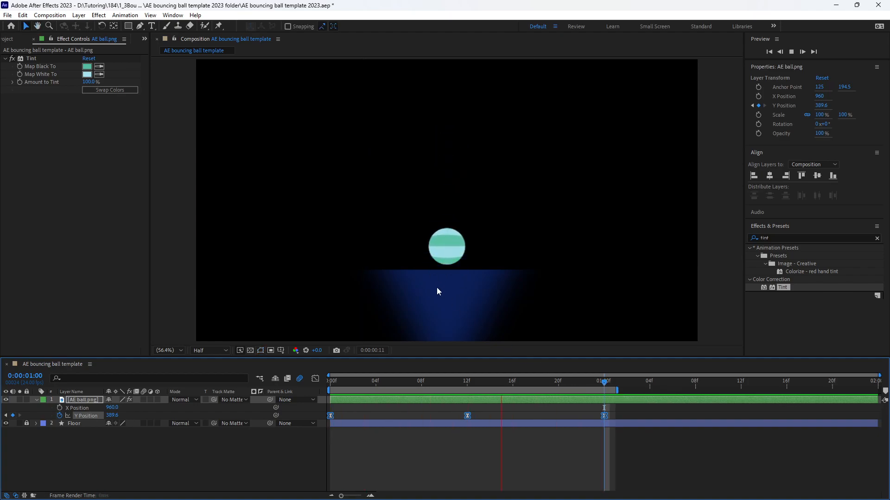
key(space)
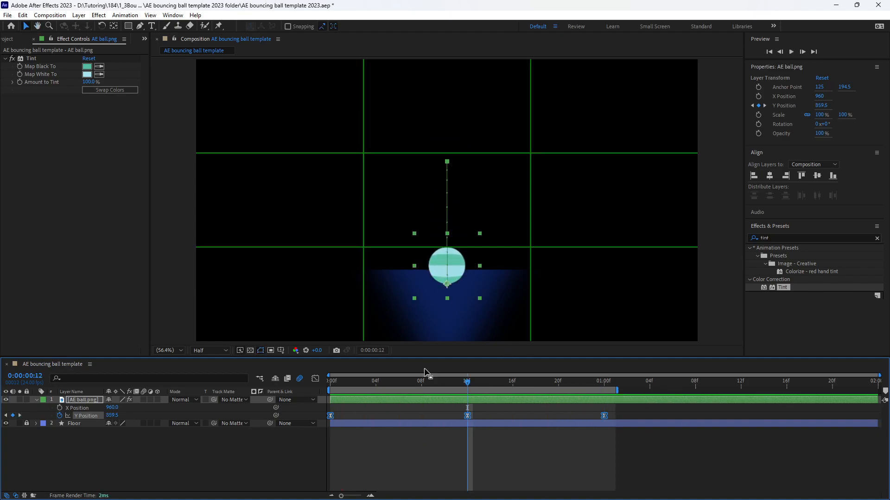
click(315, 379)
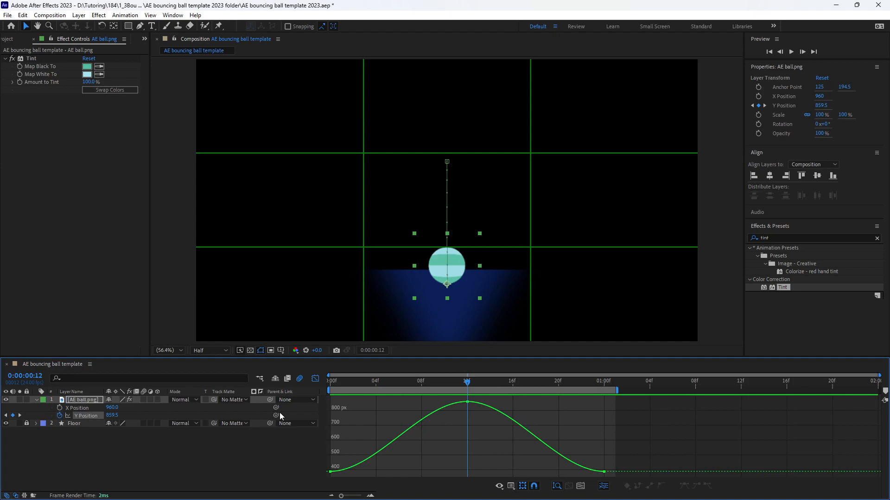
Draw a blue triangle with the Polygon tool on its own shape layer in the composition's upper-left area and reveal its position values
click(128, 27)
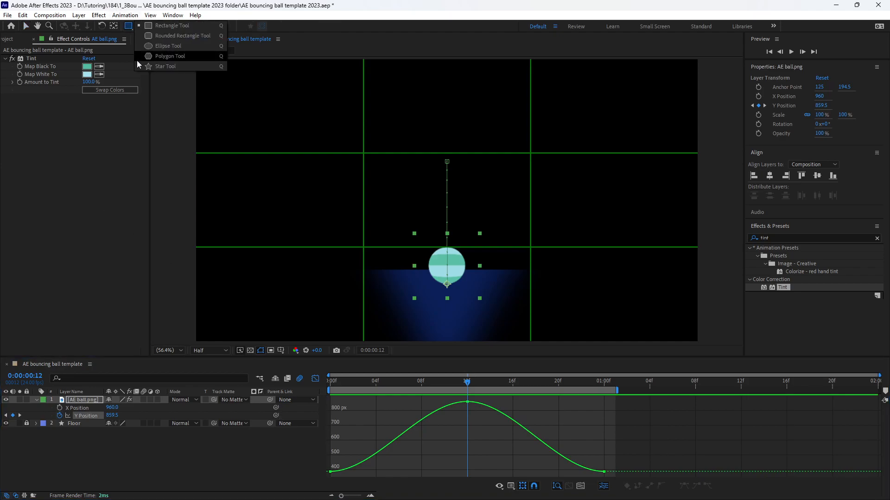
click(153, 56)
drag(246, 79, 320, 190)
key(ctrl+z)
click(190, 451)
key(comma)
key(comma)
key(comma)
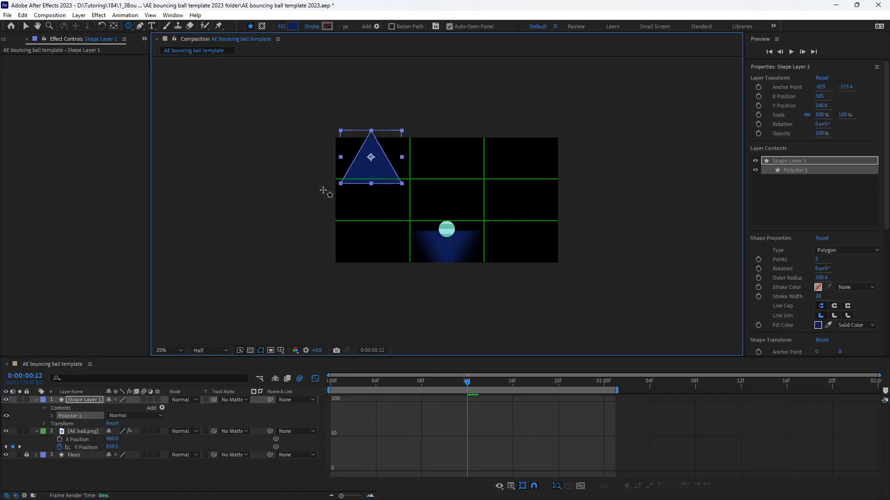
key(period)
key(period)
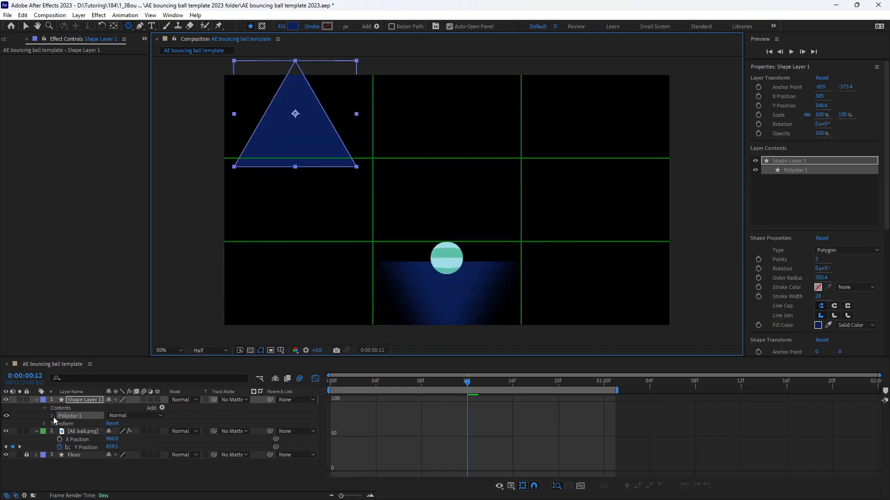
key(p)
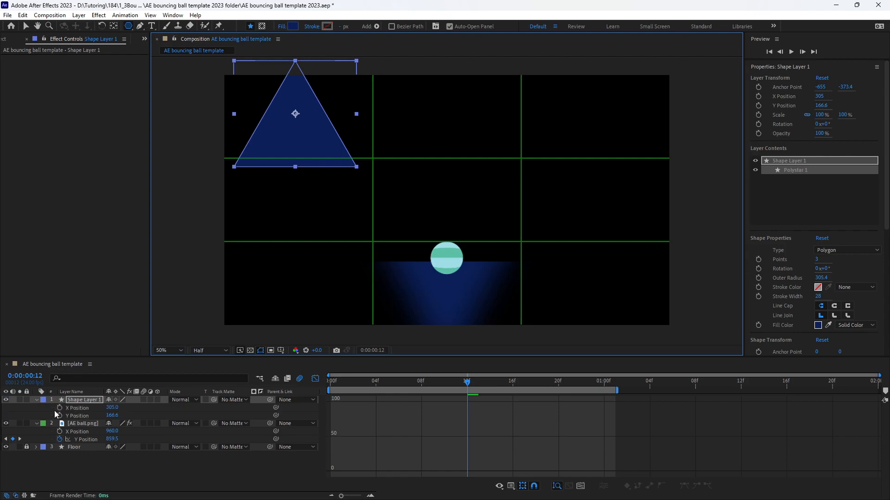
Move the triangle to X 0, Y 0, and from there to the composition's lower-left corner at Y 1080
click(110, 408)
text(0)
key(Tab)
text(0)
key(Return)
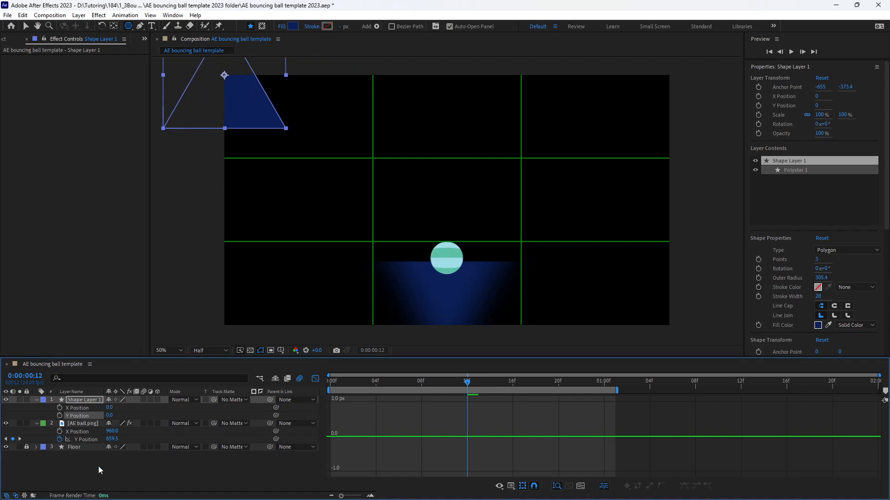
click(110, 416)
text(1080)
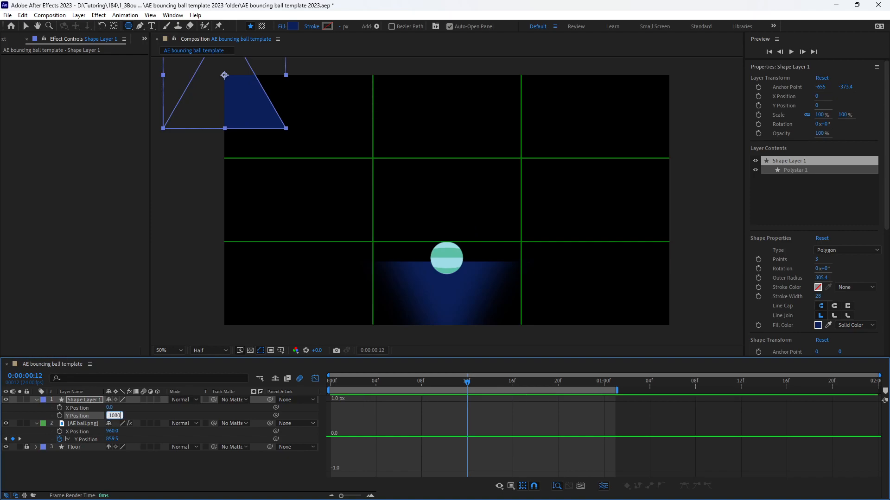
key(Return)
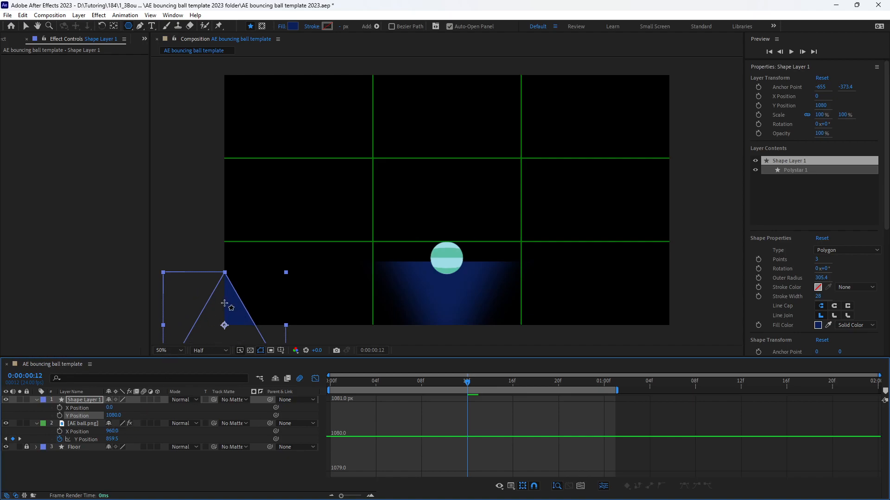
Move the triangle to the composition's lower-right corner at X 1920, and from there up to Y 0
click(110, 408)
text(1920)
key(Return)
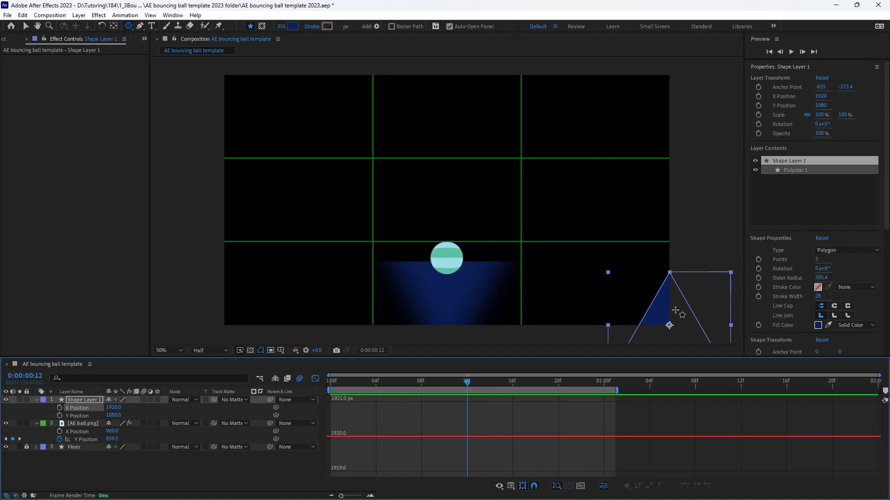
click(111, 416)
text(0)
key(Return)
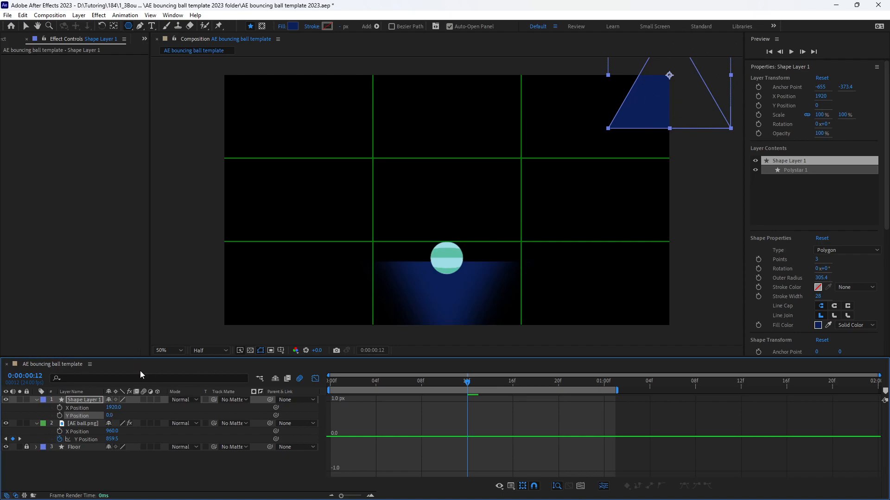
Delete the triangle's shape layer and display the ball's Y Position curve again
click(93, 399)
key(Delete)
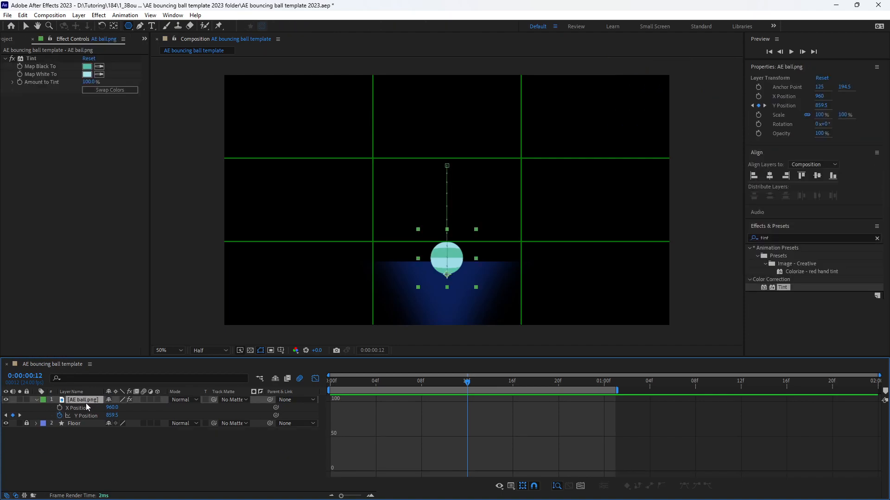
click(87, 416)
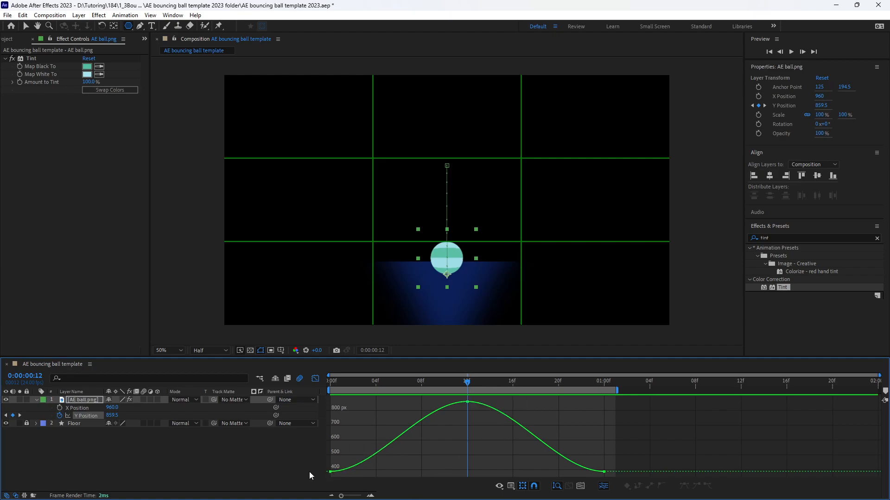
Pull both easing handles of the frame 12 Y Position keyframe steeply down to turn the curve's rounded top into a sharp peak
mouse_move(468, 402)
mouse_move(331, 472)
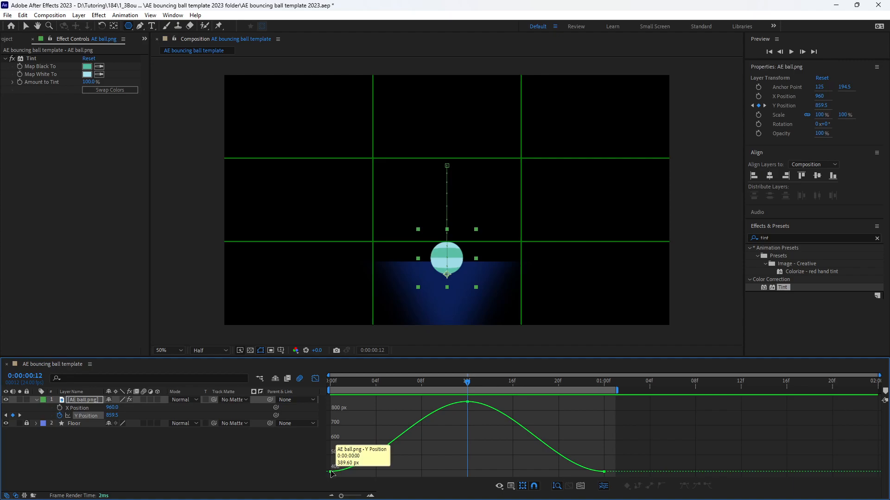
click(467, 401)
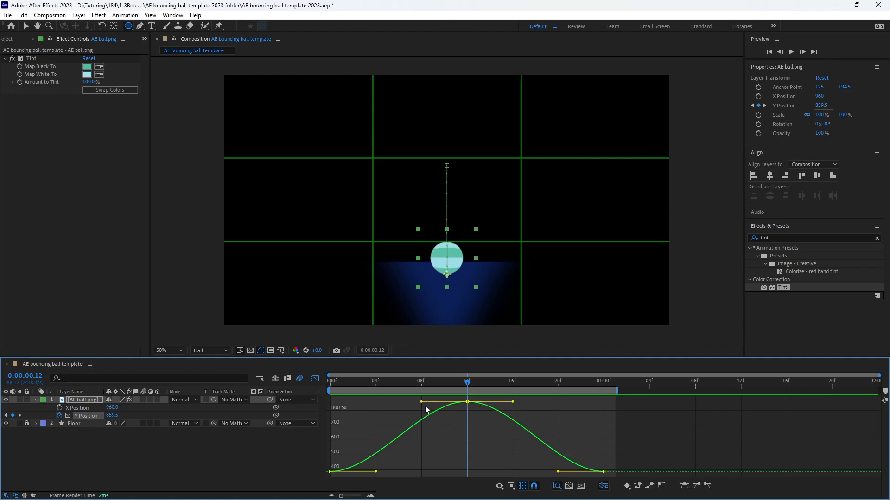
drag(426, 425, 421, 401)
drag(421, 402, 458, 450)
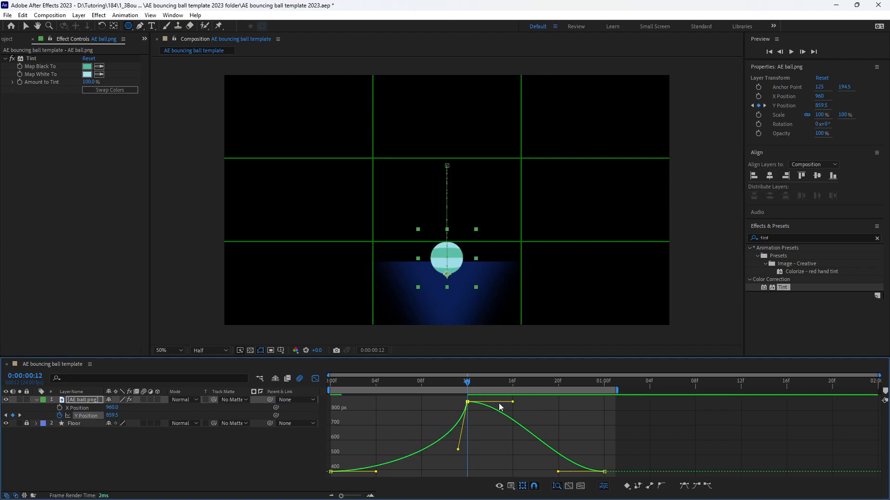
drag(514, 402, 462, 456)
Lengthen the horizontal easing handles of the first and last Y Position keyframes and preview the bounce
drag(375, 471, 402, 472)
drag(604, 472, 541, 475)
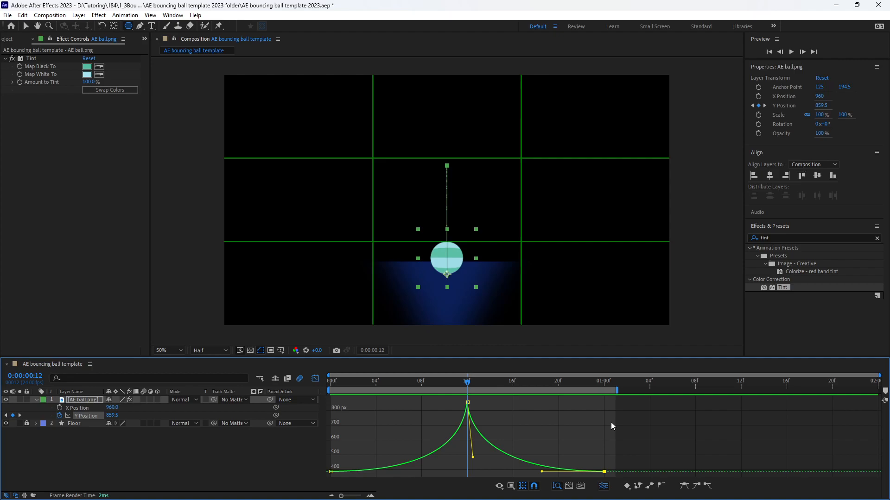
key(space)
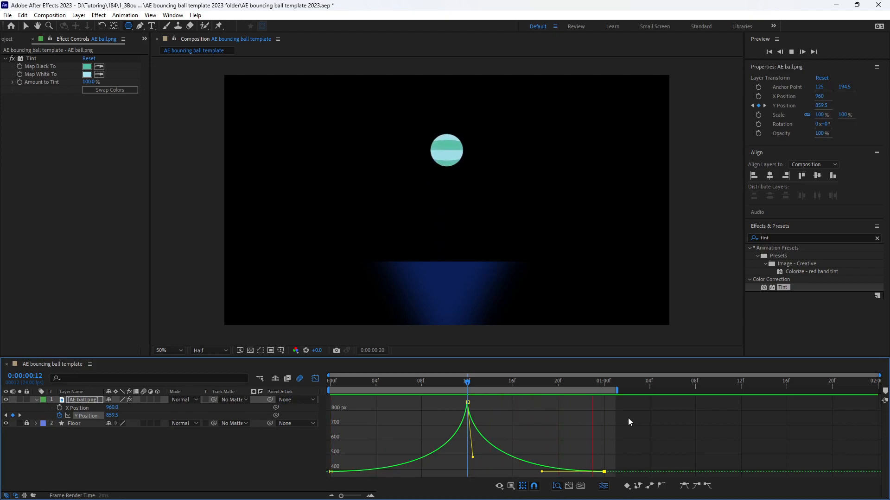
key(space)
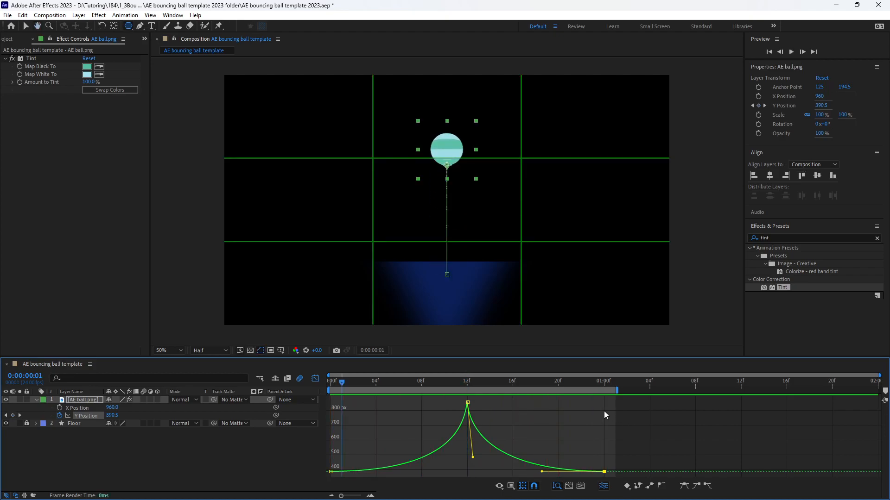
Close the Graph Editor, add a 100% Scale keyframe to the ball at frame 0, and redisplay its position properties
click(81, 399)
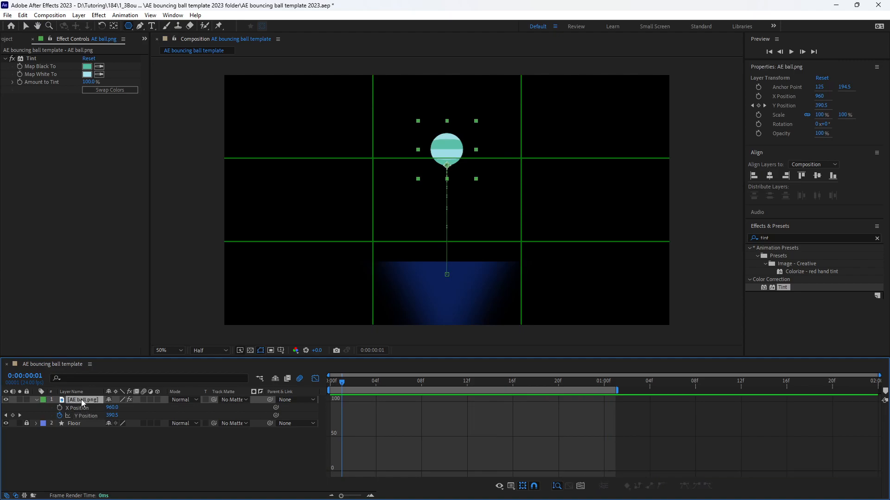
key(s)
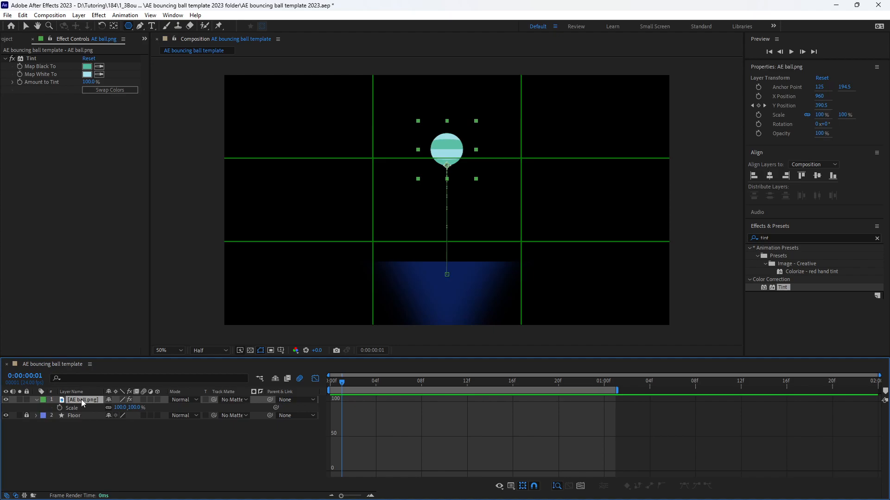
click(315, 379)
drag(372, 383, 324, 399)
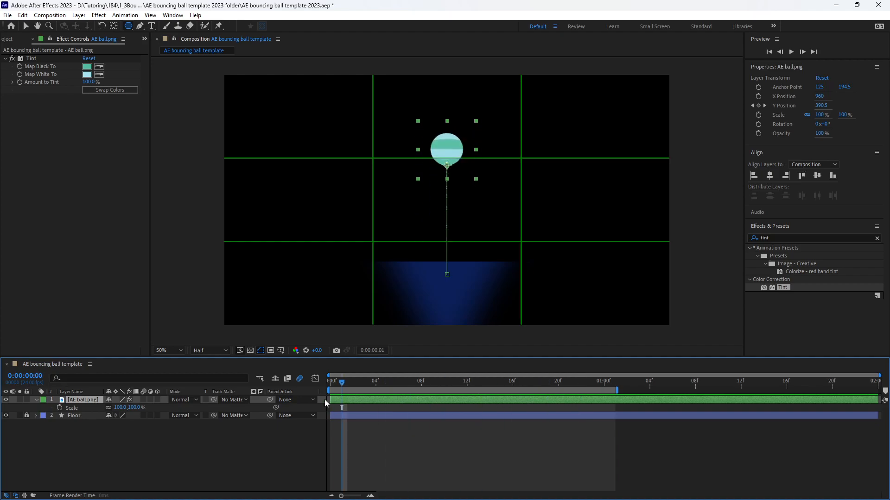
click(60, 407)
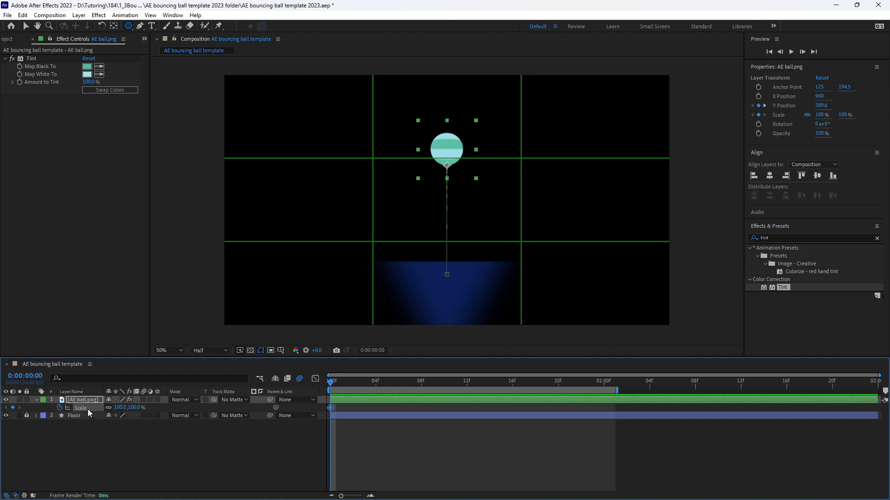
key(p)
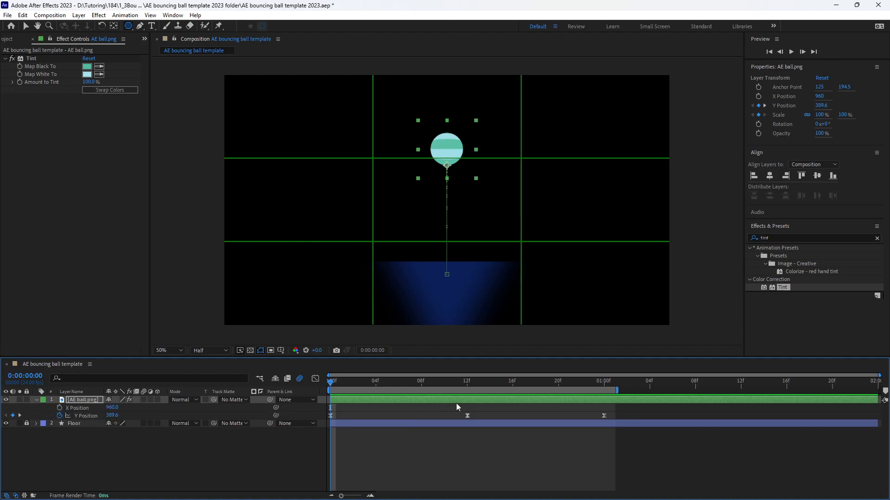
Move the ball's frame 12 Y Position keyframe to frame 11 and paste a copy of it at frame 13
mouse_move(440, 382)
mouse_down()
mouse_move(460, 383)
mouse_move(452, 385)
mouse_up()
drag(468, 415, 456, 416)
drag(460, 383, 478, 382)
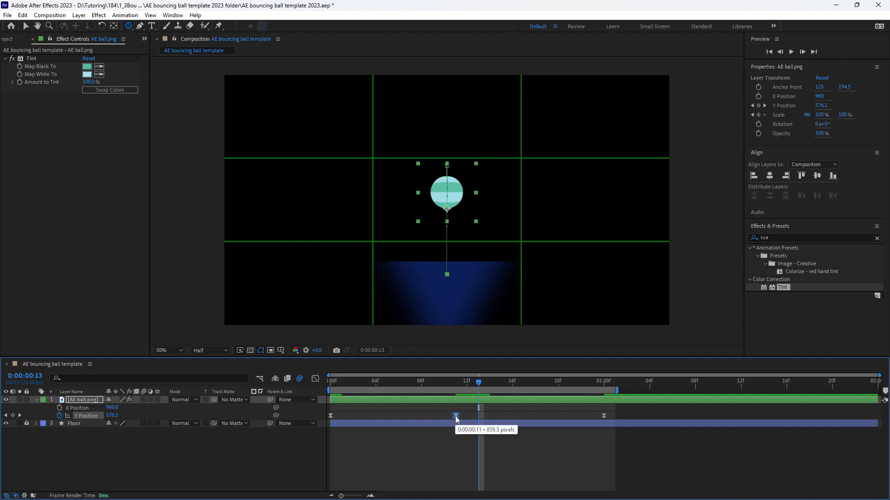
key(ctrl+c)
key(ctrl+v)
Try to flatten the Y Position curve between frames 11 and 13 by levelling the frame 11 keyframe's outgoing handle in the Graph Editor
click(315, 379)
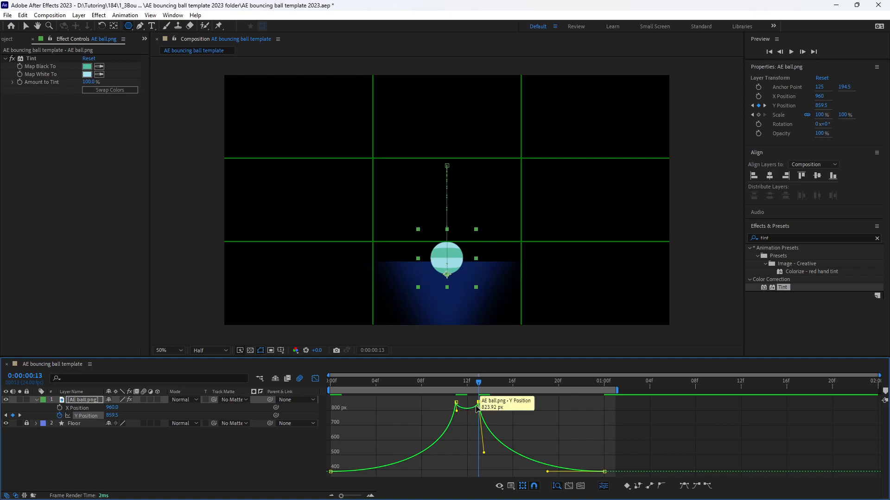
key(;)
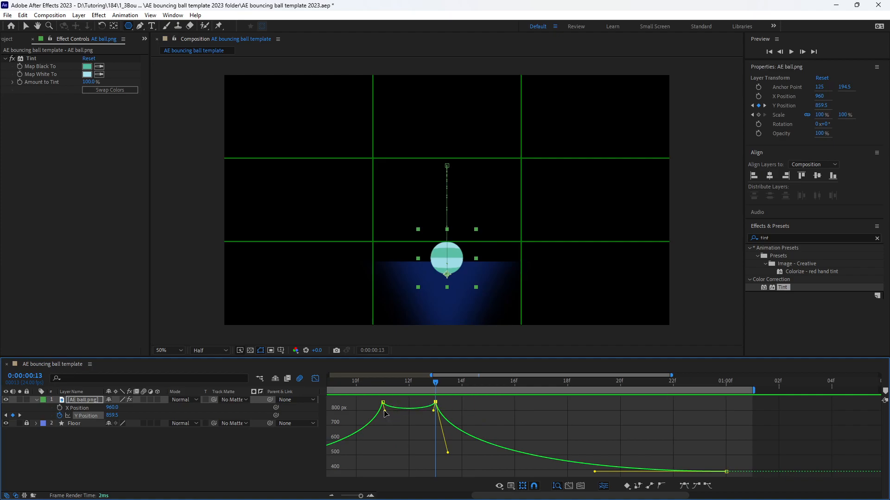
drag(384, 410, 393, 402)
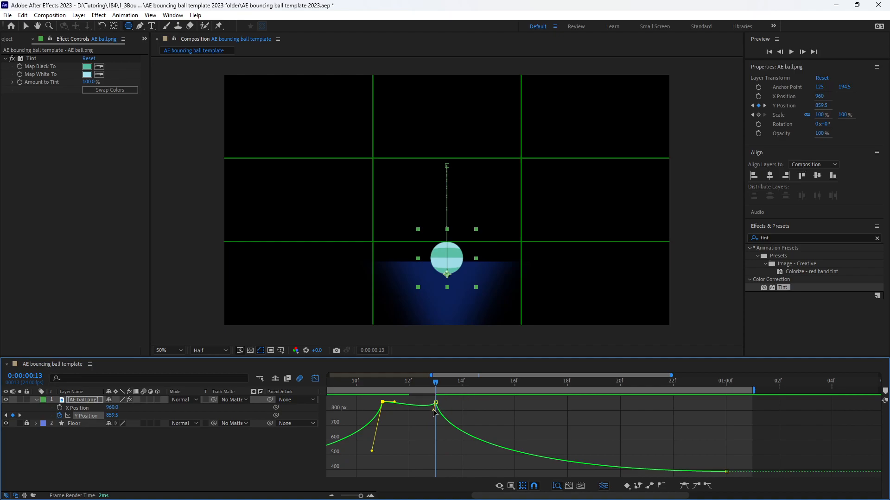
drag(394, 402, 401, 402)
Close the Graph Editor and make the frame 11 Y Position keyframe a hold keyframe
click(314, 379)
right_click(382, 416)
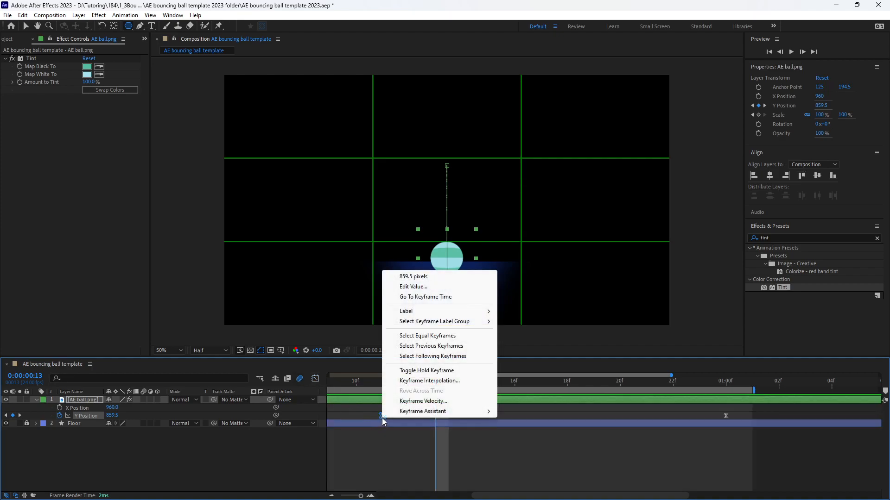
click(416, 371)
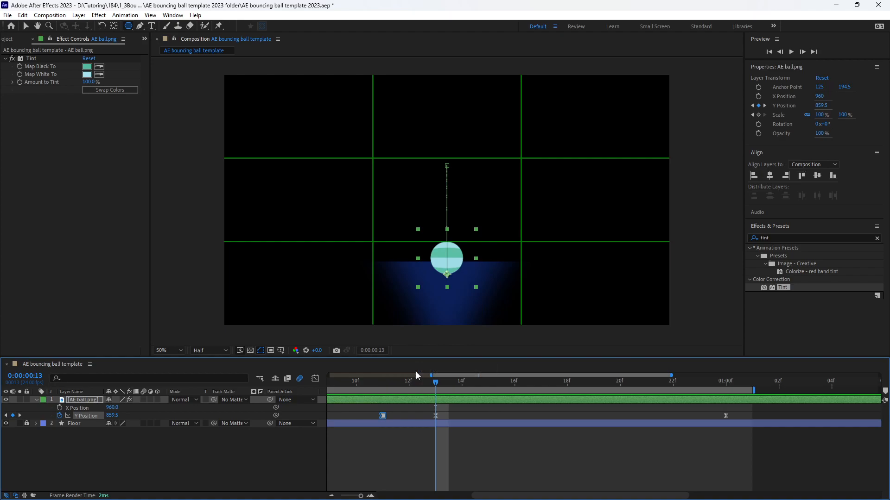
mouse_move(399, 385)
mouse_down()
mouse_move(444, 382)
mouse_move(388, 394)
mouse_up()
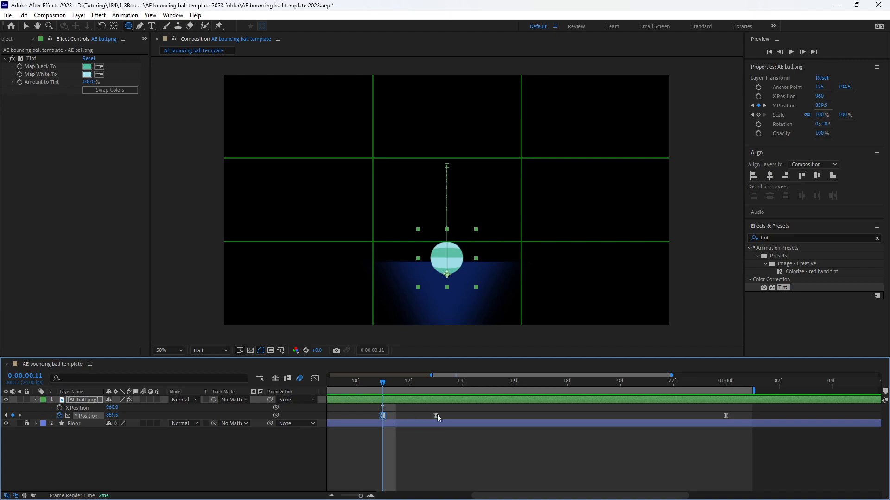
Check the held Y Position segment in the Graph Editor, undoing a trial pull on its handle
click(316, 379)
drag(418, 403, 403, 413)
key(ctrl+z)
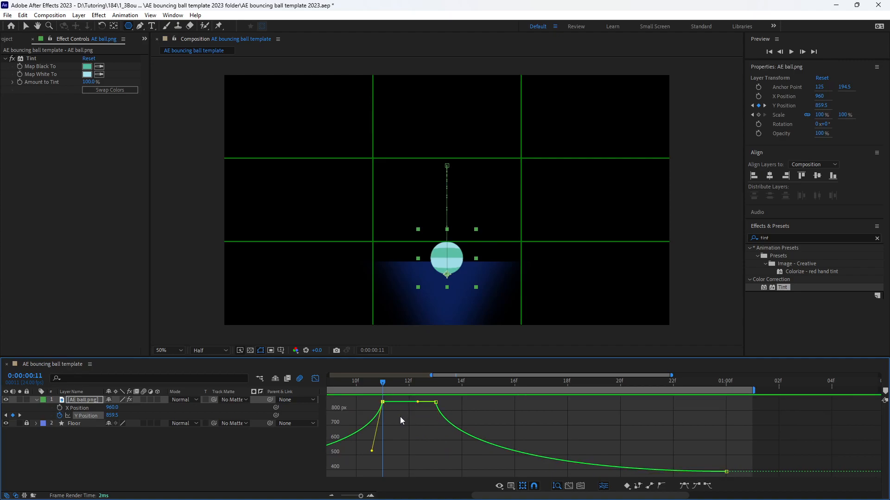
click(314, 380)
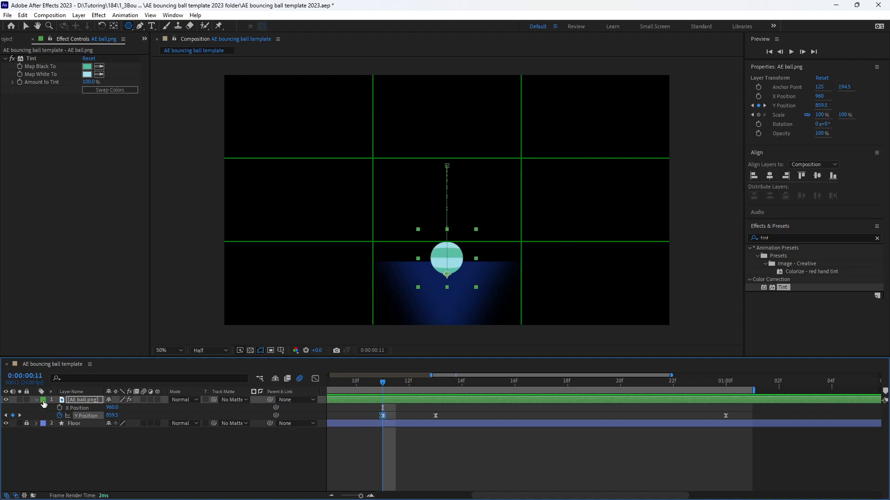
Reveal Scale alongside the ball's position properties, briefly showing and hiding Opacity and Anchor Point as well
key(shift+s)
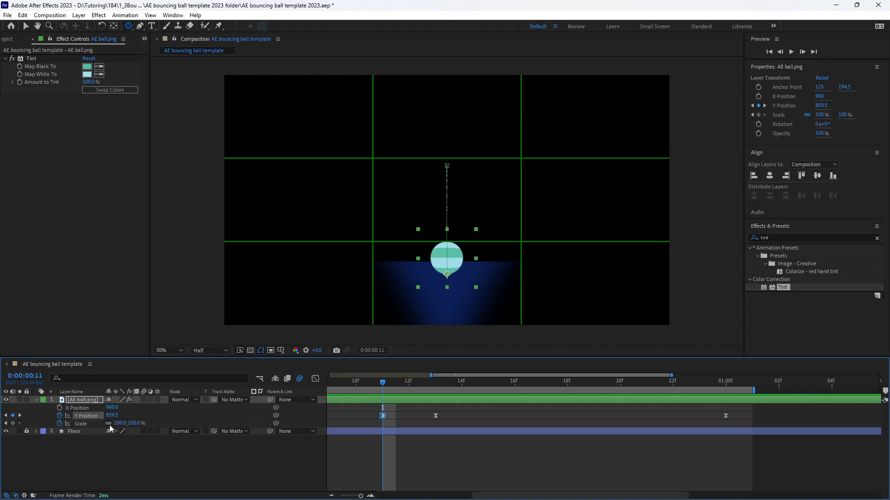
key(minus)
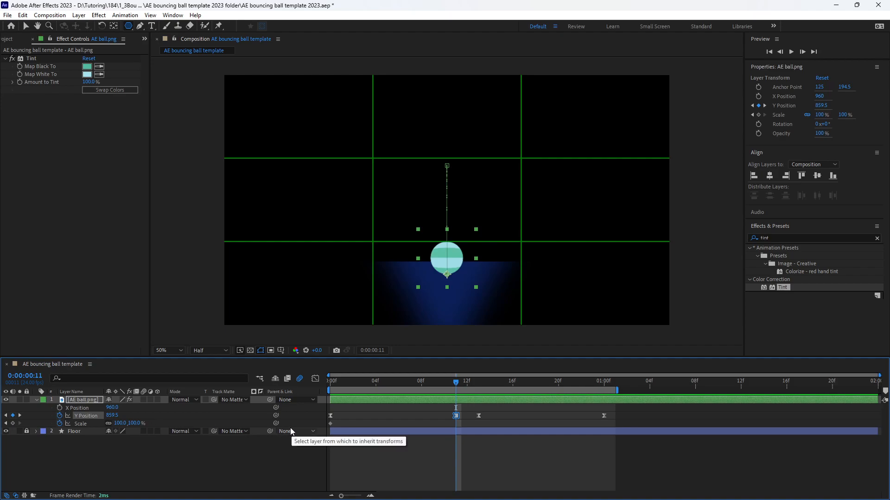
key(shift+t)
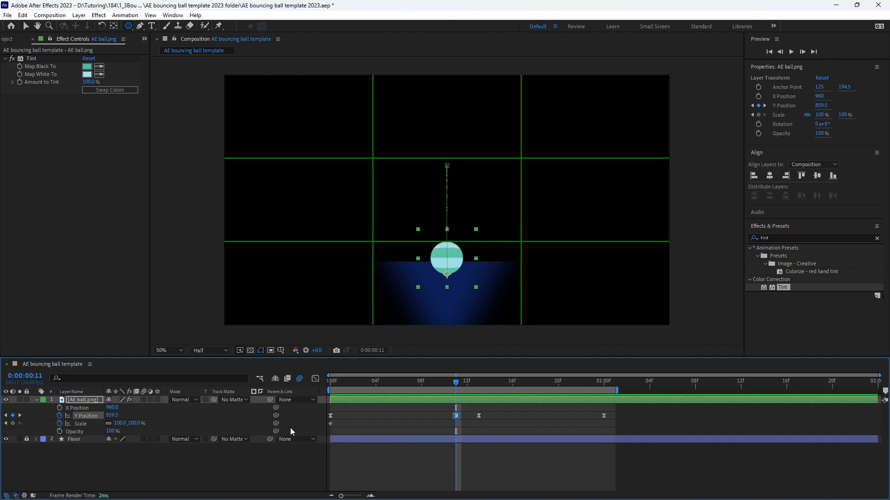
key(shift+a)
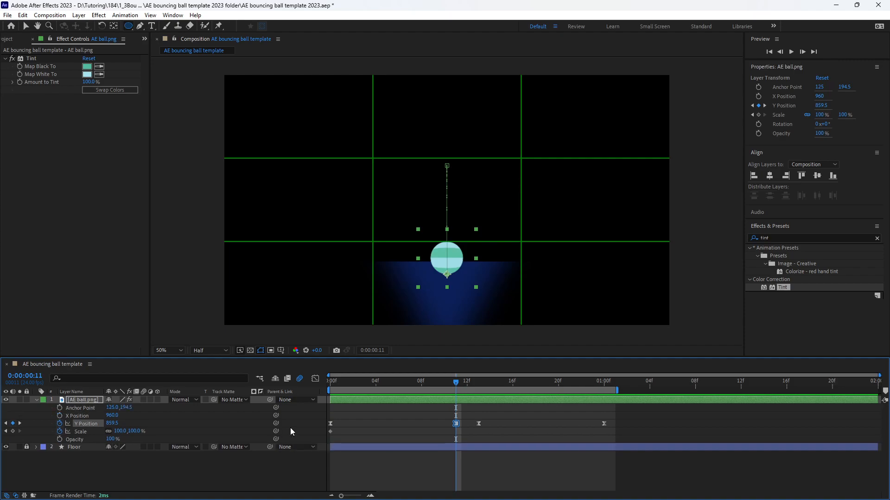
key(shift+a)
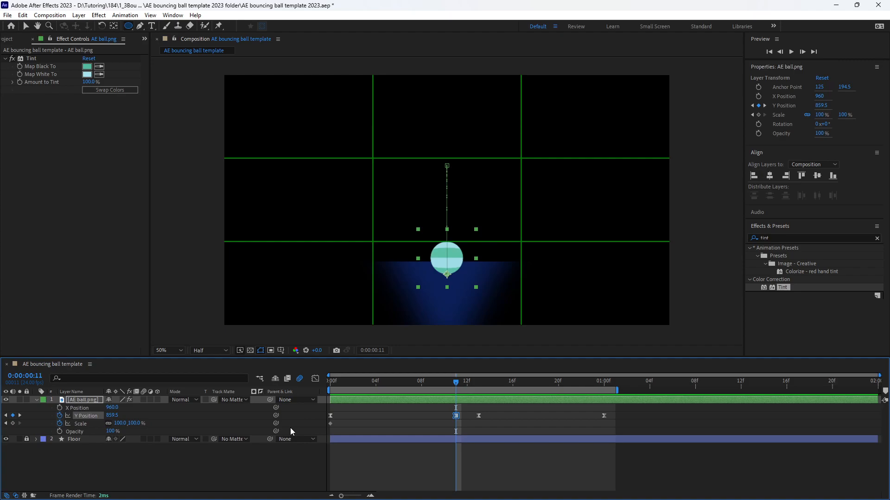
key(shift+t)
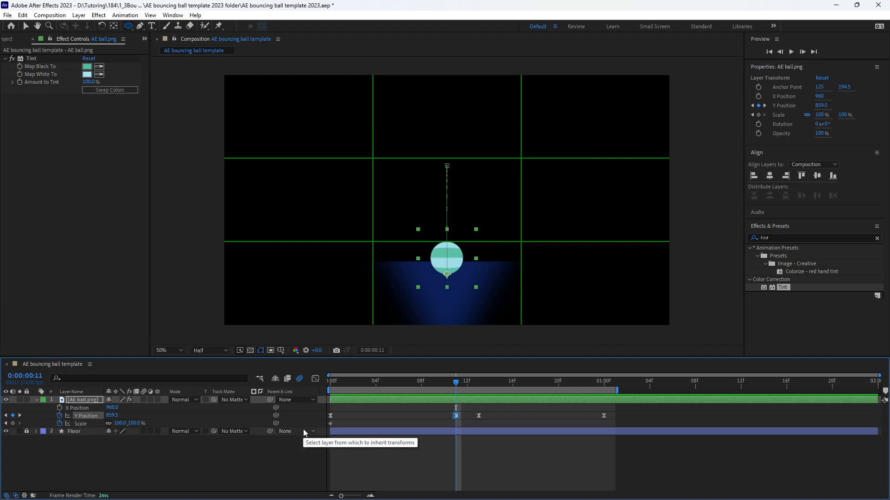
Add 100% Scale keyframes to the ball at frames 11 and 13 and at the 1-second mark
click(375, 383)
drag(392, 382, 456, 382)
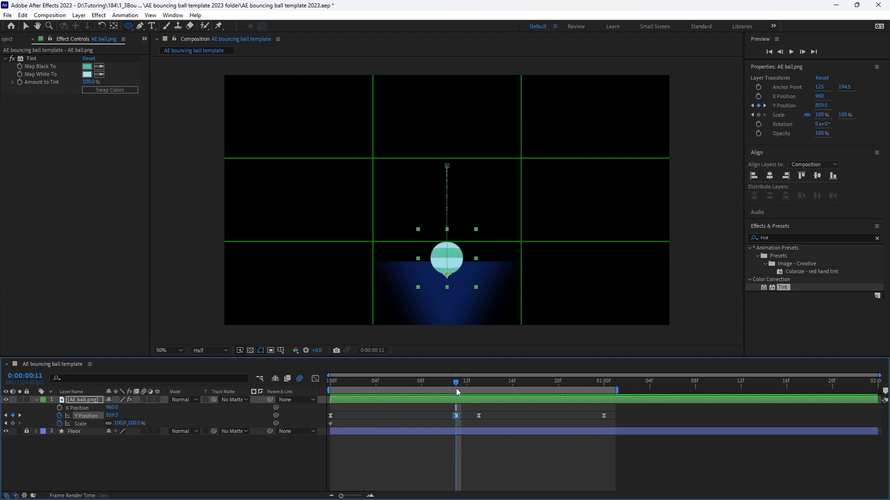
click(12, 424)
click(479, 383)
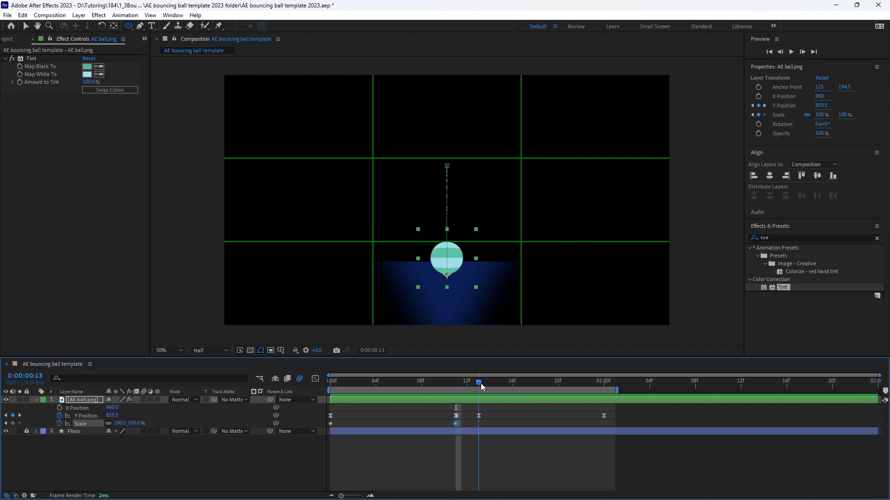
click(12, 423)
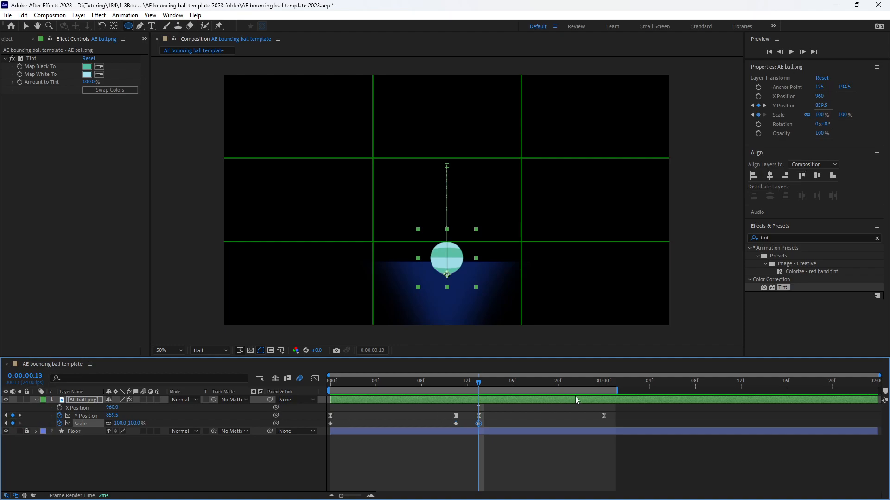
click(602, 383)
click(12, 424)
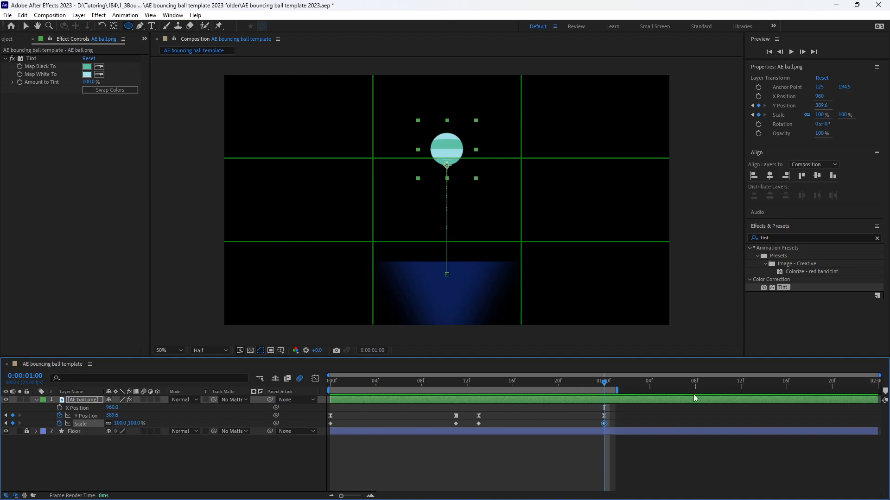
Unlink the ball's Scale proportions and stretch it at frame 9 with a Scale of 80% by 120%
drag(385, 380, 438, 400)
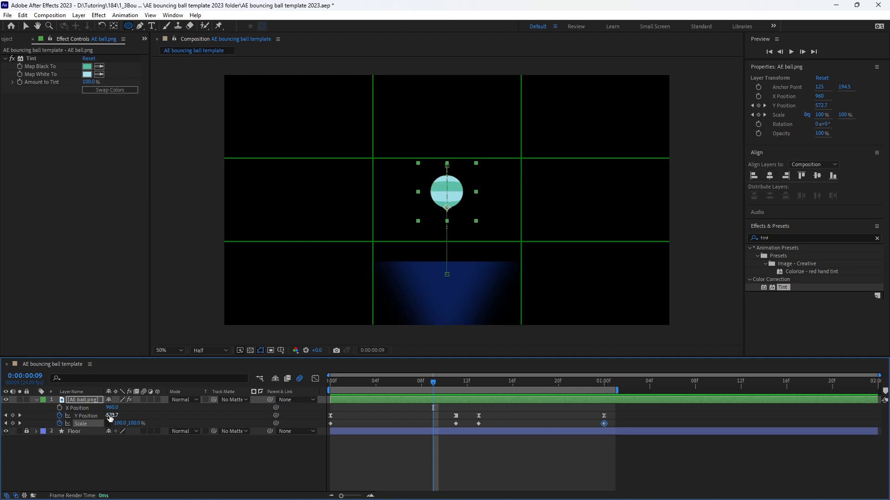
click(120, 423)
text(80)
key(Tab)
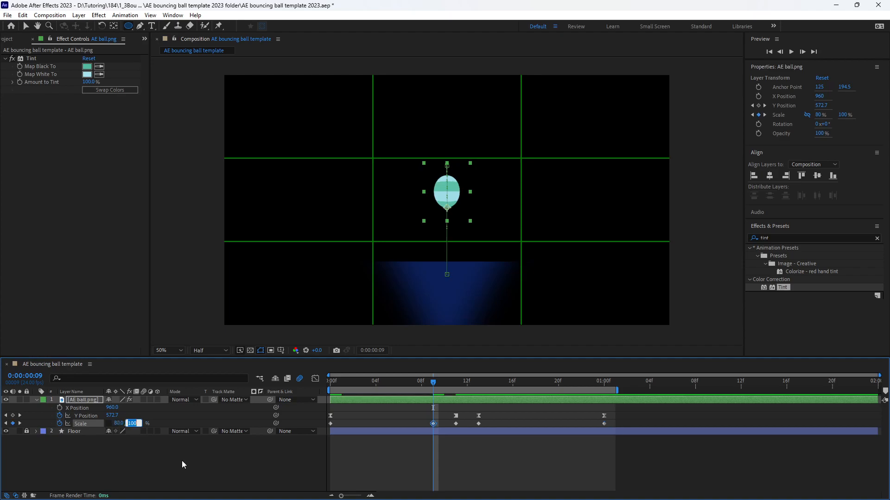
text(1)
key(Return)
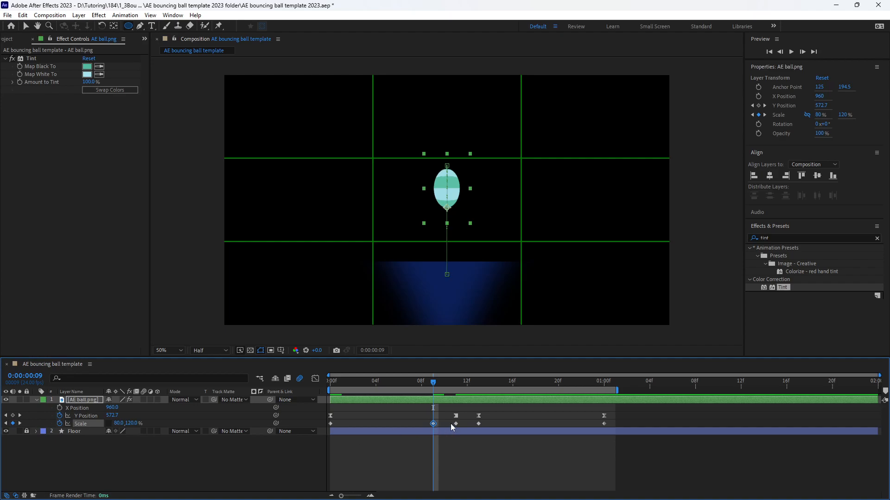
Copy the ball's frame 9 Scale keyframe to frame 15
click(500, 388)
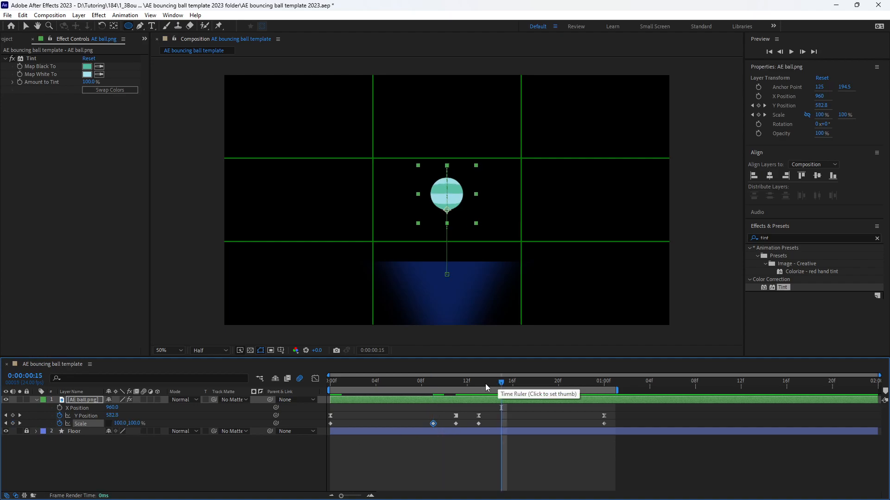
mouse_move(434, 425)
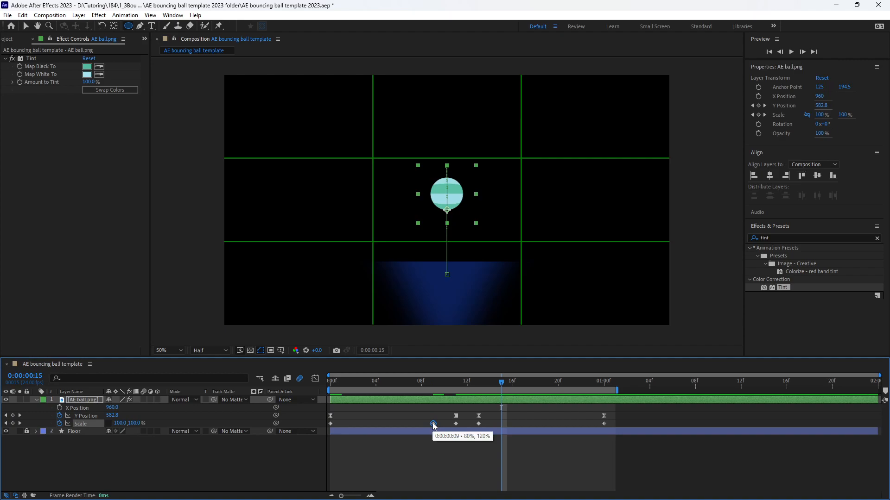
key(ctrl+c)
key(ctrl+v)
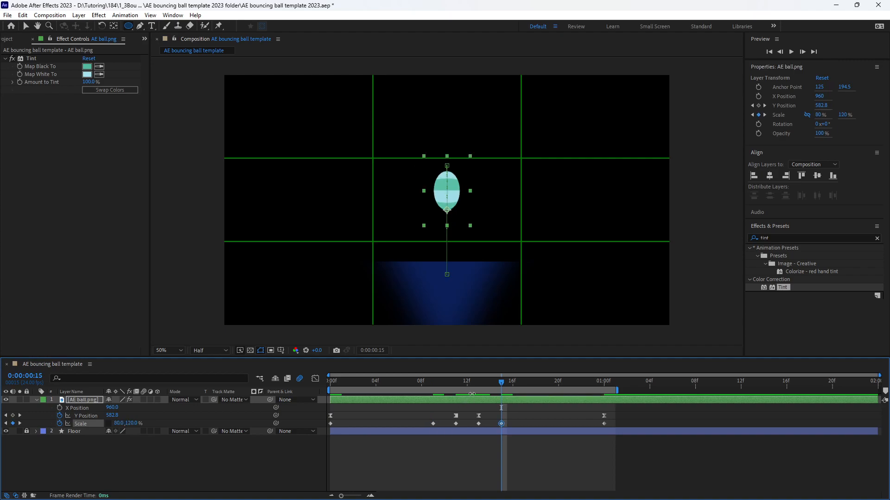
Squash the ball at frame 12 with a Scale of 130% by 70%, and preview the bounce
click(467, 388)
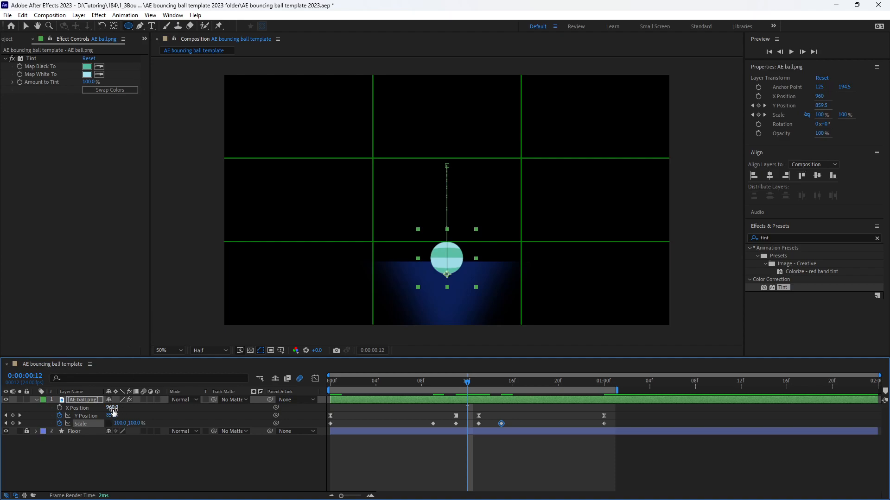
click(120, 424)
text(130)
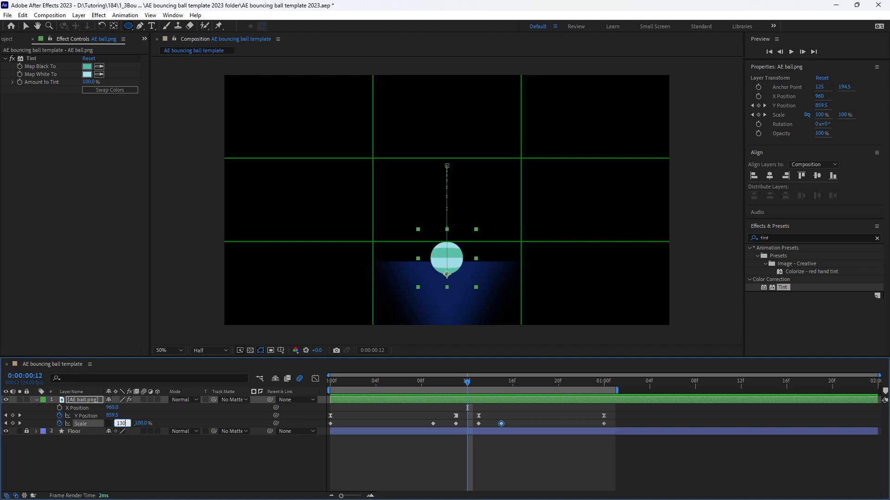
key(Tab)
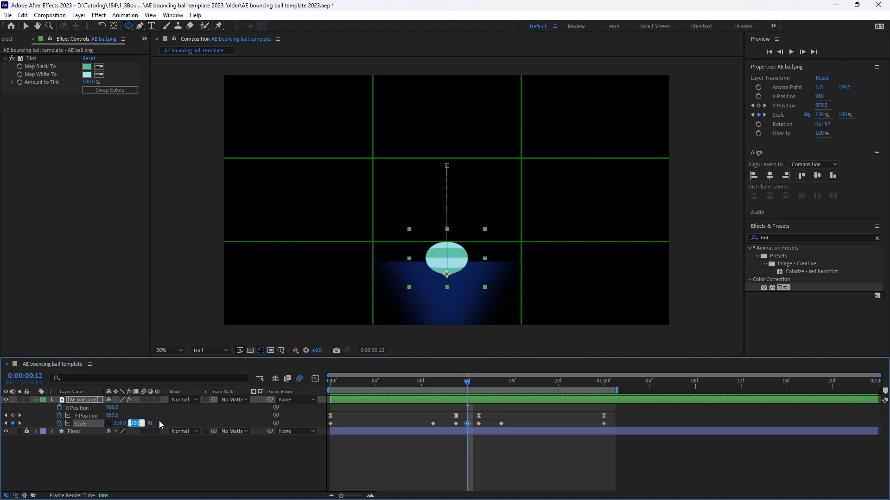
text(70)
key(Return)
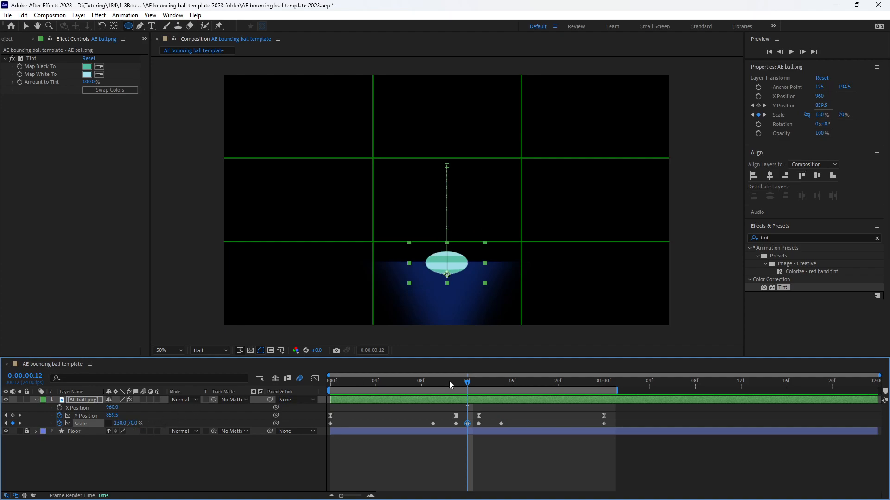
key(space)
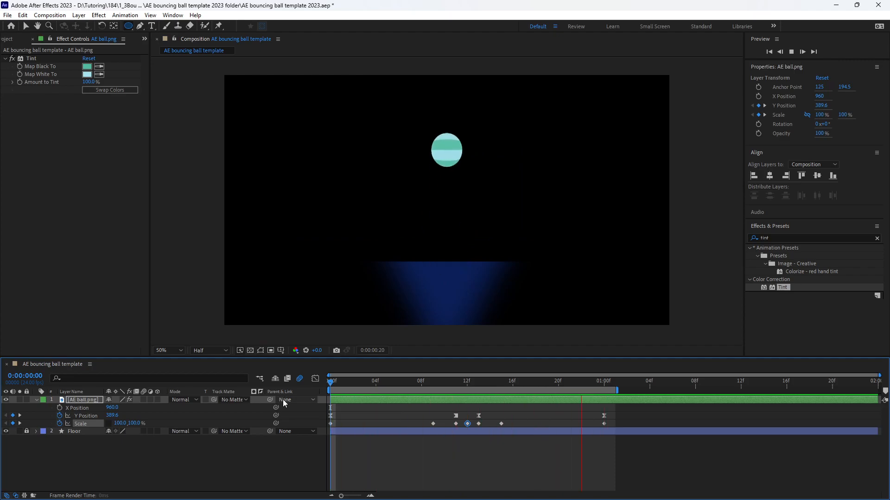
key(space)
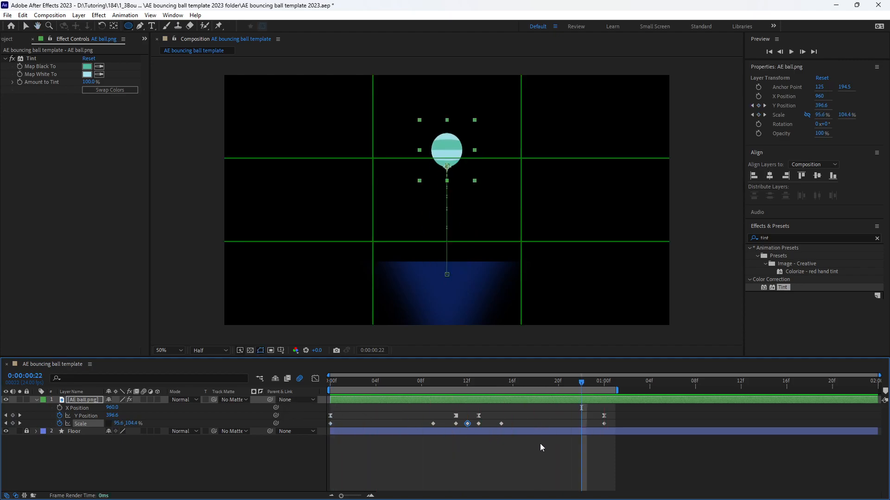
Apply Easy Ease to all of the ball's Scale keyframes and display their curves in the Graph Editor
click(90, 424)
key(F9)
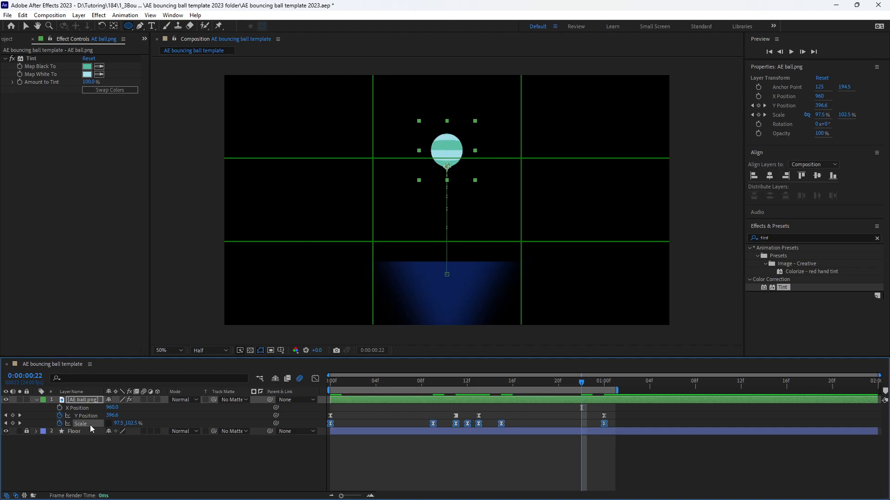
click(315, 378)
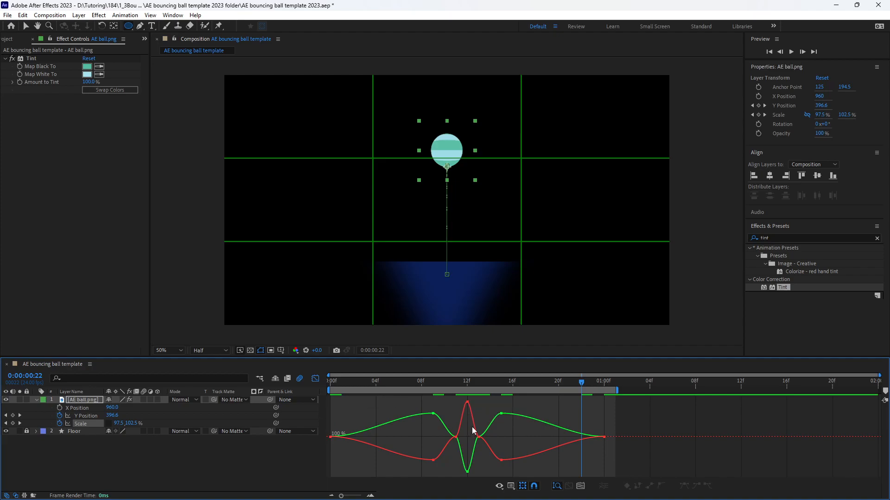
Lengthen the ball's Scale ease handles in the Graph Editor, to about frame 6 from the first keyframe and about frame 18 from the last
drag(346, 451, 318, 421)
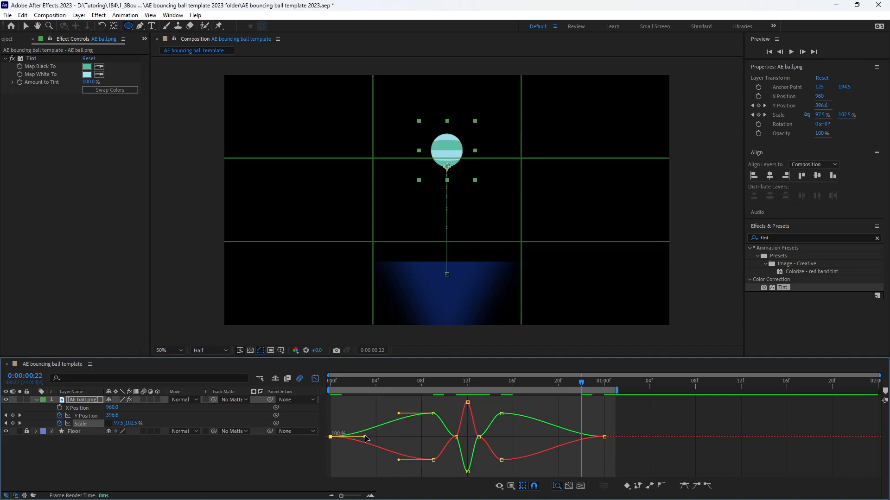
drag(341, 445, 396, 437)
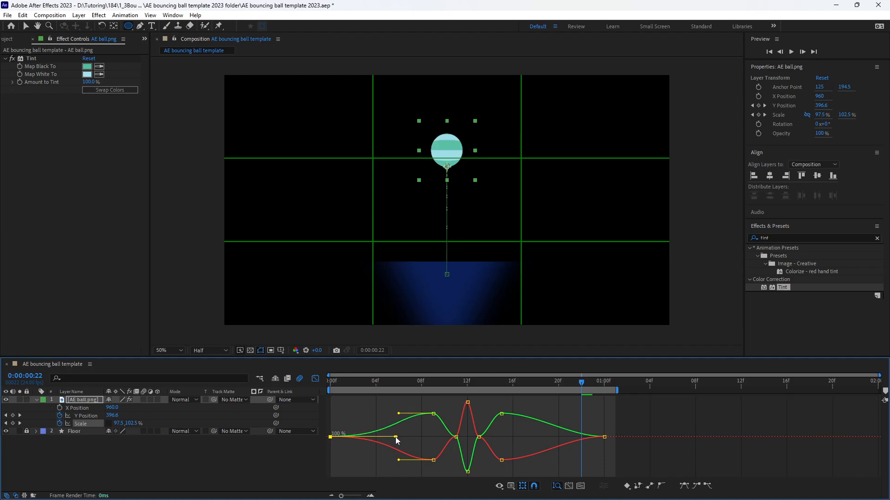
drag(634, 451, 541, 437)
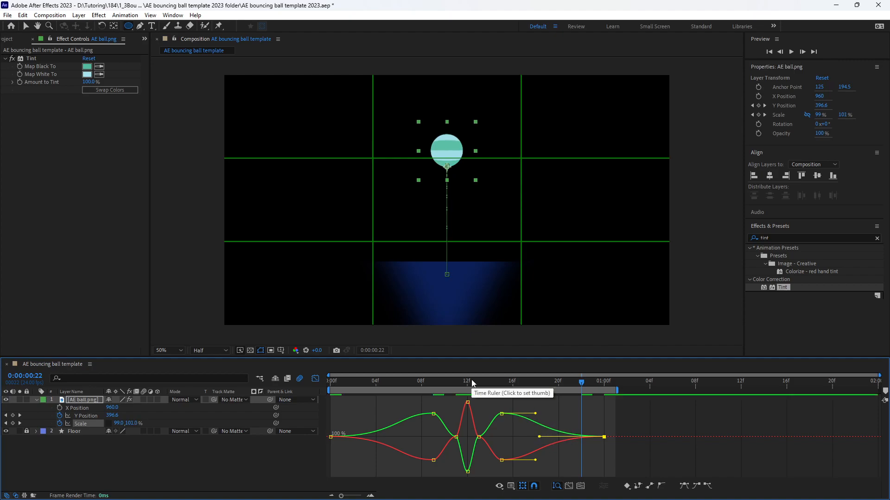
Widen the ease handles of the frame 12 Scale keyframe to about one frame on each side for both curves, and check frame 11
click(468, 403)
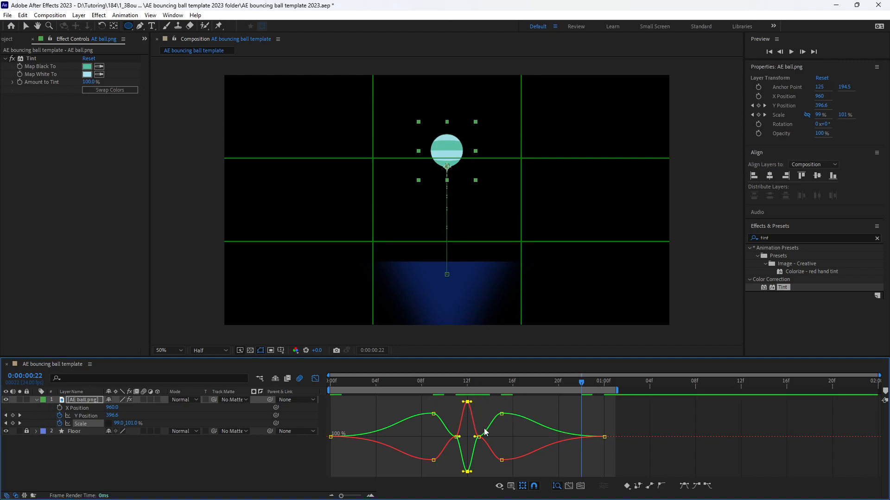
drag(470, 402, 456, 402)
mouse_move(471, 472)
mouse_down()
mouse_move(479, 473)
mouse_move(456, 473)
mouse_up()
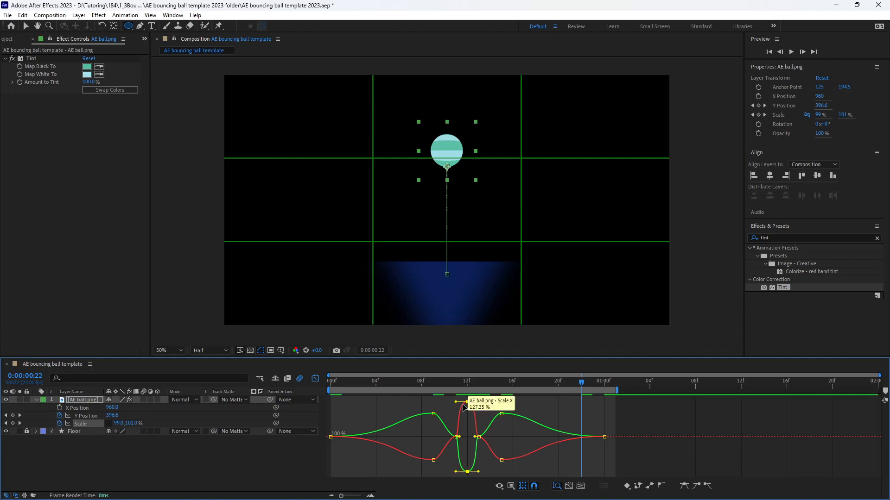
drag(470, 385, 452, 406)
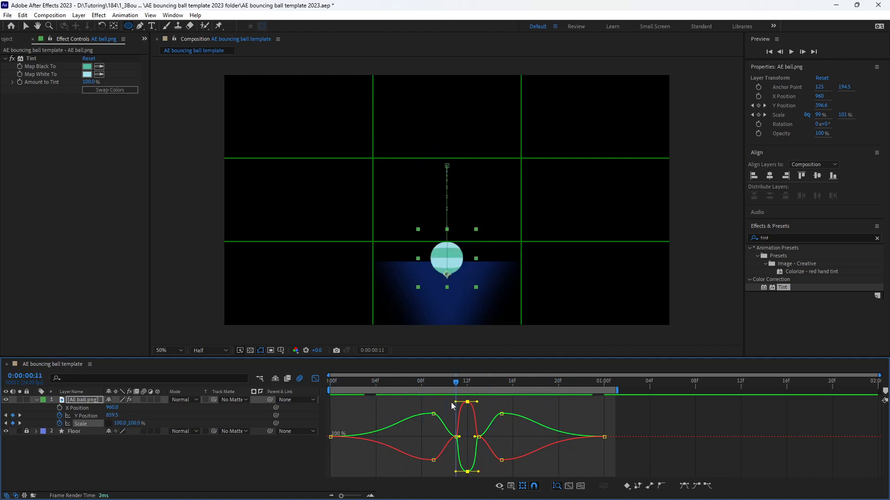
Extend the inner ease handles of the frame 9 and frame 15 Scale keyframes to about frames 11 and 13 on both curves
click(434, 414)
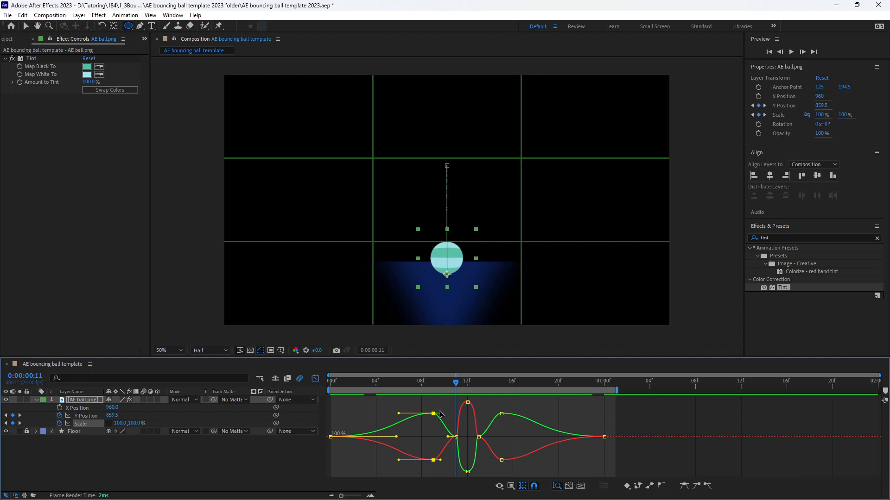
drag(441, 414, 451, 414)
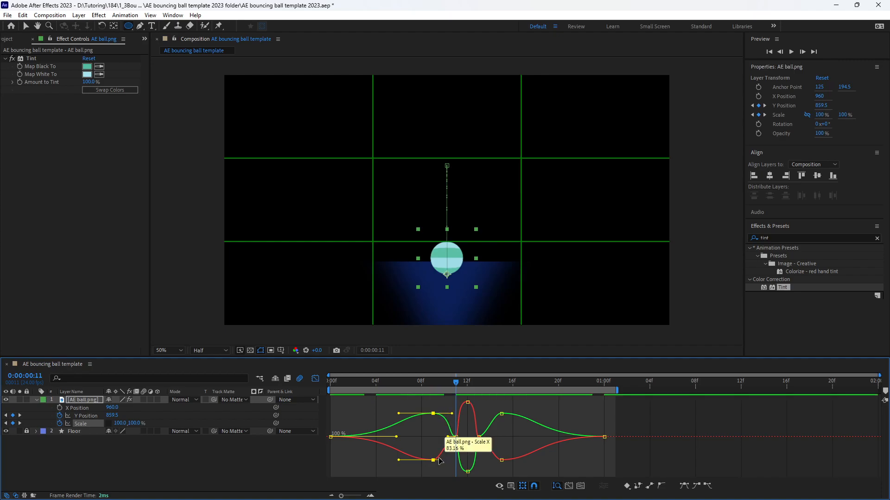
drag(440, 460, 455, 459)
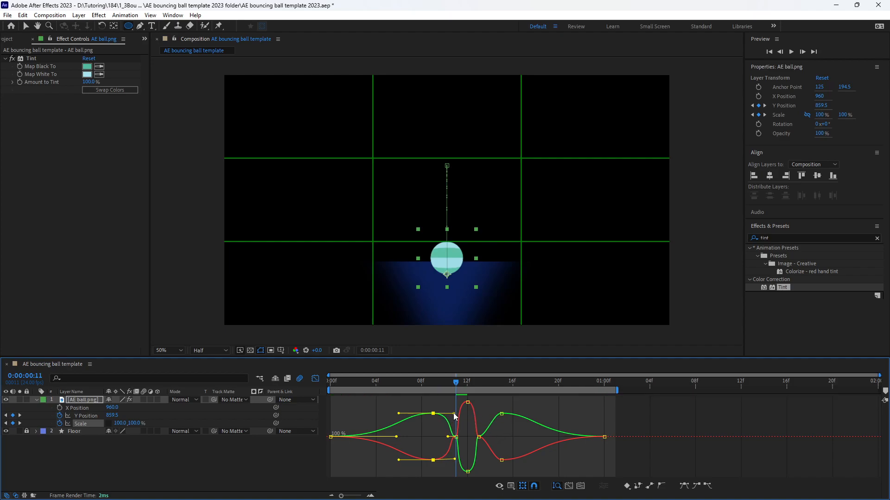
click(501, 414)
drag(494, 414, 480, 414)
drag(493, 461, 482, 460)
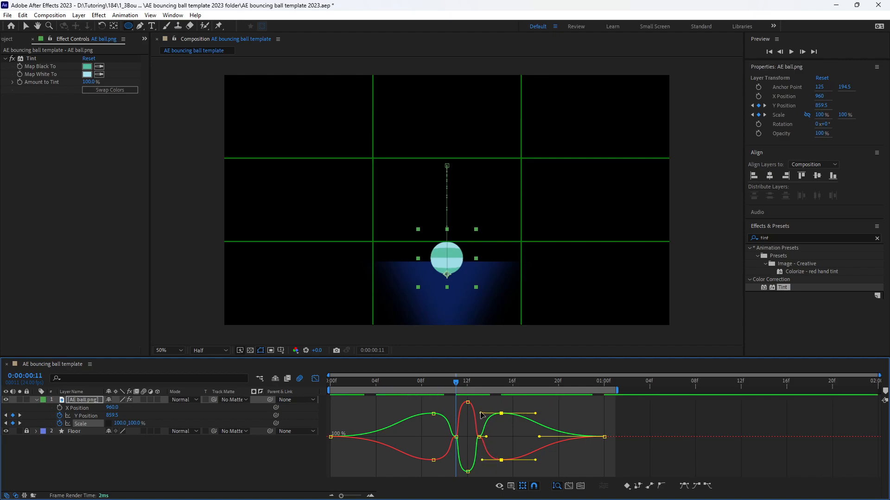
mouse_move(501, 413)
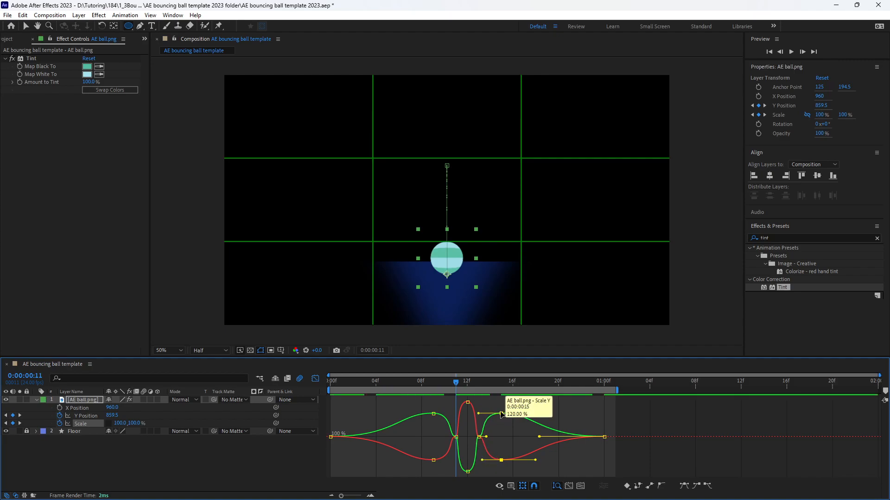
mouse_move(501, 414)
mouse_down()
mouse_move(487, 428)
mouse_move(487, 420)
mouse_up()
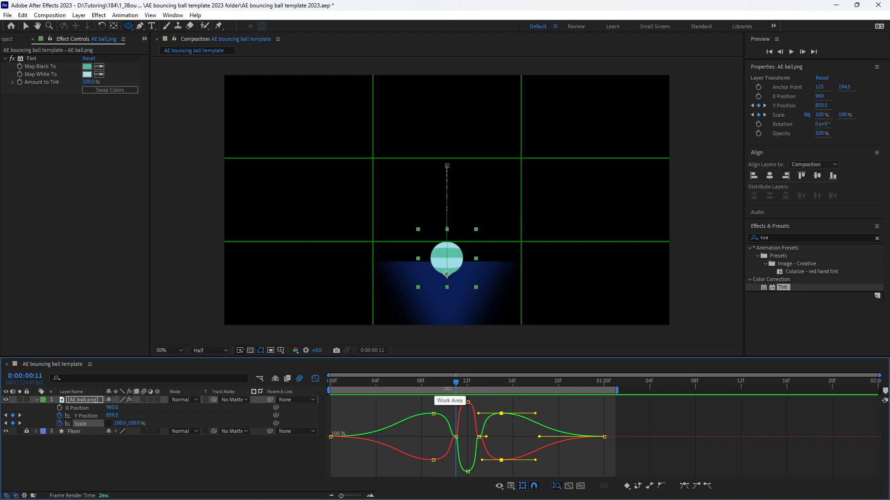
Preview the bounce animation from the first frame
drag(456, 382, 279, 395)
key(space)
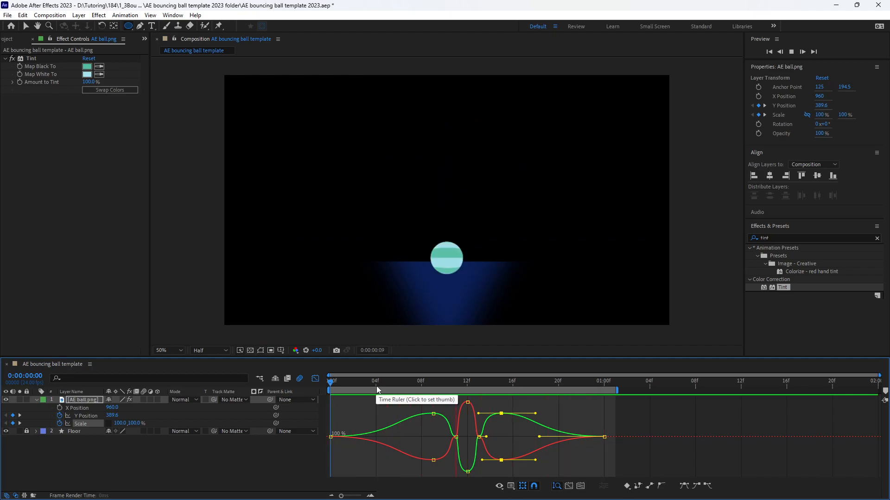
key(space)
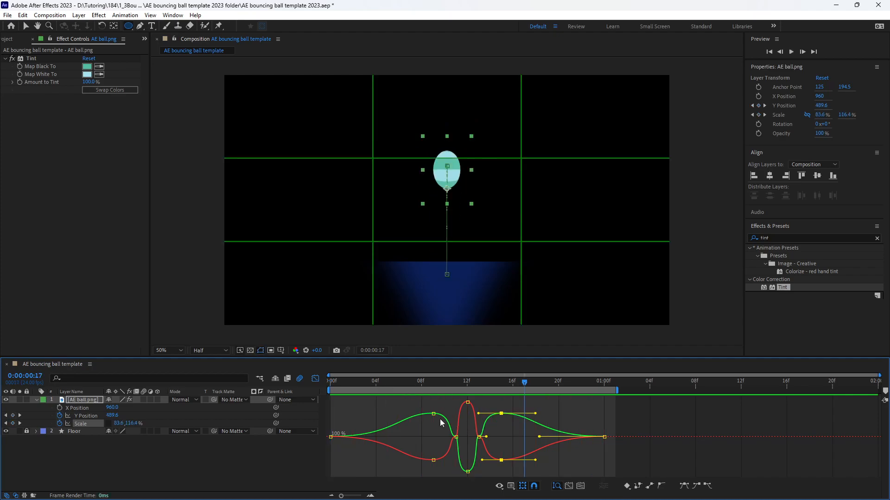
Slightly shorten and level the inner ease handles of the frame 9 and frame 15 Scale keyframes on both curves
click(433, 414)
drag(454, 414, 448, 414)
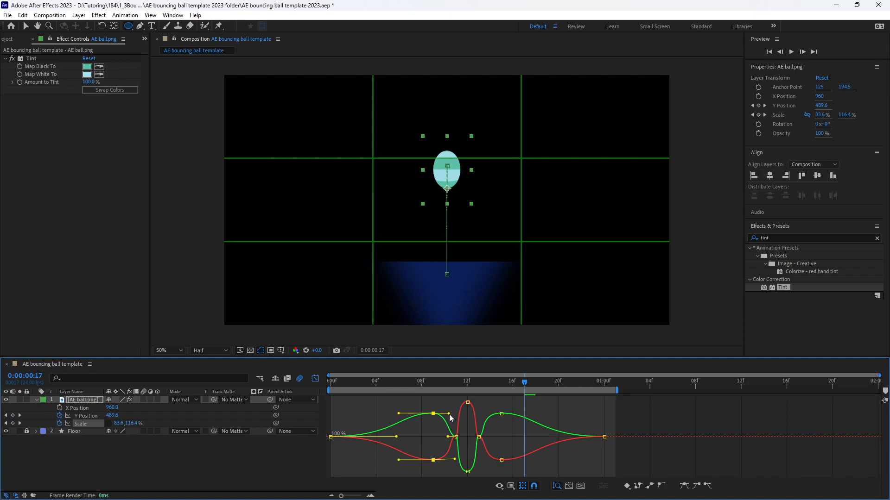
click(501, 414)
drag(479, 413, 484, 413)
drag(483, 460, 491, 460)
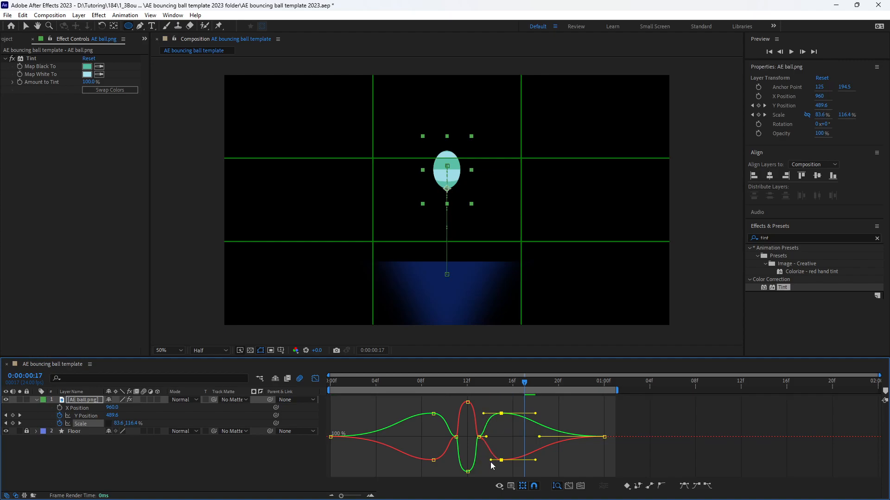
click(434, 460)
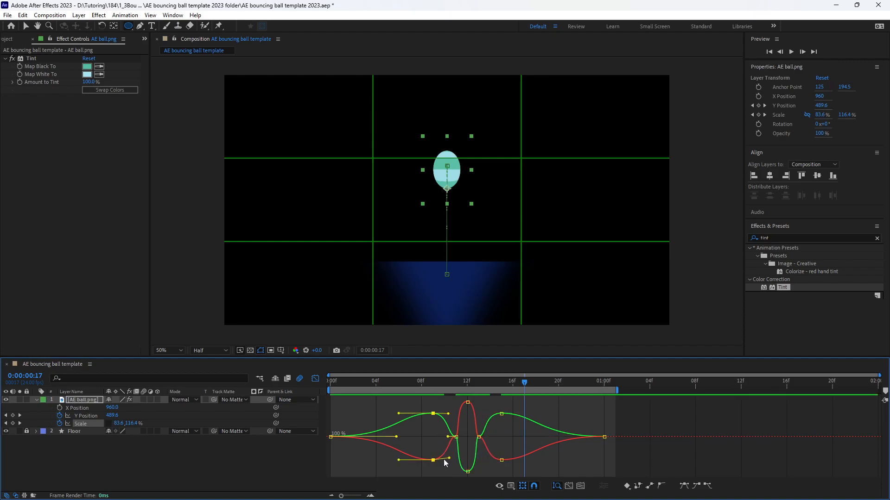
drag(449, 459, 448, 461)
Preview the refined squash and stretch, and collapse the ball layer's properties
key(space)
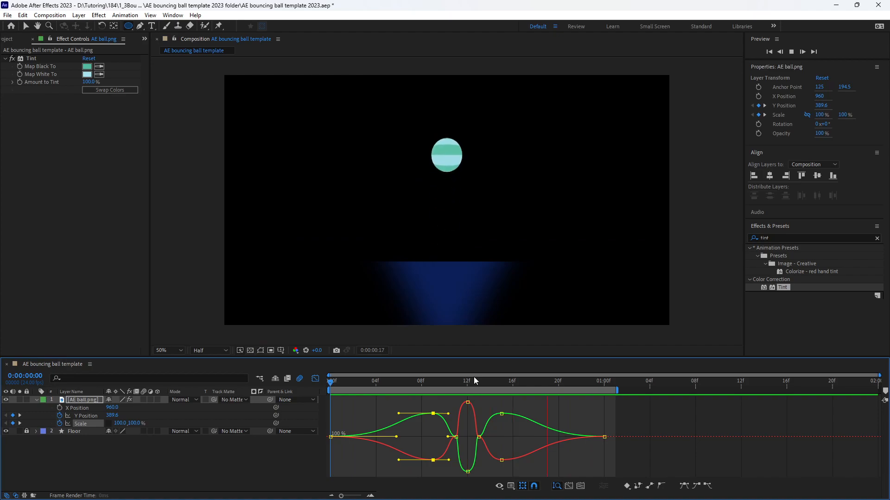
key(space)
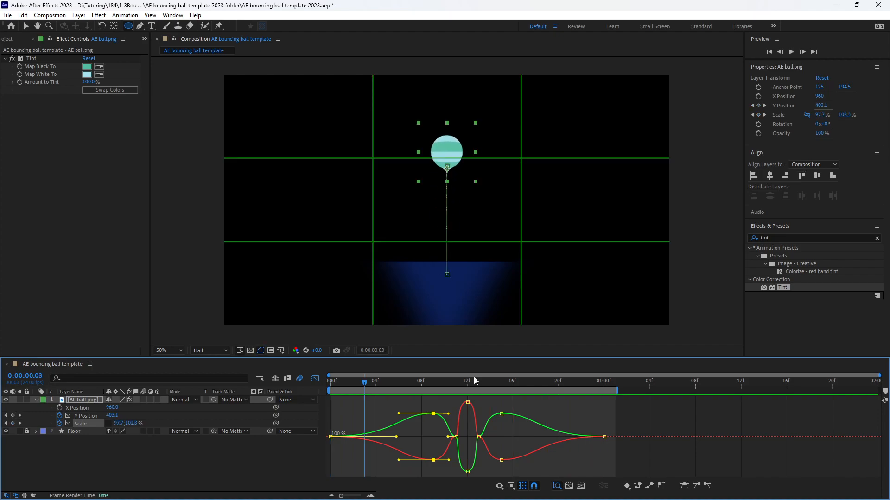
click(38, 399)
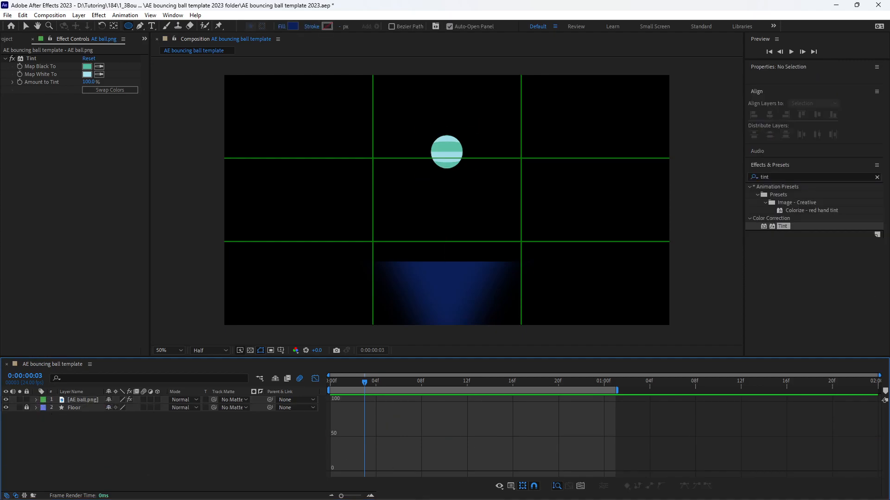
Switch to Cinema 4D, open the file C4D bouncing ball template 2023 from its project folder, and minimize the Quick Start Dialog
mouse_move(422, 495)
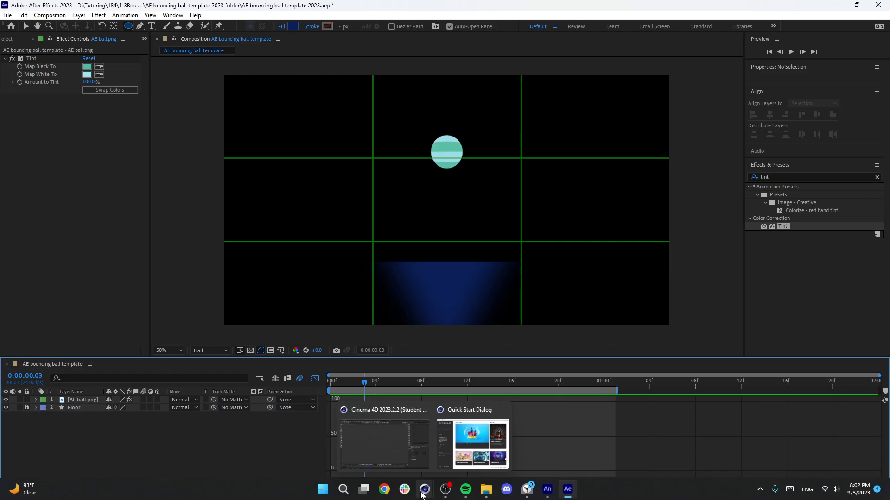
click(398, 438)
click(492, 495)
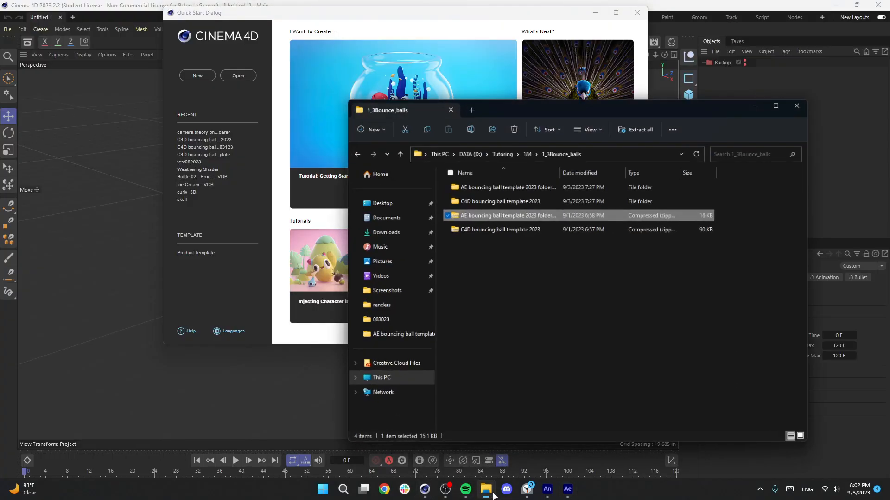
double_click(459, 194)
double_click(469, 182)
double_click(470, 182)
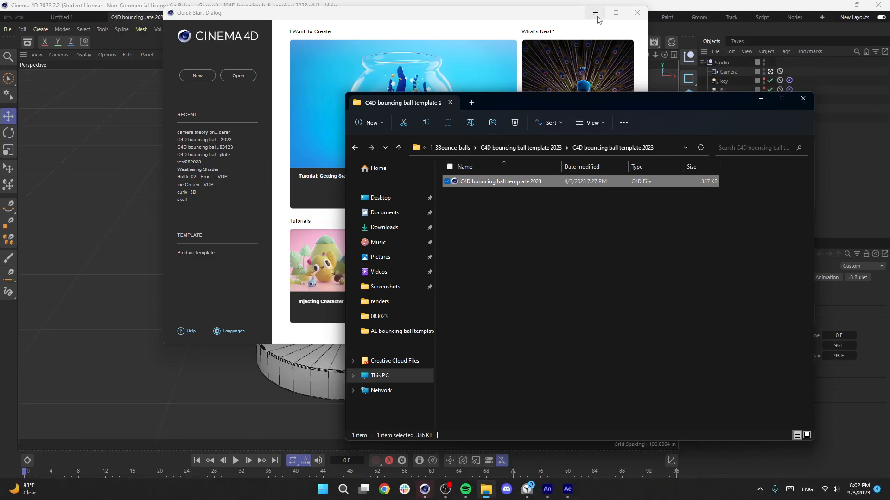
click(596, 17)
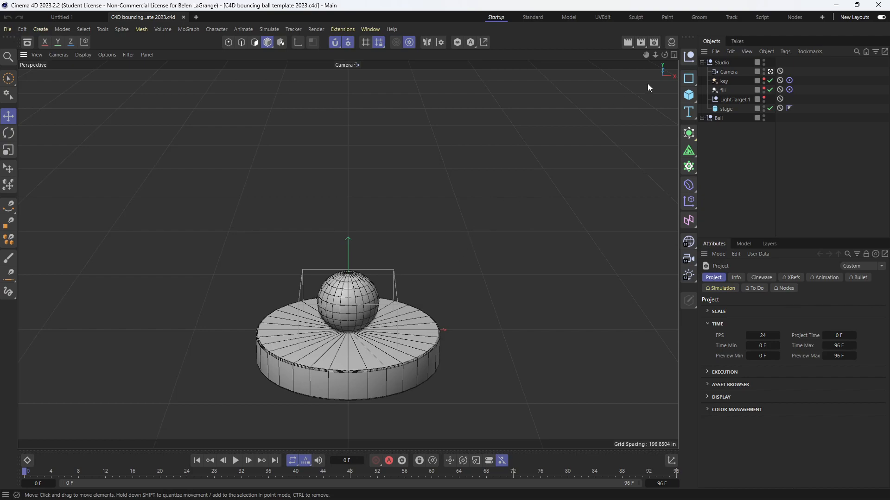
Set the project's renderer to Standard in the render settings
click(655, 42)
click(652, 56)
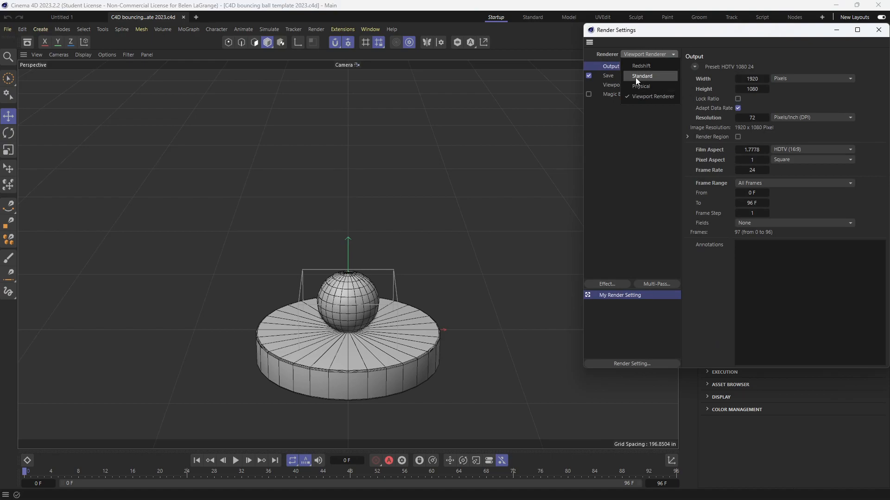
click(635, 76)
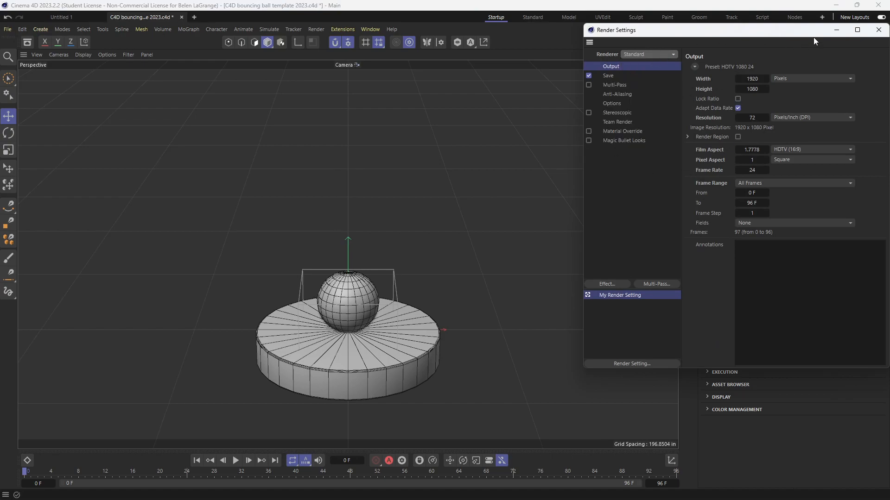
click(878, 30)
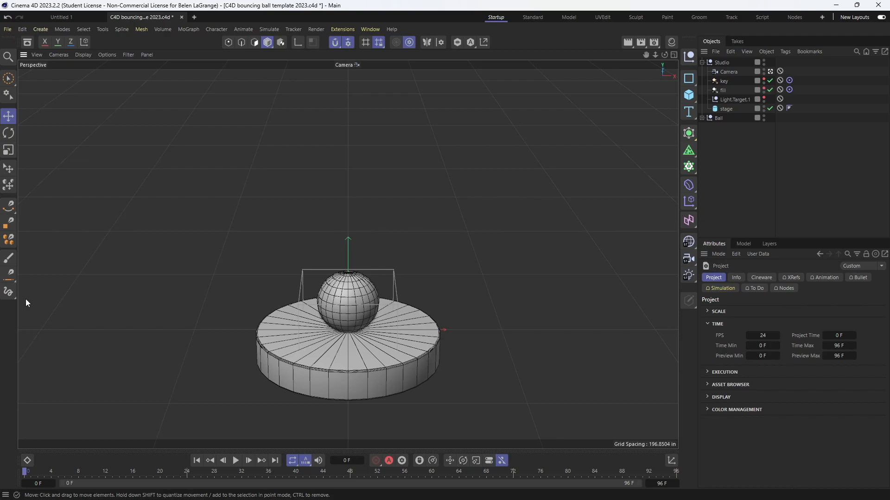
Inspect the tools offered in Points and Polygons modes, and return to Model mode
click(228, 42)
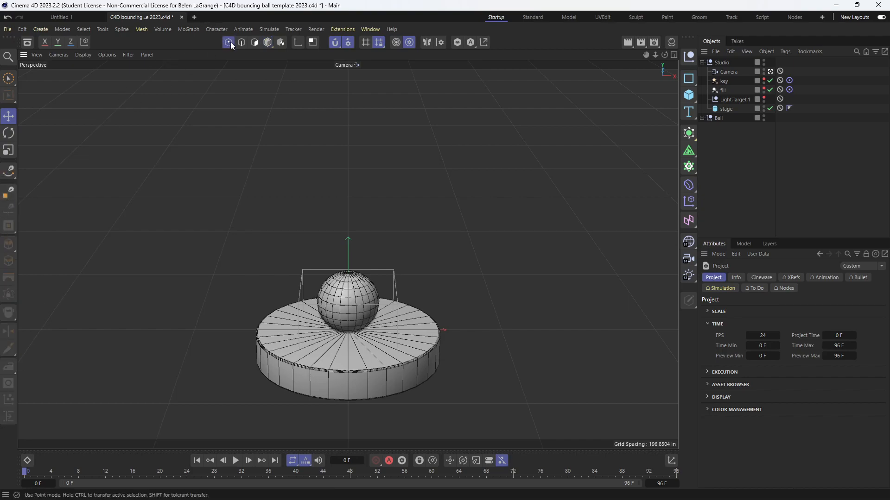
click(255, 42)
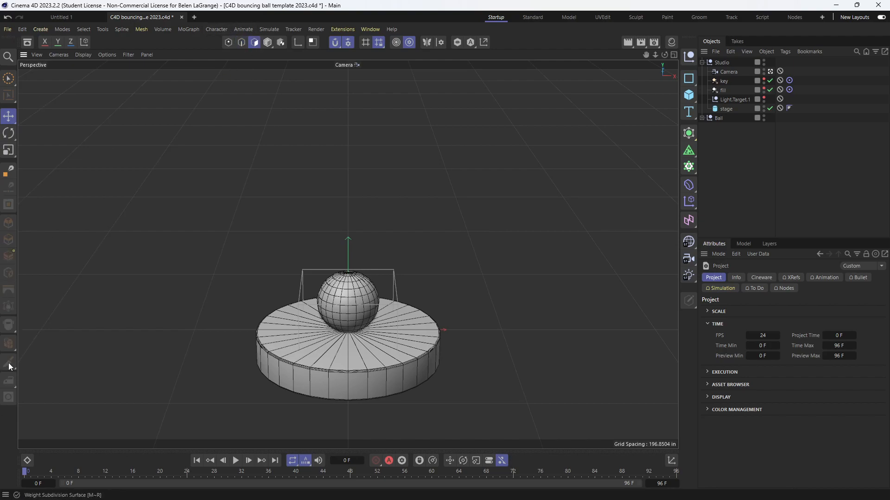
click(267, 44)
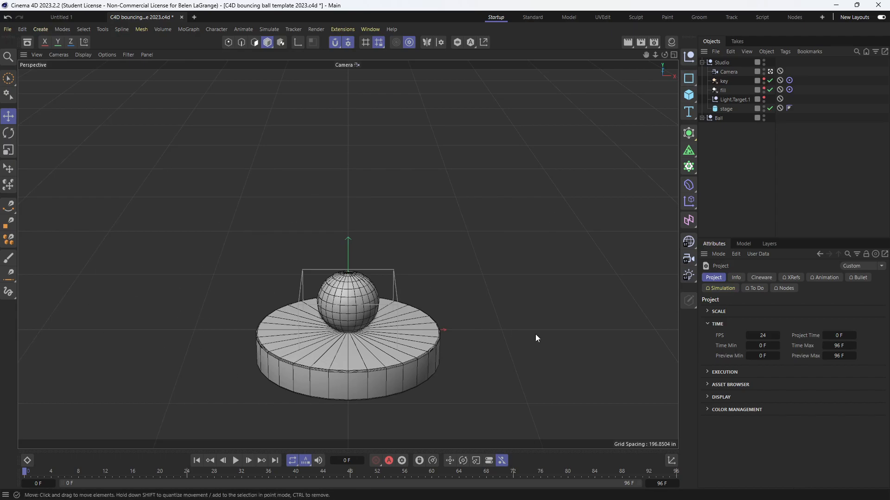
View the scene through the default camera, and return to the scene's own Camera
click(354, 65)
click(365, 75)
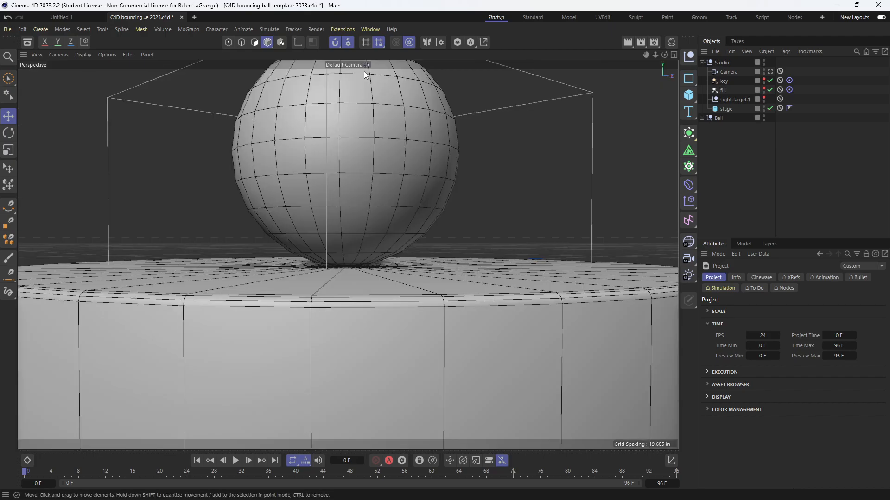
click(771, 72)
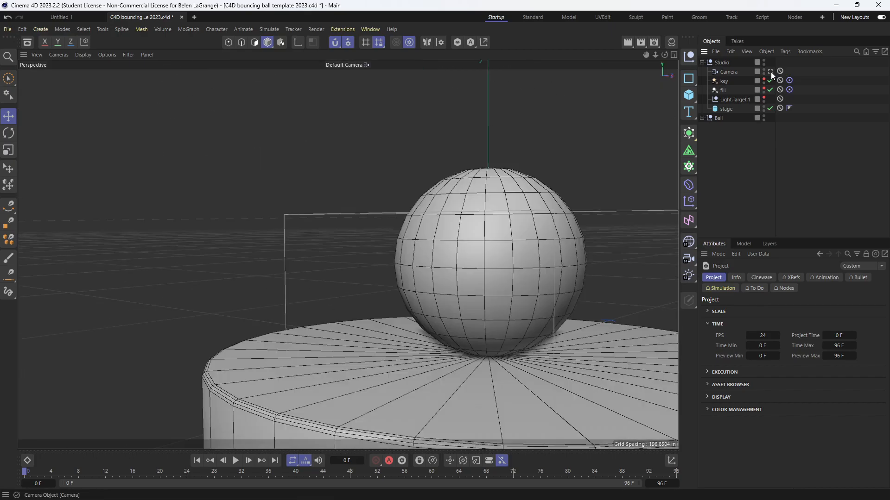
click(771, 71)
click(771, 72)
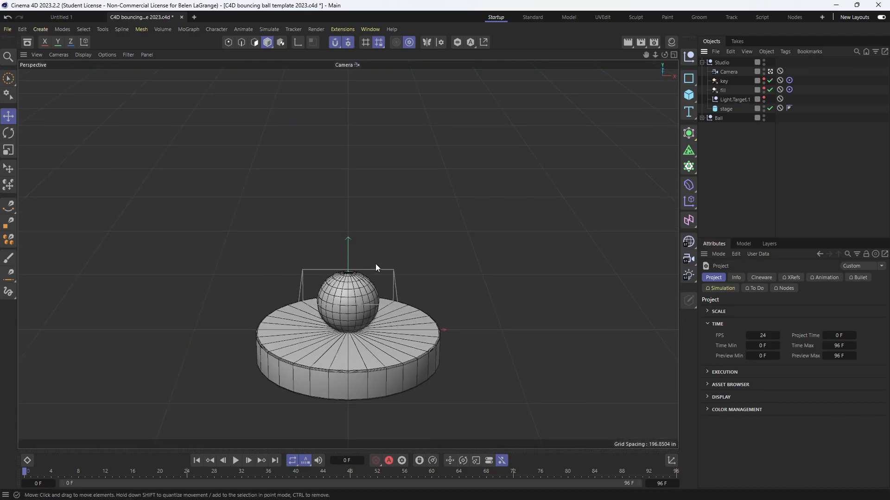
Switch the viewport to the default camera and examine the ball and stage from different distances
click(771, 71)
scroll(400, 222, down, 5)
scroll(405, 205, up, 3)
scroll(405, 205, down, 3)
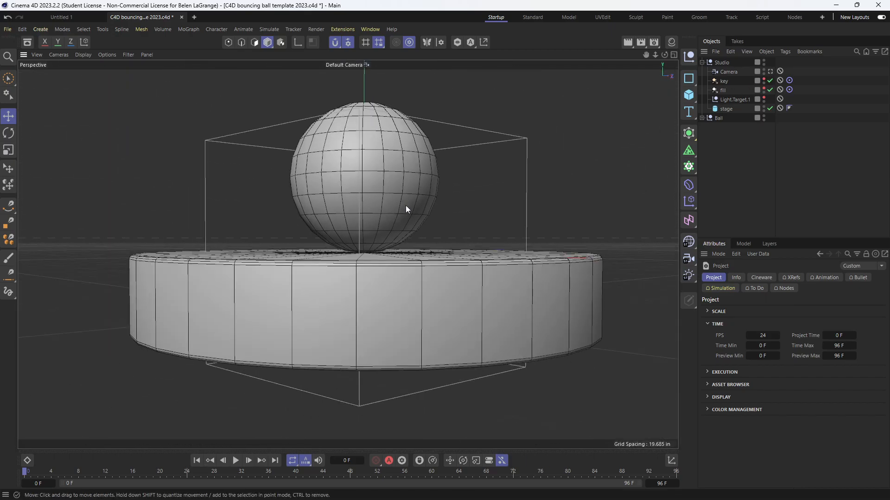
scroll(413, 203, up, 3)
scroll(421, 202, down, 4)
scroll(421, 202, up, 4)
scroll(420, 202, down, 4)
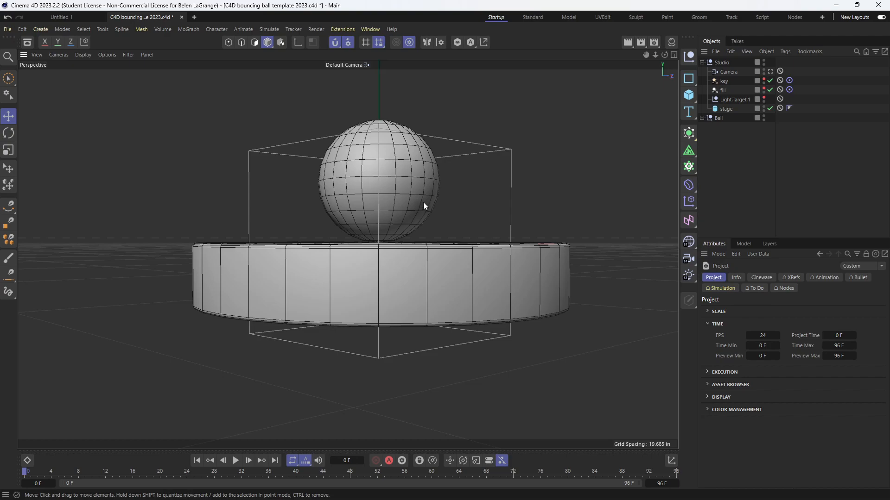
Open the animation timeline below the viewport, enlarge it to examine the Dope Sheet, and close it again
scroll(420, 229, down, 3)
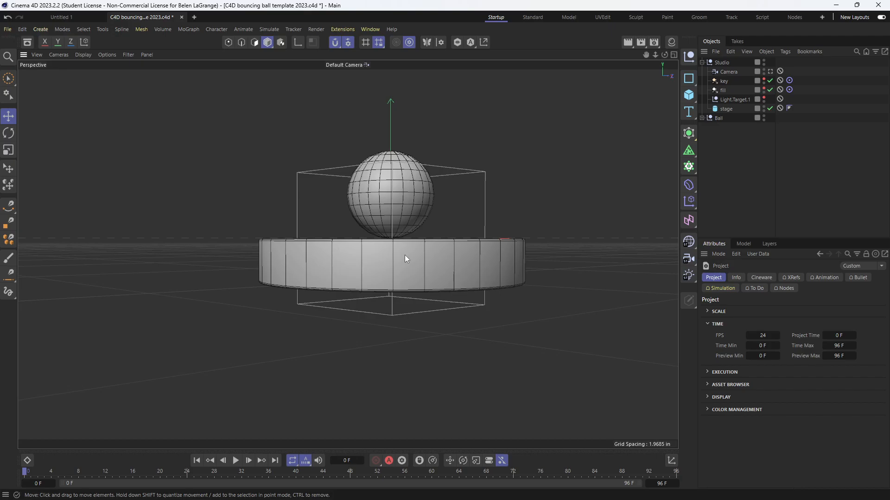
drag(404, 255, 466, 287)
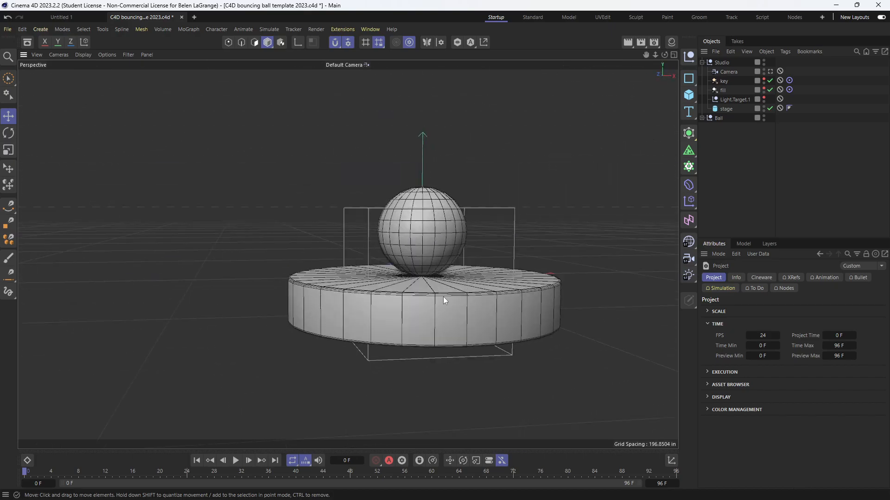
click(27, 460)
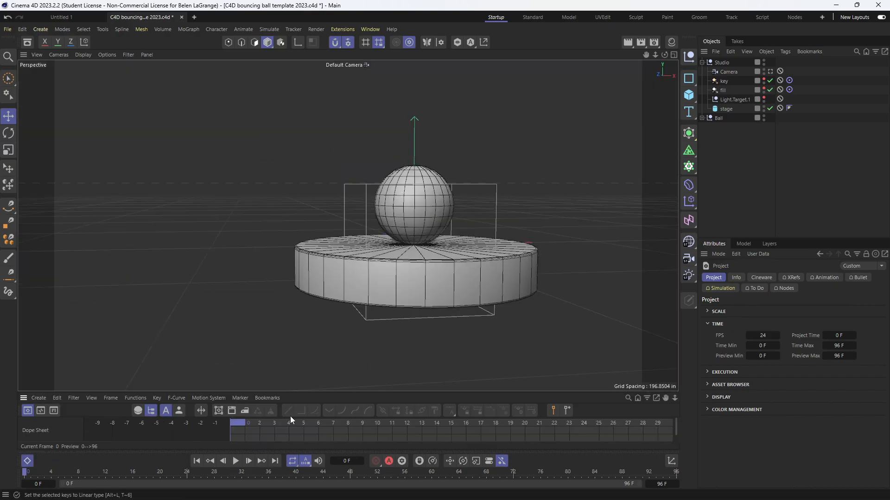
drag(314, 392, 312, 302)
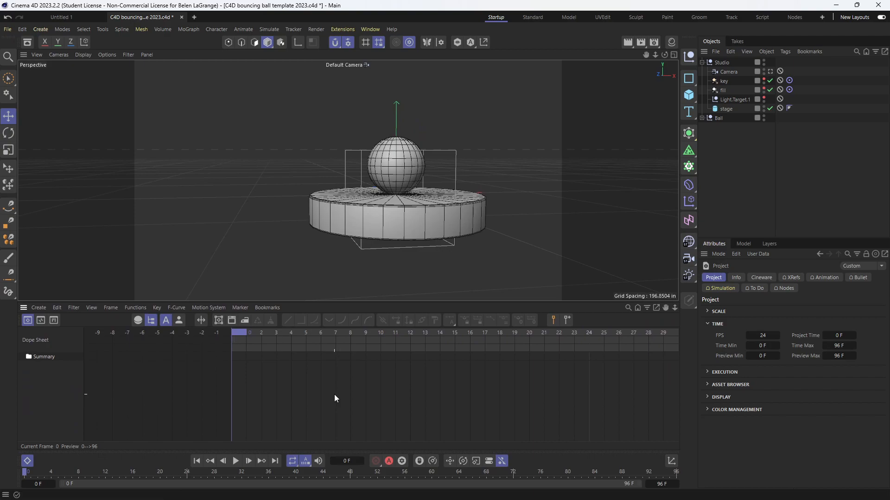
scroll(417, 385, down, 3)
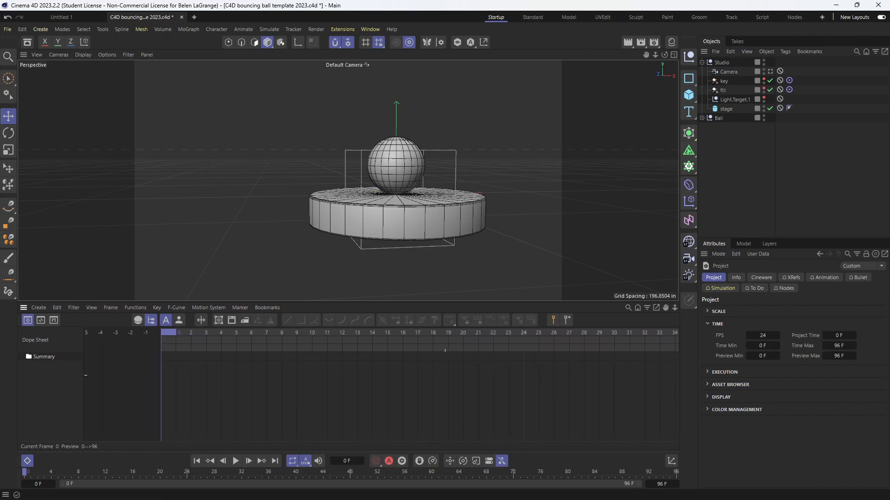
click(26, 460)
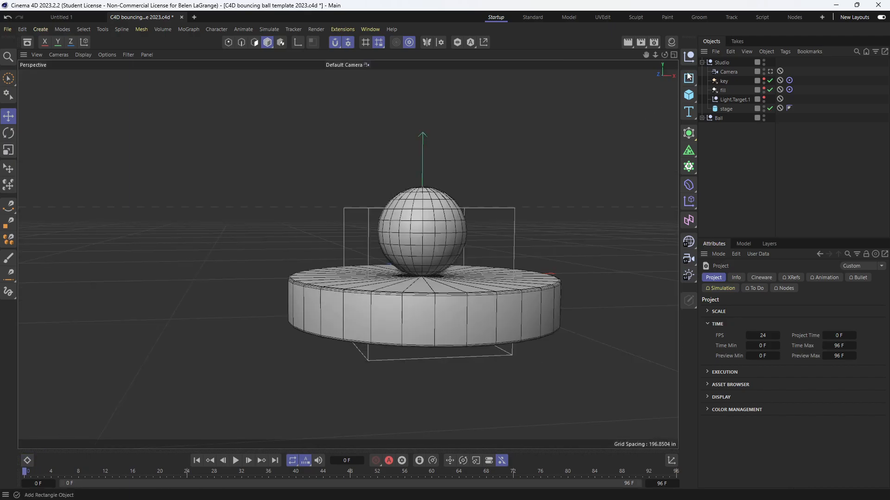
Collapse the Studio group, try selecting and moving the ball in the viewport, and undo the move
click(701, 62)
alt+drag(457, 276, 431, 256)
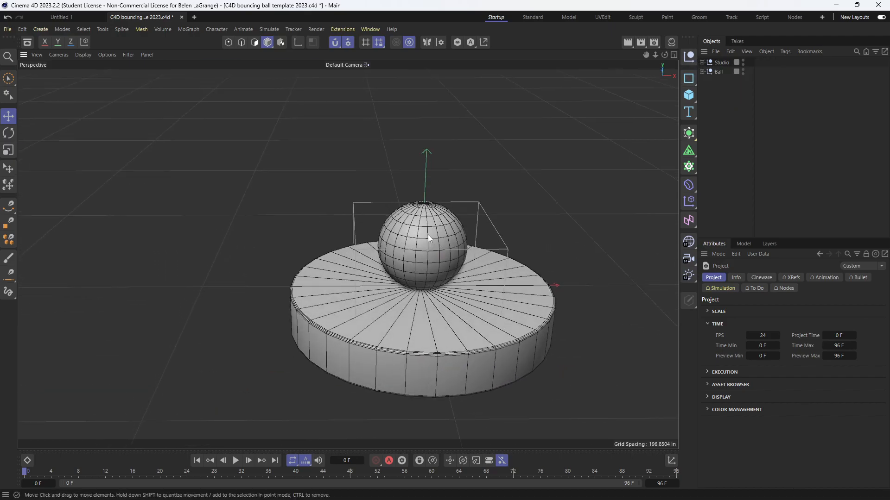
click(428, 234)
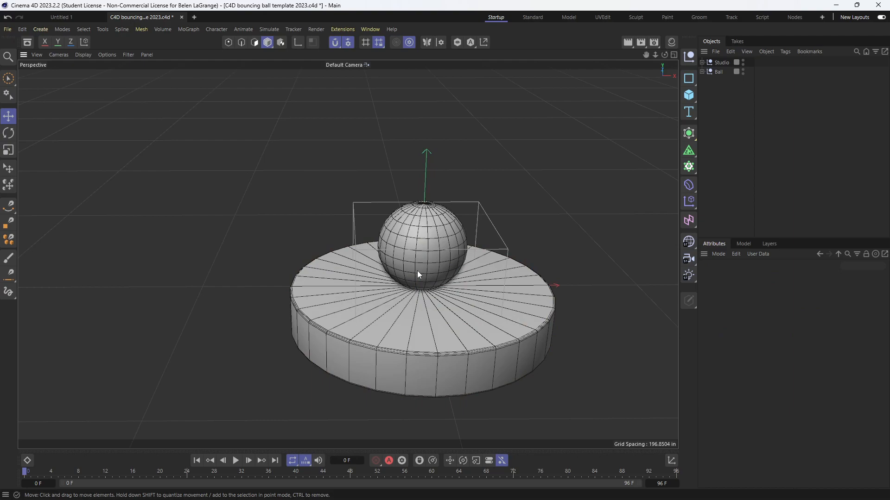
click(417, 297)
click(491, 207)
click(479, 204)
mouse_move(480, 254)
mouse_down()
mouse_move(452, 251)
mouse_move(480, 249)
mouse_up()
drag(433, 223, 440, 180)
key(ctrl+z)
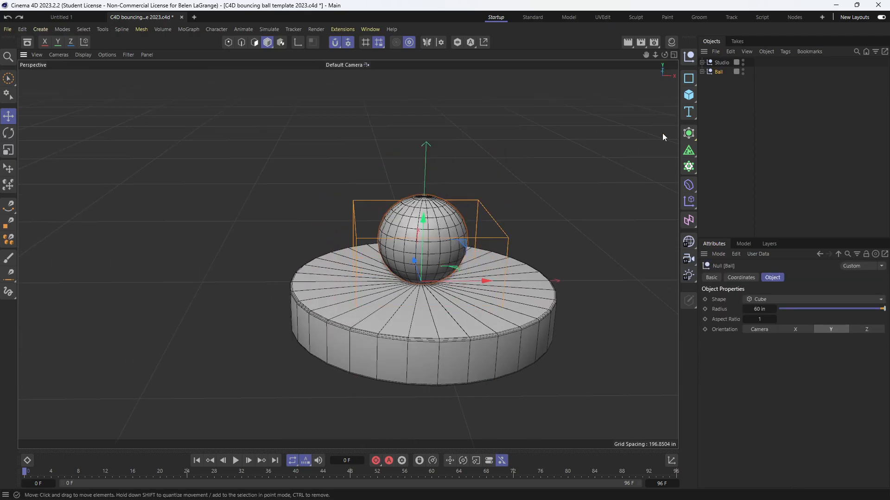
Expand the Ball group to inspect the sphere inside, collapse it, and expand the Studio group
click(702, 72)
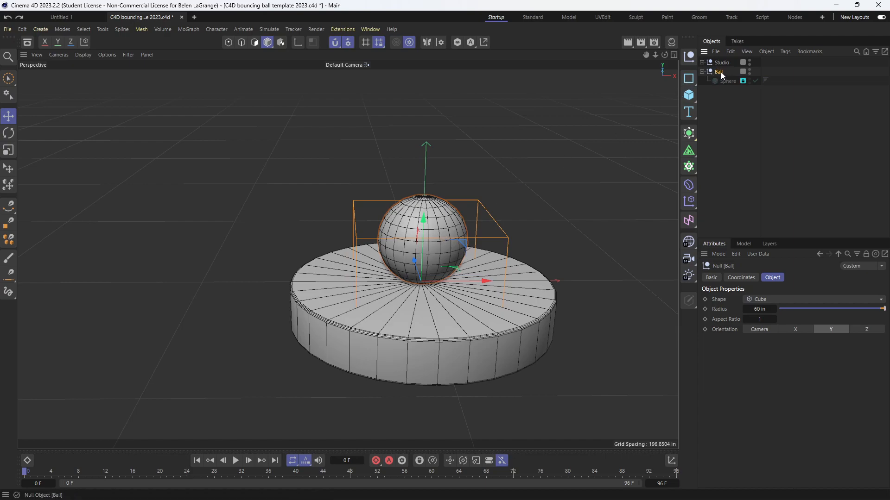
click(703, 72)
alt+drag(507, 202, 548, 185)
click(701, 62)
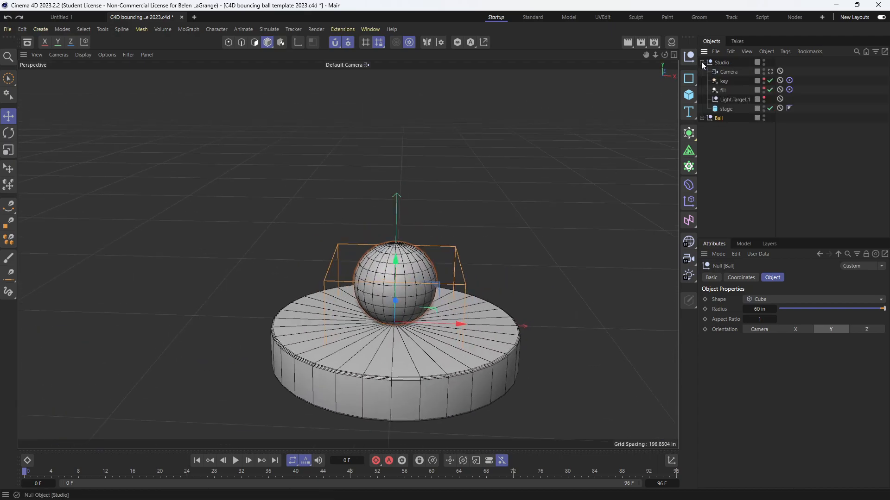
Look through the scene's Camera and turn on the Grid among its composition helpers
click(770, 71)
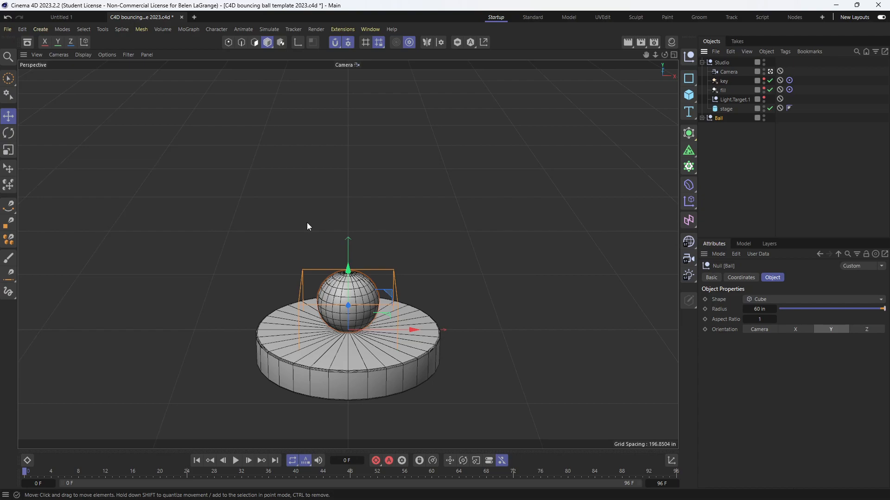
click(732, 71)
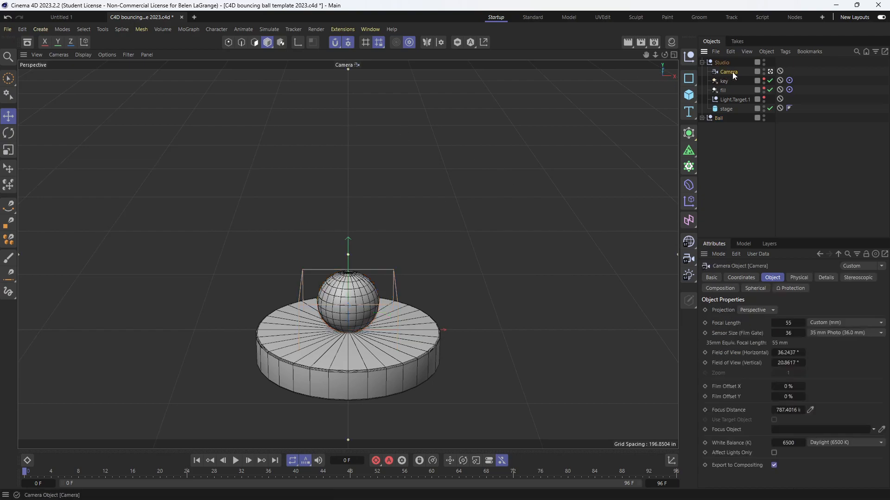
click(729, 290)
click(747, 323)
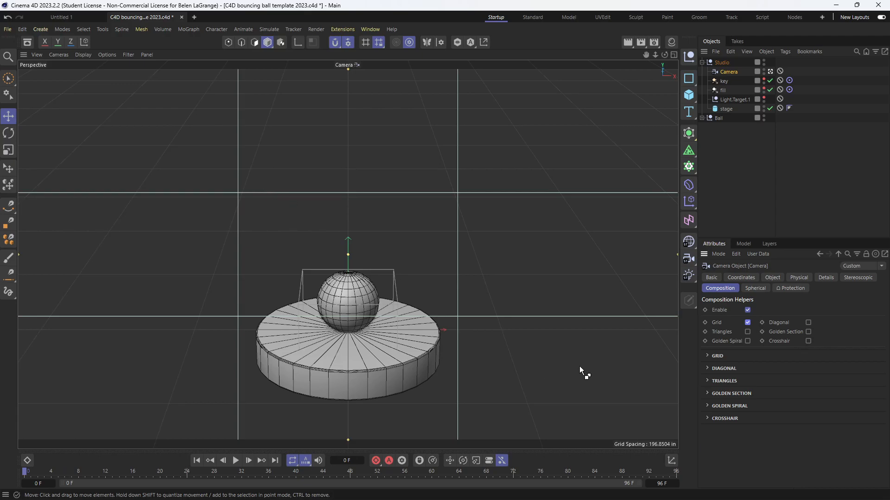
Turn on the viewport's Title Safe and Action Safe frames to view them, and turn both off again
key(ctrl+d)
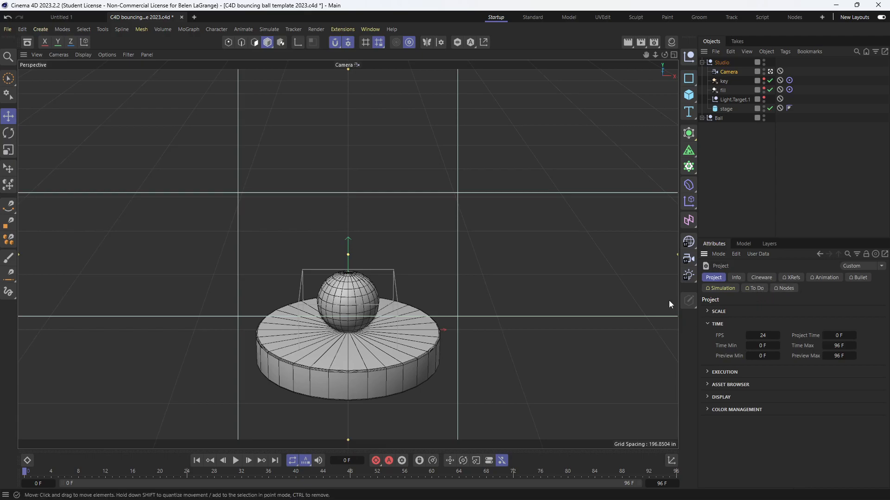
key(shift+v)
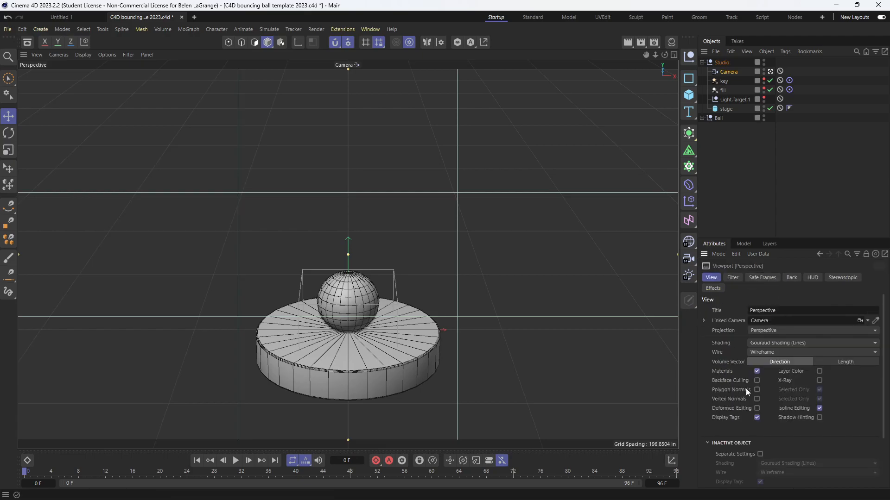
click(772, 279)
click(743, 322)
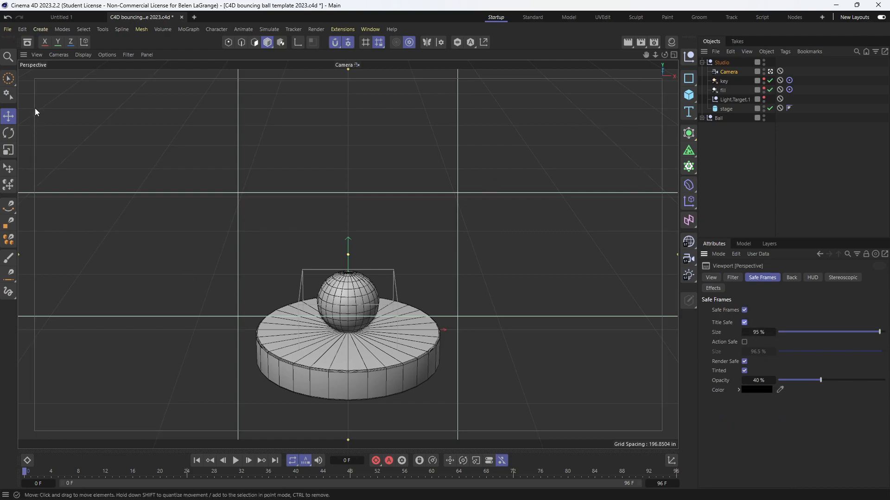
click(744, 343)
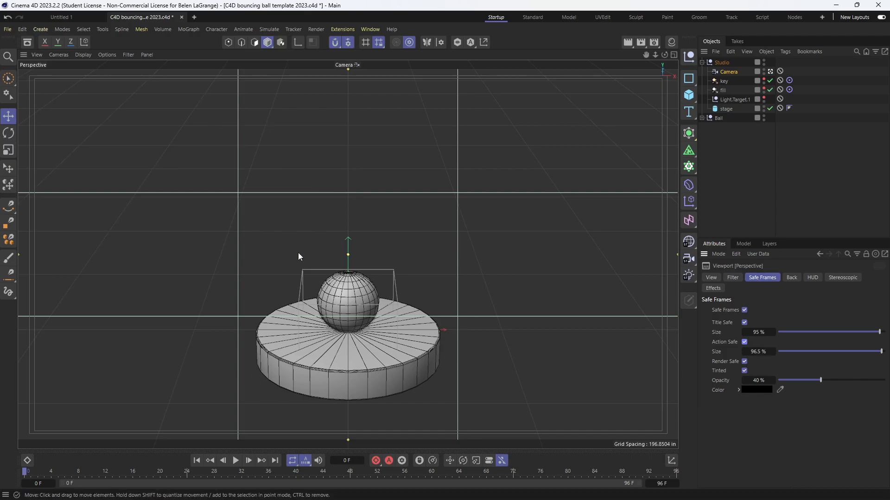
click(744, 342)
click(743, 322)
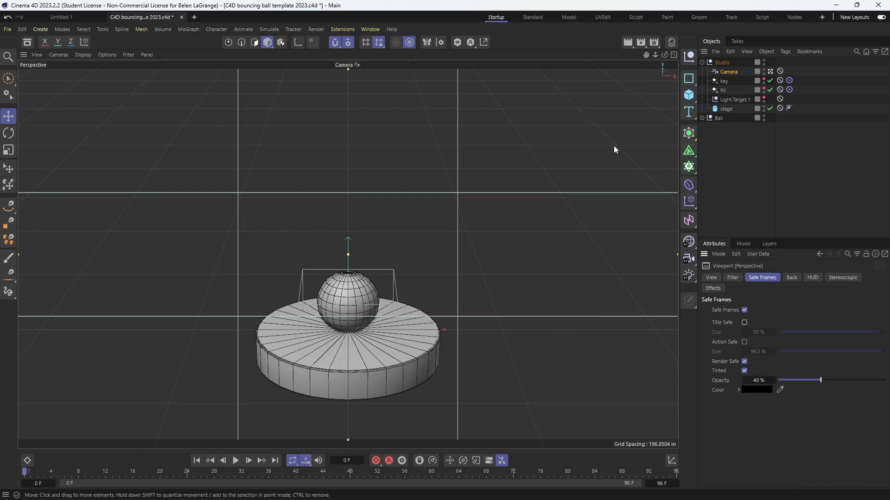
Turn off the Camera's Grid composition helper and deselect the Camera
click(727, 72)
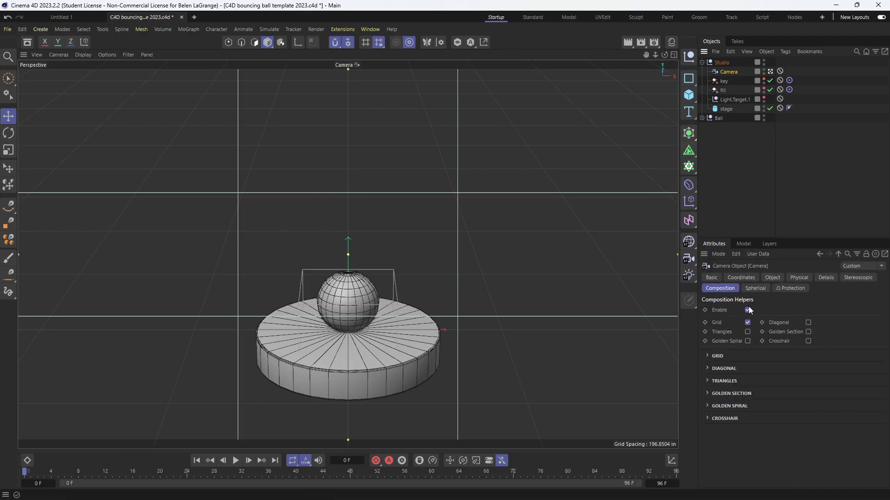
click(748, 323)
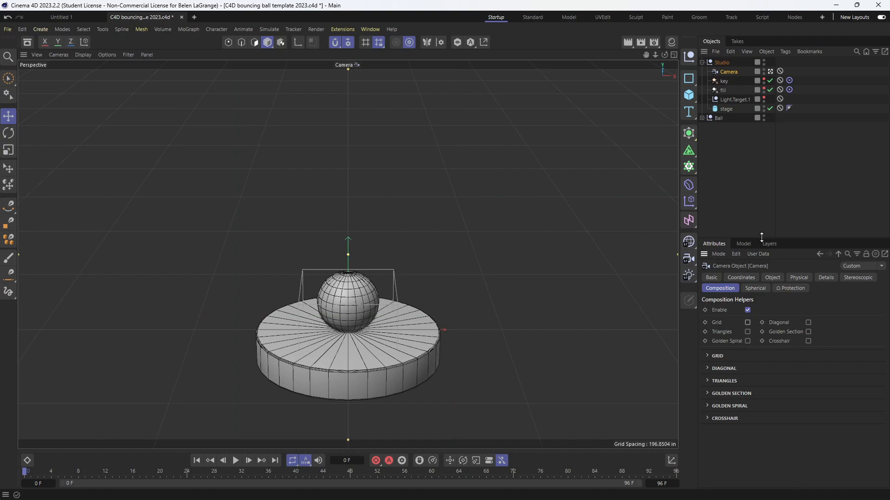
click(766, 201)
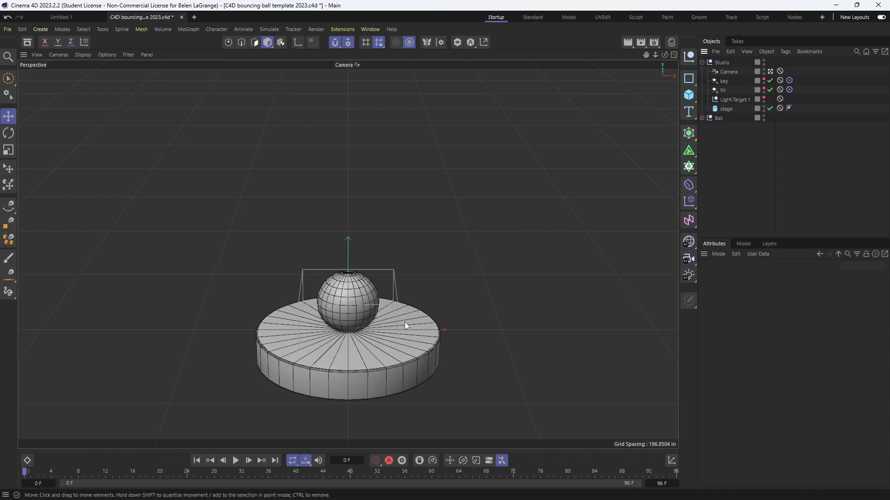
Open the Material Manager and show the platform material's color settings
click(671, 44)
click(671, 44)
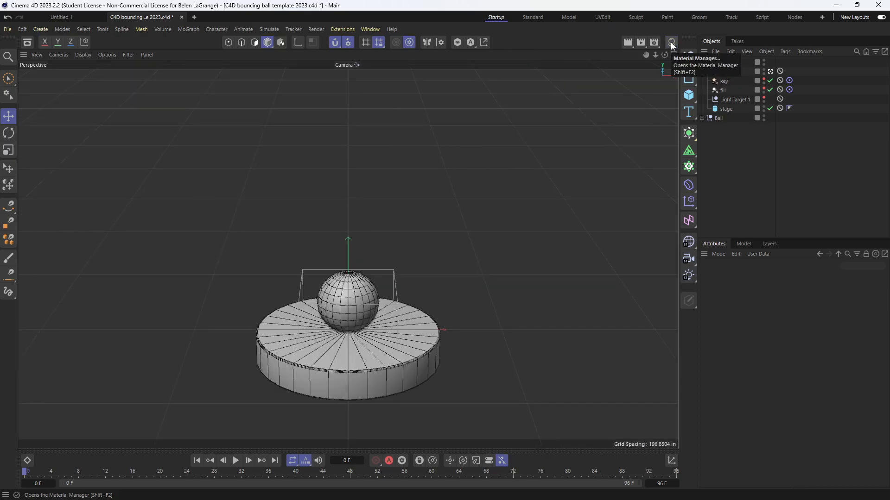
click(671, 44)
click(671, 45)
click(671, 45)
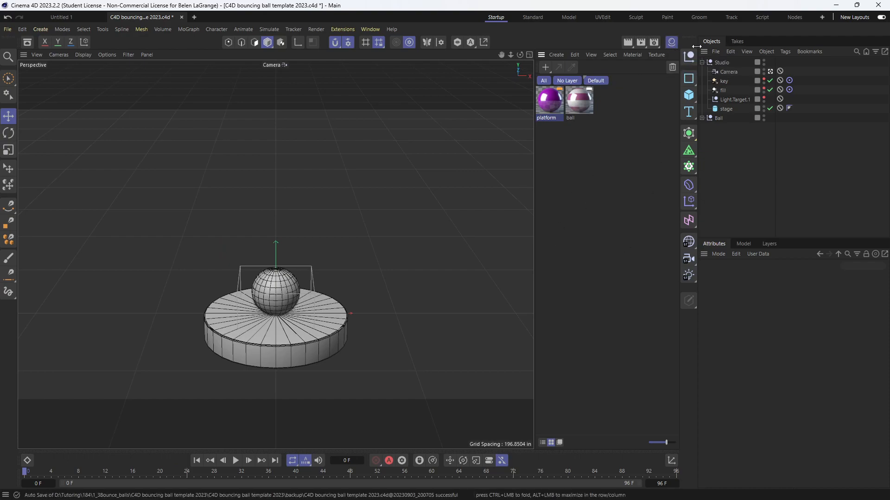
click(672, 42)
click(672, 43)
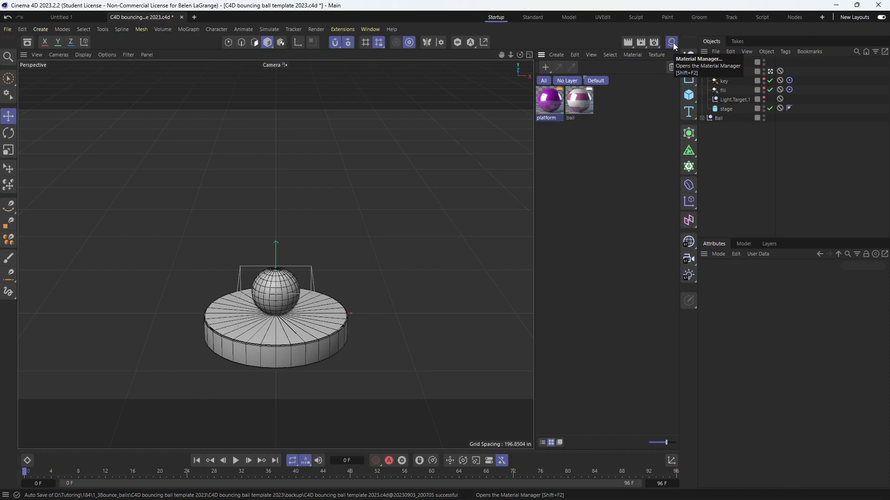
click(546, 110)
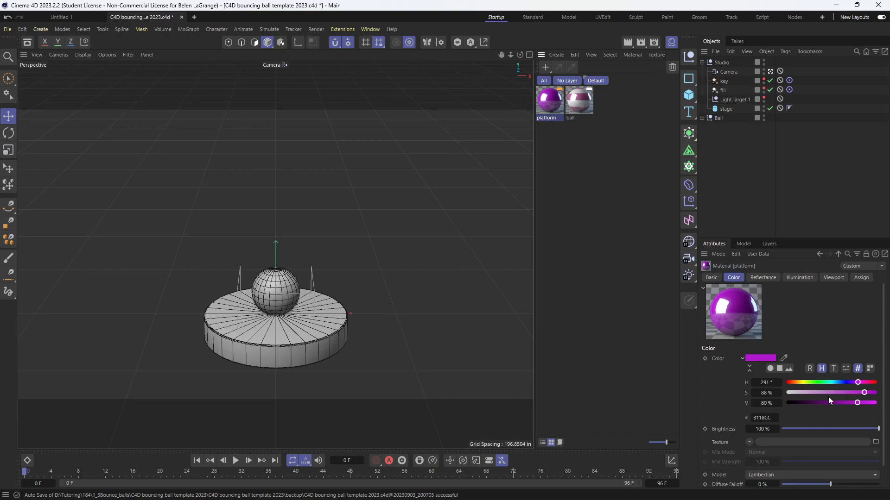
Arrange After Effects side by side with Cinema 4D and sample its blue floor as the platform material's color
click(568, 488)
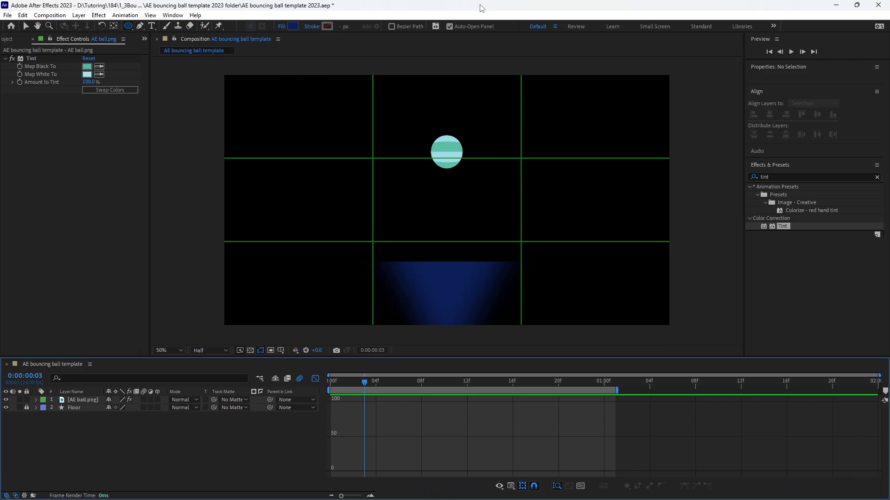
drag(481, 7, 0, 86)
drag(595, 111, 889, 203)
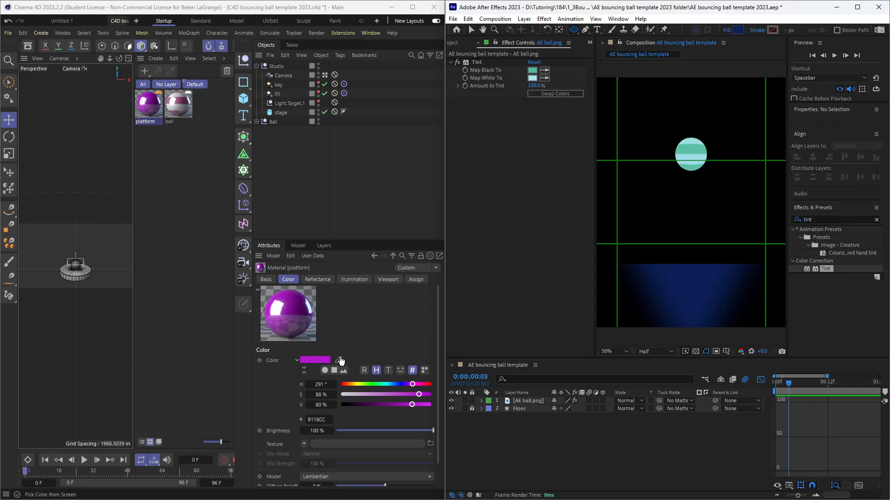
click(340, 360)
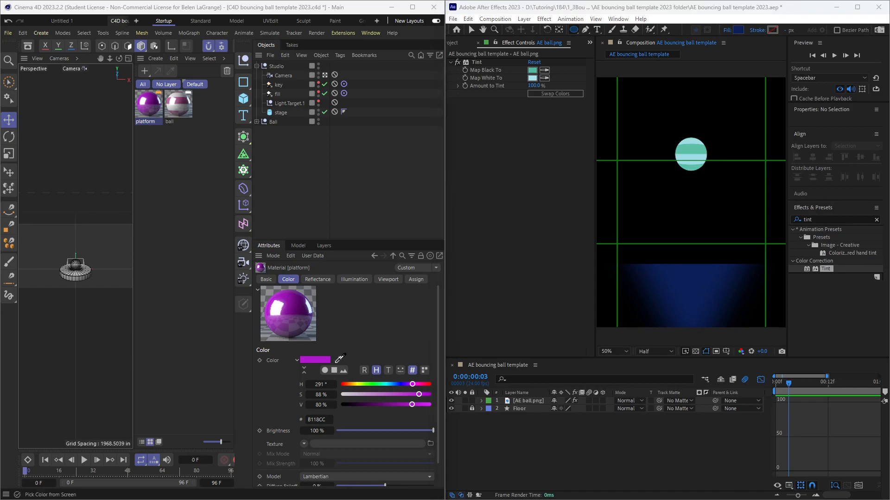
click(688, 289)
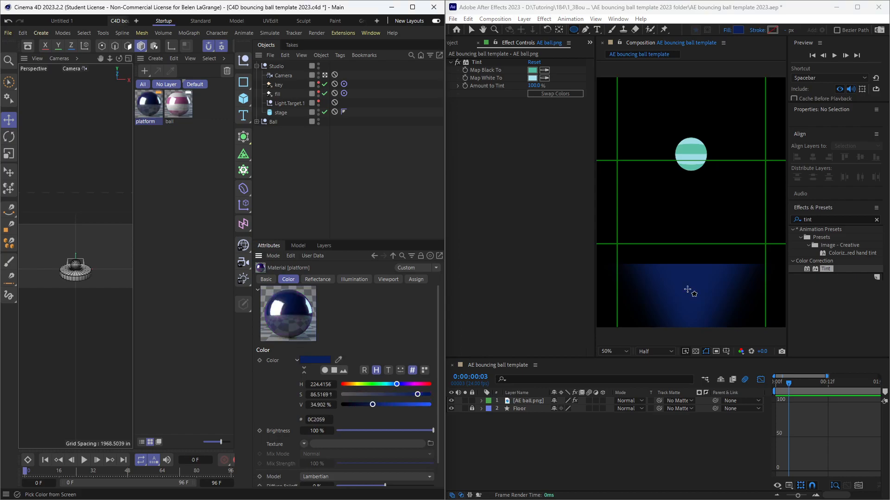
Set the ball material's Checkerboard Color 1 and Color 2 to the dark and light teal sampled from the After Effects ball
click(186, 112)
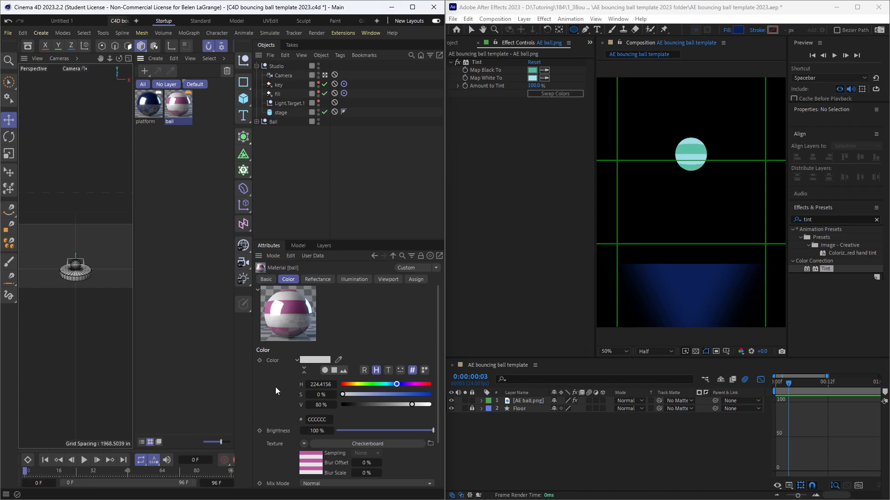
scroll(276, 391, down, 3)
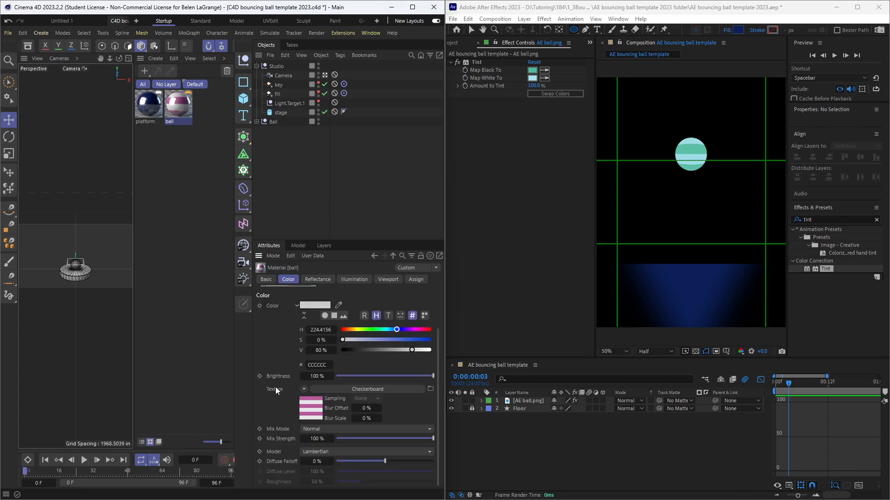
click(317, 413)
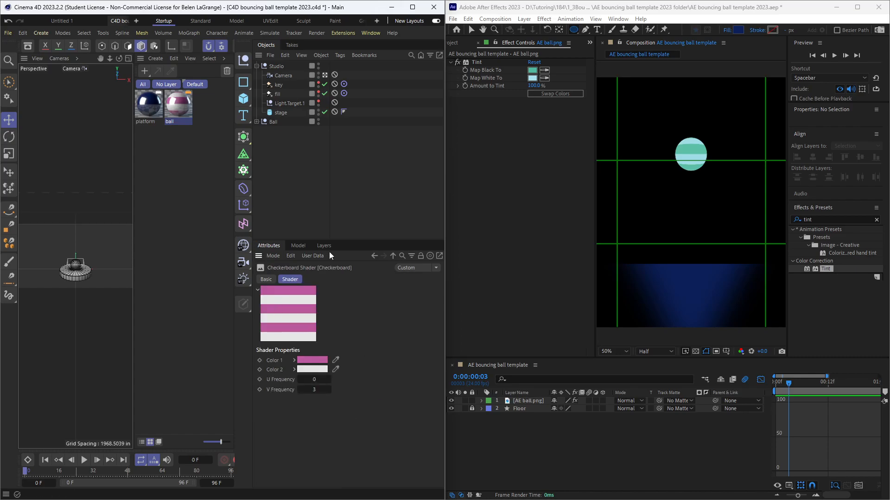
click(336, 360)
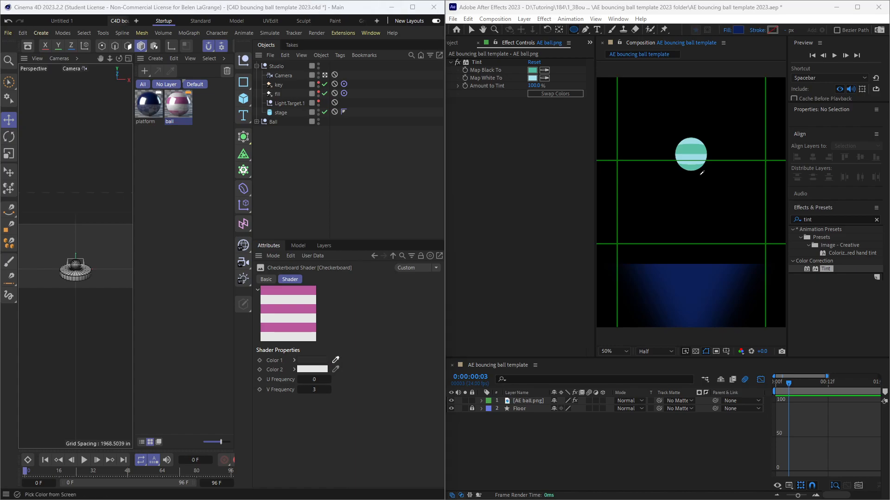
click(698, 142)
click(336, 369)
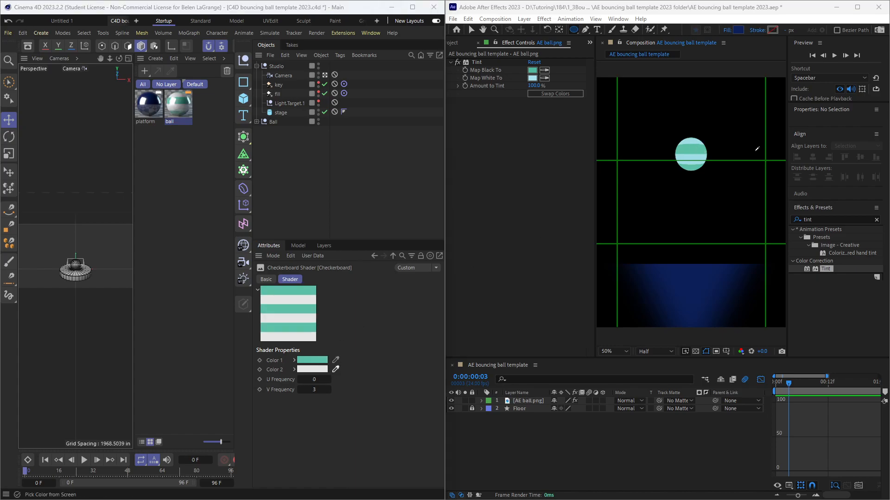
click(706, 157)
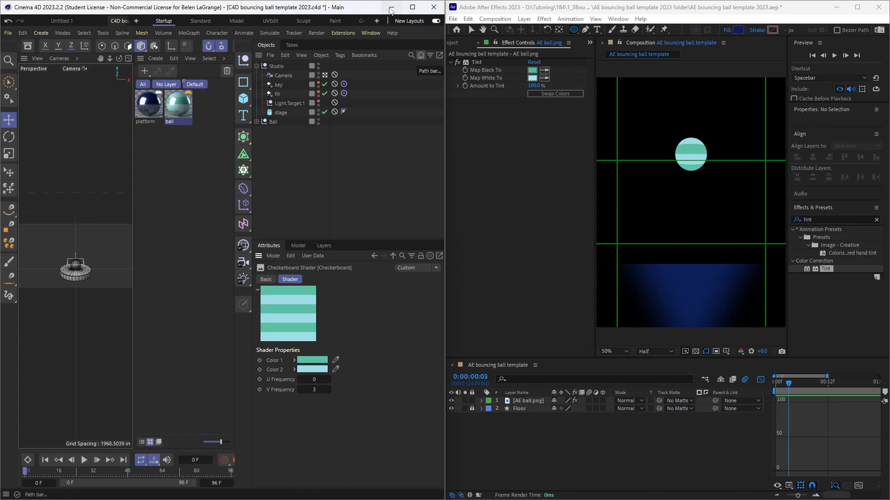
Move After Effects back to full screen, return to the Cinema 4D project window and maximize it
drag(606, 9, 566, 2)
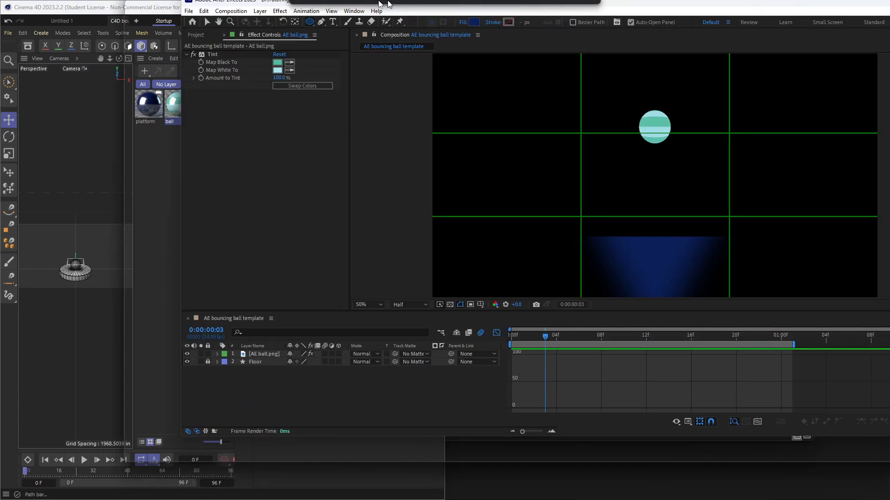
mouse_move(425, 489)
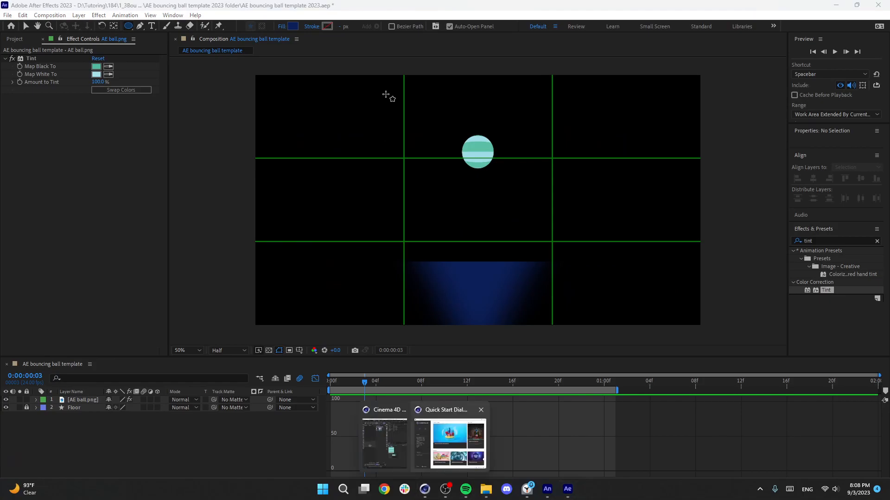
click(385, 465)
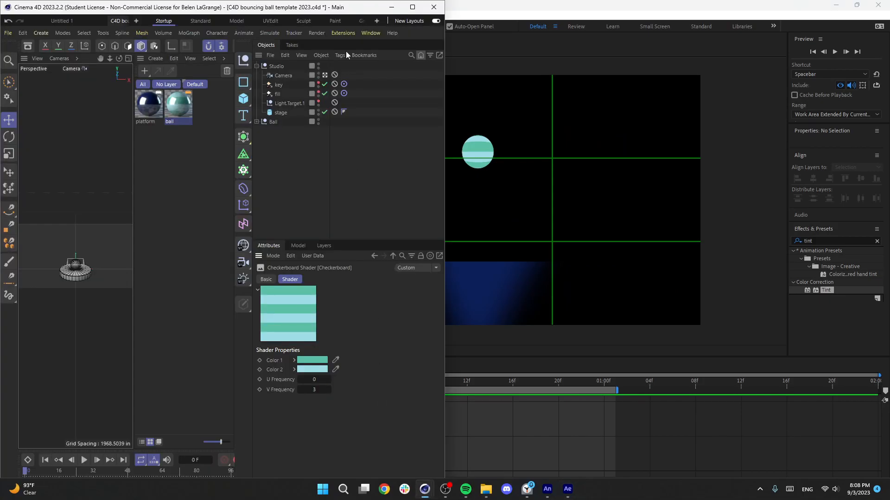
double_click(358, 10)
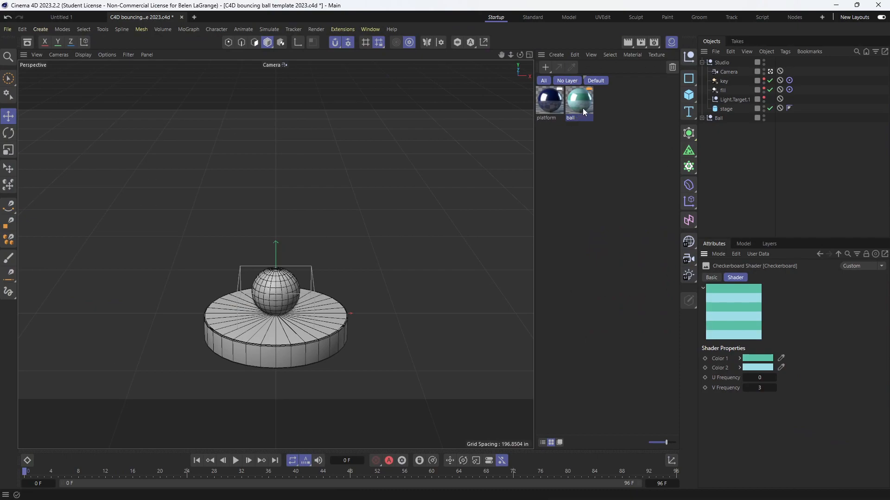
Apply the ball material to the Ball null and the platform material to the stage cylinder
drag(533, 129, 718, 117)
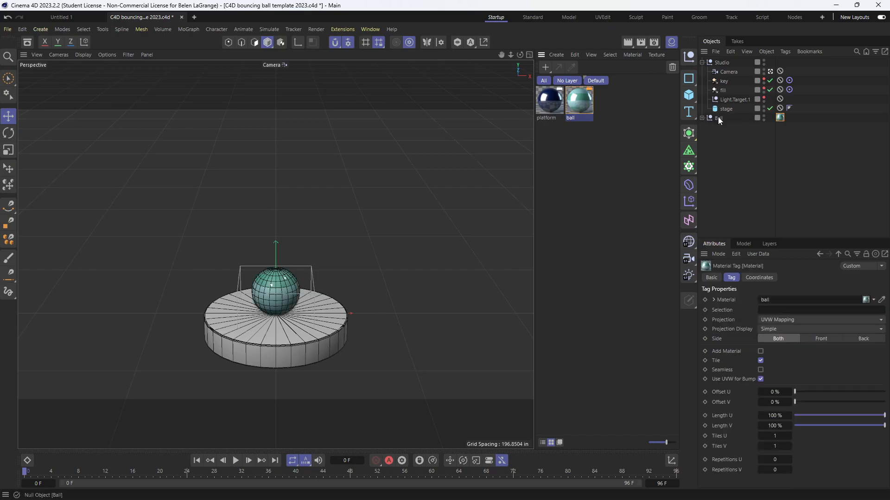
drag(581, 104, 720, 111)
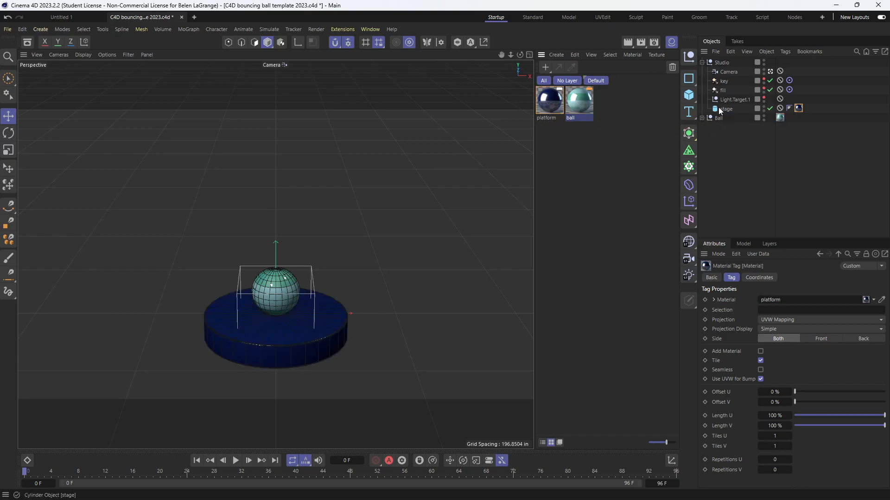
Try Tiles V values of 3 and 2 on the Ball's material tag, and settle on 2.5
click(580, 110)
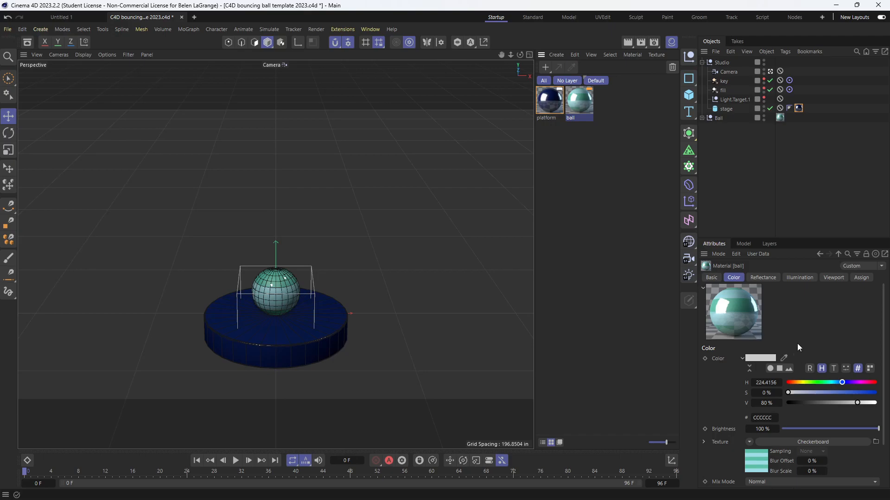
click(781, 118)
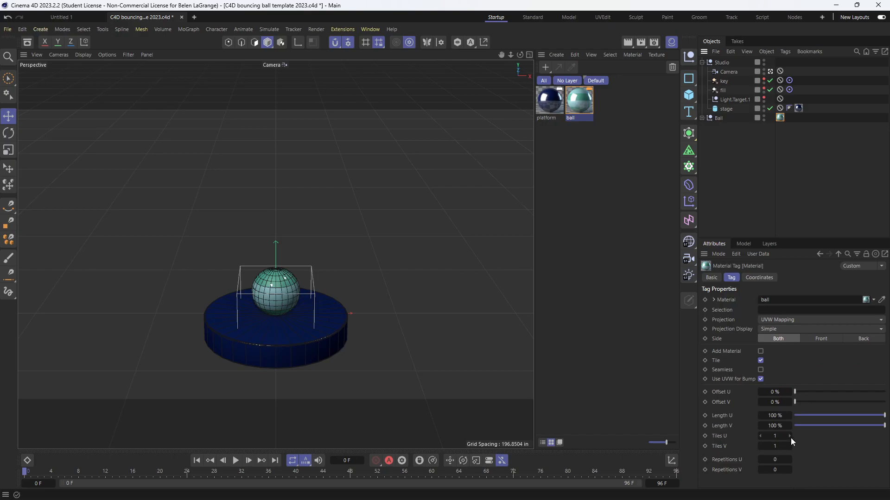
drag(788, 447, 821, 446)
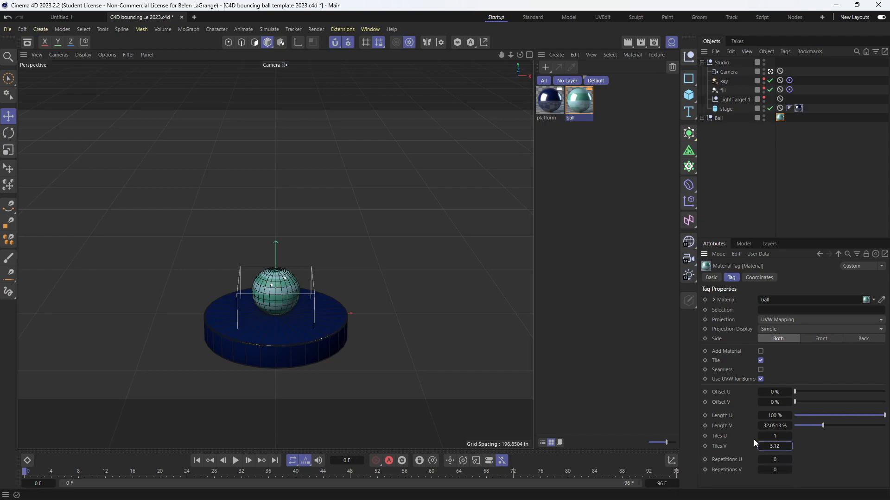
double_click(775, 446)
text(3)
key(Return)
text(2)
key(Return)
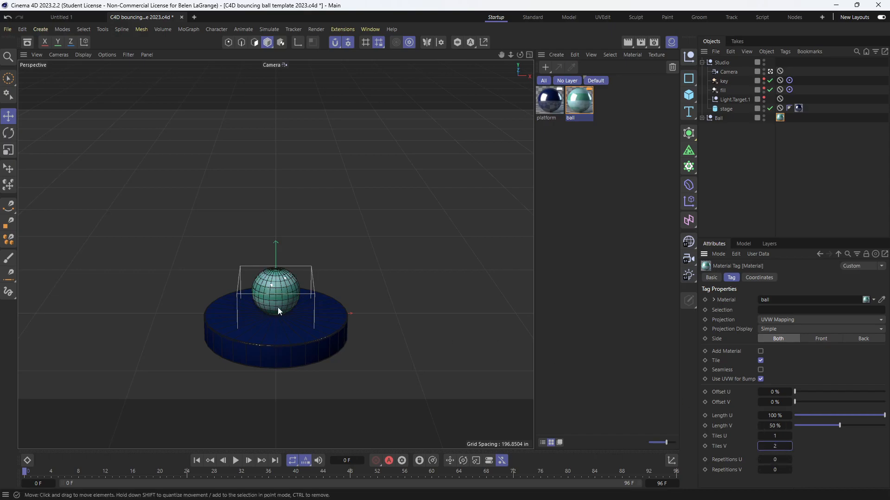
click(775, 447)
text(2.5)
key(Return)
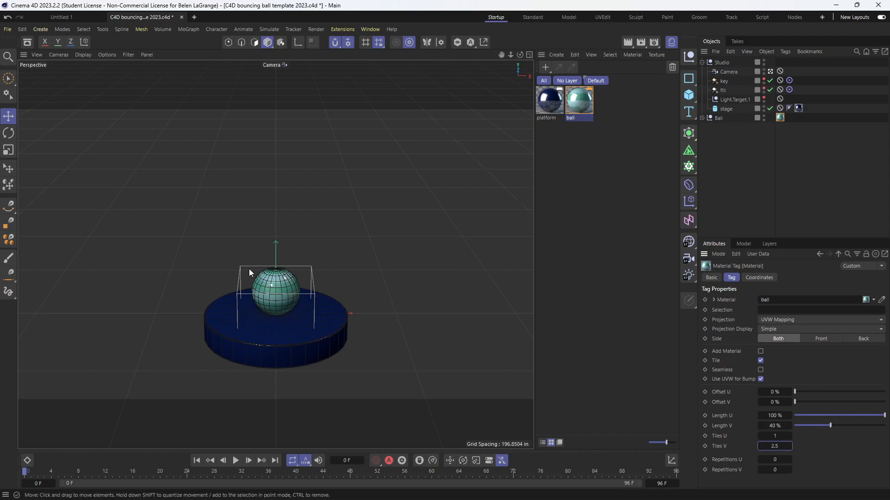
Close the Material Manager and display the viewport in Gouraud Shading
click(672, 42)
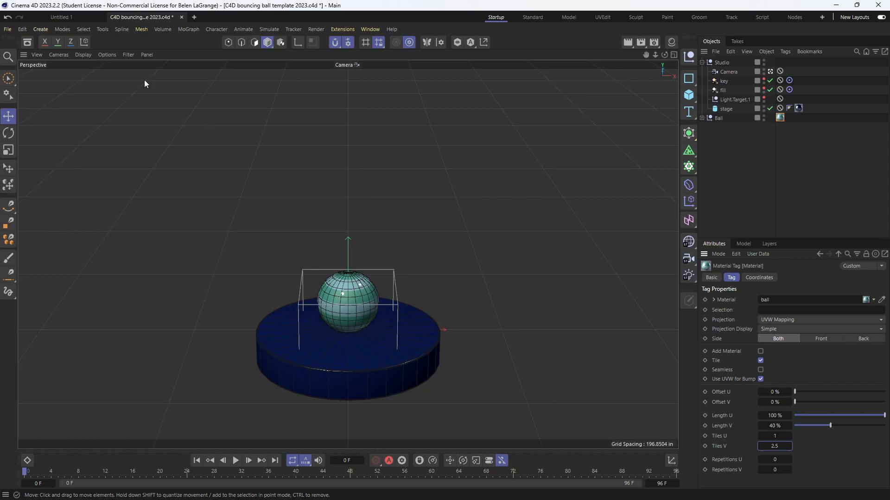
click(84, 55)
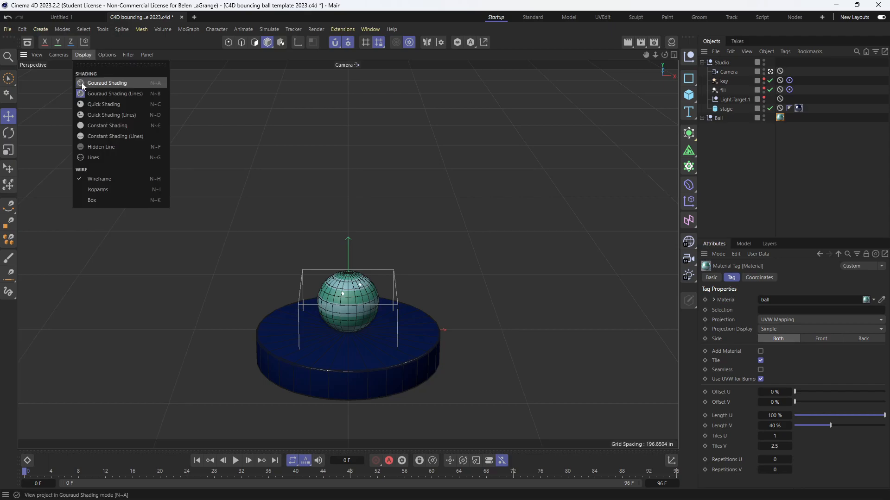
click(118, 83)
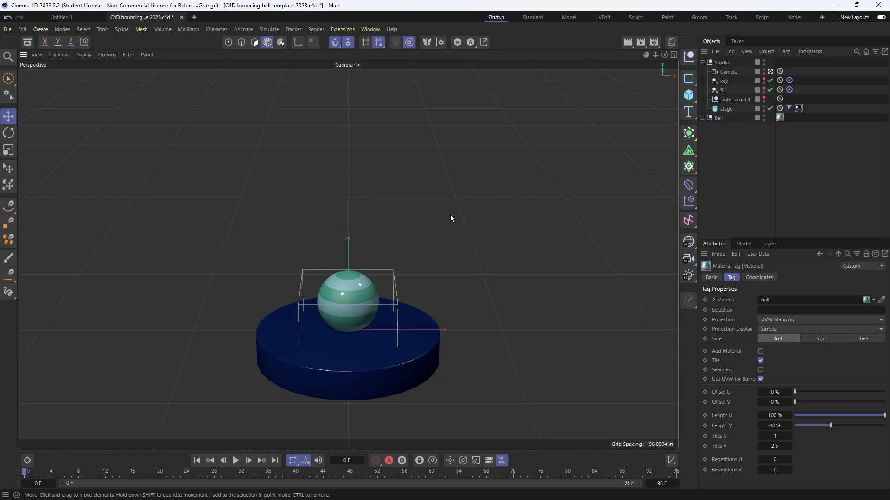
Switch the viewport to Gouraud Shading (Lines) and back to Gouraud Shading twice to compare them
key(n)
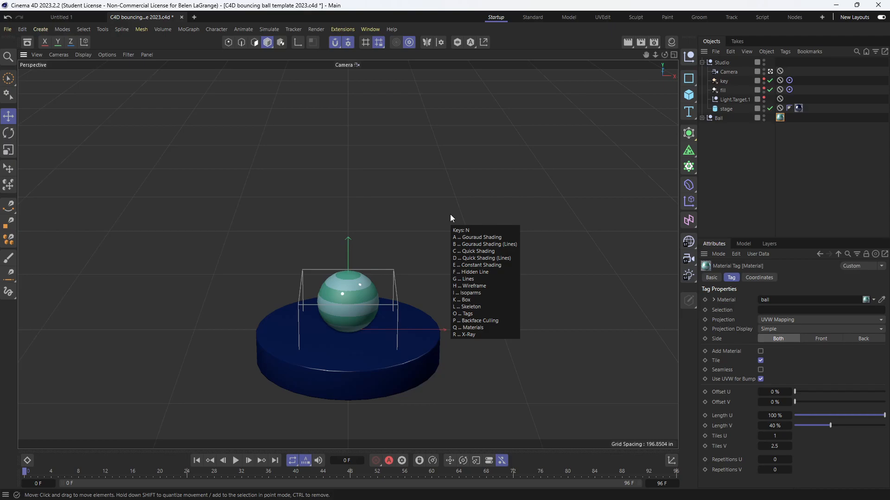
key(b)
key(n)
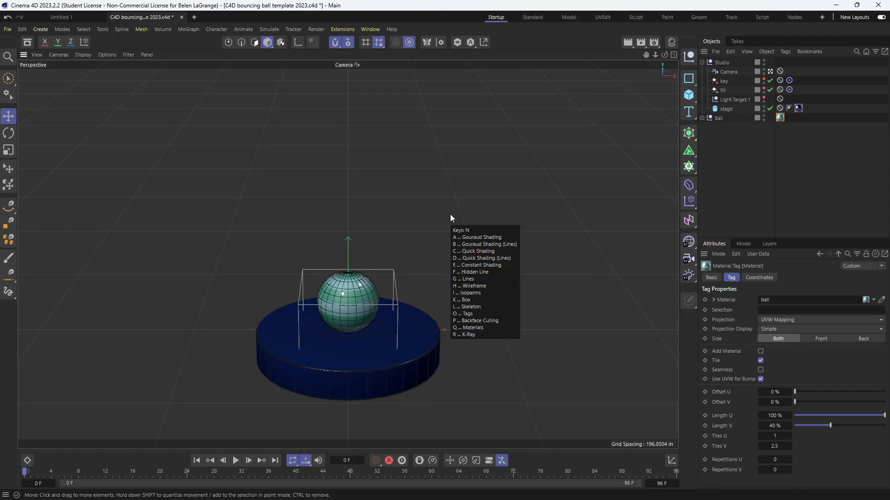
key(a)
key(n)
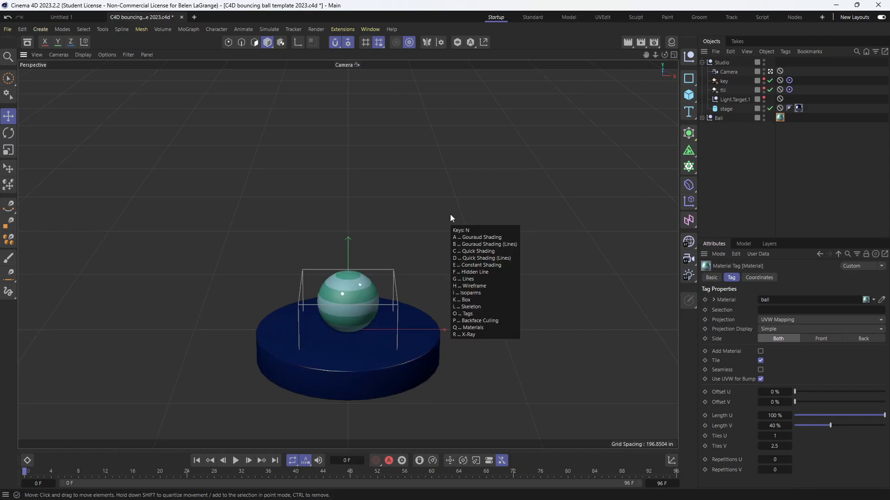
key(b)
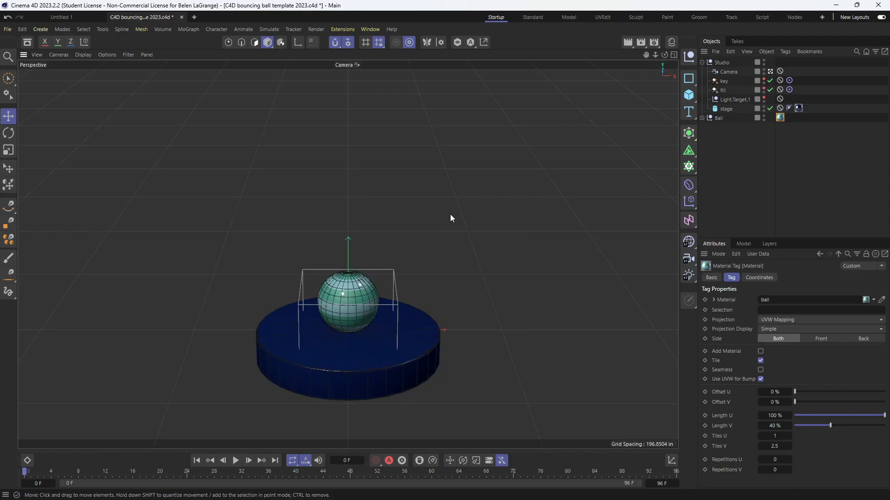
key(n)
key(a)
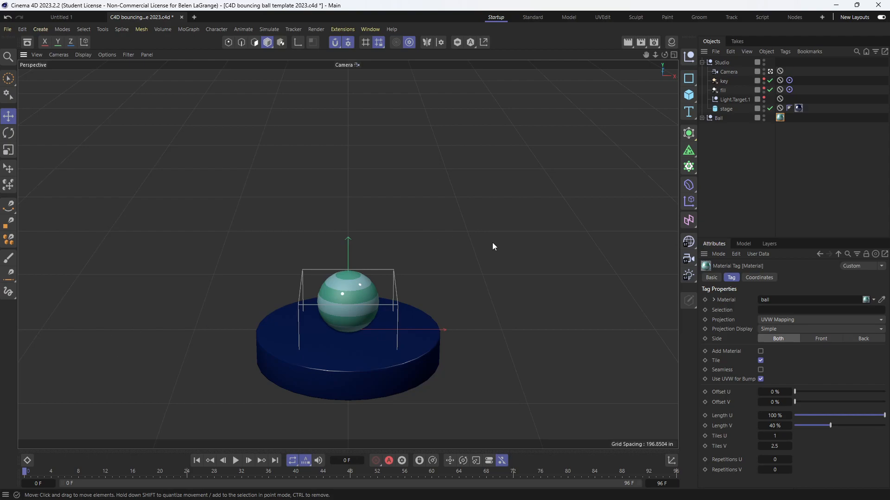
Select the Ball null, show its coordinates, and open the Dope Sheet with more height below the viewport
click(384, 268)
click(734, 280)
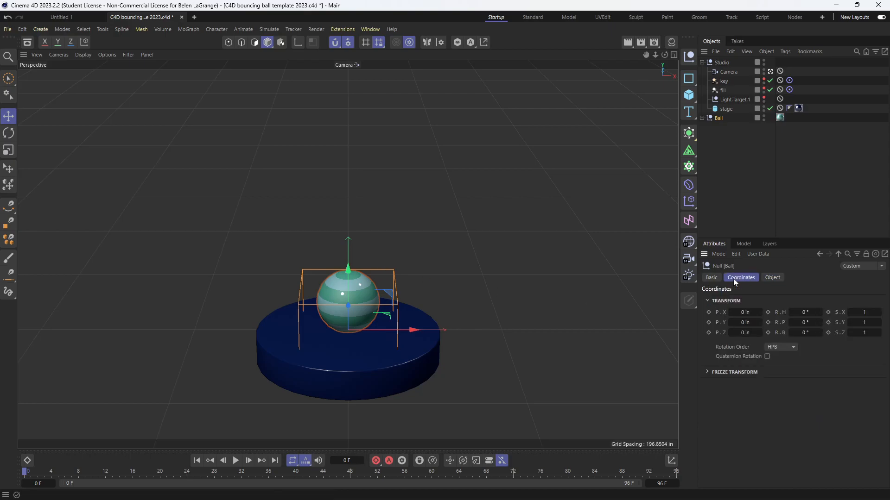
click(27, 460)
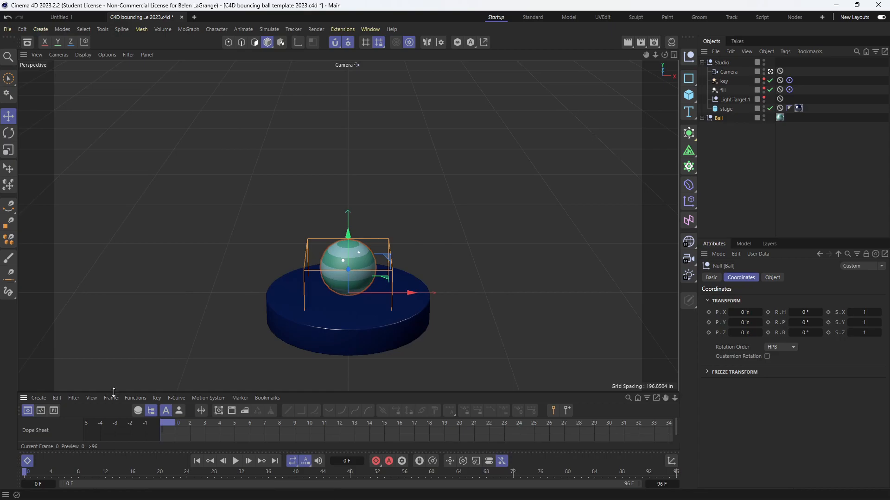
drag(113, 393, 115, 351)
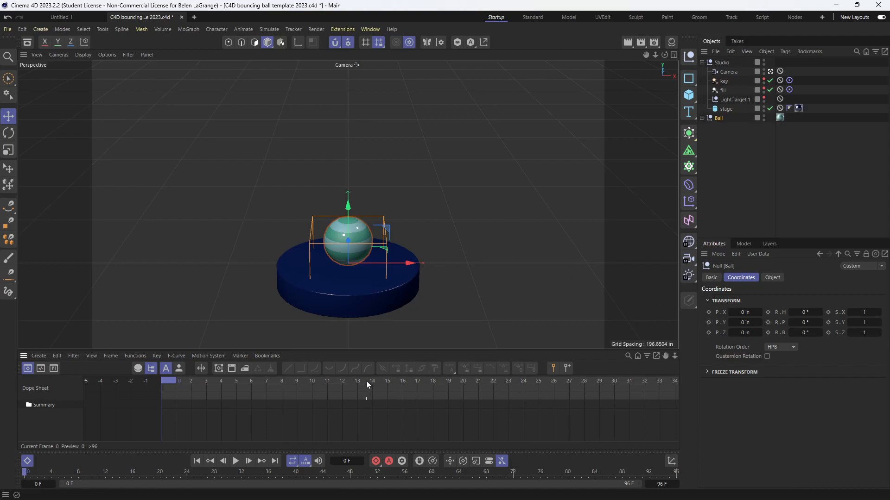
Keyframe the Ball's Y position at 0 in on frame 12 and at 222 in on frame 0
click(341, 380)
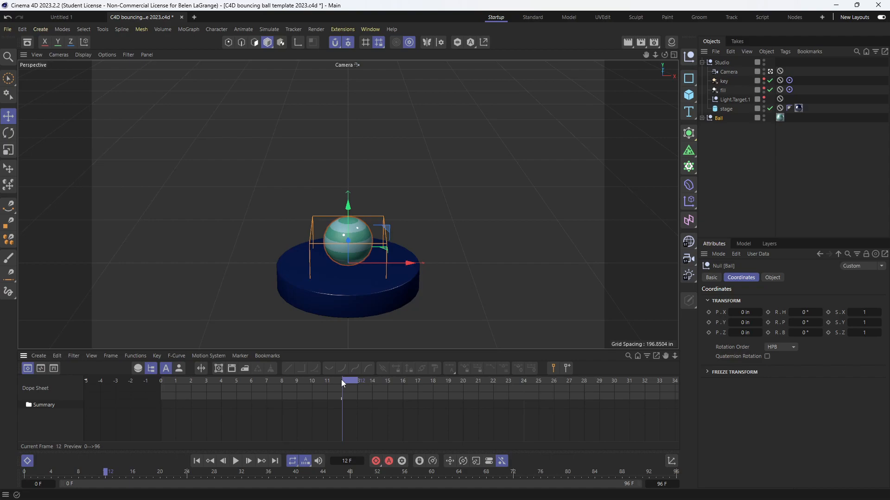
click(708, 322)
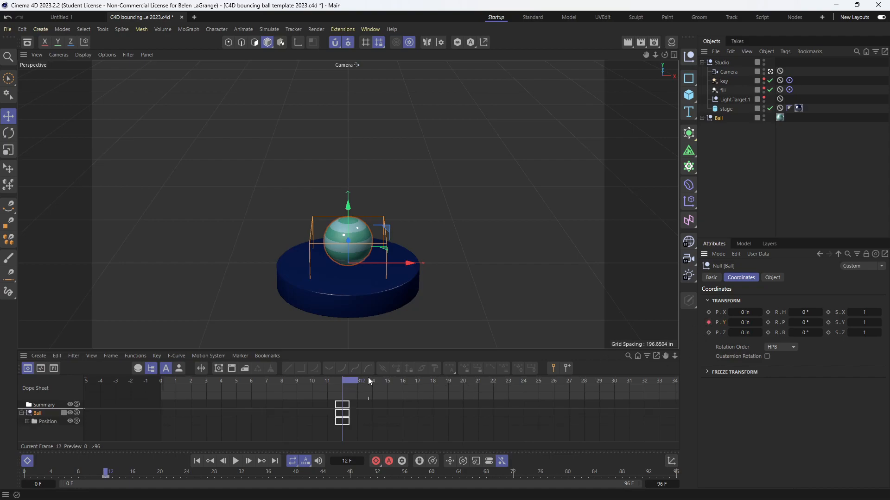
drag(351, 381, 141, 387)
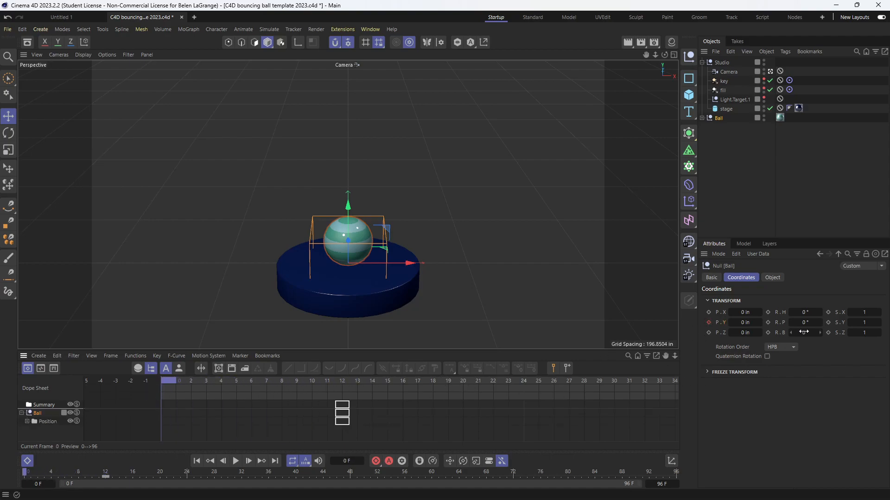
drag(744, 322, 803, 321)
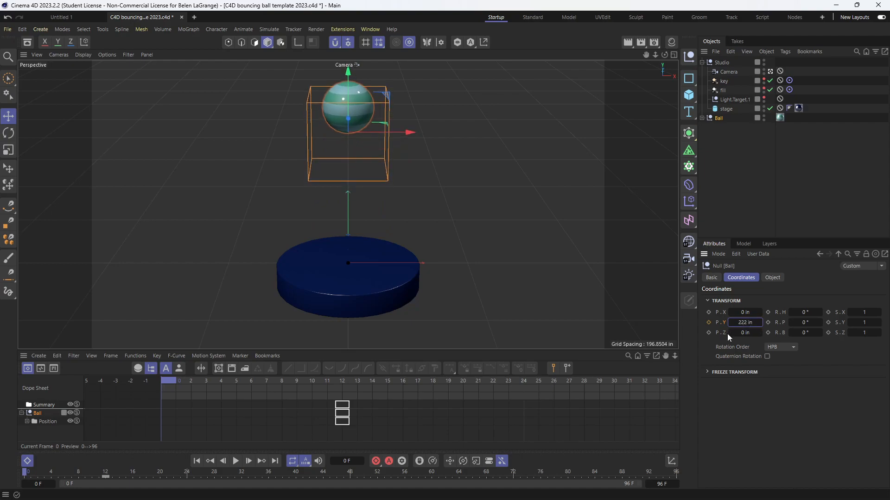
click(709, 324)
Copy the Ball's frame 0 position key to frame 24 and play back the bounce
drag(171, 381, 530, 394)
drag(198, 395, 529, 421)
click(146, 383)
key(F8)
key(F8)
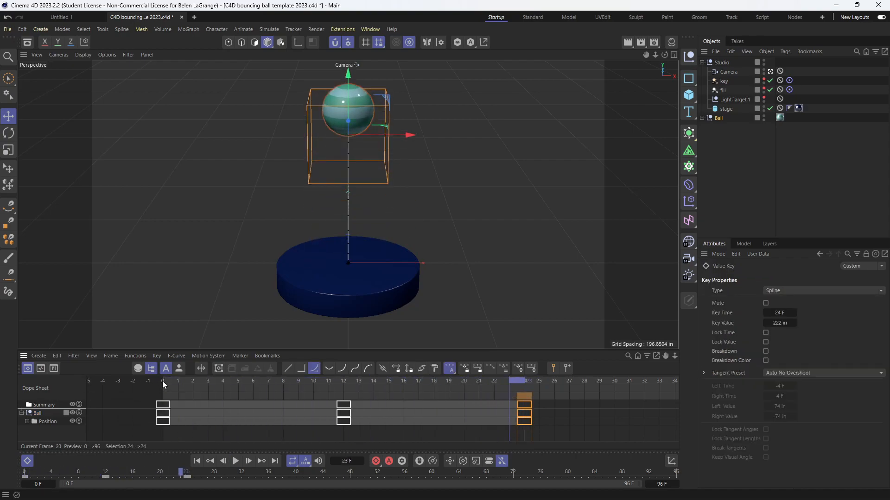
Go to frame 24, replace the Ball's frame 12 position key with keys at frames 11 and 13, and reselect the Ball
click(531, 380)
mouse_move(337, 419)
mouse_down()
mouse_move(317, 422)
mouse_move(365, 415)
mouse_move(317, 420)
mouse_move(330, 420)
mouse_up()
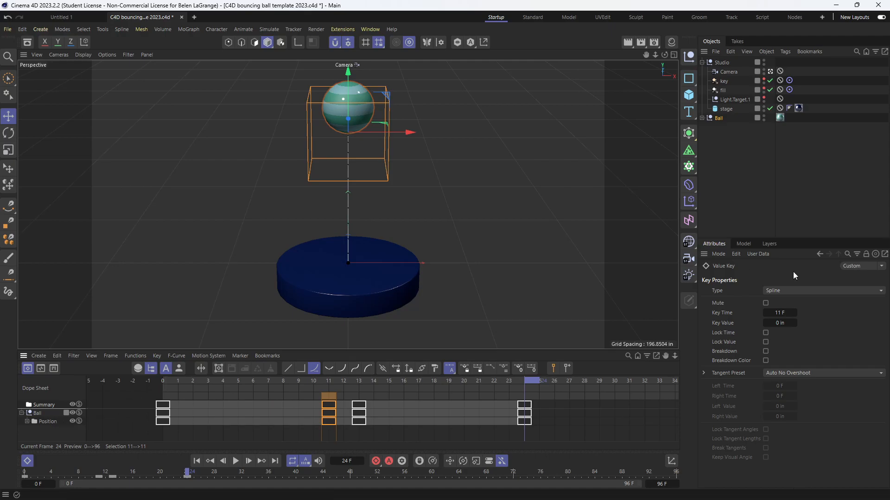
click(718, 118)
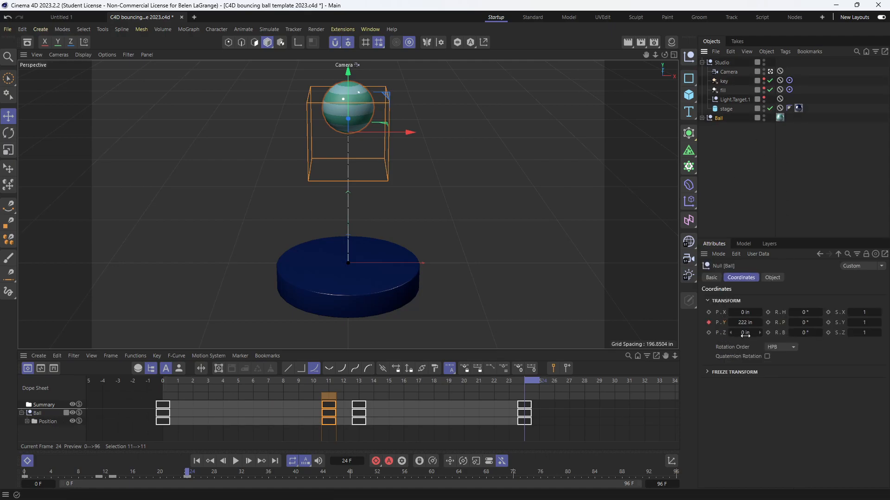
Keyframe the Ball's X, Y and Z scale at 1 on frame 24 and turn on Autokeying
click(828, 312)
click(388, 465)
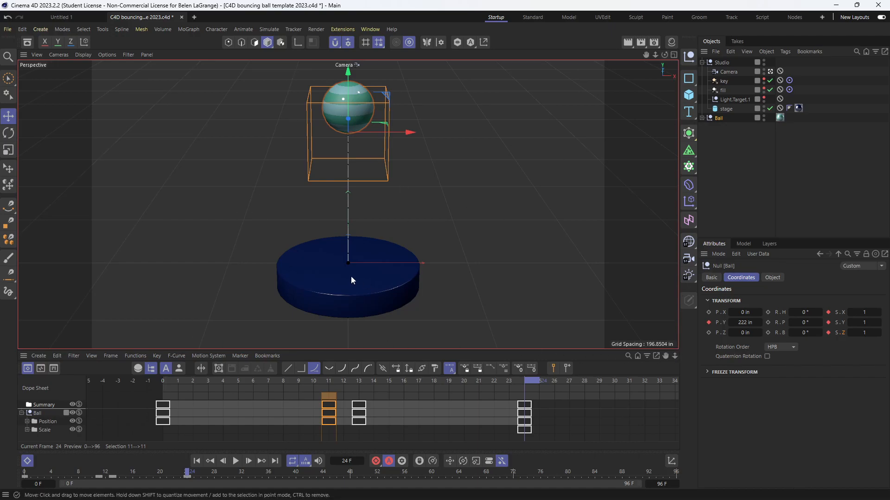
click(273, 379)
drag(276, 380, 192, 388)
Expand the Ball's Scale tracks and copy the frame 24 scale keys to frames 13, 11 and 0
click(27, 430)
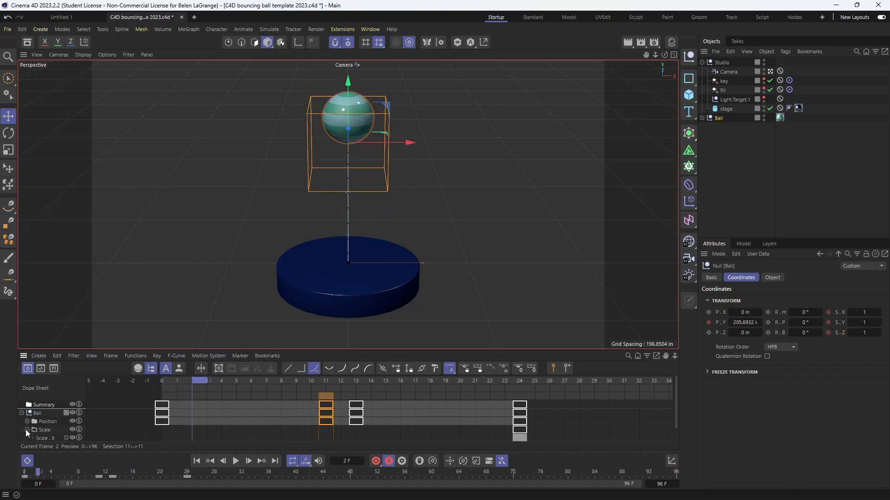
scroll(50, 425, down, 1)
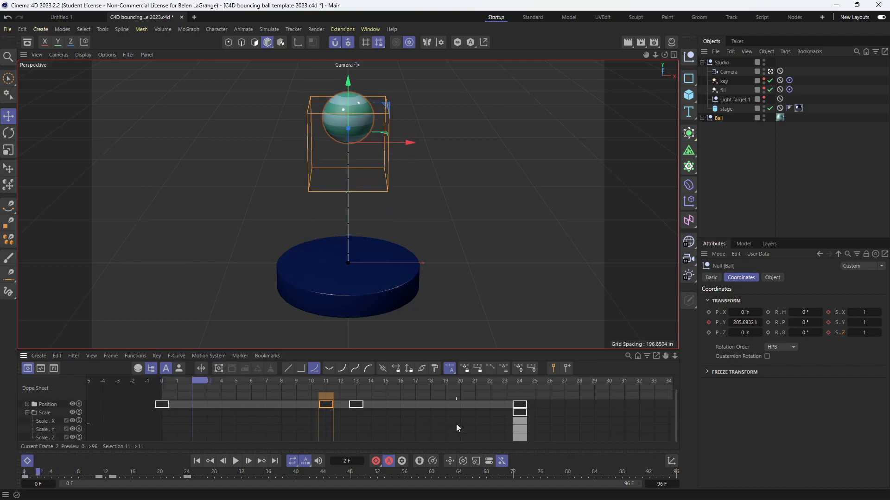
mouse_move(522, 401)
drag(520, 414, 160, 415)
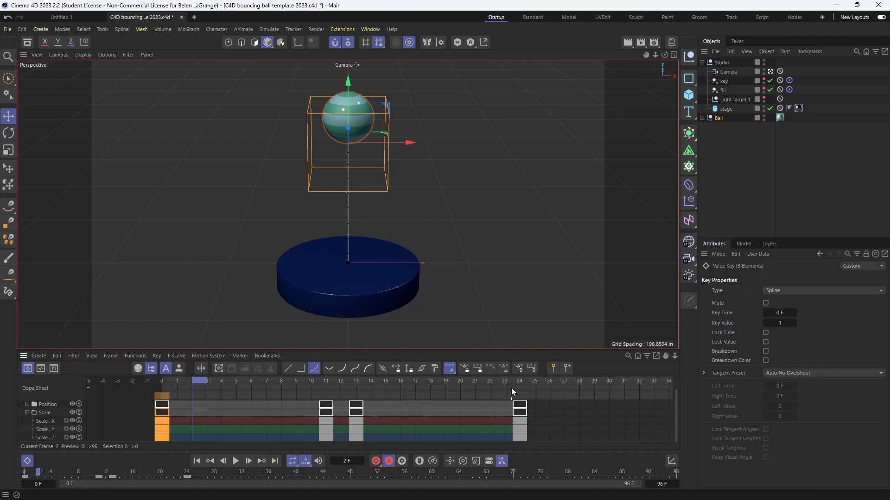
Keyframe the Ball's scale at X 0.8, Y 1.2, Z 0.8 on frame 9 and copy those keys to frame 15
click(303, 383)
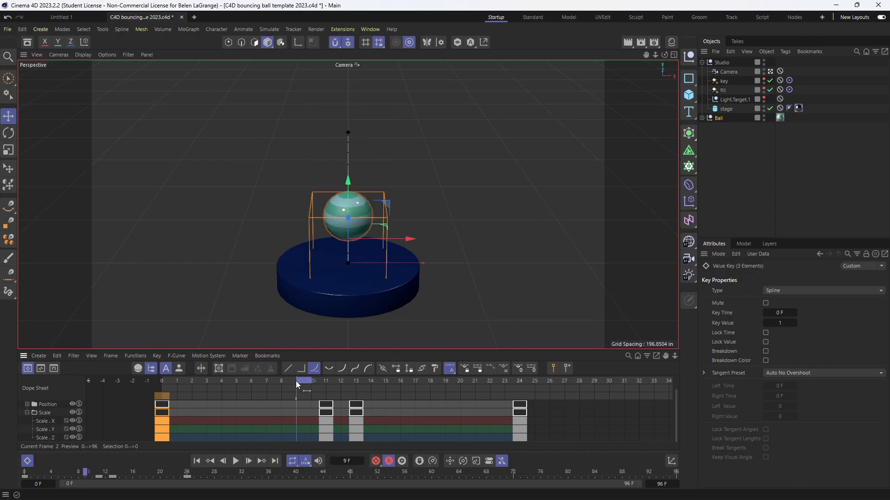
click(718, 119)
click(864, 312)
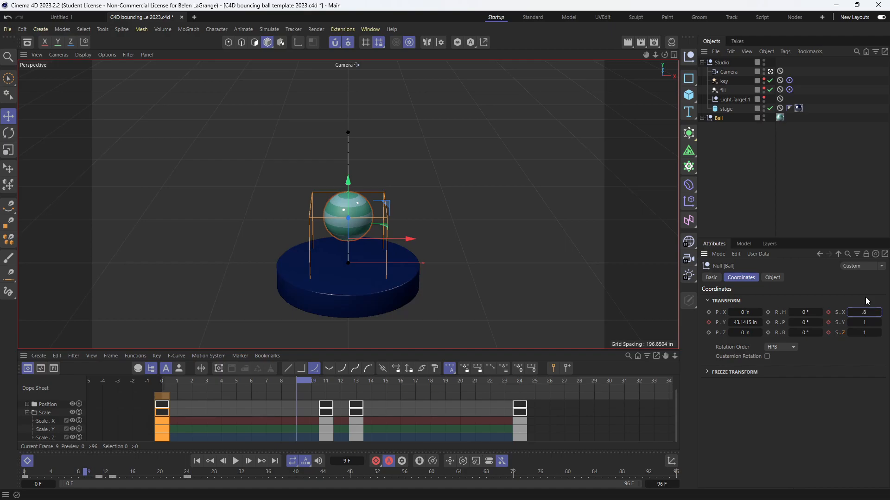
key(Tab)
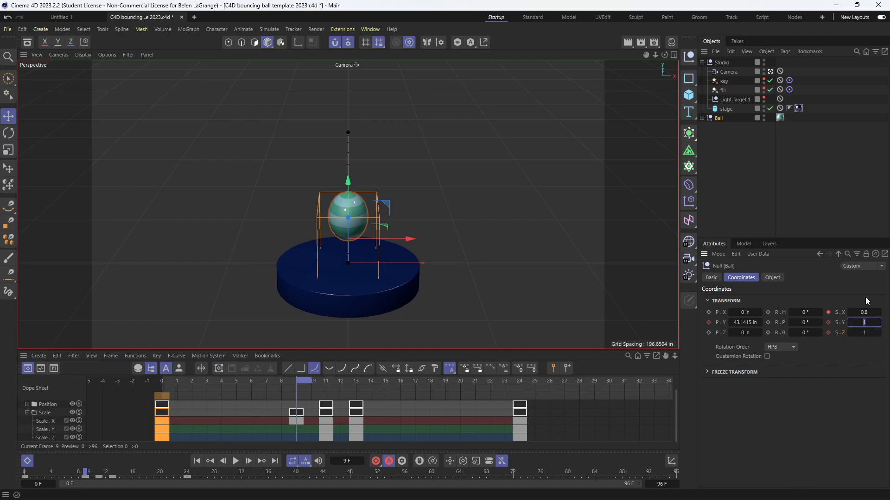
text(1.2)
key(Tab)
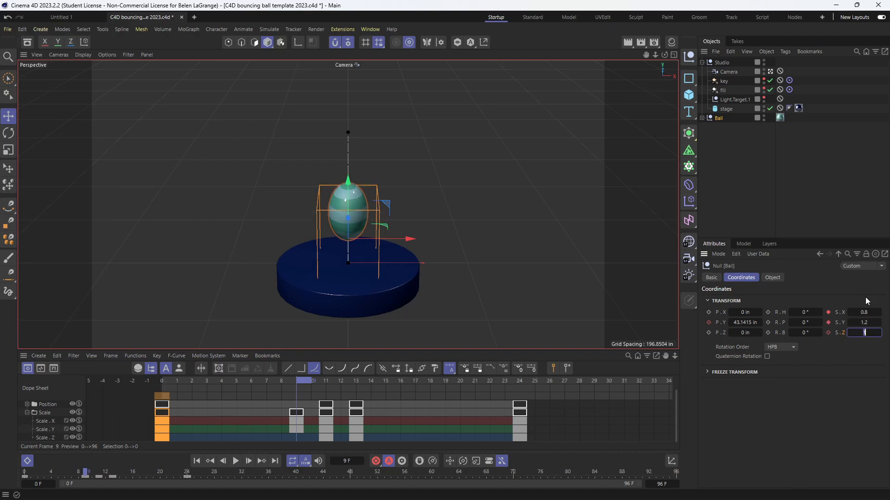
text(0.8)
key(Return)
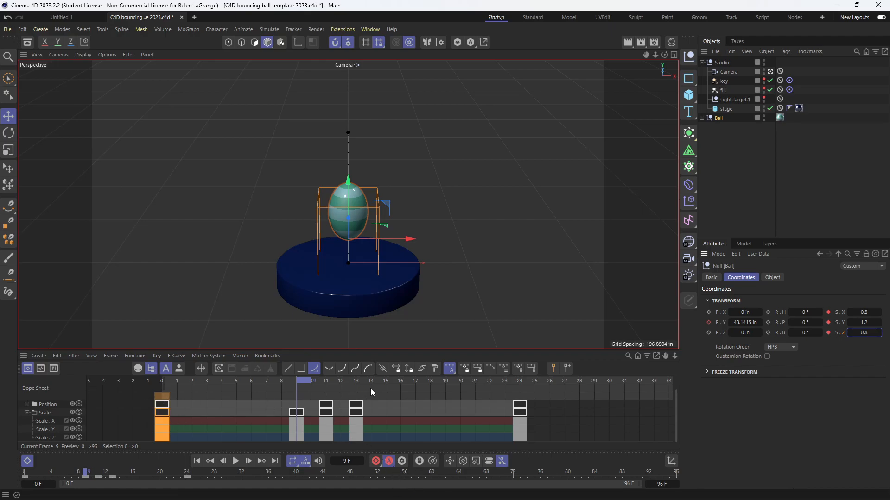
drag(302, 413, 390, 410)
Keyframe a squash on the Ball at frame 12 with scale X 1.2, Y 0.8, Z 1.2
click(343, 381)
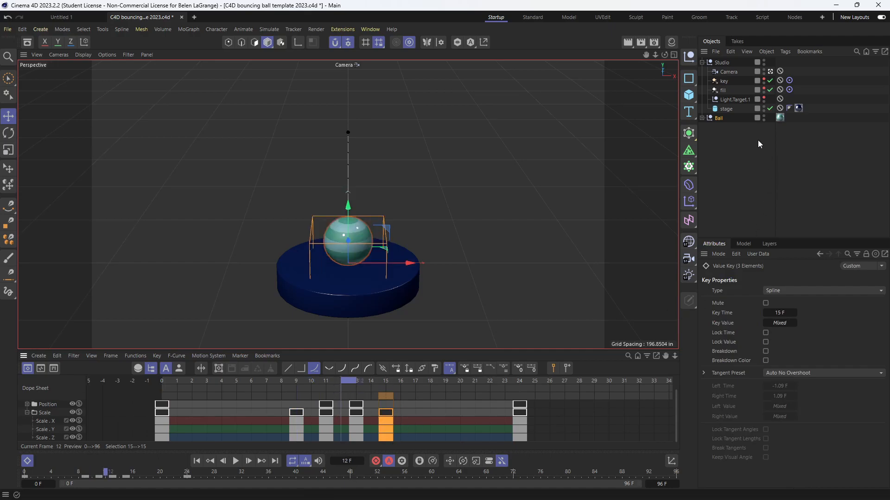
click(719, 118)
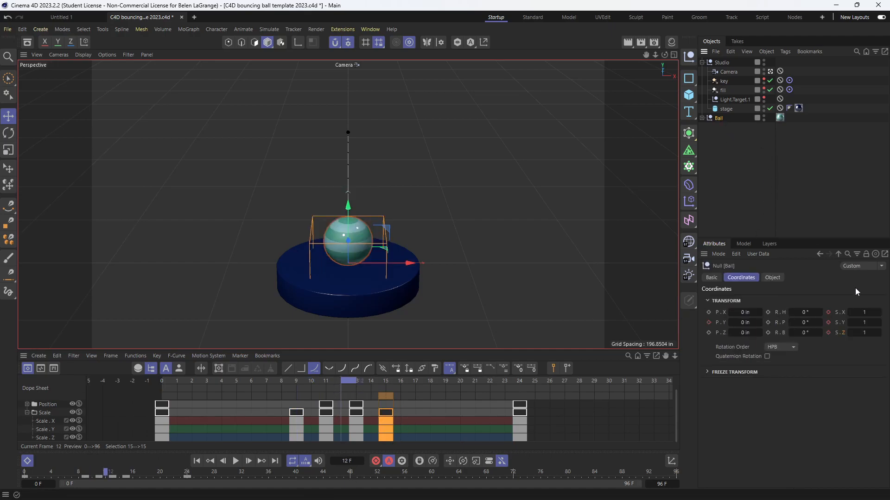
click(864, 312)
text(1.2)
key(Tab)
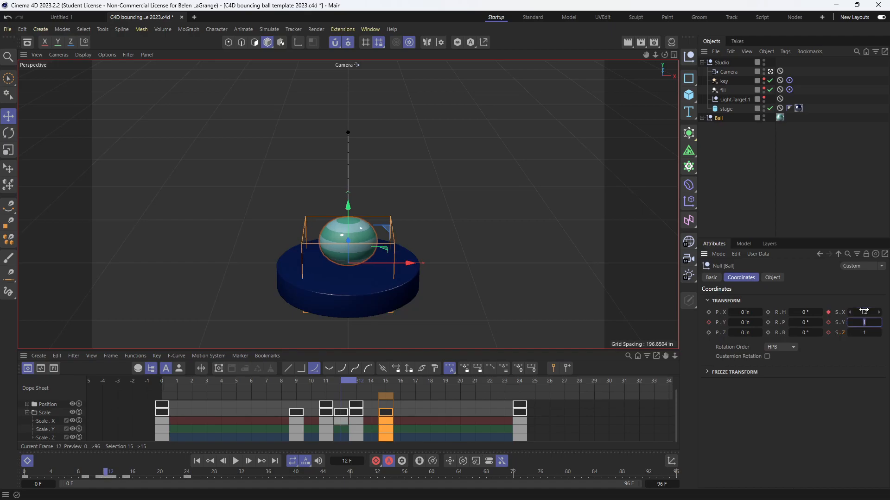
text(0.8)
key(Tab)
text(1.2)
key(Return)
Strengthen the Ball's frame 12 squash to scale X 1.3, Y 0.7, Z 1.3
click(864, 312)
text(1.3)
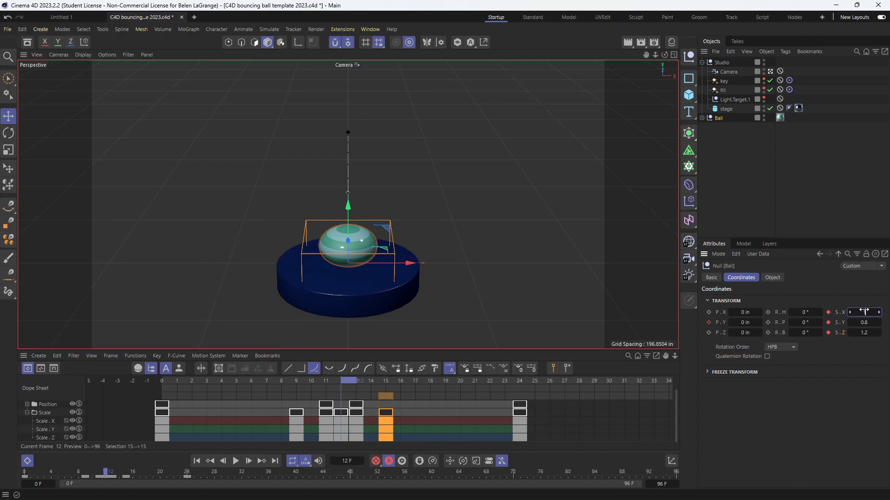
key(Tab)
text(0.7)
key(Tab)
text(1.3)
key(Return)
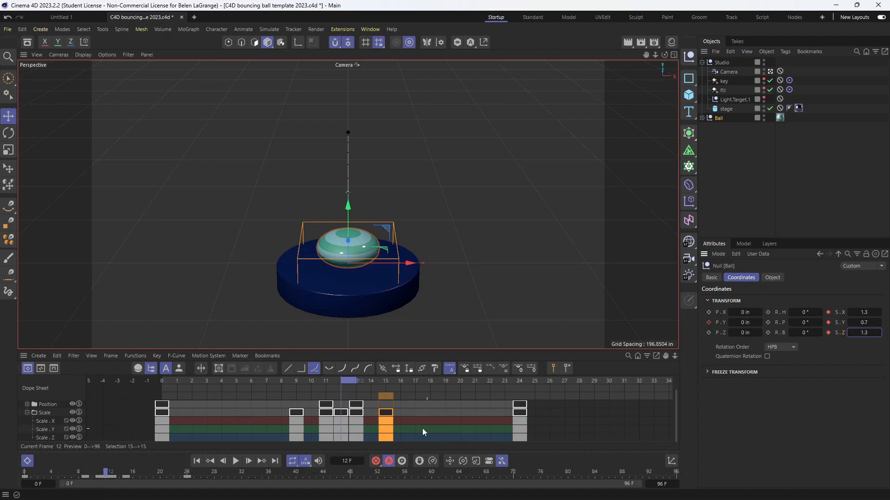
Scrub back through the timeline and play the squash and stretch animation
click(353, 382)
drag(356, 382, 232, 399)
key(F8)
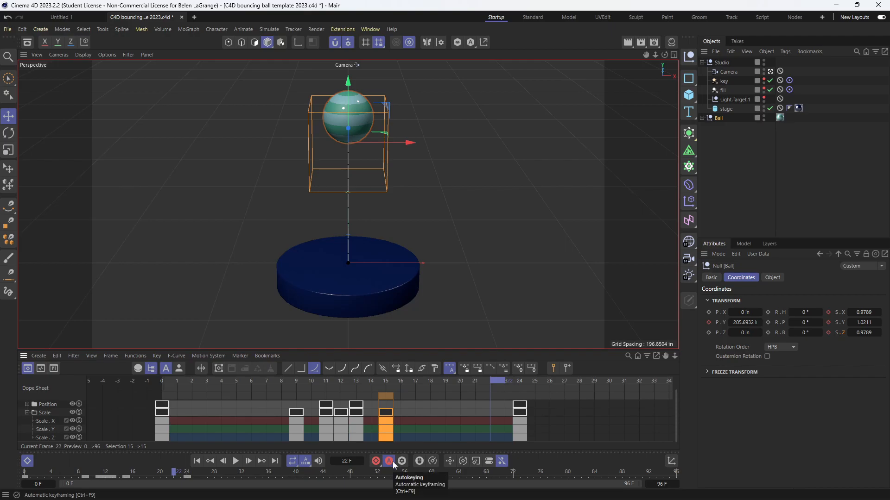
Try moving the Ball sideways off the stage on frame 19 with Autokeying on, and undo the move
click(443, 381)
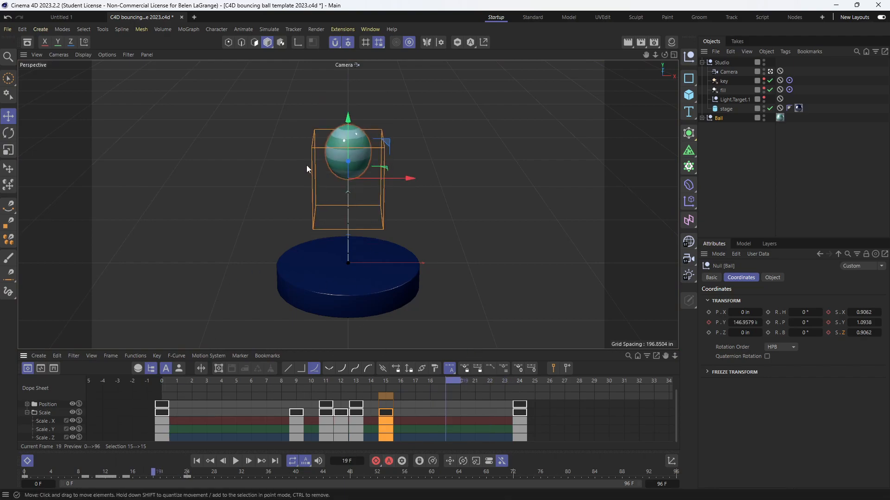
scroll(438, 410, up, 2)
click(389, 461)
drag(389, 144, 468, 155)
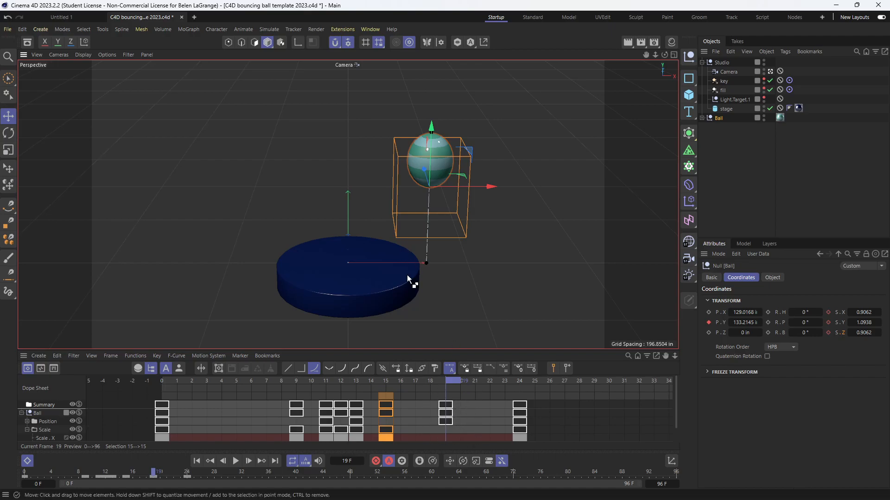
key(ctrl+z)
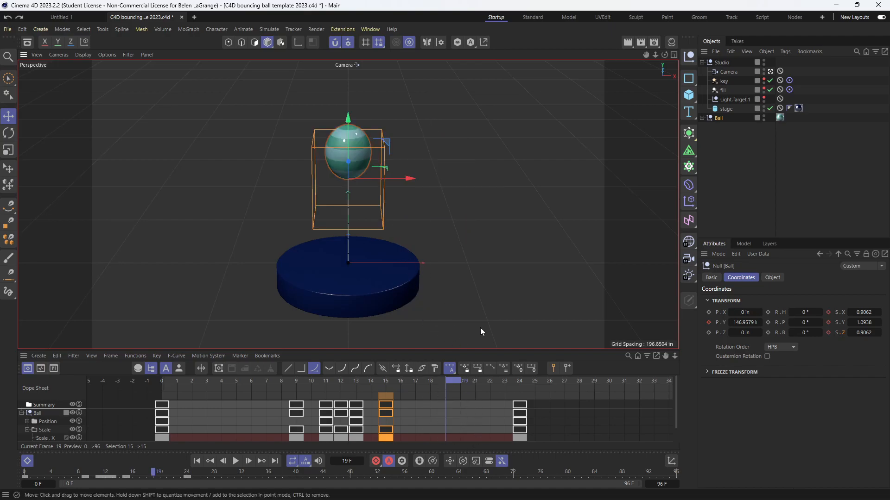
Go to frame 12, enlarge the timeline below the viewport and collapse the Ball's Scale tracks
click(340, 380)
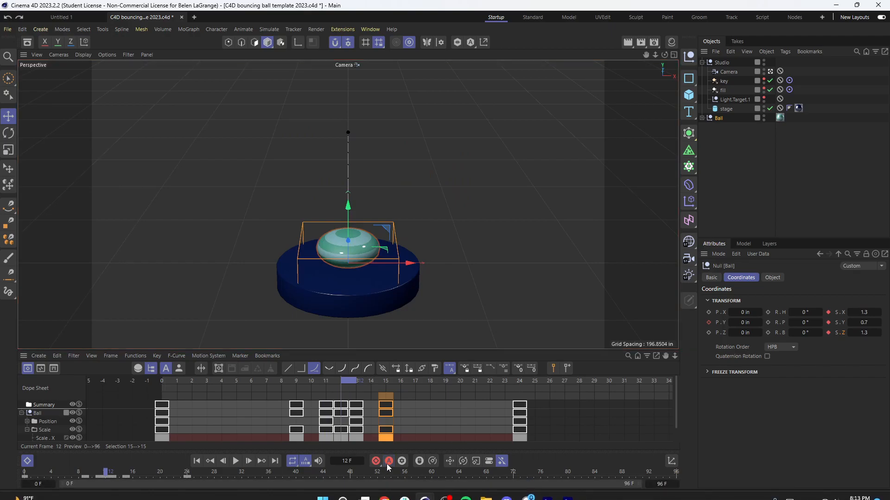
click(30, 462)
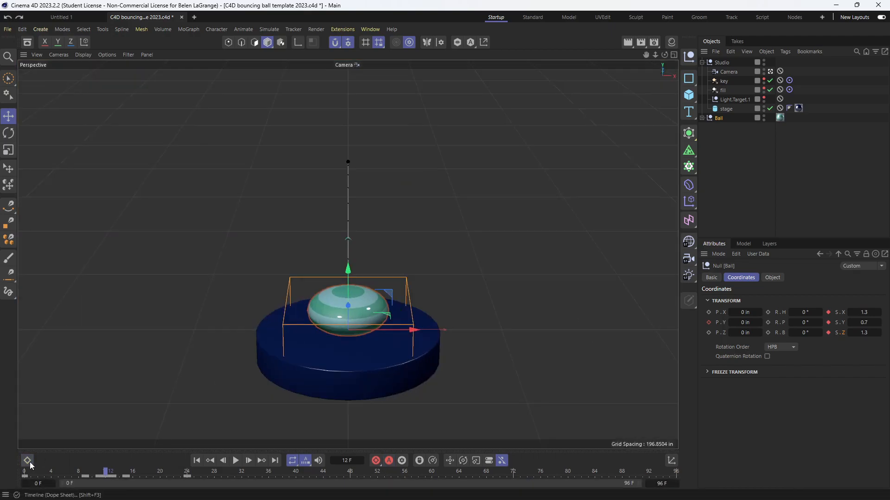
click(29, 463)
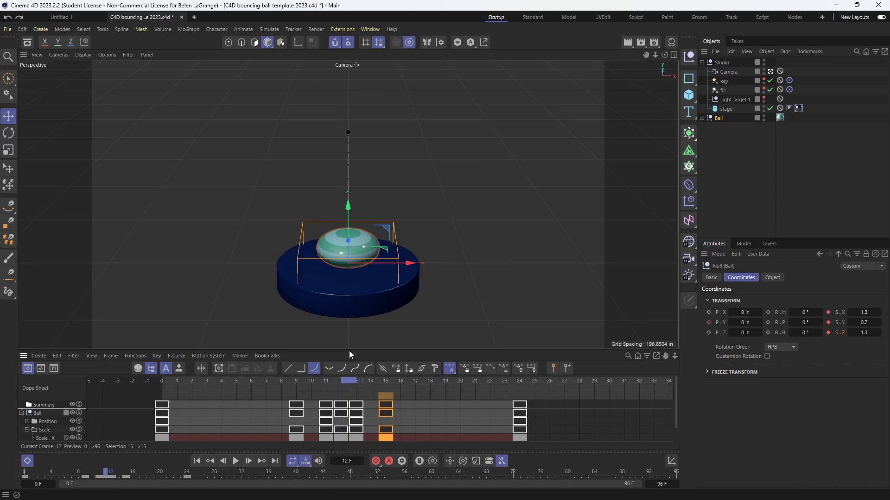
drag(350, 352, 356, 274)
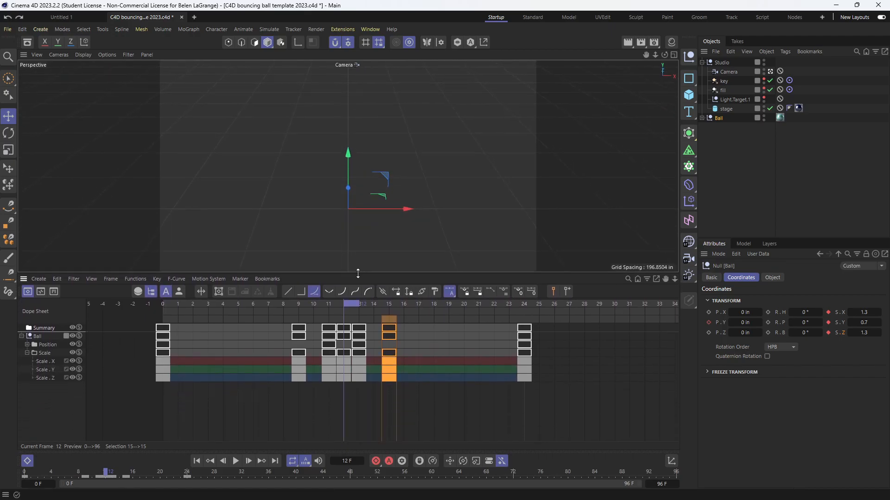
click(26, 353)
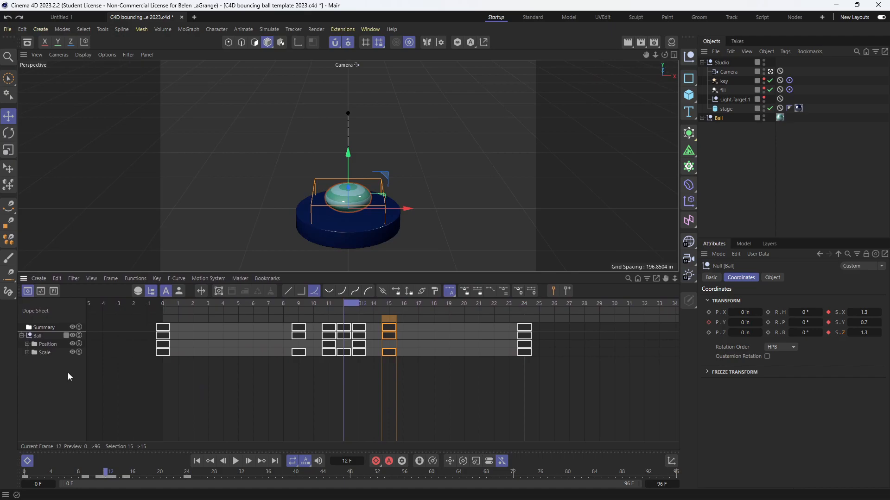
Switch the timeline to F-Curve mode and frame the Ball's Position.Y curve
click(41, 291)
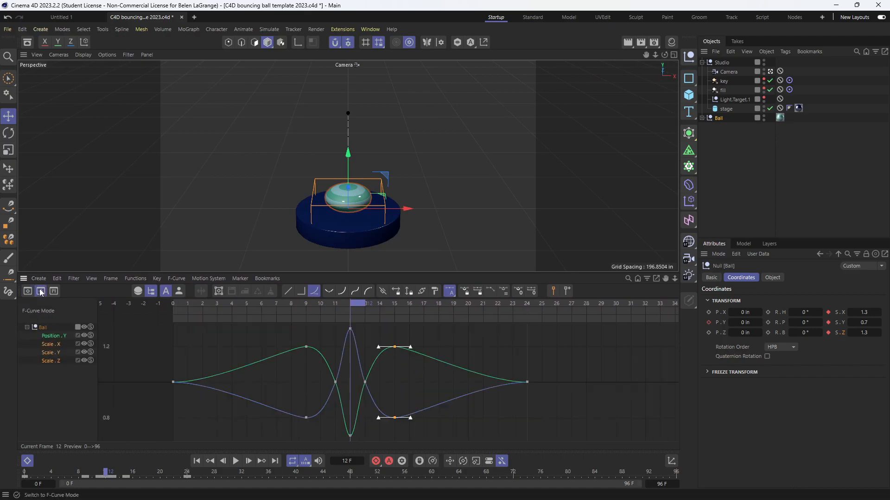
click(52, 337)
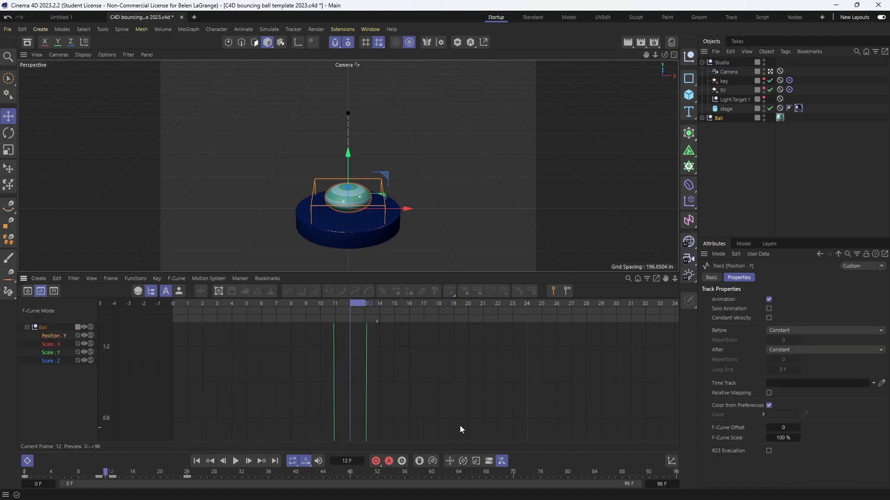
drag(675, 278, 666, 283)
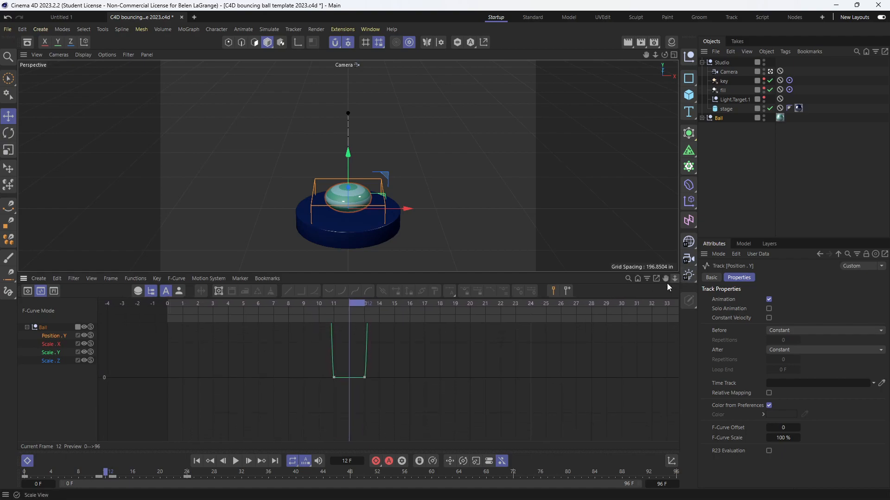
drag(492, 357, 426, 411)
drag(463, 341, 455, 391)
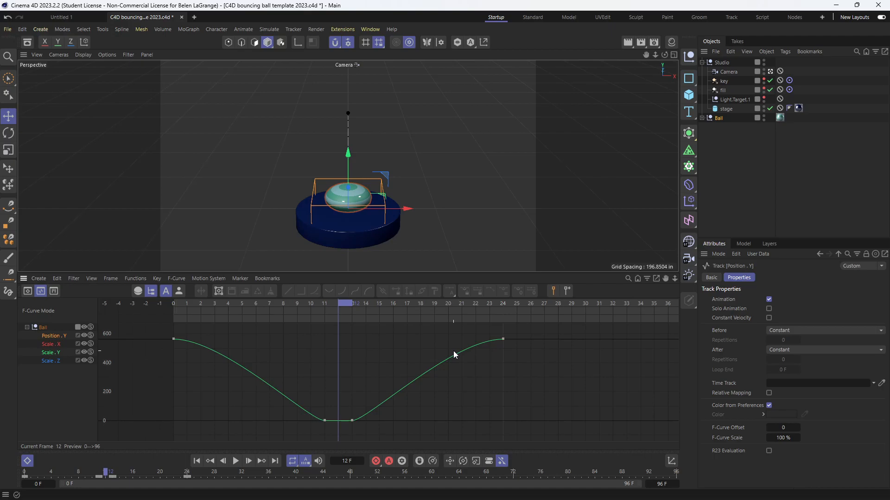
key(h)
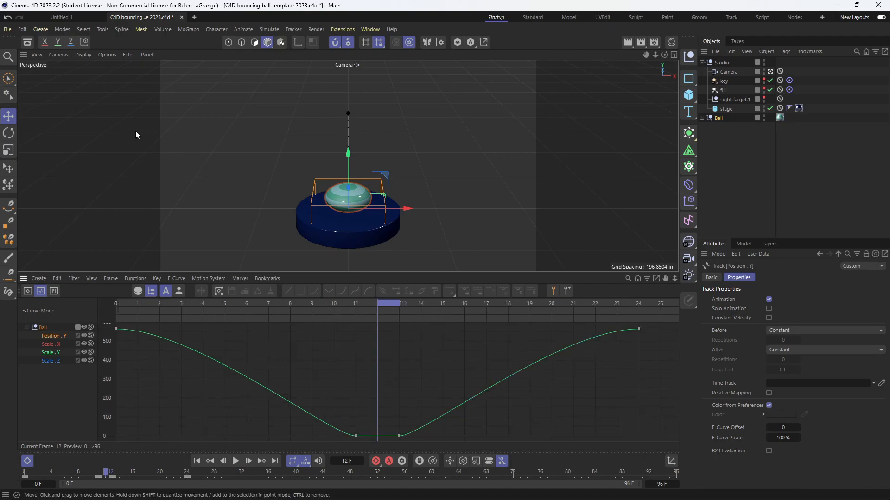
click(37, 55)
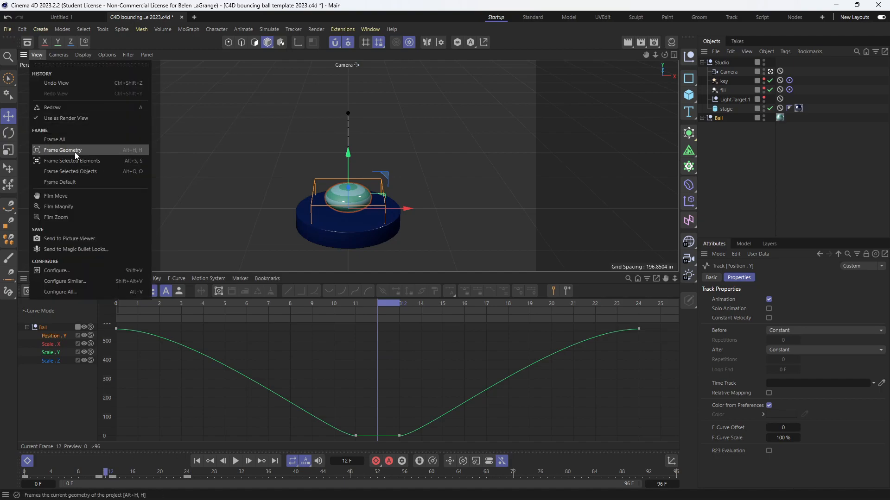
click(69, 414)
click(90, 279)
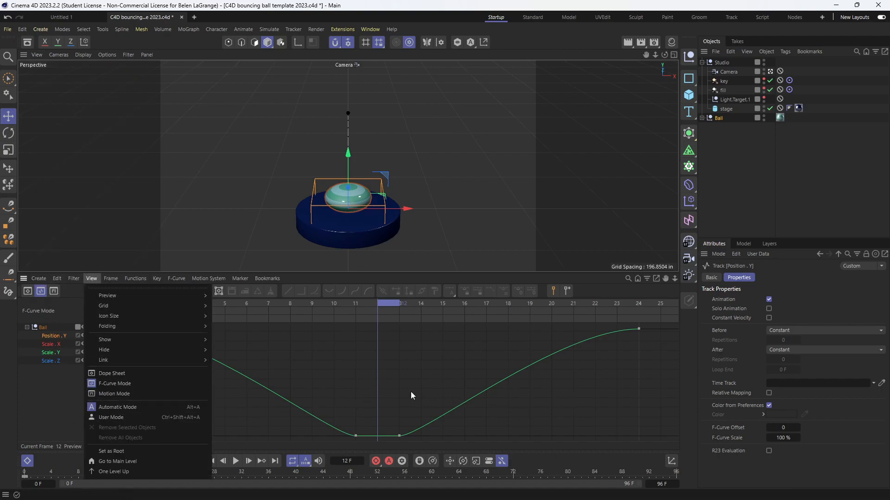
click(39, 412)
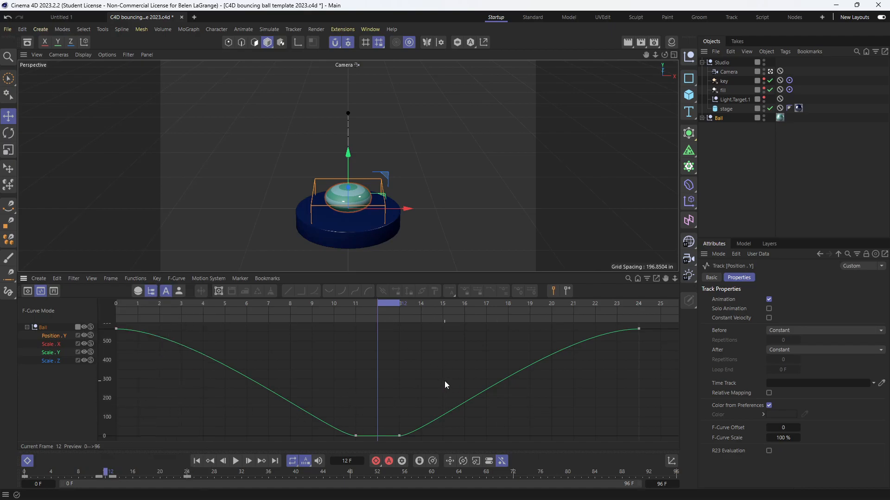
Break the tangents of the Position.Y keys at frames 11 and 13 and pull their outer handles upward to steepen the curve around the impact
click(357, 435)
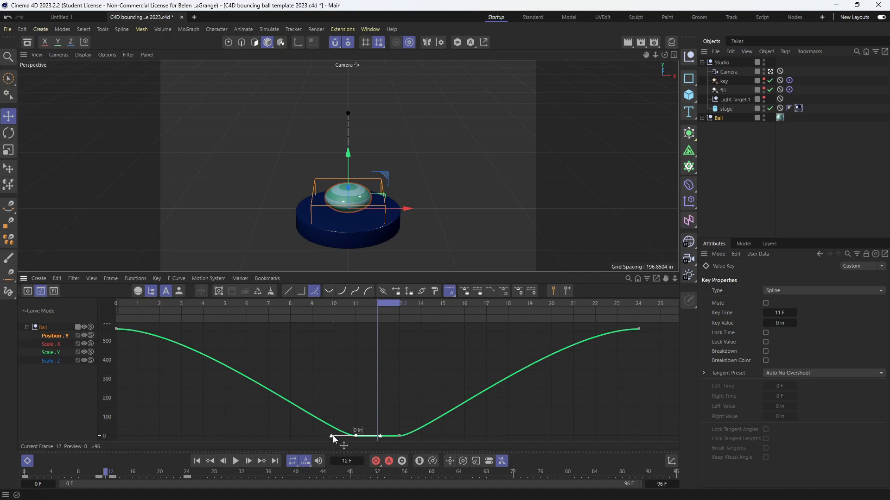
drag(331, 436, 317, 381)
click(400, 435)
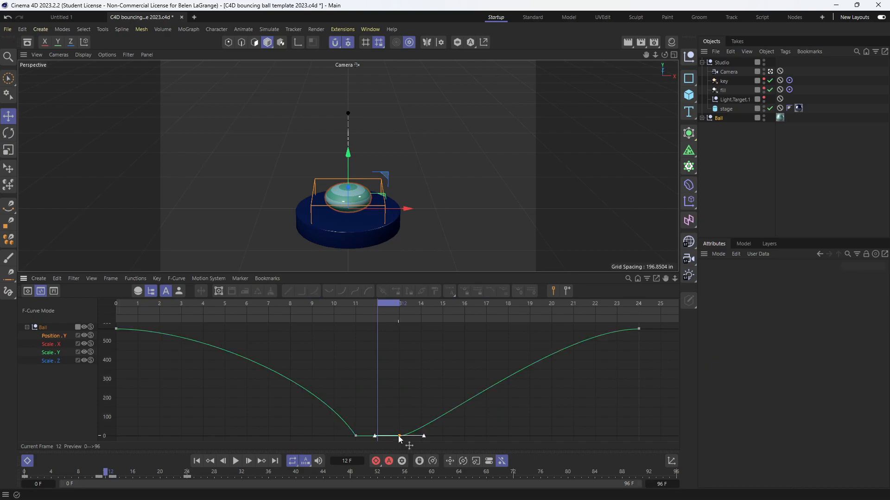
key(t)
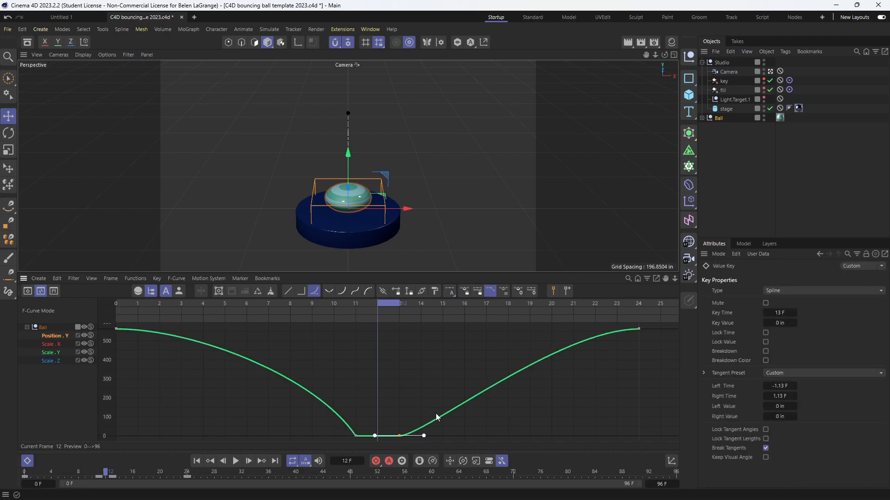
drag(423, 436, 405, 370)
Lengthen the flat tangents of the Position.Y keys at frames 0 and 24, to about 6.67 F on the last key
click(116, 329)
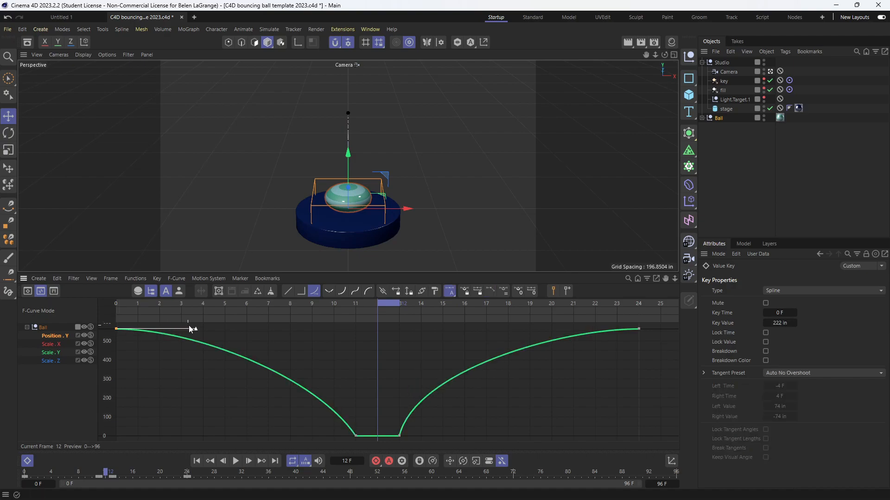
drag(195, 330, 251, 405)
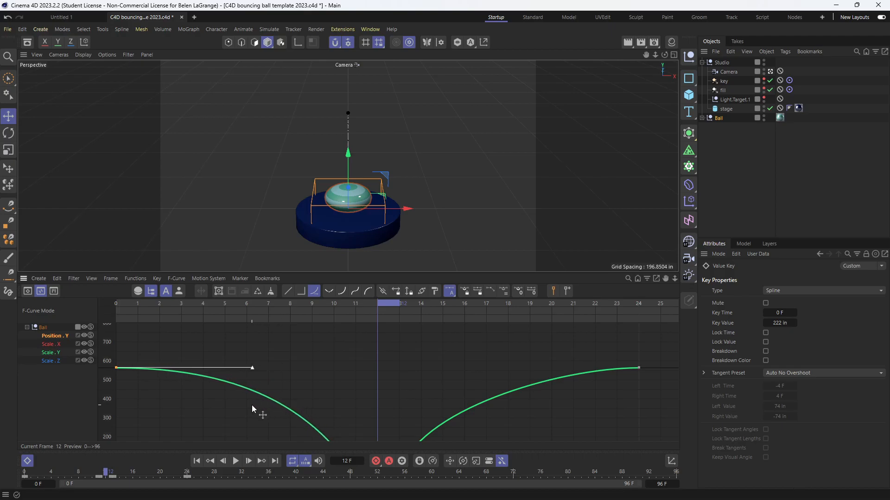
click(638, 368)
drag(539, 369, 494, 388)
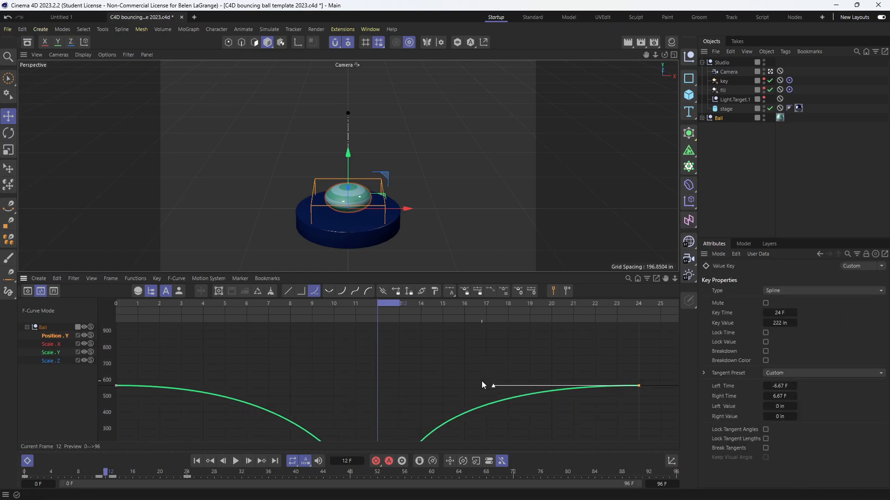
key(h)
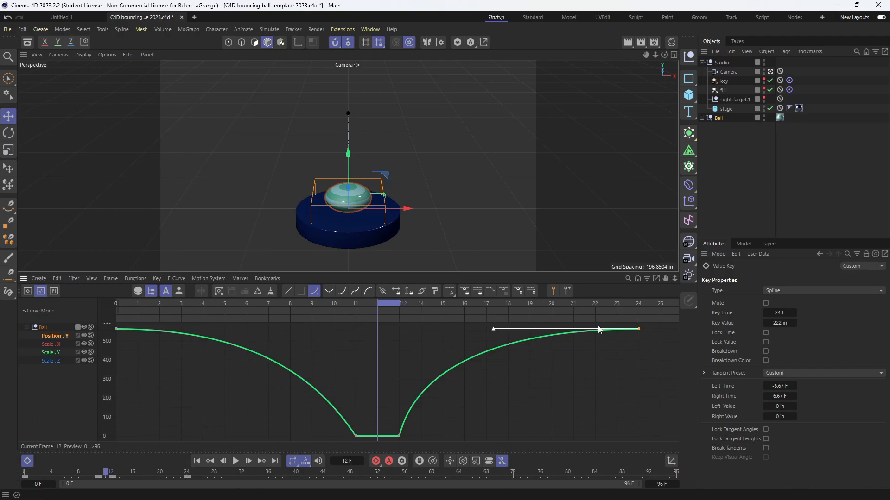
On the Scale.X, Scale.Y and Scale.Z curves, lengthen the tangents to about 5.95 F at frame 0, 4.15 F at frame 24 and 0.60 F at frame 12
click(56, 345)
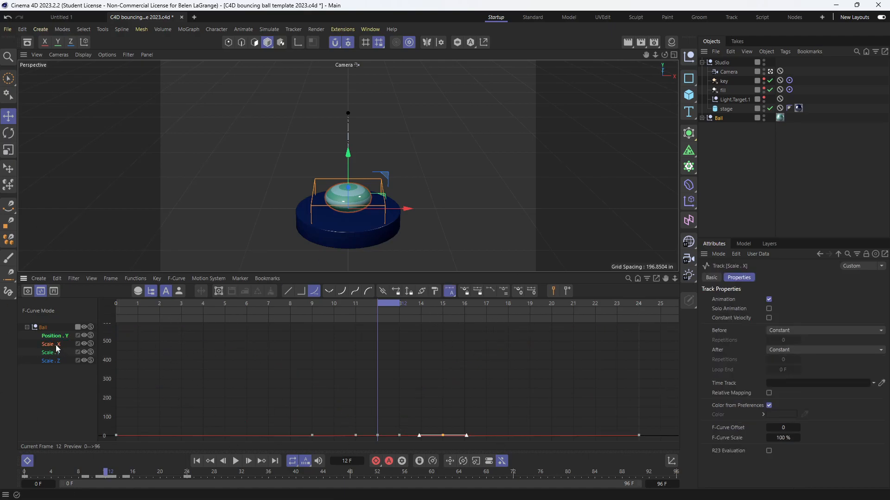
shift+click(53, 360)
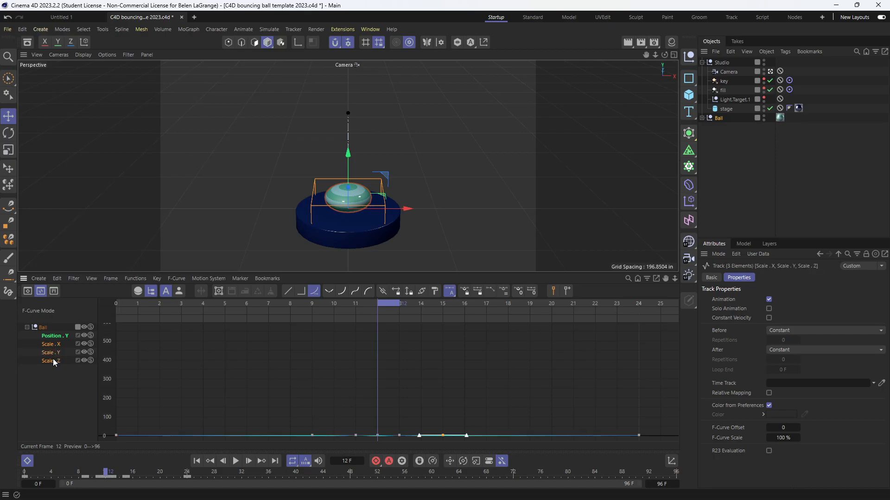
key(h)
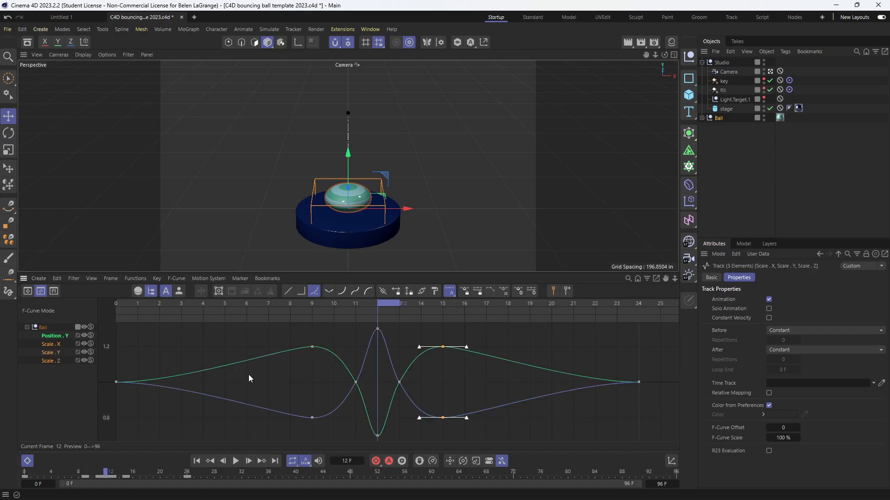
drag(139, 398, 97, 353)
drag(208, 381, 246, 383)
drag(650, 390, 628, 373)
drag(574, 382, 548, 383)
drag(387, 447, 390, 332)
Play back the bounce, then go to frame 24 and switch the timeline to the Dope Sheet
key(F8)
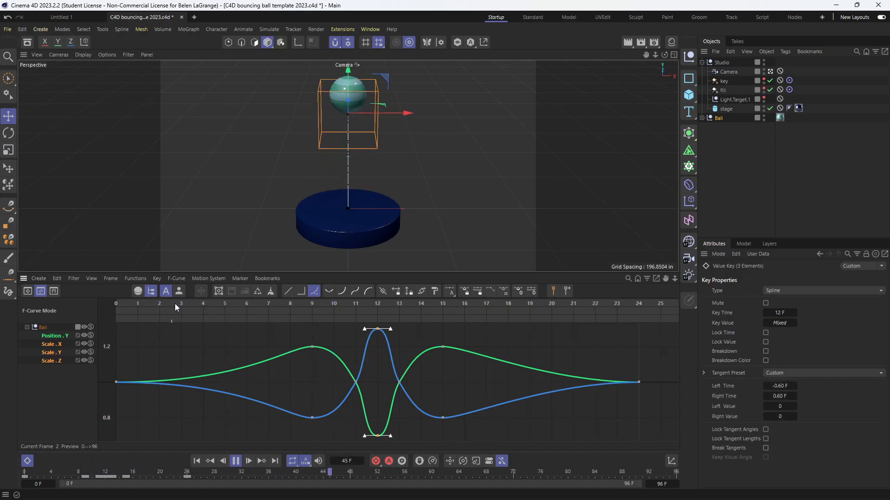
key(F8)
click(640, 304)
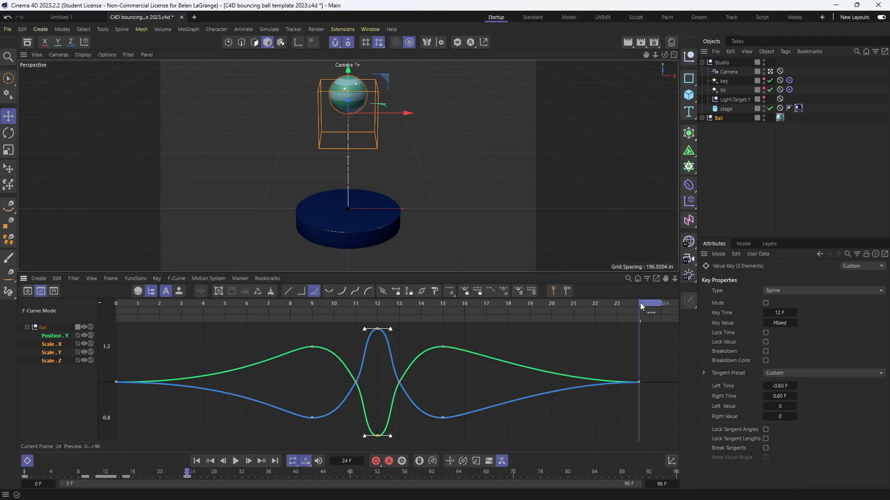
click(28, 291)
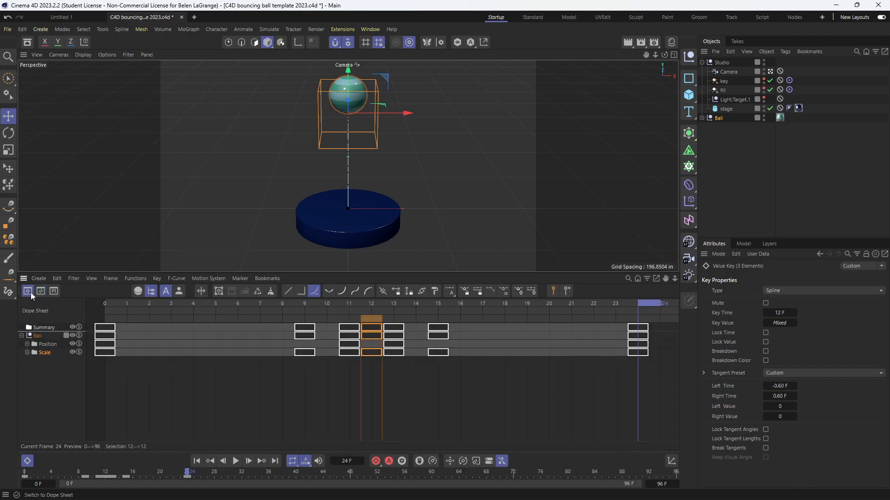
Select all the Ball's keys, try offsetting them to start at frame 24, and undo the change
drag(525, 407, 360, 408)
drag(613, 408, 516, 397)
mouse_move(636, 389)
mouse_down()
mouse_move(517, 388)
mouse_move(652, 390)
mouse_up()
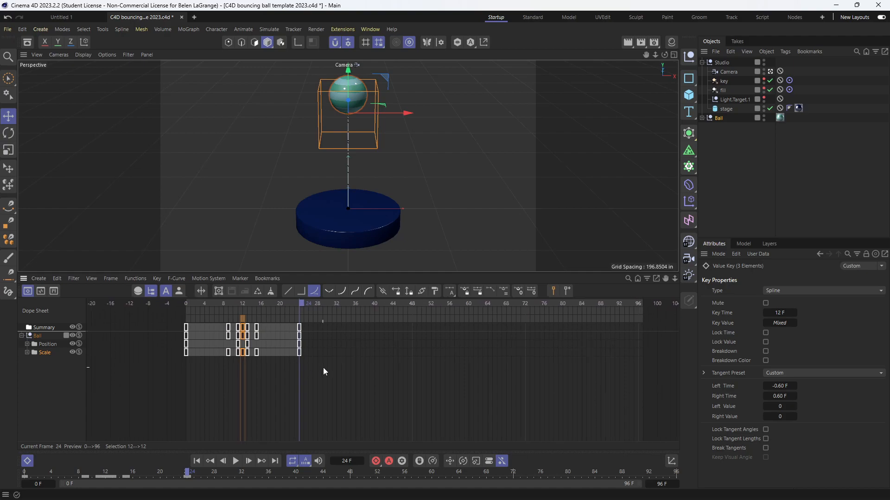
drag(320, 359, 99, 283)
drag(187, 326, 299, 326)
key(ctrl+z)
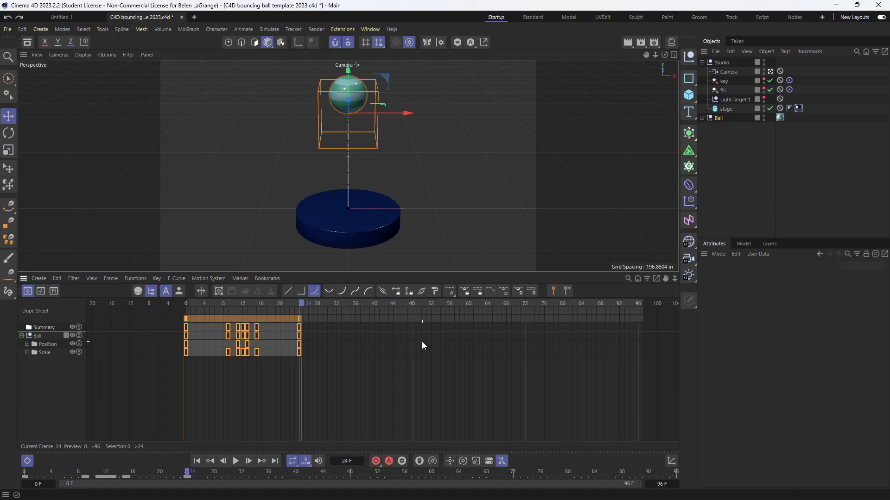
Select all of the Ball's Position and Scale tracks and set their After behaviour to Repeat
click(42, 337)
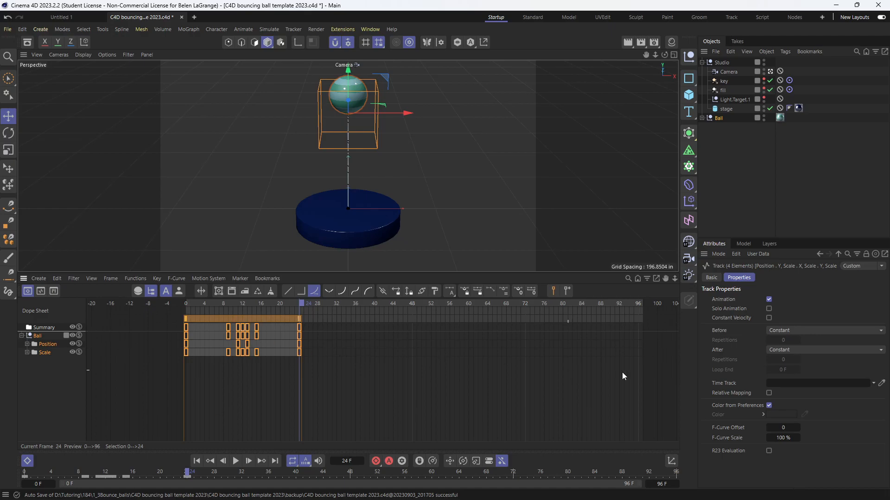
click(773, 346)
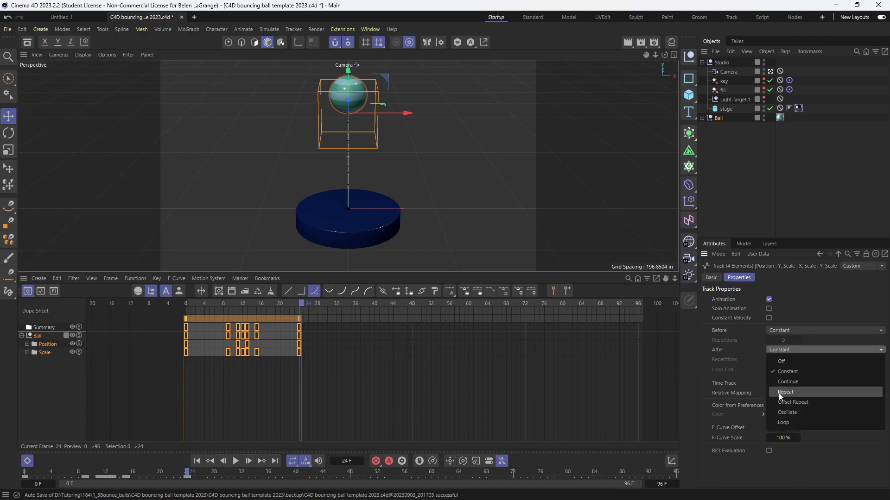
click(824, 392)
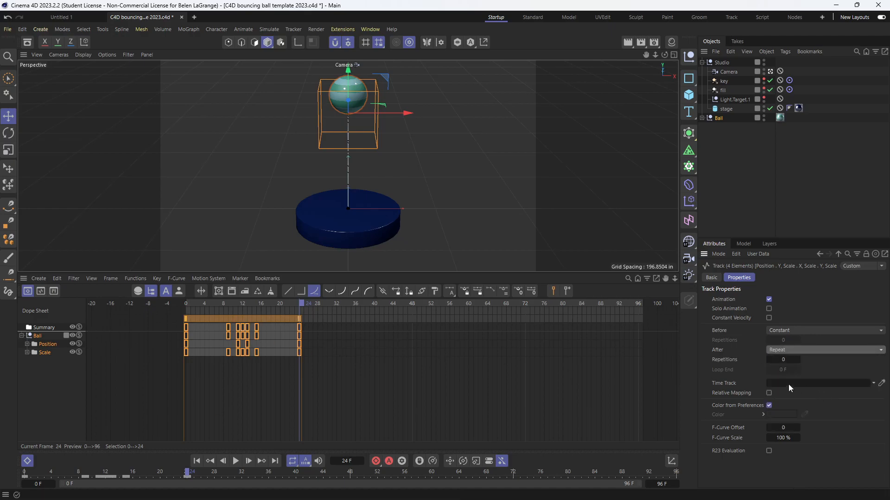
Examine the repeated Position and Scale curves past frame 24 in F-Curve mode
click(41, 291)
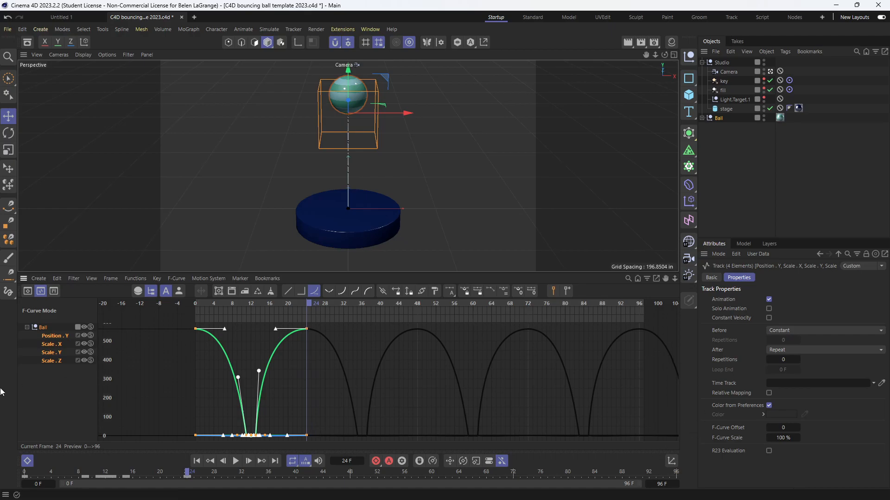
drag(52, 373, 46, 345)
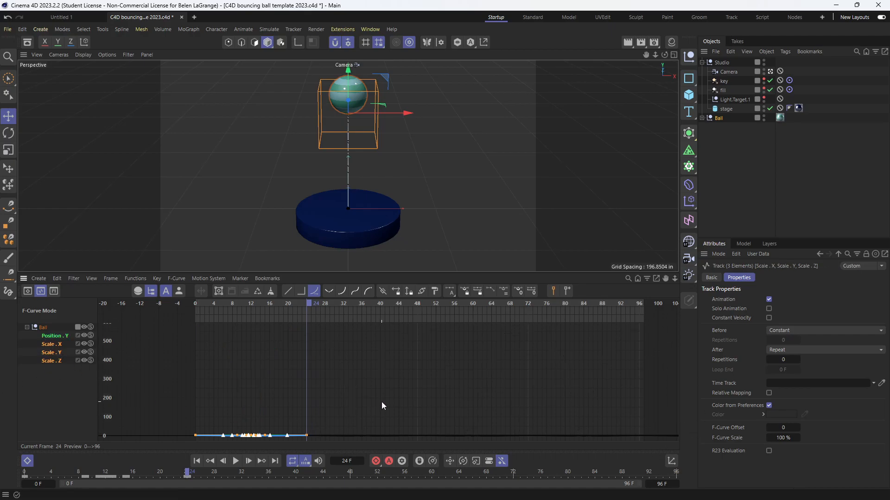
key(h)
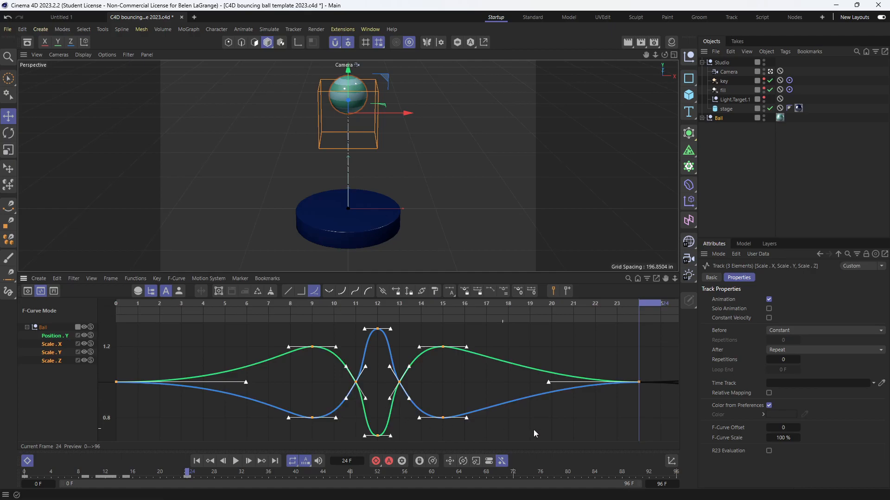
drag(599, 406, 232, 409)
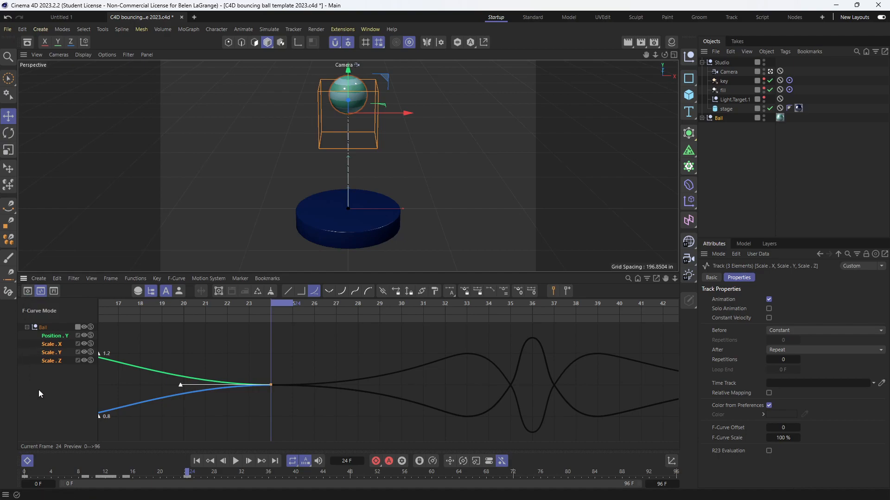
In the Dope Sheet, move the Scale keys at frame 24 to frame 22 and those at frame 0 to frame 3
click(28, 291)
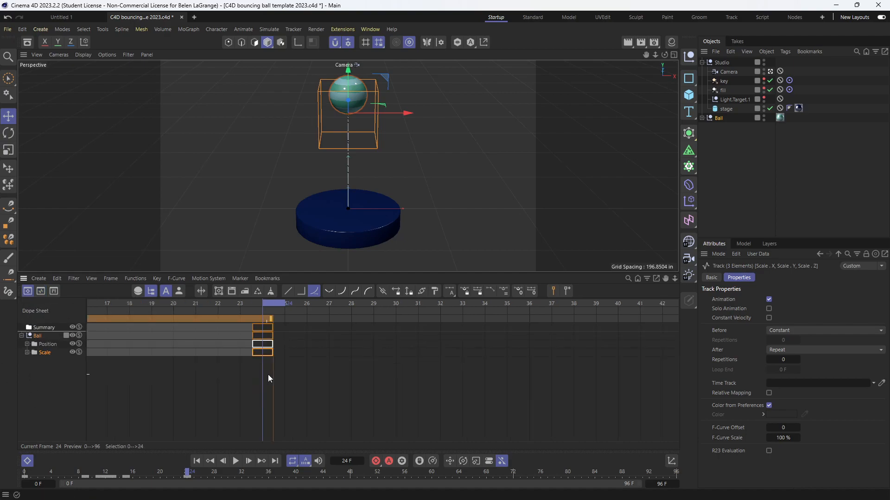
right_click(322, 379)
click(247, 378)
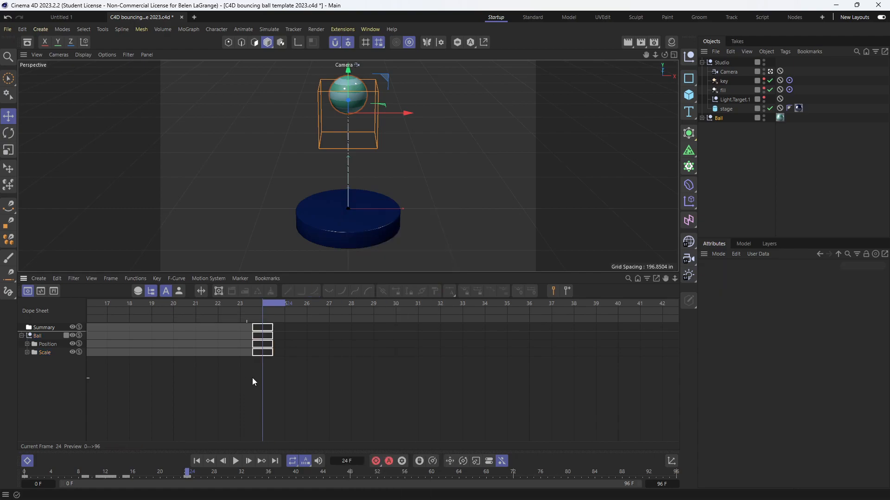
scroll(353, 391, down, 5)
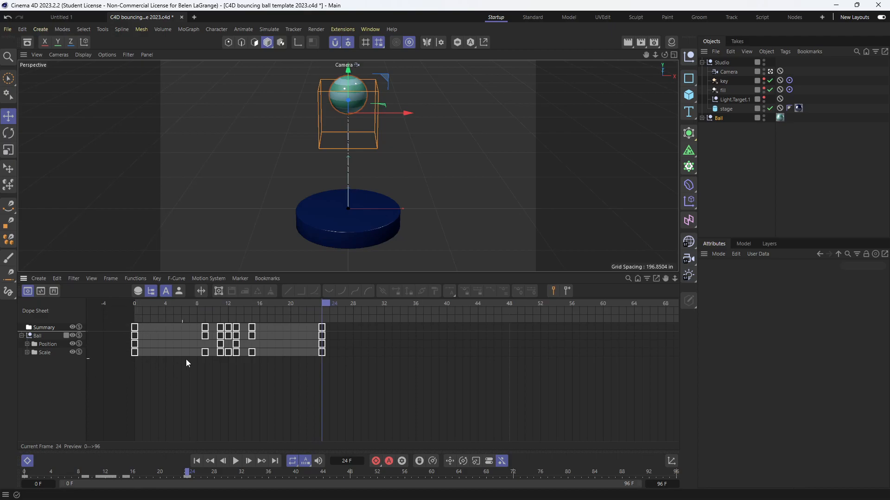
drag(323, 353, 310, 354)
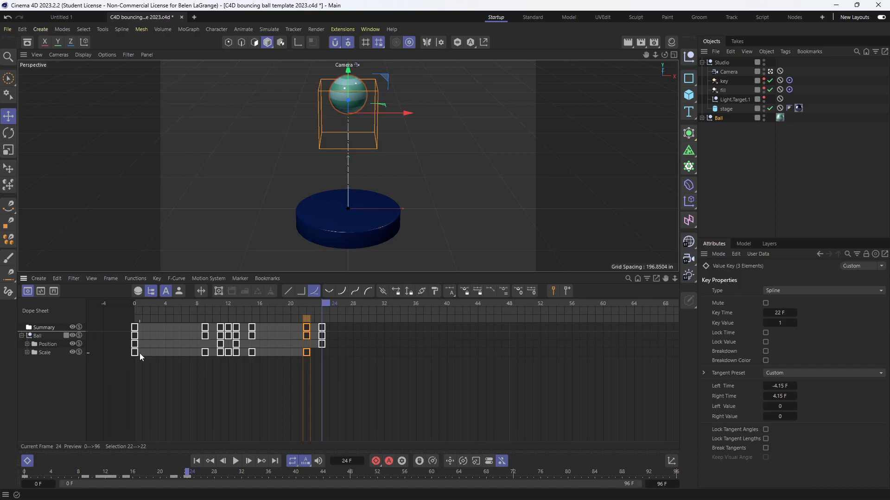
drag(136, 352, 157, 352)
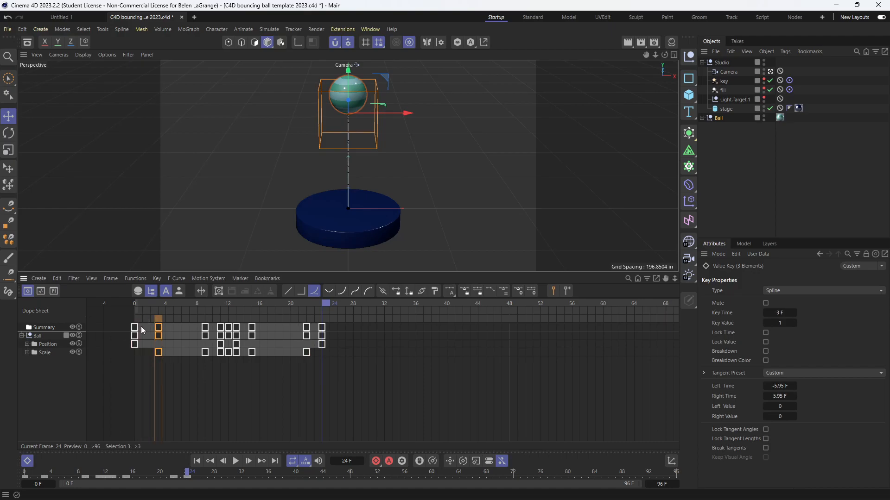
Examine the shortened Scale loop in F-Curve mode by scrubbing from frame 0 to frames 22 and 23
drag(150, 305, 107, 319)
click(41, 291)
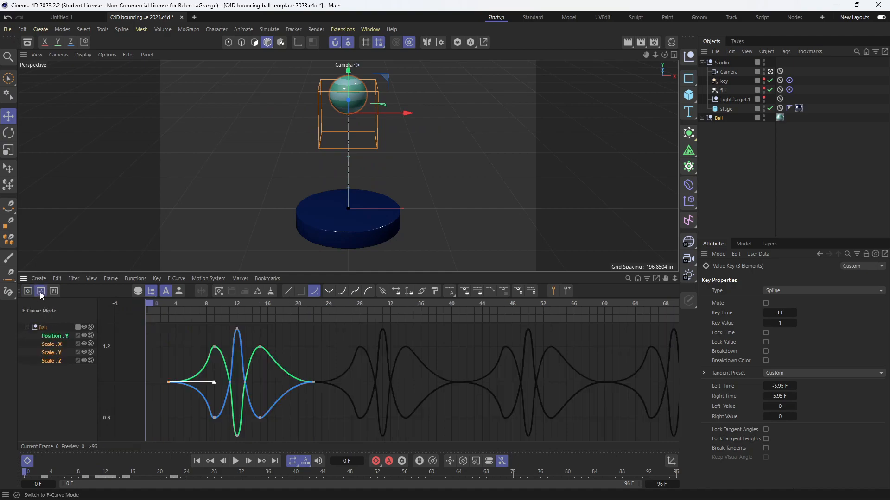
drag(308, 304, 313, 304)
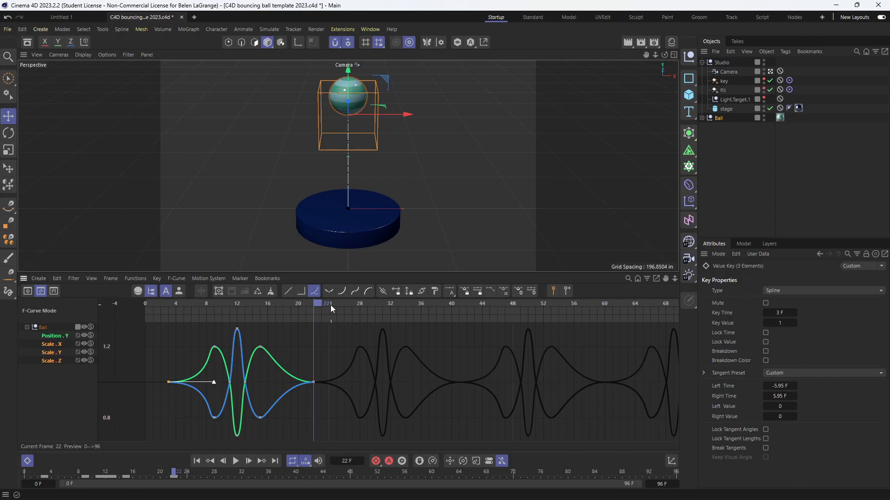
mouse_move(320, 305)
mouse_down()
mouse_move(405, 312)
mouse_move(338, 315)
mouse_move(435, 323)
mouse_move(323, 324)
mouse_up()
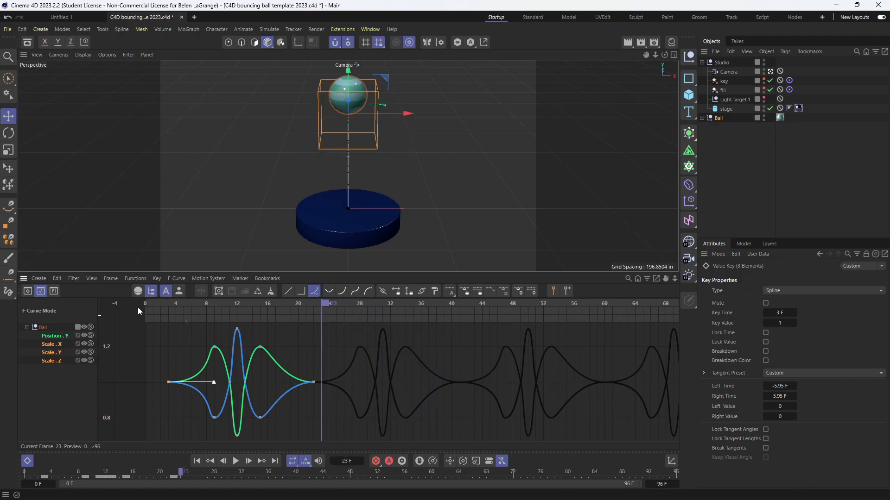
In the Dope Sheet, copy the frame 22 Scale keys to frame 24 and the frame 3 Scale keys to frame 0
click(27, 291)
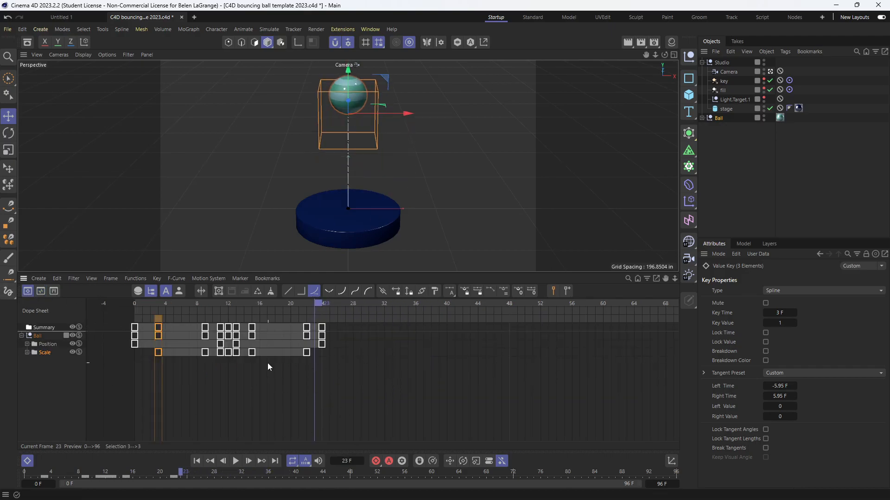
drag(318, 315, 323, 307)
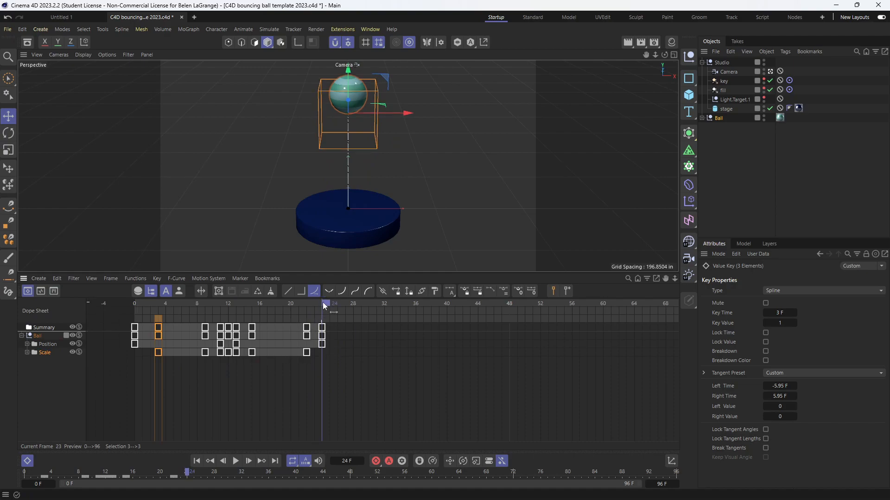
click(322, 352)
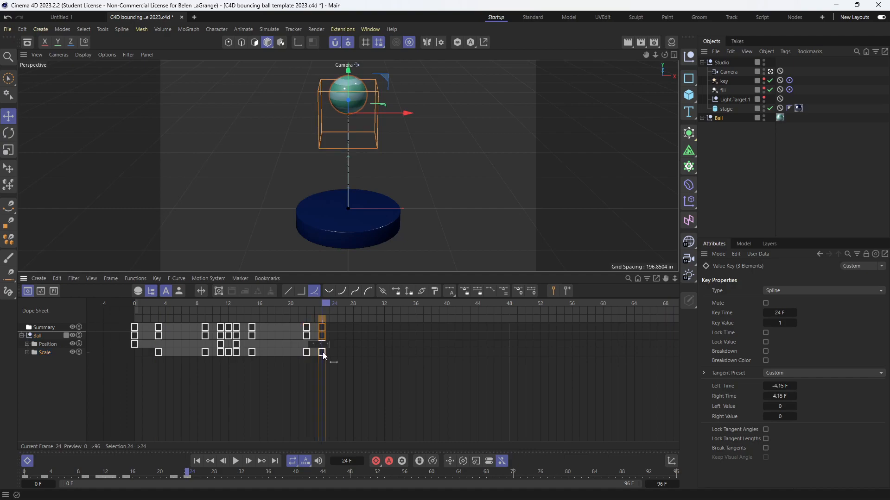
click(135, 352)
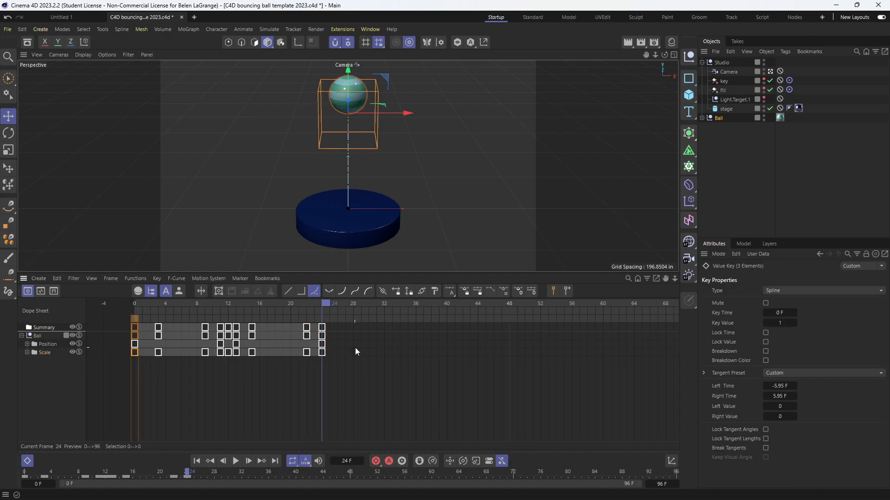
Check the Scale curves in F-Curve mode and restore the original Scale keys at frames 0 and 24
click(42, 291)
drag(331, 315, 269, 392)
key(ctrl+z)
key(ctrl+z)
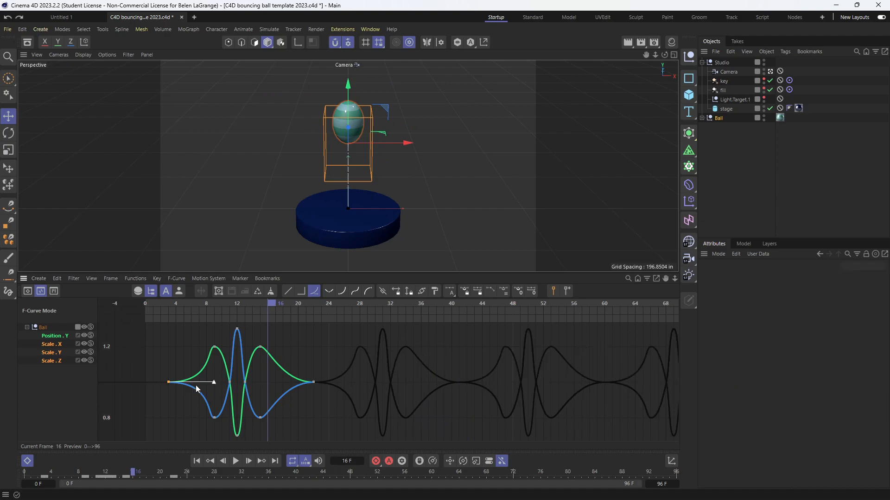
key(ctrl+y)
key(ctrl+y)
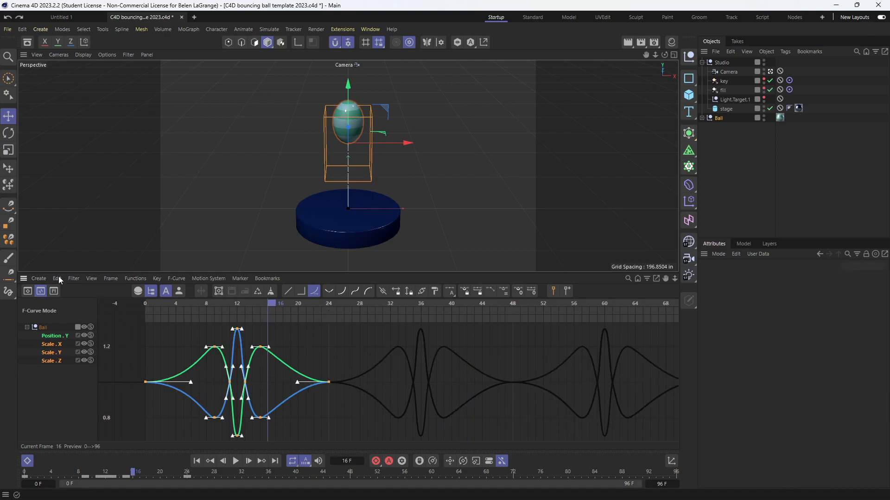
Switch the timeline back to the Dope Sheet and play back the repeating bounce
click(28, 291)
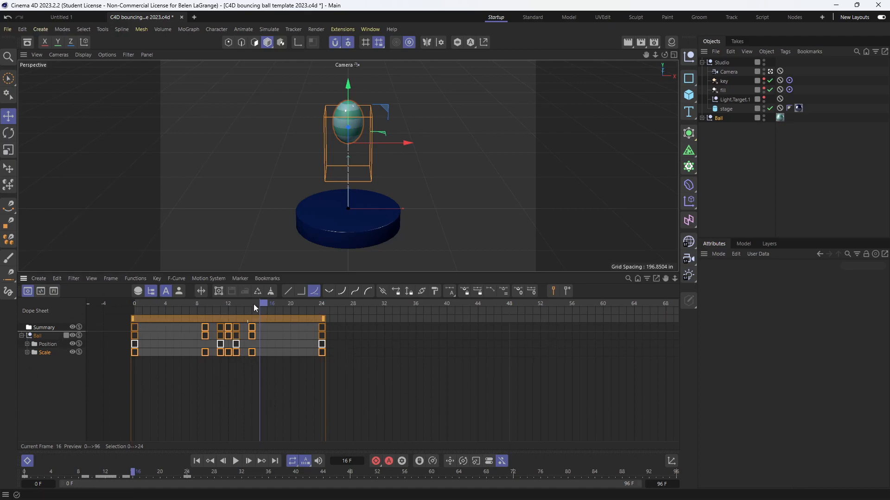
key(space)
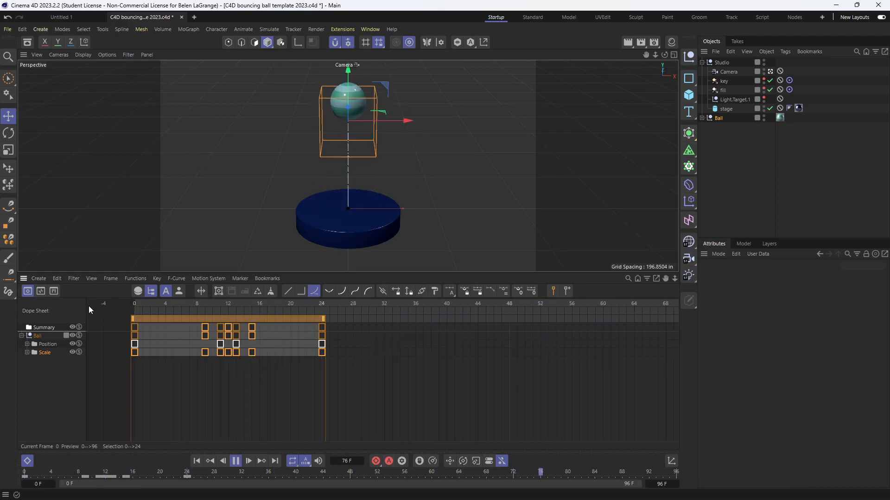
key(space)
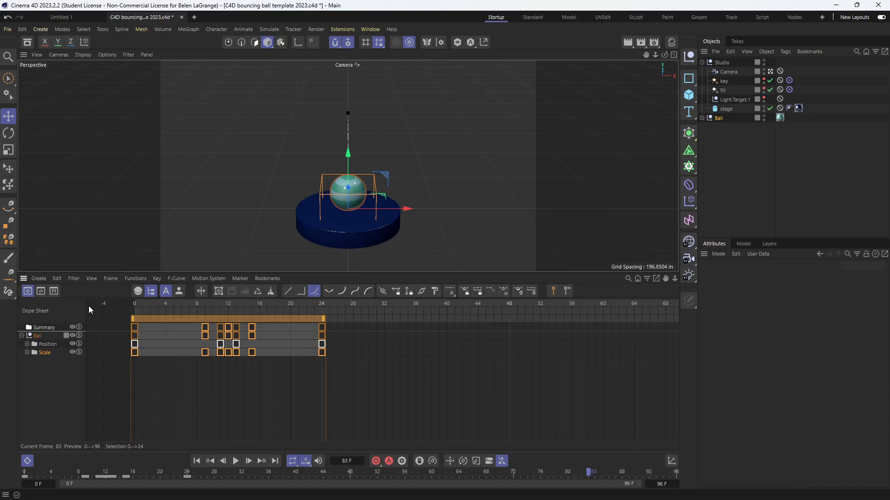
Set the animation's end frame to 24 and hide the timeline below the viewport
double_click(663, 483)
text(24)
key(Return)
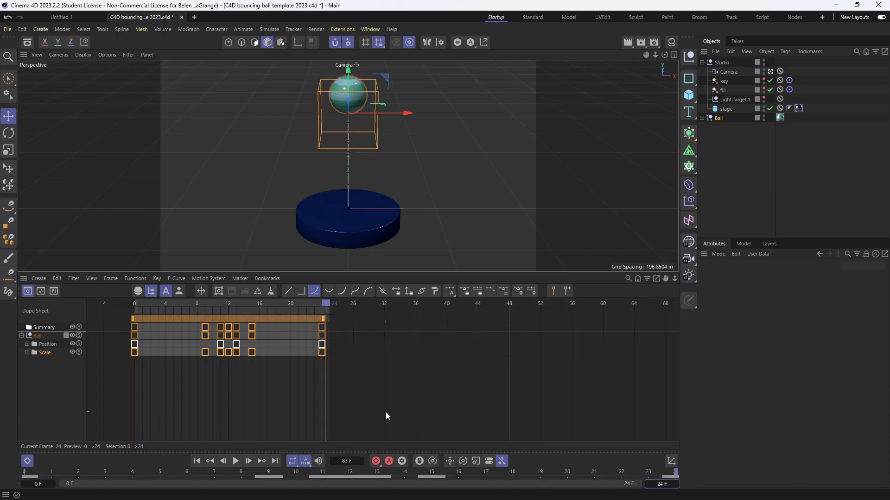
click(28, 460)
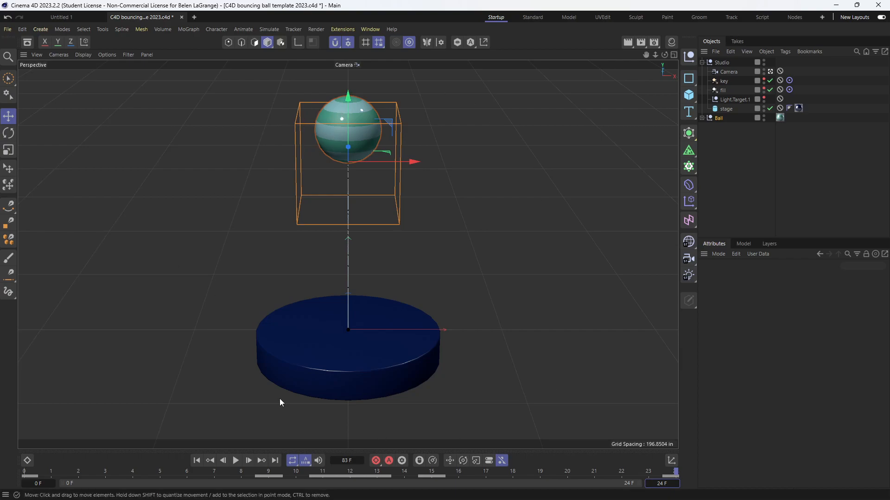
Open the Save section of the render settings and clear the regular image's file path
click(653, 43)
click(624, 84)
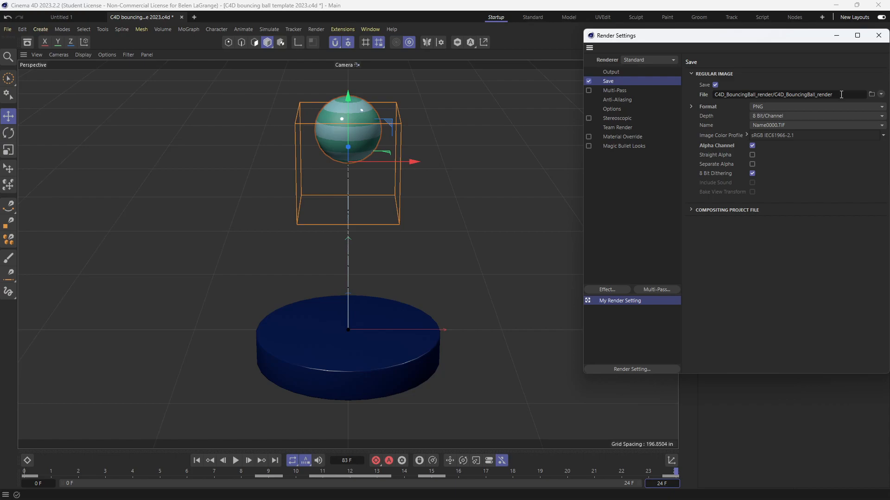
click(841, 94)
key(BackSpace)
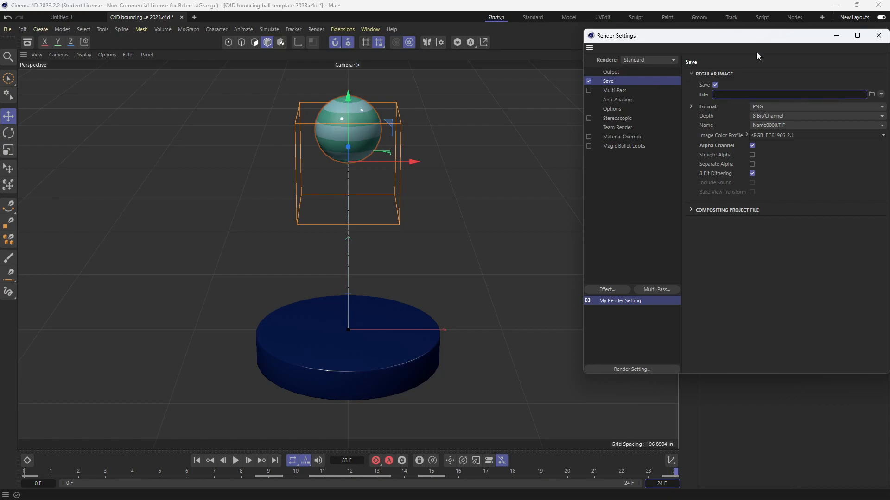
Render the animation to the Picture Viewer without saving, and dismiss the viewer while letting the render continue
click(879, 36)
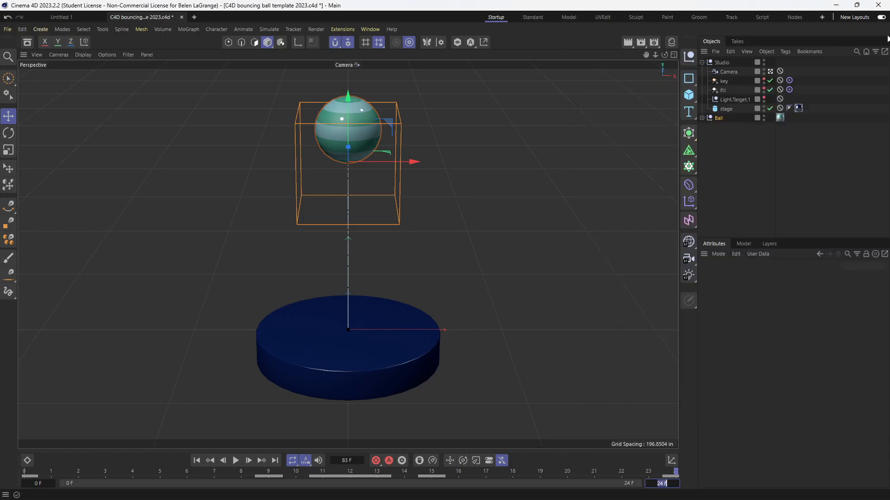
click(642, 42)
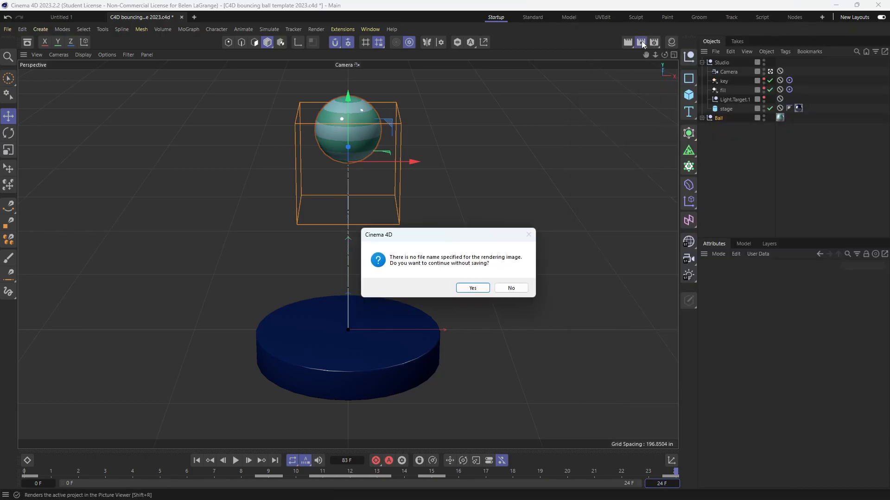
click(473, 288)
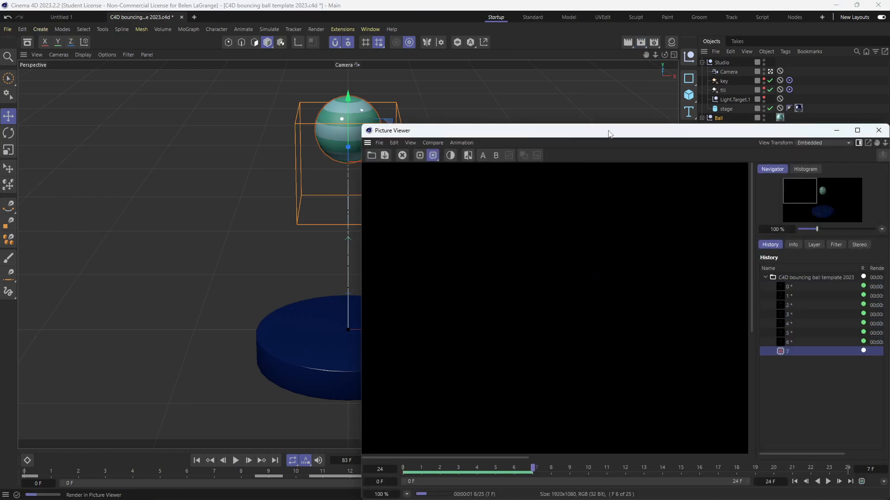
drag(608, 131, 582, 89)
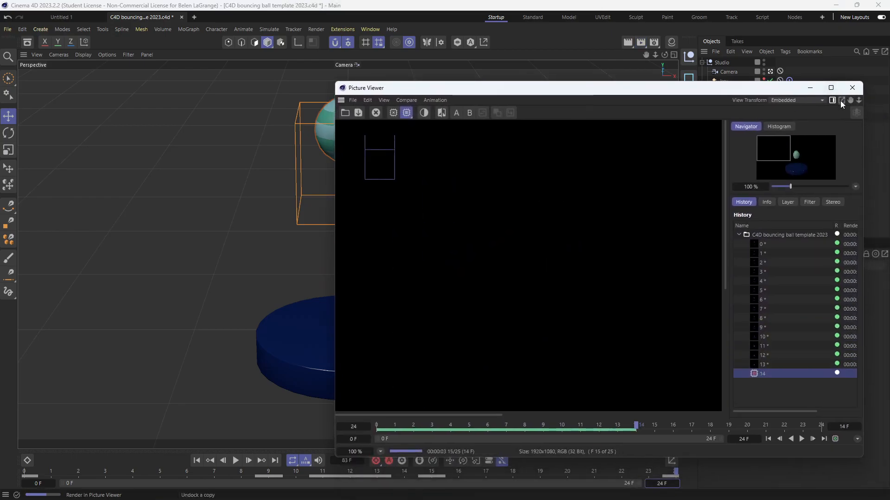
click(851, 91)
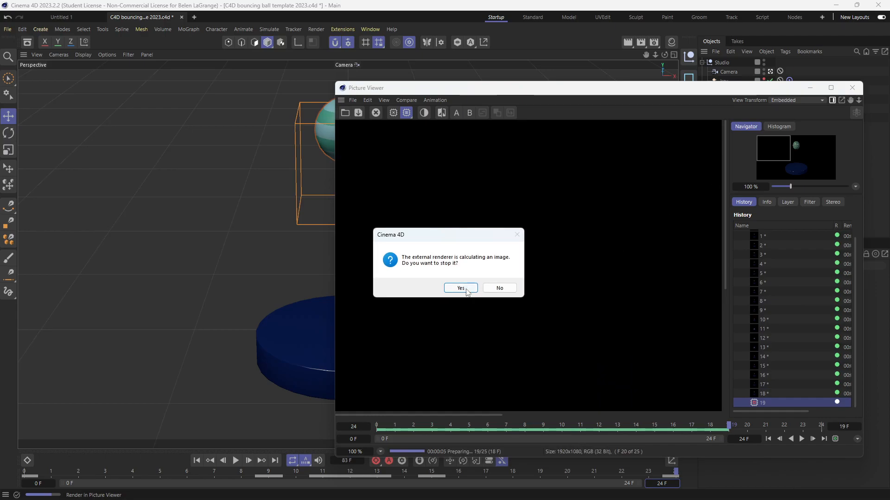
click(498, 288)
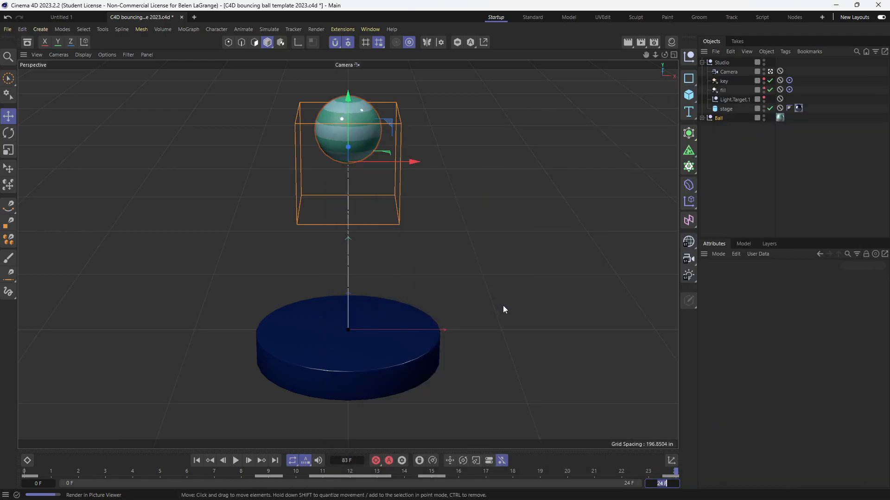
Render the animation again without saving and zoom the Picture Viewer out to 50 % to show the whole frame
click(641, 42)
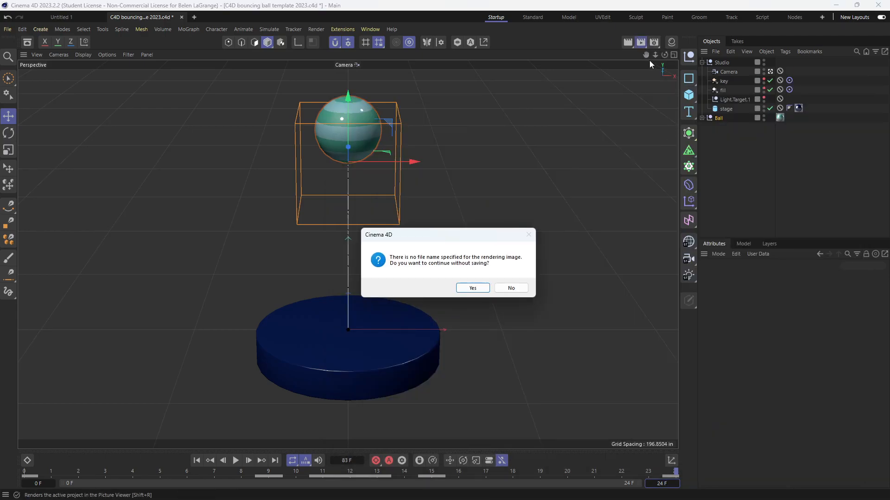
click(479, 287)
scroll(483, 280, down, 2)
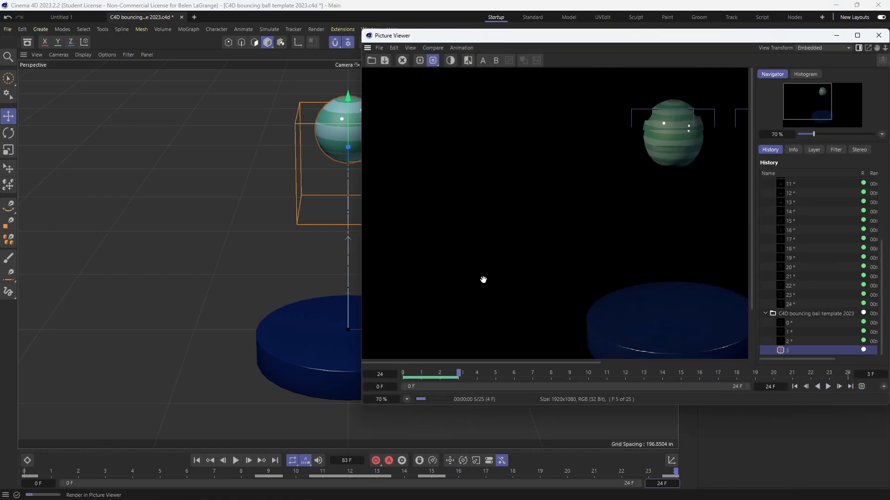
drag(555, 274, 523, 276)
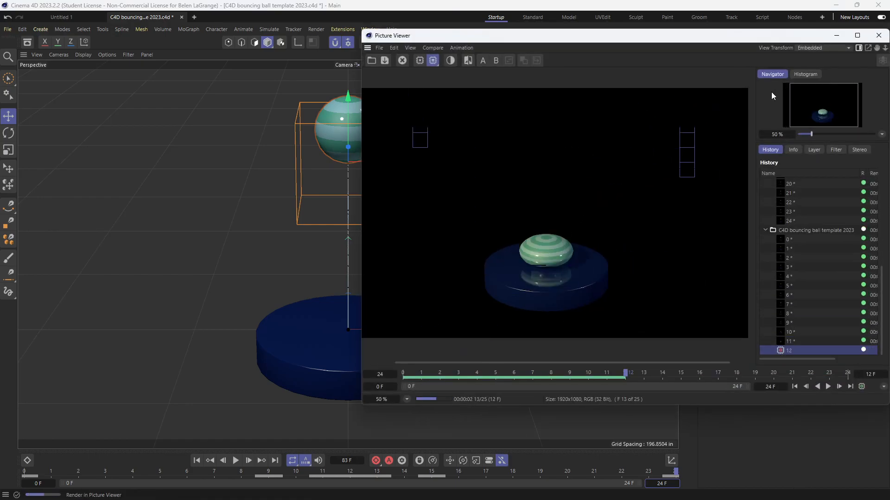
drag(762, 40, 583, 115)
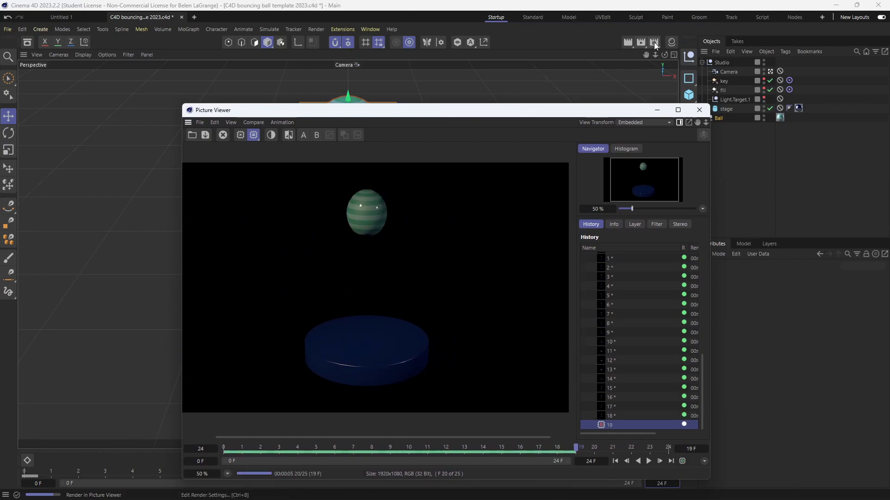
Set the renderer to Viewport Renderer and render the animation to the Picture Viewer without saving
click(654, 42)
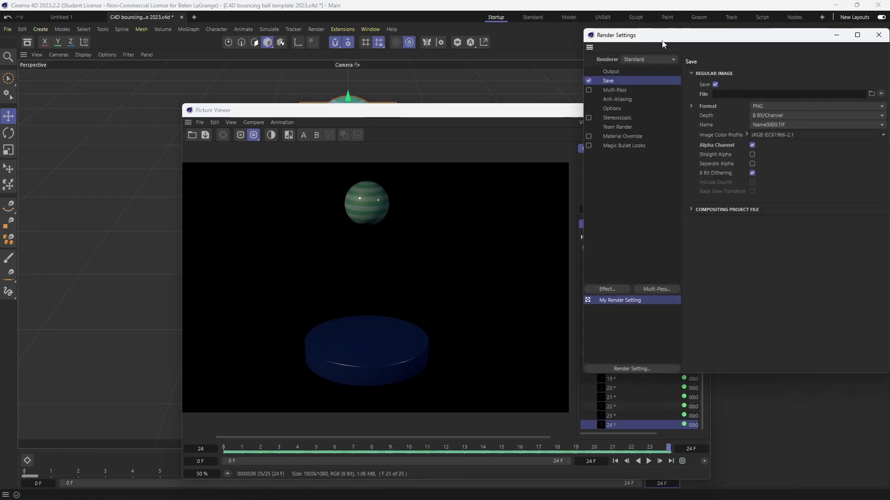
click(877, 37)
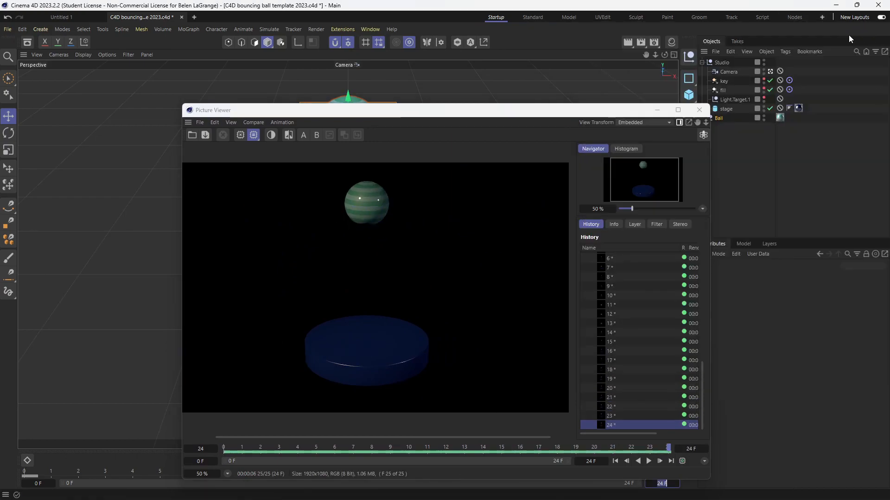
click(656, 41)
click(665, 71)
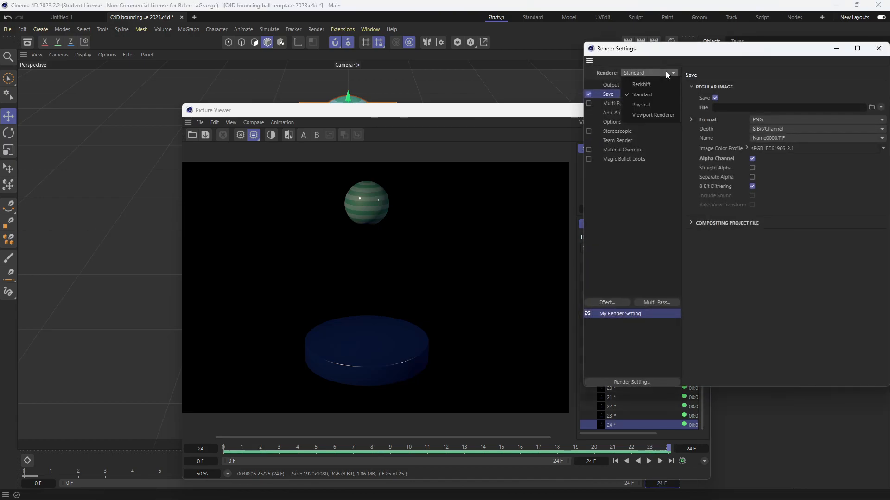
click(655, 113)
click(877, 49)
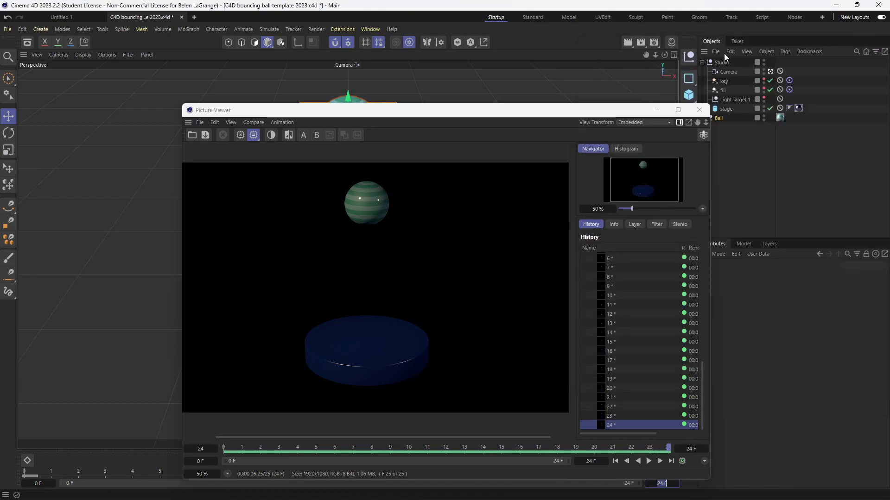
click(641, 42)
click(468, 287)
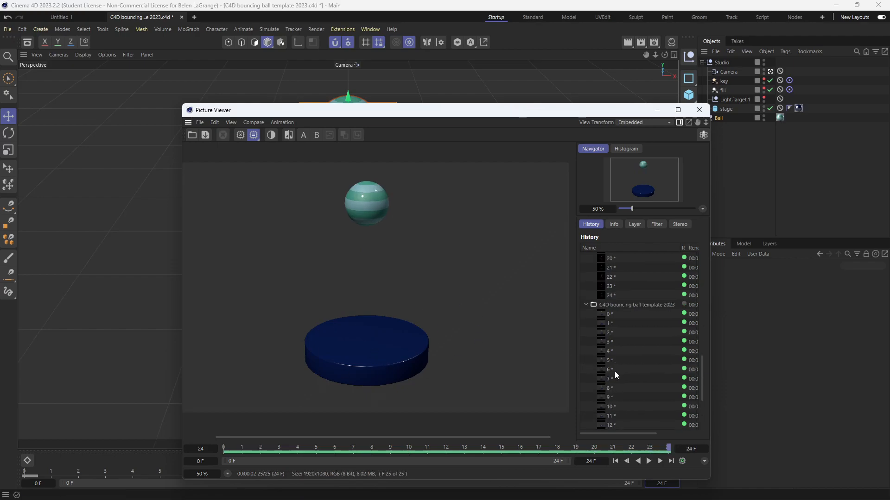
Compare the last frame of the Standard render with frame 0 of the Viewport Renderer pass, and close the Picture Viewer
scroll(632, 394, up, 2)
scroll(632, 393, up, 1)
click(613, 350)
click(613, 369)
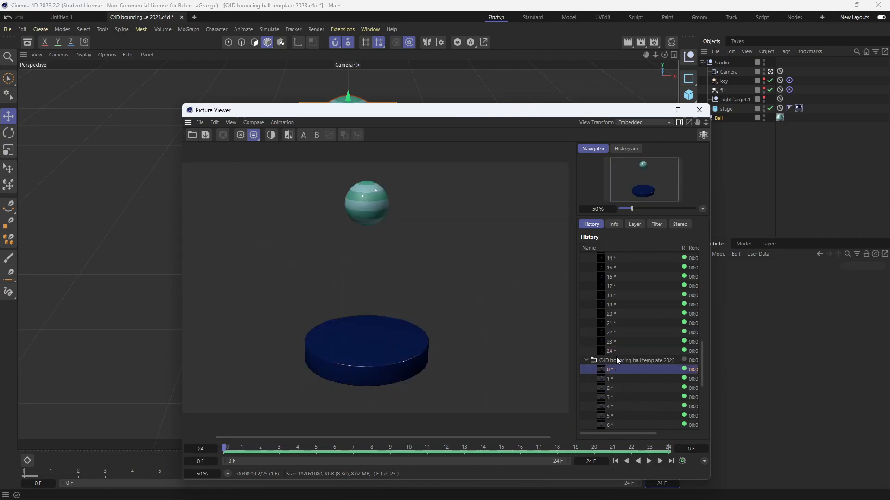
click(616, 352)
click(616, 369)
click(617, 350)
click(617, 368)
click(616, 351)
click(618, 370)
click(602, 351)
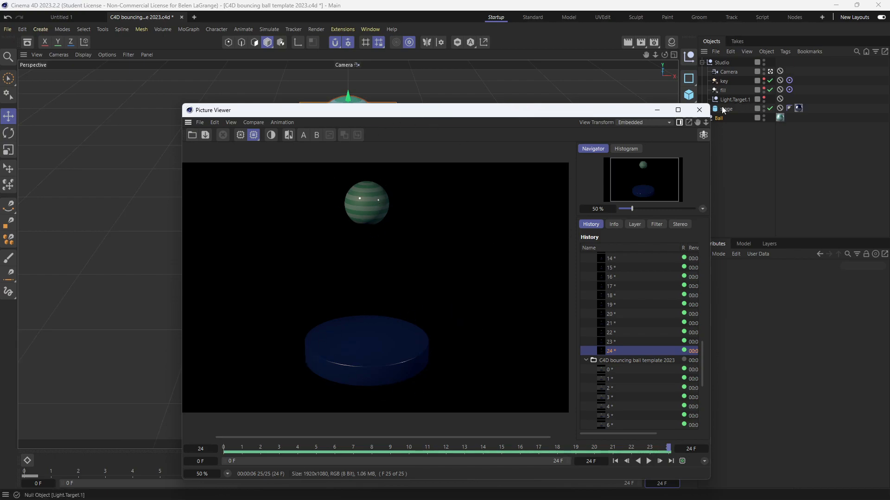
click(703, 110)
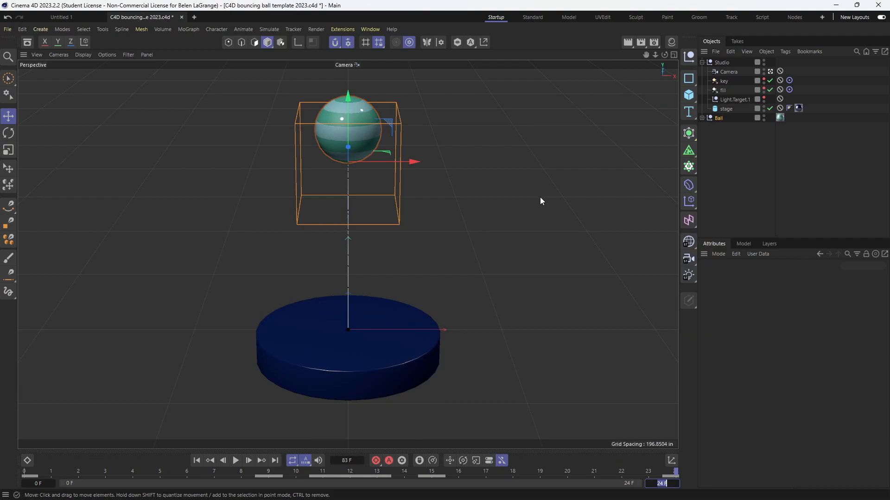
Turn on the interactive render region and extend its height to cover the ball and the whole stage
drag(625, 43, 646, 110)
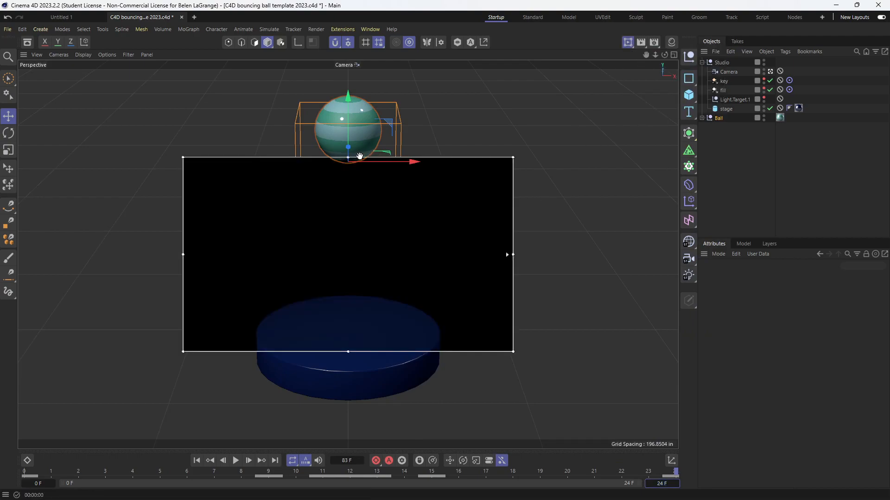
drag(347, 157, 347, 72)
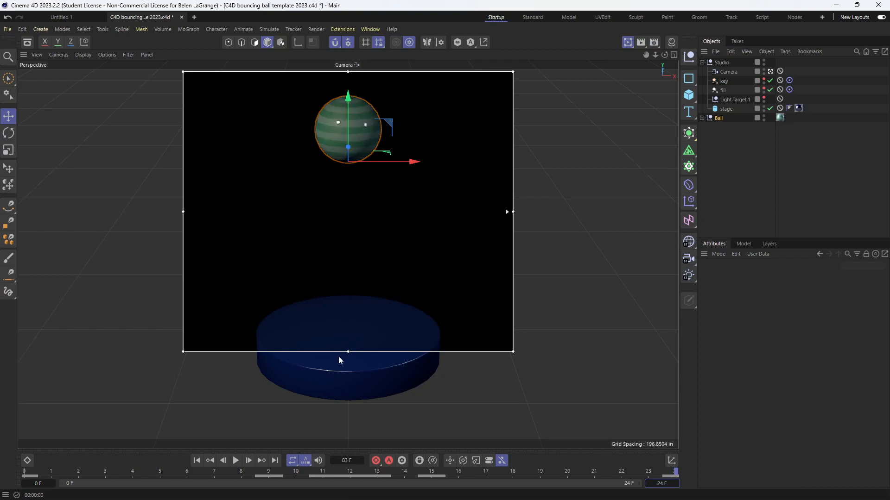
drag(348, 352, 348, 413)
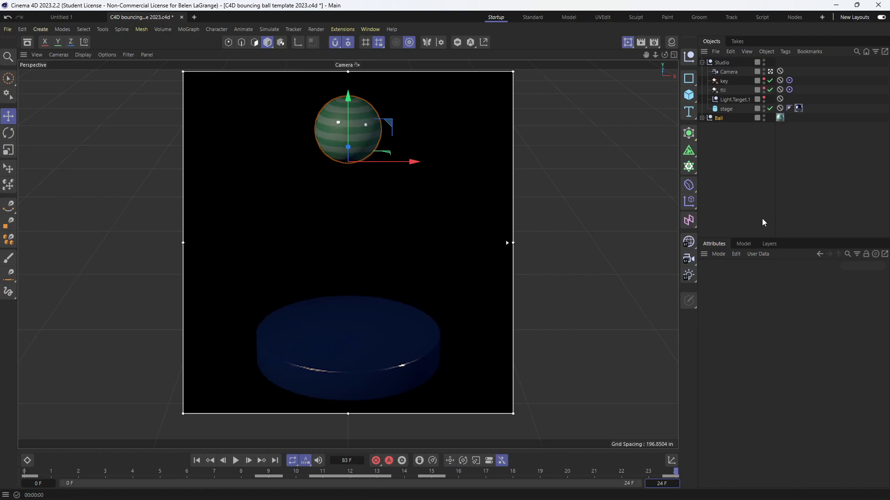
Add an omni light, enable its Ambient Illumination, and set its intensity to 45 %
click(693, 278)
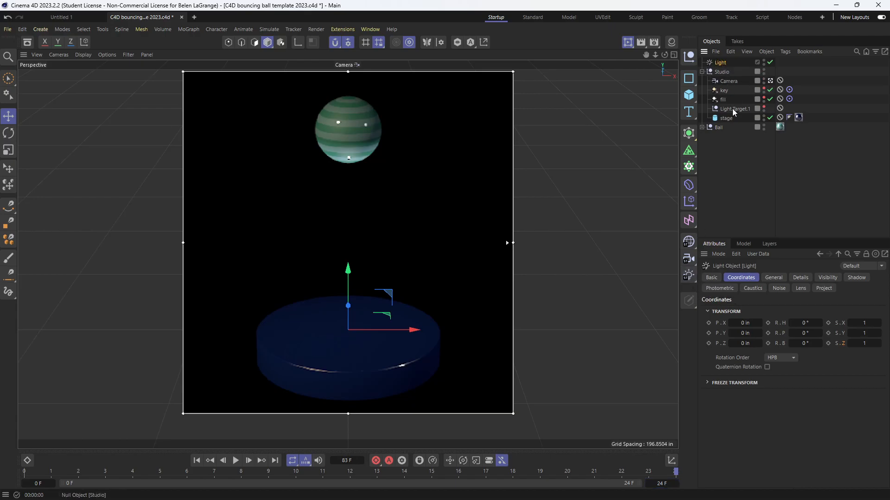
click(773, 277)
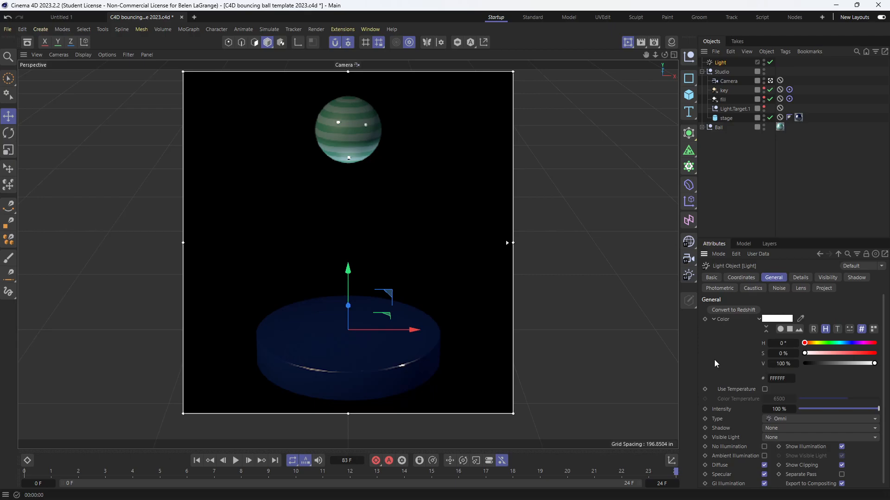
click(764, 456)
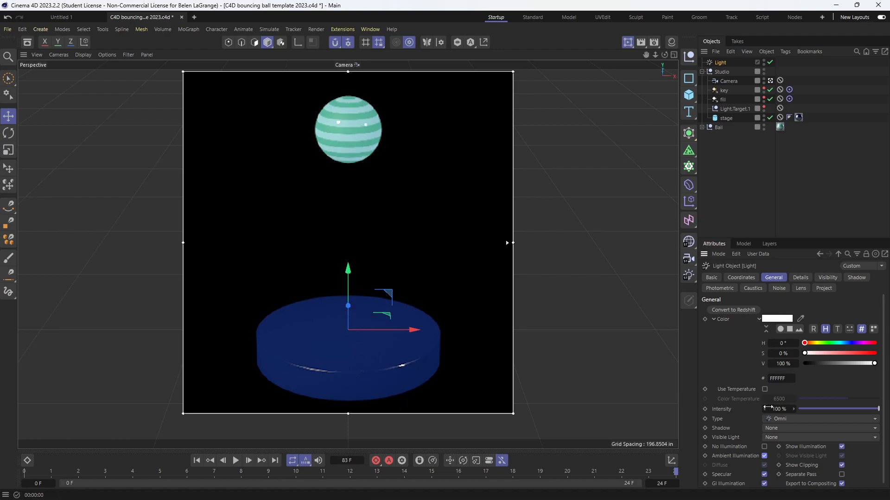
drag(780, 409, 846, 409)
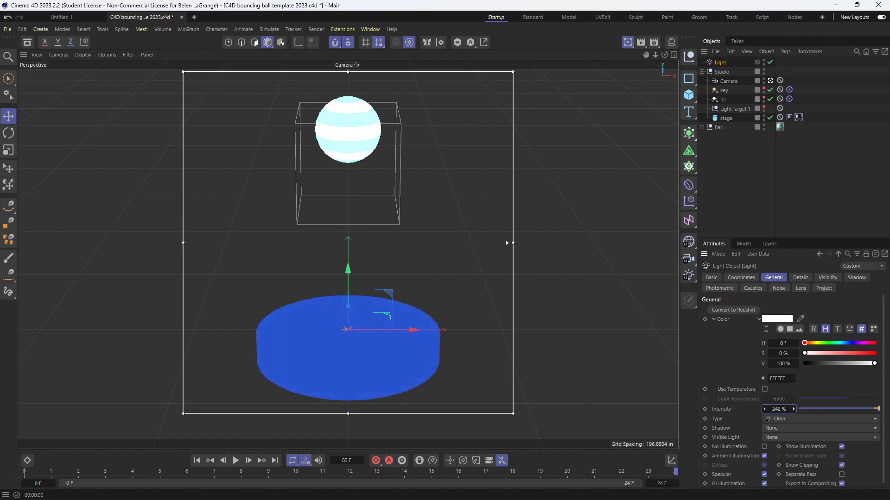
click(808, 410)
drag(808, 410, 836, 413)
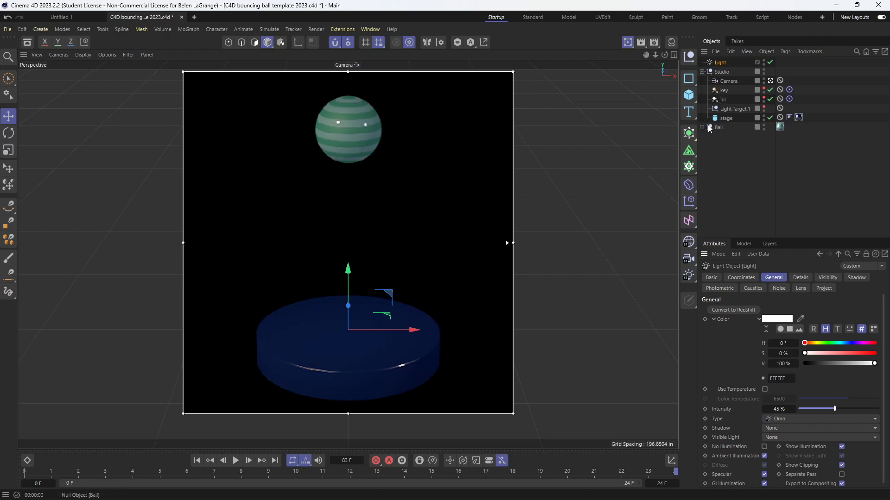
Set Tiles V to 2 on the Ball's material tag and clear the selection
click(780, 126)
click(776, 447)
text(2)
key(Return)
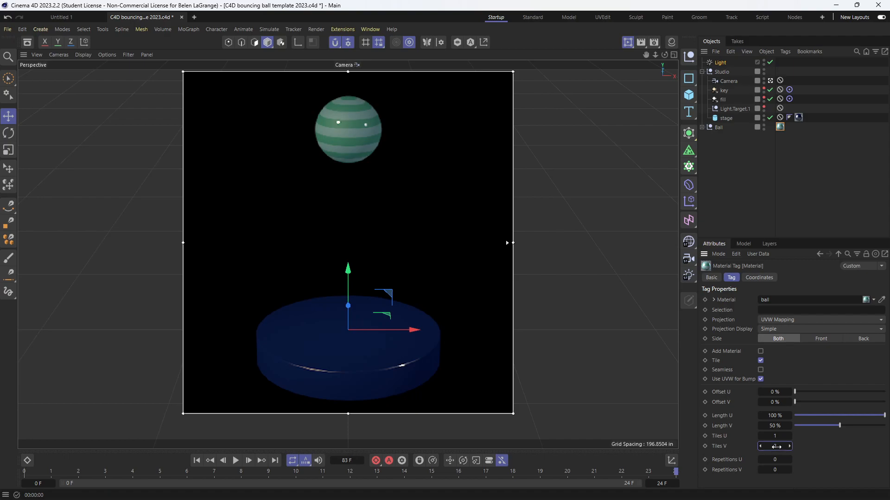
click(433, 89)
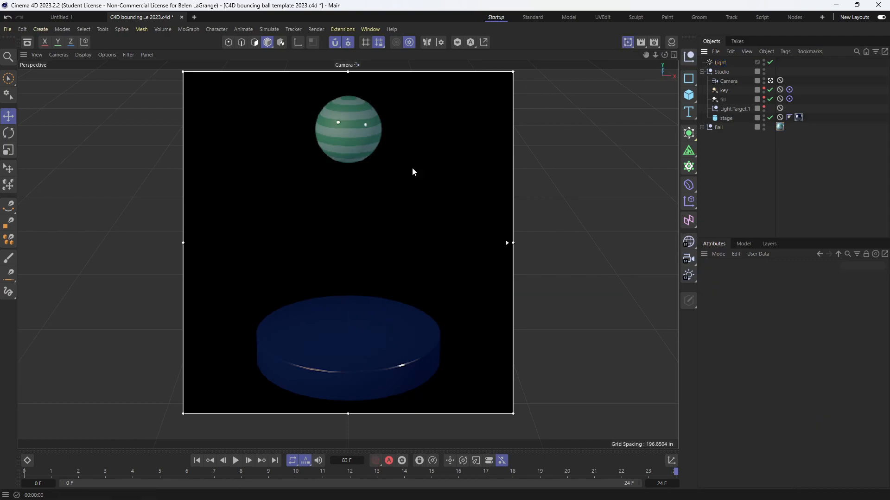
Shrink the interactive render region's sides and upper edge to fit more closely around the ball and stage
drag(183, 242, 267, 242)
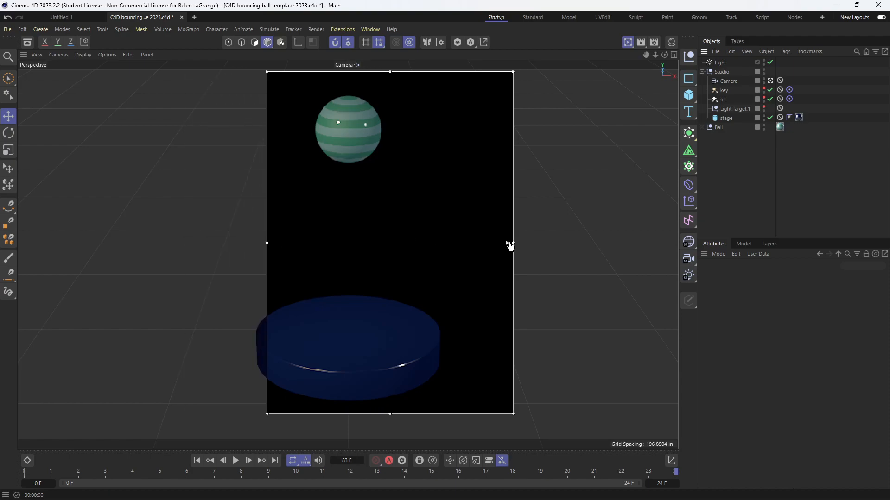
drag(511, 242, 445, 245)
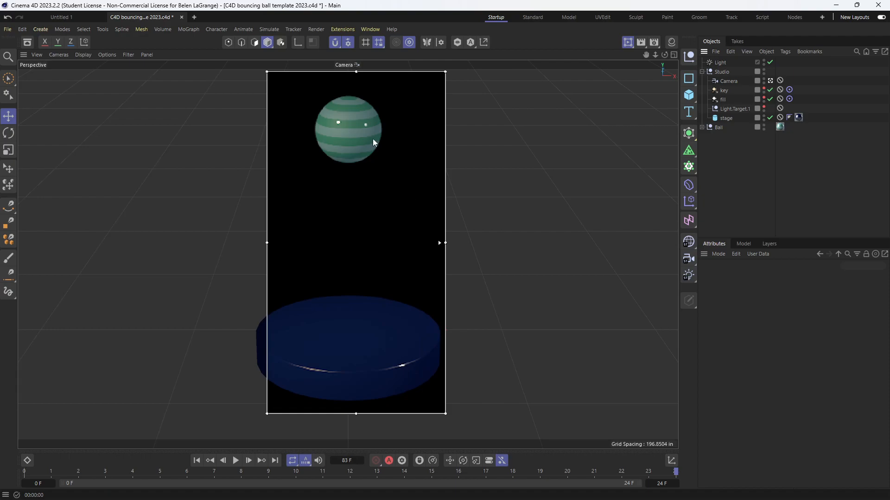
drag(356, 71, 356, 82)
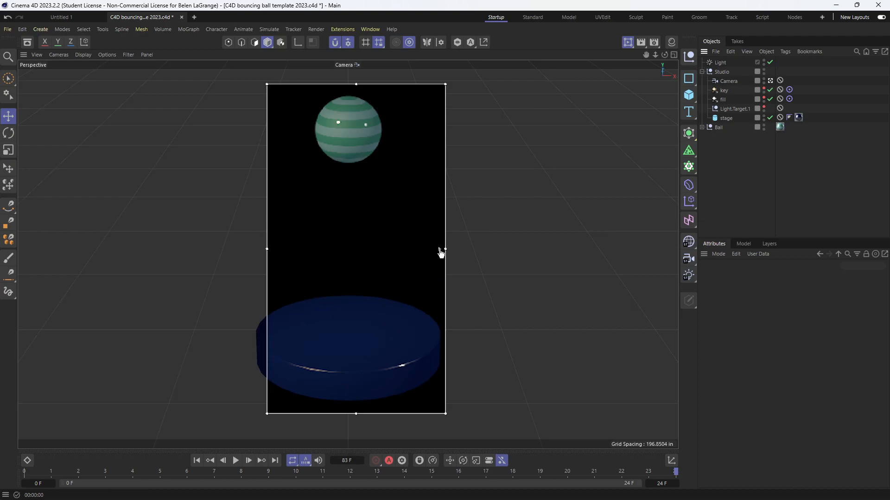
Try the interactive render region's lowest and highest quality levels, and set its quality to an intermediate level
drag(440, 253, 438, 427)
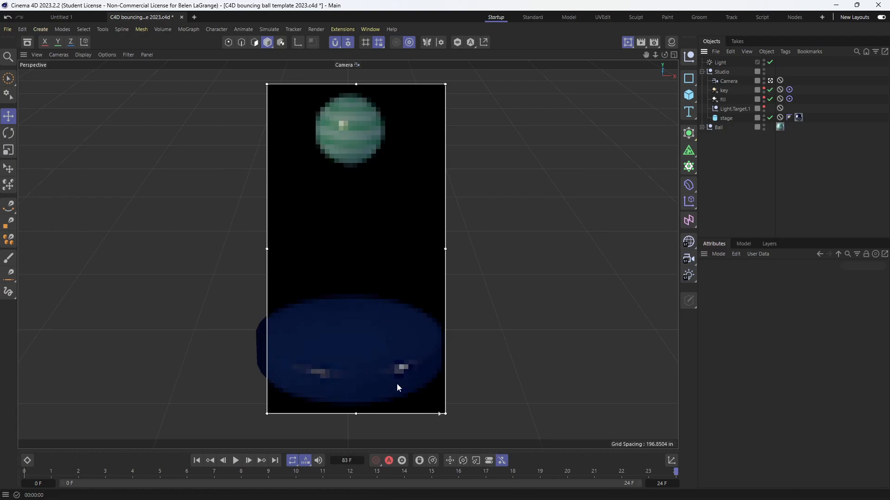
drag(439, 417, 425, 89)
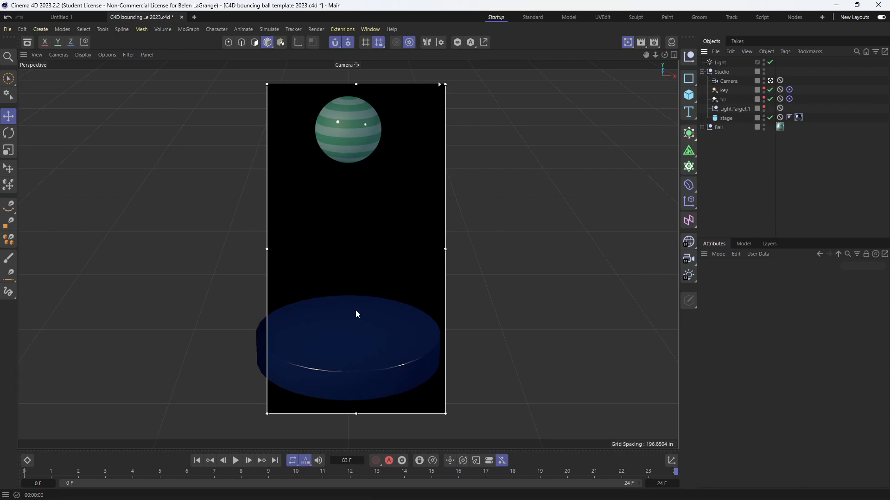
drag(440, 87, 440, 212)
Turn off the interactive render region and disable the added Light object
click(627, 43)
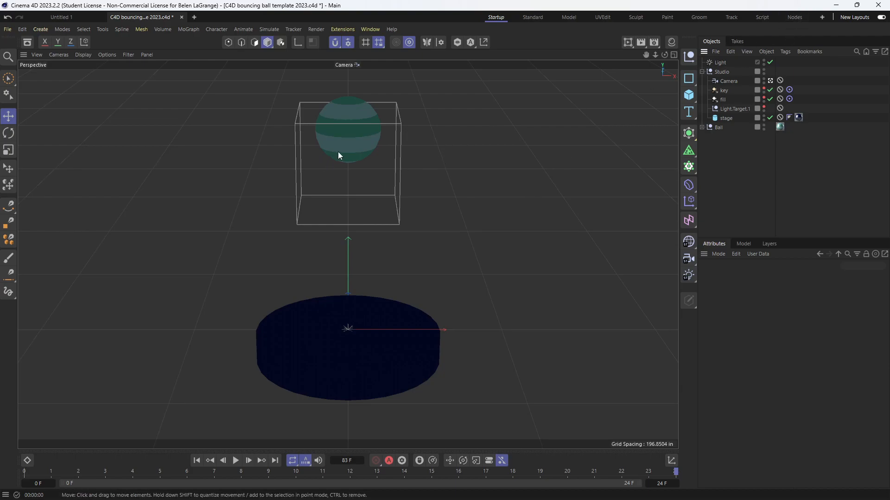
click(770, 63)
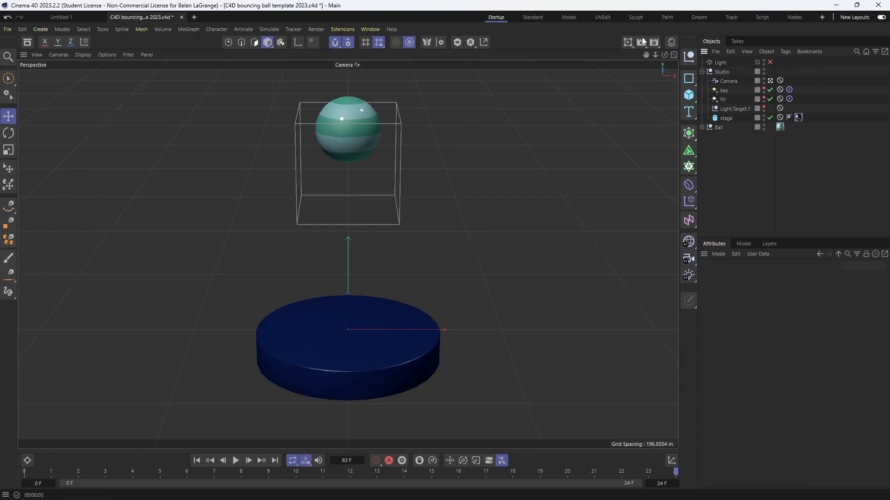
Set the regular image save path in the render settings to C4D_BouncingBall_render/C4D_BouncingBall_render, then close the settings
click(654, 42)
click(722, 94)
text(C4D_BouncingBall_render/C4D_BouncingBall_render)
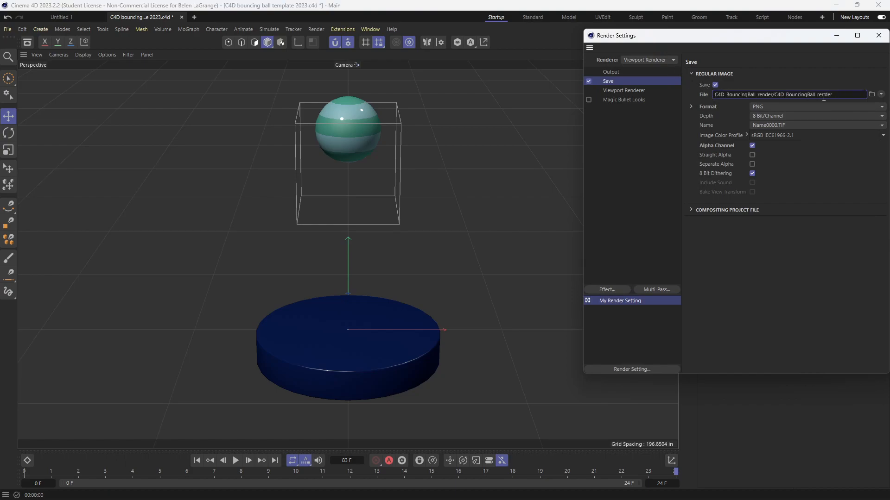
drag(715, 94, 832, 94)
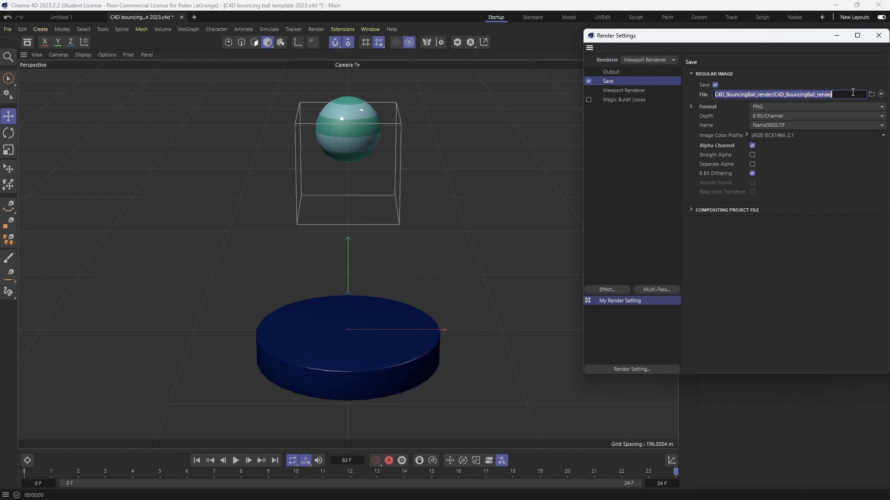
click(845, 81)
drag(717, 96, 832, 94)
click(844, 82)
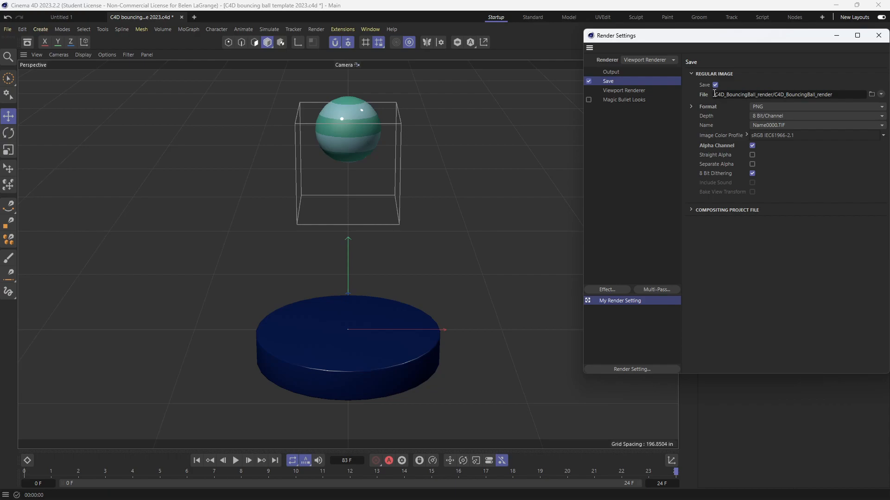
drag(714, 94, 773, 94)
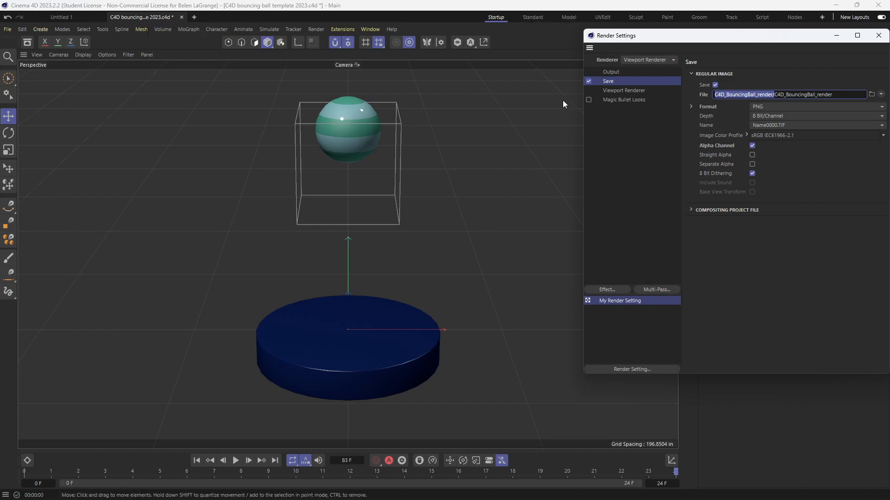
drag(777, 92, 842, 90)
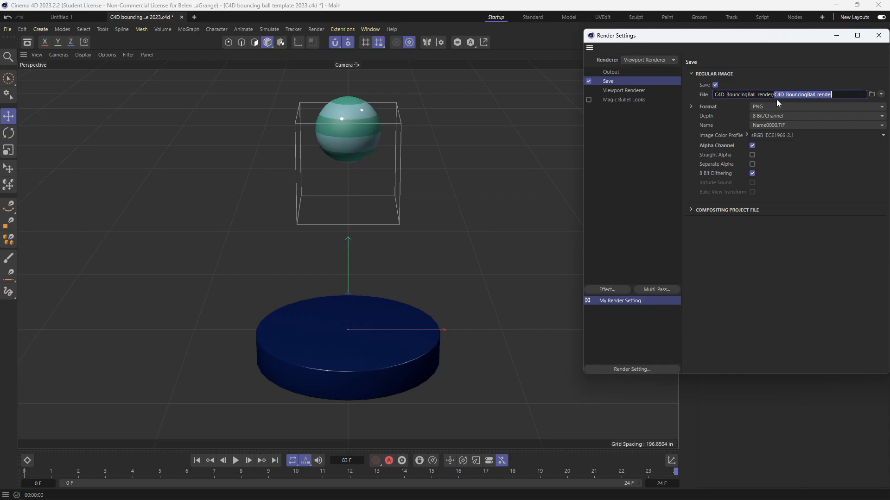
click(878, 37)
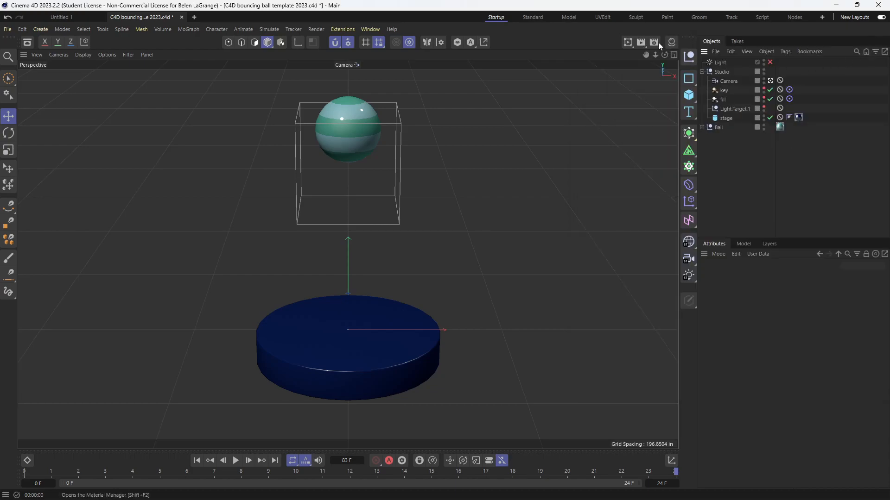
Render the animation frames to the Picture Viewer and close the viewer
click(654, 42)
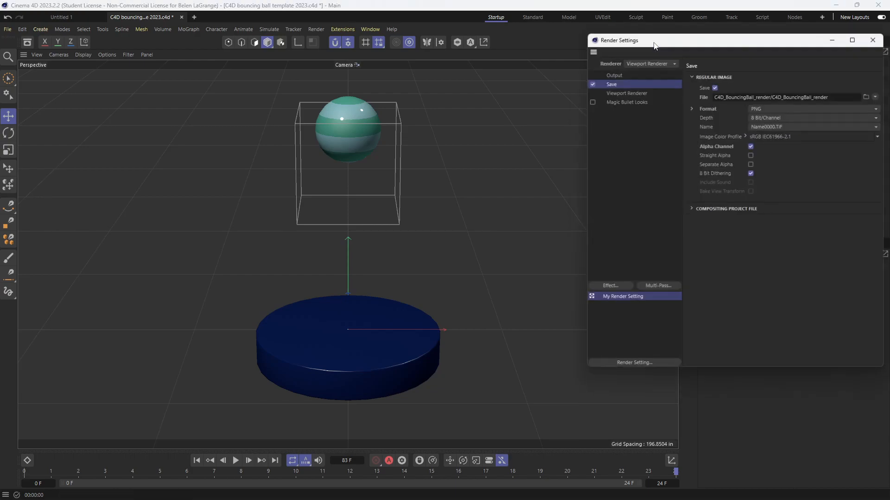
click(879, 35)
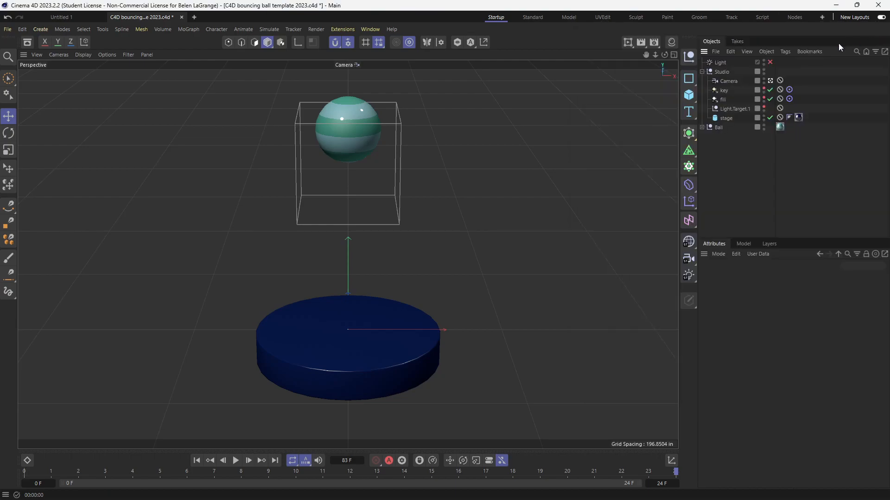
click(641, 44)
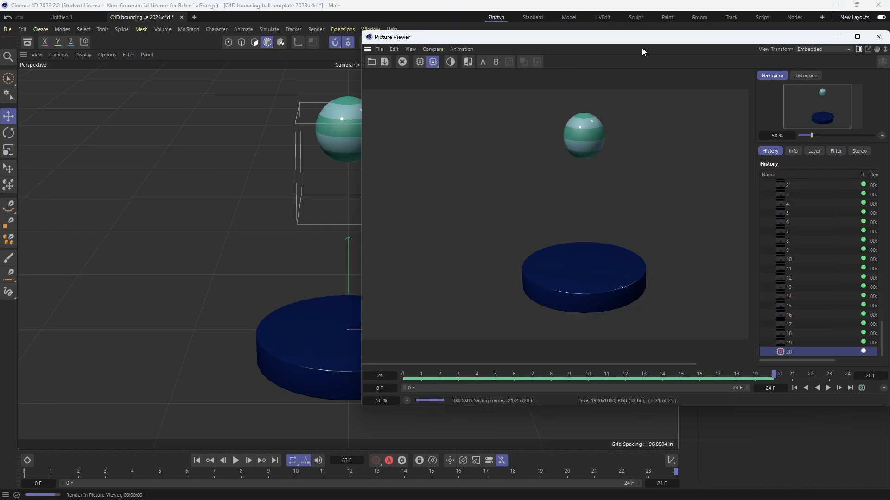
click(878, 36)
Switch to After Effects, look at the C4D_BouncingBall_render folder in File Explorer, and bring up the project's footage list
mouse_move(665, 490)
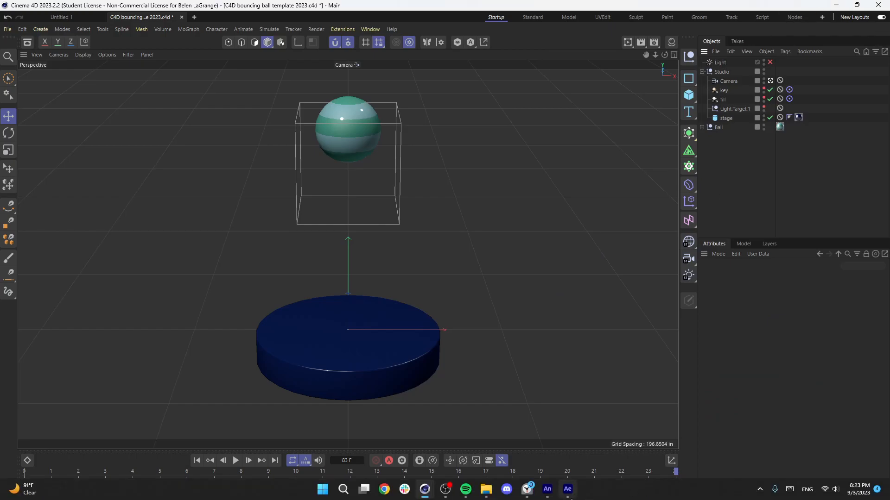
click(567, 489)
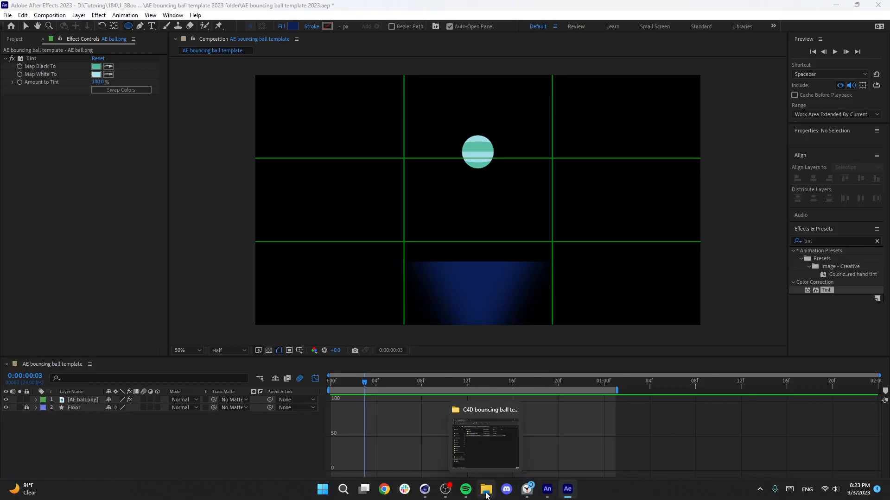
click(485, 489)
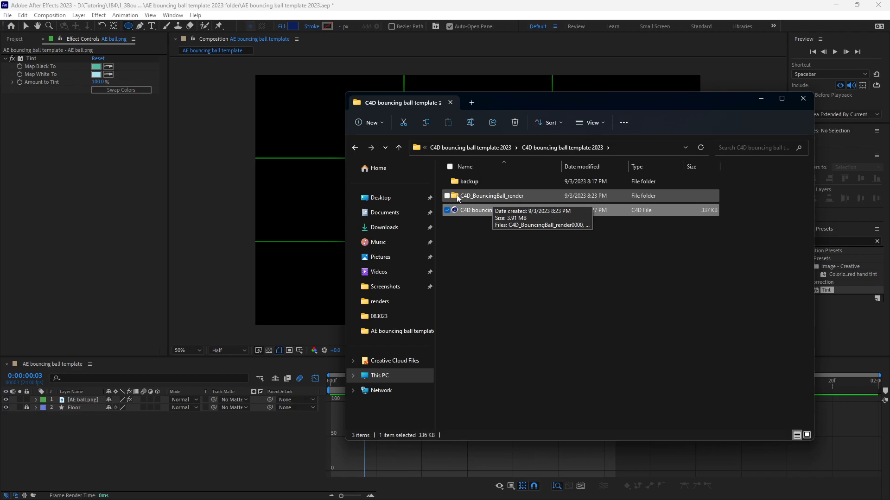
click(18, 41)
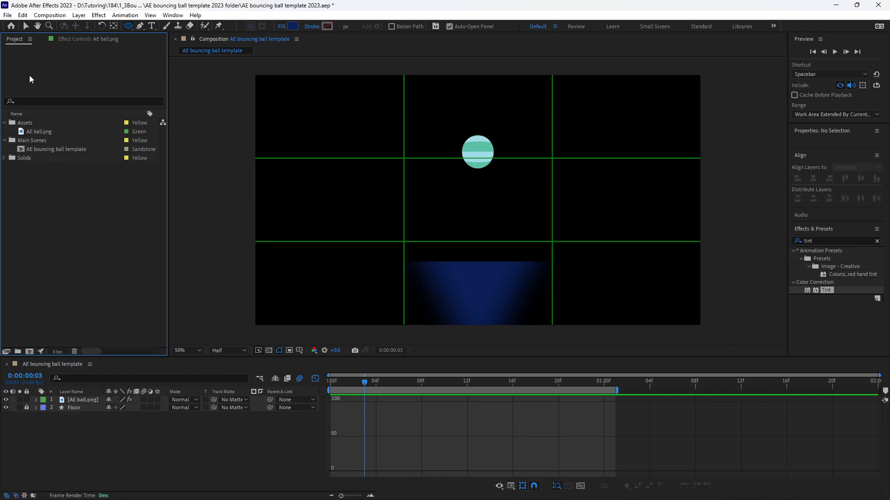
Start a footage file import and browse through Tutoring, 184, 1_3Bounce_balls and C4D bouncing ball template 2023 to C4D_BouncingBall_render
click(8, 15)
mouse_move(37, 147)
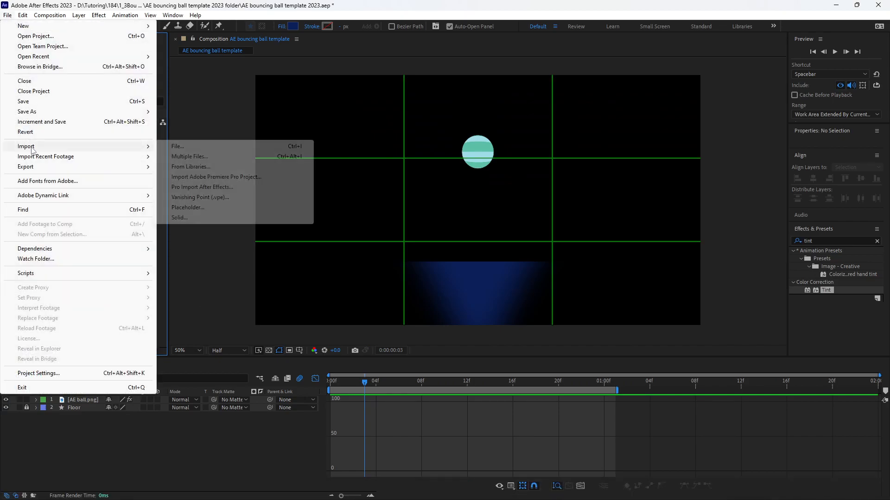
click(226, 147)
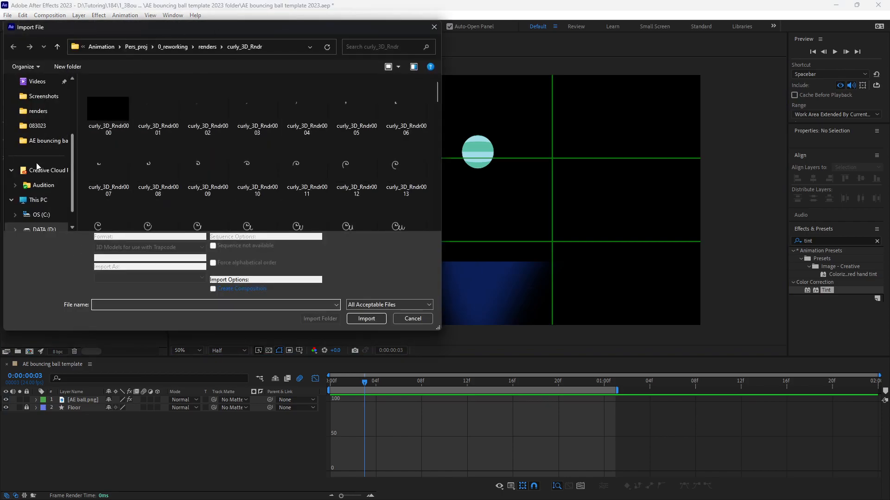
scroll(38, 153, down, 1)
click(44, 199)
scroll(126, 172, down, 1)
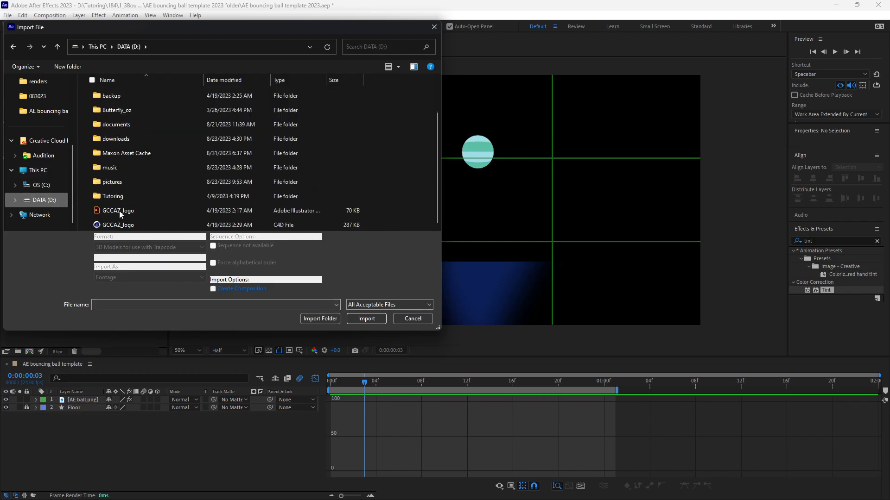
double_click(123, 197)
double_click(126, 93)
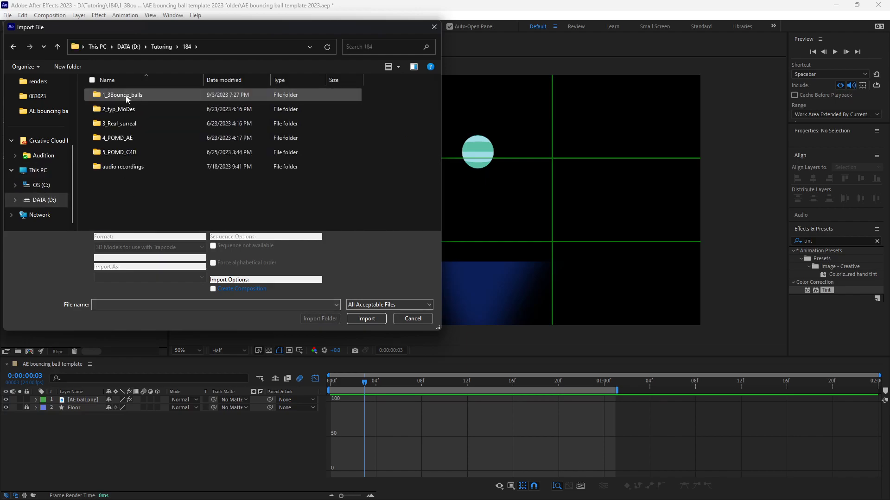
double_click(131, 94)
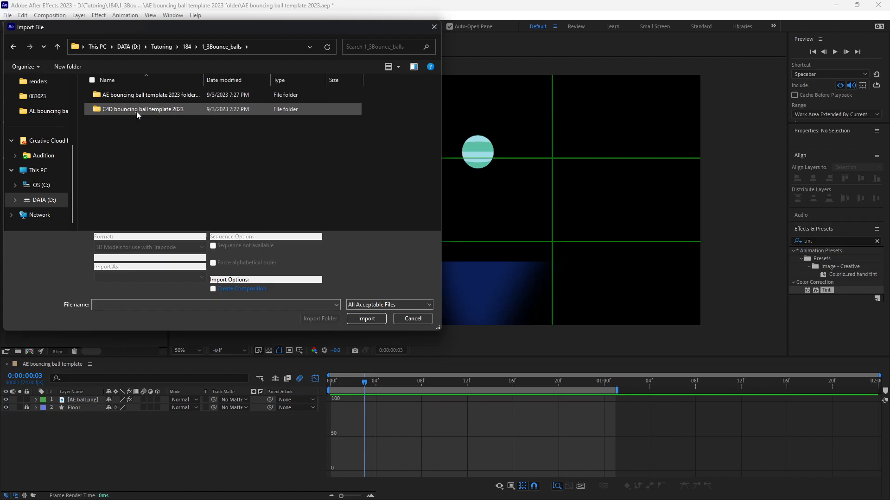
double_click(136, 112)
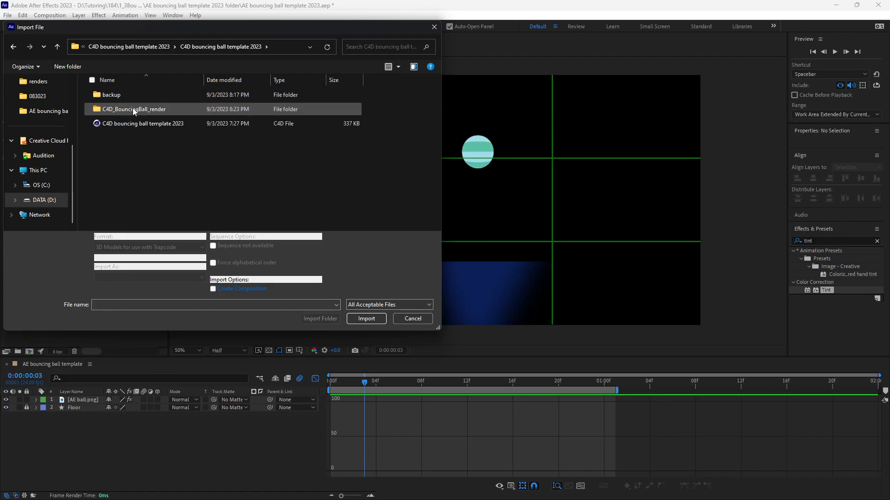
double_click(131, 107)
Select C4D_BouncingBall_render0009 for import as a PNG Sequence, and cancel the import
click(119, 105)
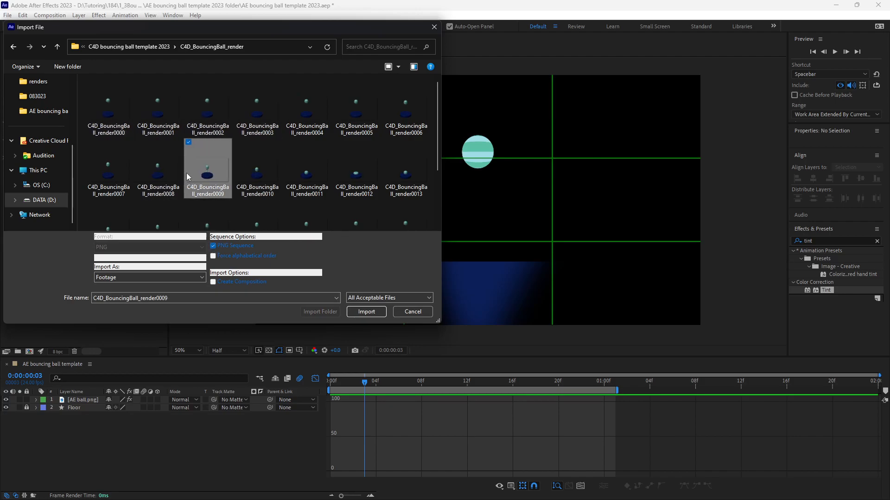
click(157, 171)
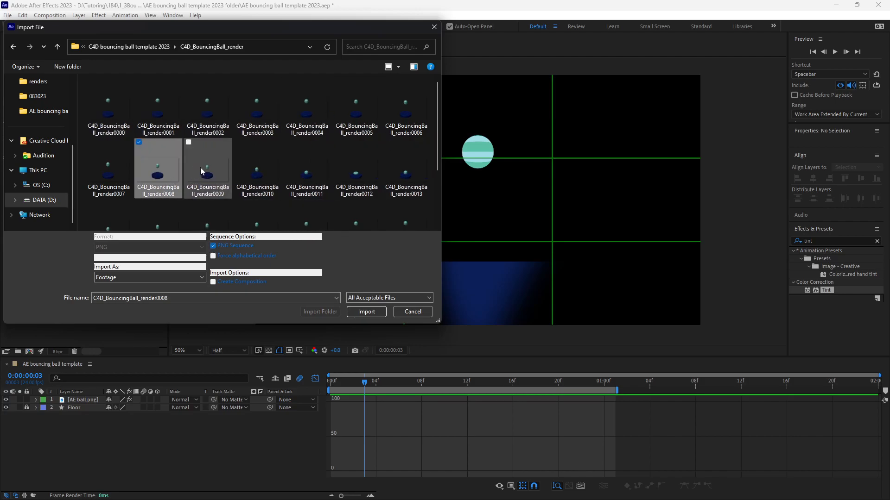
click(209, 171)
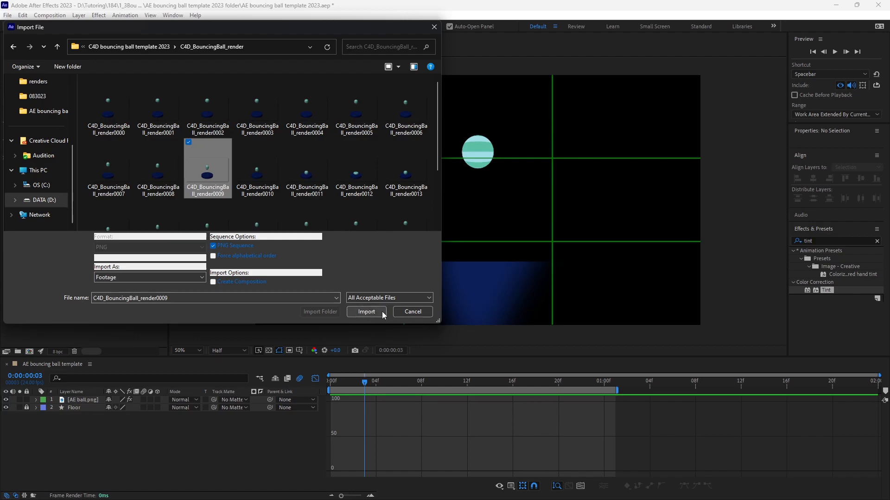
click(412, 312)
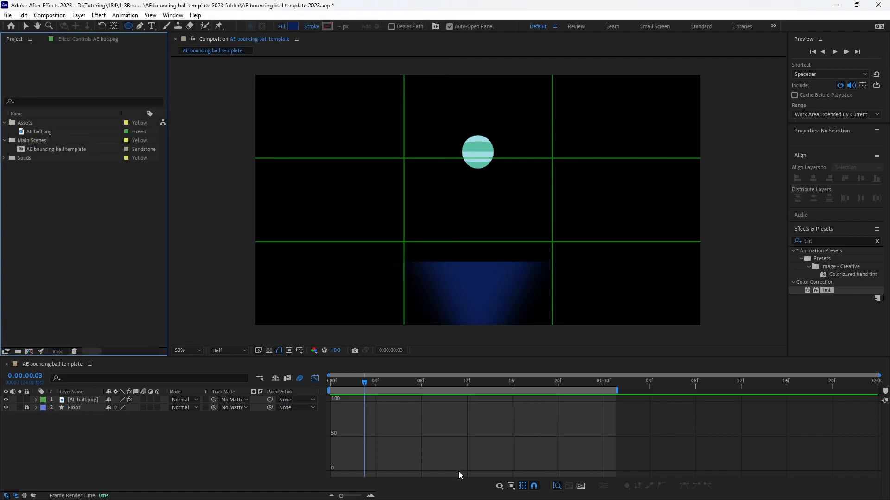
Import the C4D_BouncingBall_render folder from File Explorer into the After Effects project as an image sequence
click(483, 494)
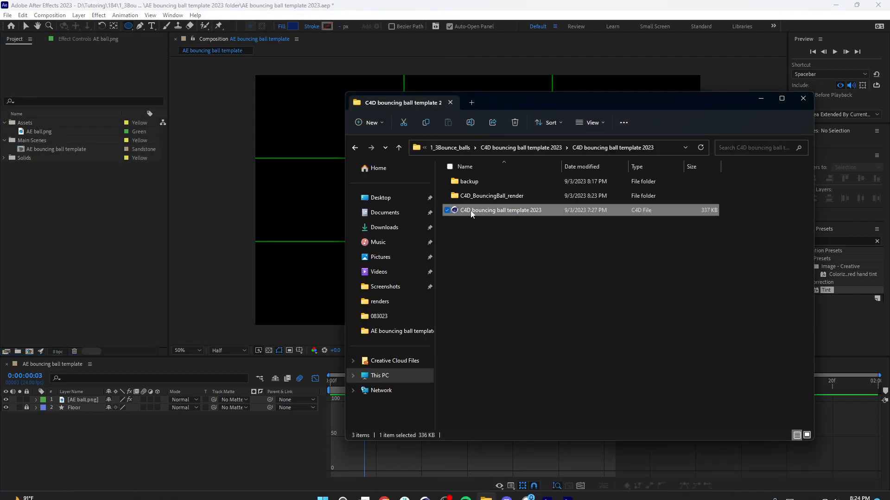
click(469, 195)
drag(469, 195, 90, 248)
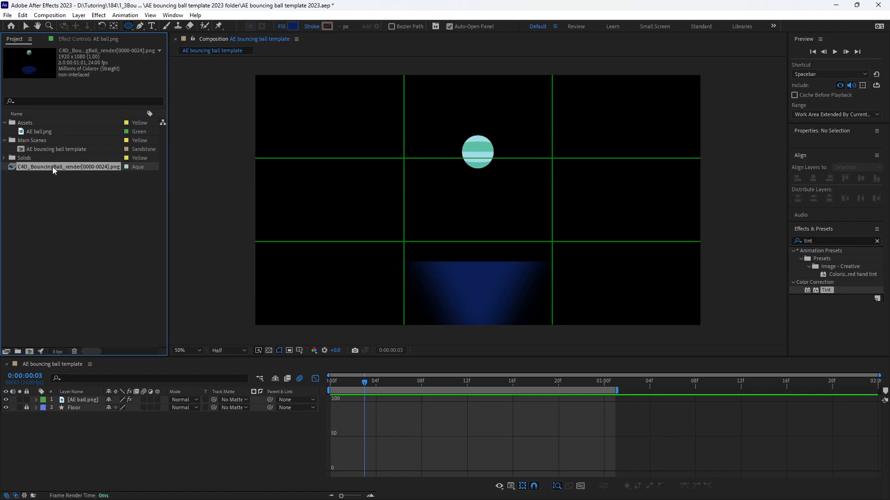
Check the assumed frame rate in the imported render sequence's main Interpret Footage settings and accept them
right_click(53, 169)
mouse_move(100, 237)
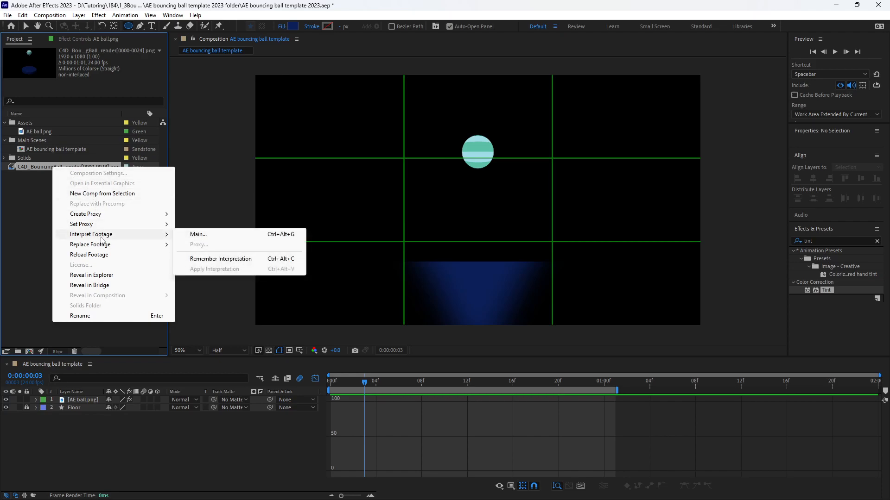
click(222, 234)
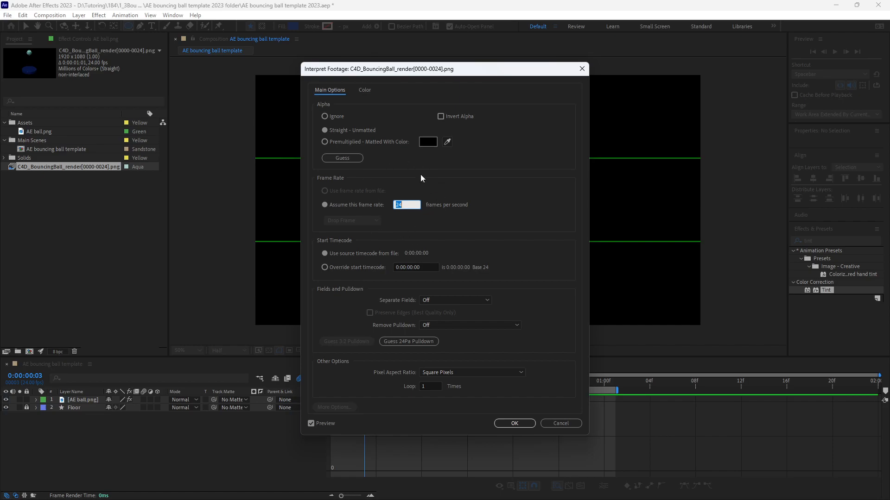
click(513, 423)
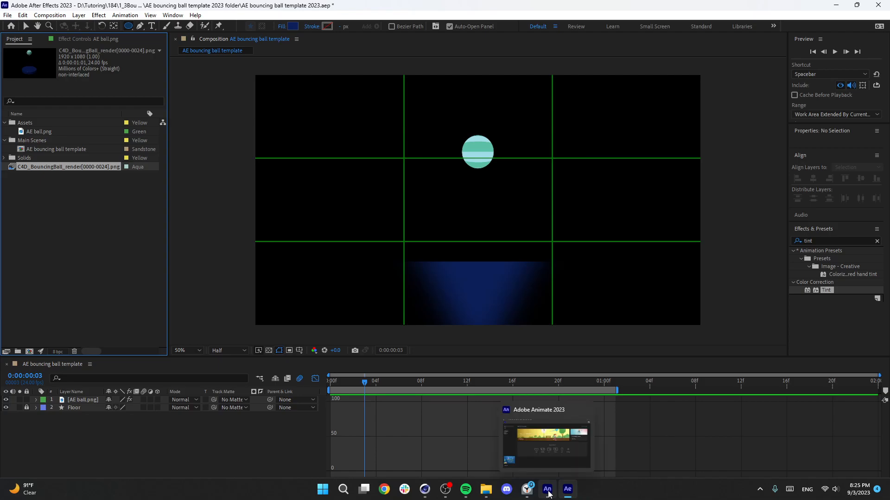
Switch to Adobe Animate and create a Full HD 1920 x 1080 ActionScript 3.0 document with a frame rate of 12
click(547, 490)
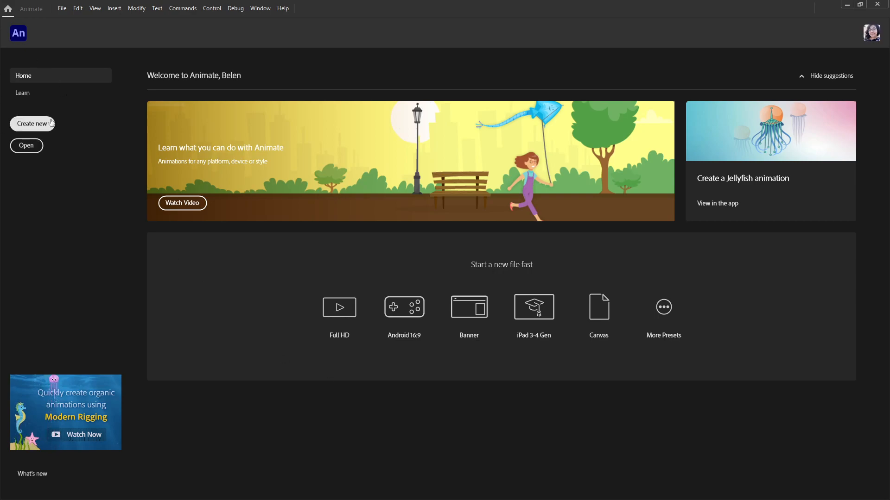
click(48, 127)
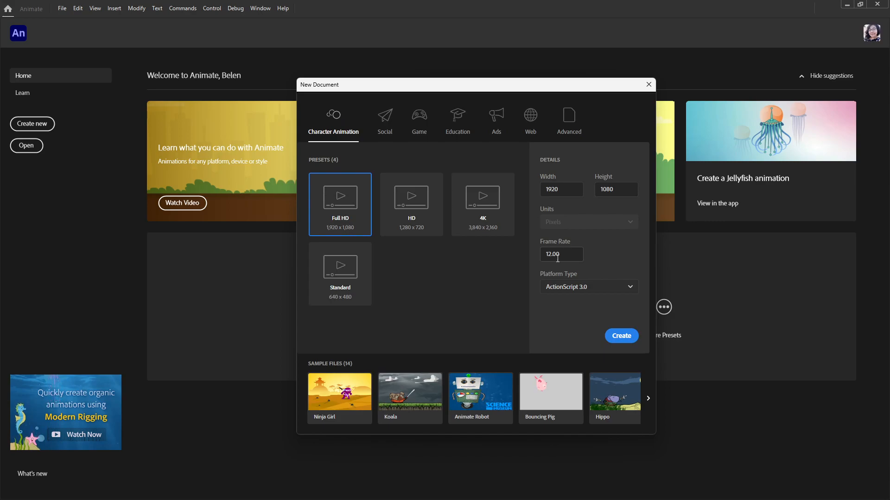
drag(560, 254, 532, 254)
text(12)
click(602, 254)
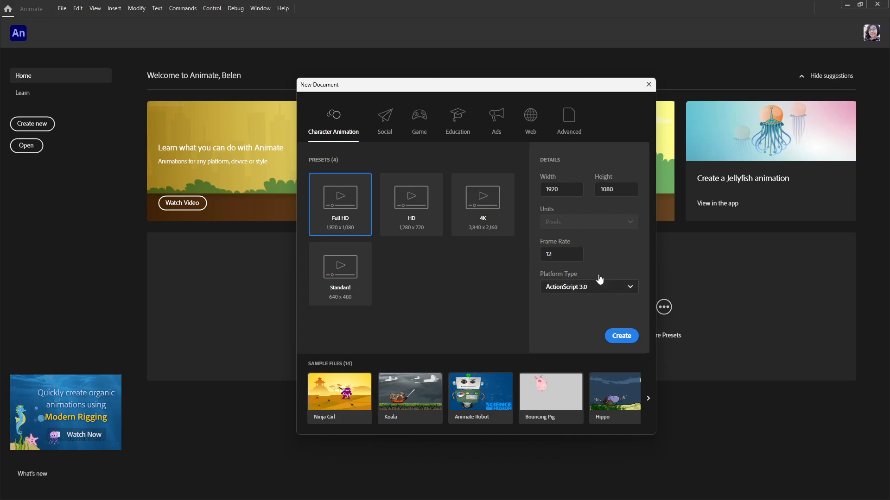
click(619, 337)
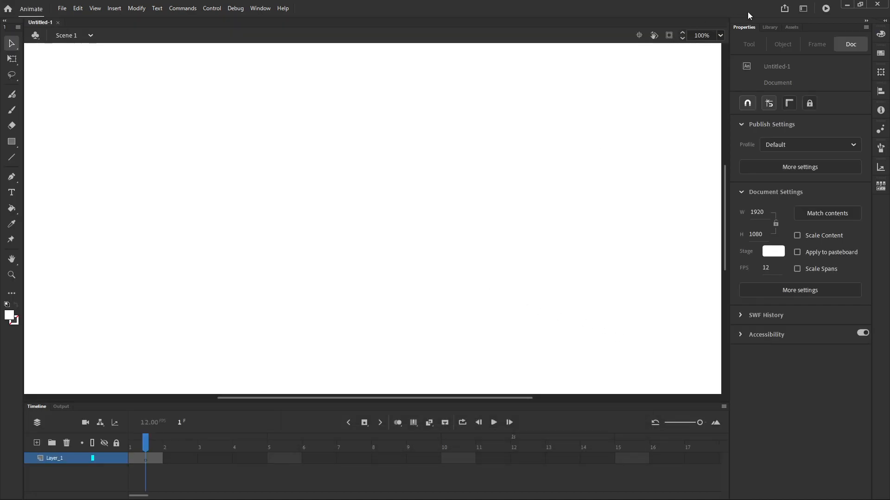
Fit the stage in the window, and zoom out to 56%
click(721, 36)
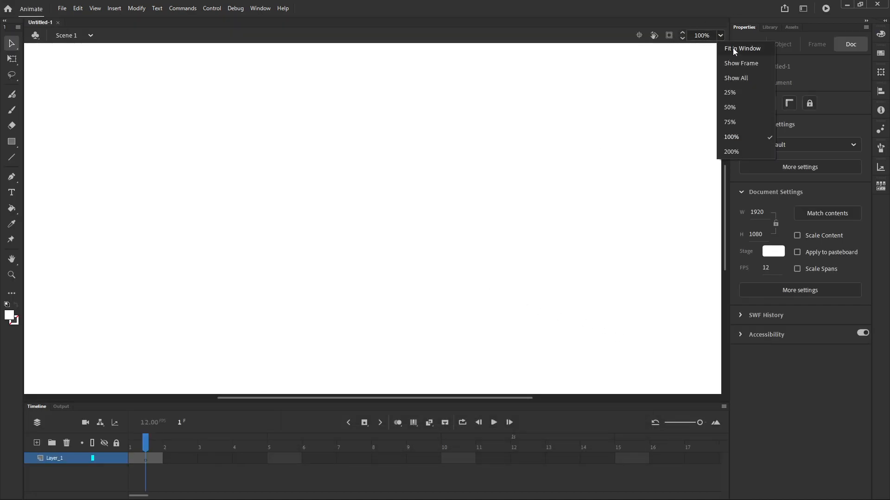
click(733, 48)
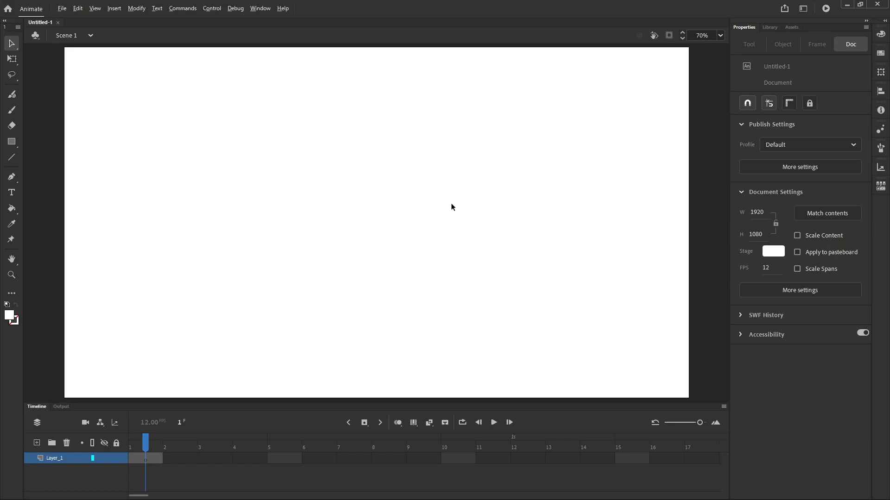
key(ctrl+minus)
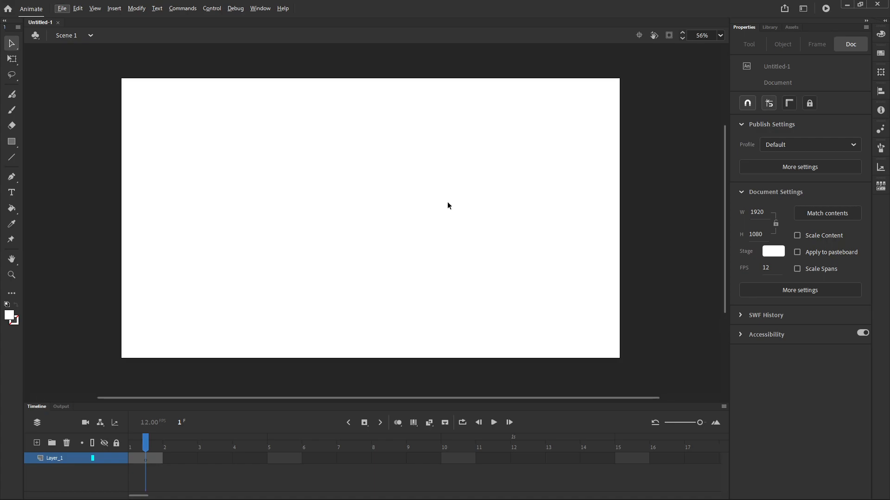
scroll(471, 223, up, 3)
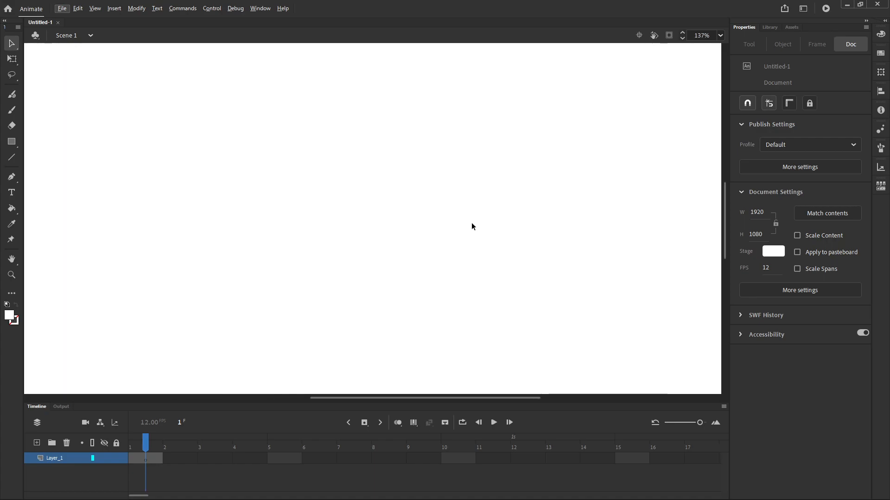
scroll(472, 223, down, 6)
scroll(471, 222, up, 2)
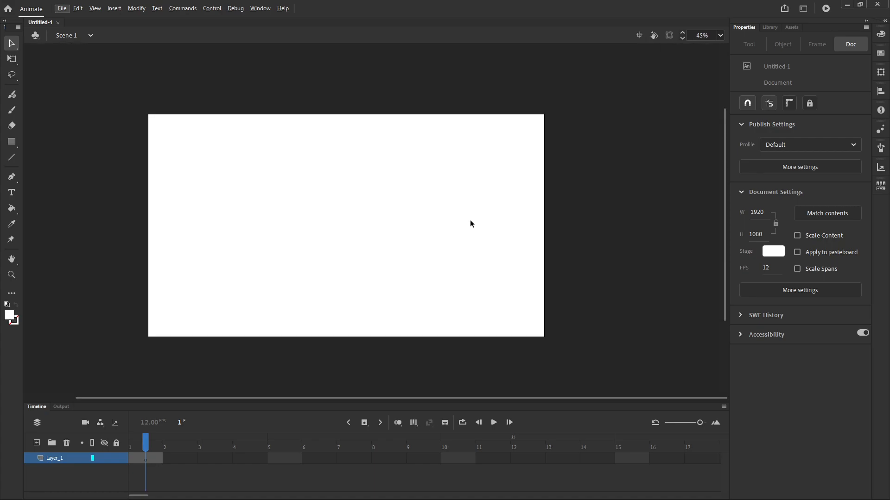
scroll(470, 222, up, 1)
drag(458, 224, 532, 214)
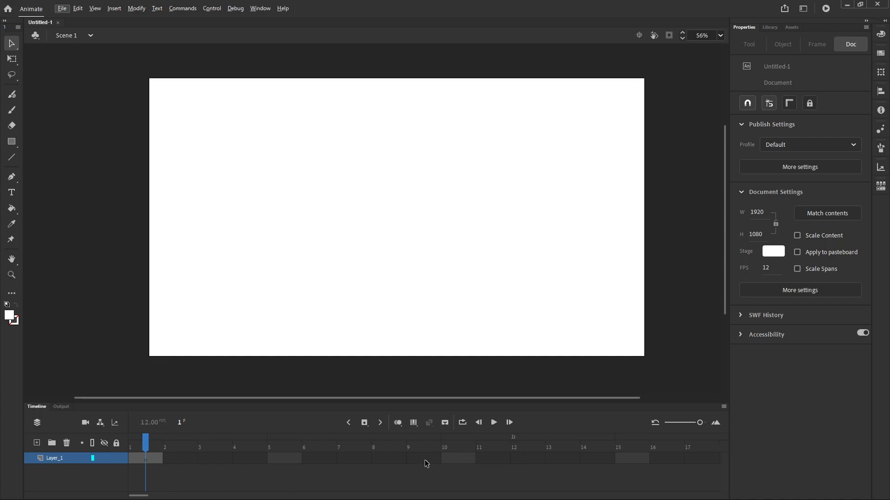
Extend Layer_1 to frame 13 by inserting frames, and add two new layers above it
drag(525, 462, 175, 461)
right_click(176, 461)
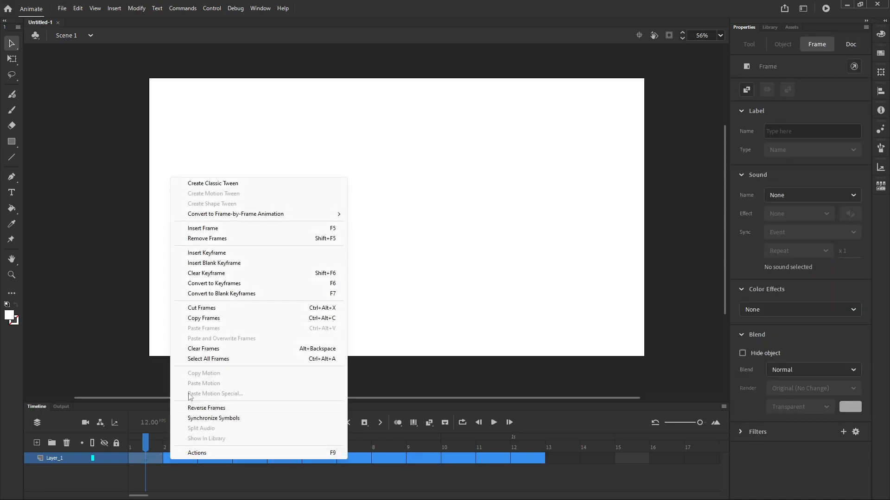
click(227, 230)
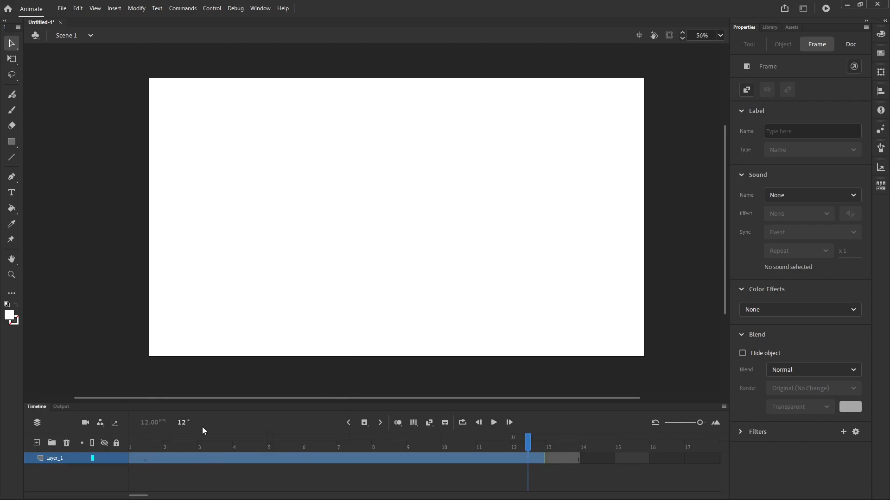
click(555, 448)
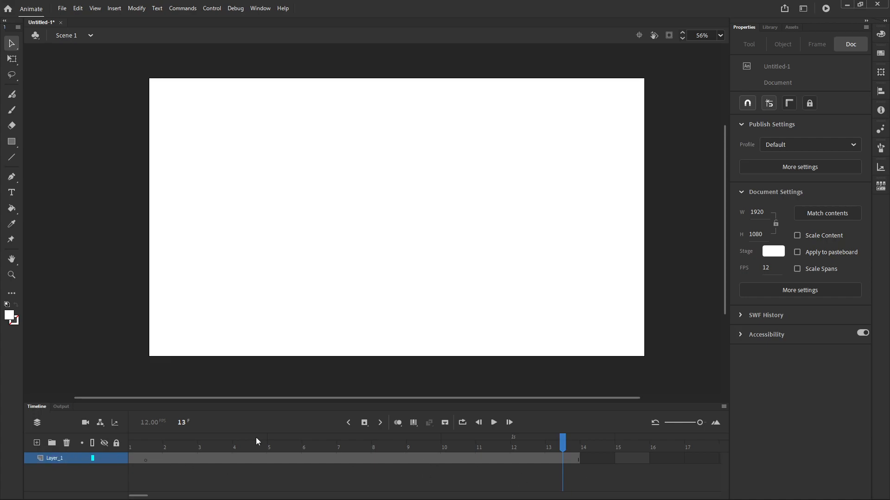
click(37, 444)
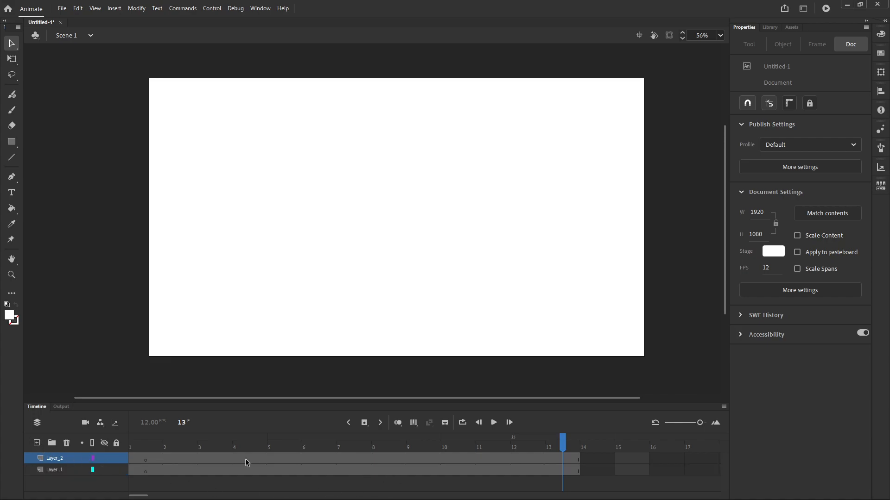
click(36, 444)
Rename the bottom layer as Temp_Floor
click(55, 482)
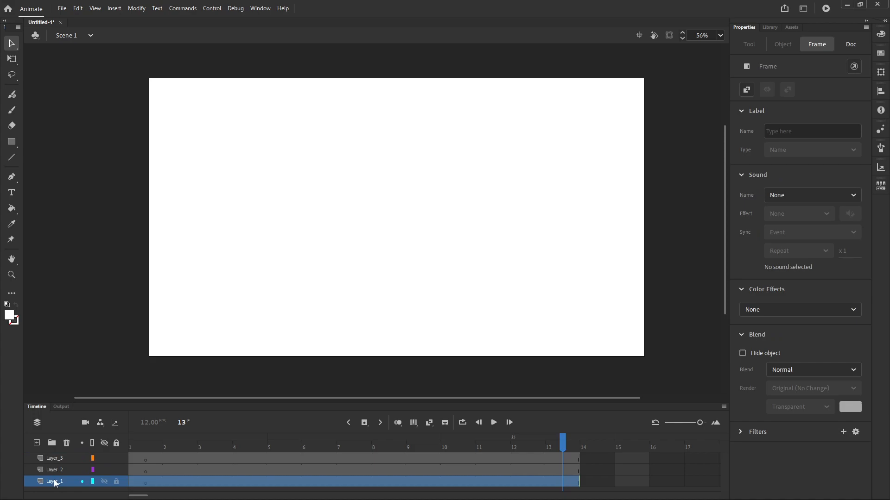
double_click(55, 482)
text(Fl)
text(Tem)
text(pP)
text( Floor)
key(Return)
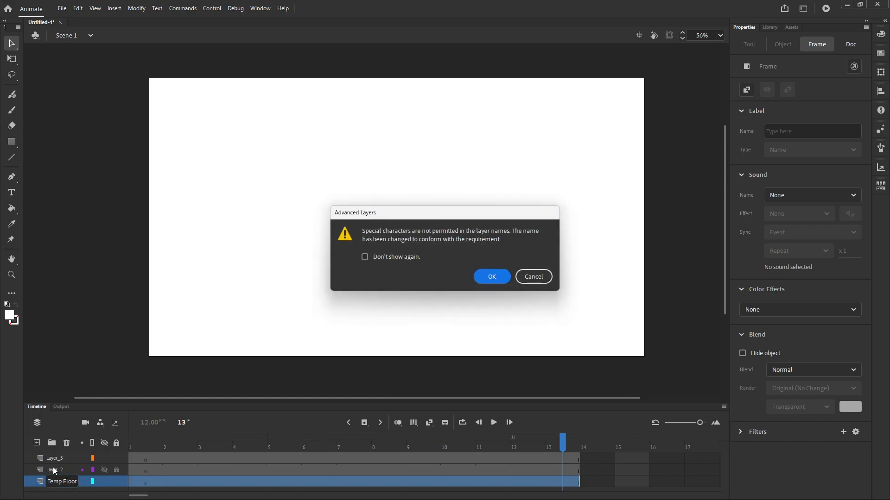
click(483, 277)
drag(92, 463, 57, 475)
click(59, 481)
double_click(69, 482)
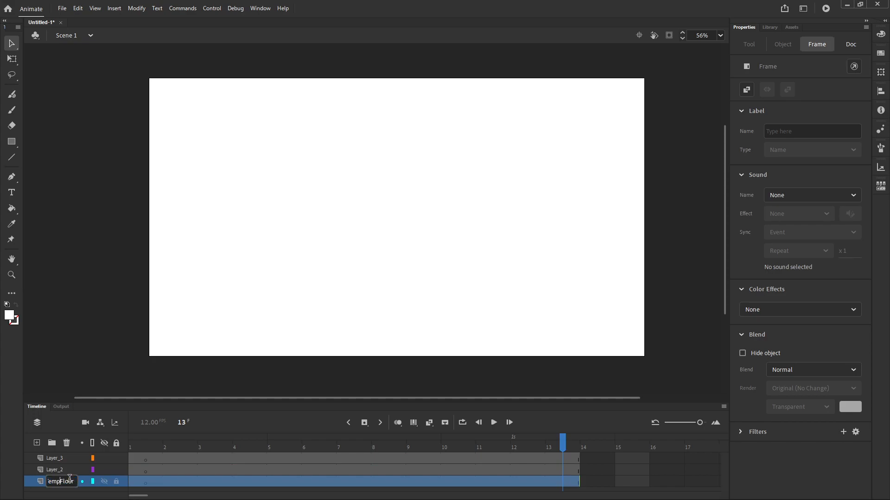
key(Return)
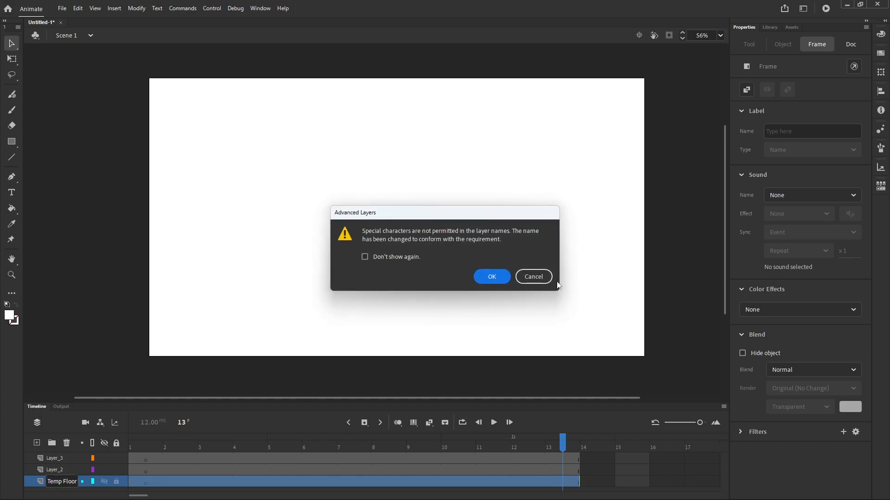
click(492, 277)
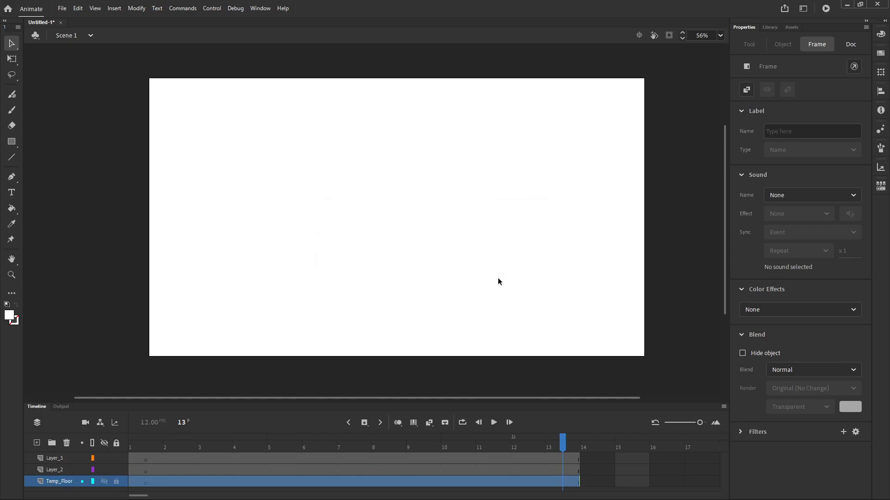
Rename the middle layer as Guide and the top layer as Ball, and return the playhead to frame 1
double_click(55, 471)
text(Guide)
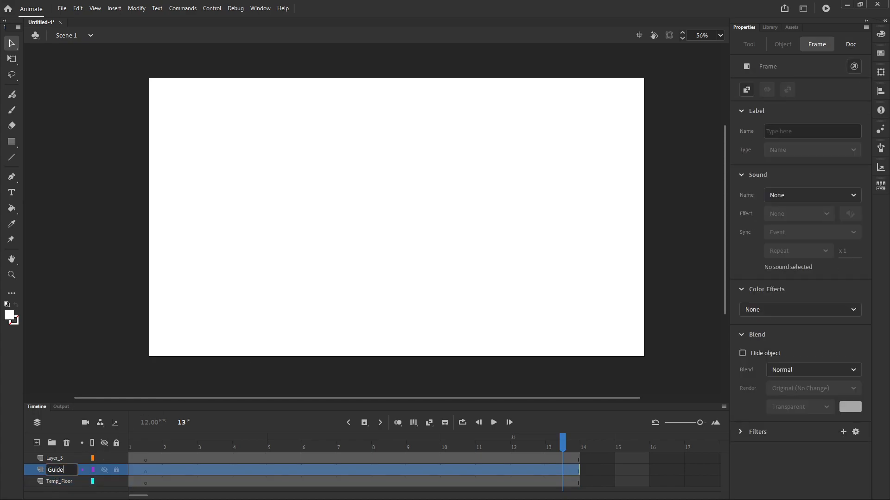
click(55, 457)
text(Ball)
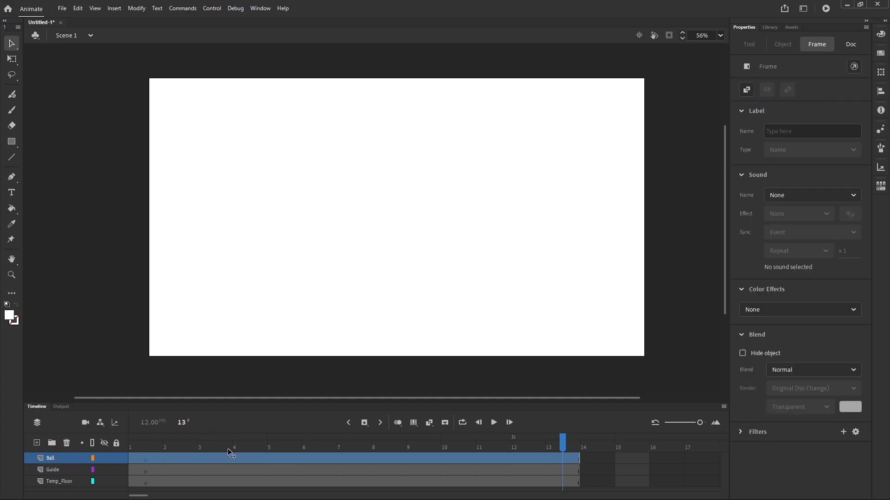
click(292, 459)
drag(302, 460, 126, 458)
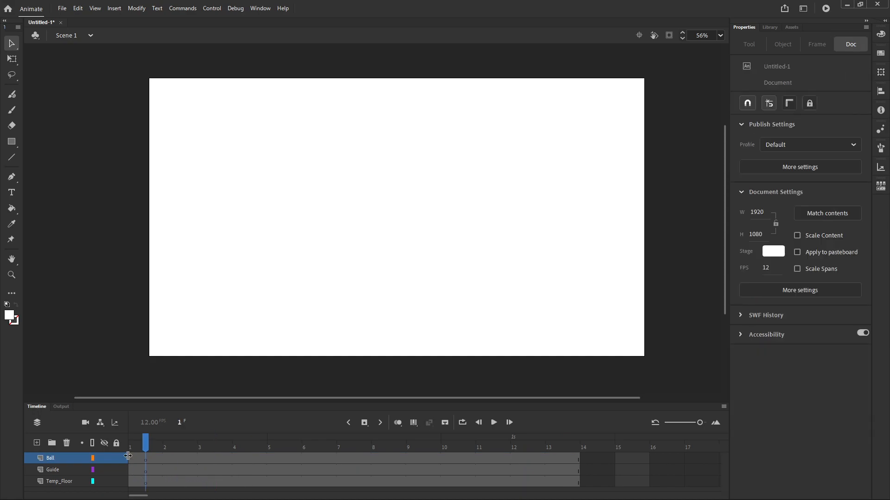
Draw a trial white rectangle across the lower part of the stage on the Ball layer, and undo it
click(11, 141)
drag(101, 270, 697, 387)
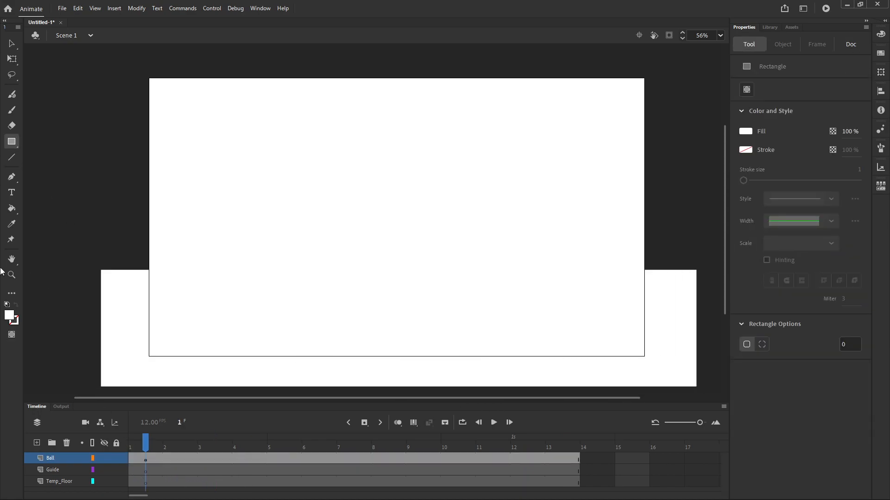
key(ctrl+z)
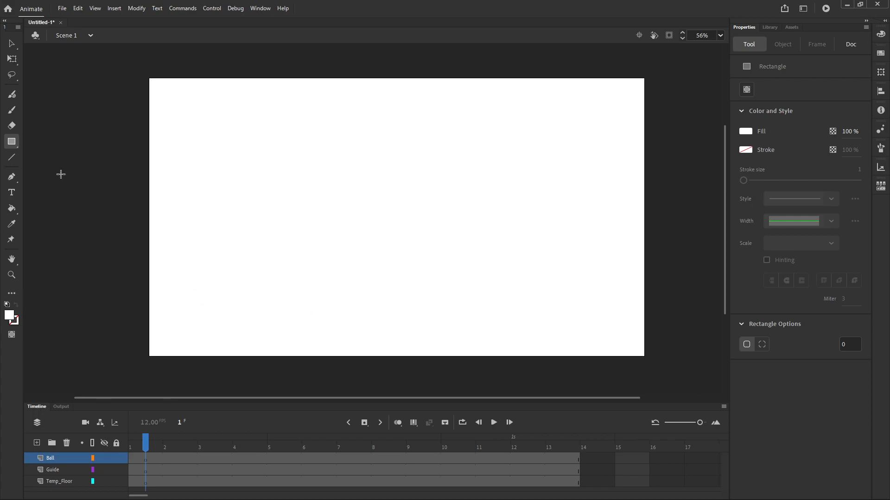
Reset the Rectangle tool's colours to the default white fill and black stroke, and set the stroke to none
click(11, 142)
click(10, 320)
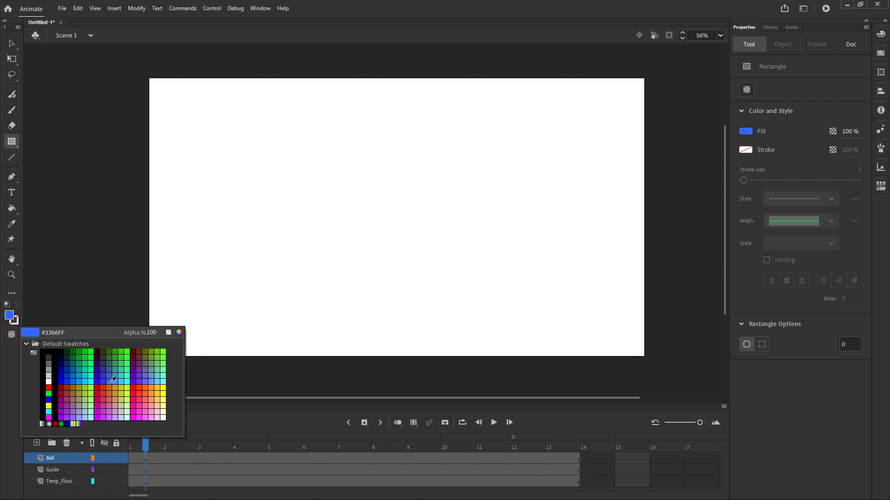
click(7, 364)
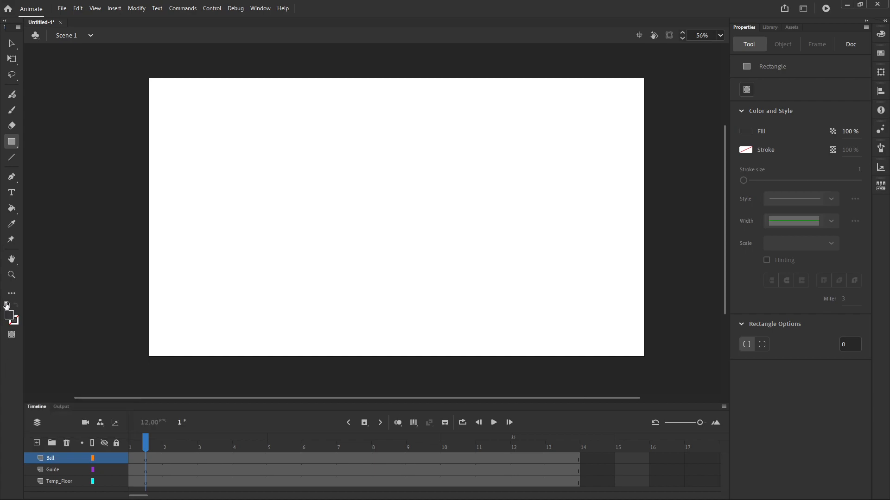
click(7, 304)
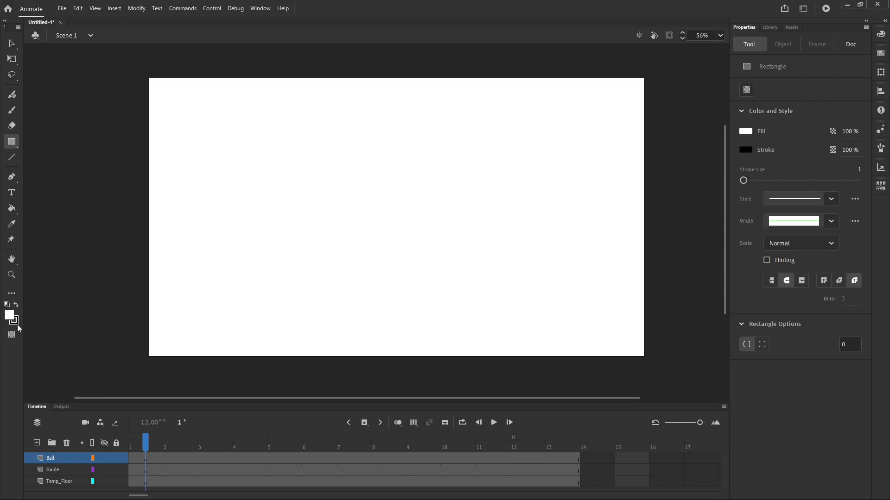
click(14, 320)
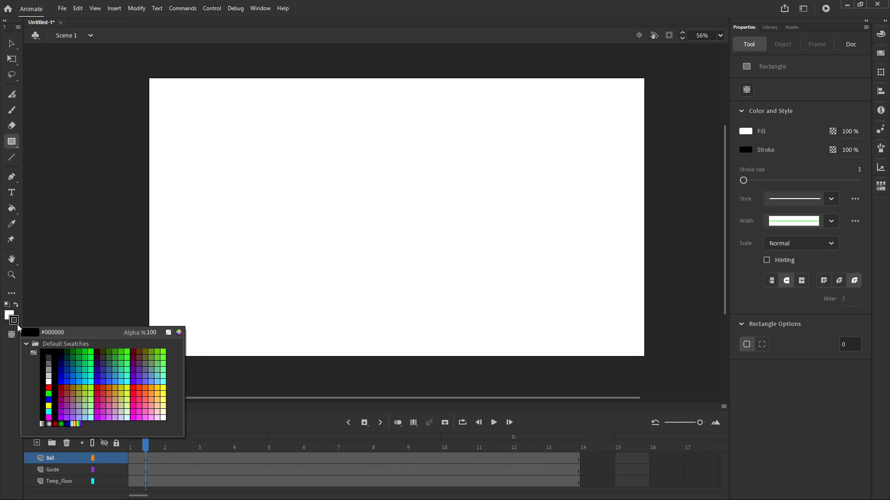
click(168, 333)
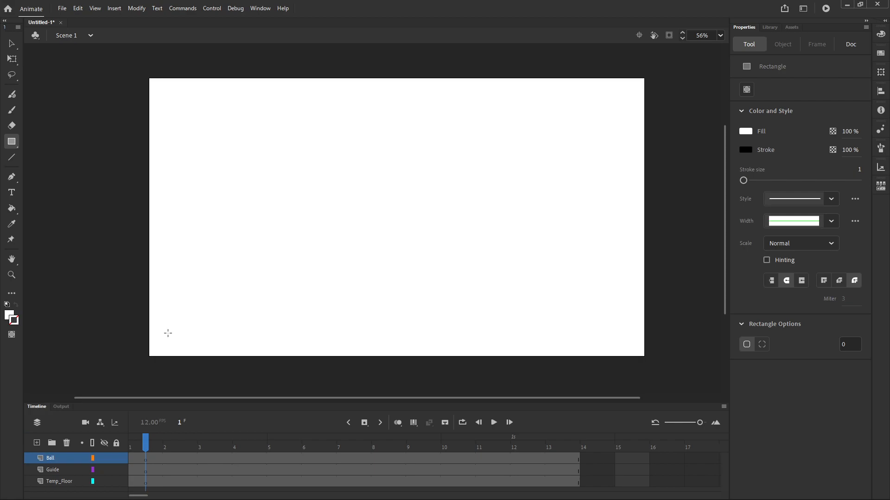
Open the Color Picker for the fill, keep it in hue mode, and pick dark red 4F0000
click(10, 316)
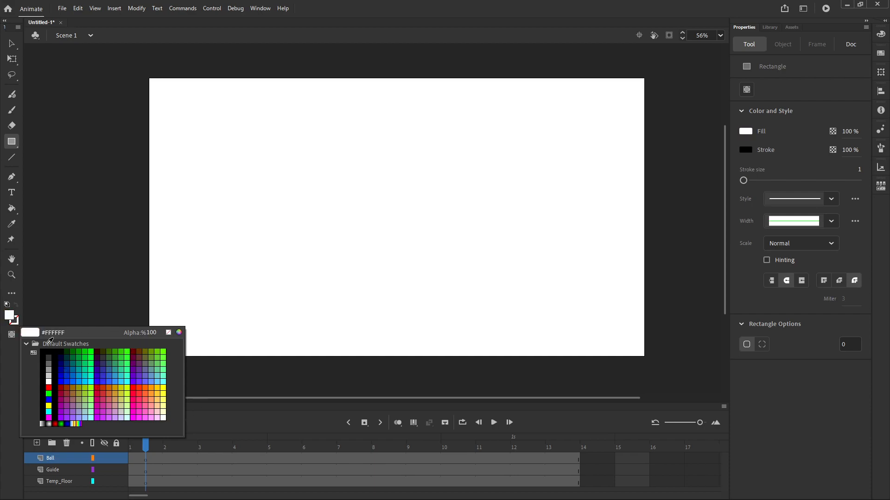
click(179, 333)
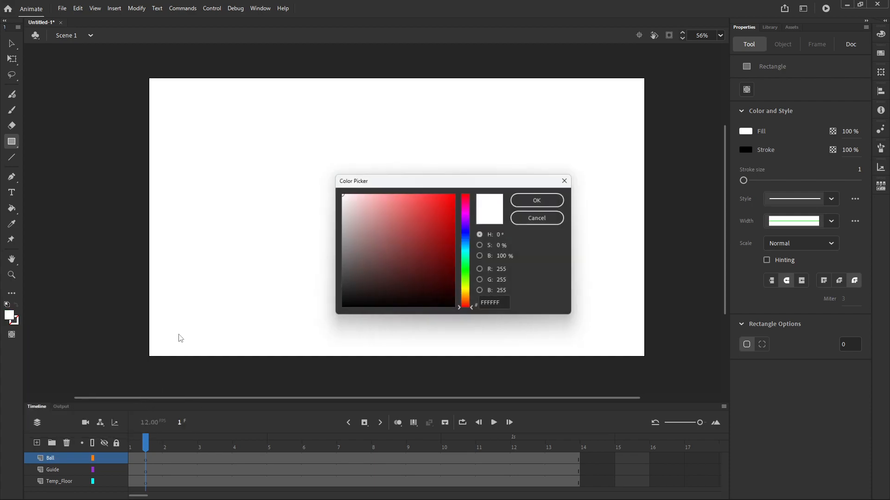
click(481, 271)
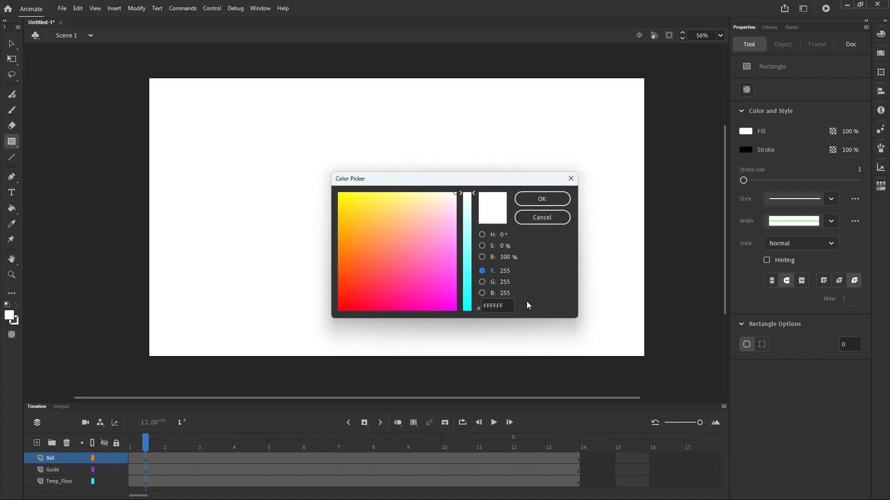
click(482, 236)
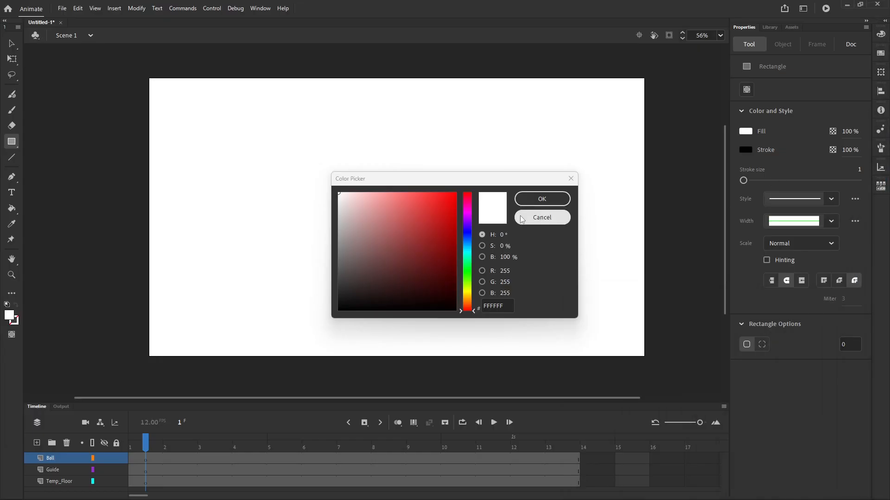
mouse_move(436, 216)
mouse_down()
mouse_move(455, 193)
mouse_move(455, 274)
mouse_up()
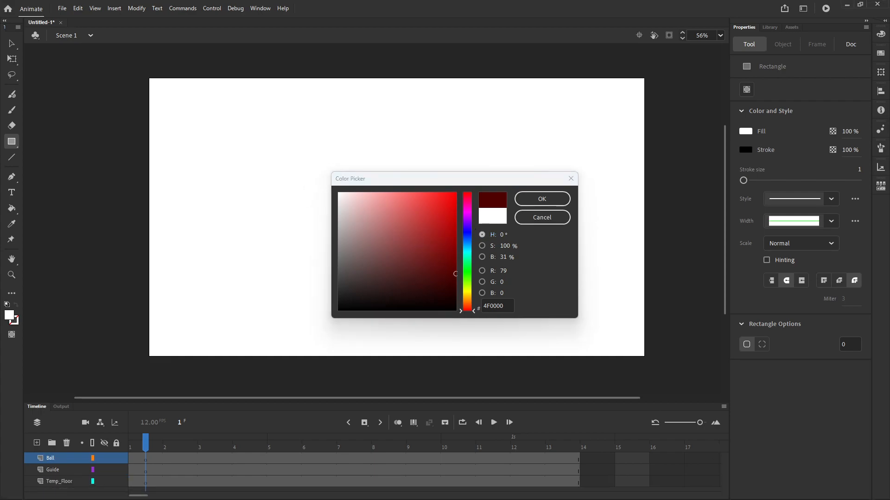
Switch to After Effects and turn off the Graph Editor in the AE bouncing ball template timeline
drag(518, 499, 8, 29)
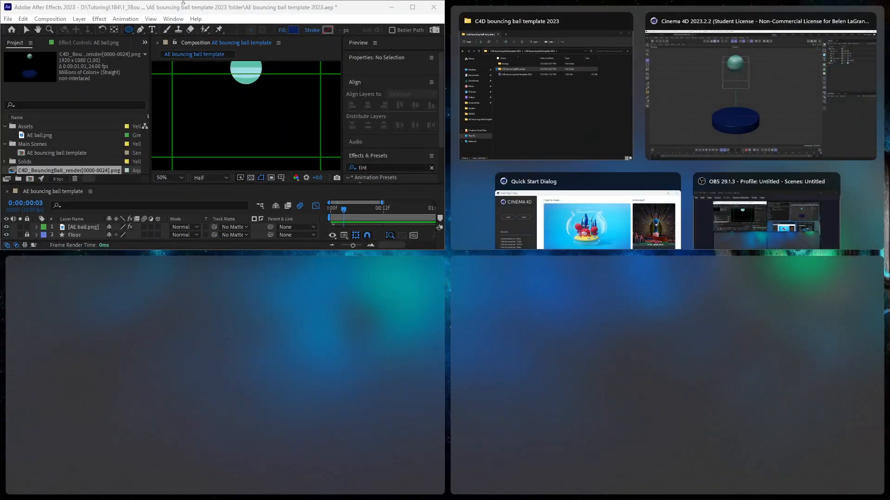
drag(357, 7, 482, 1)
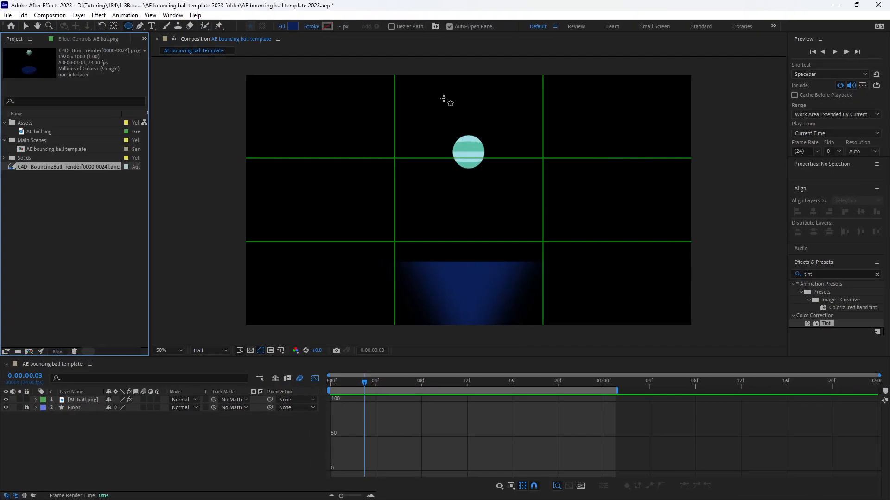
click(73, 401)
click(313, 380)
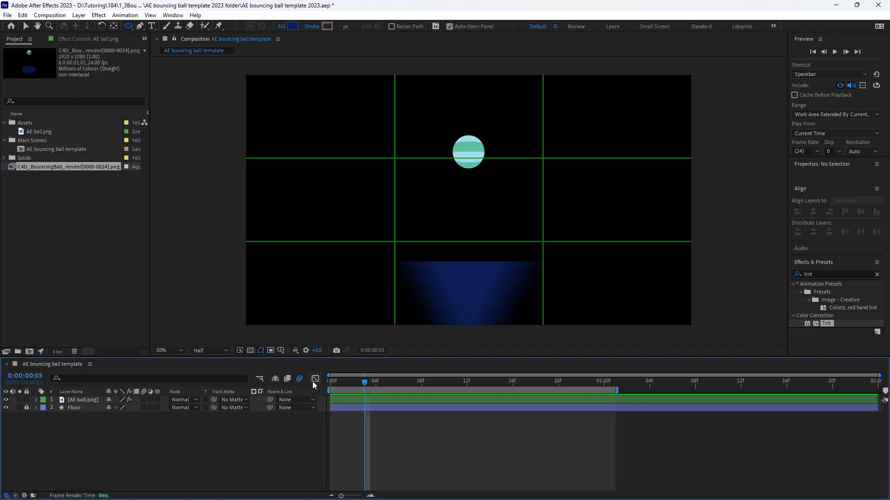
Copy the hex code of the Map White To colour in the AE ball layer's Tint effect, and return to Animate
click(74, 399)
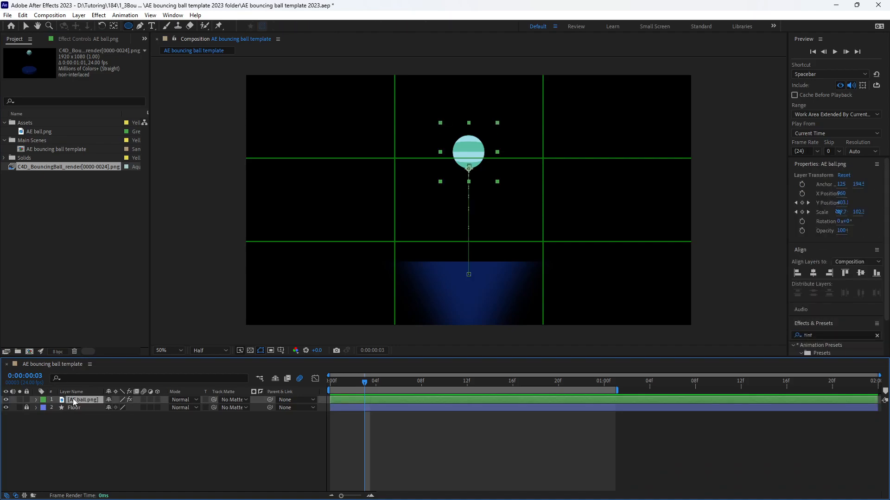
click(84, 39)
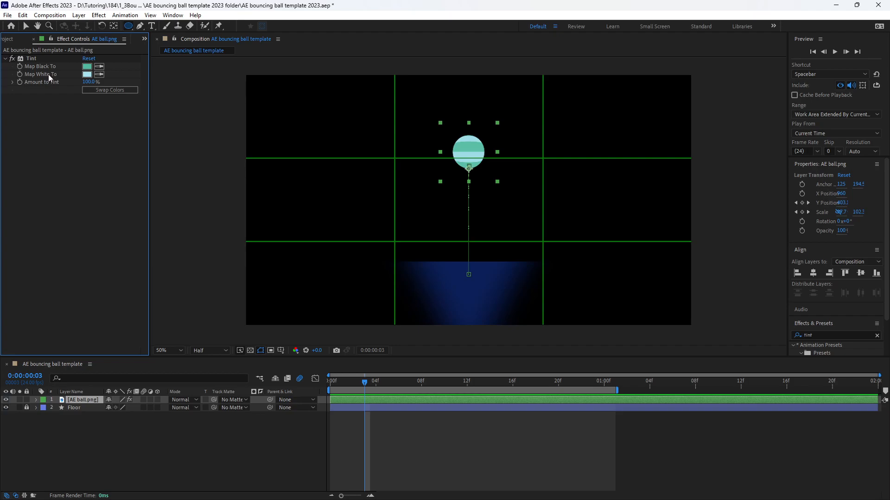
click(87, 74)
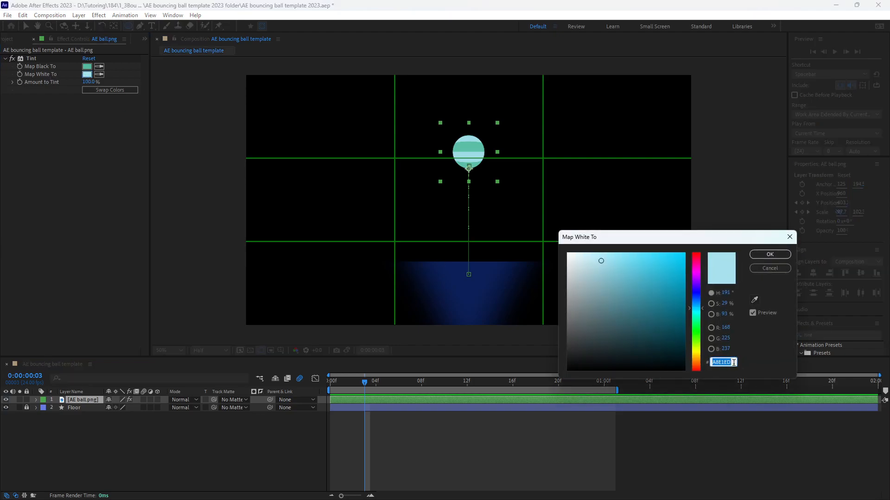
click(769, 254)
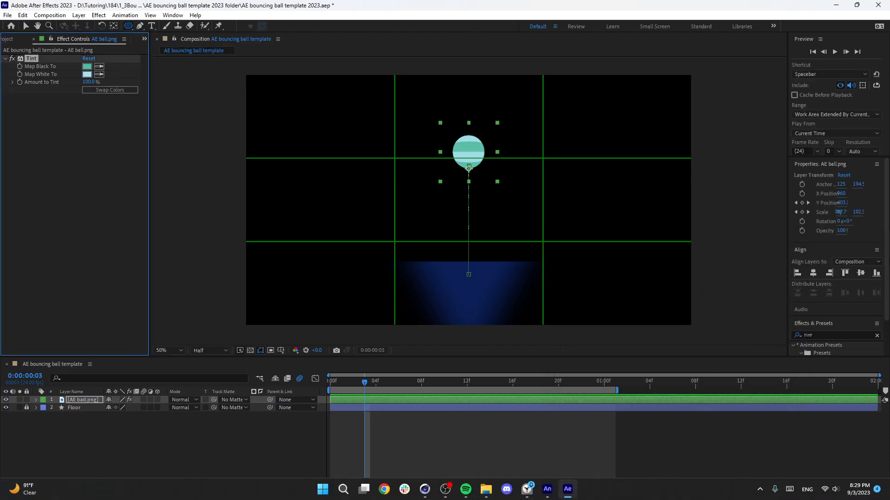
click(547, 489)
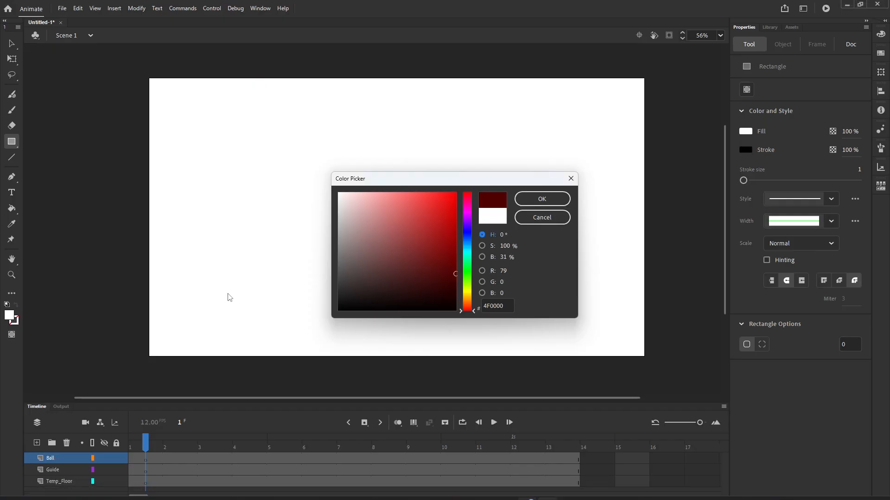
Replace the picker's hex code with A8E1ED and apply this light blue as the fill colour
click(498, 306)
key(ctrl+a)
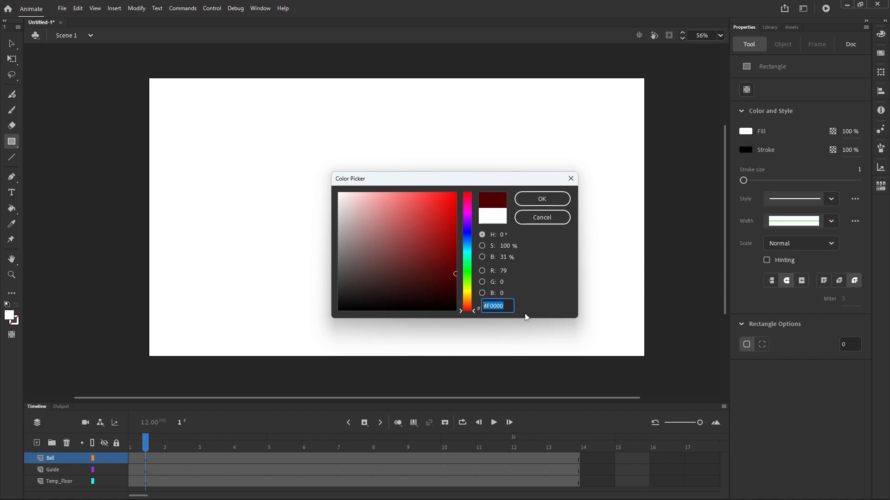
text(A8E1ED)
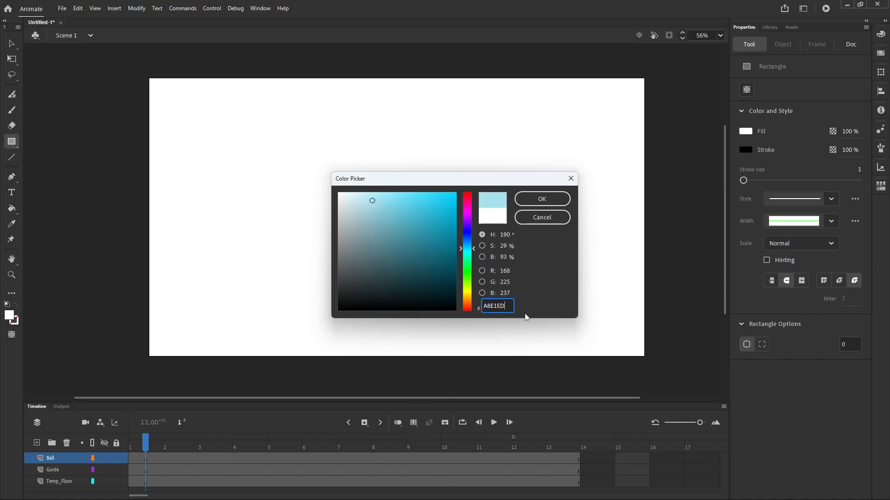
click(541, 200)
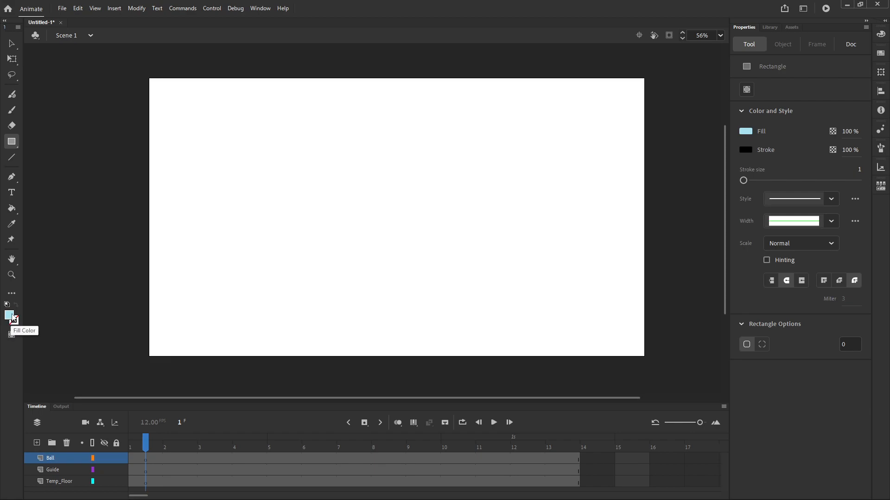
Set the fill to dark red 660000 and draw a floor rectangle across the lower part of the stage, extending past its edges
click(13, 319)
click(140, 351)
drag(138, 271, 645, 423)
key(ctrl+z)
drag(118, 292, 722, 429)
key(ctrl+z)
drag(105, 285, 726, 419)
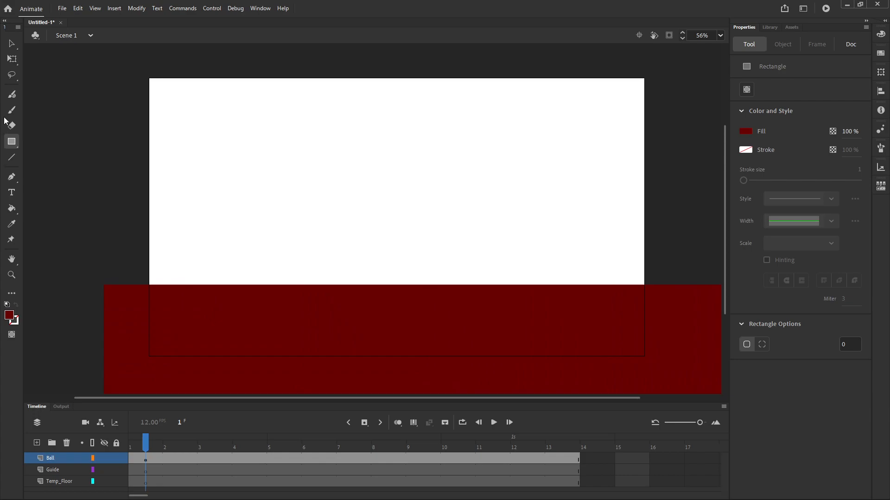
Select and delete the parts of the red floor rectangle that overhang the stage at both sides and below
click(12, 44)
scroll(85, 177, down, 5)
drag(82, 109, 148, 282)
key(Delete)
drag(137, 222, 695, 332)
key(Delete)
drag(654, 122, 744, 266)
key(Delete)
drag(665, 146, 730, 340)
key(Delete)
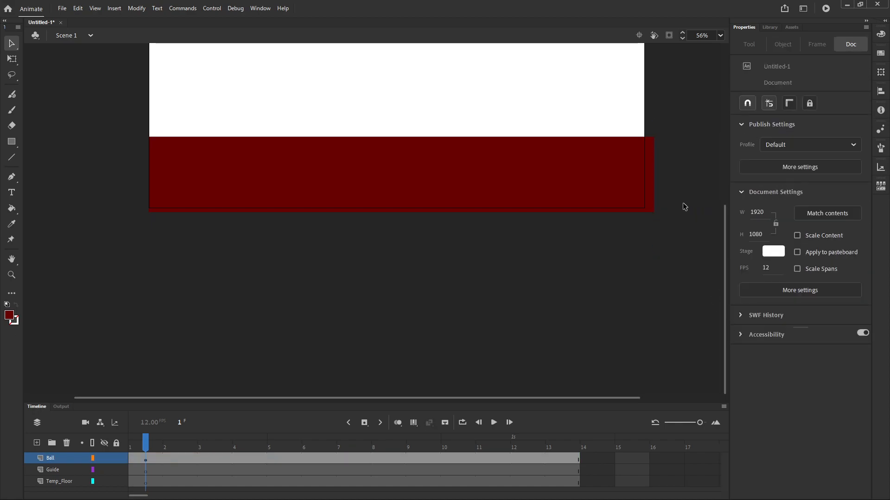
drag(647, 132, 662, 217)
key(Delete)
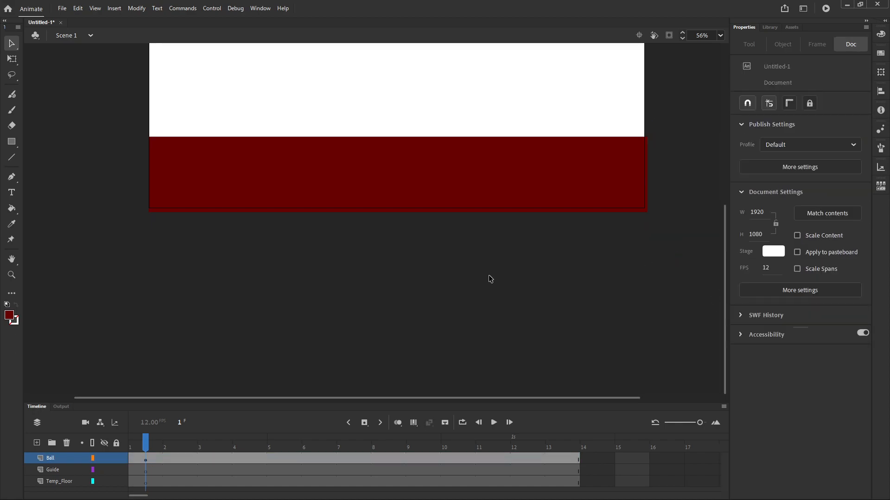
scroll(382, 250, up, 5)
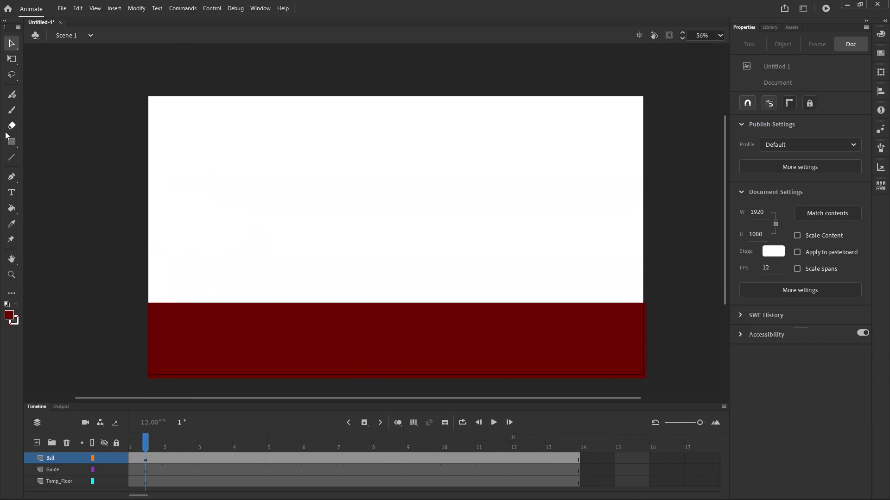
click(9, 316)
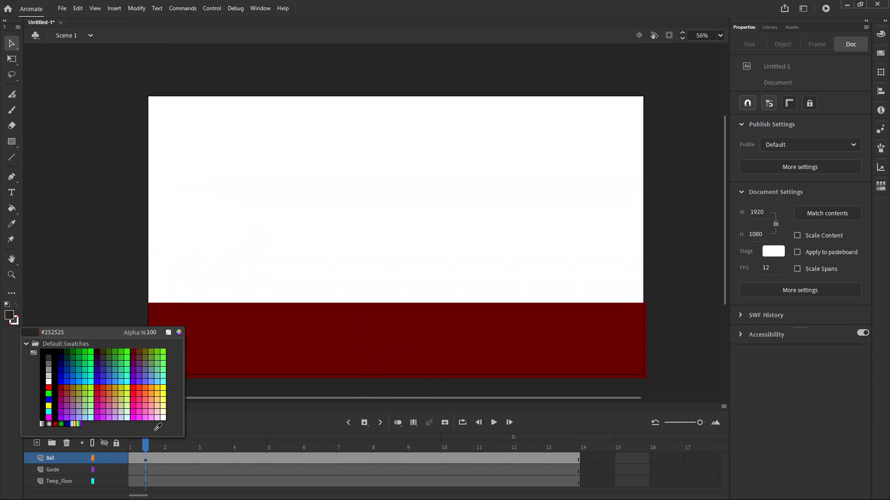
click(180, 333)
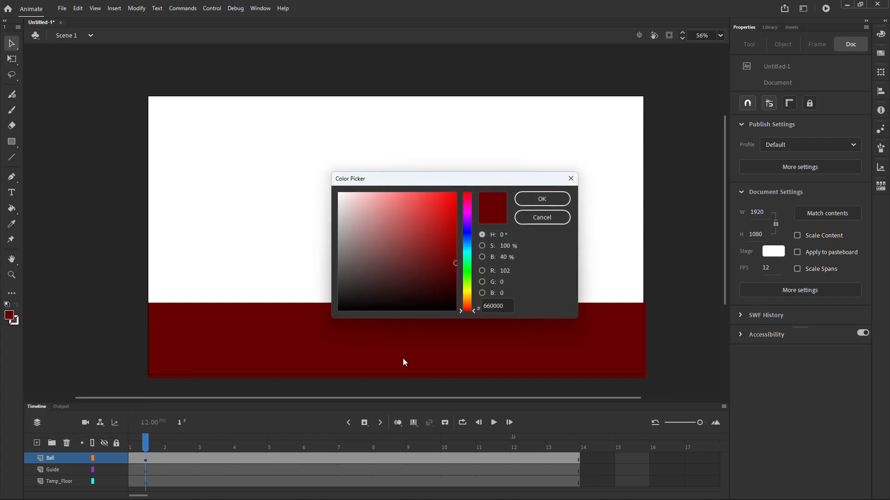
click(541, 216)
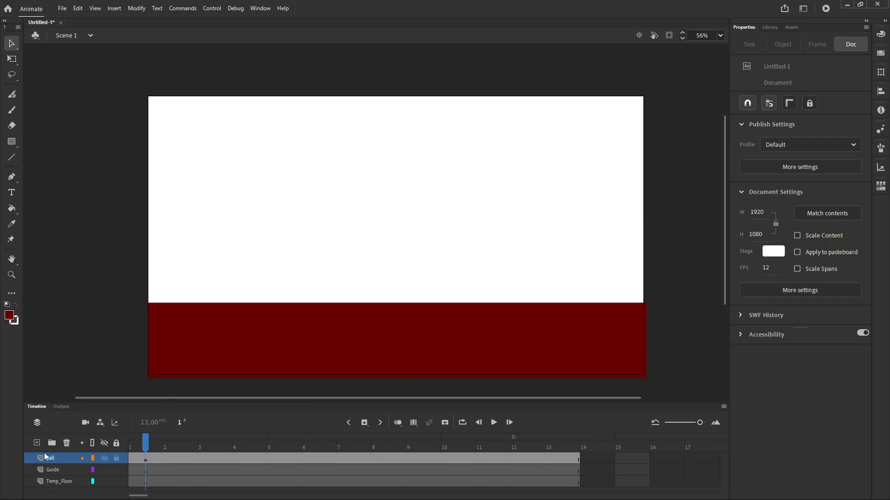
Cut the red floor shape from the Ball layer and paste it in place on the Temp_Floor layer
mouse_move(92, 267)
mouse_down()
mouse_move(142, 309)
mouse_move(657, 426)
mouse_move(655, 365)
mouse_up()
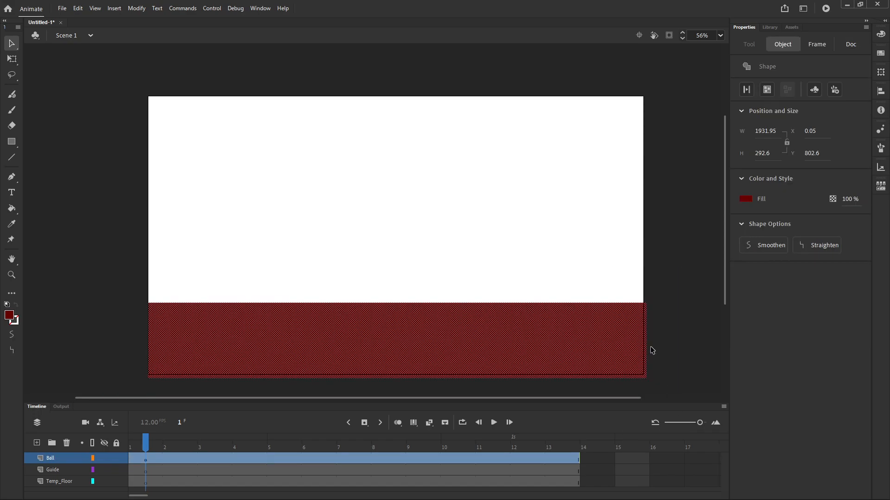
key(Delete)
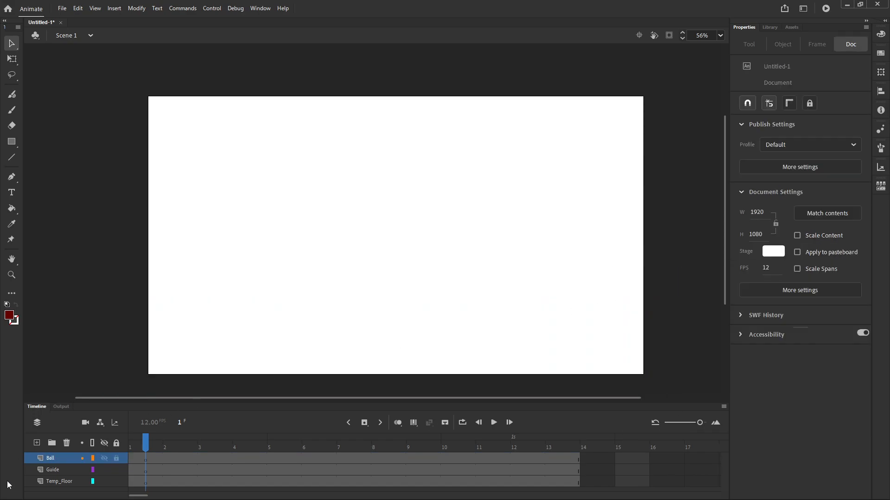
click(64, 482)
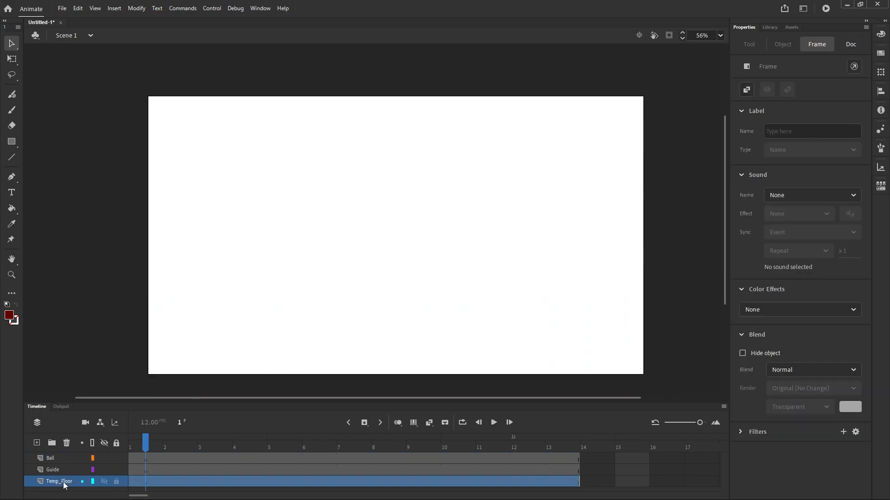
key(ctrl+z)
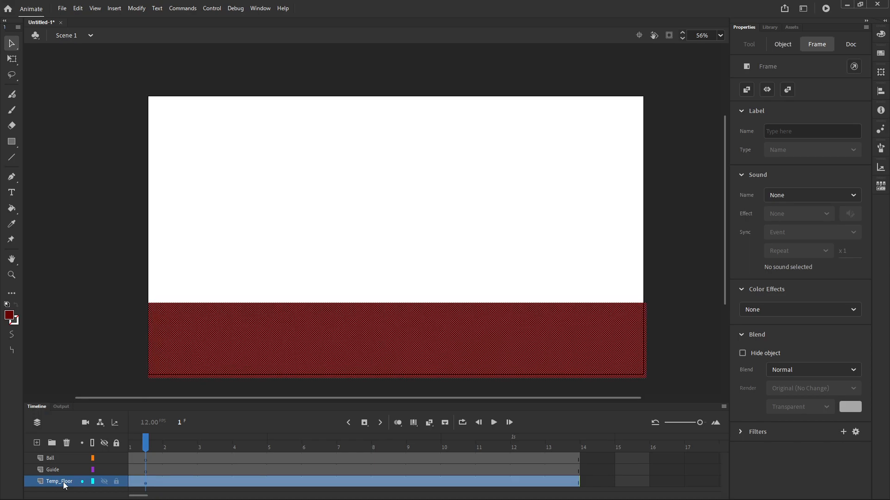
key(Delete)
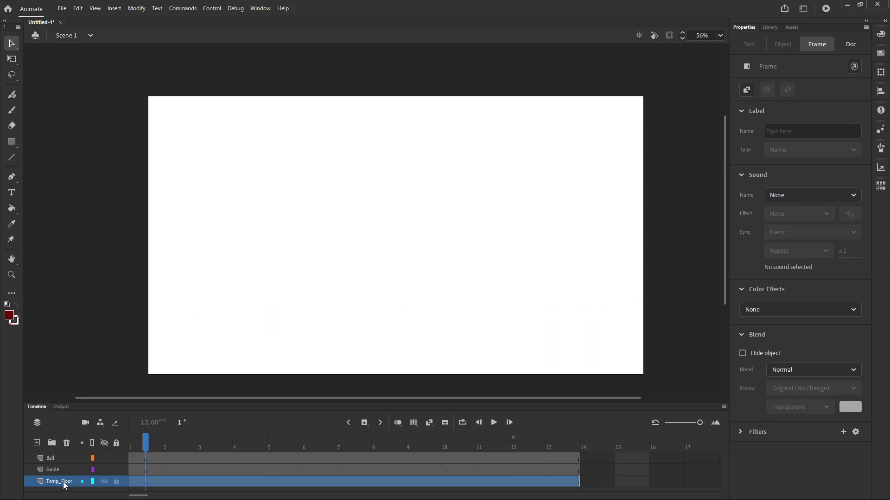
key(ctrl+z)
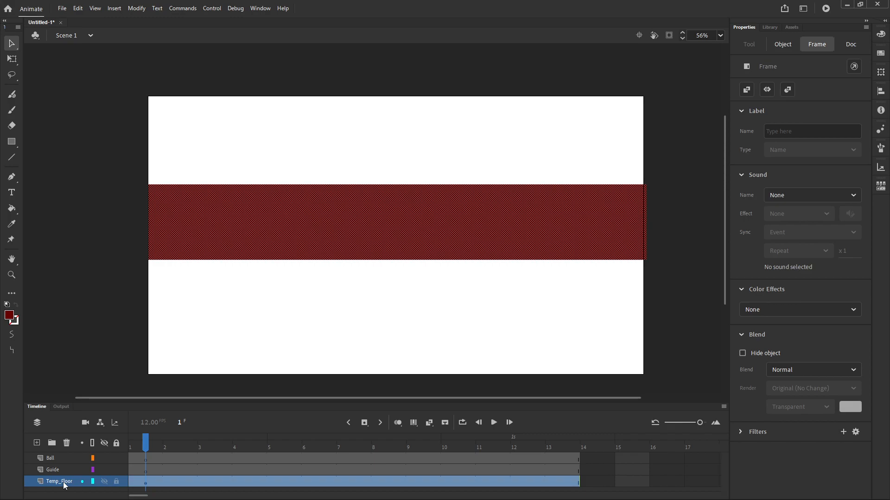
key(Delete)
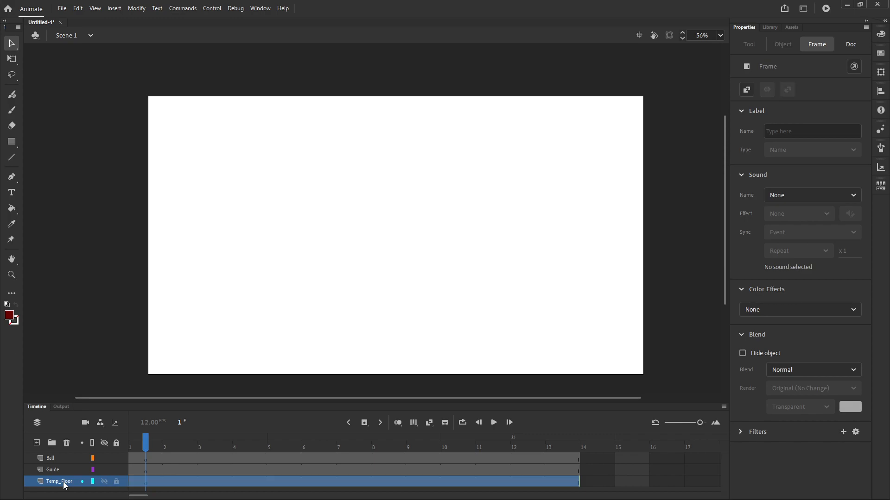
key(ctrl+z)
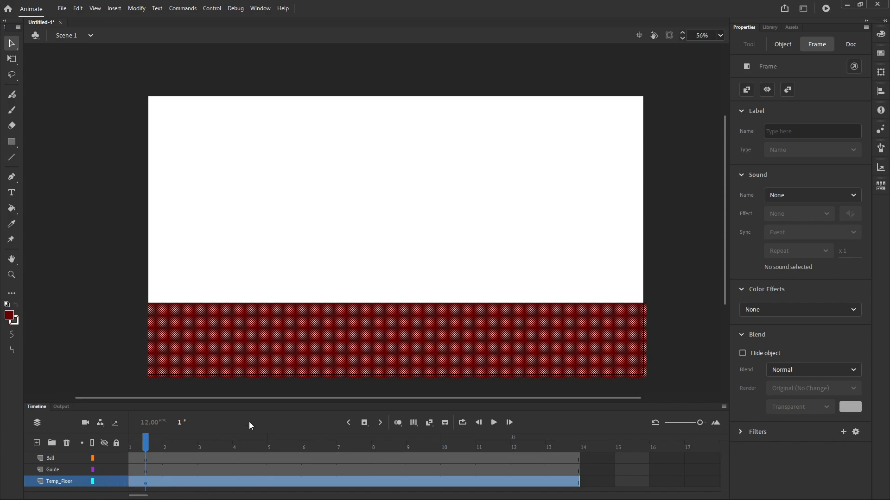
Lock the Temp_Floor and Guide layers and make the Ball layer active
click(116, 481)
click(117, 470)
click(55, 459)
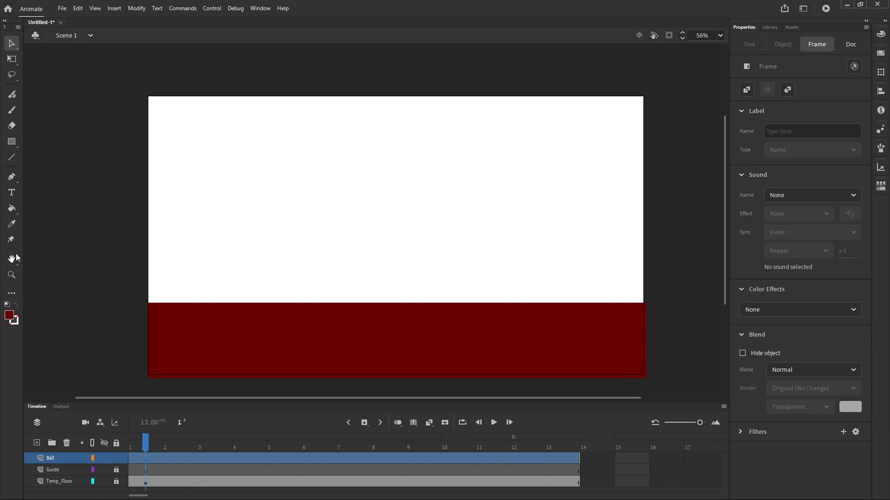
Copy the Map White To hex code from the ball's Tint effect in After Effects, and set Animate's fill colour to A8E1ED
click(9, 316)
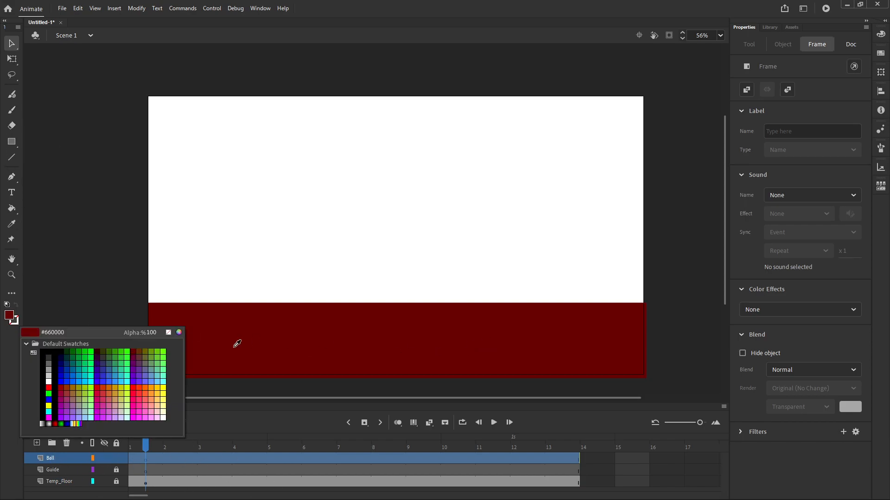
click(179, 332)
key(BackSpace)
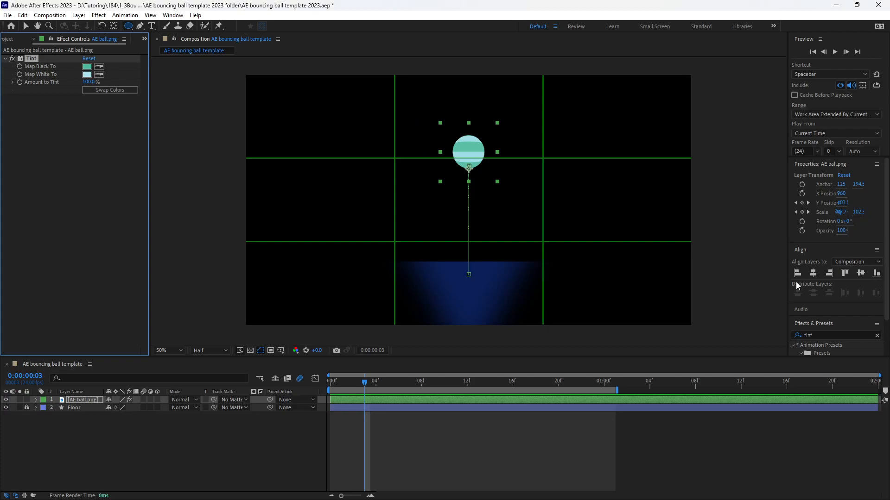
click(86, 74)
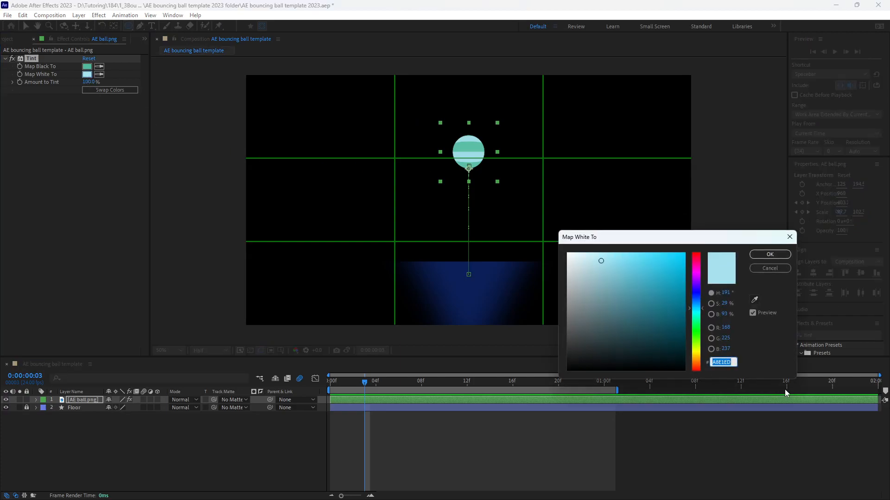
click(547, 488)
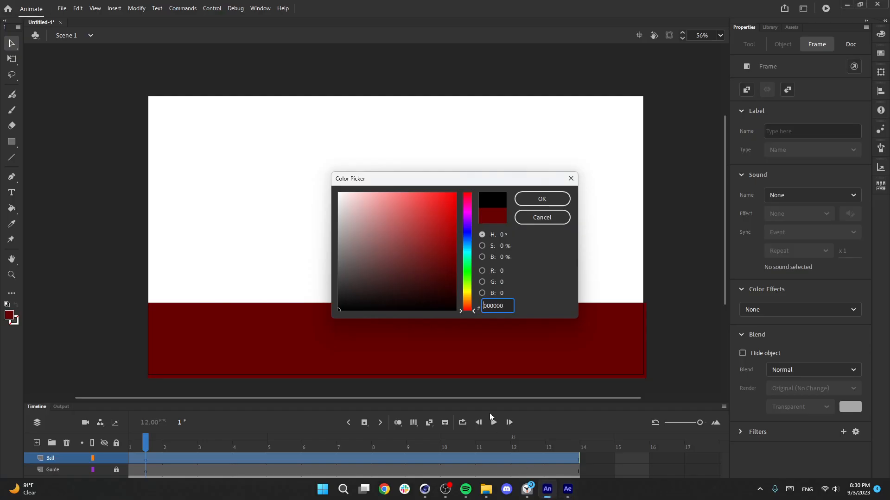
drag(508, 307, 468, 308)
text(A8E1ED)
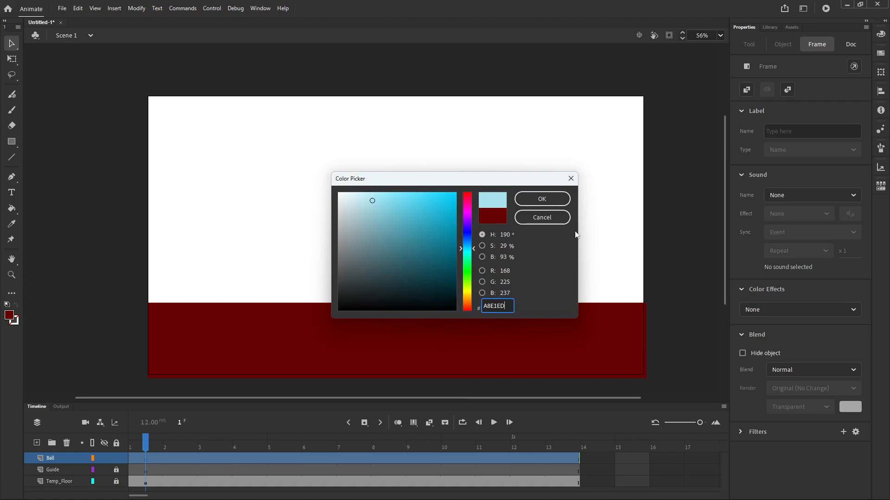
click(542, 199)
Draw a light blue circle about 214 px wide with the Oval tool on the Ball layer, near the stage's upper middle
click(13, 141)
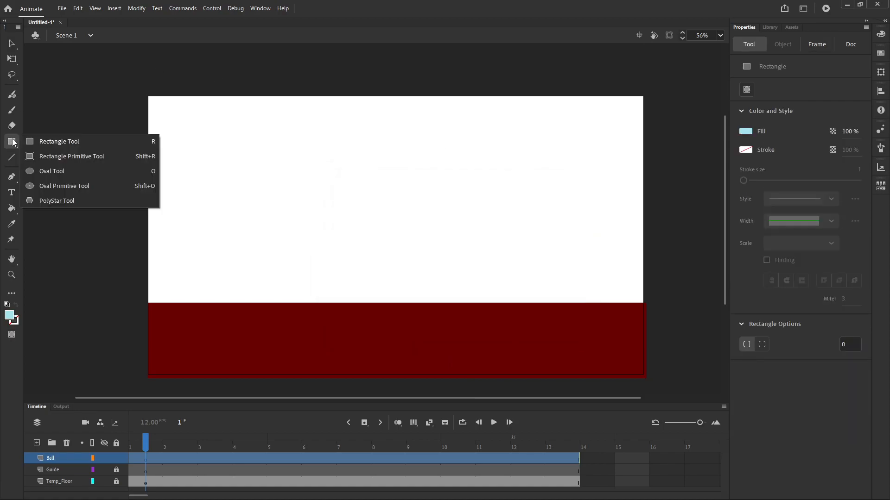
click(41, 171)
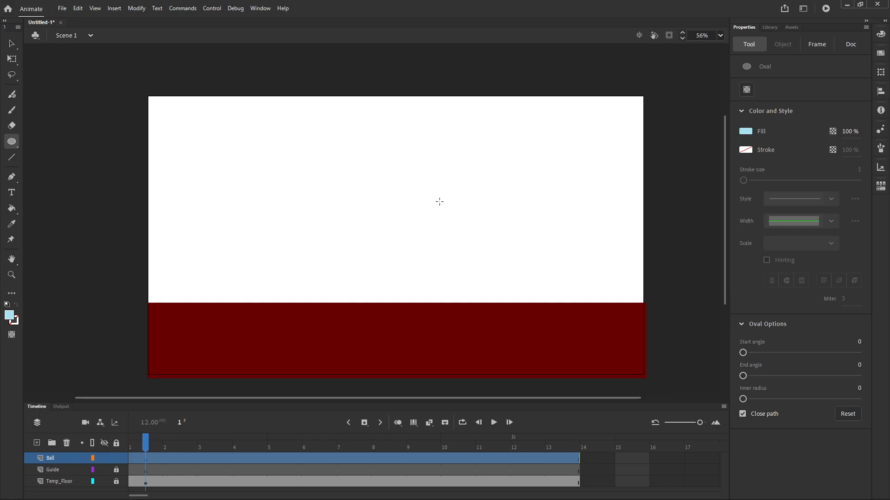
mouse_move(389, 155)
mouse_down()
mouse_move(427, 199)
mouse_move(476, 190)
mouse_move(407, 196)
mouse_move(548, 230)
mouse_move(493, 206)
mouse_move(490, 193)
mouse_move(445, 211)
mouse_move(494, 277)
mouse_move(484, 270)
mouse_move(456, 281)
mouse_move(486, 254)
mouse_move(537, 282)
mouse_move(445, 235)
mouse_move(399, 180)
mouse_move(414, 181)
mouse_up()
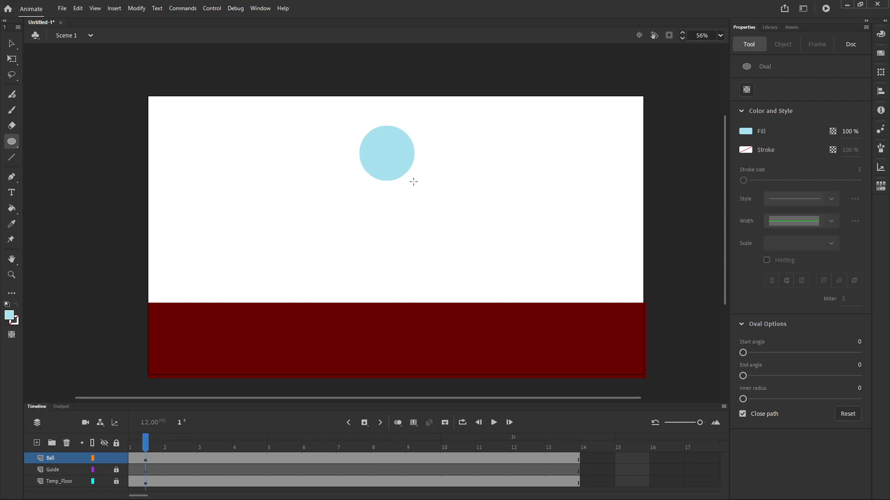
Select the ball shape and examine the alignment options available for it in the Align panel
click(253, 10)
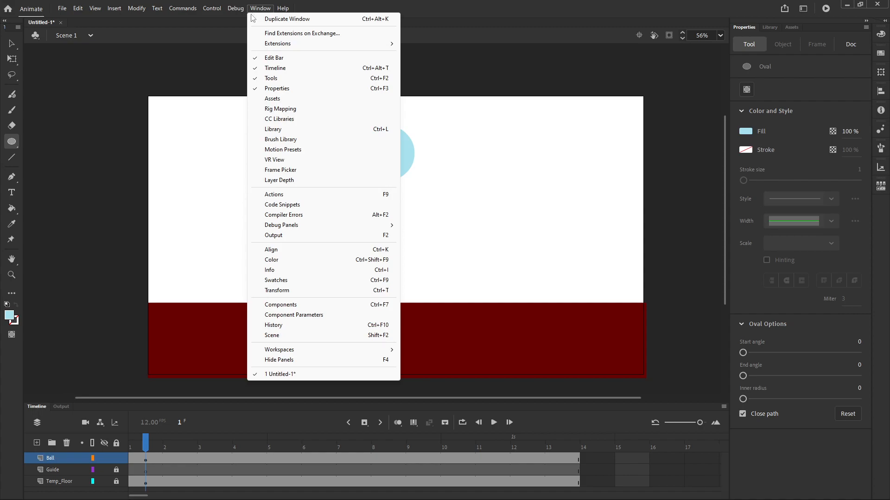
click(283, 250)
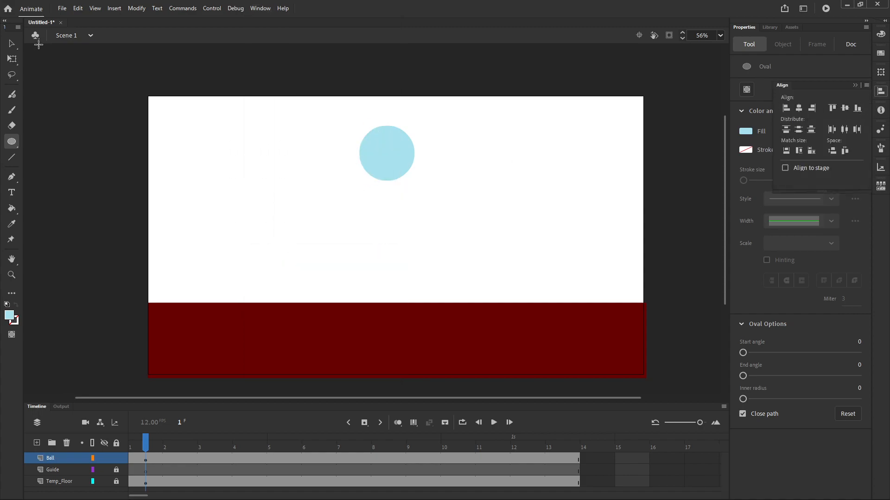
click(12, 58)
click(407, 145)
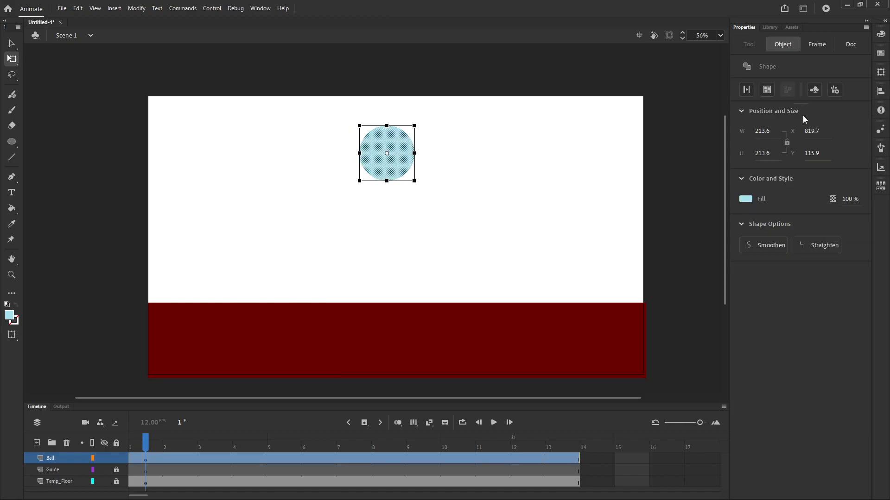
click(881, 91)
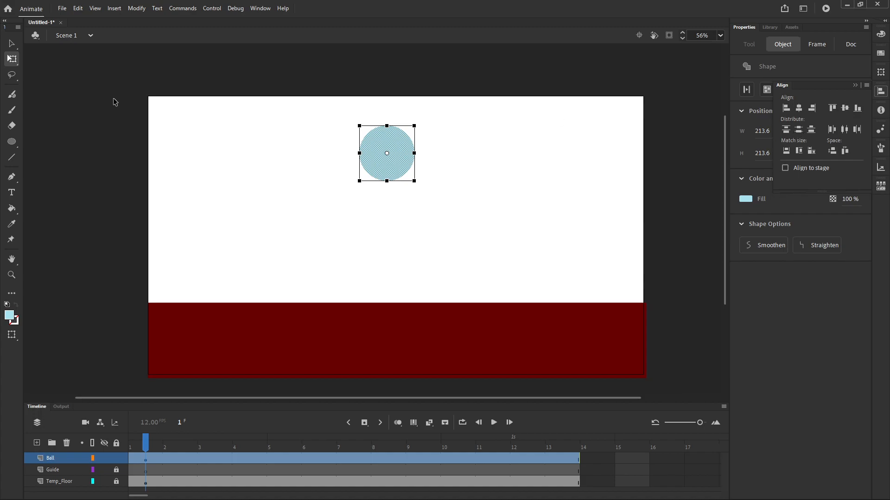
click(13, 45)
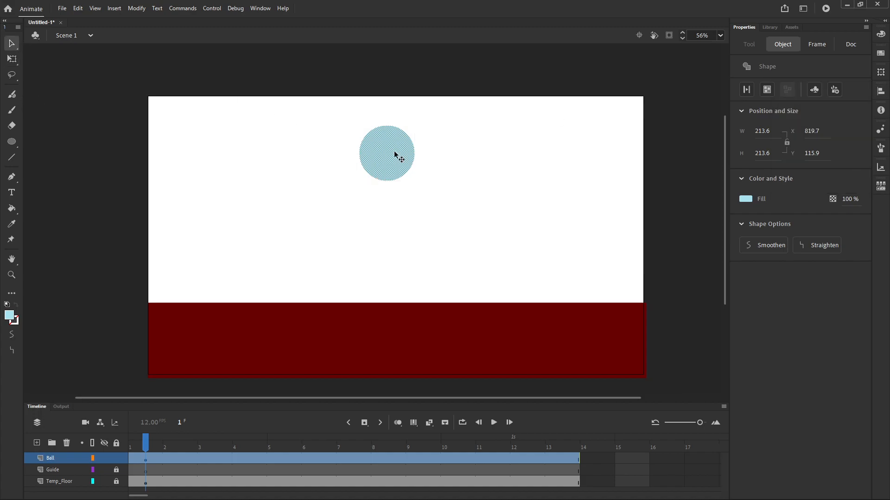
click(881, 91)
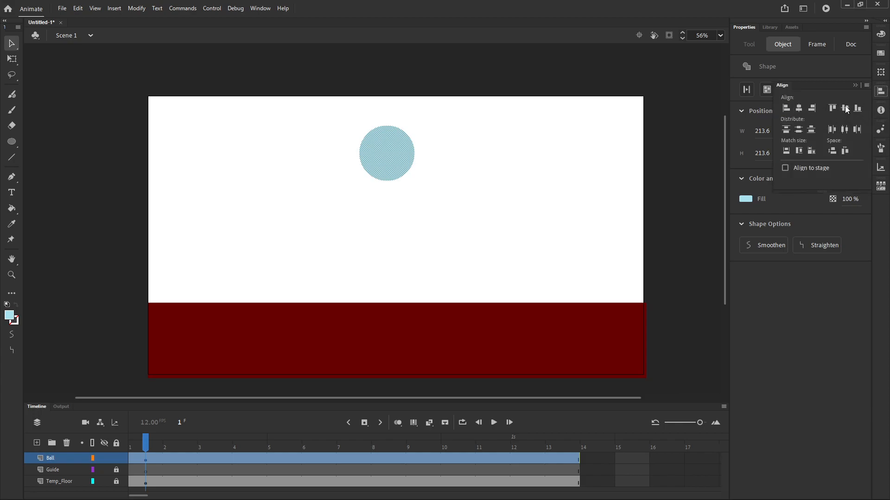
click(855, 85)
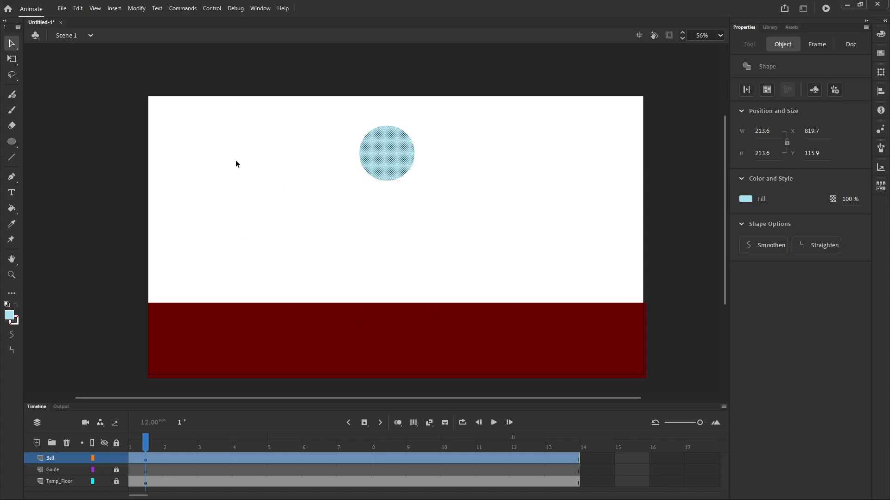
Lock the Ball layer, unlock the Guide layer and make it active, with the Line tool and its stroke settings ready
click(12, 158)
click(116, 458)
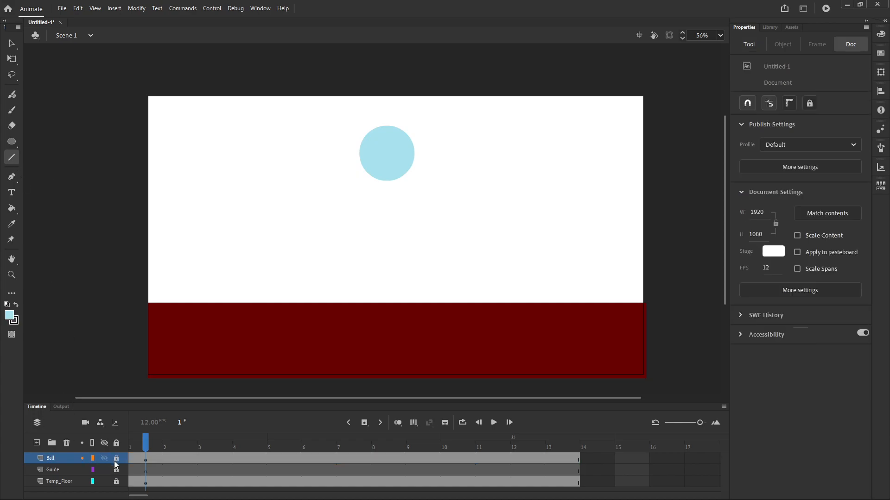
click(43, 471)
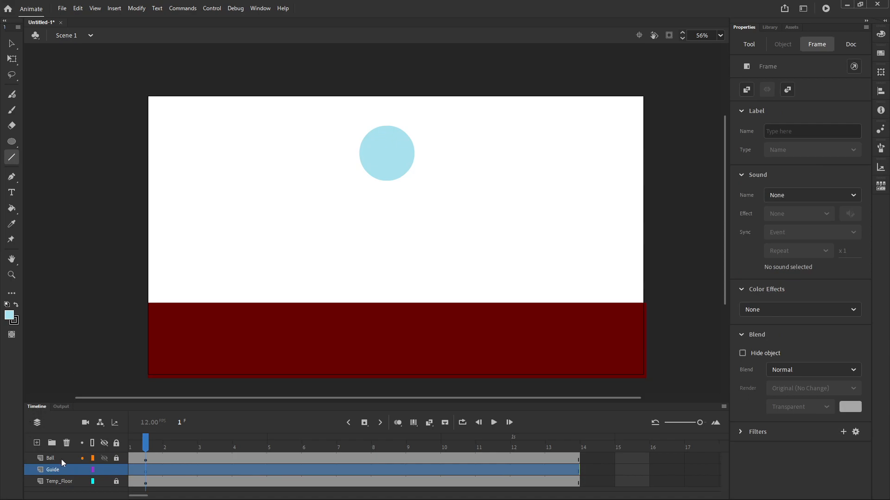
click(62, 463)
click(317, 329)
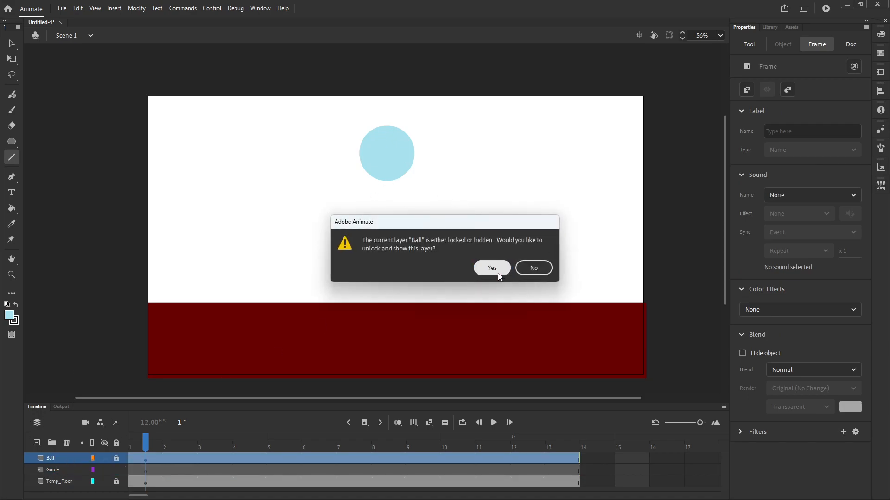
click(533, 268)
click(60, 471)
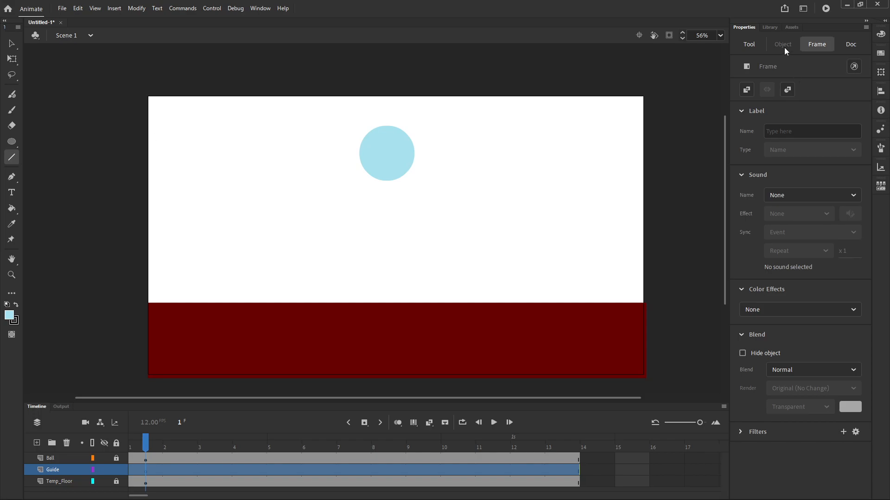
click(749, 44)
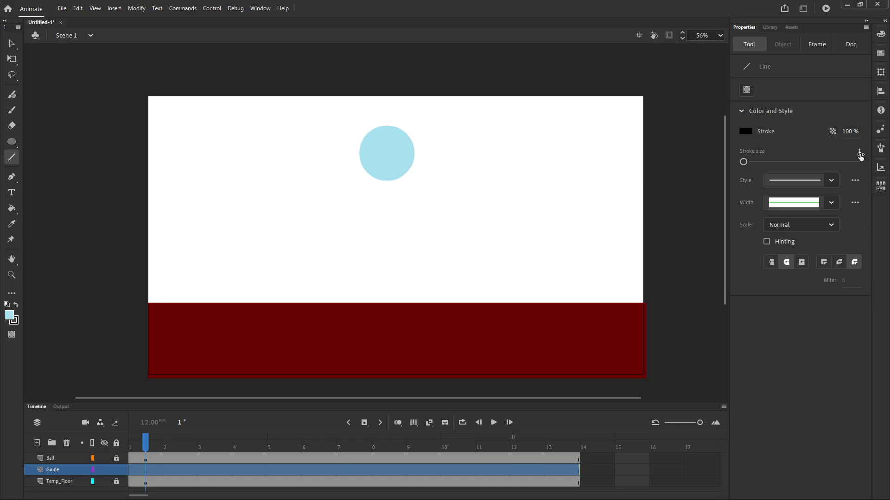
drag(743, 162, 746, 162)
drag(460, 202, 569, 202)
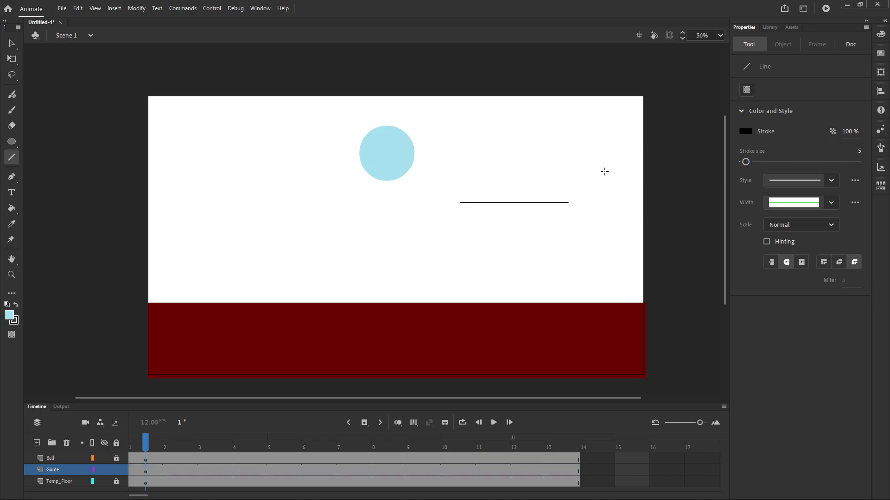
key(ctrl+z)
Draw a horizontal guide line about 494 px wide with stroke size 3 across the ball's centre, and select it
drag(745, 162, 744, 162)
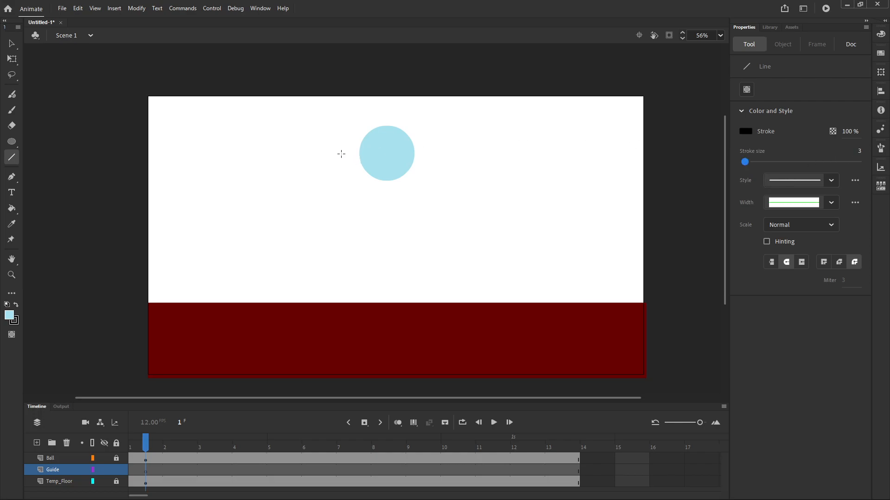
drag(323, 153, 451, 153)
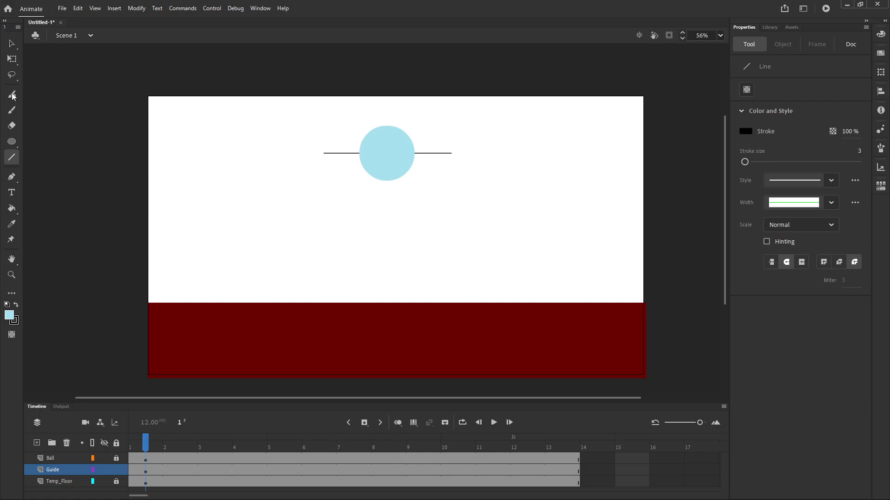
click(11, 43)
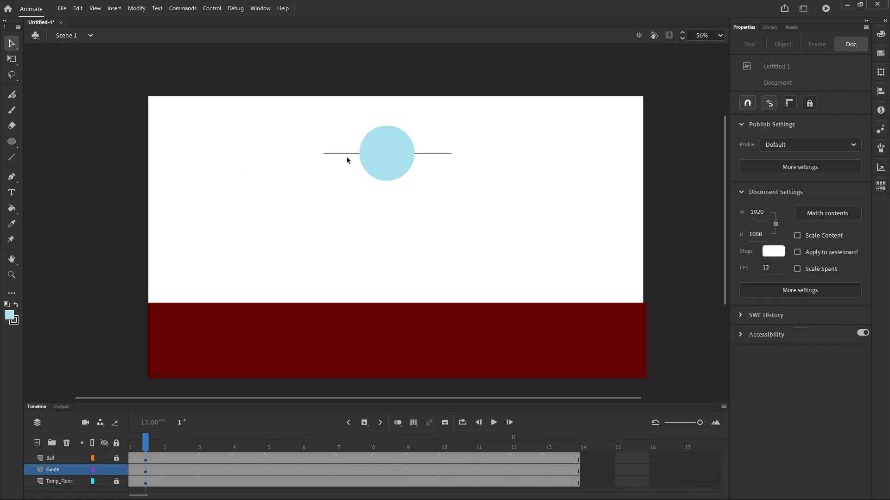
drag(293, 135, 561, 190)
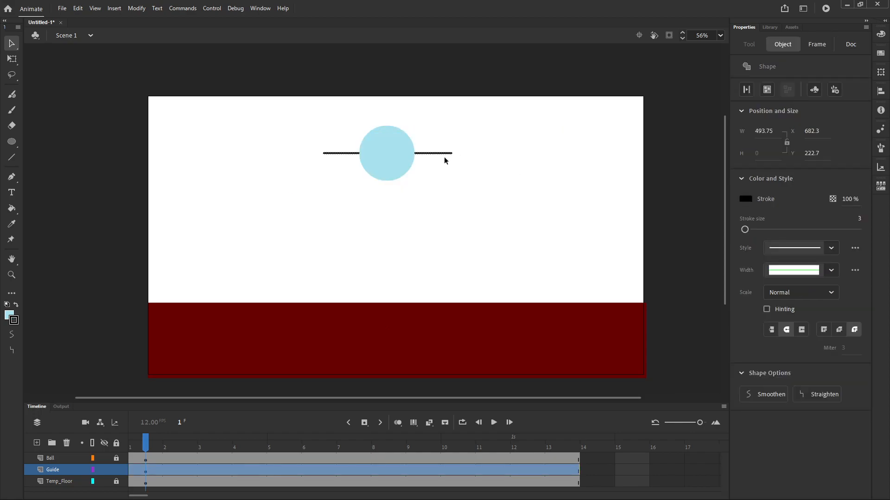
drag(437, 157, 550, 206)
key(ctrl+z)
drag(429, 154, 564, 216)
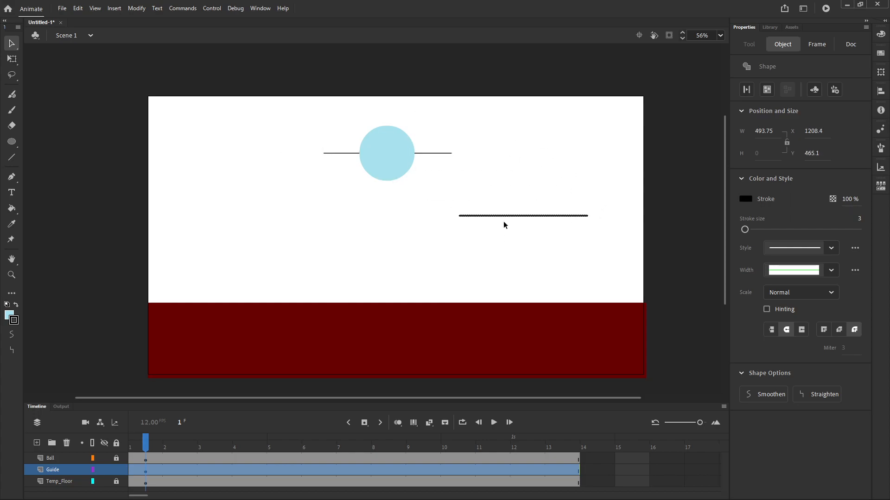
key(ctrl+z)
drag(433, 154, 429, 173)
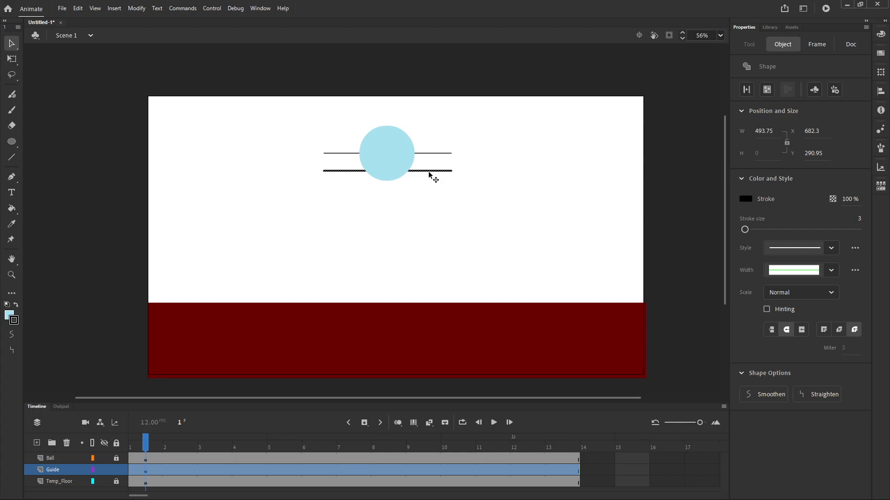
key(ctrl+z)
Copy the guide line straight down to about Y 729, just above the floor, and move the playhead to frame 2
drag(417, 153, 427, 283)
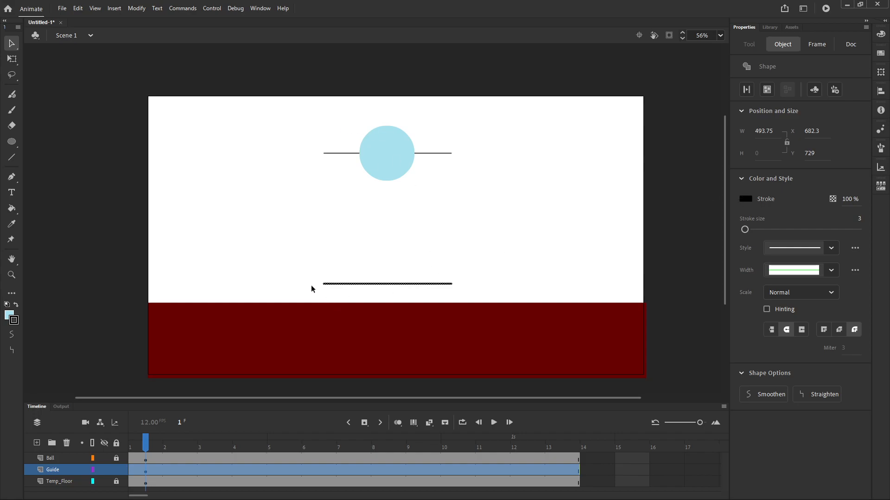
drag(313, 443, 329, 450)
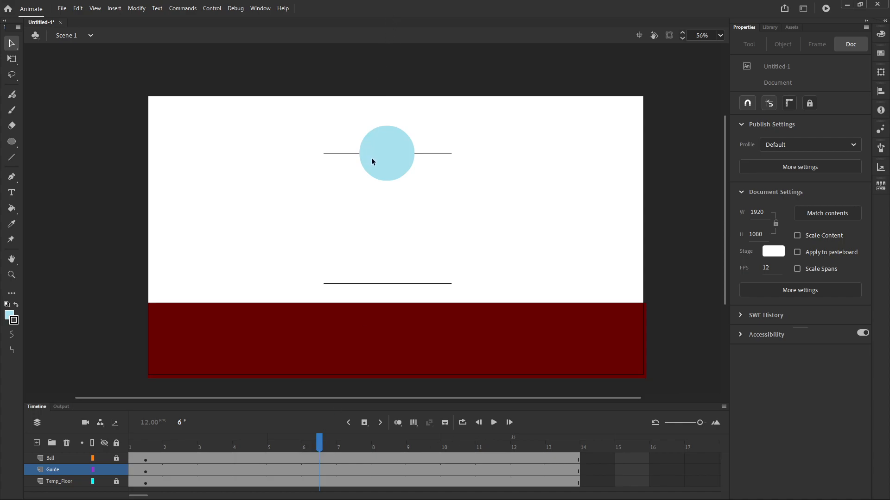
click(10, 57)
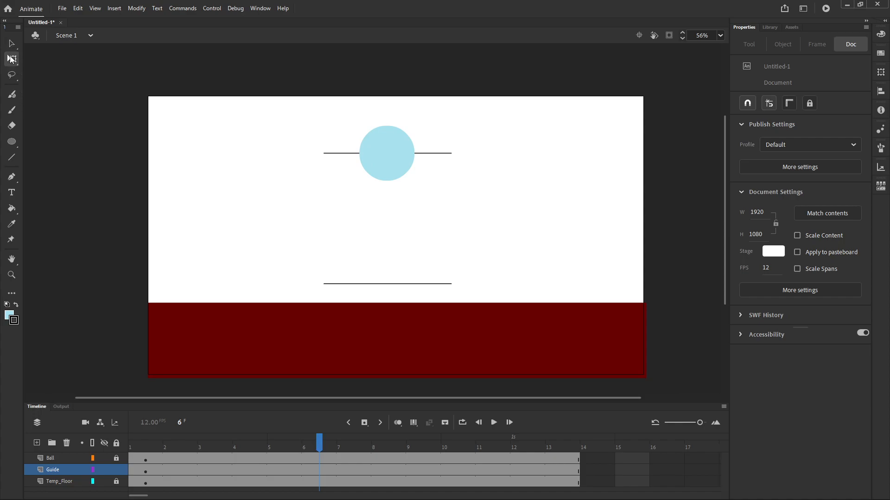
click(151, 447)
click(184, 447)
click(11, 157)
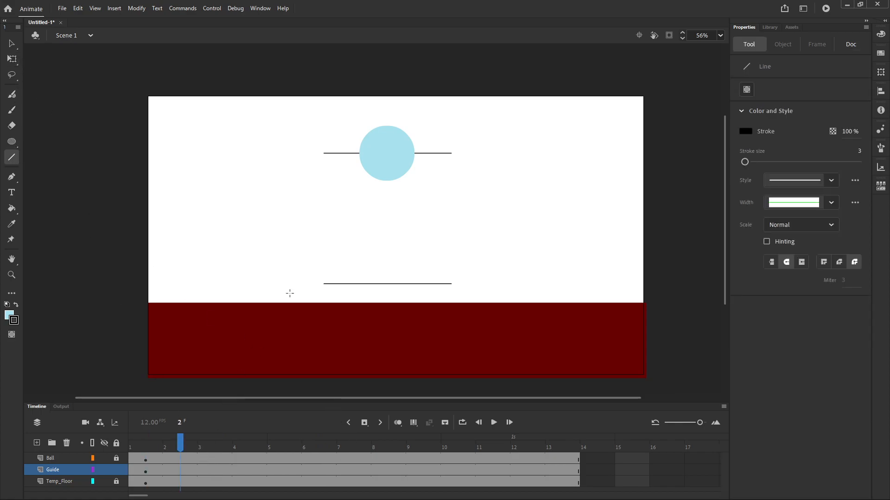
click(12, 43)
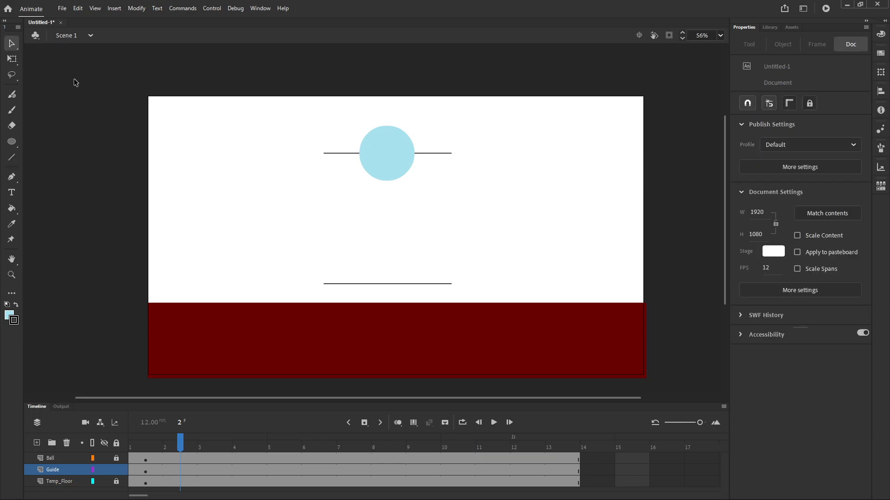
Place four more copies of the guide line between the first and last ones, close together near the ball and spaced wider towards the floor
drag(308, 131, 624, 246)
mouse_move(422, 152)
mouse_down()
mouse_move(425, 172)
mouse_move(424, 159)
mouse_up()
drag(424, 160, 424, 240)
key(ctrl+z)
key(ctrl+z)
mouse_move(360, 230)
mouse_down()
mouse_move(511, 242)
mouse_move(293, 186)
mouse_up()
drag(368, 212, 363, 198)
key(ctrl+z)
drag(309, 198, 498, 230)
drag(429, 212, 434, 202)
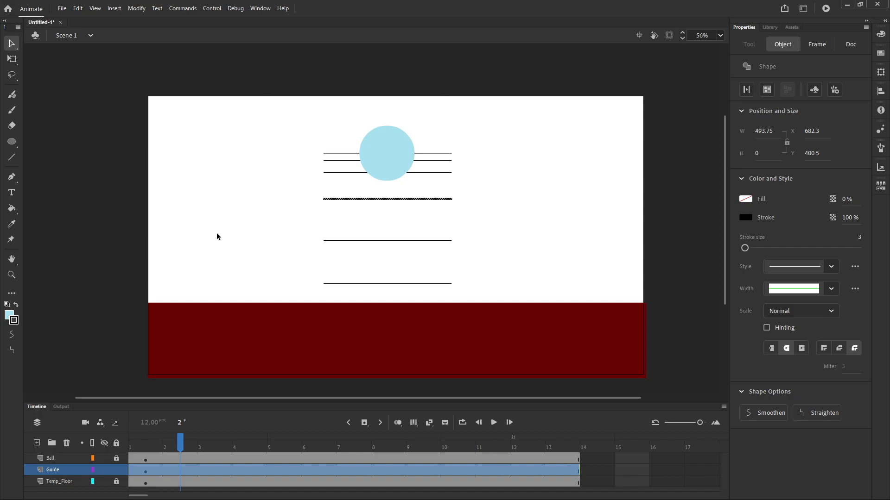
With the Ball layer temporarily hidden, draw a vertical line through the middle of all the guide lines, and lock the Guide layer
click(11, 157)
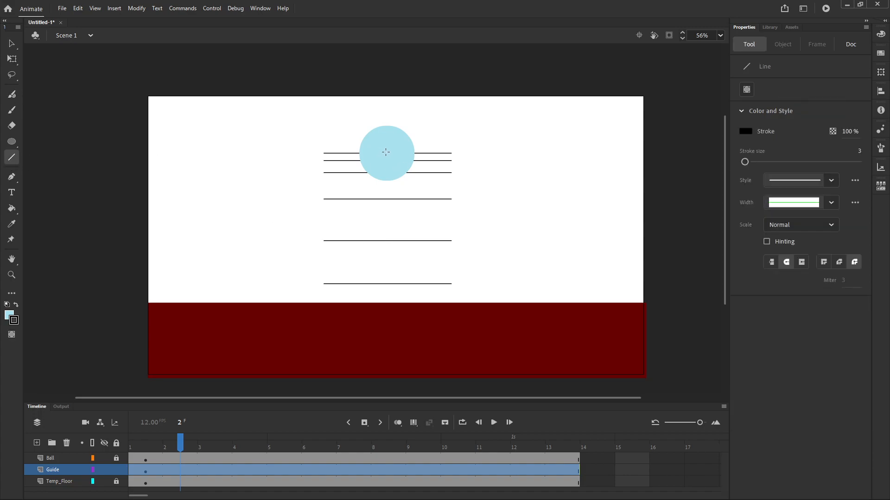
click(105, 459)
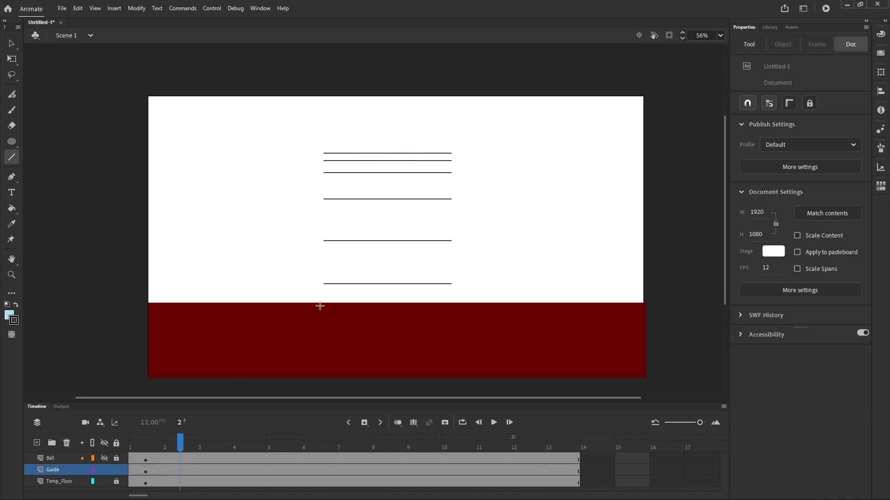
drag(384, 173, 376, 284)
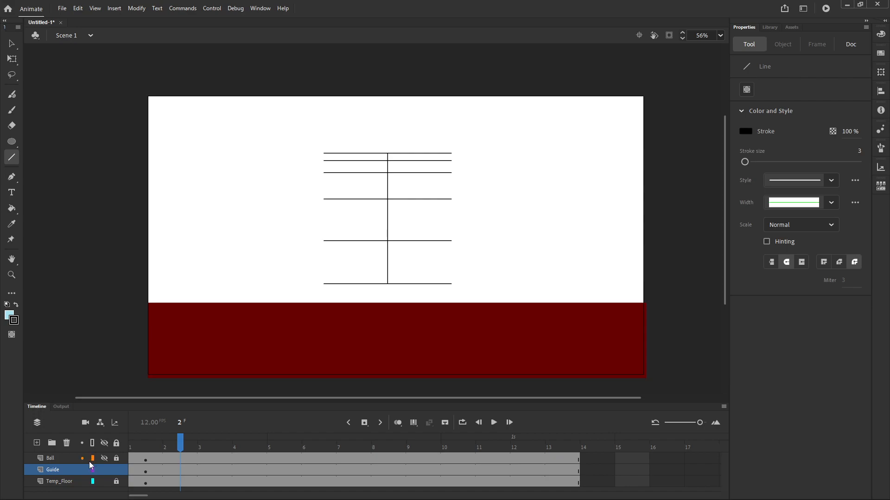
click(116, 470)
click(105, 459)
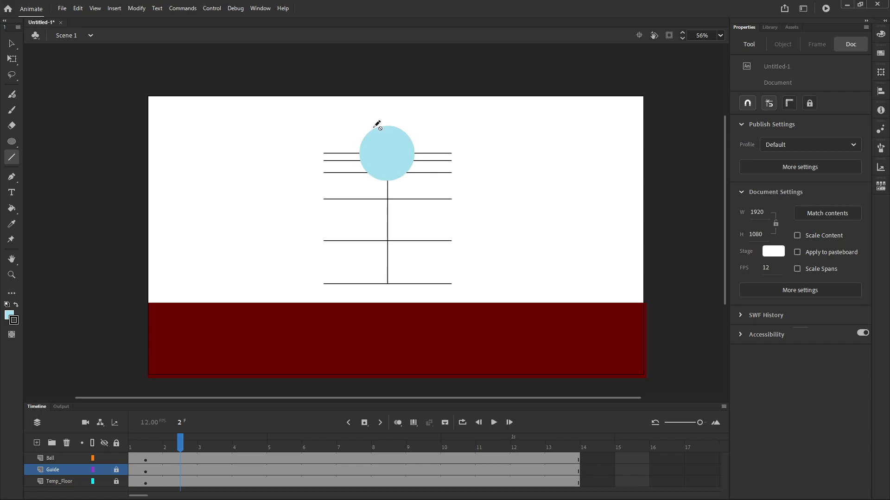
Scale the ball down to about 179 px wide and centre it where the first horizontal guide line meets the vertical one
click(12, 59)
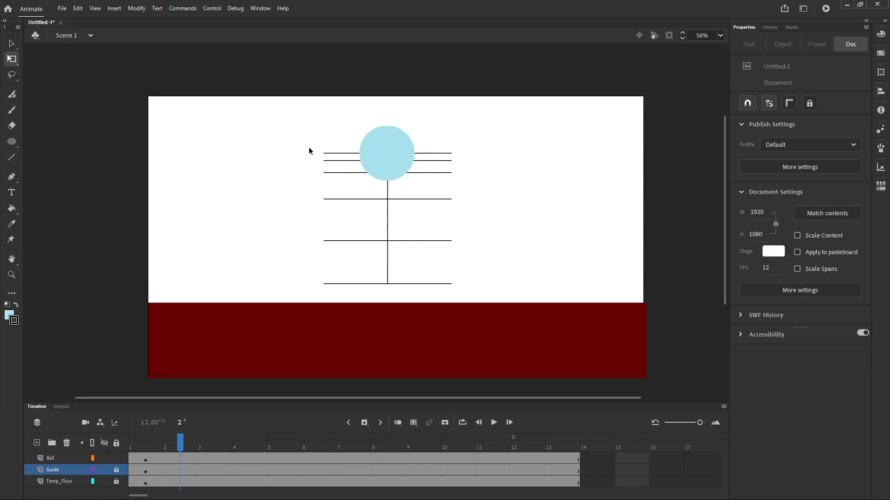
scroll(324, 153, up, 3)
scroll(402, 216, down, 5)
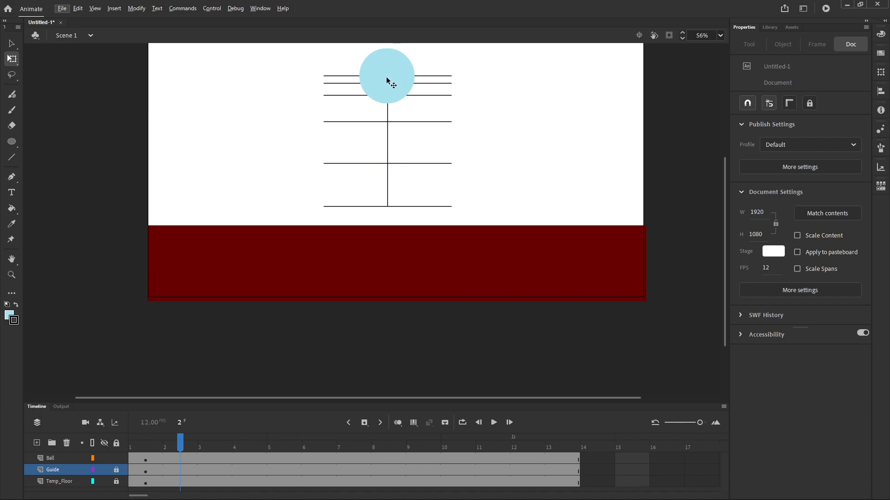
scroll(388, 81, up, 2)
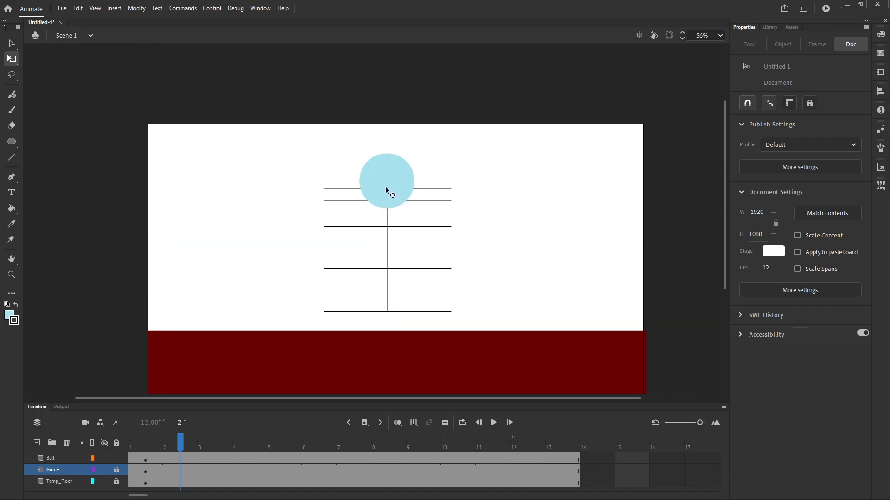
scroll(386, 191, up, 5)
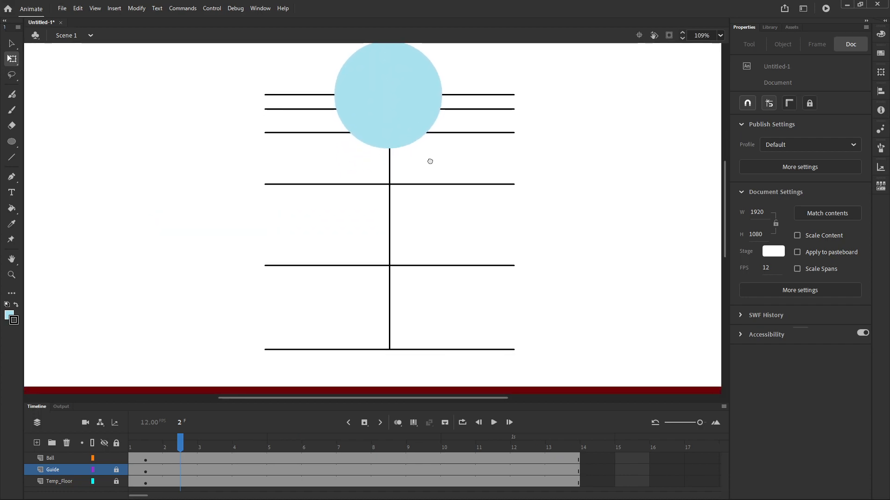
click(421, 132)
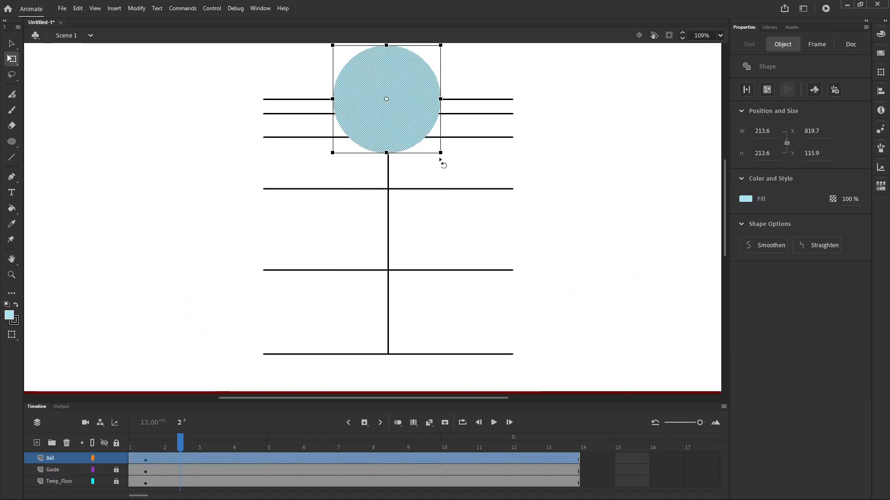
drag(439, 151, 404, 123)
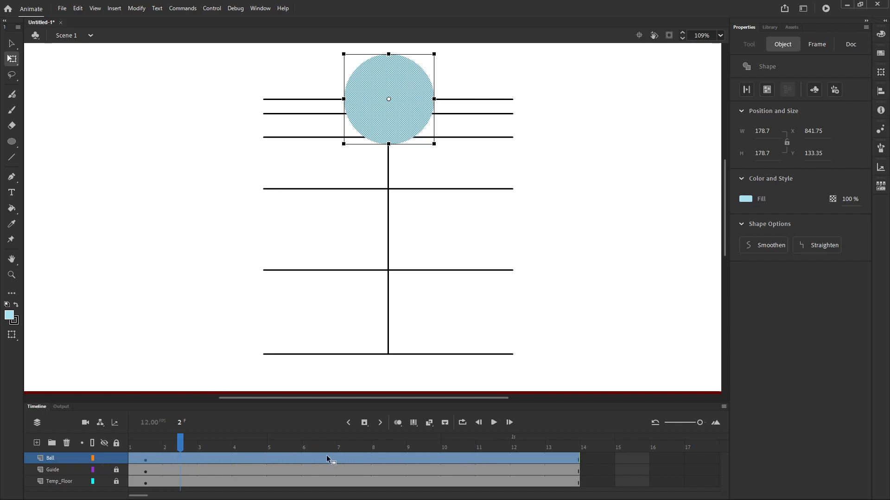
Convert frame 2 of the Ball layer to a keyframe
right_click(179, 458)
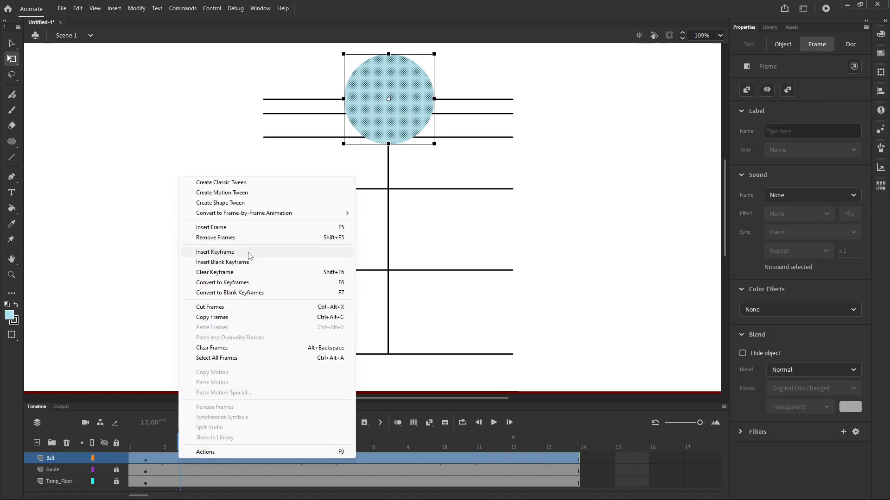
click(251, 287)
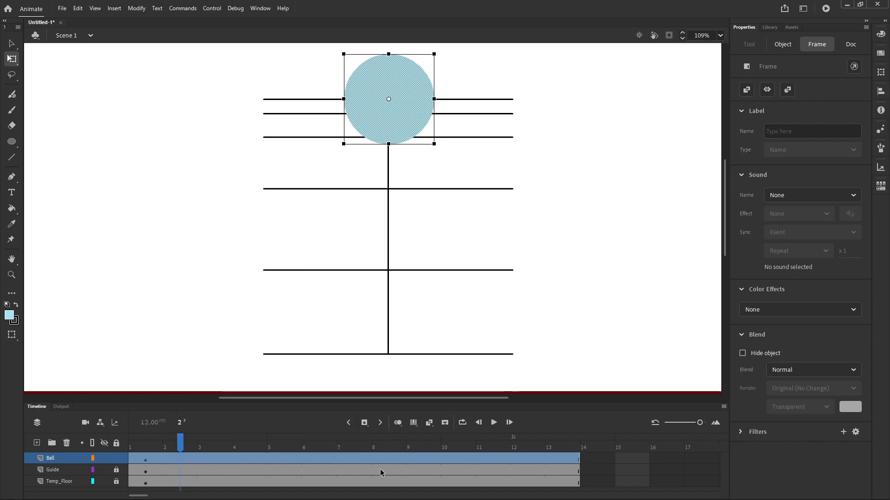
click(178, 459)
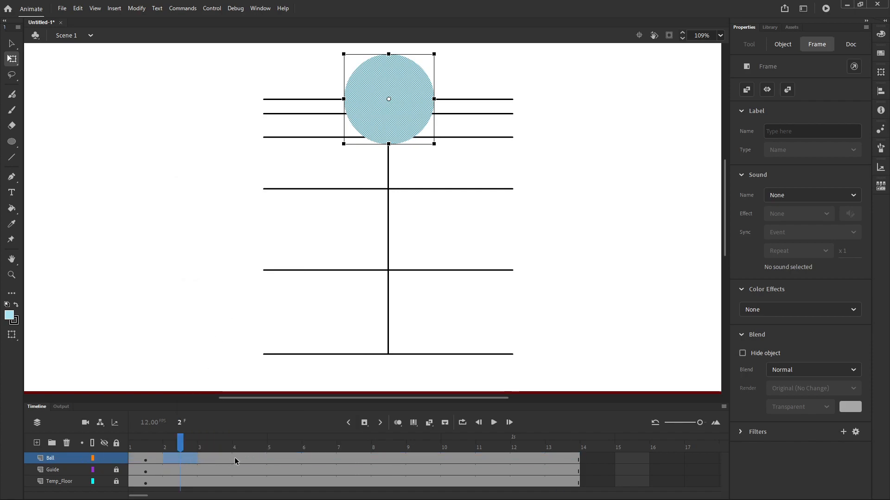
right_click(188, 460)
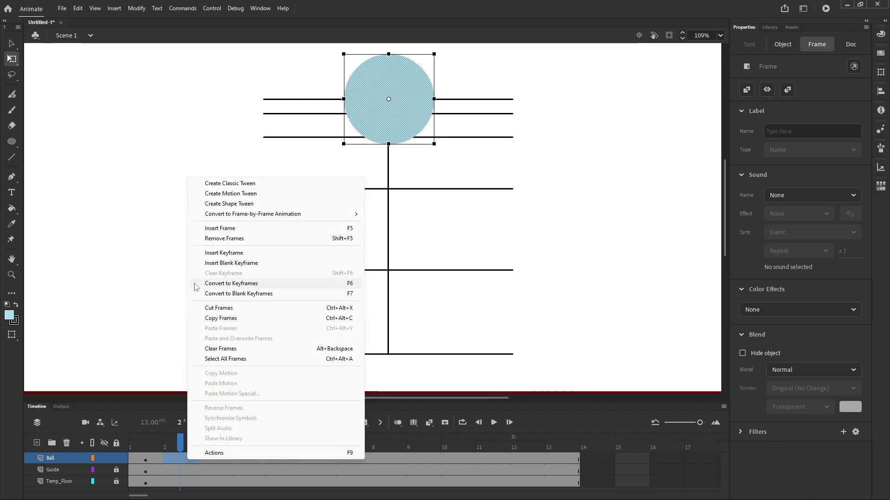
click(223, 283)
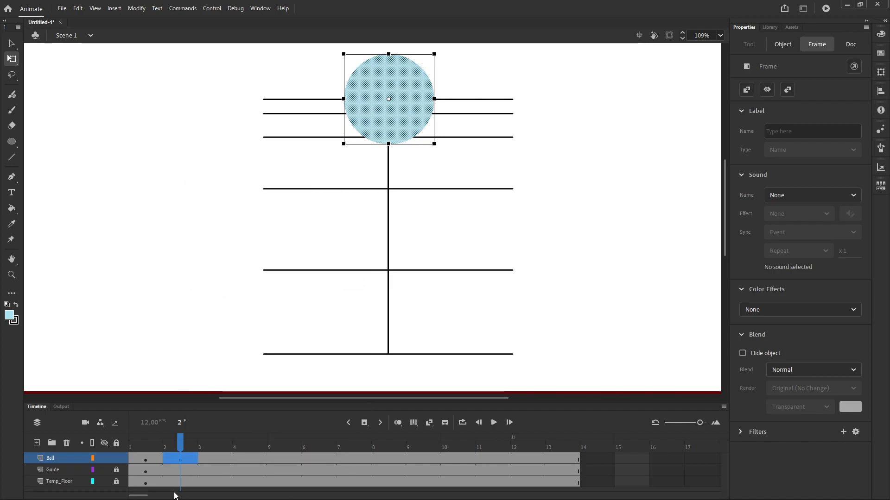
Move the ball at frame 2 straight down so its centre sits on the second guide line, at about Y 162
click(211, 449)
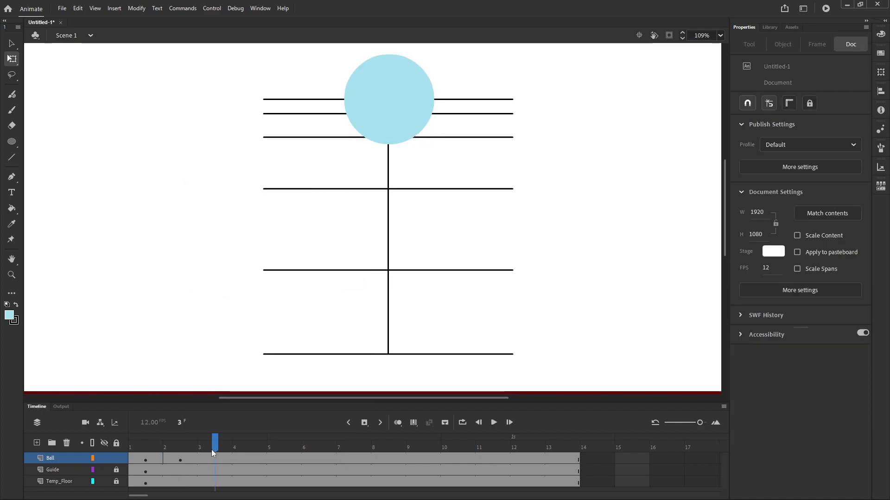
click(181, 448)
click(417, 87)
drag(411, 99, 415, 108)
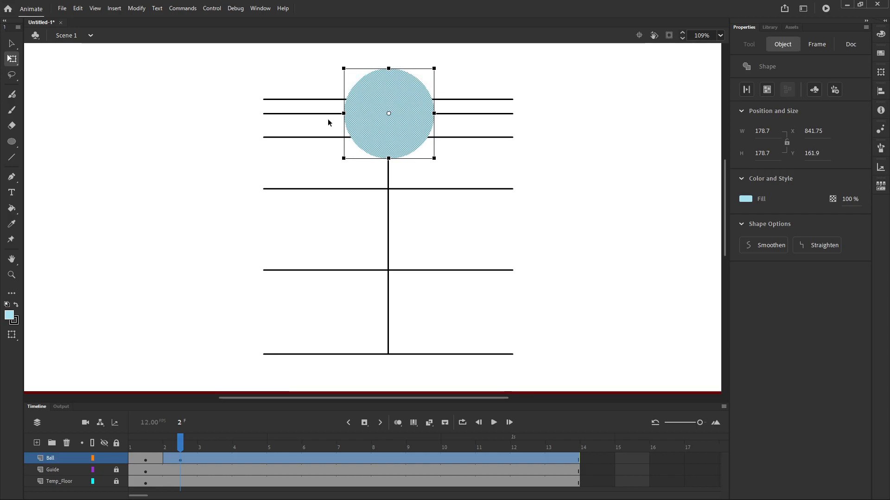
Turn on onion skinning and extend its range to run from frame 1 through frame 12
mouse_move(181, 448)
mouse_down()
mouse_move(104, 451)
mouse_move(174, 454)
mouse_up()
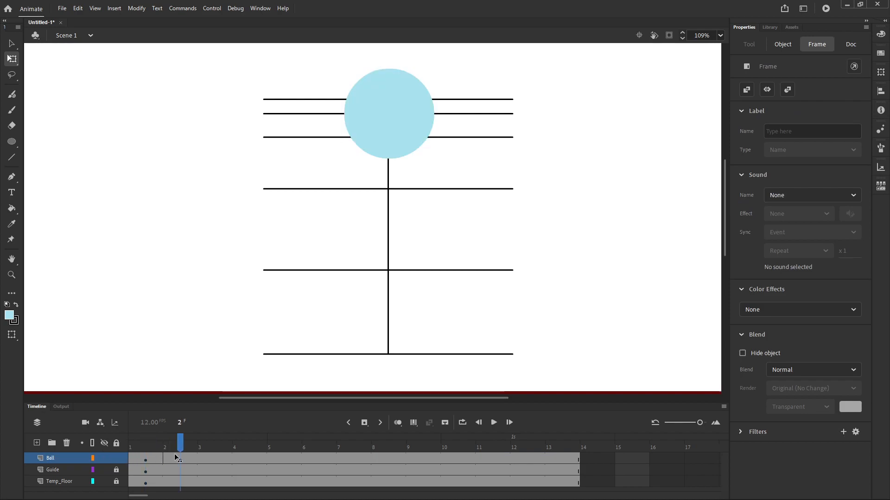
click(395, 426)
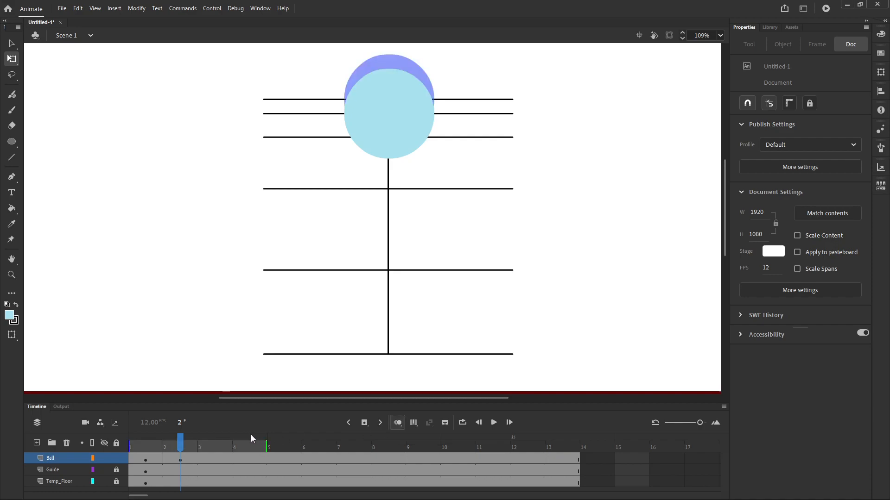
mouse_move(180, 444)
mouse_down()
mouse_move(264, 445)
mouse_move(130, 447)
mouse_up()
key(period)
key(period)
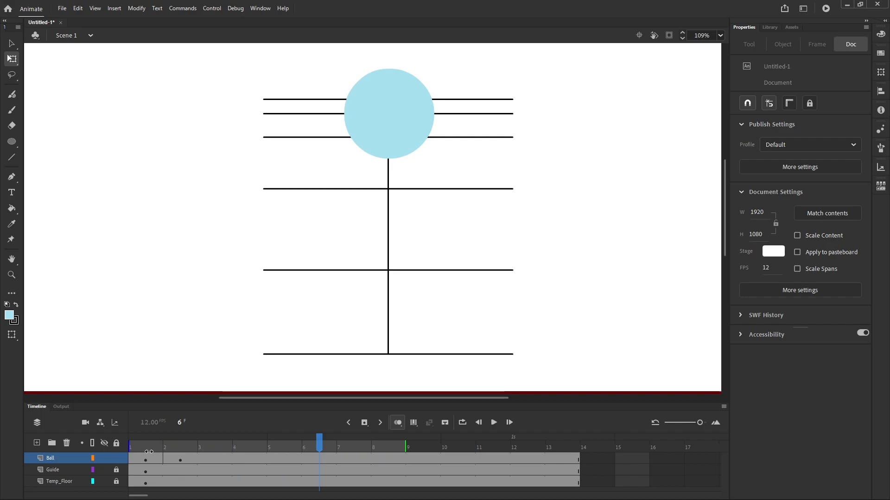
drag(405, 442, 545, 444)
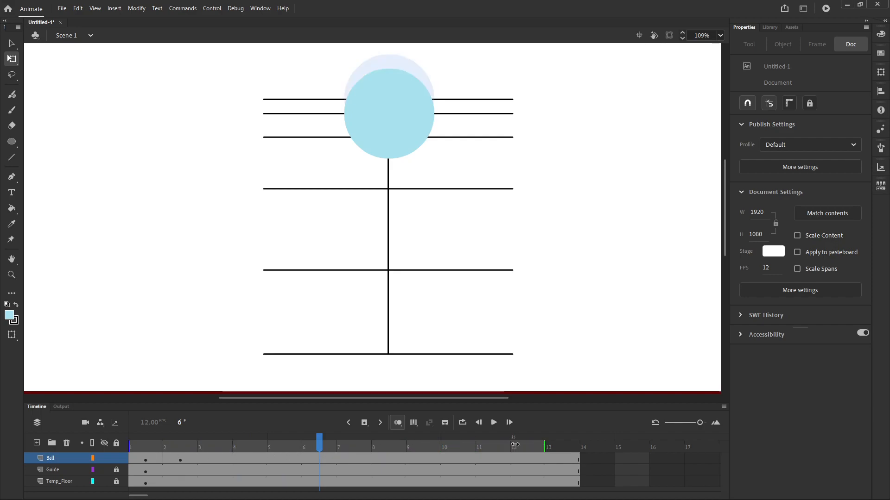
Add a keyframe at frame 3 of the Ball layer and move the ball down onto the third guide line, at about Y 208
mouse_move(319, 448)
mouse_down()
mouse_move(344, 444)
mouse_move(194, 451)
mouse_move(202, 447)
mouse_up()
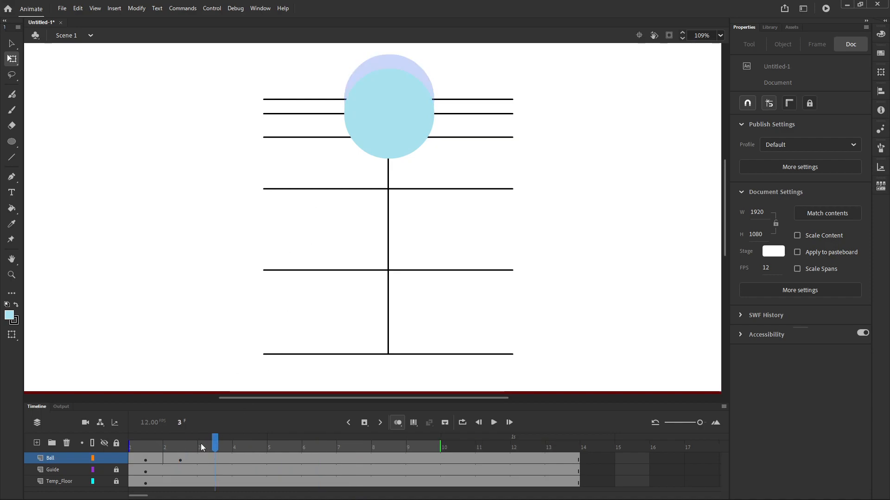
key(F6)
click(386, 118)
drag(415, 127, 417, 151)
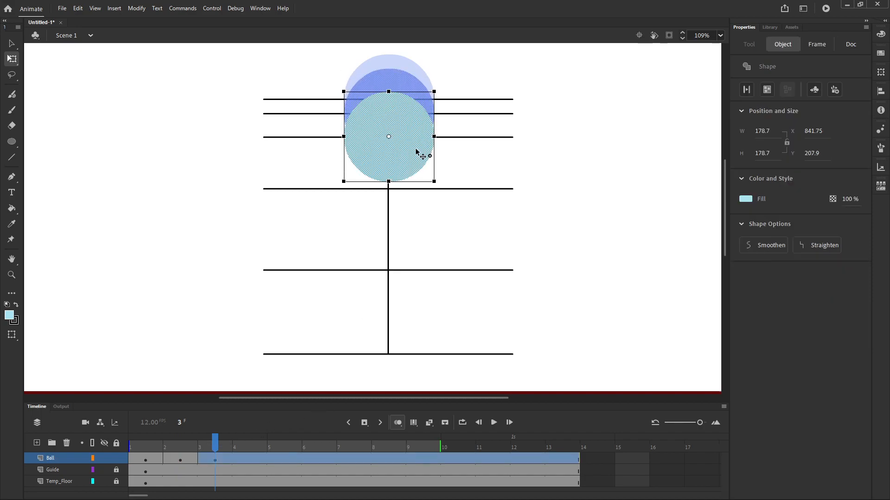
Add a keyframe at frame 4 of the Ball layer and move the ball down onto the fourth guide line, at about Y 313
click(243, 450)
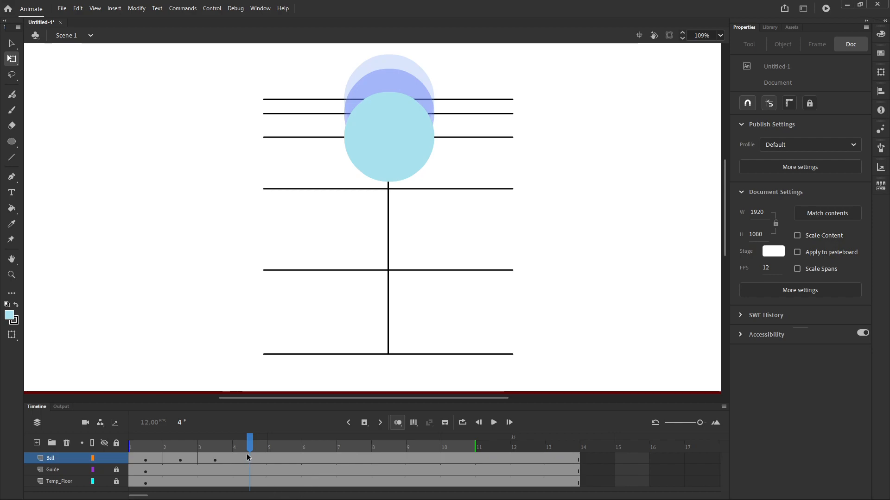
key(F6)
click(404, 155)
drag(403, 154, 407, 204)
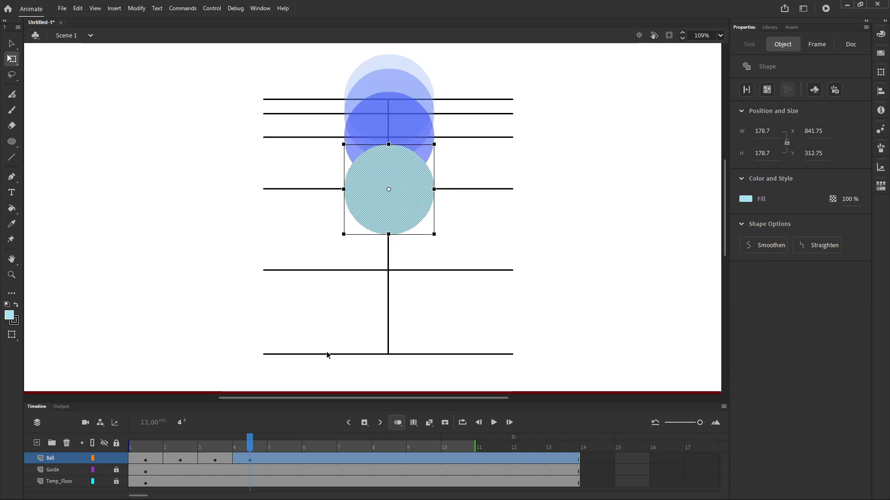
Add a keyframe at frame 5 of the Ball layer and move the ball straight down so its centre sits on the fifth guide line
click(282, 446)
key(F6)
click(397, 192)
drag(398, 192, 415, 274)
Add a keyframe at frame 6 of the Ball layer and lower the ball to rest on the red floor, at about Y 624
click(313, 451)
key(F6)
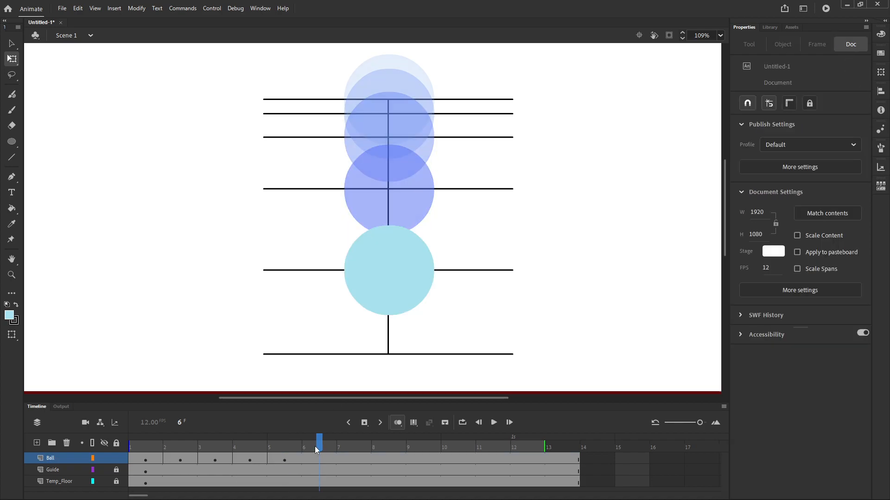
drag(411, 279, 392, 373)
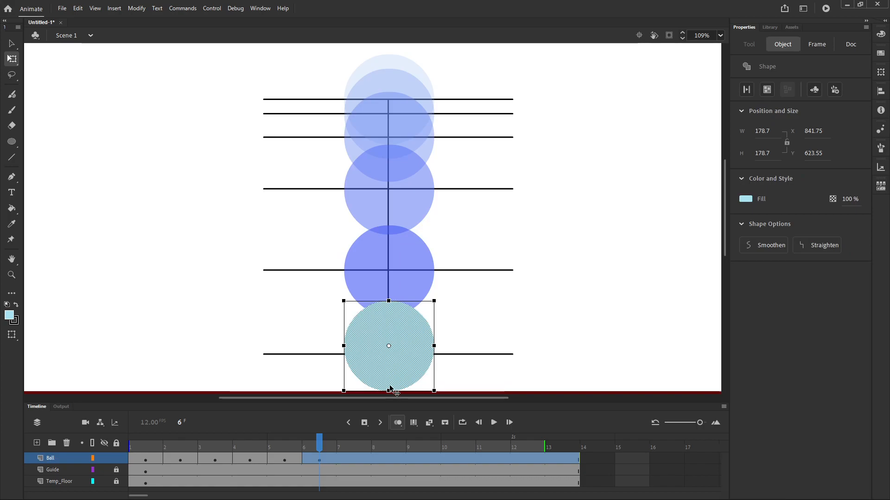
scroll(388, 361, down, 5)
scroll(376, 319, up, 6)
scroll(376, 316, down, 6)
scroll(378, 302, up, 1)
scroll(380, 301, down, 1)
drag(381, 300, 392, 372)
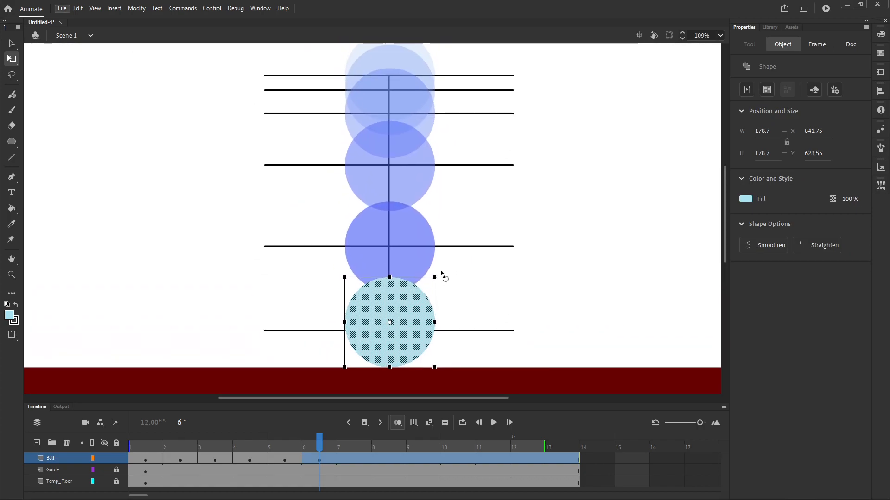
scroll(444, 277, up, 1)
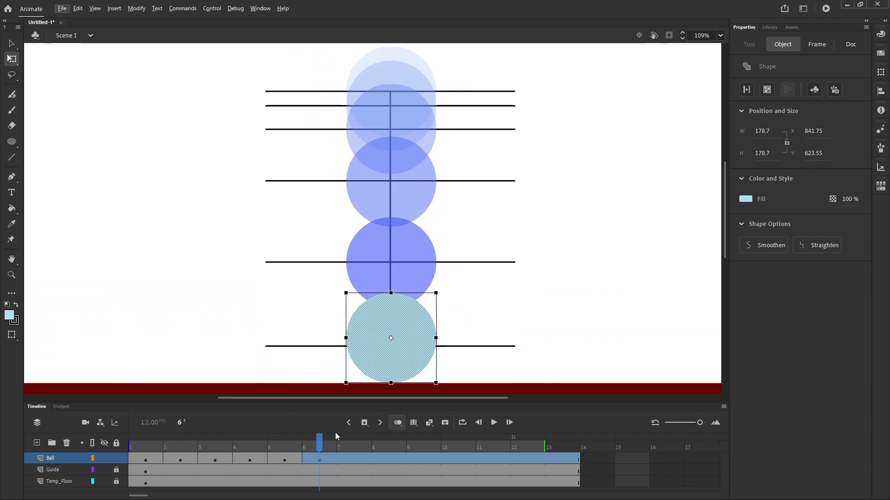
Scrub back through the ball's fall and select the ball at frame 3
drag(318, 447, 119, 464)
drag(282, 468, 209, 459)
click(366, 119)
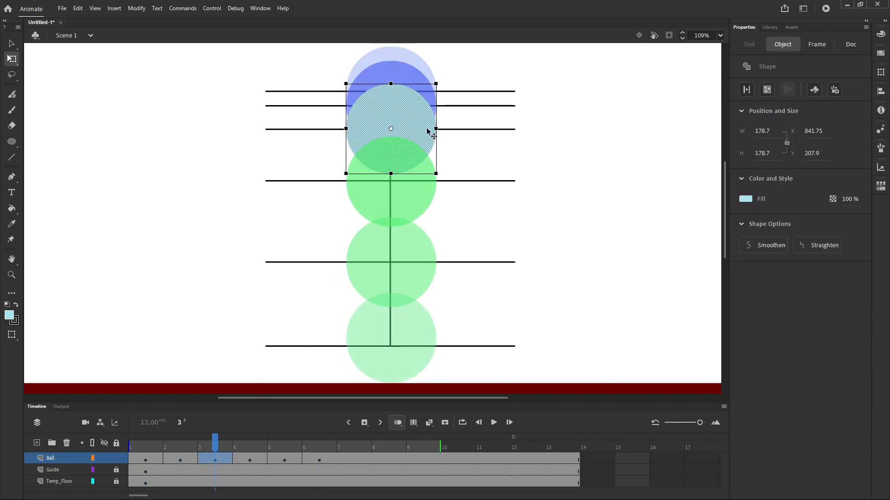
scroll(434, 131, up, 4)
scroll(435, 137, down, 2)
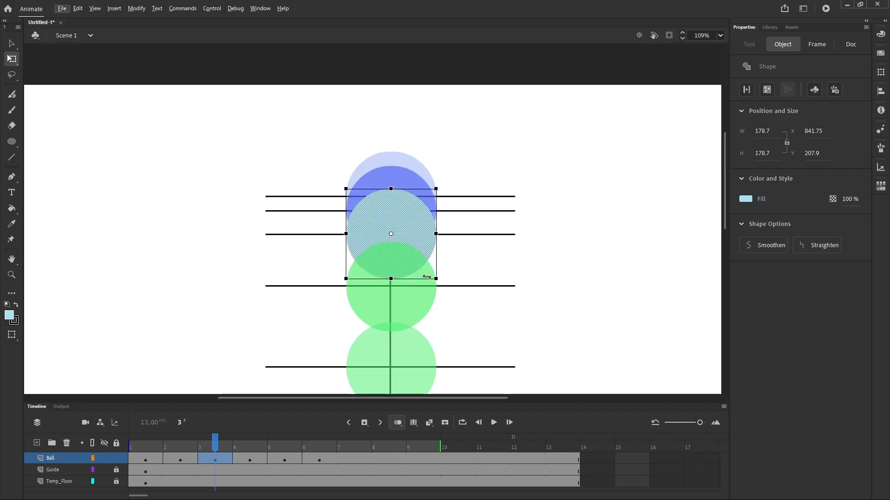
scroll(426, 263, up, 5)
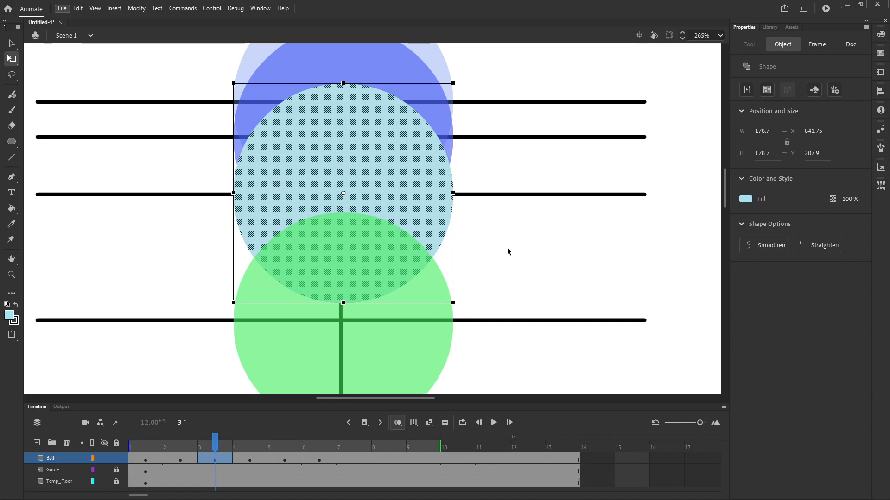
scroll(507, 245, down, 3)
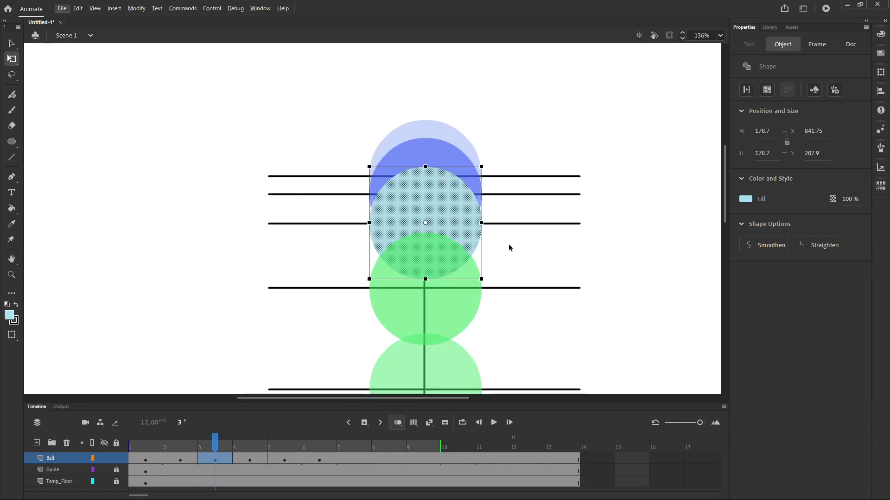
key(z)
drag(509, 246, 361, 200)
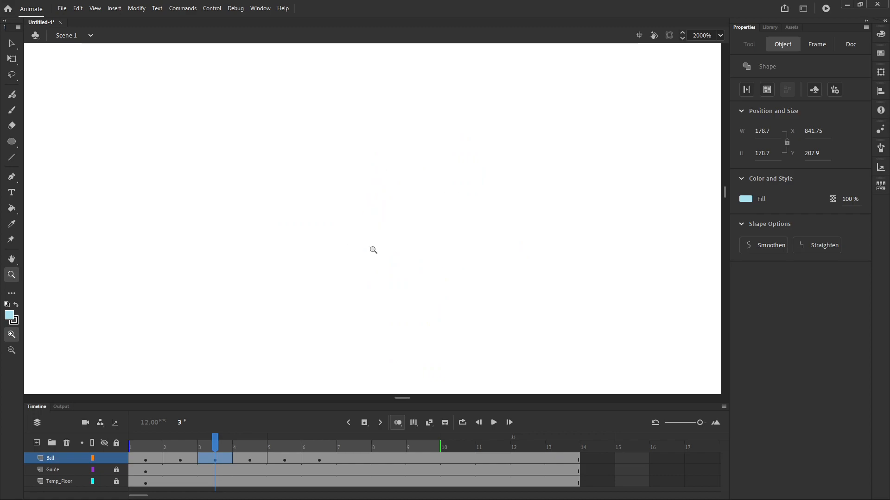
drag(438, 214, 349, 244)
scroll(399, 251, down, 2)
key(alt)
scroll(398, 243, down, 2)
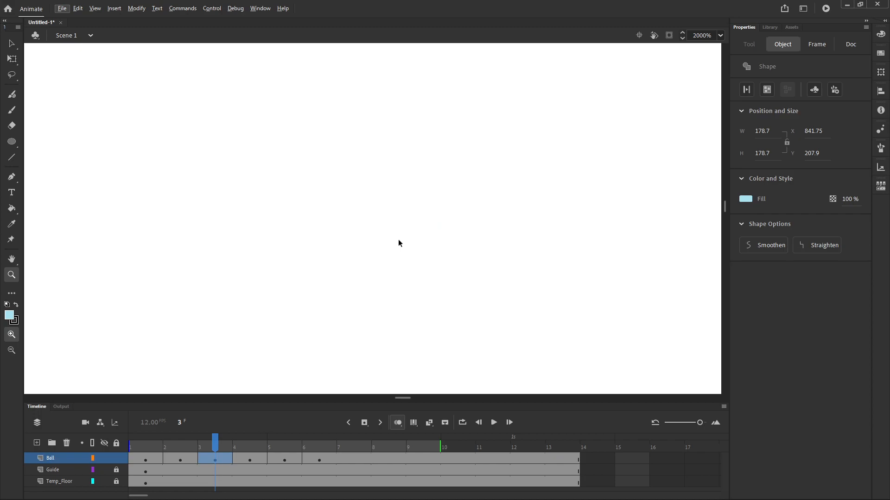
click(720, 35)
click(732, 50)
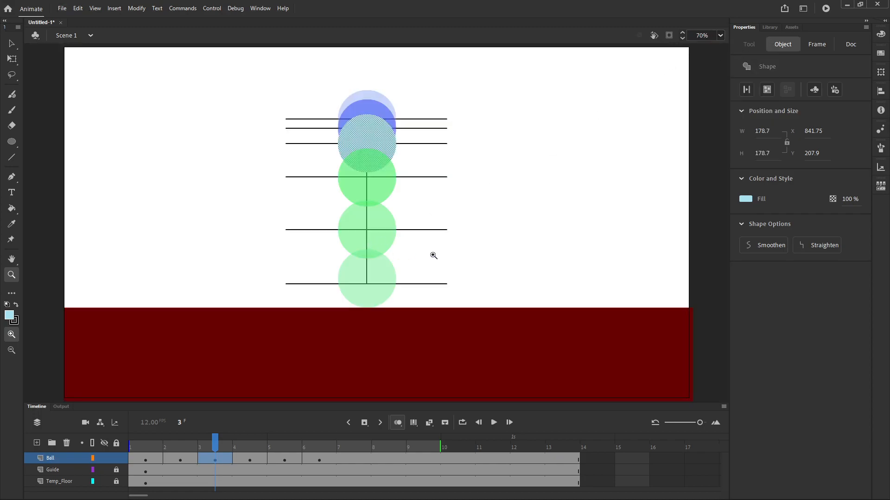
drag(213, 226, 238, 179)
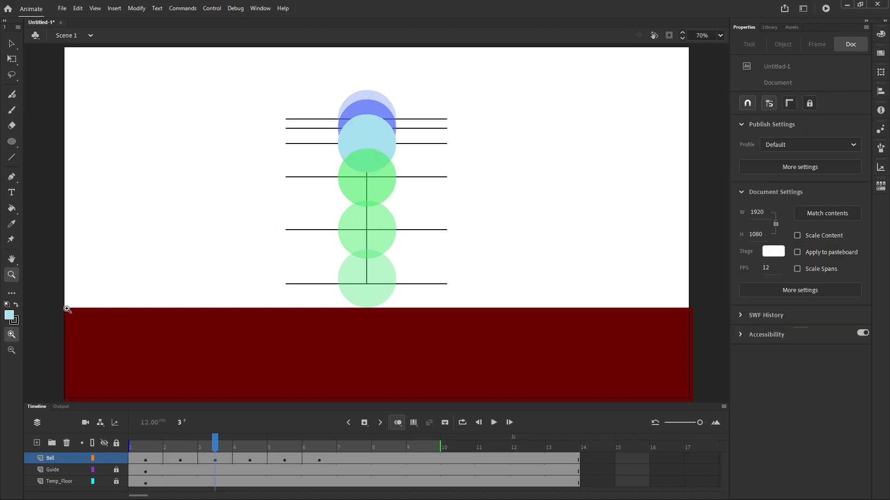
drag(212, 261, 251, 214)
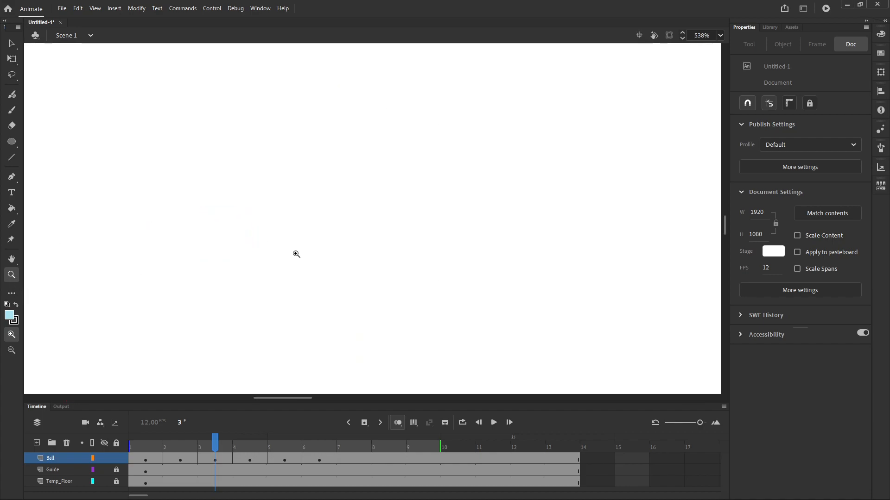
click(720, 36)
click(709, 46)
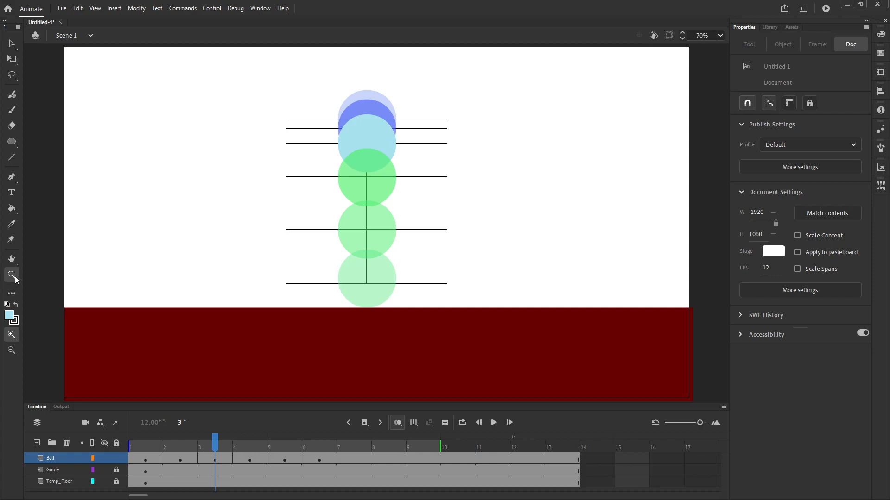
Stretch the ball at frame 3 vertically with Free Transform, to about 171 px wide and 200 px tall
click(11, 59)
click(367, 145)
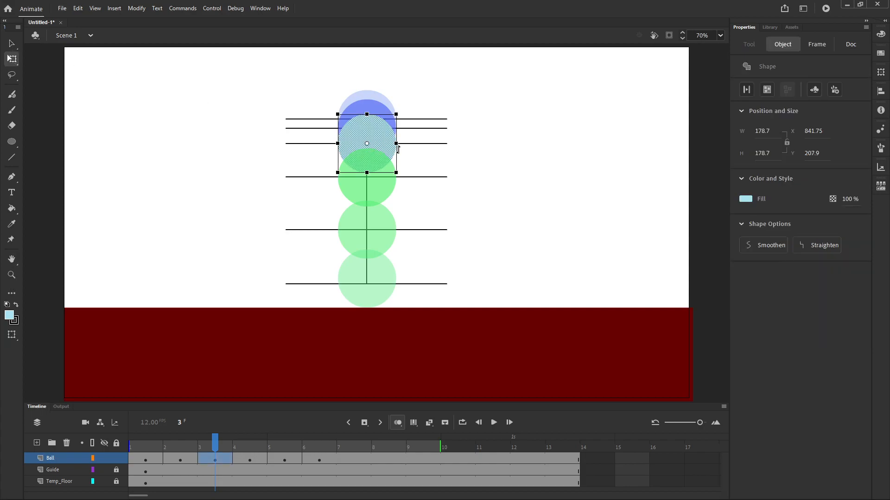
scroll(395, 146, up, 3)
scroll(397, 148, up, 3)
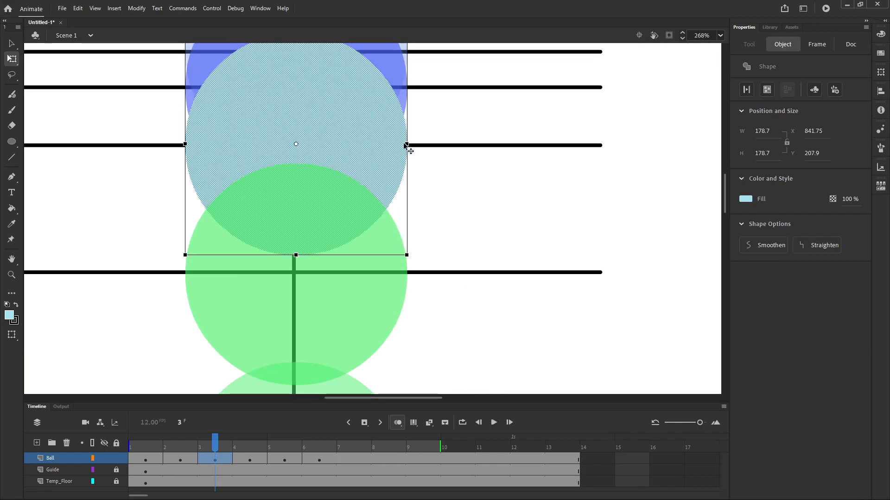
drag(407, 145, 397, 144)
drag(295, 255, 294, 269)
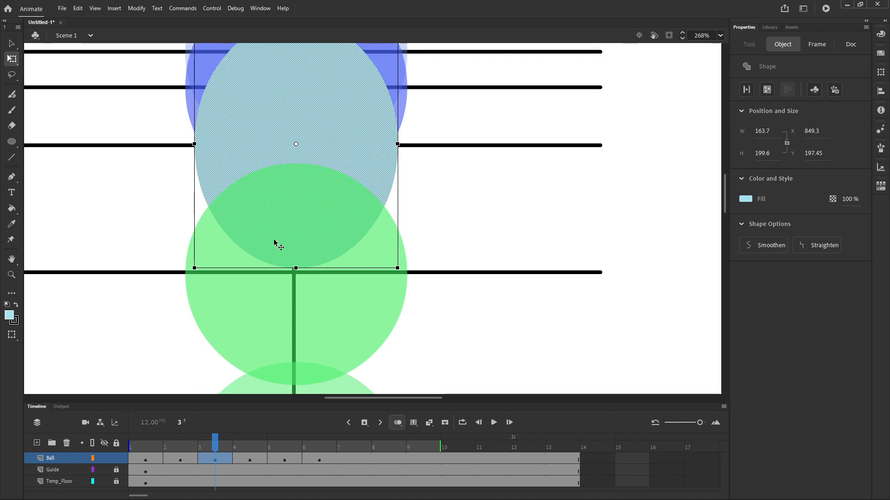
drag(398, 144, 401, 145)
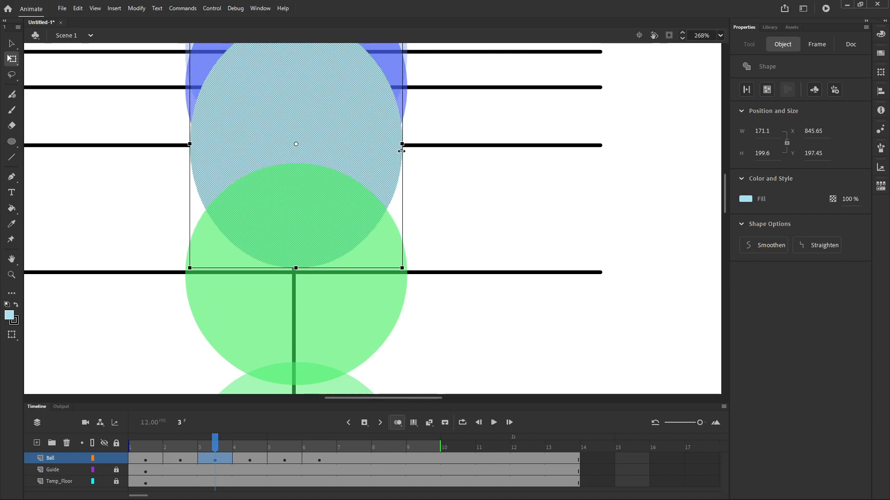
click(317, 341)
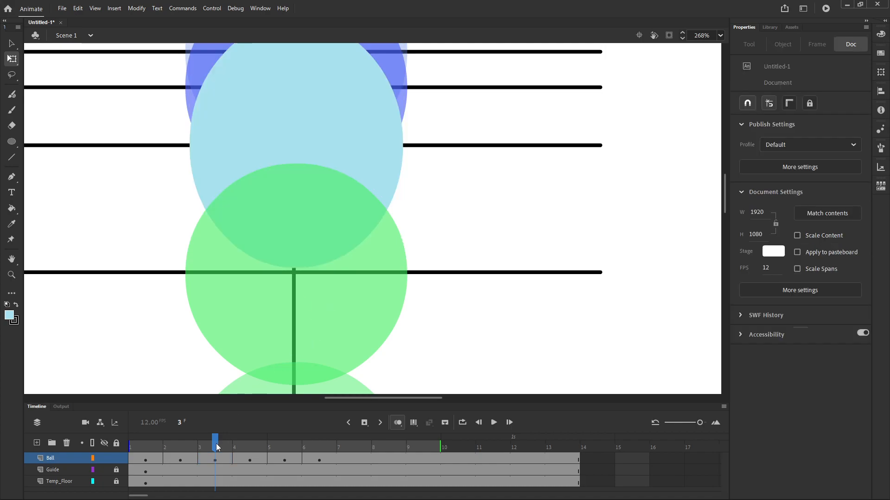
Stretch the ball at frame 4 about its centre to about 159 px wide and 237 px tall
drag(217, 446, 250, 446)
click(296, 334)
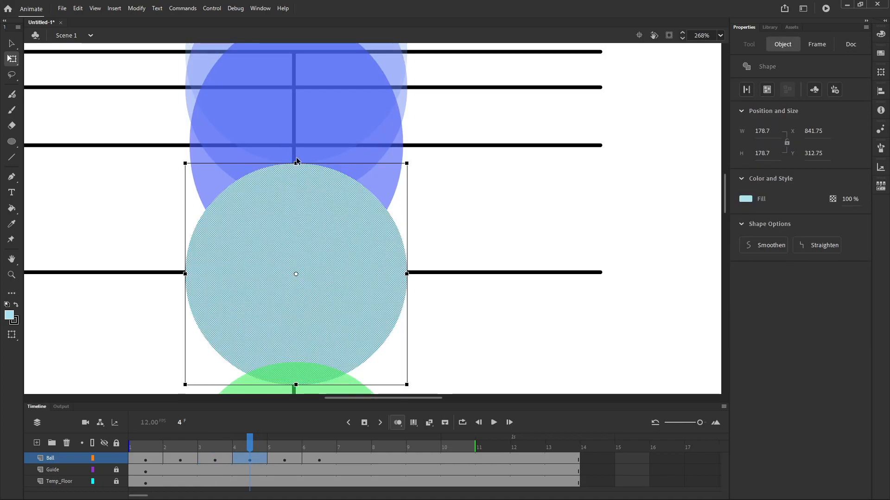
drag(296, 162, 296, 120)
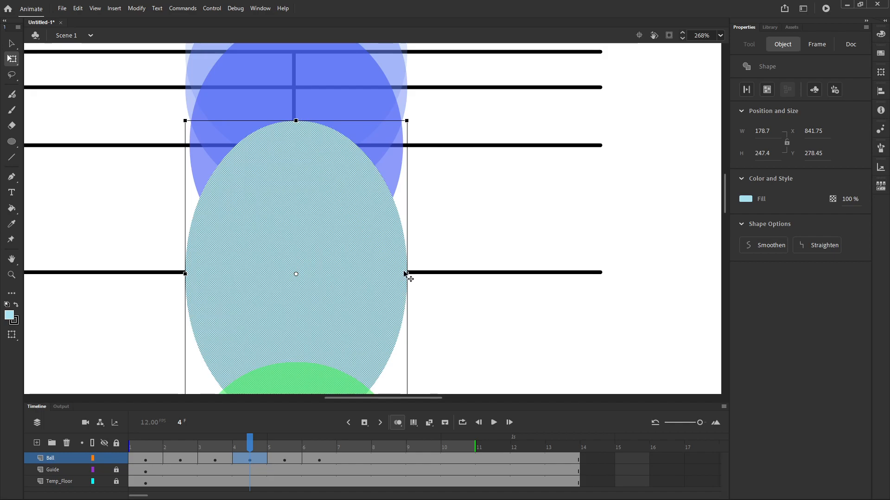
mouse_move(406, 274)
mouse_down()
mouse_move(385, 274)
mouse_move(395, 273)
mouse_up()
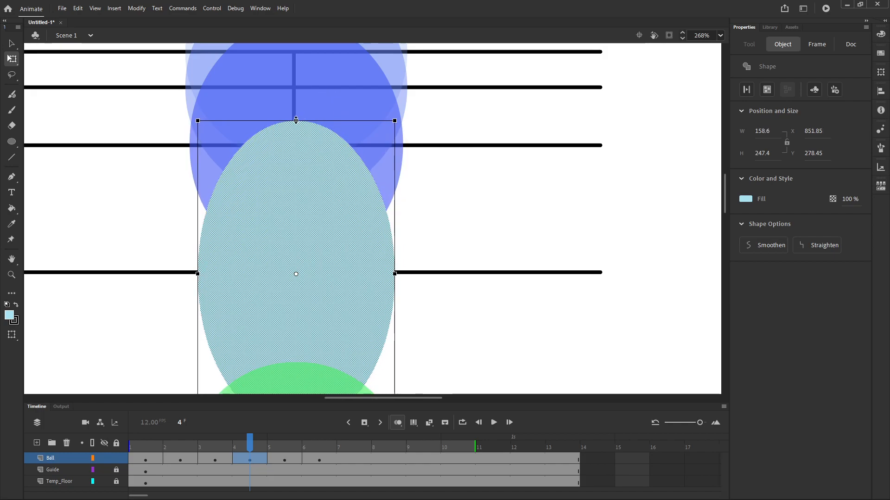
drag(296, 120, 295, 127)
scroll(334, 200, down, 5)
scroll(333, 203, down, 6)
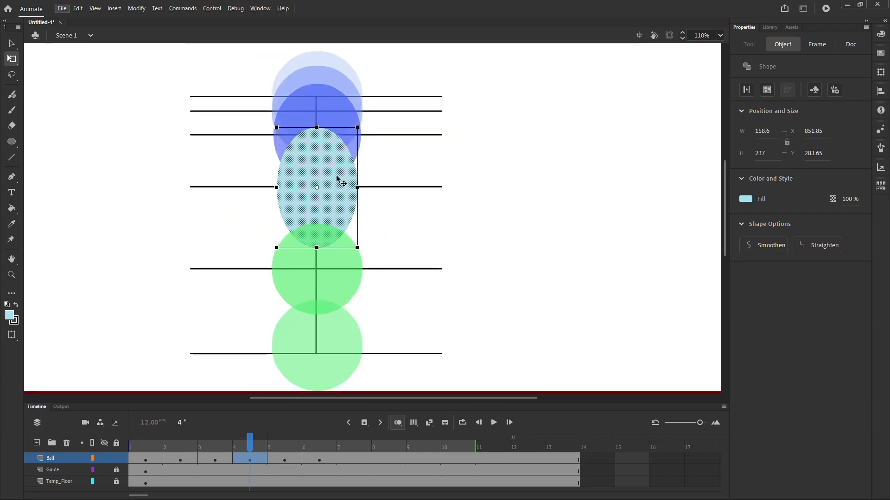
Check frame 5 of the fall, then narrow the stretched ball at frame 4 to about 150 px wide
click(254, 434)
click(288, 445)
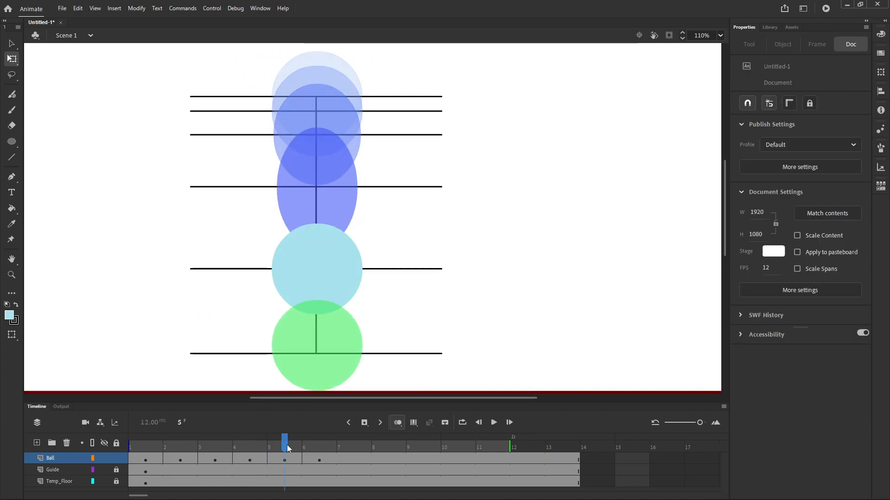
click(258, 447)
click(322, 187)
drag(358, 187, 355, 188)
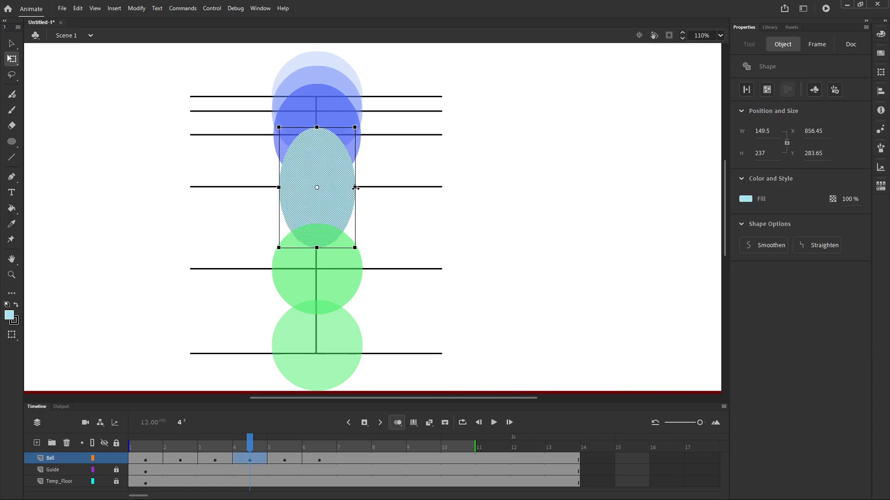
Stretch the ball at frame 5 into a tall, thin ellipse about 95 px wide and 287 px tall, centred on the fifth guide line
click(278, 444)
click(326, 232)
drag(317, 223, 317, 186)
drag(362, 269, 341, 269)
drag(317, 185, 317, 192)
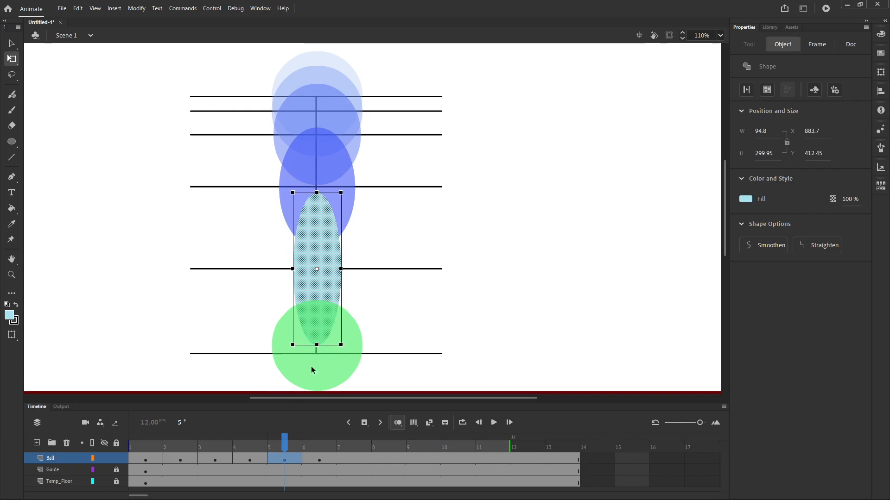
drag(316, 345, 316, 342)
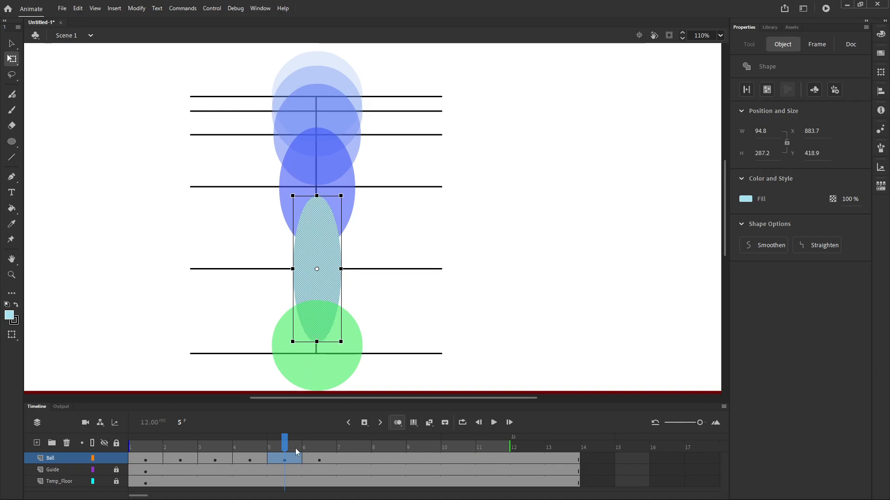
Move the transform pivot of the ball at frame 6 to its base and squash it to about 81 px tall
click(310, 446)
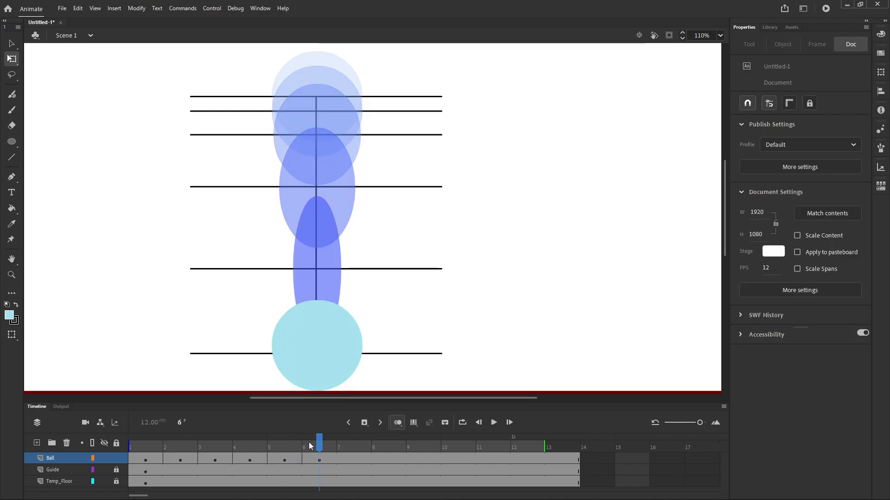
click(323, 373)
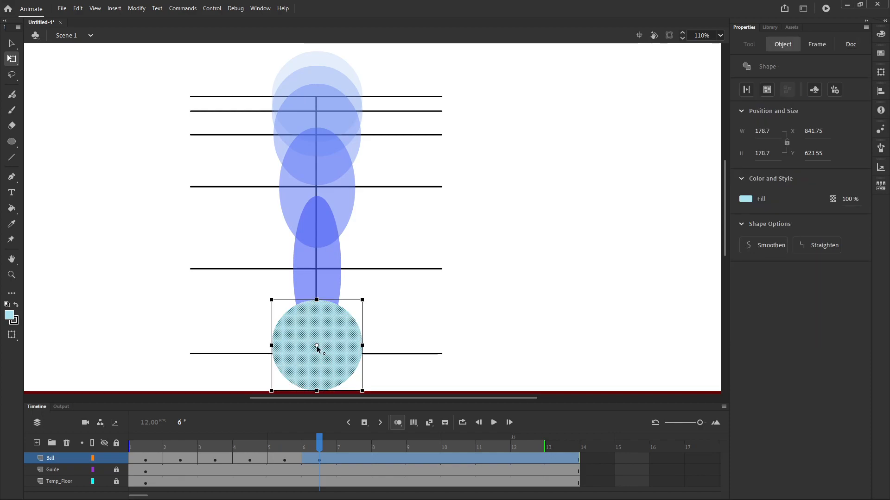
drag(317, 346, 317, 391)
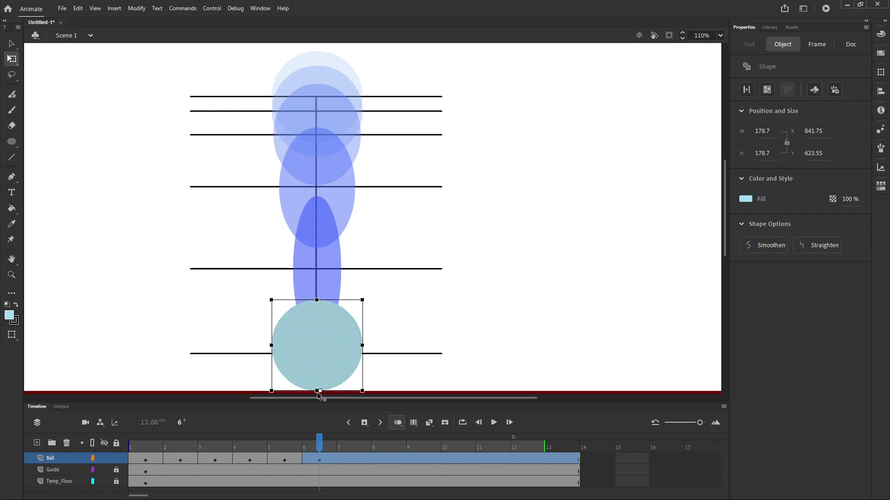
mouse_move(316, 392)
mouse_down()
mouse_move(313, 370)
mouse_move(316, 391)
mouse_up()
drag(316, 392, 320, 388)
drag(317, 301, 316, 349)
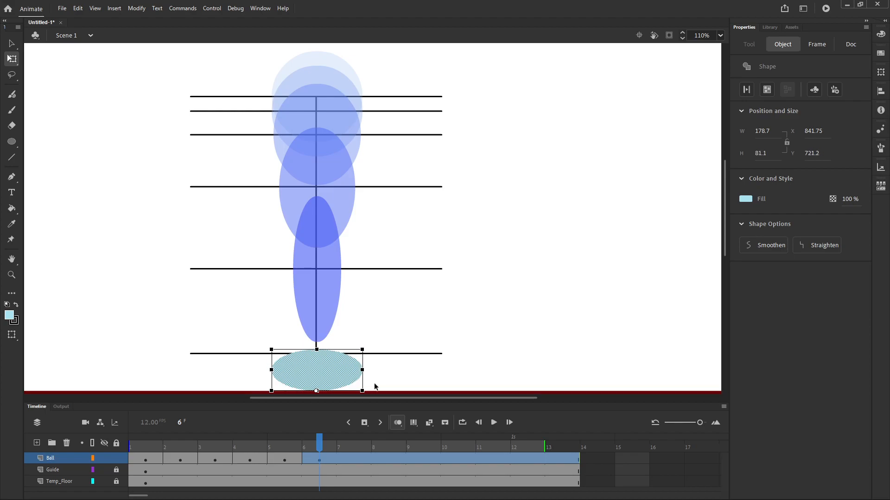
Widen the squashed ball at frame 6 into a flat ellipse about 279 px wide and 83 px tall, resting on the floor
drag(362, 369, 393, 375)
drag(317, 350, 317, 349)
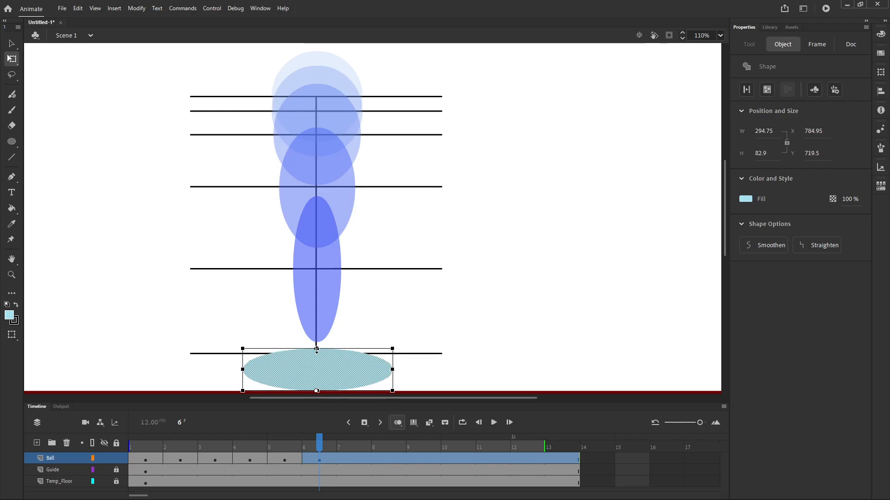
drag(393, 369, 388, 370)
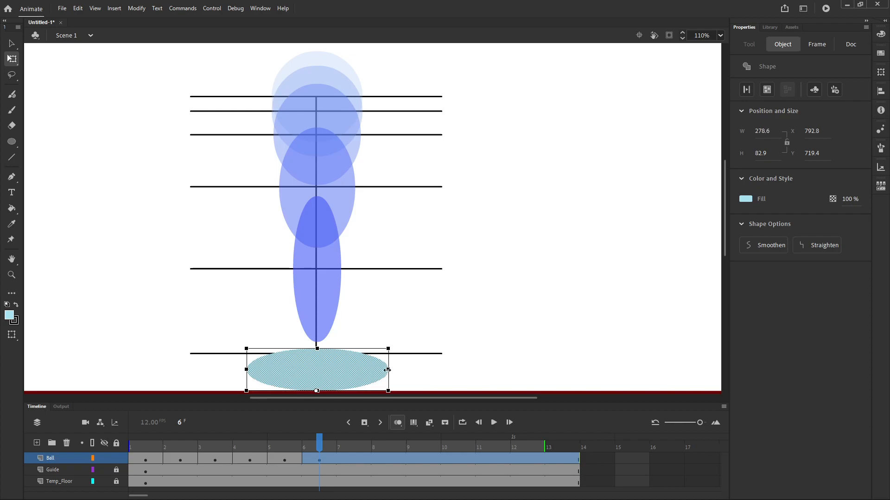
drag(405, 306, 455, 295)
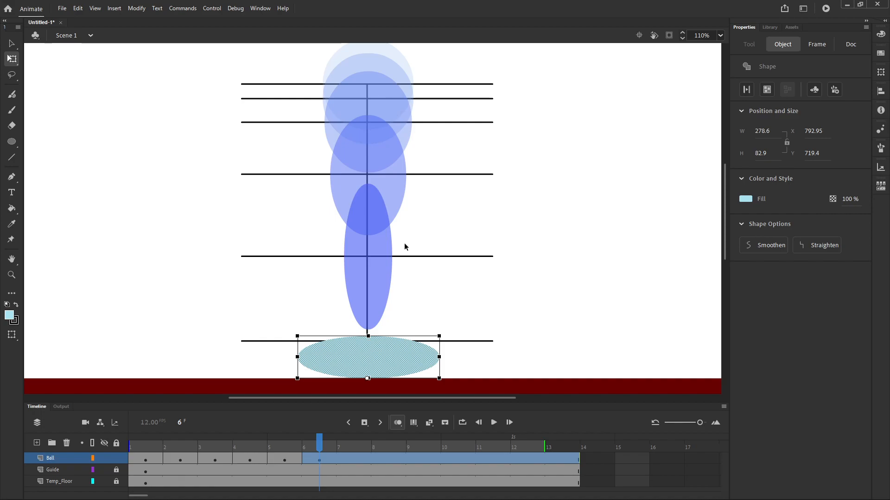
click(401, 317)
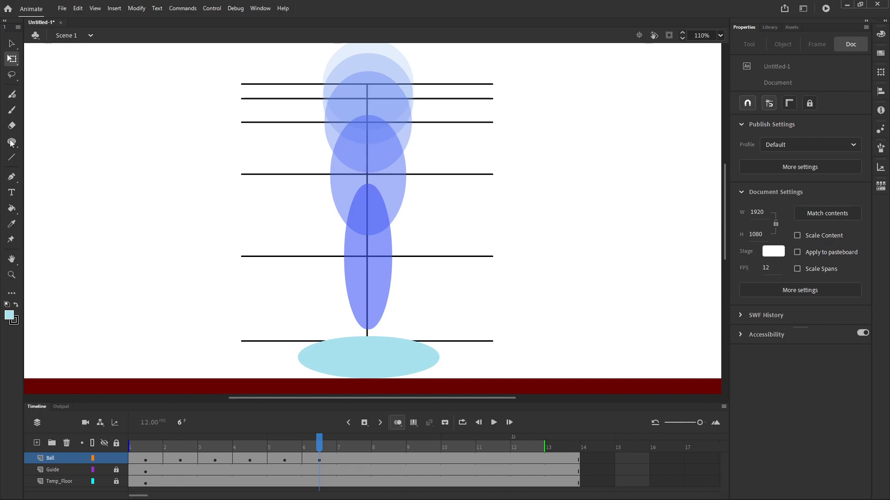
Raise the upper-left anchor point of the squashed ball at frame 6 with the Subselection tool and flatten its inner handle
click(11, 45)
click(47, 59)
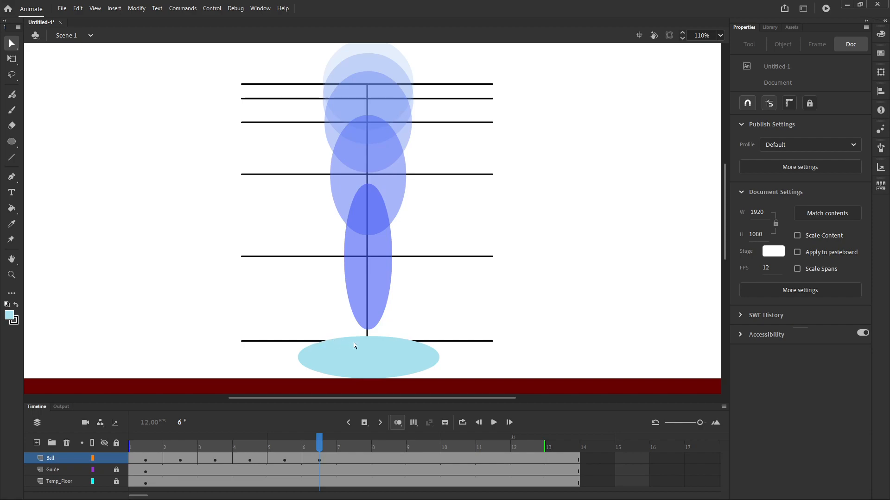
drag(263, 321, 512, 397)
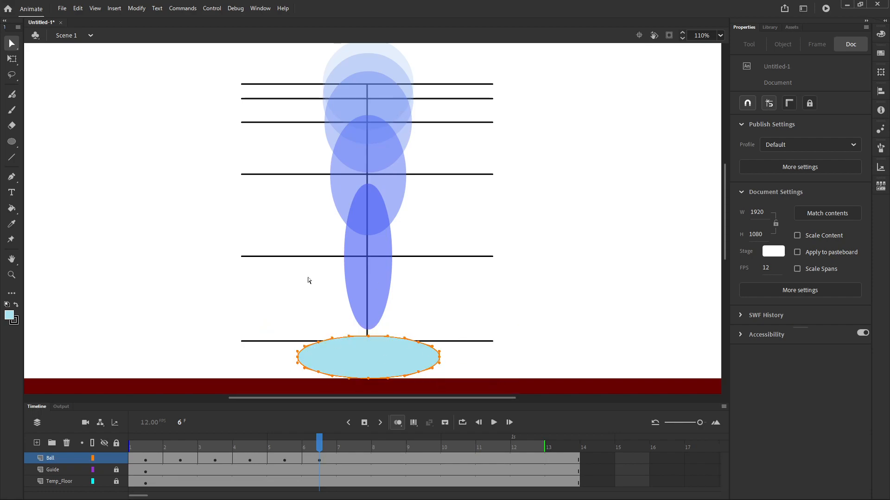
scroll(480, 294, down, 1)
scroll(398, 345, up, 4)
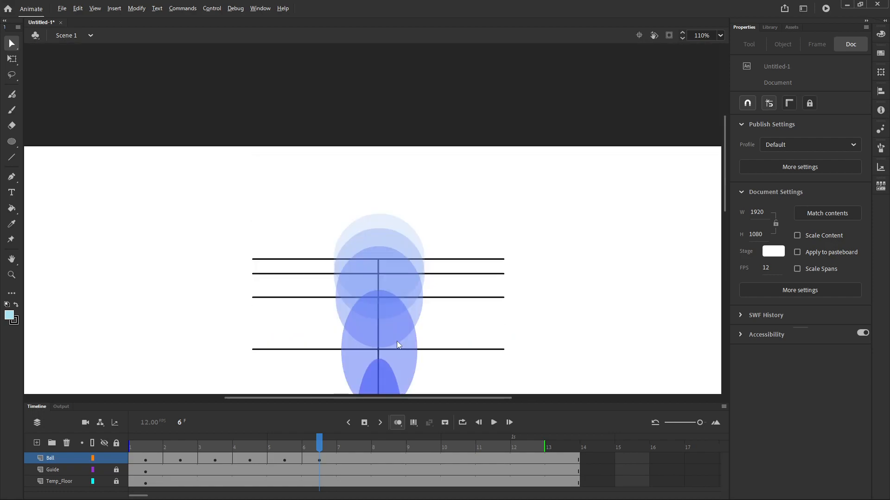
scroll(396, 341, down, 5)
scroll(377, 259, up, 6)
drag(397, 229, 403, 376)
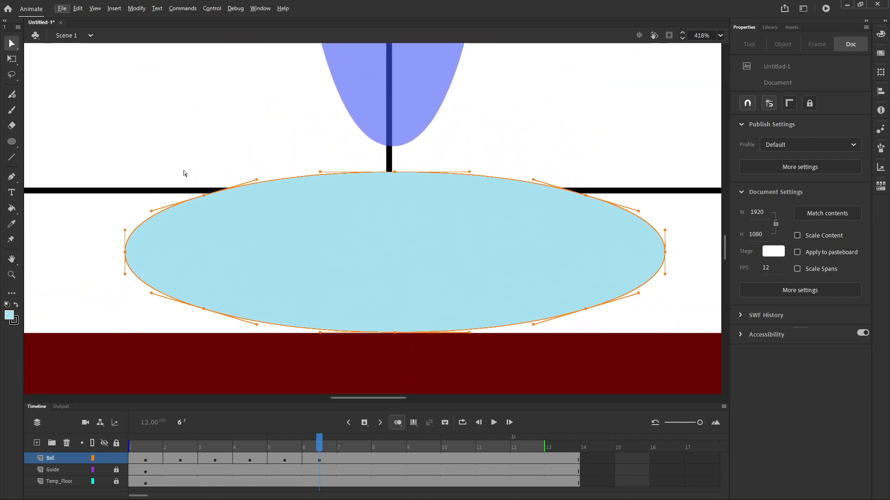
drag(183, 174, 247, 236)
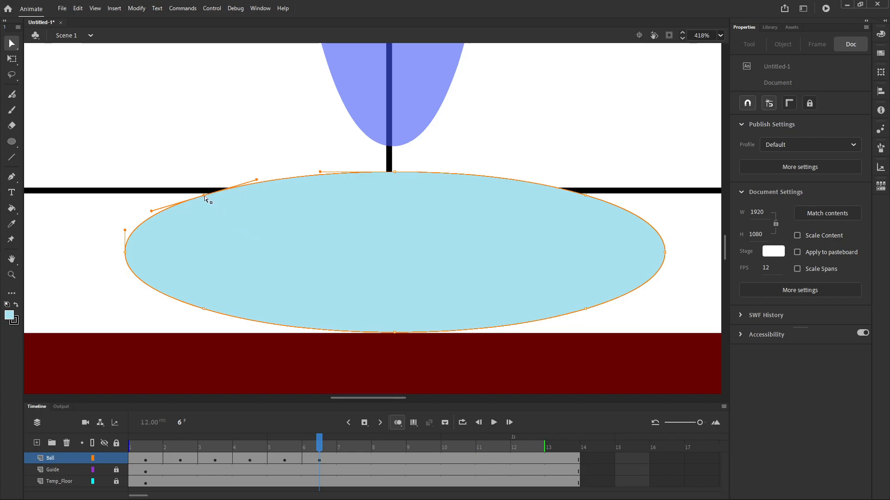
key(Up)
key(Up)
key(Up)
key(Up)
key(Up)
key(Up)
key(Up)
key(Up)
key(Up)
key(Up)
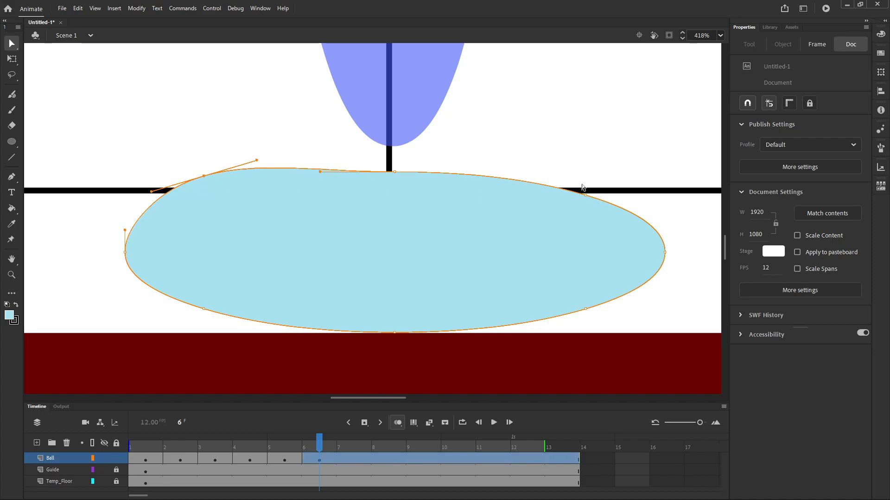
drag(258, 162, 260, 171)
Raise the upper-right anchor point of the squashed ball at frame 6 and level its inner handle to mirror the other side
drag(538, 171, 627, 230)
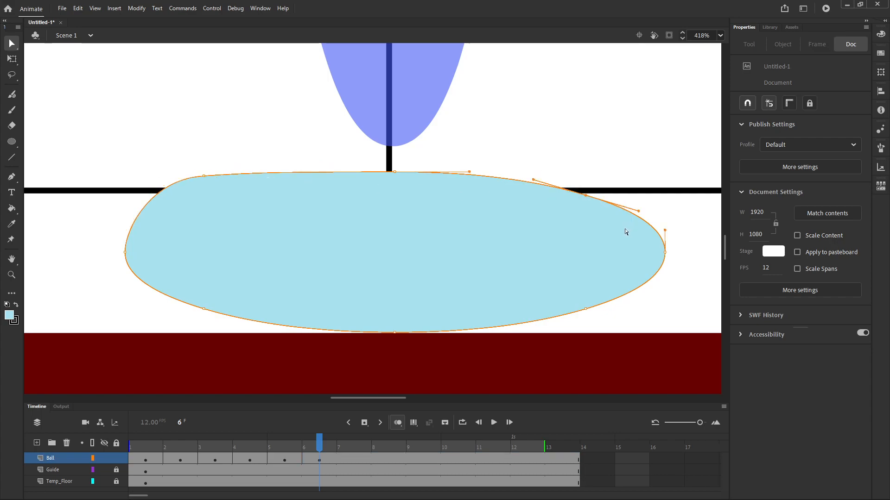
key(Up)
key(Up)
key(Up)
key(Up)
key(Up)
key(Up)
key(Up)
key(Up)
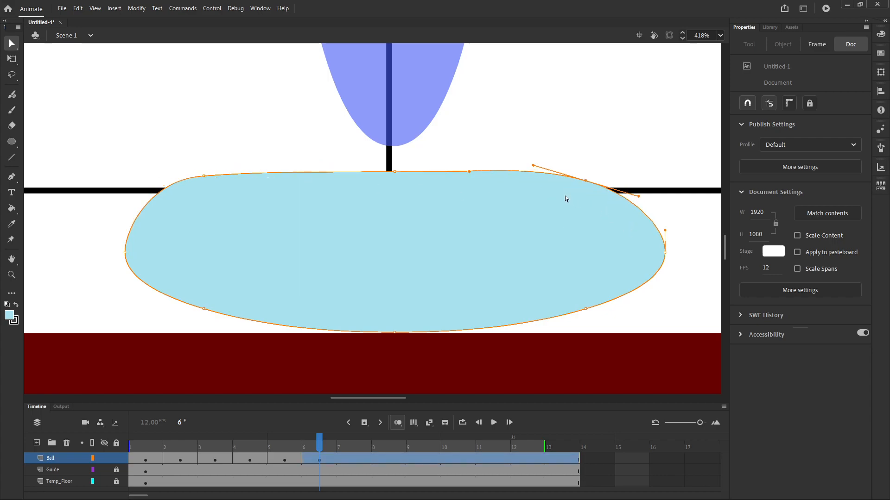
drag(532, 165, 528, 180)
Lower the top-centre anchor point of the squashed ball at frame 6 to form a deep dent between the two raised sides
drag(377, 163, 390, 239)
key(ctrl+z)
drag(378, 154, 417, 196)
key(Down)
key(Down)
key(Down)
key(Down)
key(Down)
key(Down)
key(Down)
key(Down)
key(Down)
key(Down)
key(Down)
key(Down)
key(Down)
key(Down)
key(Down)
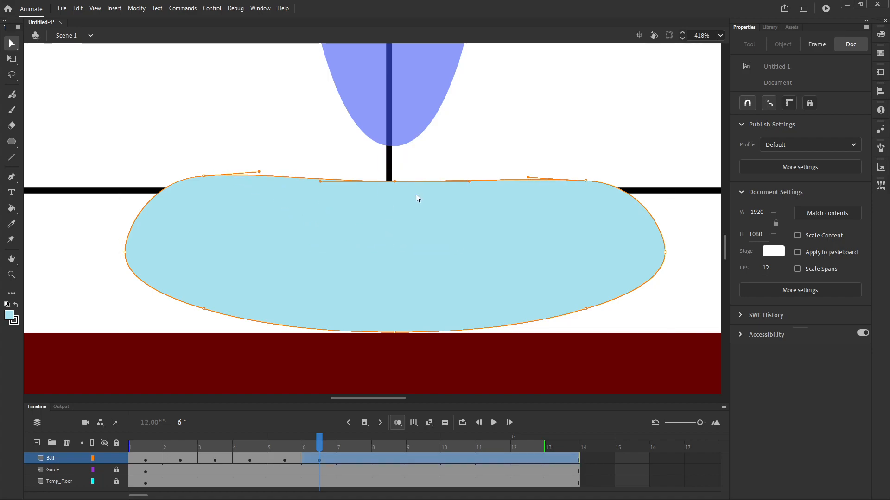
key(Down)
key(Down)
key(Down)
key(Down)
key(Down)
key(Down)
key(Down)
key(Down)
key(Down)
key(Down)
key(Down)
key(Down)
key(Down)
key(Down)
key(Down)
key(Down)
key(Down)
key(Down)
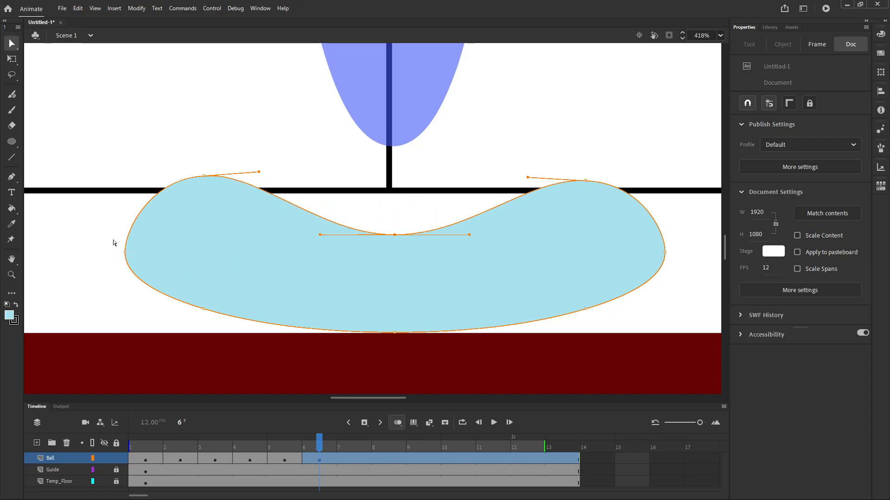
Lower the bottom-left anchor point of the dented ball onto the floor edge and level its inner handle along it
drag(187, 305, 185, 275)
key(ctrl+z)
drag(203, 310, 202, 333)
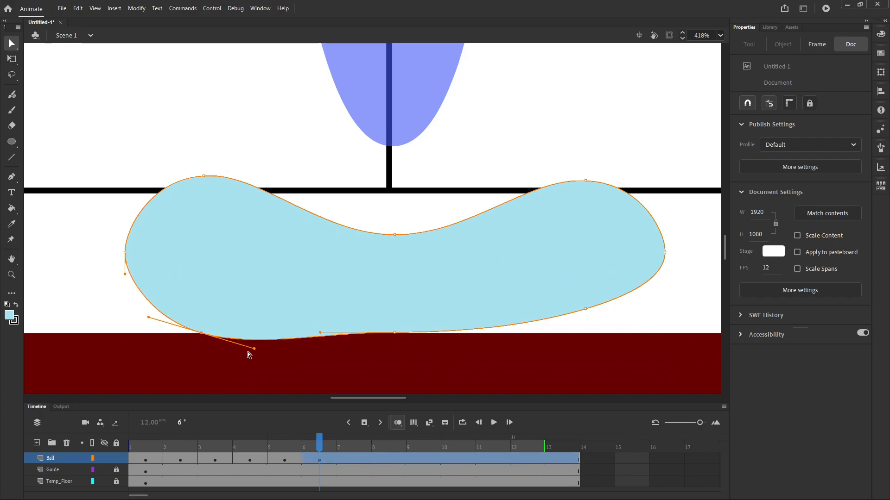
drag(254, 348, 257, 336)
Lower the bottom-right anchor point of the dented ball onto the floor edge and level its inner handle along it
click(584, 309)
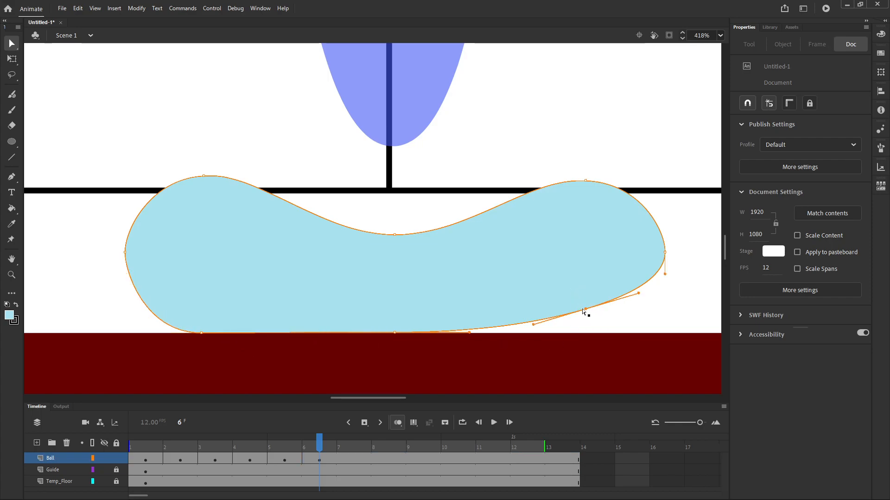
drag(585, 309, 583, 333)
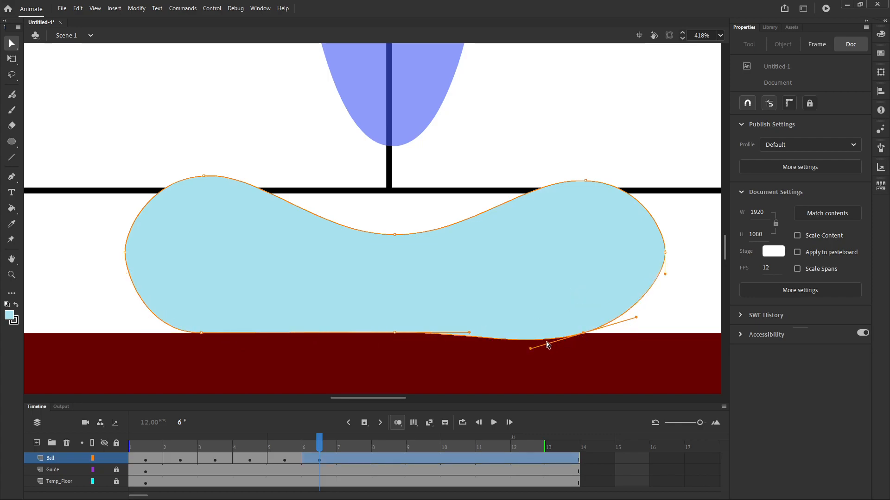
drag(531, 350, 528, 334)
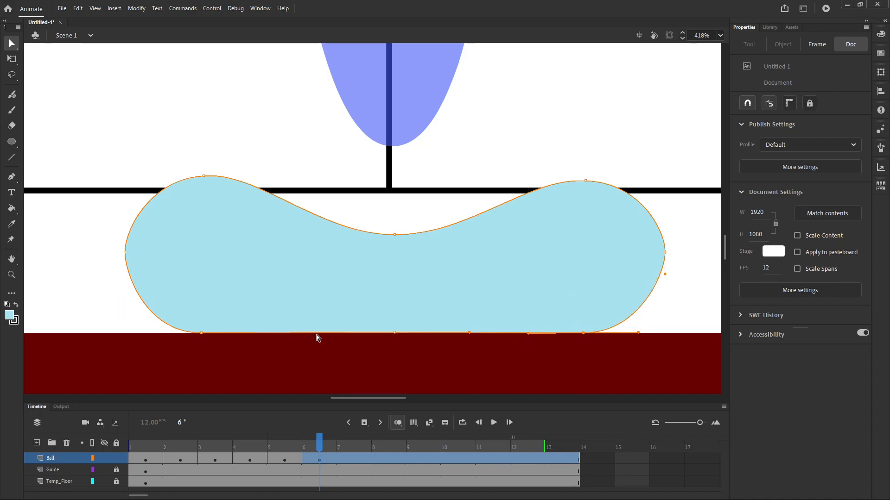
Lengthen the downward handles of the outermost anchor points on both sides to round out the ball's lower corners
drag(664, 274, 663, 300)
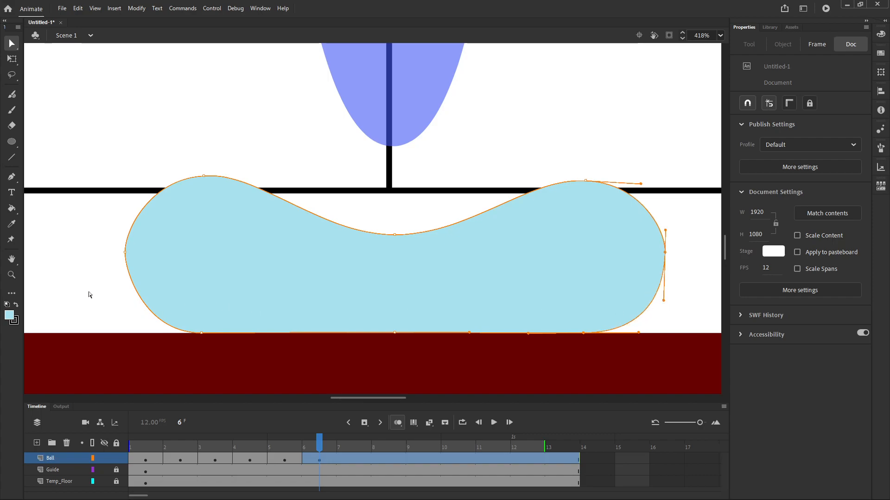
click(125, 253)
drag(125, 275, 125, 301)
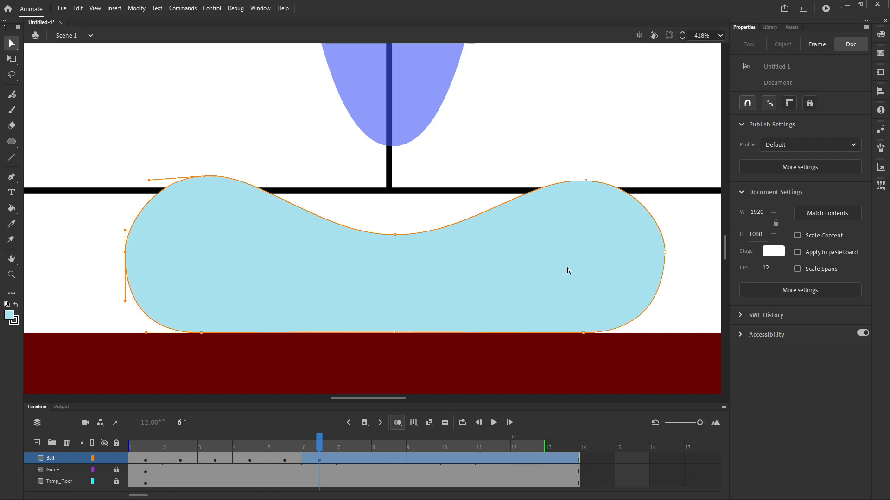
Widen the dented ball at frame 6 about its centre with Free Transform, to about 324 px wide
scroll(448, 283, down, 2)
scroll(449, 284, up, 2)
key(alt)
scroll(458, 269, down, 2)
scroll(458, 270, up, 3)
scroll(458, 269, down, 2)
scroll(459, 265, up, 2)
scroll(460, 246, down, 2)
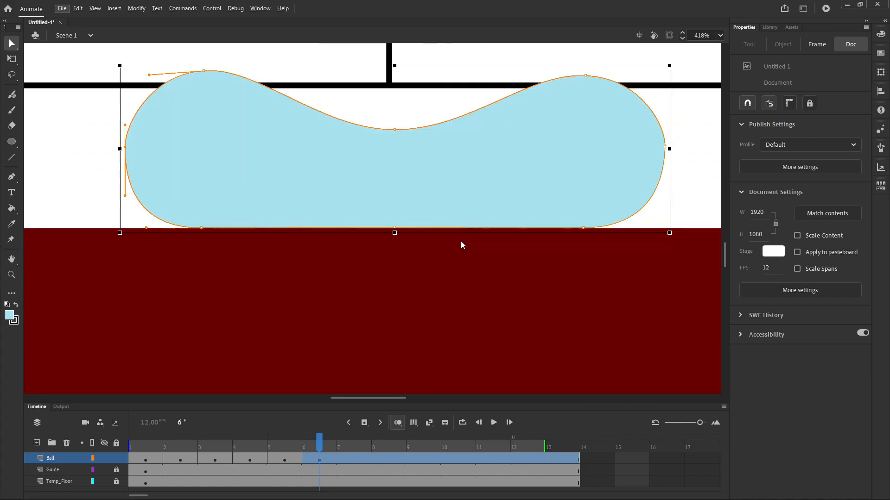
scroll(462, 237, down, 4)
drag(478, 207, 434, 357)
scroll(457, 293, down, 2)
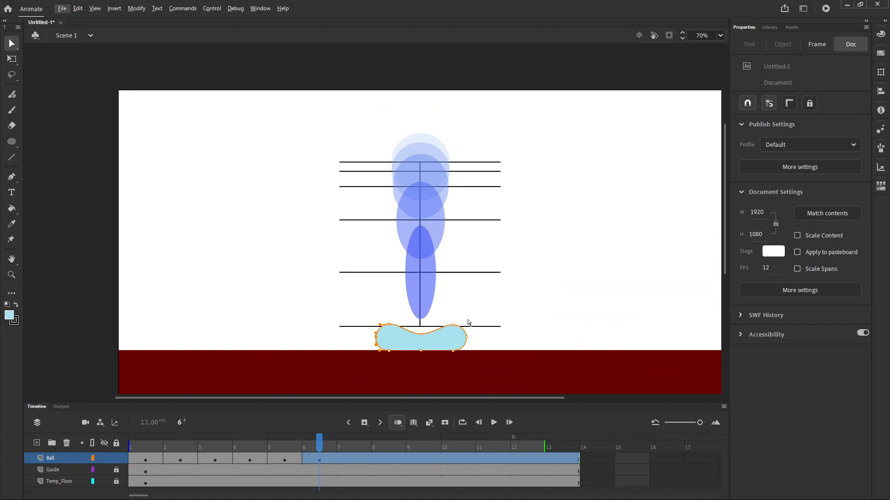
drag(352, 316, 485, 355)
click(11, 58)
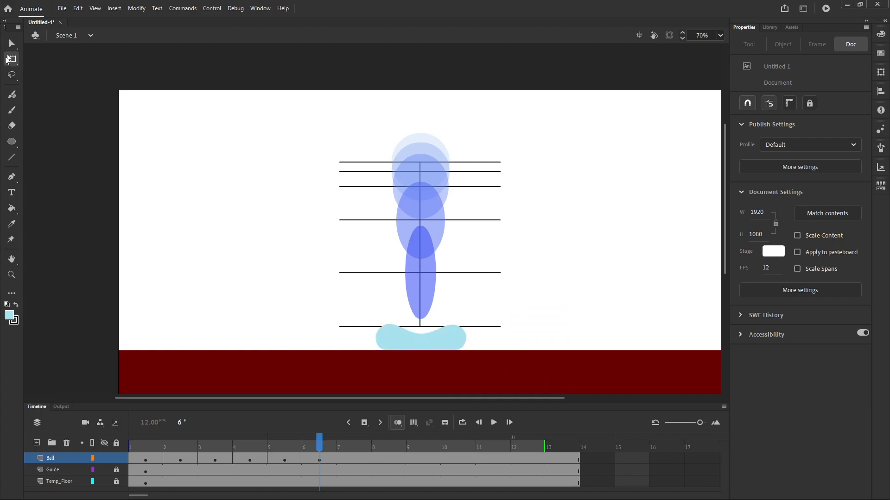
click(384, 337)
drag(469, 338, 474, 338)
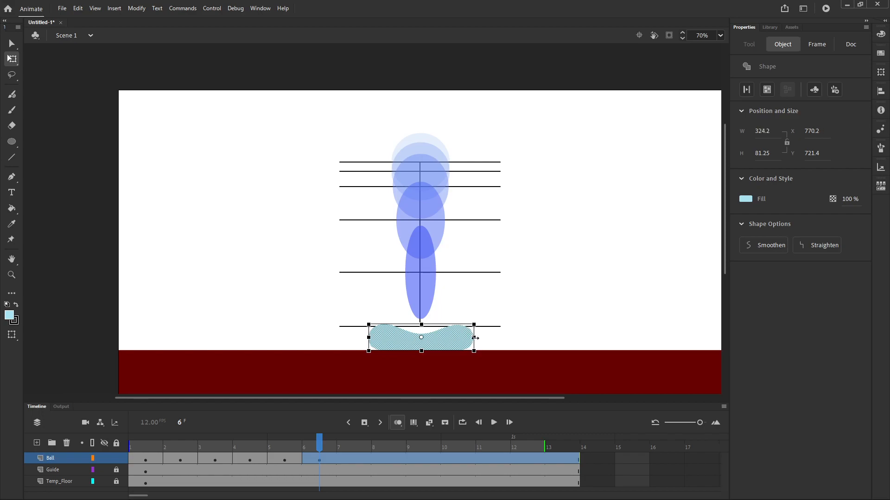
click(503, 334)
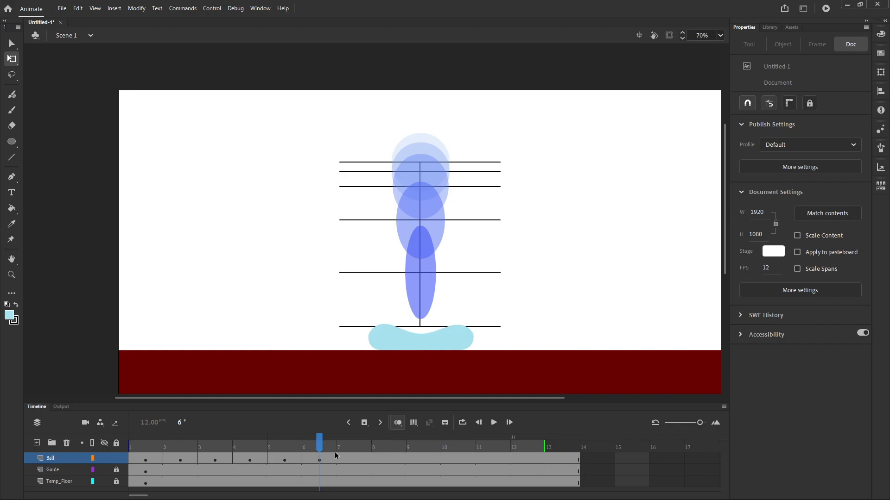
Insert a keyframe at frame 7 of the Ball layer and narrow the ball at frame 6 to about 256 px wide
click(347, 448)
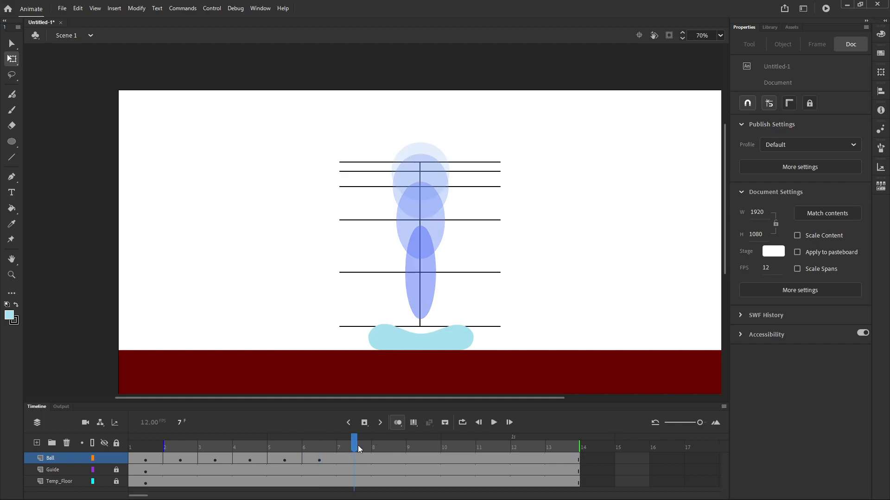
mouse_move(336, 447)
mouse_down()
mouse_move(346, 444)
mouse_move(322, 450)
mouse_move(331, 453)
mouse_up()
click(318, 458)
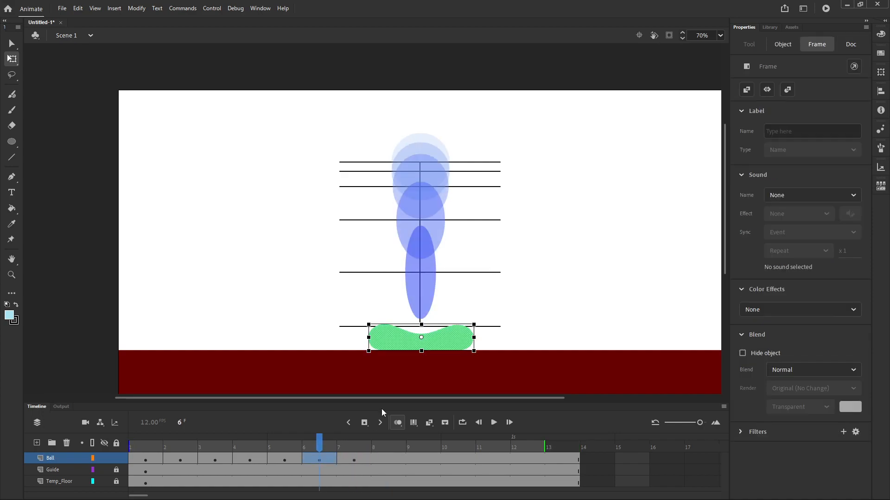
click(466, 337)
drag(467, 337, 464, 338)
Raise the top-centre anchor point of the narrowed ball at frame 6 well above its sides, turning the dent into a tall peak
click(12, 44)
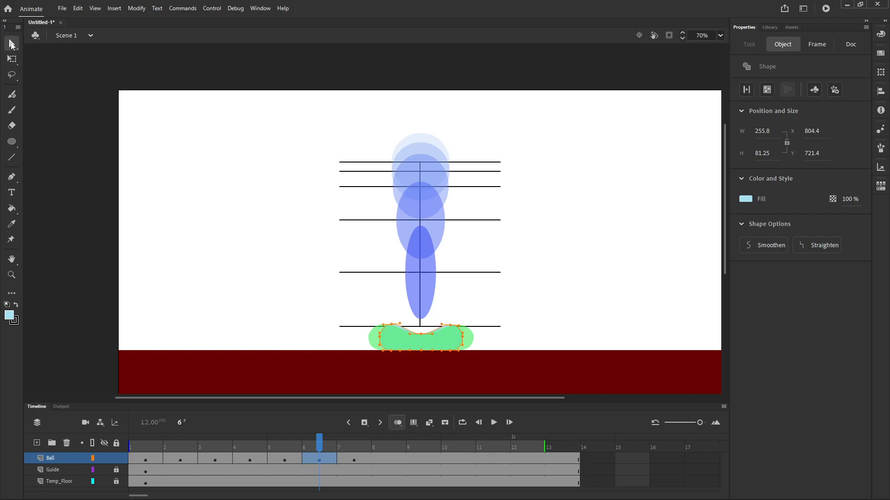
drag(410, 328, 426, 338)
key(shift+Up)
key(shift+Up)
key(shift+Up)
key(shift+Up)
key(shift+Up)
key(shift+Up)
key(shift+Up)
key(shift+Up)
key(shift+Up)
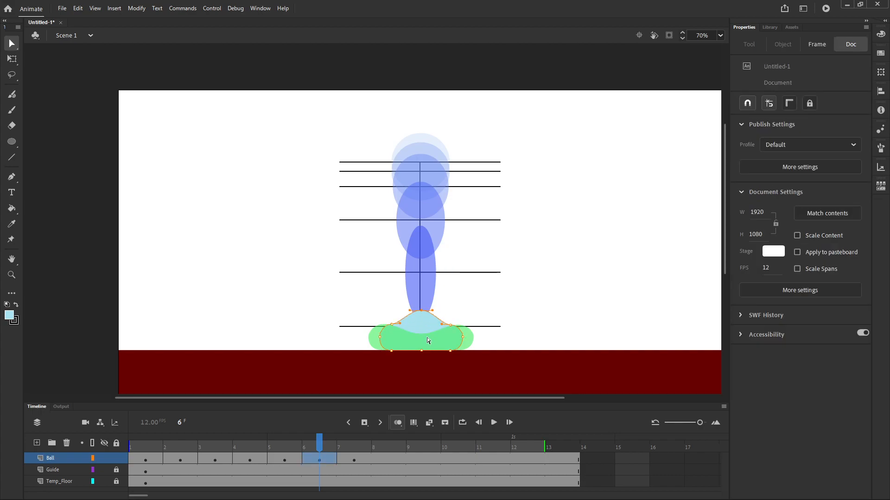
key(shift+Up)
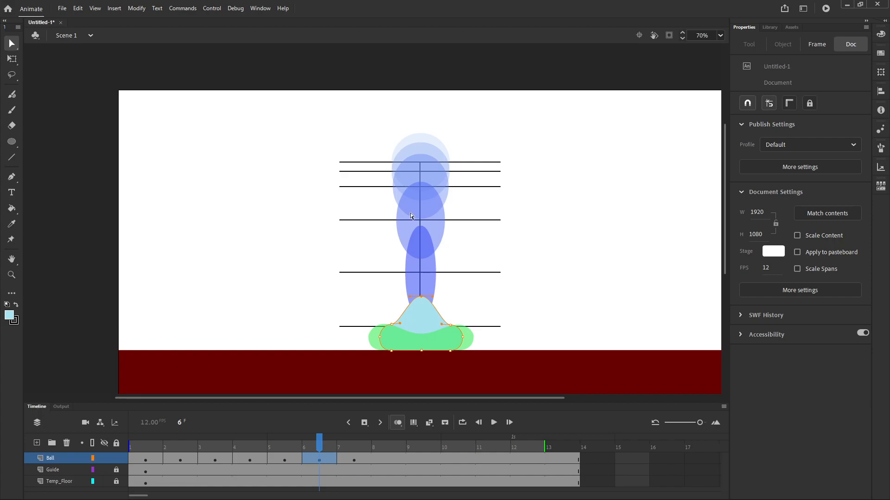
click(319, 444)
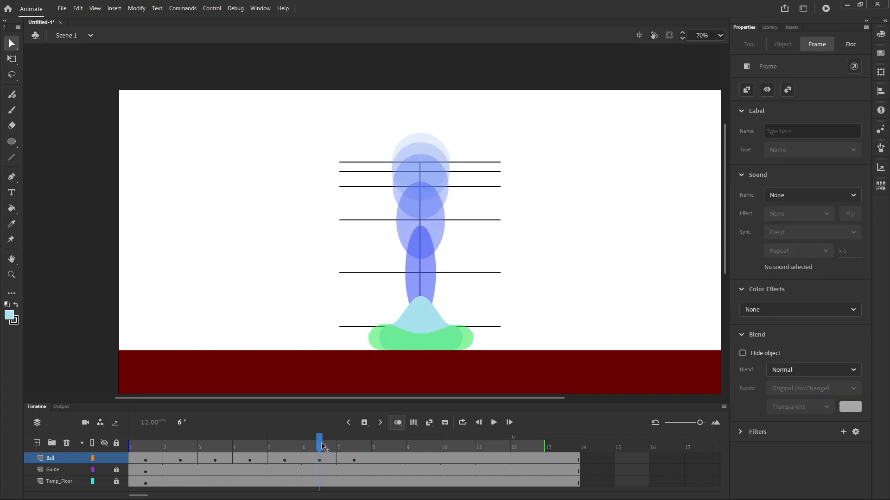
Try to select and shift the side anchor points of the stretched ball at frame 5
drag(335, 445, 288, 457)
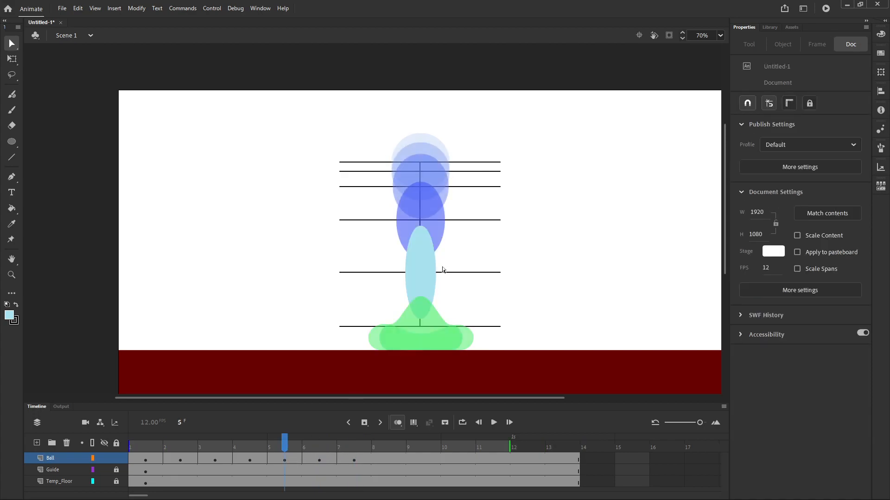
drag(407, 209, 466, 352)
click(448, 246)
click(428, 237)
drag(398, 295, 422, 317)
click(455, 311)
drag(450, 258, 416, 283)
click(465, 253)
drag(428, 236, 428, 236)
drag(388, 261, 412, 285)
key(shift+Right)
key(shift+Right)
key(shift+Right)
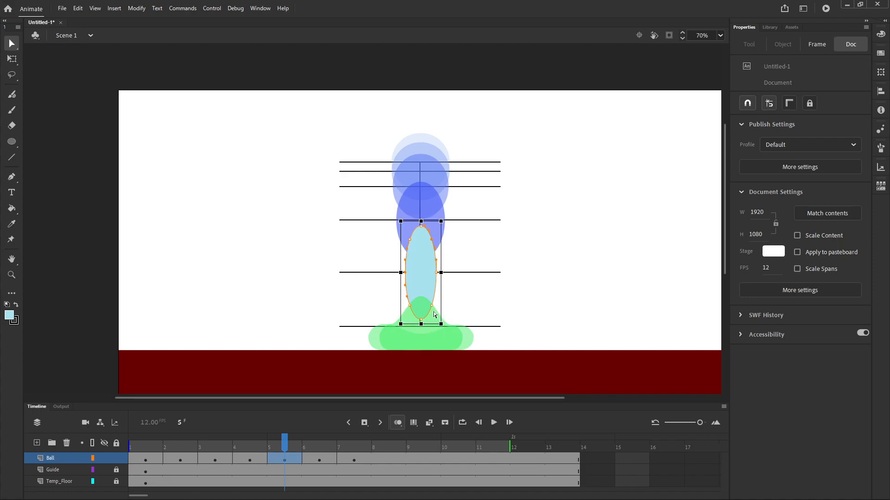
key(period)
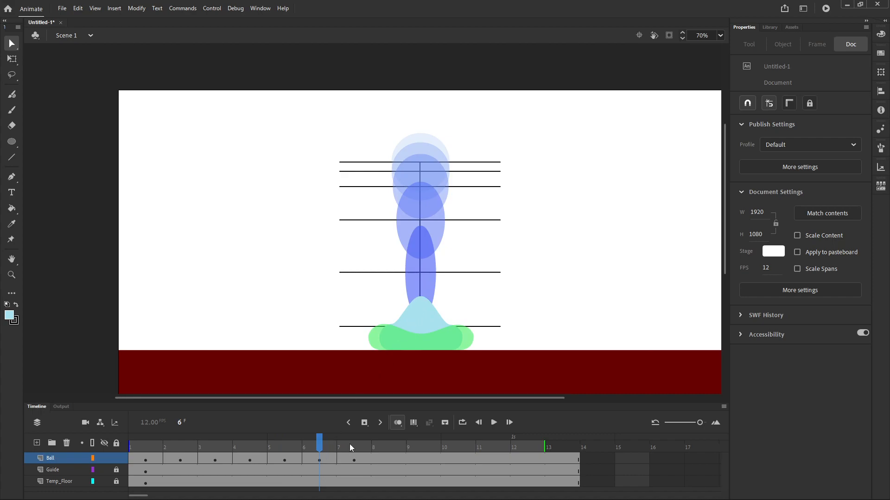
key(comma)
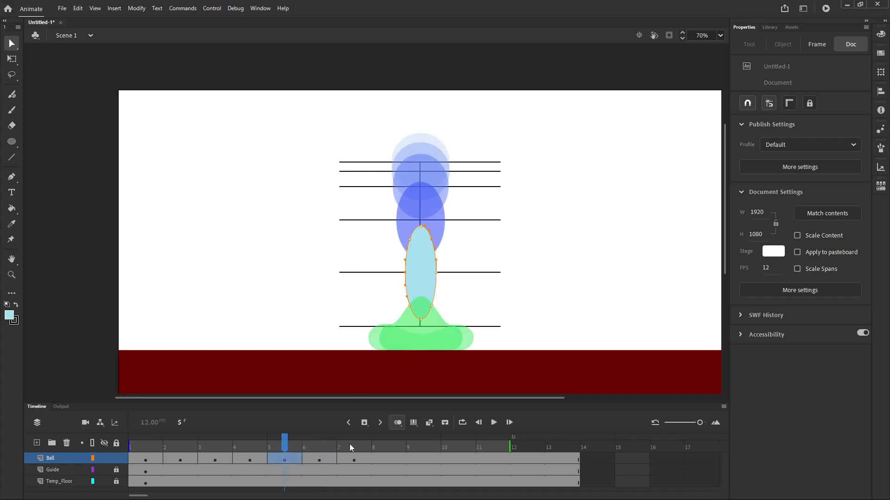
click(456, 293)
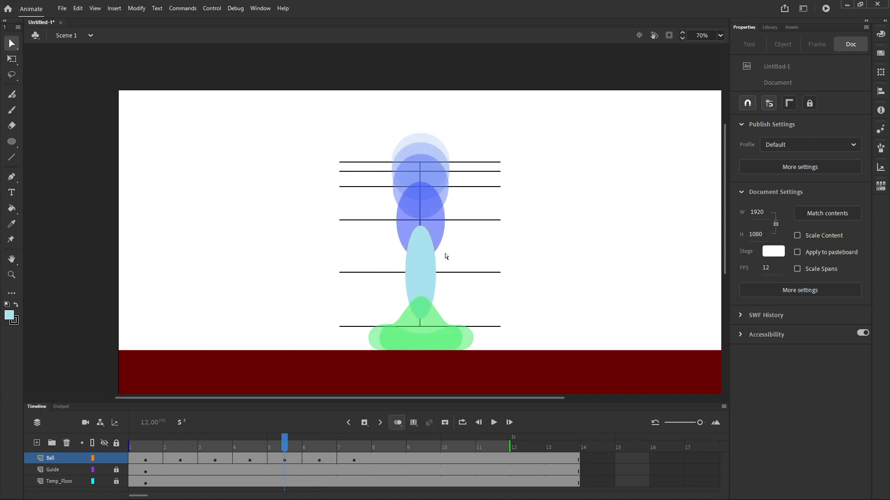
Try to pinch the ball at frame 5 into an hourglass, moving its middle anchor points inward and its corner anchor points outward
click(415, 275)
key(shift+Right)
key(shift+Right)
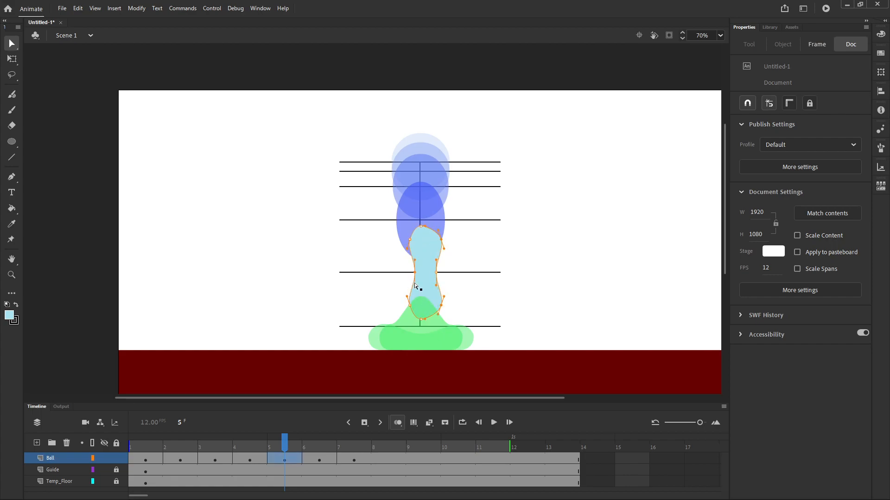
drag(448, 290, 429, 263)
drag(408, 232, 418, 251)
drag(403, 296, 418, 314)
key(shift+Left)
key(shift+Left)
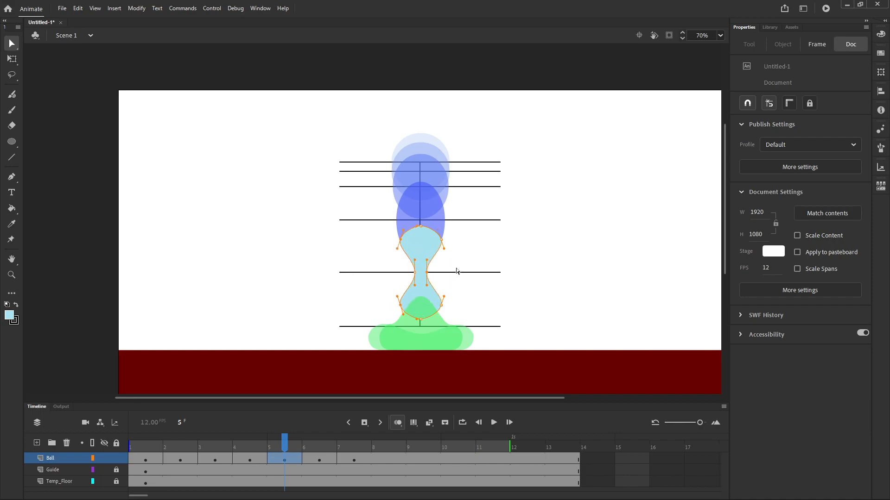
Widen the hourglass's waist slightly on both sides and compare it with frame 6, then revert frame 5 to the plain stretched ball
click(428, 269)
key(shift+Right)
drag(406, 266, 422, 280)
key(shift+Left)
click(451, 290)
scroll(426, 298, down, 1)
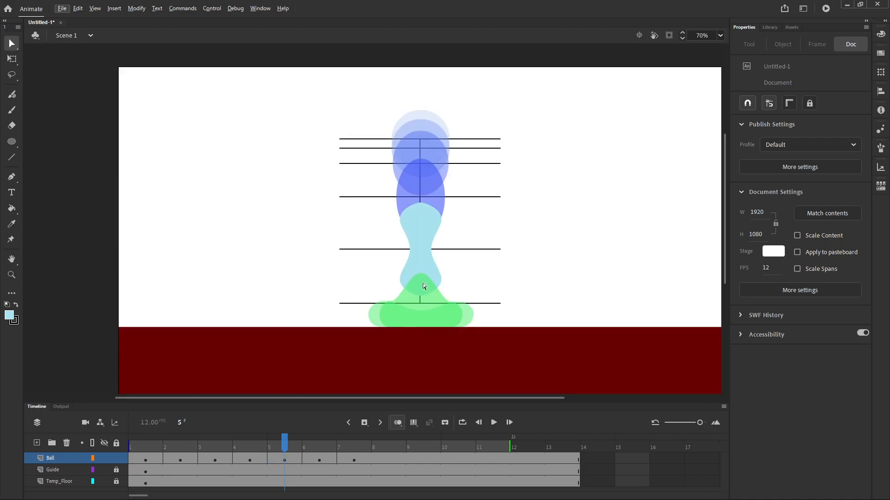
scroll(422, 283, up, 5)
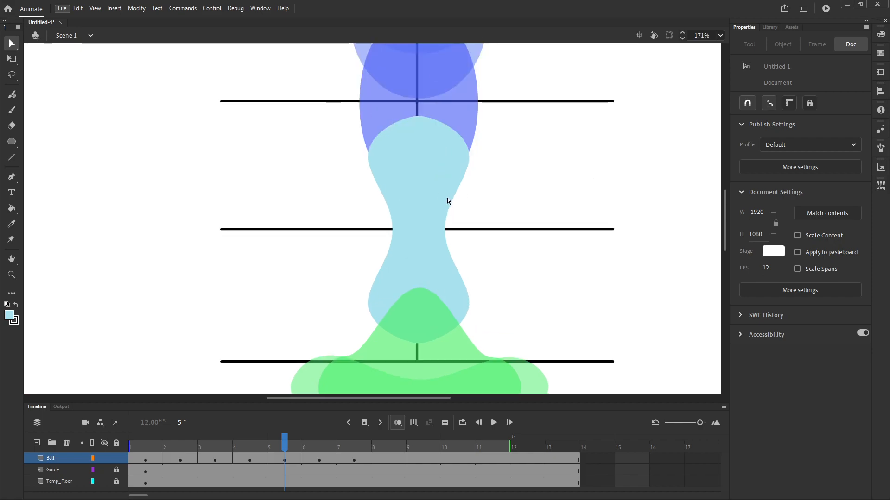
key(period)
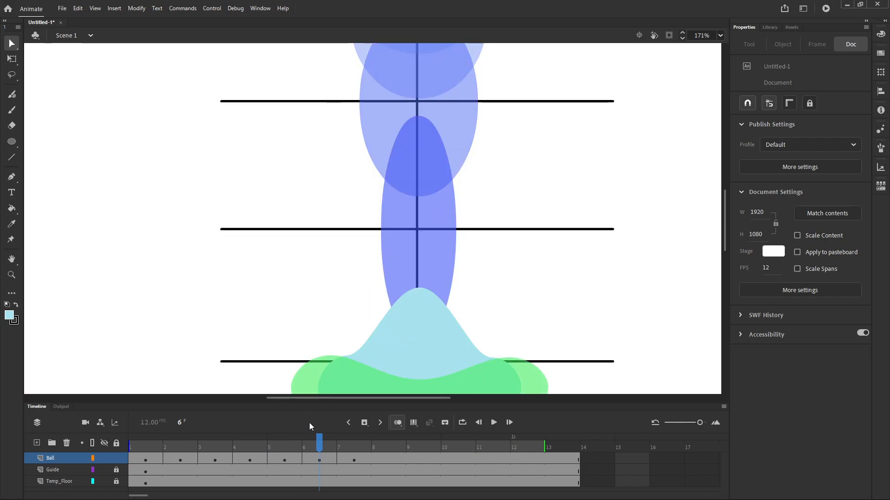
key(comma)
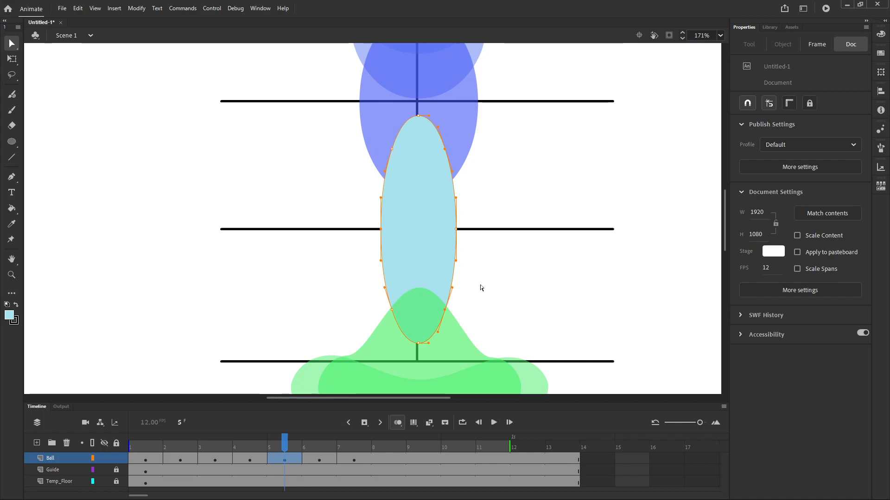
Shift the ball's right upper and lower anchor points outward and its left waist anchor point inward at frame 5
scroll(480, 289, up, 1)
drag(480, 286, 505, 291)
click(498, 111)
drag(477, 150, 441, 88)
drag(468, 328, 450, 301)
drag(365, 198, 391, 233)
key(shift+Right)
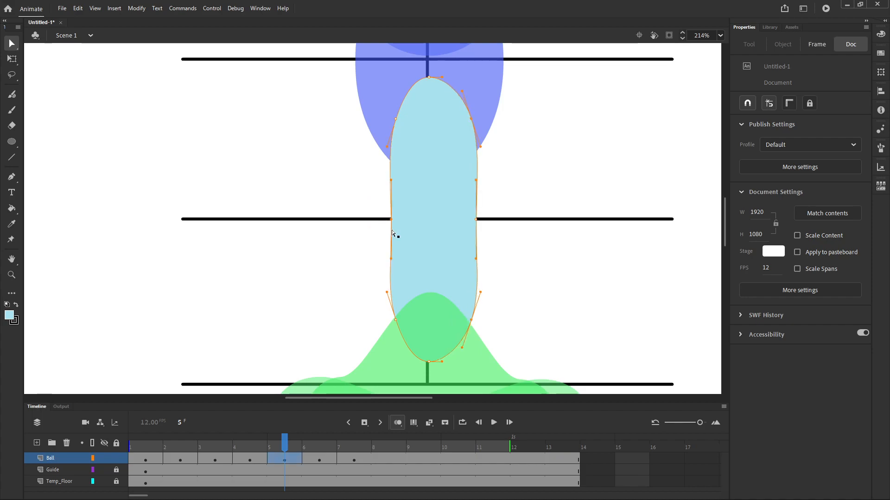
key(shift+Right)
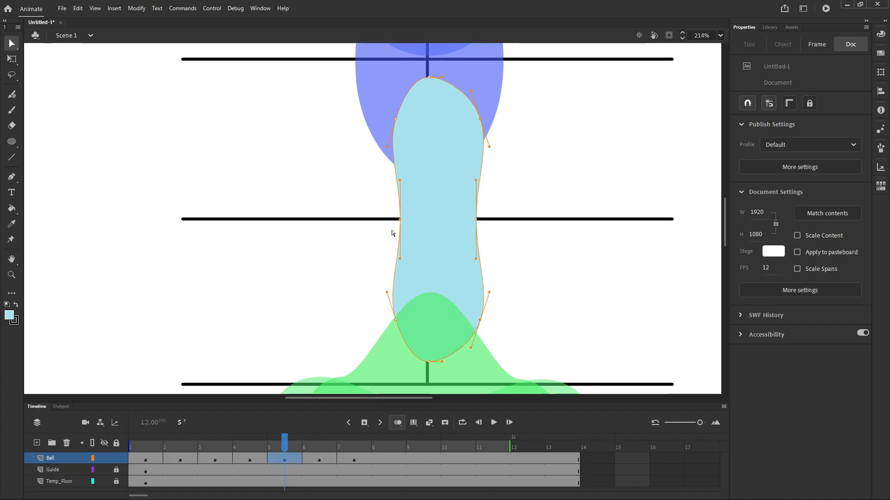
key(Right)
key(Right)
key(Right)
key(Right)
key(Right)
key(shift+Left)
key(shift+Right)
Mirror the reshaping at frame 5 by shifting the left upper and lower anchor points outward and the right waist anchor point inward
drag(387, 113, 404, 130)
drag(481, 232, 468, 212)
drag(411, 330, 377, 308)
key(shift+Left)
key(shift+Left)
key(shift+Left)
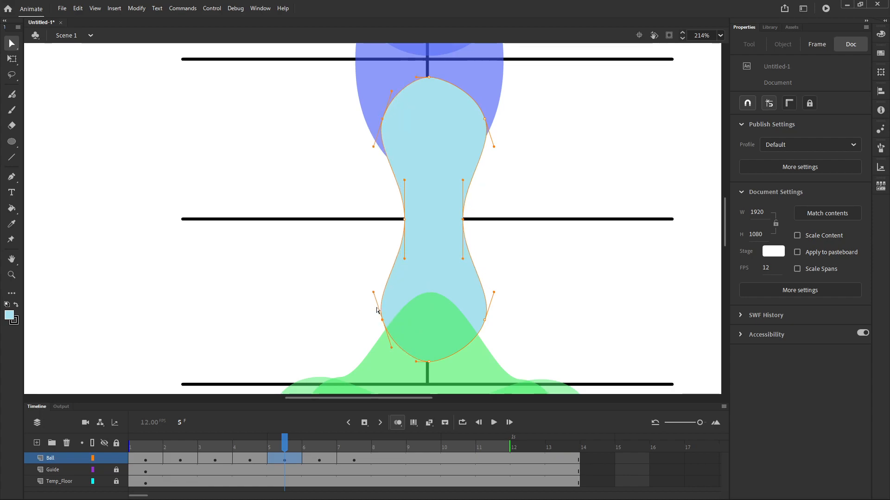
key(shift+Left)
key(shift+Right)
key(shift+Left)
click(544, 277)
Examine the hourglass-shaped ball at frame 5 against the onion-skinned neighbouring frames
scroll(545, 278, down, 5)
scroll(533, 264, up, 5)
scroll(522, 249, down, 5)
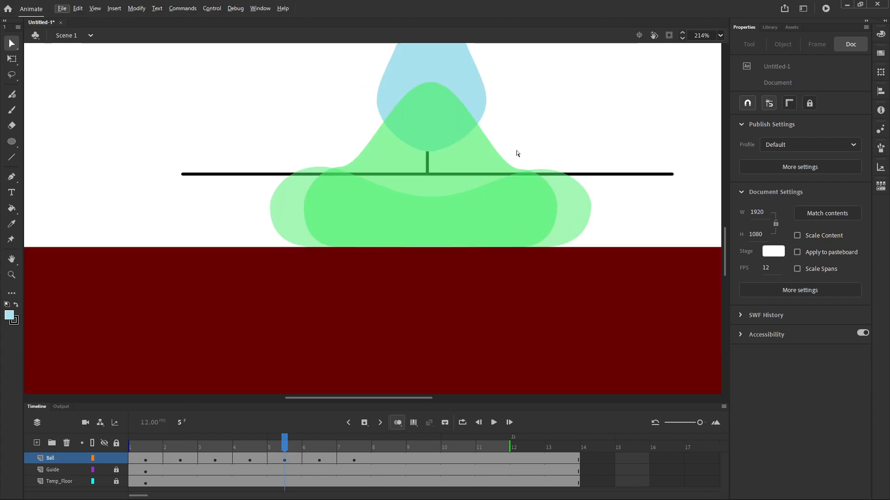
scroll(519, 157, down, 2)
scroll(516, 143, down, 2)
drag(528, 131, 517, 314)
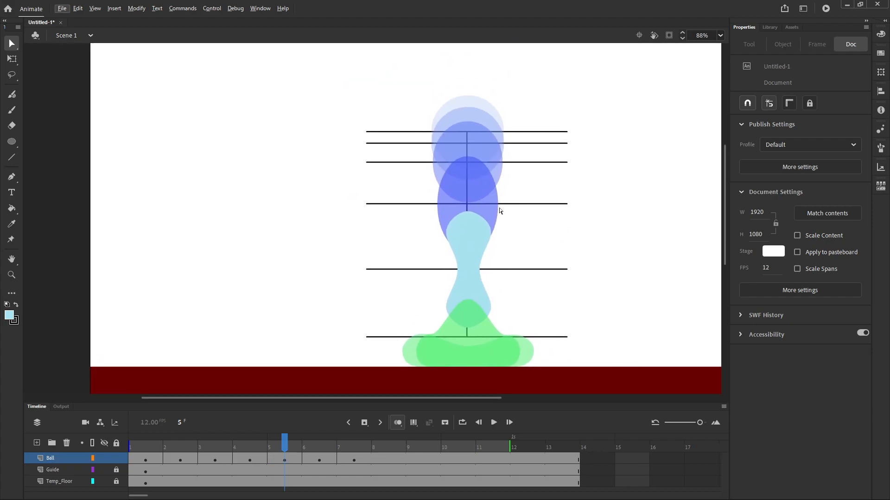
scroll(500, 208, up, 1)
scroll(504, 209, up, 1)
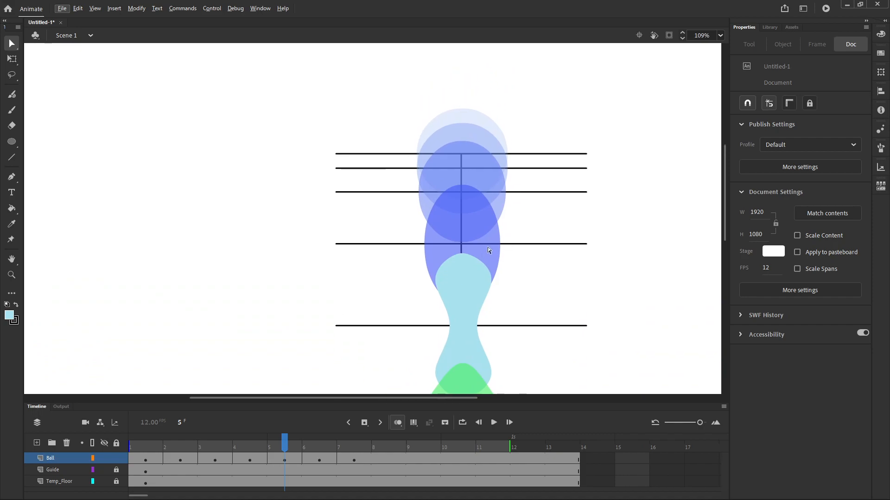
scroll(488, 250, down, 1)
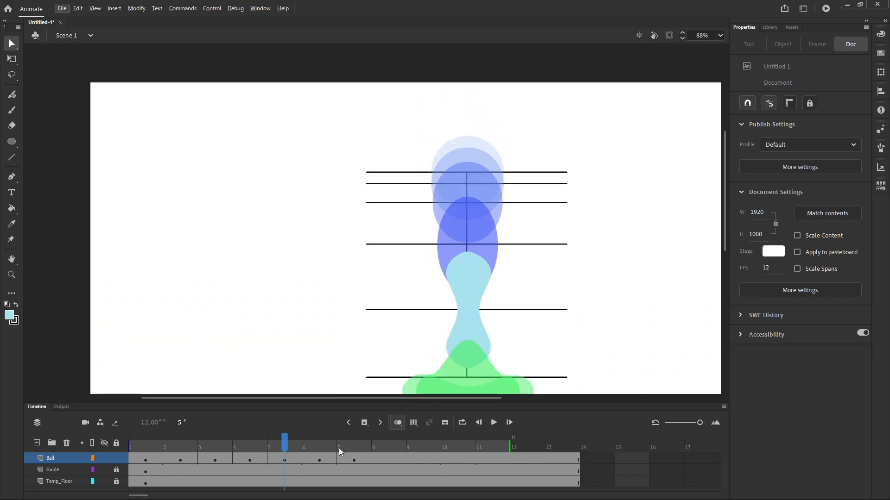
At frame 4, shift the ball's left waist anchor point inward and its right upper and lower anchor points outward
click(247, 450)
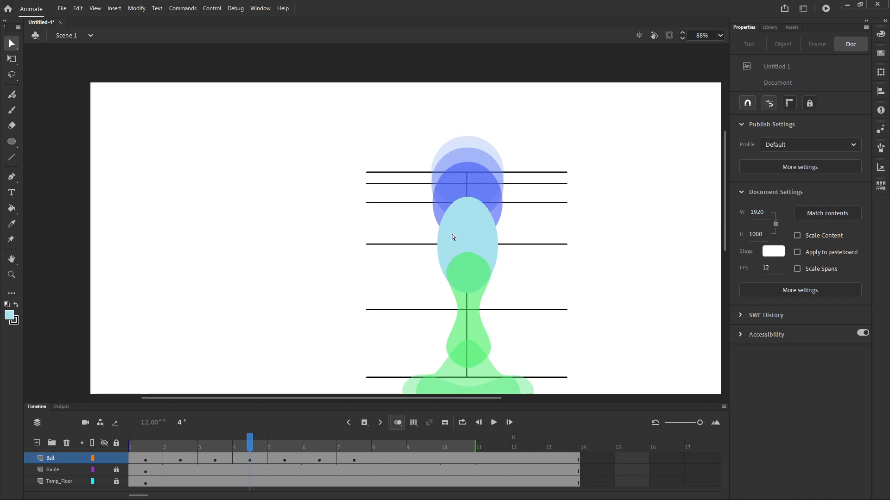
drag(429, 224, 460, 268)
drag(482, 204, 483, 204)
key(shift+Right)
key(shift+Right)
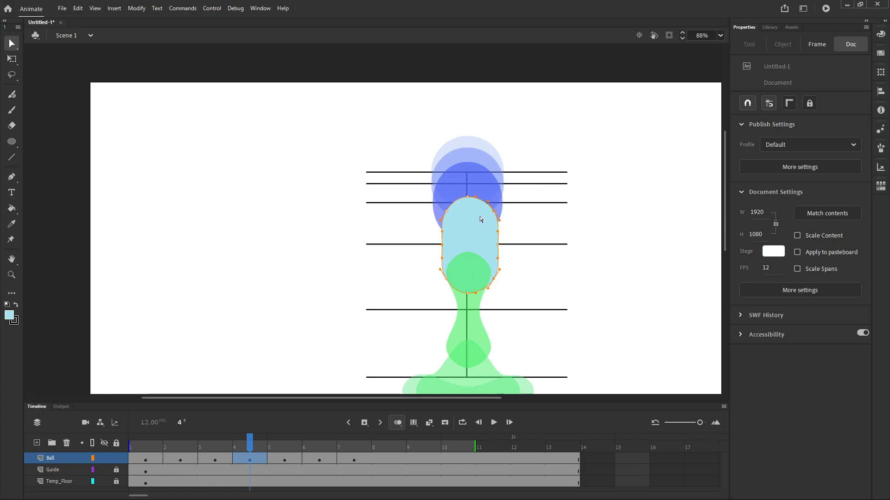
key(Right)
key(Right)
key(Right)
key(Right)
key(Right)
Complete a mild hourglass at frame 4 by shifting the left upper and lower anchor points outward and the right waist point inward
click(446, 211)
click(446, 278)
shift+click(497, 245)
key(Left)
key(Left)
key(Left)
key(Left)
key(Left)
key(Left)
key(Left)
key(Left)
key(Left)
key(Left)
key(Left)
key(Left)
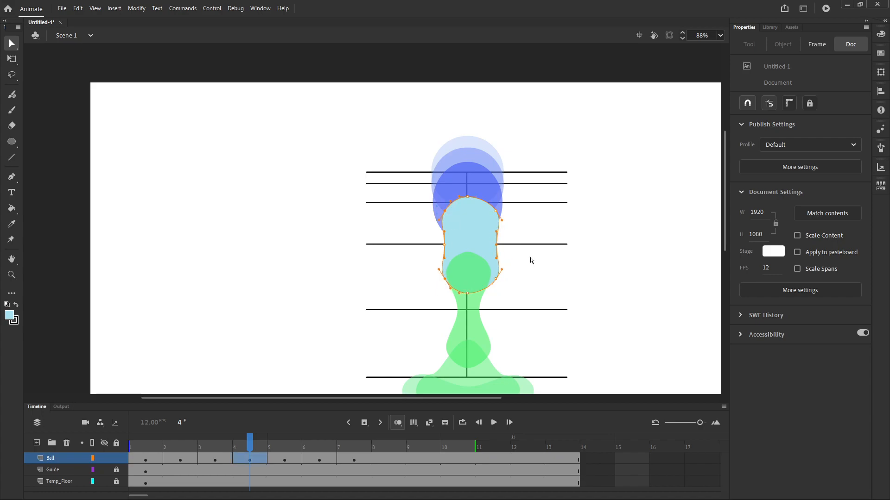
click(532, 261)
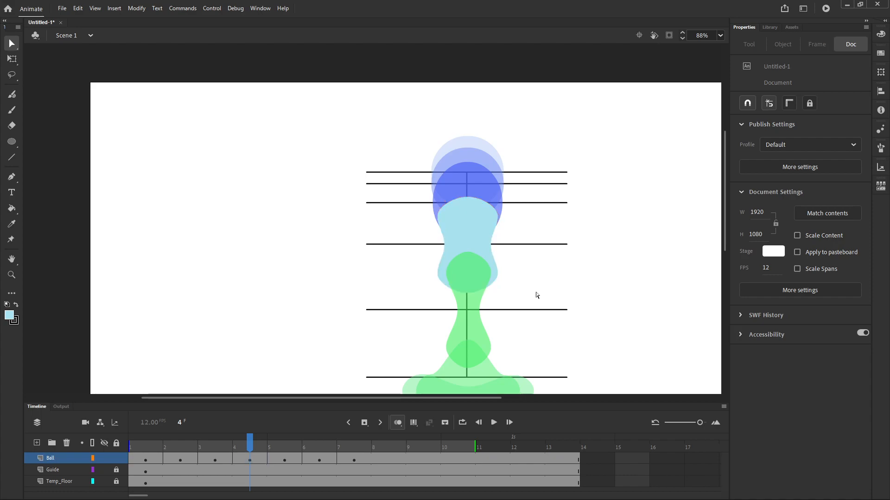
Scale the ball at frame 4 about its centre with Free Transform to about 135 px wide and 255 px tall
key(q)
click(464, 251)
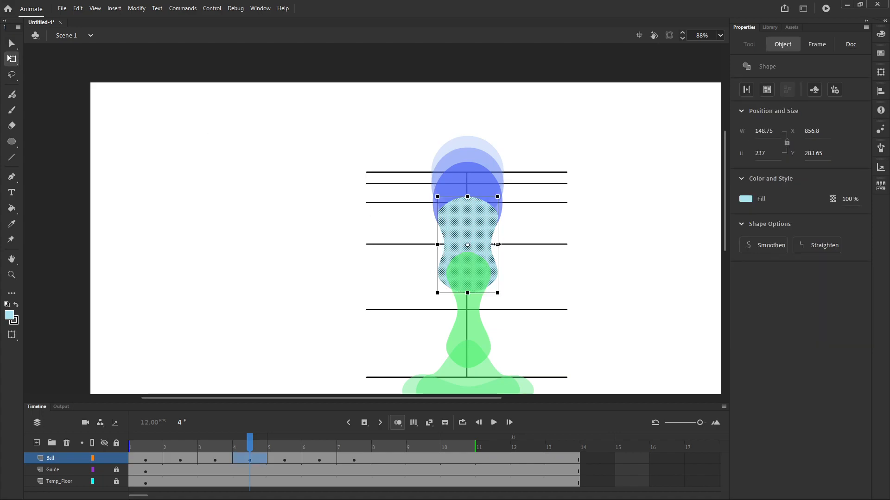
drag(496, 244, 492, 245)
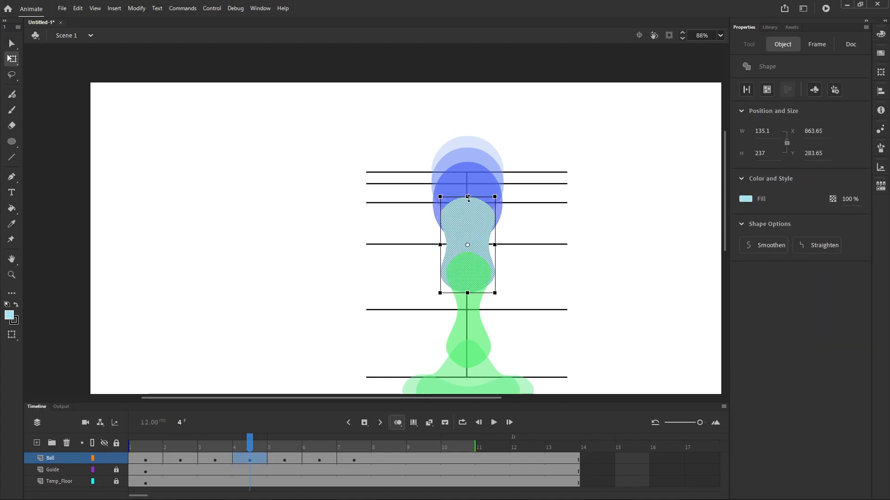
drag(468, 197, 468, 192)
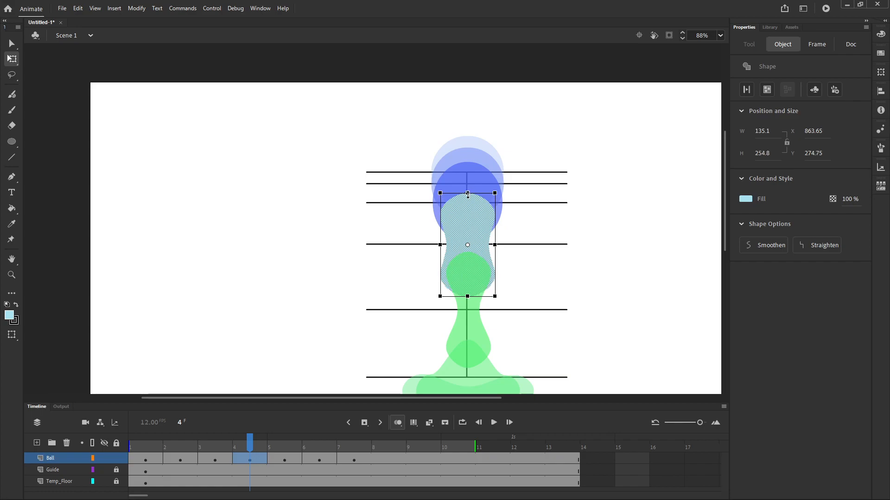
click(523, 278)
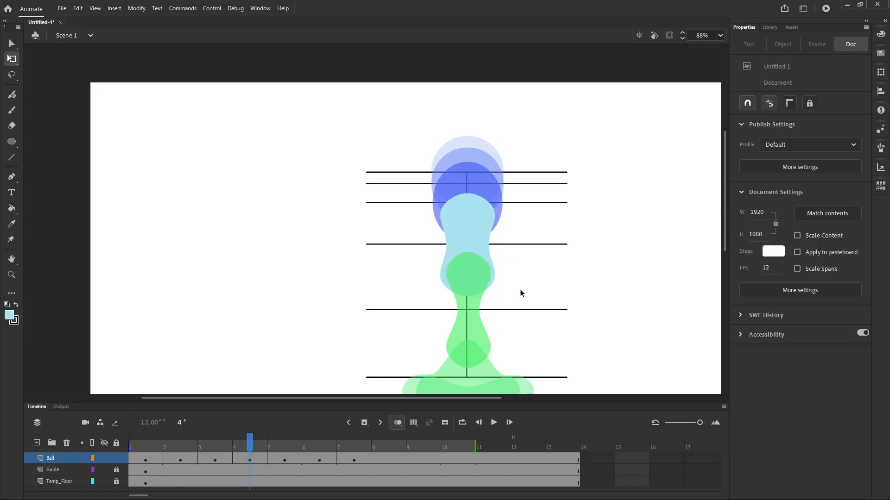
Copy frames 1 to 6 of the Ball layer and select frames 8 to 13 as the destination
scroll(510, 288, down, 3)
scroll(501, 258, up, 3)
key(alt)
scroll(442, 305, down, 3)
scroll(441, 305, down, 1)
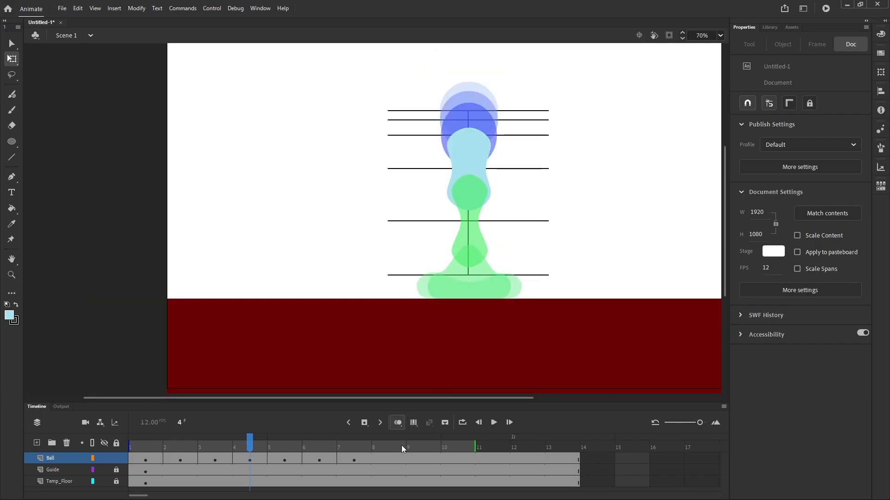
drag(308, 450, 146, 461)
right_click(267, 461)
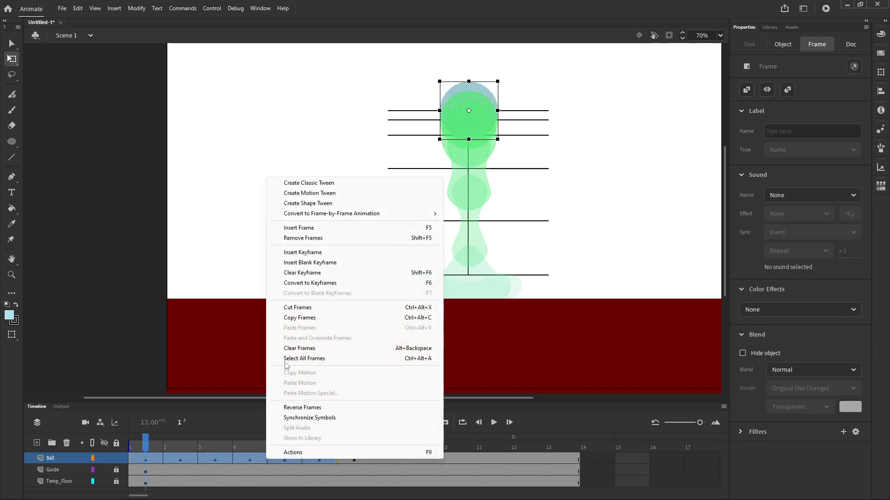
click(418, 321)
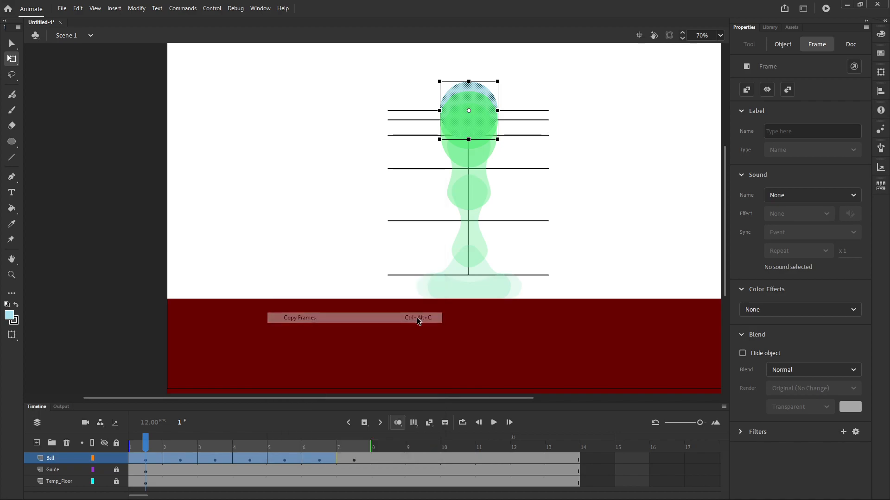
click(384, 460)
drag(384, 460, 566, 465)
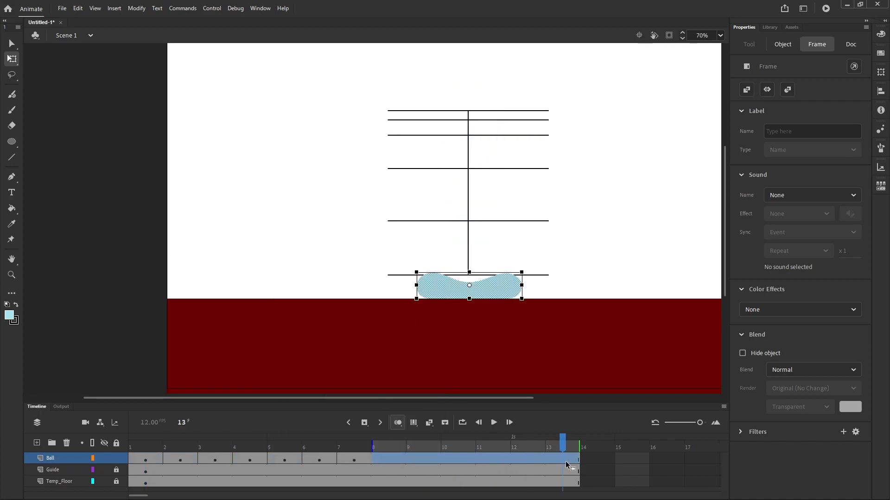
Copy frames 2 to 6 of the Ball layer
click(323, 453)
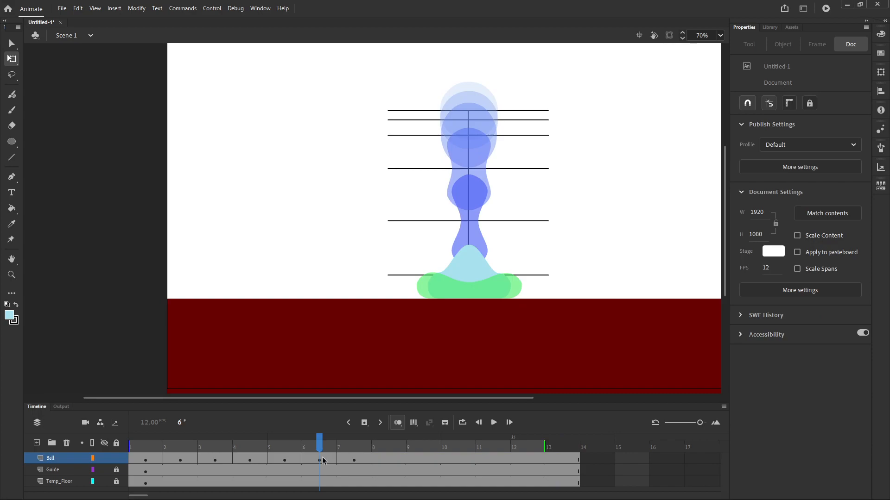
drag(323, 460, 174, 459)
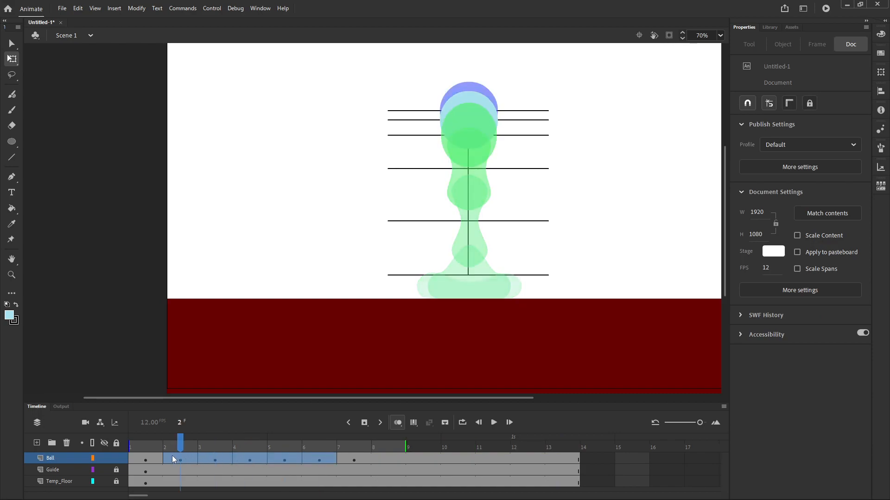
click(317, 447)
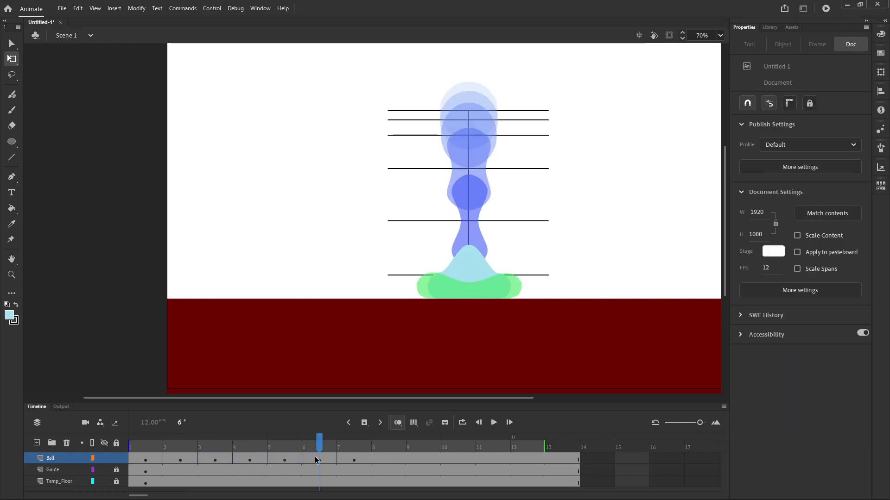
drag(317, 460, 187, 465)
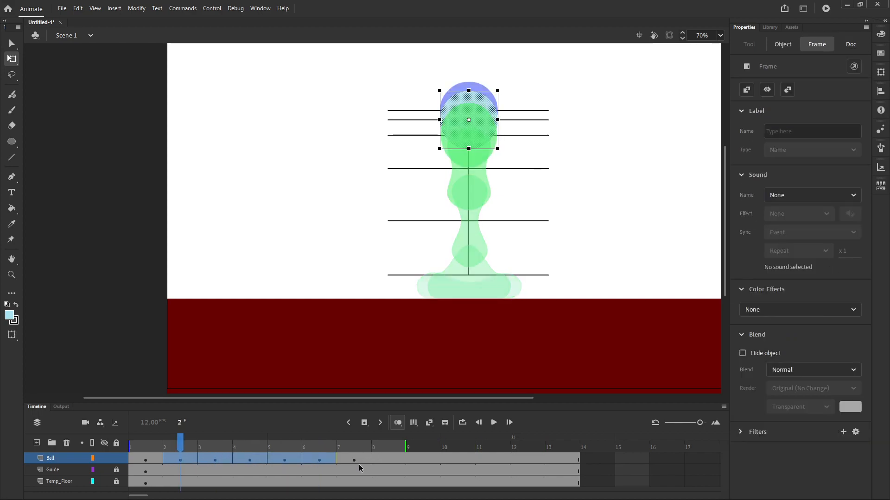
right_click(307, 460)
click(341, 317)
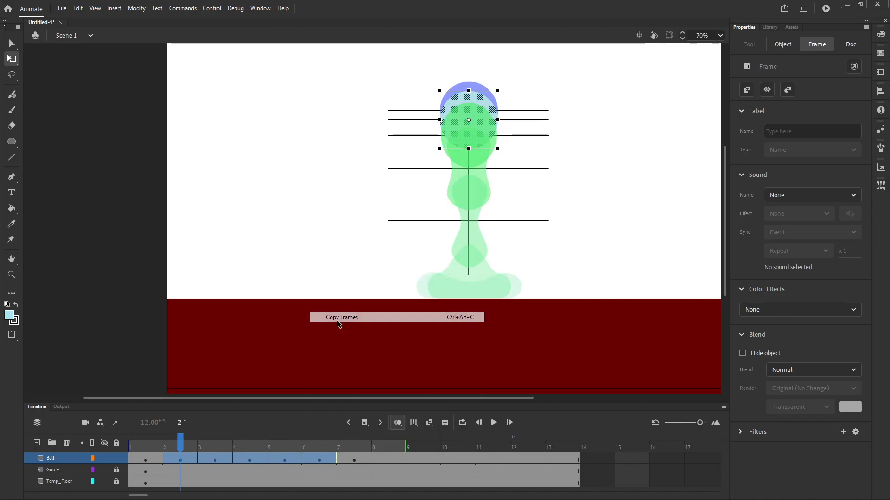
Try to paste the copied frames over frames 8 to 13 of the Ball layer
drag(387, 460, 556, 461)
right_click(464, 461)
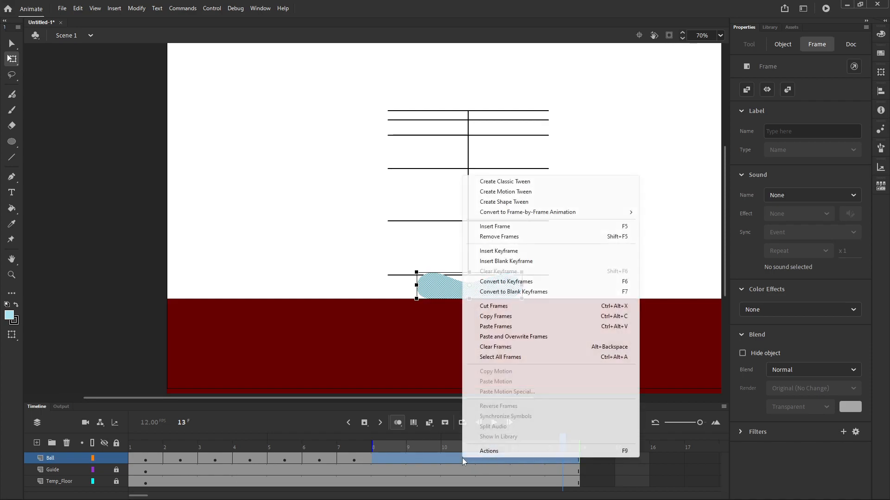
click(497, 327)
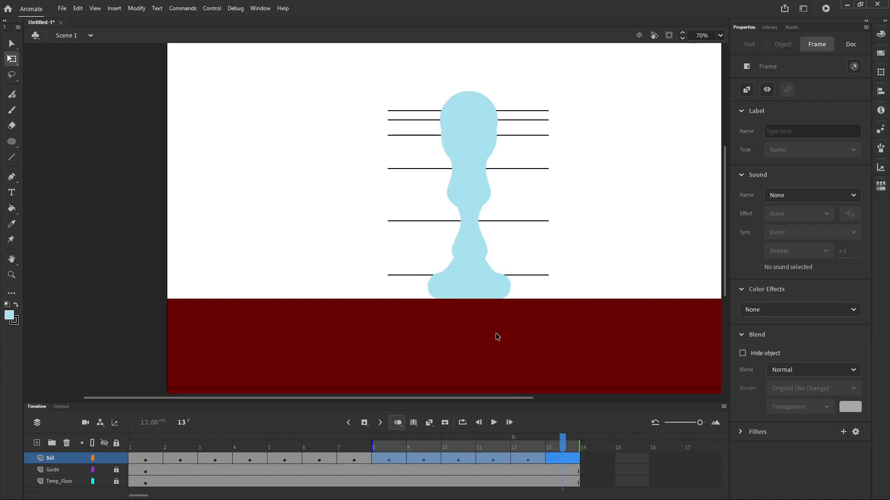
click(601, 461)
key(ctrl+z)
key(ctrl+z)
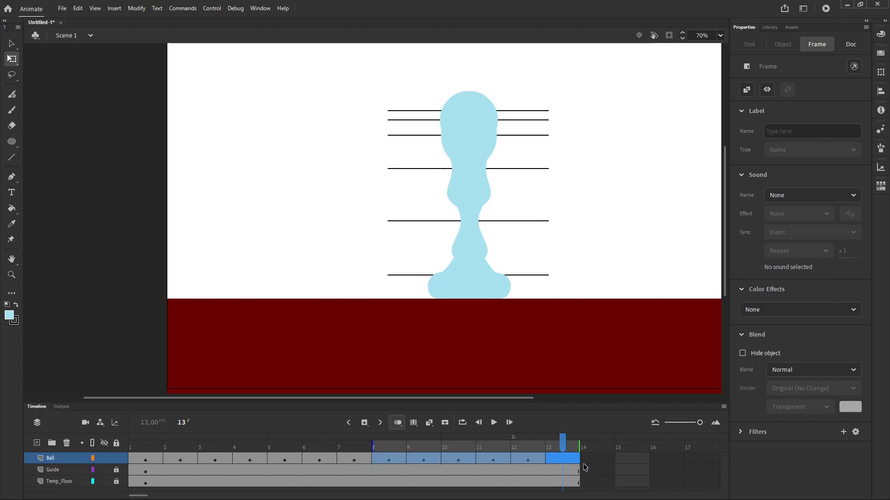
Copy frames 1 to 6 of the Ball layer and paste them into frames 8 to 13
drag(319, 460, 153, 460)
right_click(153, 460)
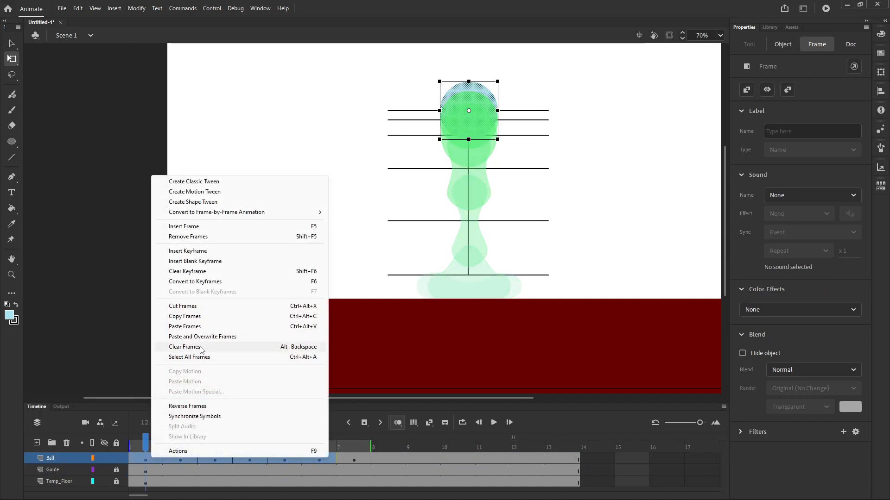
click(200, 319)
drag(379, 455, 566, 457)
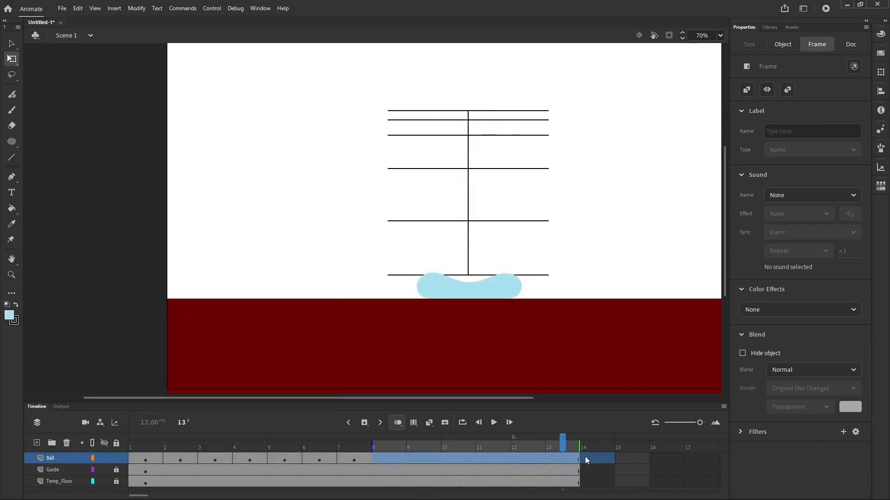
right_click(565, 457)
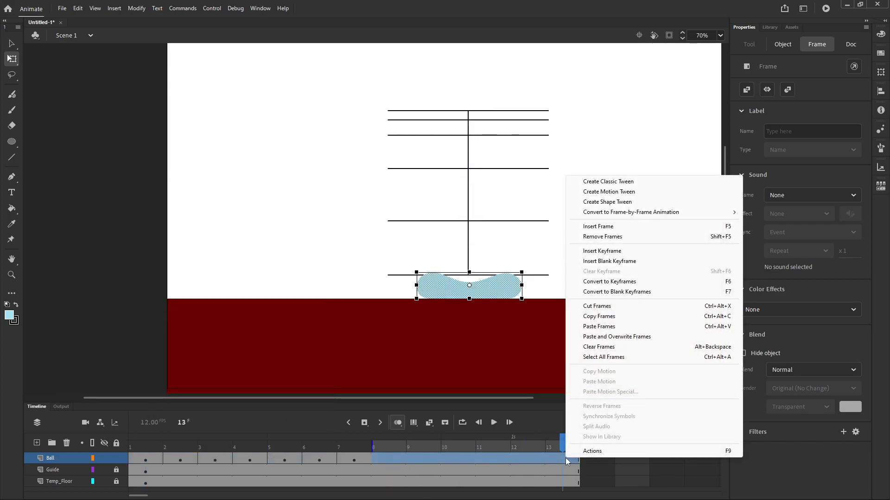
click(599, 326)
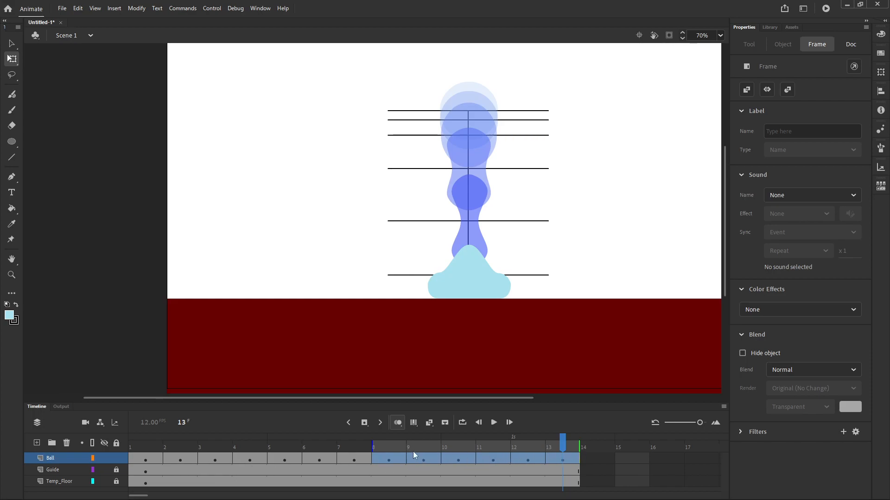
Enable looping over frames 1 to 13 and play the animation
mouse_move(316, 447)
mouse_down()
mouse_move(256, 443)
mouse_move(310, 449)
mouse_up()
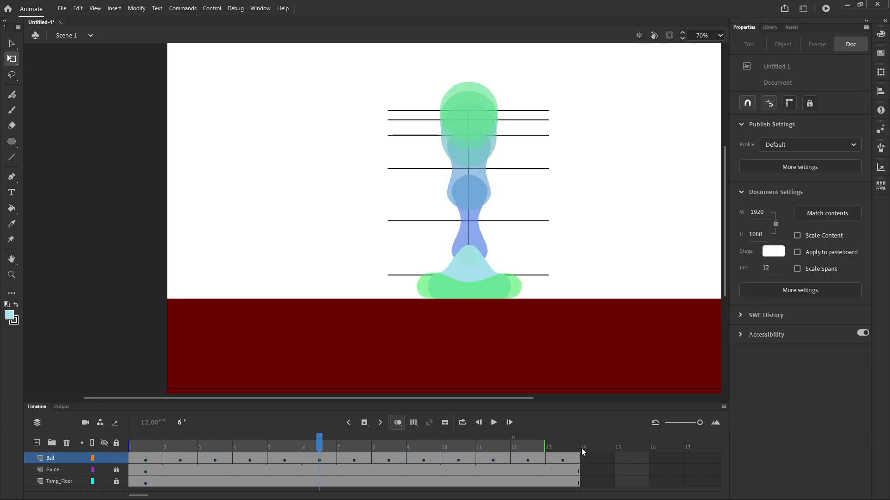
click(462, 422)
drag(403, 437, 577, 438)
drag(236, 438, 147, 438)
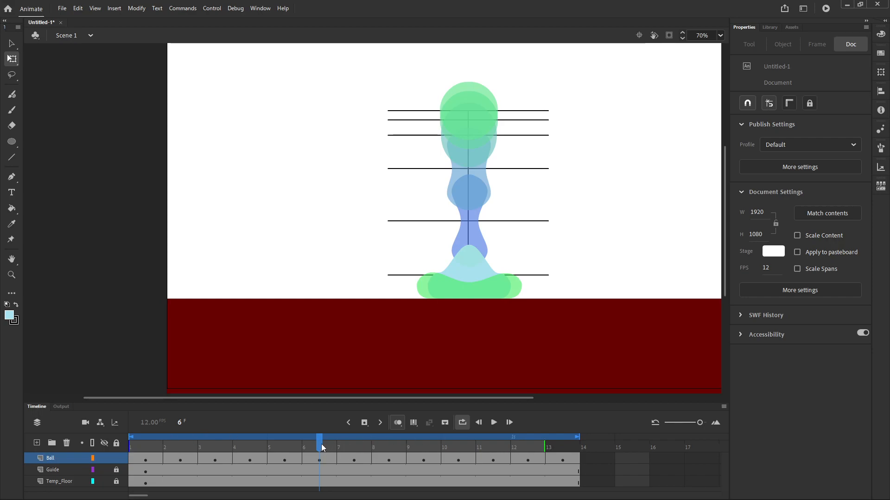
click(493, 422)
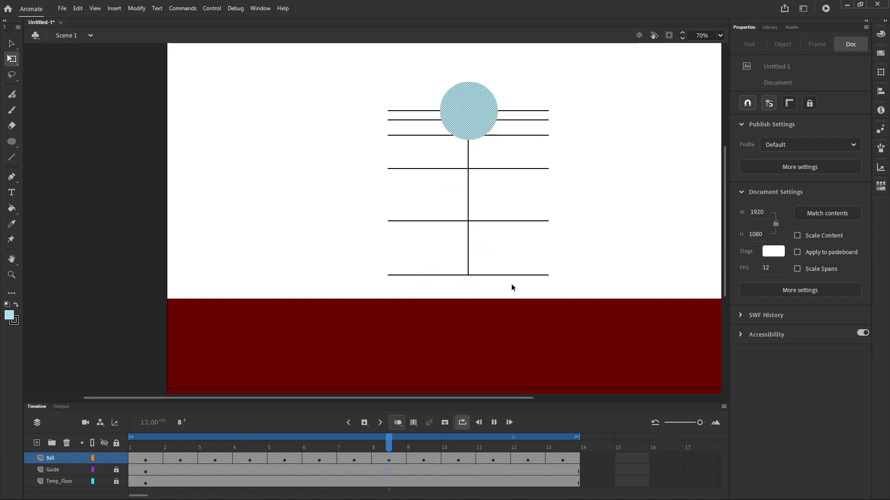
click(403, 438)
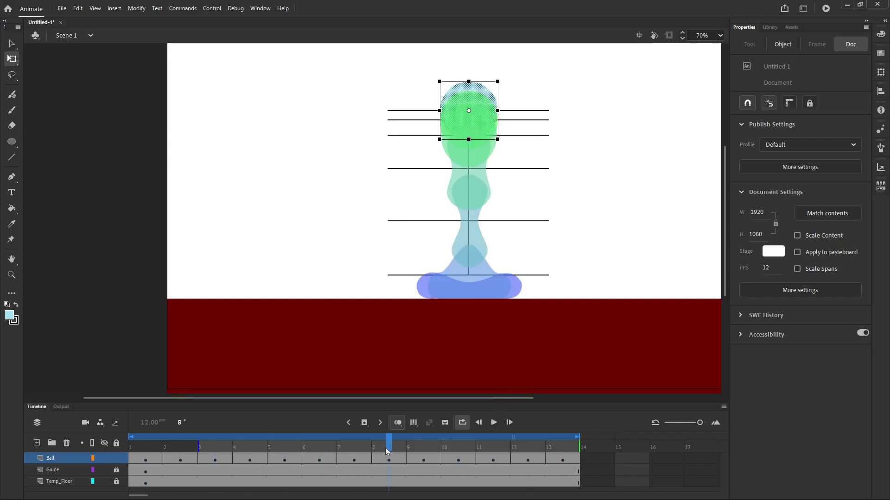
Turn off onion skinning and reverse the order of frames 8 to 13 on the Ball layer
click(398, 423)
drag(389, 446, 558, 457)
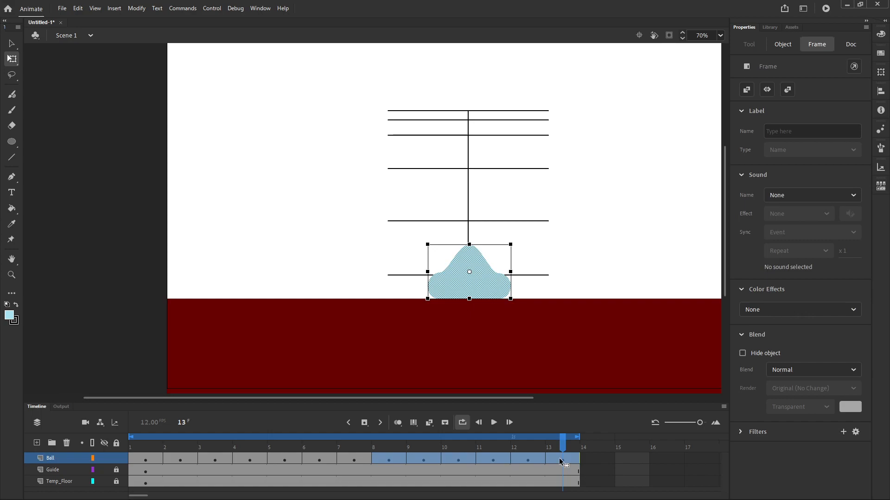
right_click(559, 458)
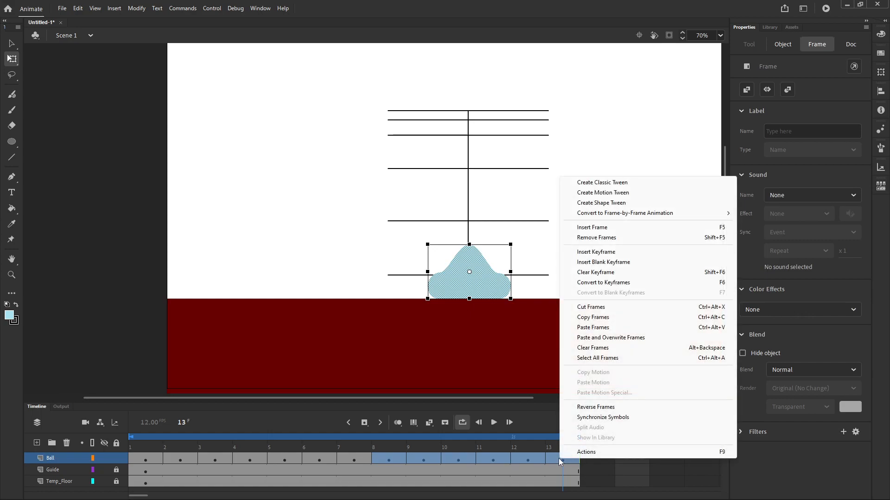
click(611, 408)
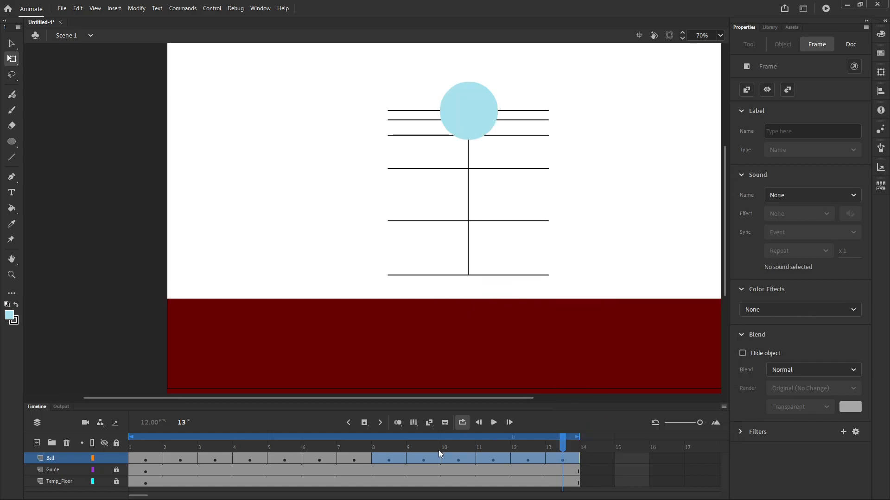
Play the looped bounce, and hide the Guide layer while keeping the Temp_Floor layer visible
drag(463, 446, 560, 454)
click(493, 423)
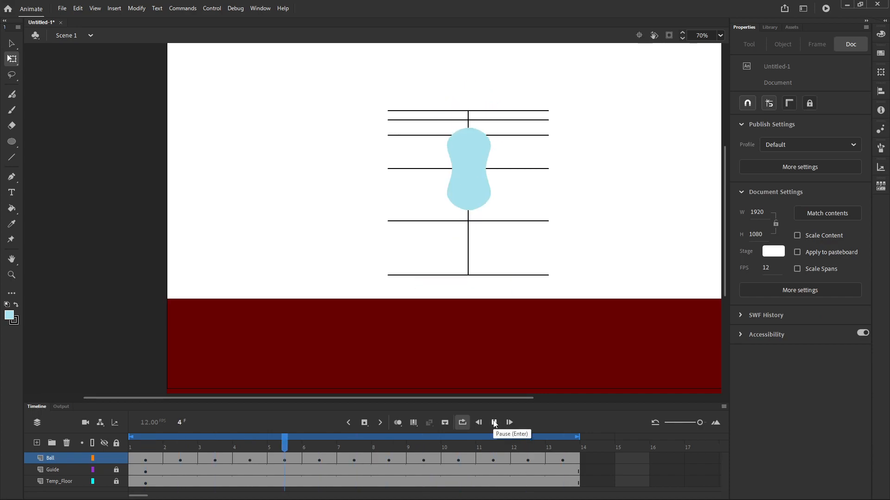
click(494, 422)
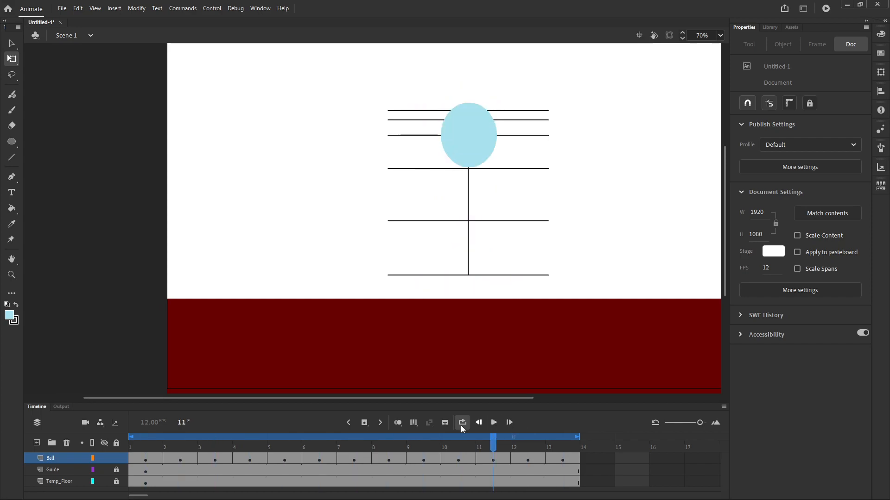
drag(105, 471, 106, 482)
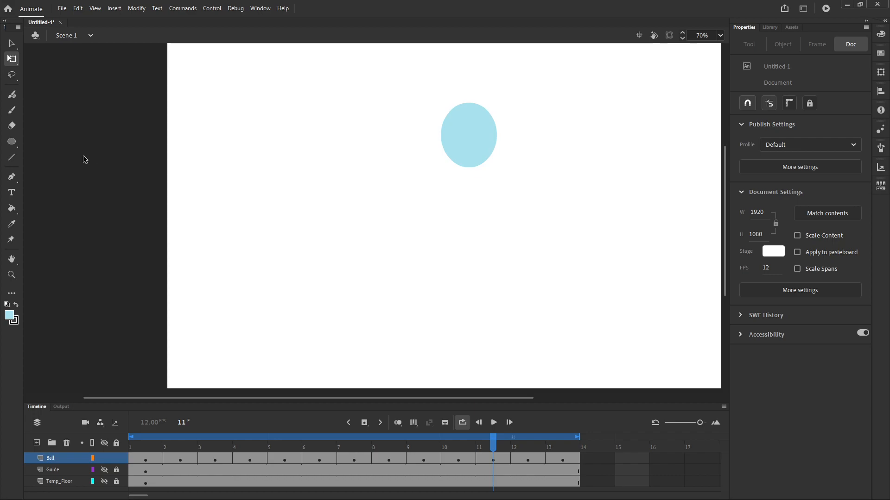
click(107, 482)
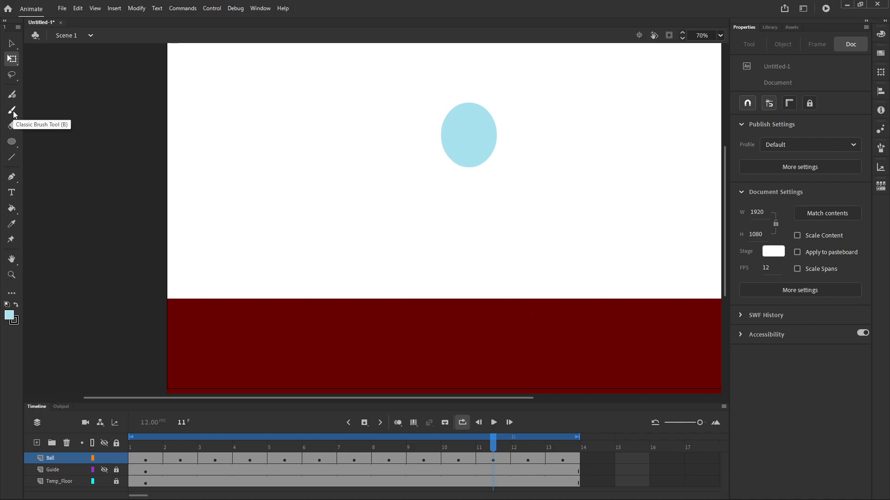
Give the Pen tool's stroke the lens-shaped width profile tapered at both ends, and go to frame 3
click(13, 177)
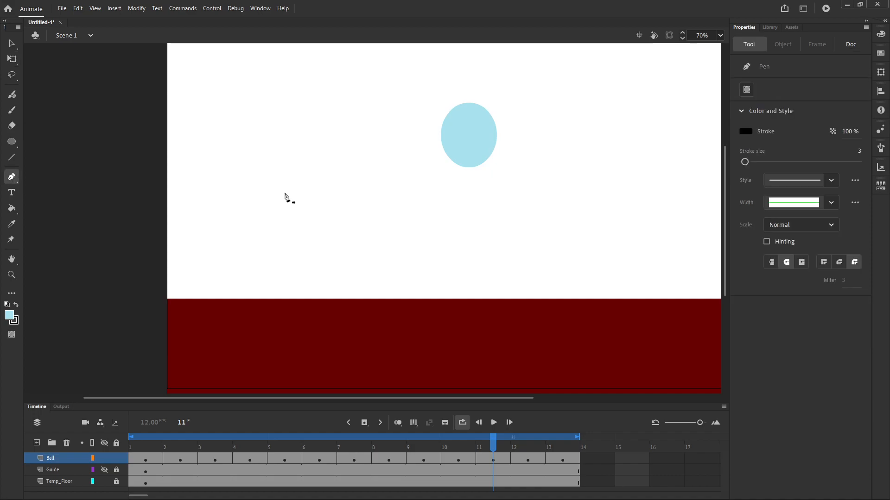
click(834, 182)
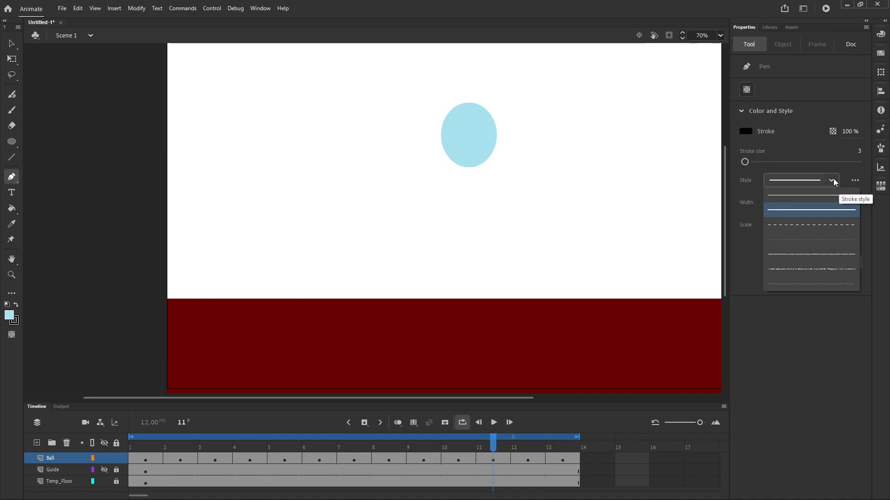
click(834, 180)
click(833, 204)
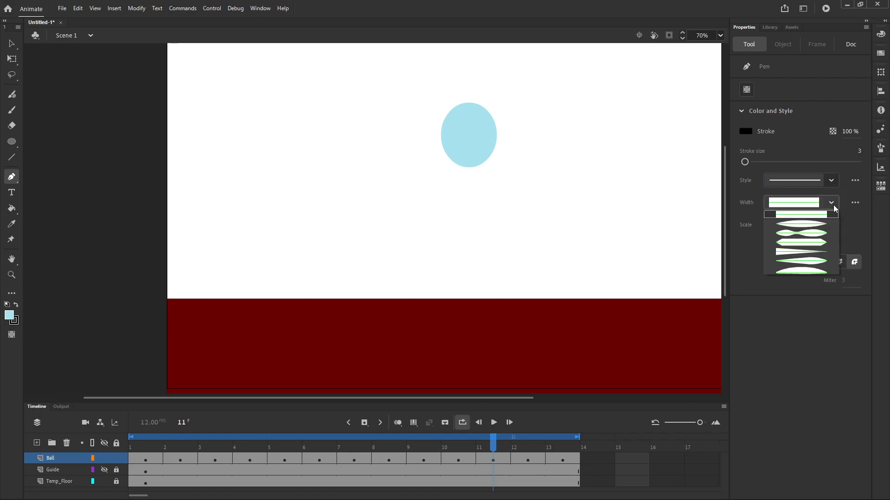
click(805, 224)
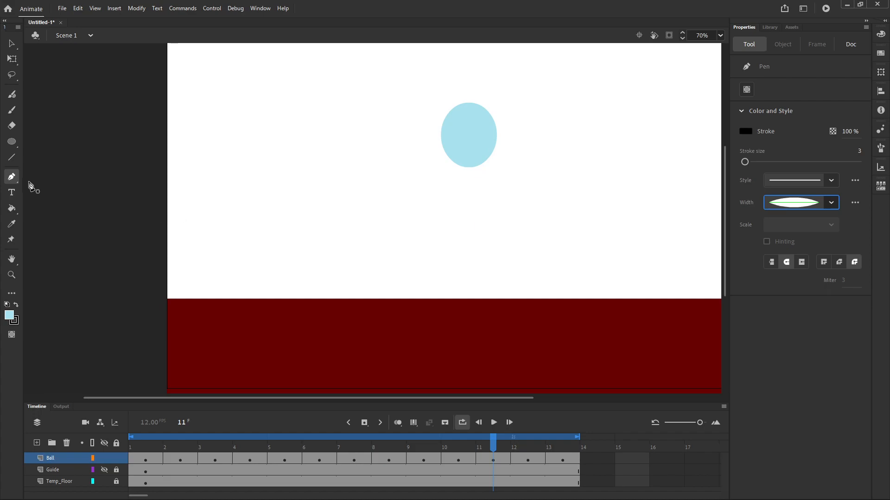
click(9, 178)
click(9, 179)
mouse_move(199, 447)
mouse_down()
mouse_move(131, 458)
mouse_move(204, 458)
mouse_up()
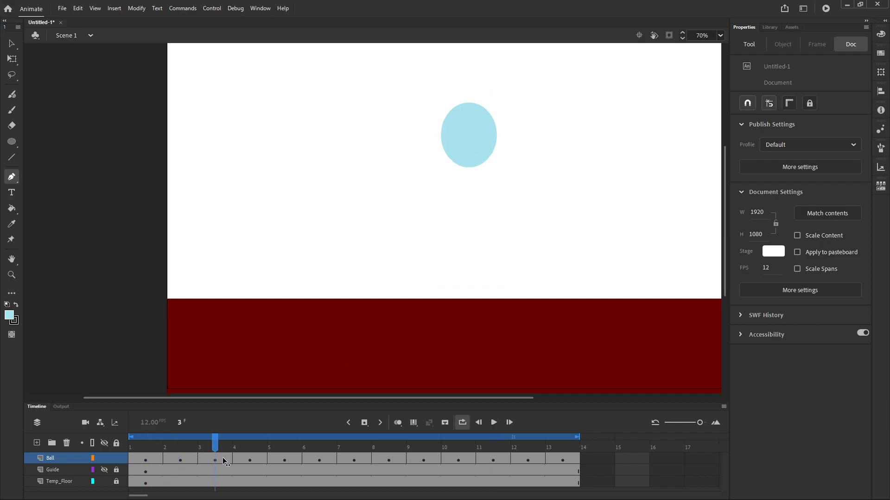
Try to draw a curved tapered streak beside the ball's lower left at frame 3 of the Ball layer
drag(431, 144, 429, 183)
click(434, 178)
key(ctrl+z)
drag(436, 192, 437, 196)
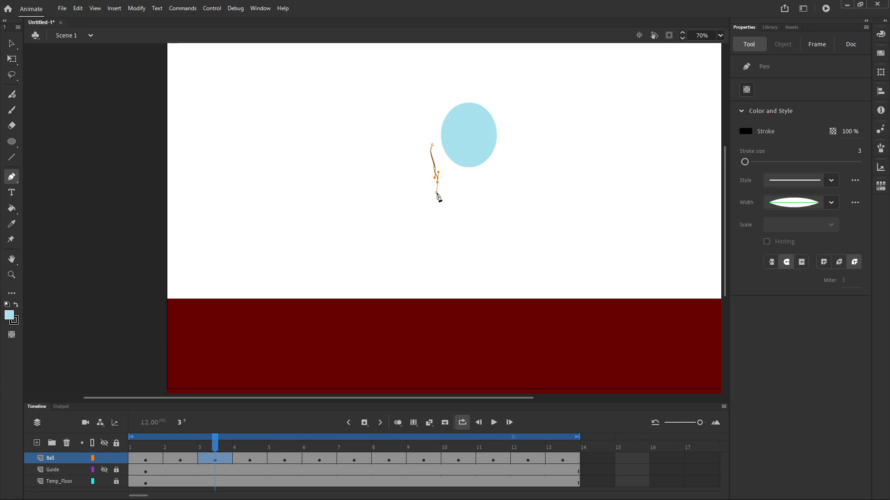
click(215, 451)
mouse_move(199, 445)
mouse_down()
mouse_move(254, 448)
mouse_move(201, 446)
mouse_move(216, 447)
mouse_up()
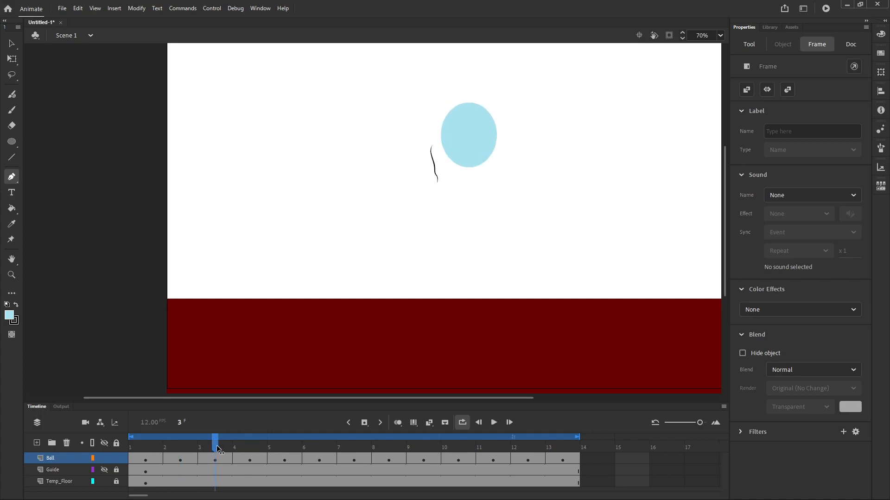
key(ctrl+z)
key(ctrl+z)
key(ctrl+z)
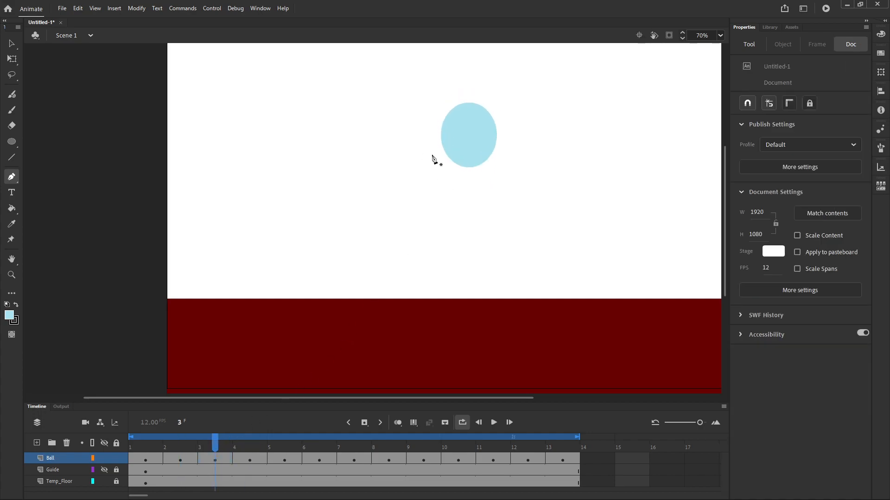
click(436, 197)
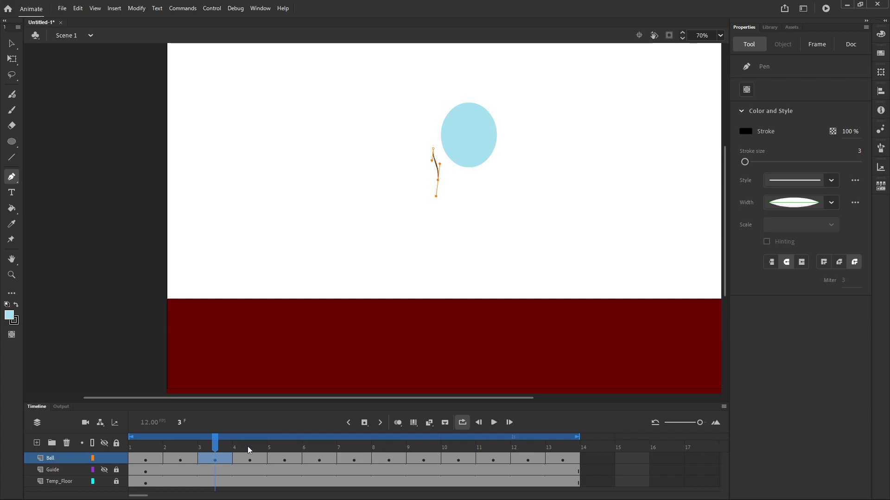
click(12, 59)
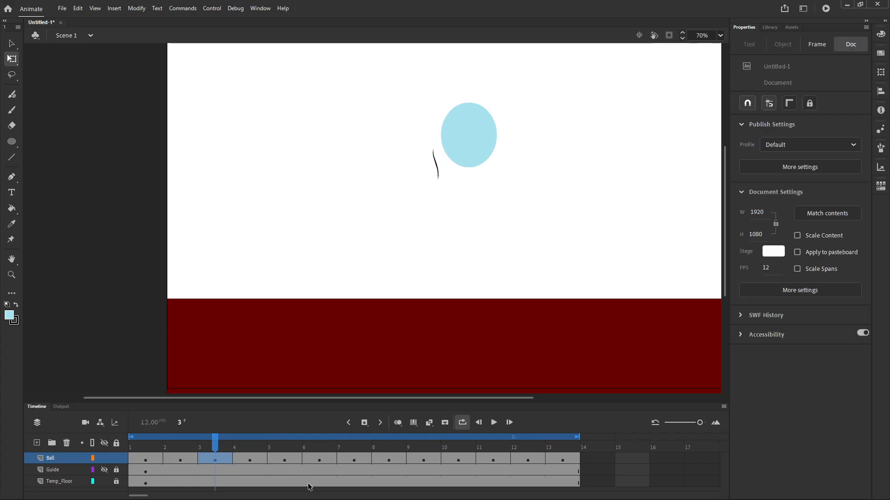
key(ctrl+z)
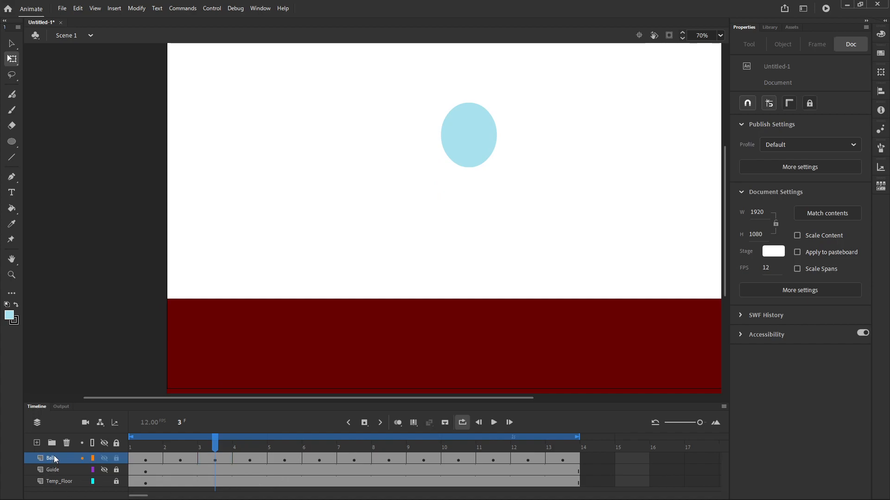
Add a layer named Streaks above the Ball layer and lock the Ball layer
click(36, 443)
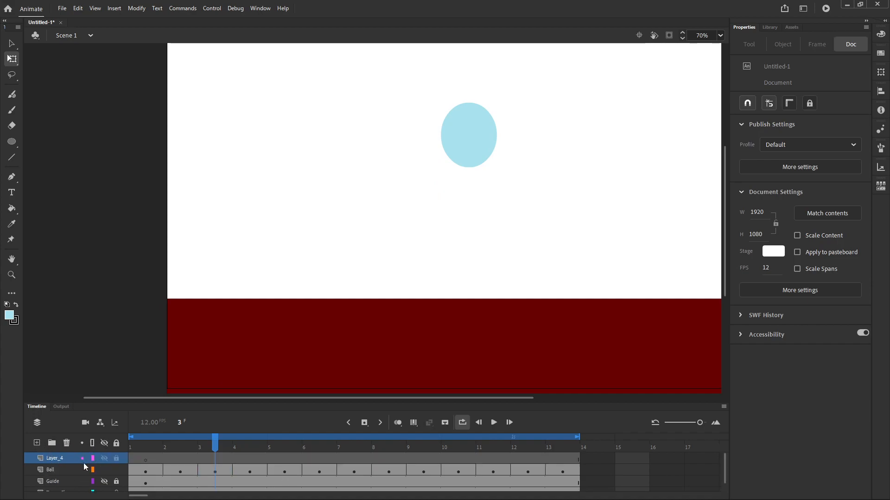
click(116, 470)
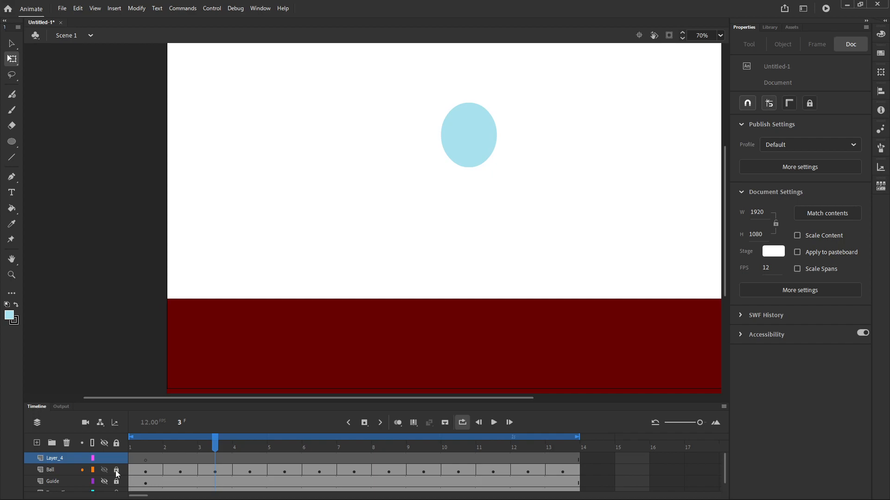
double_click(52, 459)
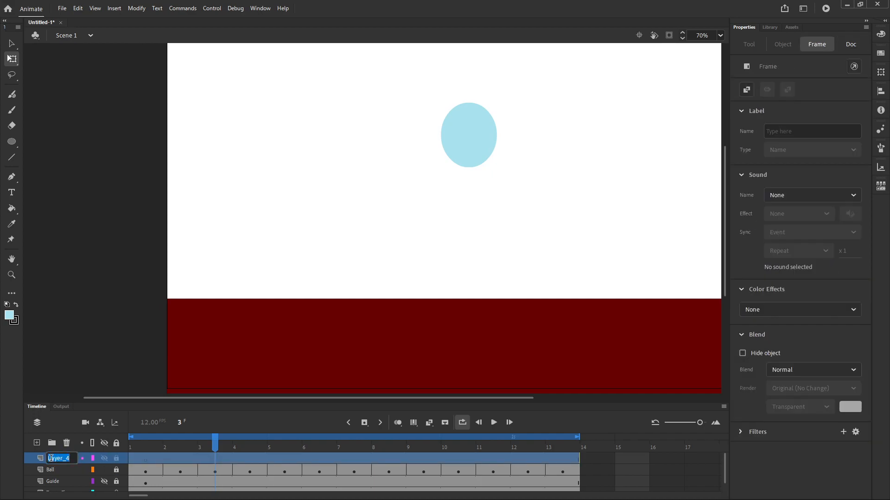
text(Streaks)
key(Return)
Draw a thin, slightly S-curved Pen streak beside the ball's lower left on the Streaks layer
click(11, 178)
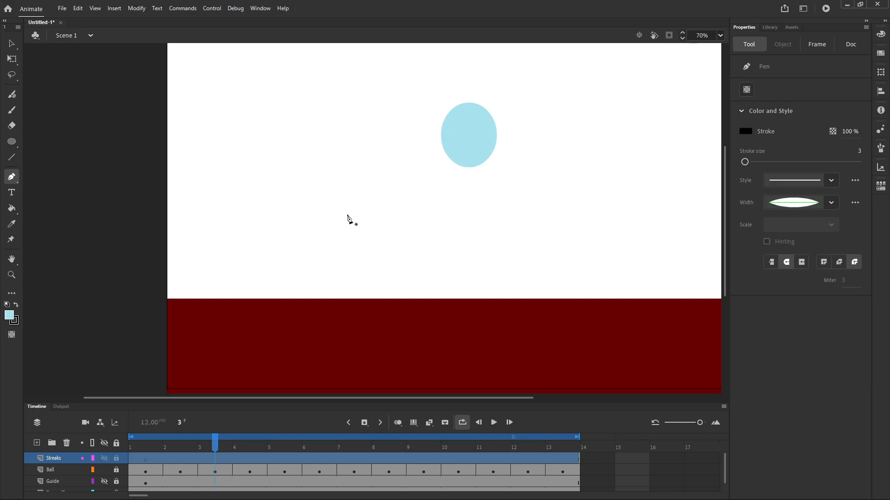
click(426, 149)
mouse_move(434, 164)
mouse_down()
mouse_move(433, 181)
mouse_move(415, 193)
mouse_move(429, 180)
mouse_move(425, 201)
mouse_up()
key(ctrl+z)
click(432, 194)
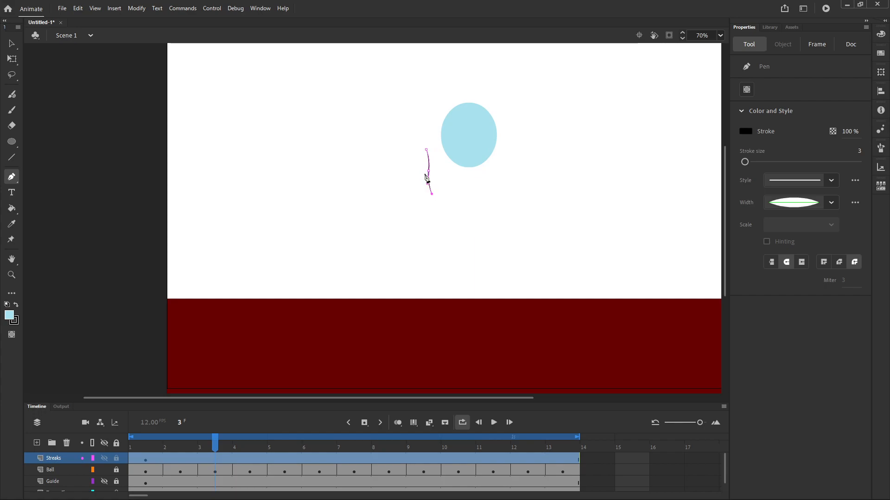
click(11, 58)
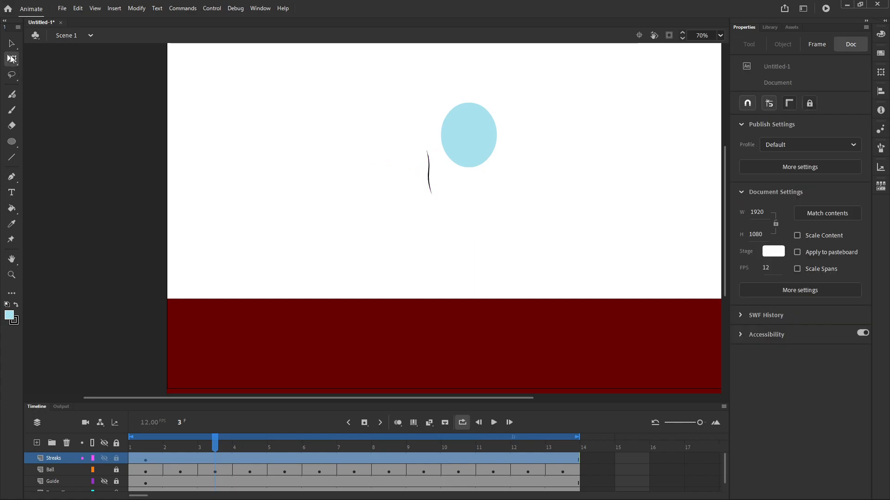
Move the streak up beside the ball's lower left, to about X 811, Y 229, and go to frame 4
click(218, 448)
mouse_move(217, 448)
mouse_down()
mouse_move(249, 448)
mouse_move(141, 449)
mouse_move(176, 449)
mouse_move(163, 451)
mouse_up()
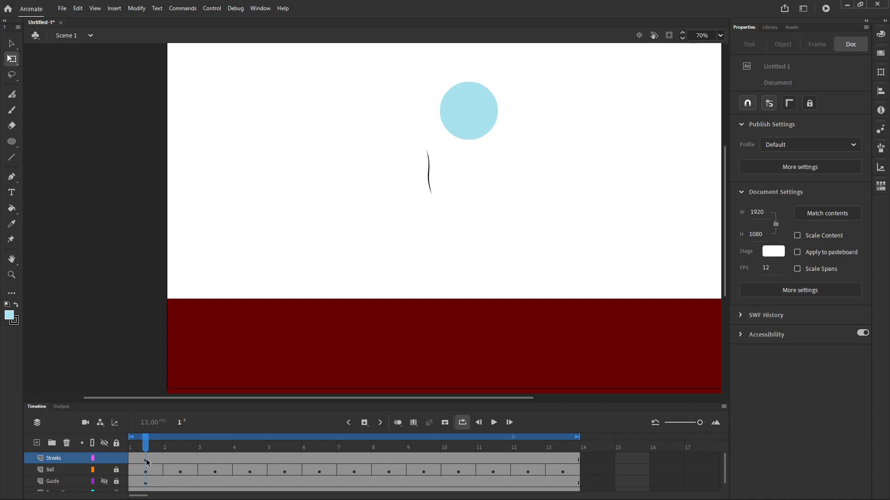
click(146, 459)
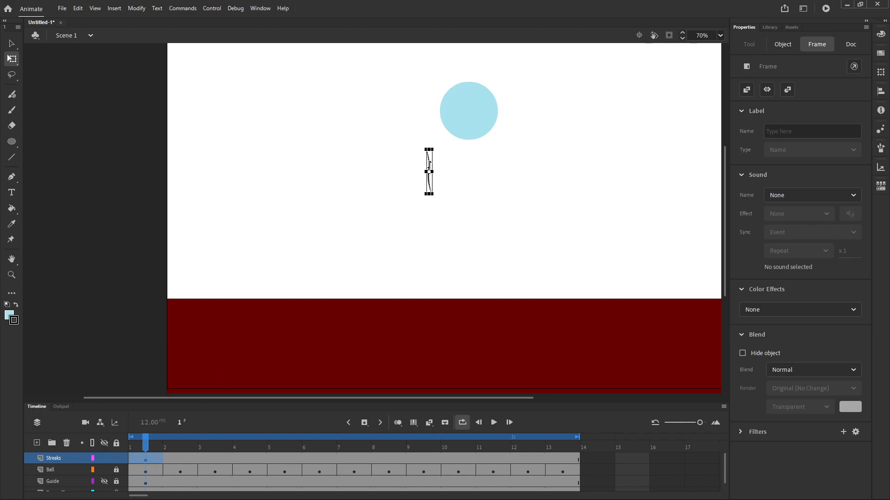
scroll(429, 177, up, 2)
scroll(429, 181, down, 1)
scroll(427, 270, up, 2)
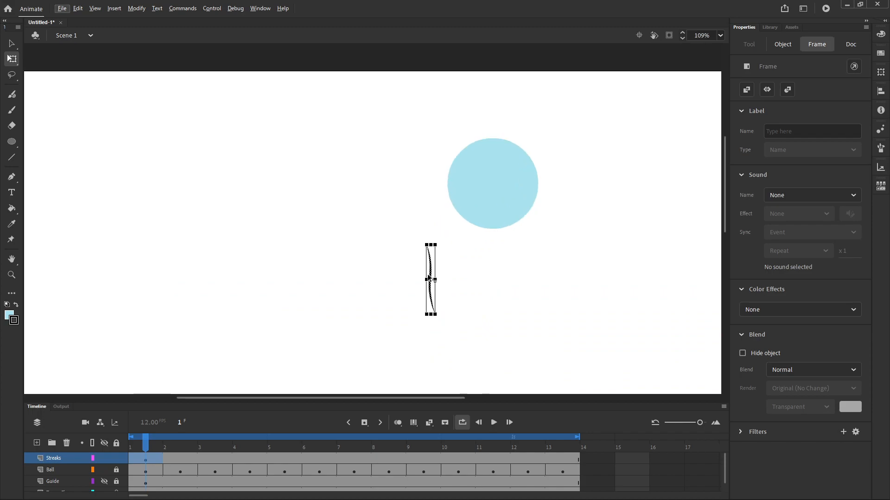
mouse_move(431, 271)
mouse_down()
mouse_move(431, 185)
mouse_move(436, 213)
mouse_up()
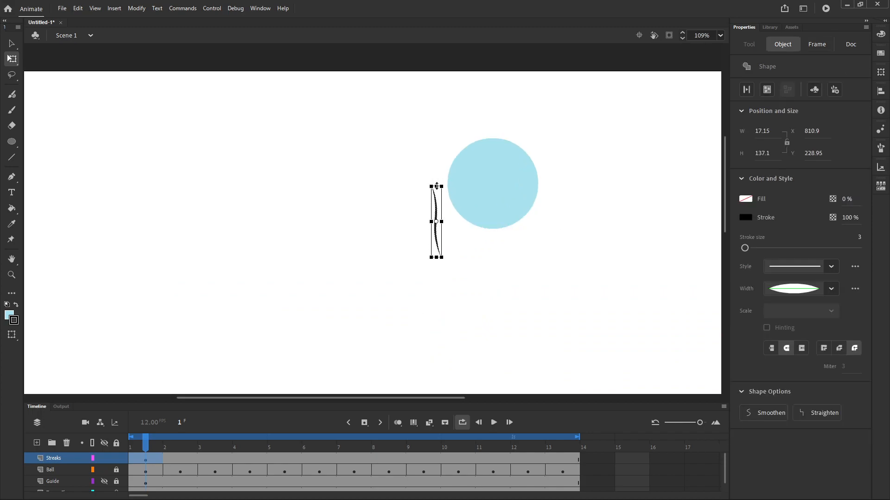
click(216, 447)
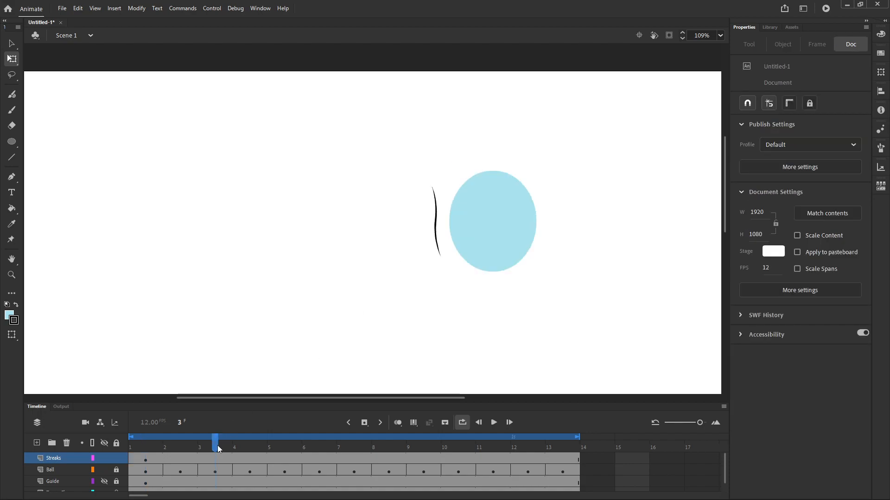
click(241, 448)
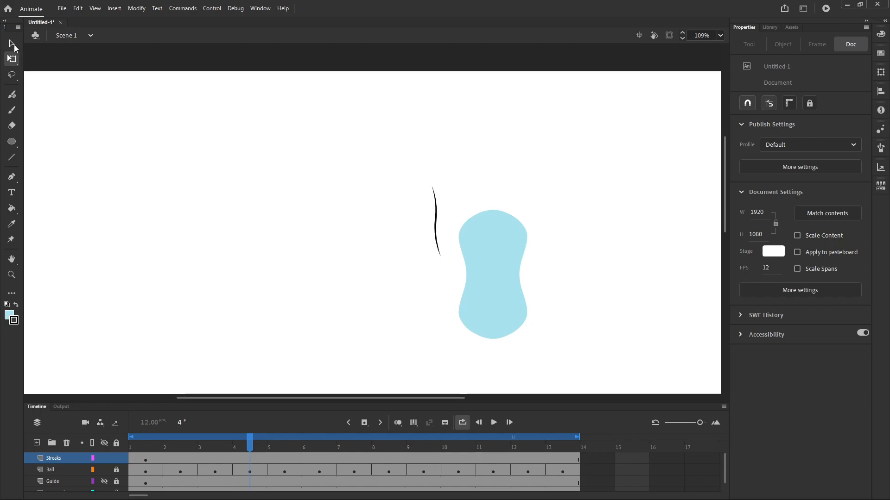
click(432, 224)
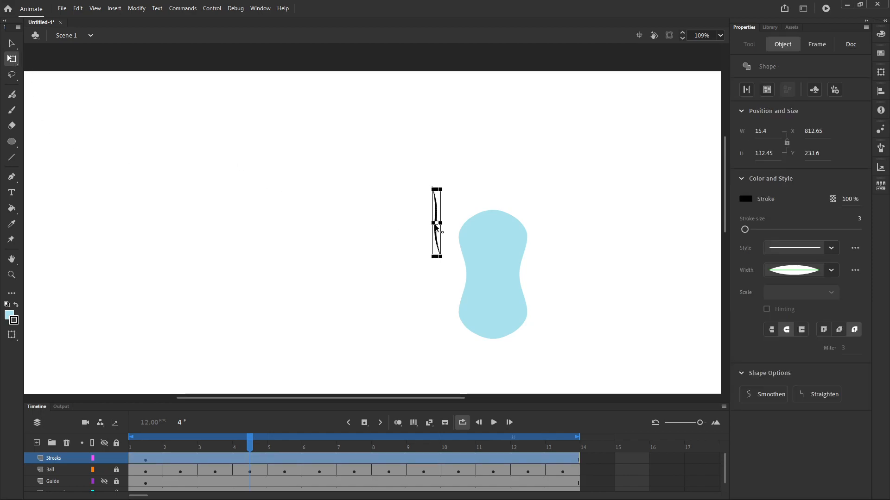
click(434, 230)
drag(434, 230, 443, 306)
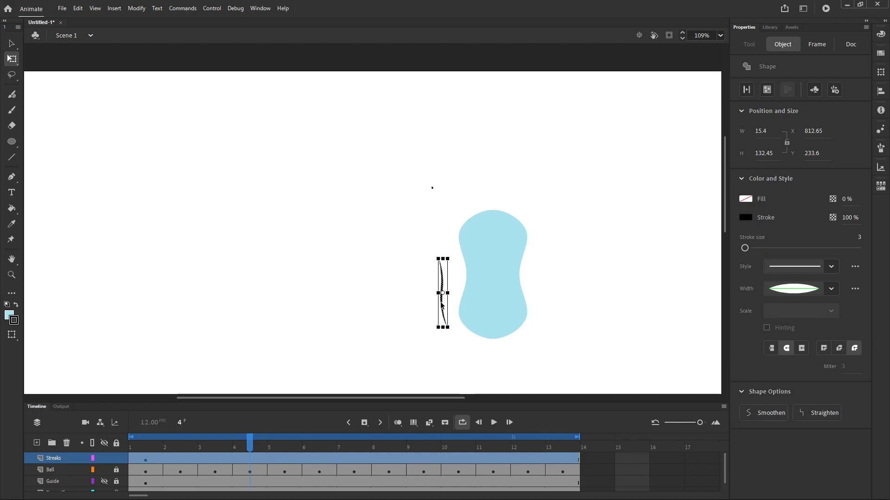
key(ctrl+z)
Move the whole streak down beside the stretched ball at frame 4, to about X 826, Y 346, and rotate it slightly clockwise
drag(413, 174, 450, 280)
drag(437, 234, 444, 293)
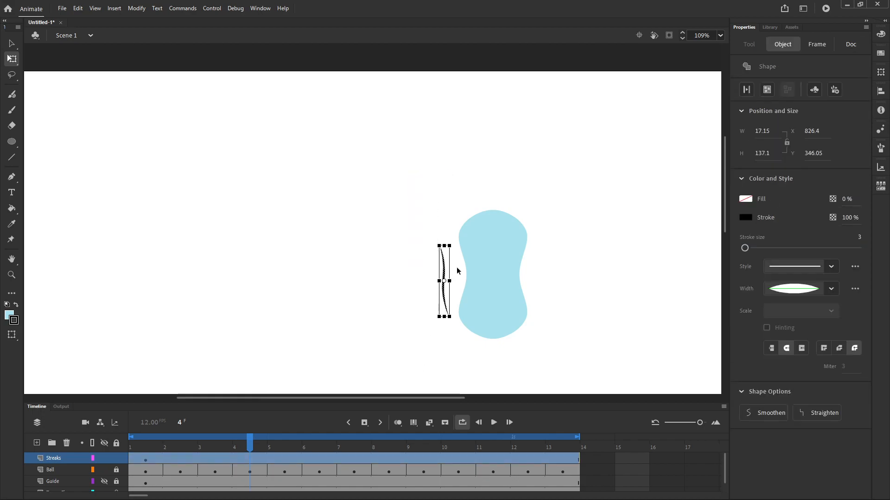
drag(453, 242, 457, 244)
key(ctrl+z)
drag(434, 329, 429, 335)
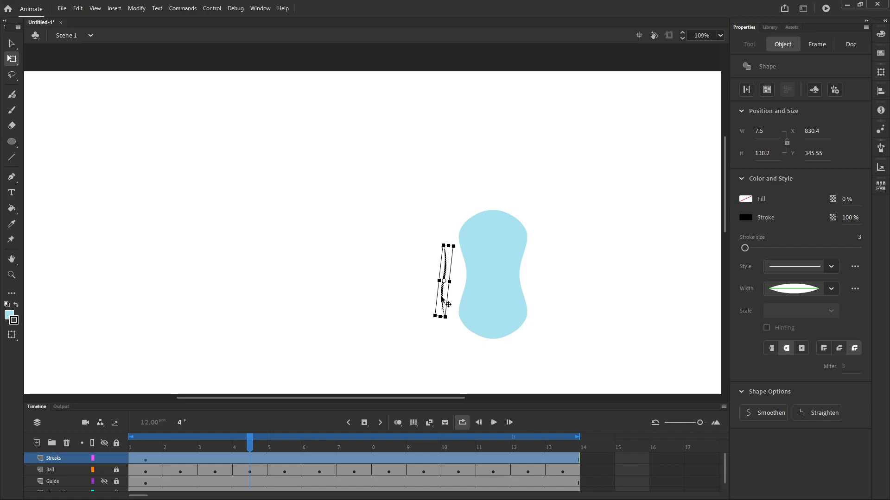
Add a keyframe at frame 4 of the Streaks layer
key(Return)
click(239, 445)
click(240, 454)
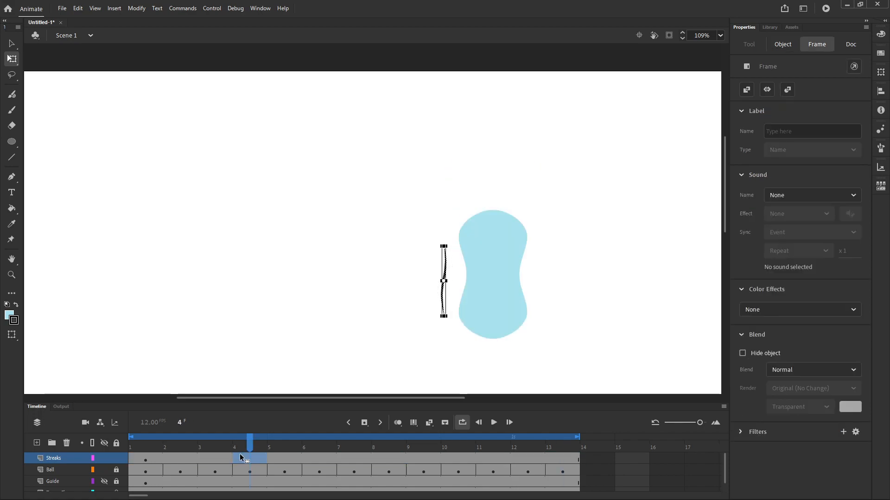
At frame 3, select the entire streak and move it up beside the ball, to about Y 242
click(219, 445)
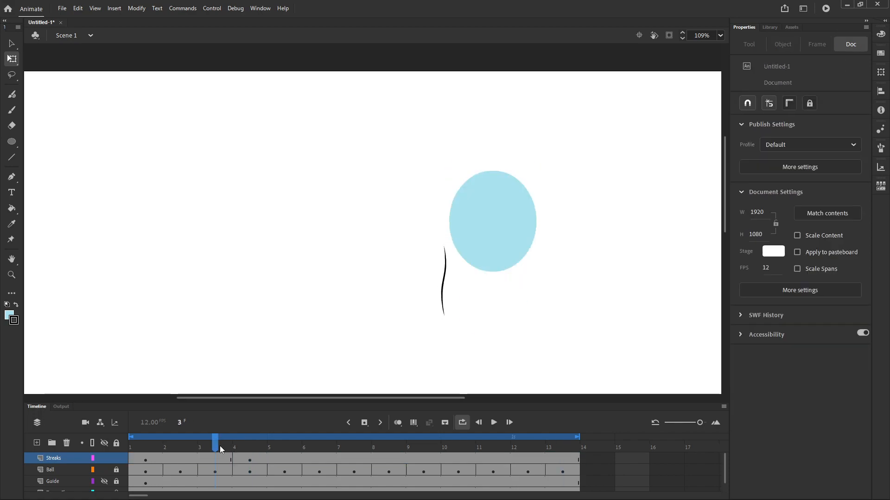
click(444, 286)
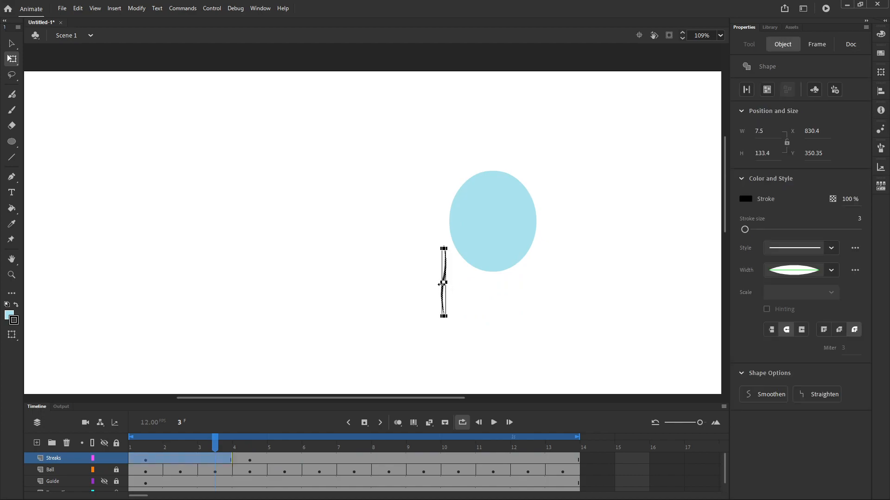
scroll(443, 276, up, 3)
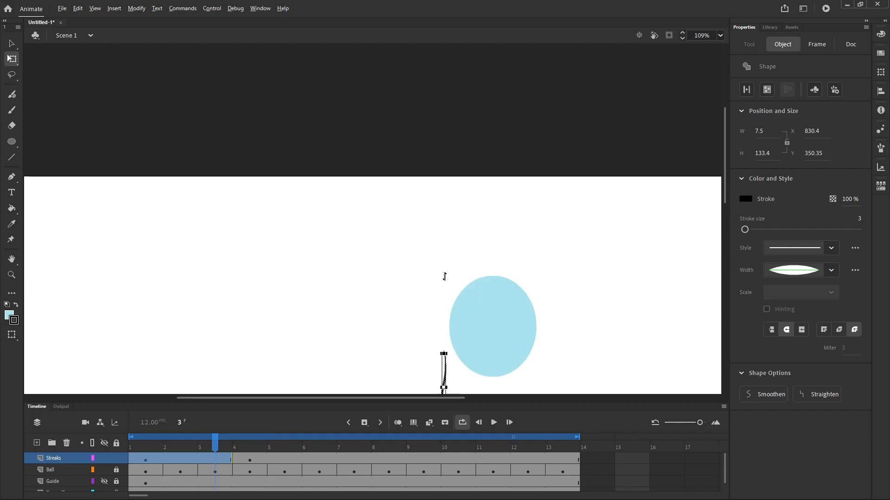
scroll(447, 366, up, 2)
drag(459, 361, 474, 245)
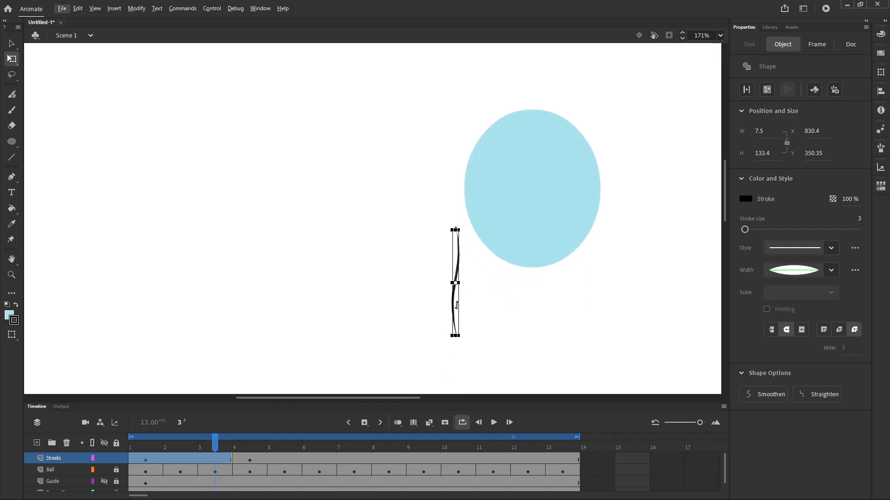
drag(432, 211, 477, 362)
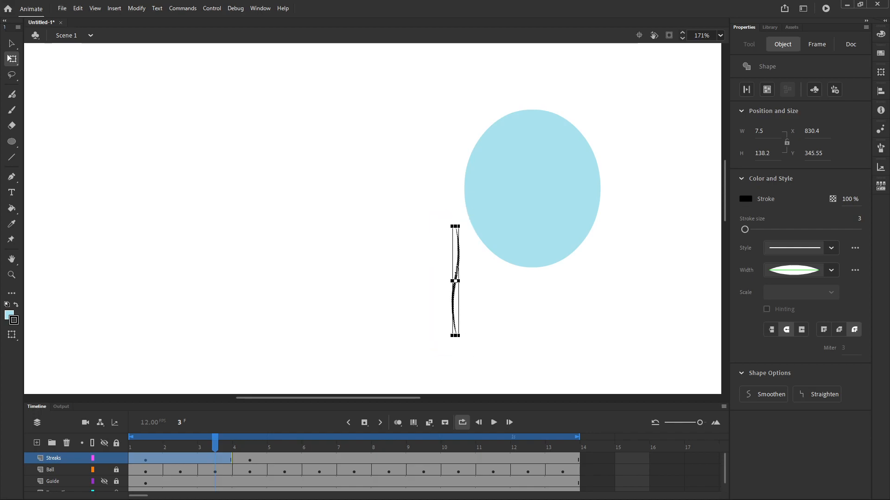
scroll(455, 287, up, 2)
drag(460, 271, 458, 105)
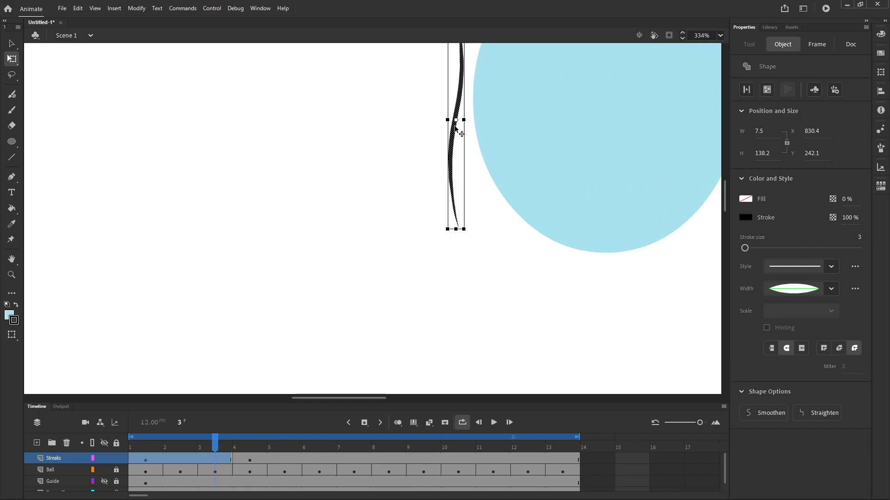
Shrink the streak to about 1.9 wide and 55 high, and add a keyframe at frame 3 of the Streaks layer
drag(455, 229, 454, 165)
drag(463, 120, 456, 120)
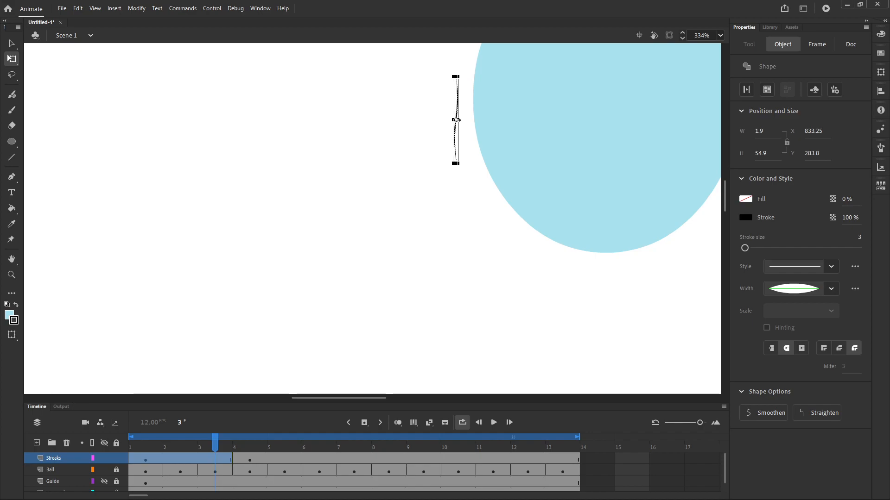
click(217, 459)
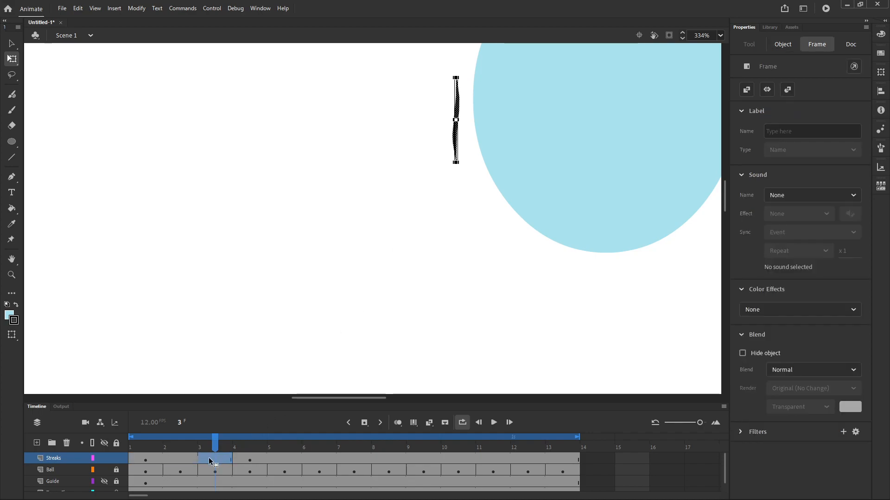
Select the streak at frame 2 of the Streaks layer
click(182, 457)
drag(476, 160, 494, 316)
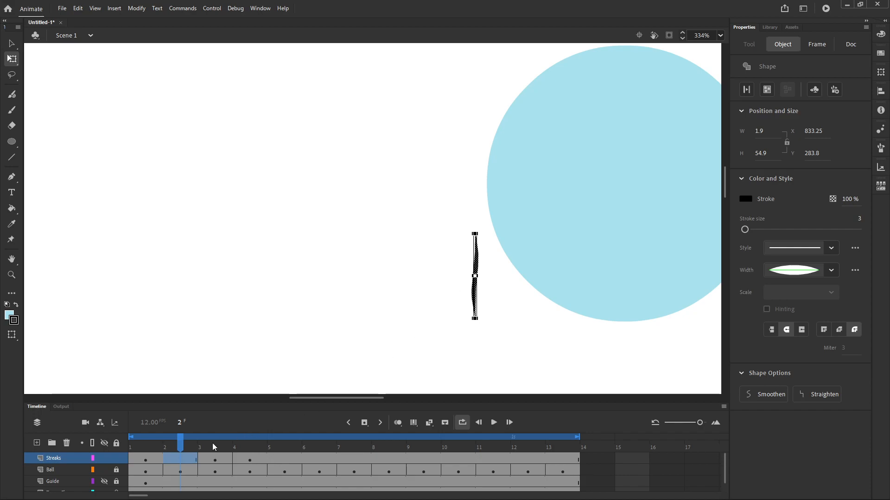
mouse_move(183, 443)
mouse_down()
mouse_move(354, 441)
mouse_move(195, 446)
mouse_up()
click(424, 339)
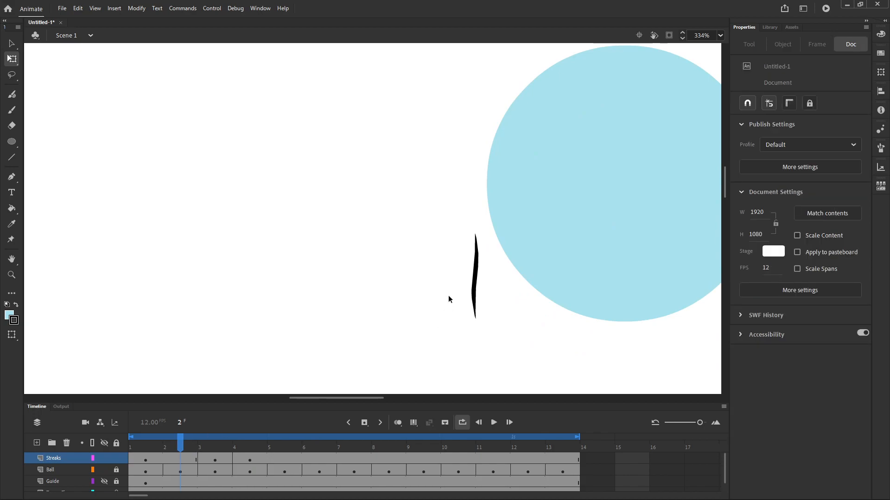
click(474, 290)
drag(474, 236, 504, 341)
key(ctrl+z)
key(ctrl+z)
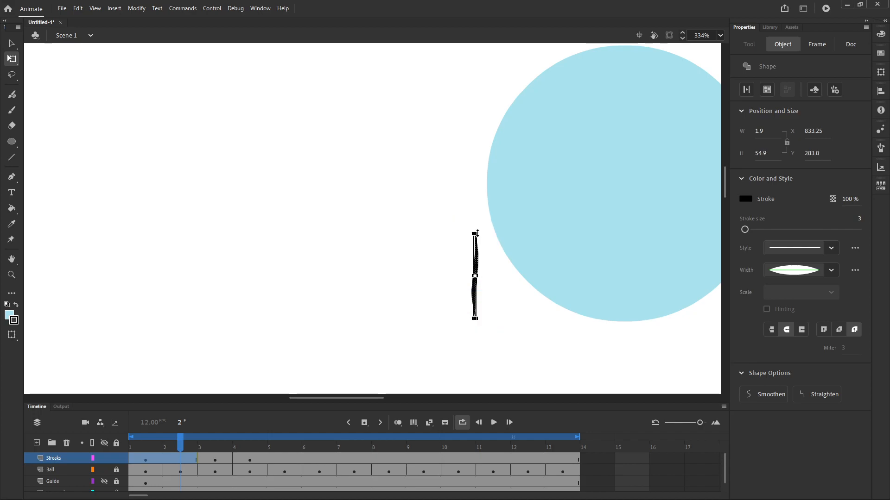
Shrink the frame 2 streak to about 0.95 wide and 17 high, and move it up beside the ball to about Y 271
drag(475, 233, 474, 276)
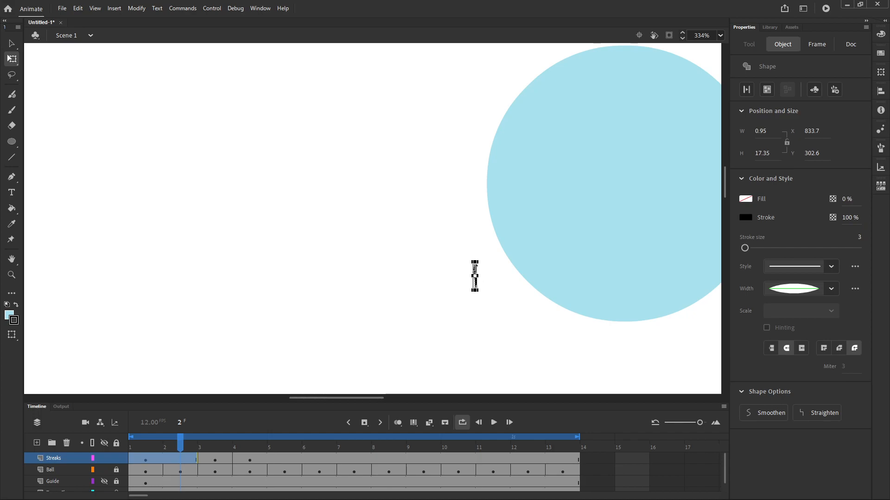
scroll(474, 279, up, 3)
scroll(473, 280, down, 3)
key(alt)
scroll(475, 279, up, 3)
scroll(475, 283, down, 3)
scroll(475, 287, up, 5)
drag(474, 221, 470, 35)
scroll(512, 206, down, 3)
key(alt)
scroll(510, 215, down, 2)
scroll(524, 202, down, 10)
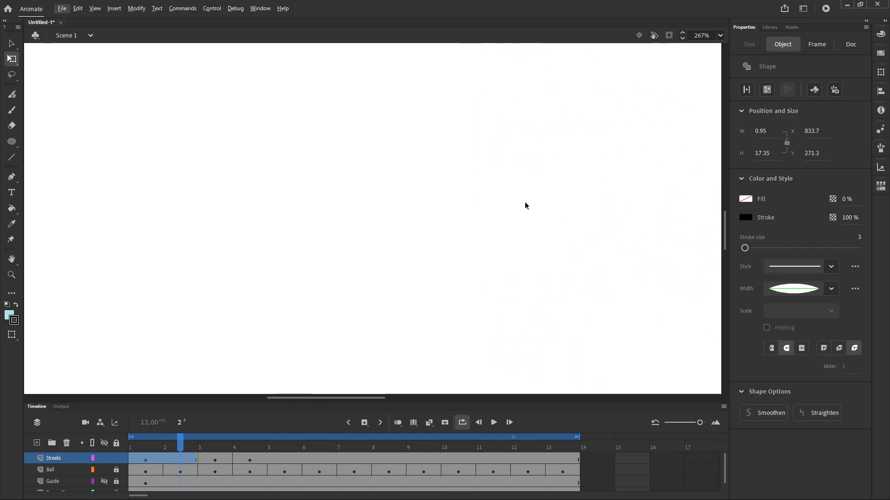
scroll(515, 221, up, 1)
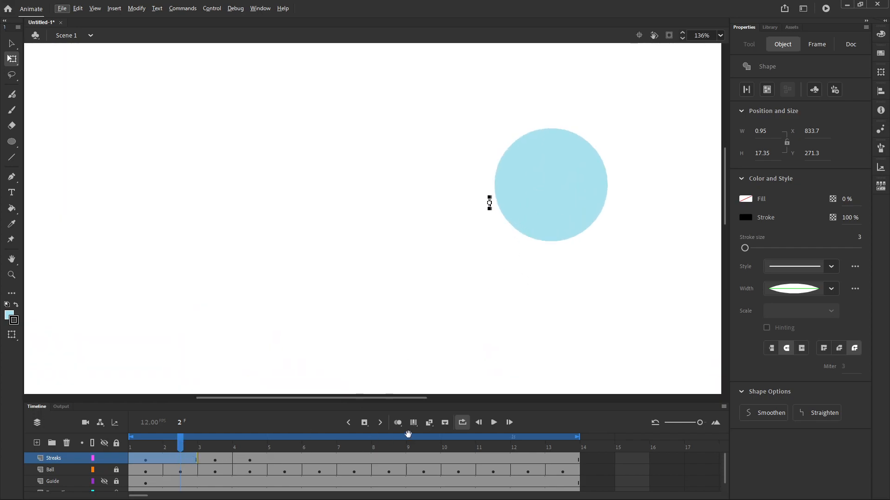
Add a keyframe at frame 2 of the Streaks layer and delete the streak from frame 1
click(175, 457)
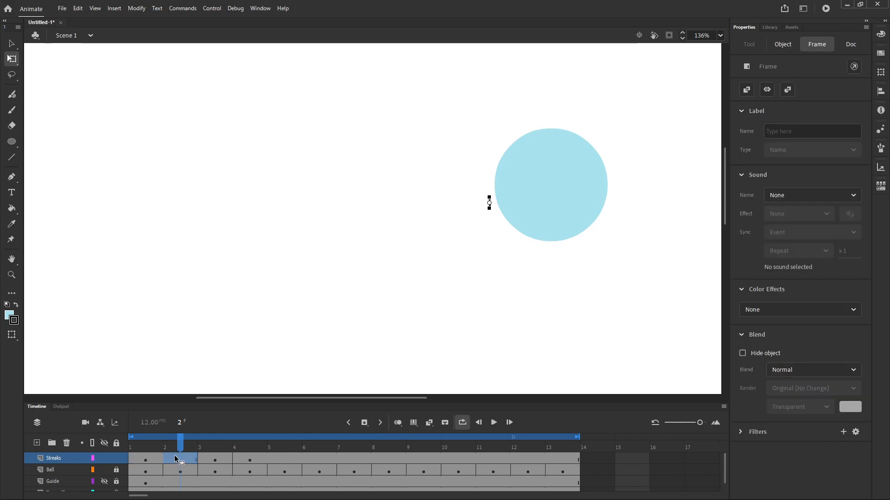
click(154, 459)
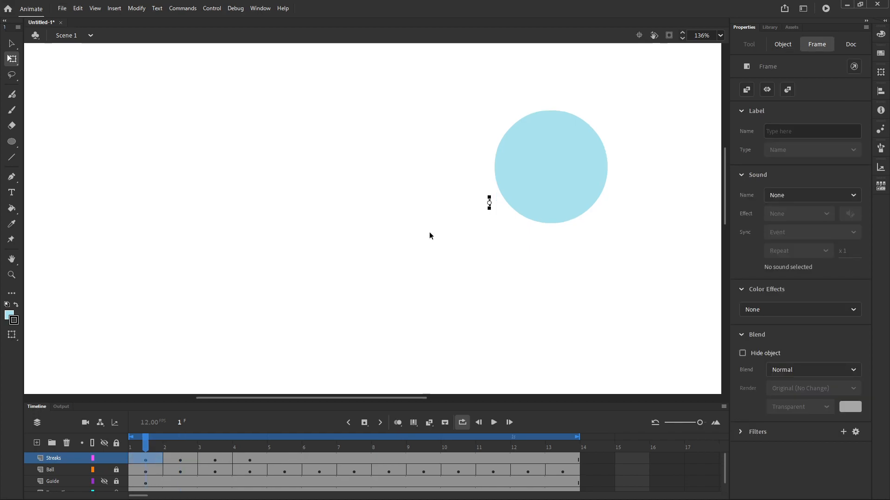
click(442, 233)
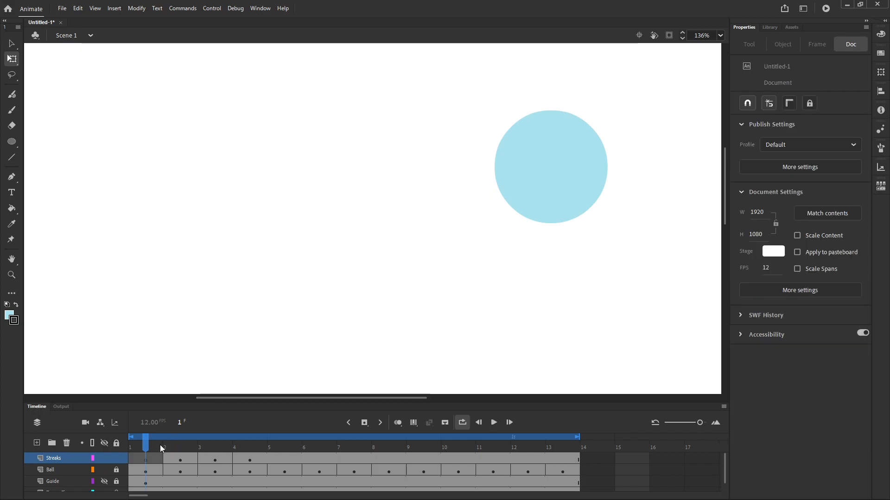
click(147, 469)
click(149, 459)
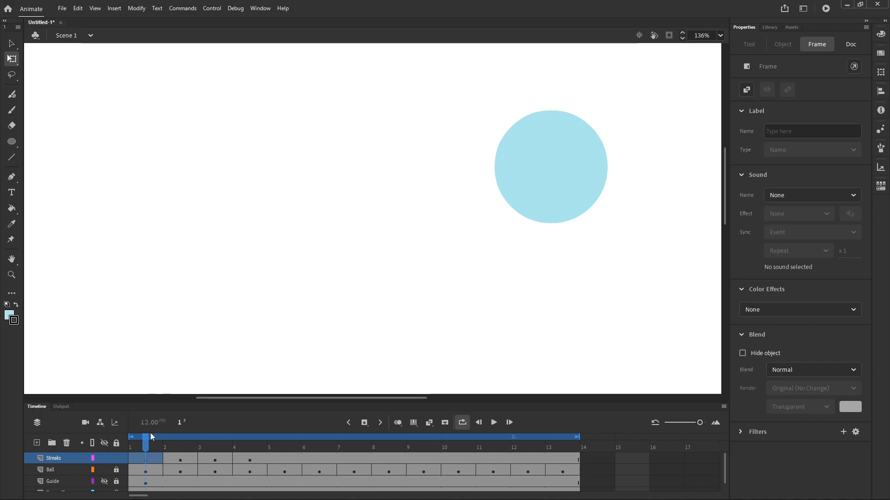
Scrub through the animation to frame 6 to review the streaks against the falling and squashing ball
mouse_move(145, 445)
mouse_down()
mouse_move(284, 444)
mouse_move(218, 430)
mouse_move(262, 429)
mouse_move(199, 423)
mouse_move(306, 428)
mouse_move(377, 411)
mouse_move(185, 393)
mouse_move(274, 405)
mouse_move(221, 408)
mouse_up()
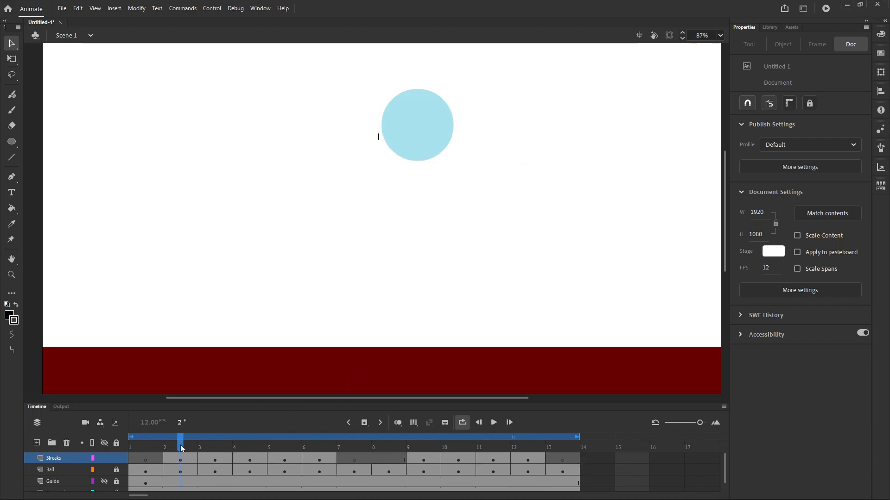
drag(180, 445, 319, 455)
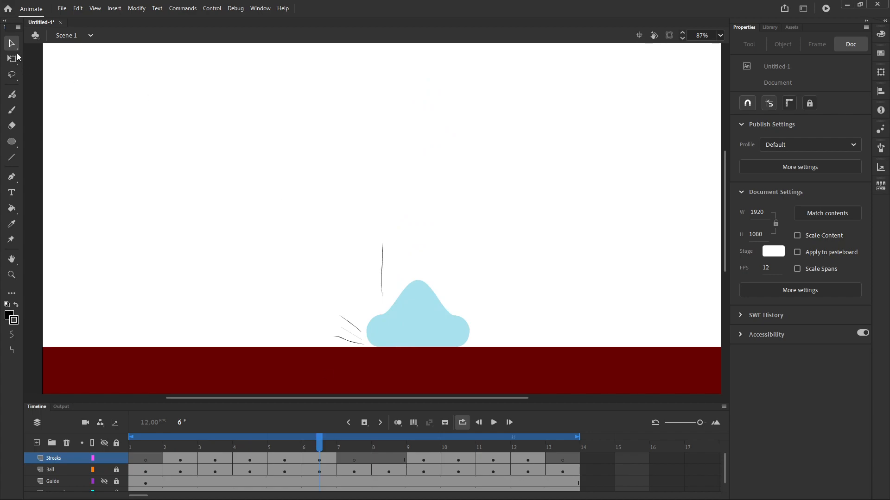
In frame 6 of the Streaks layer, shorten the vertical streak above the squashed ball to about 43 px high
click(382, 262)
click(12, 59)
scroll(374, 278, down, 3)
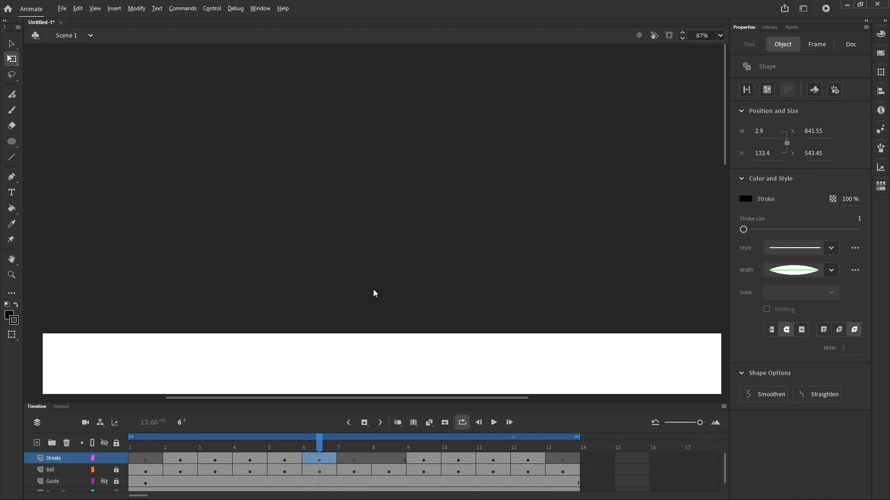
scroll(380, 185, up, 6)
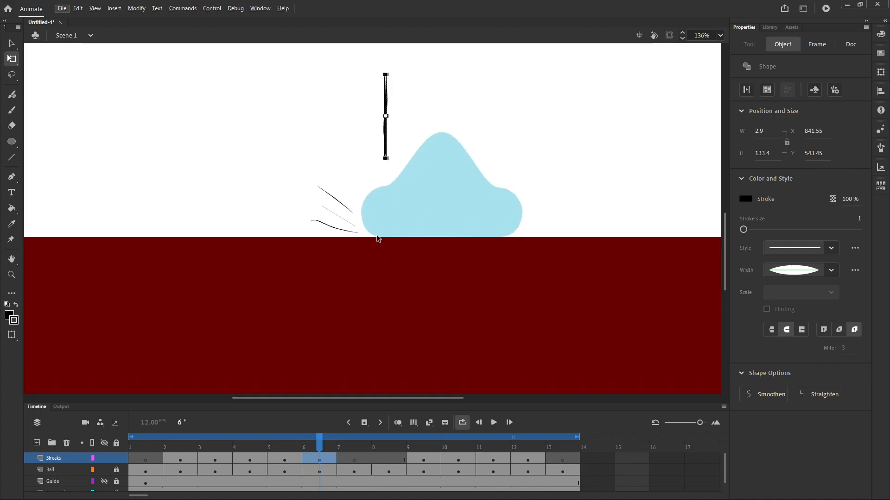
drag(403, 111, 403, 161)
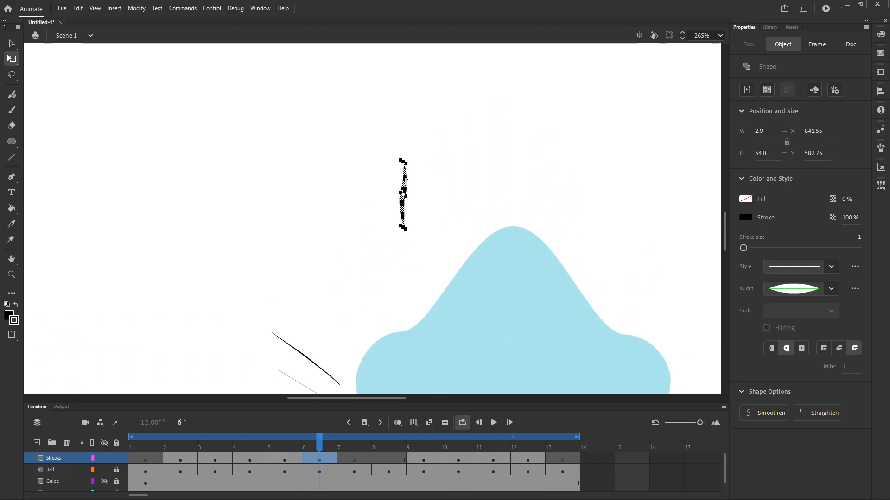
drag(402, 160, 403, 167)
Nudge the shortened streak down closer to the squashed ball, to a Y position of about 621
key(Down)
key(Down)
key(Down)
key(Down)
key(Down)
key(Down)
key(Down)
key(Down)
key(Down)
key(Down)
key(Down)
key(Down)
key(Down)
key(Down)
key(Down)
key(Down)
key(Down)
key(Down)
key(Down)
key(Down)
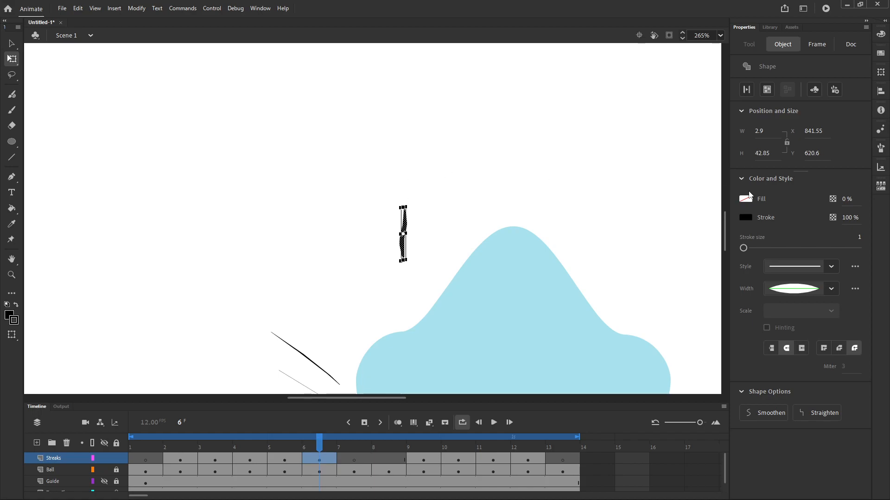
Set the shortened vertical streak's stroke size to 0.5
click(860, 238)
text(0.5)
key(Return)
click(12, 44)
click(230, 200)
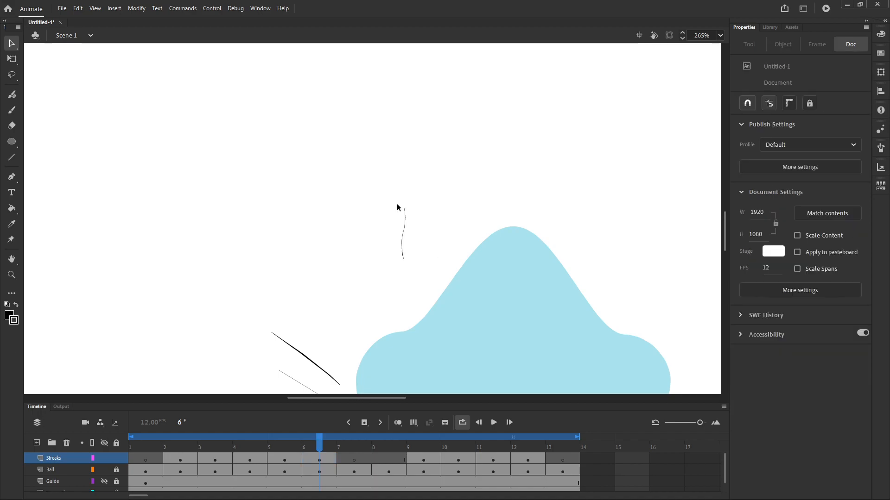
Set the small vertical streak's stroke size to 0.9 and deselect it
click(404, 218)
text(0.9)
key(Return)
click(275, 244)
mouse_move(393, 175)
mouse_down()
mouse_move(413, 246)
mouse_move(423, 249)
mouse_up()
click(857, 218)
click(332, 175)
scroll(385, 234, down, 5)
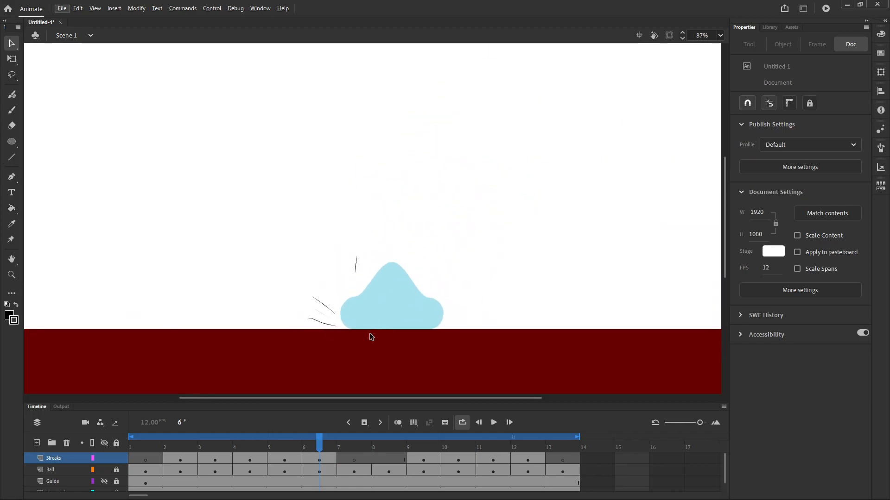
Go to frame 2 of the Streaks layer and select the short streak beside the ball
mouse_move(318, 447)
mouse_down()
mouse_move(146, 447)
mouse_move(290, 469)
mouse_move(168, 461)
mouse_up()
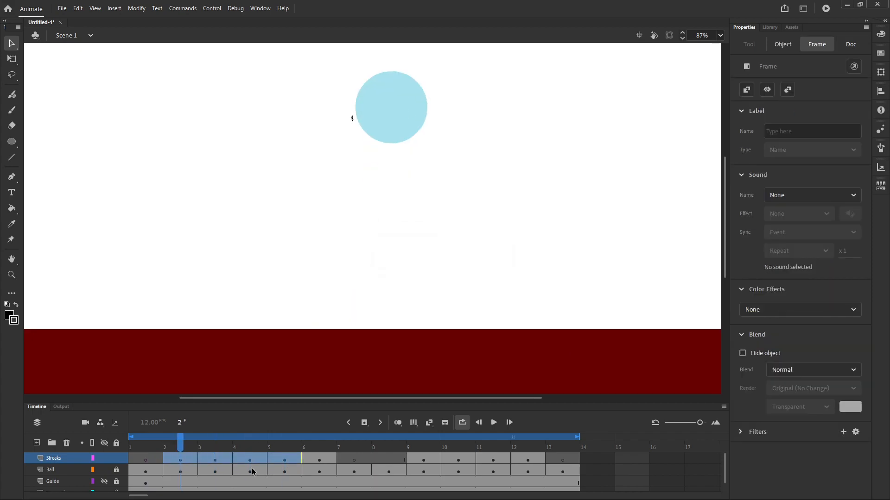
mouse_move(426, 460)
mouse_down()
mouse_move(524, 463)
mouse_move(423, 450)
mouse_move(454, 451)
mouse_move(416, 454)
mouse_move(496, 458)
mouse_move(341, 459)
mouse_move(528, 458)
mouse_move(185, 459)
mouse_move(562, 460)
mouse_move(214, 449)
mouse_move(388, 460)
mouse_move(459, 451)
mouse_up()
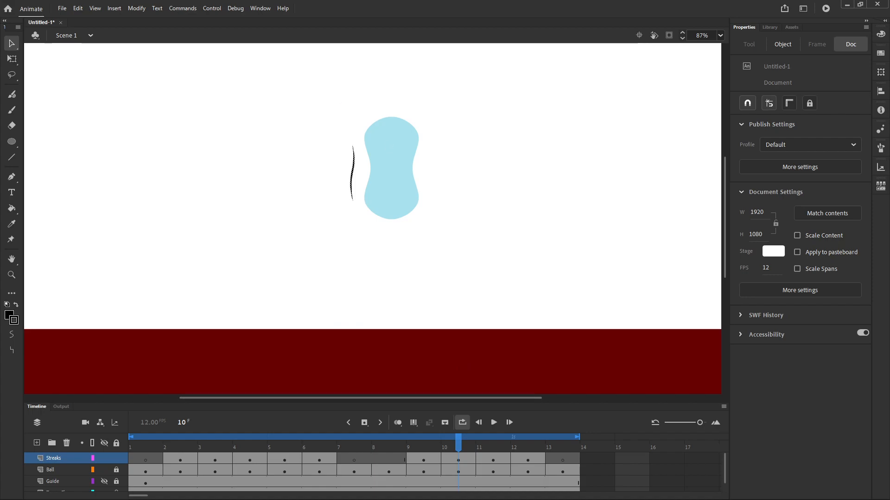
click(656, 229)
click(181, 448)
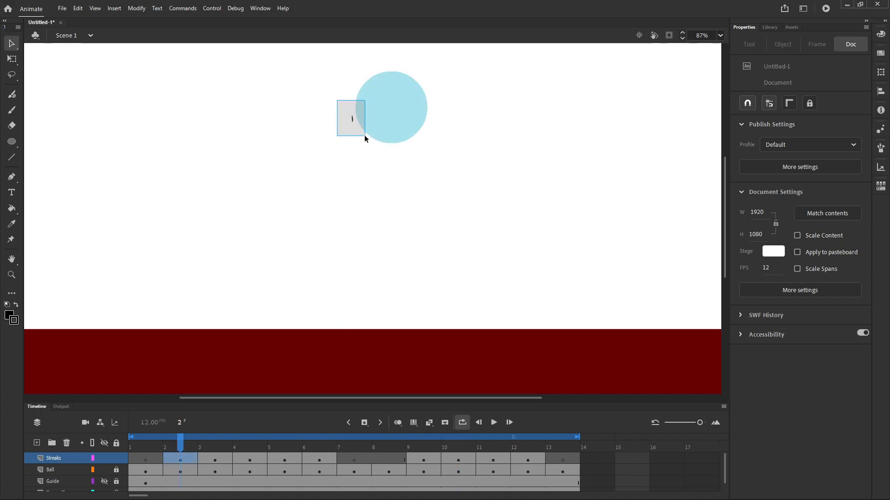
drag(364, 135, 365, 136)
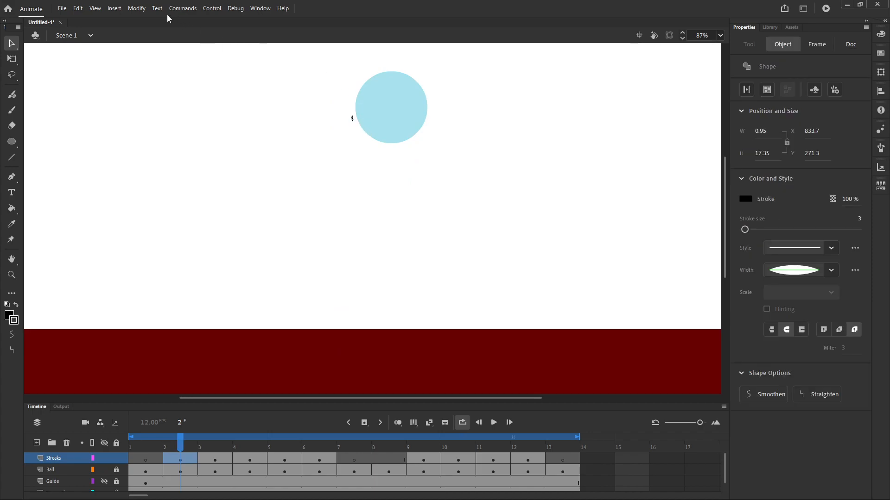
click(135, 8)
mouse_move(198, 137)
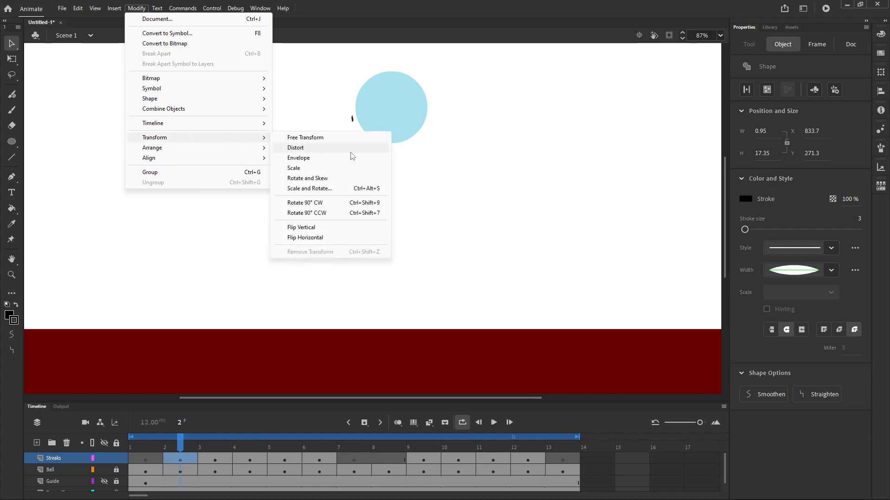
click(336, 240)
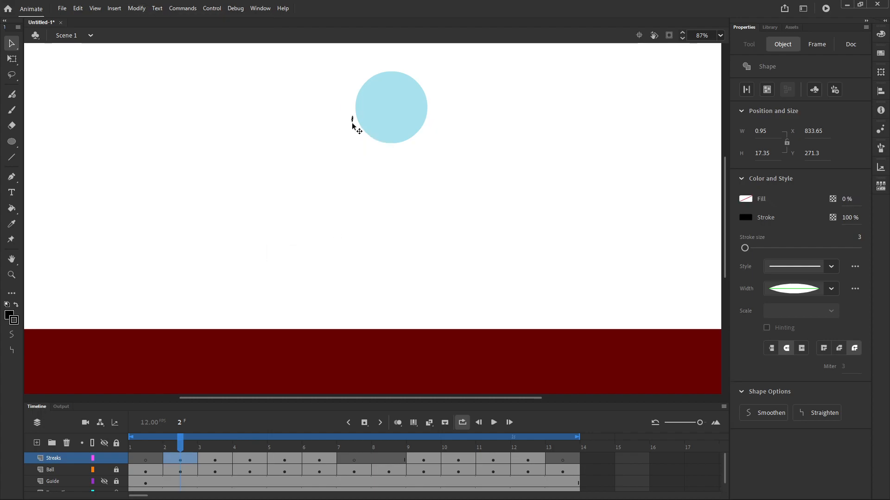
key(ctrl+z)
key(ctrl+z)
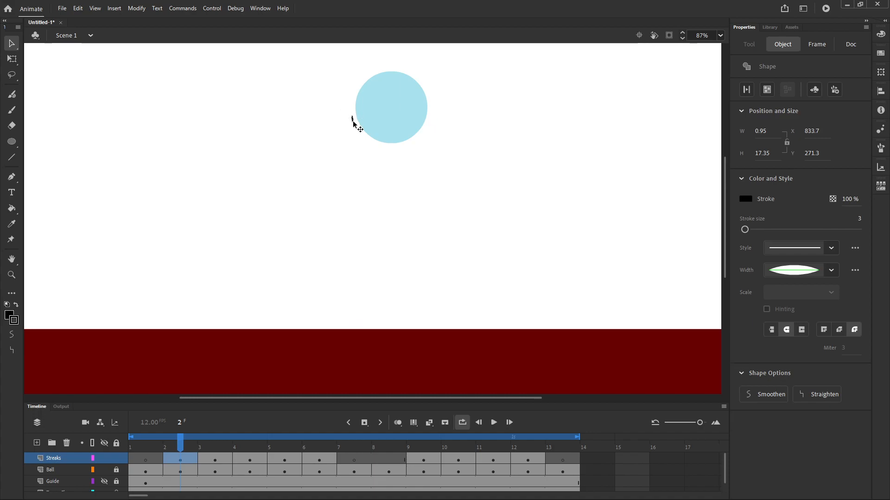
Duplicate the frame 2 streak to the right side of the ball and flip the copy horizontally
drag(352, 121, 431, 122)
click(140, 9)
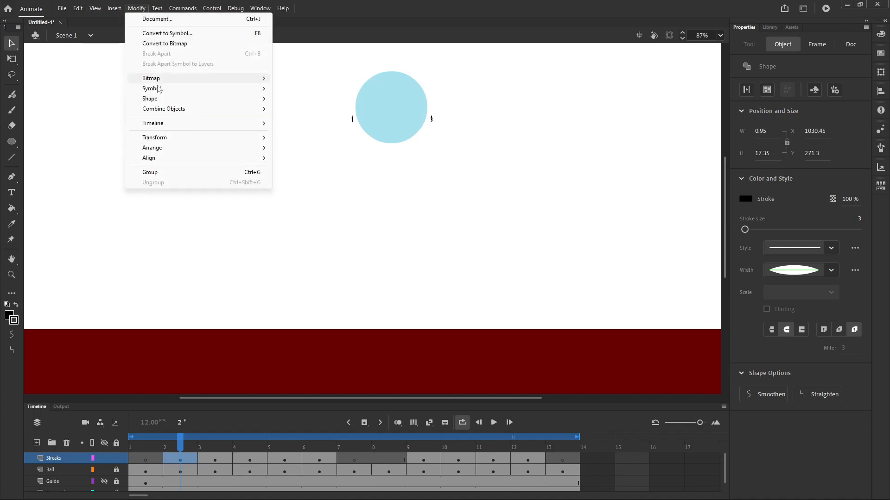
mouse_move(174, 138)
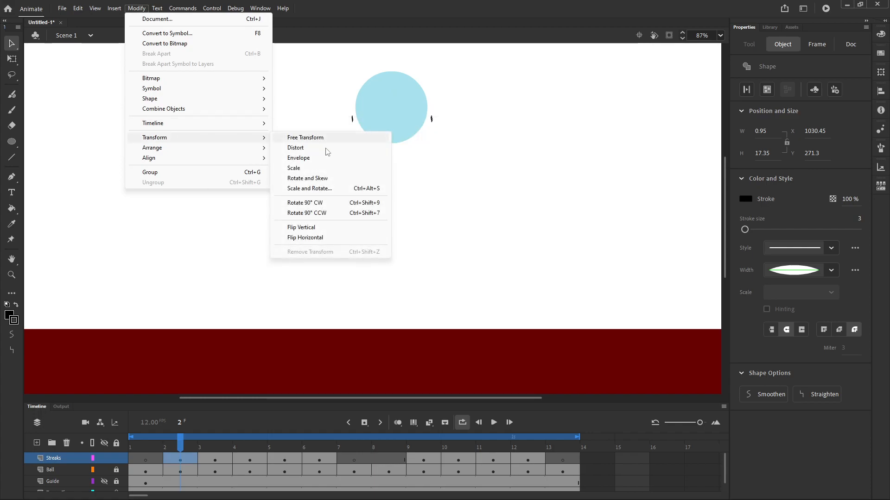
click(323, 237)
click(481, 148)
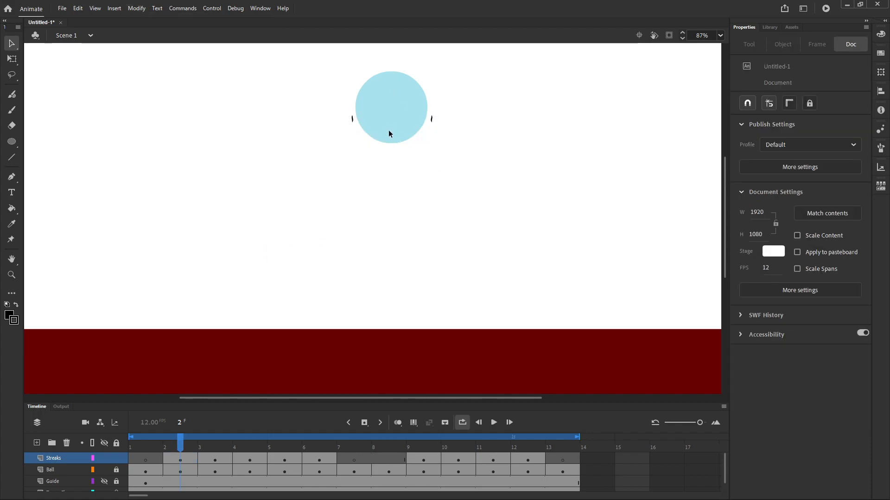
In frame 3, copy the left streak to the right side of the ball and flip the copy horizontally
click(220, 446)
mouse_move(331, 109)
mouse_down()
mouse_move(356, 168)
mouse_move(389, 141)
mouse_move(440, 140)
mouse_move(431, 139)
mouse_up()
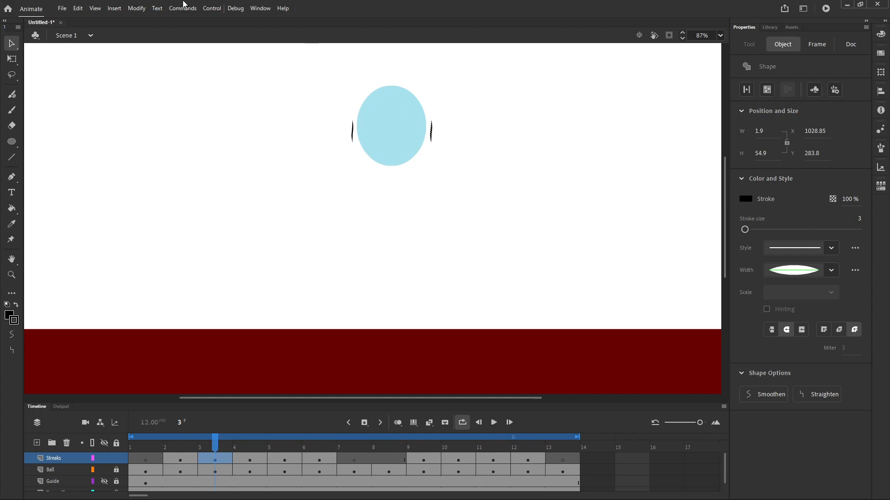
click(136, 8)
mouse_move(199, 142)
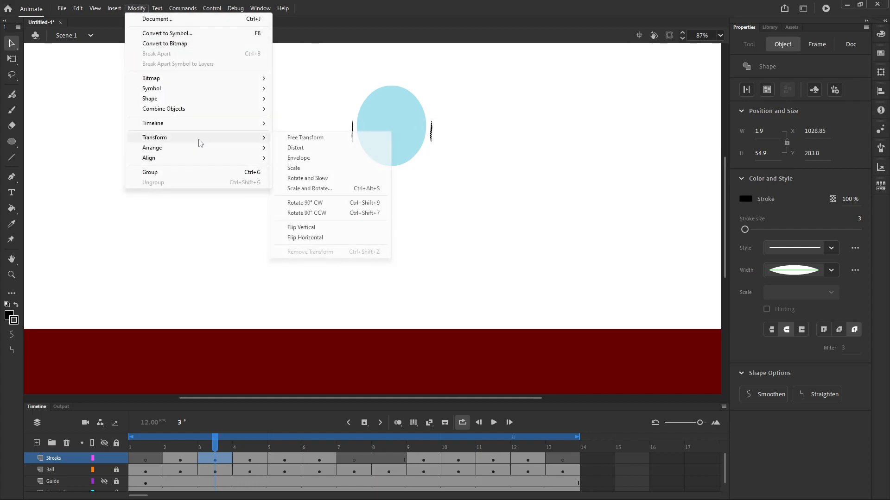
click(309, 239)
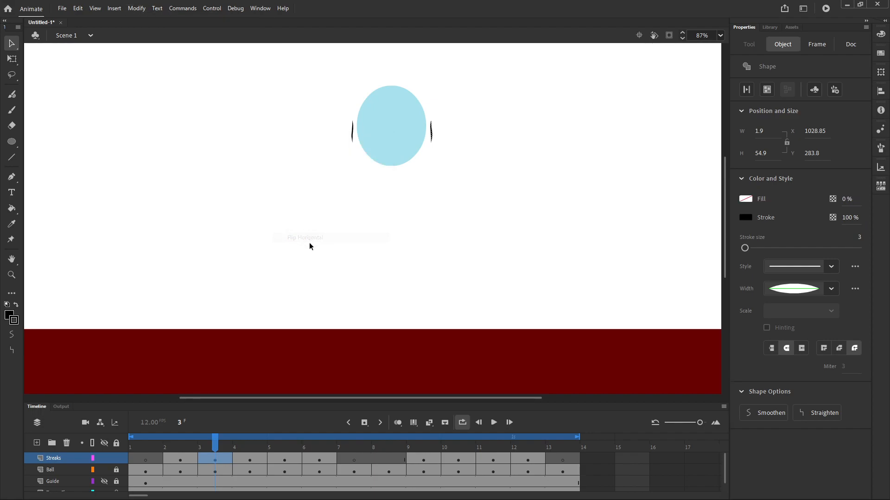
In frame 4, duplicate the curved streak to the right side of the stretched ball and flip the copy horizontally
click(256, 448)
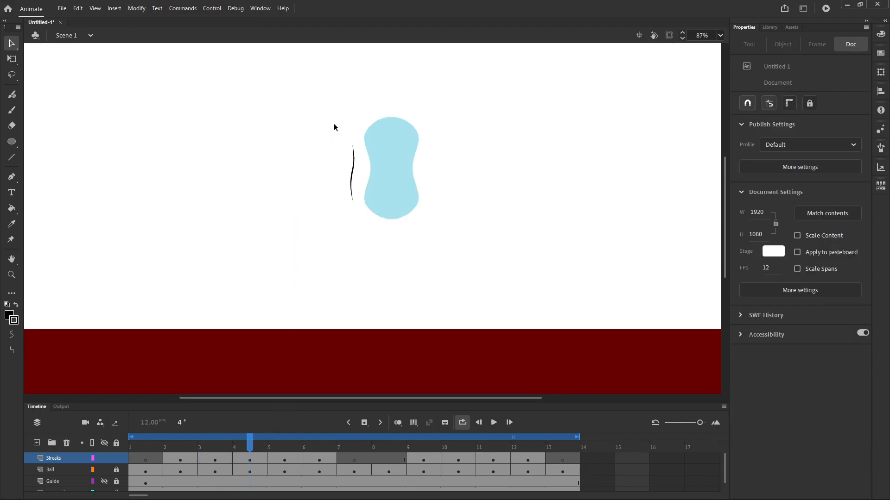
drag(332, 123, 383, 250)
drag(353, 191, 427, 198)
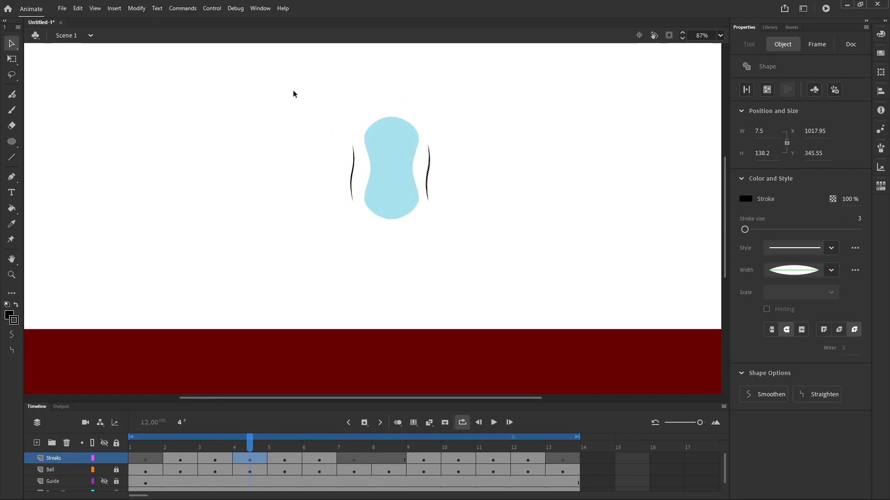
click(139, 8)
mouse_move(183, 143)
click(306, 237)
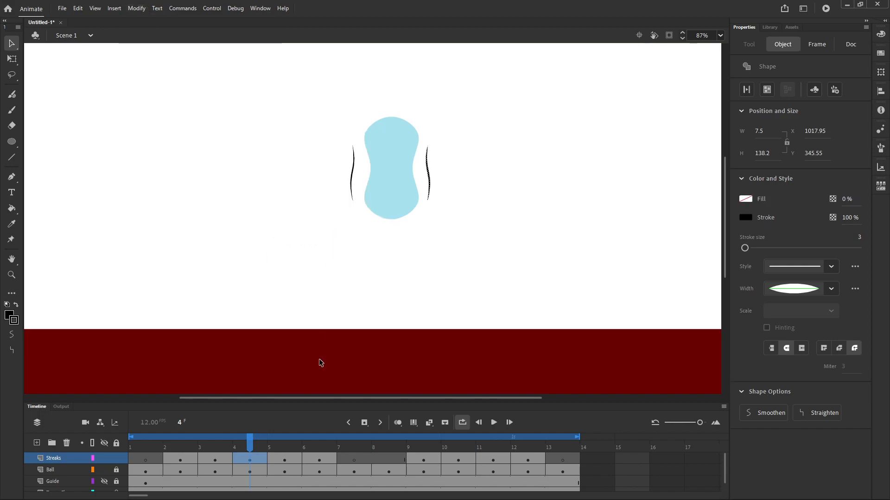
In frame 5, duplicate the pair of left streaks to the ball's right side and flip the copies horizontally
click(279, 449)
drag(331, 183, 397, 337)
mouse_move(360, 242)
mouse_down()
mouse_move(403, 255)
mouse_move(432, 255)
mouse_move(431, 247)
mouse_up()
click(140, 9)
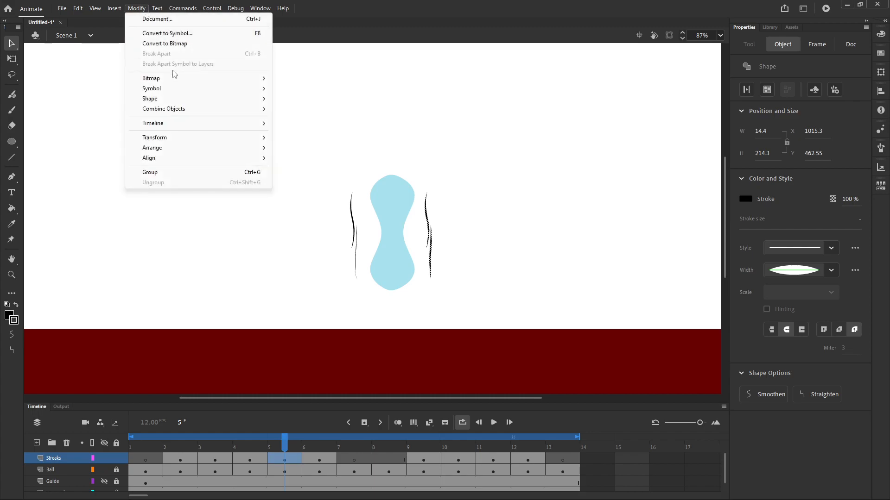
mouse_move(188, 139)
click(305, 237)
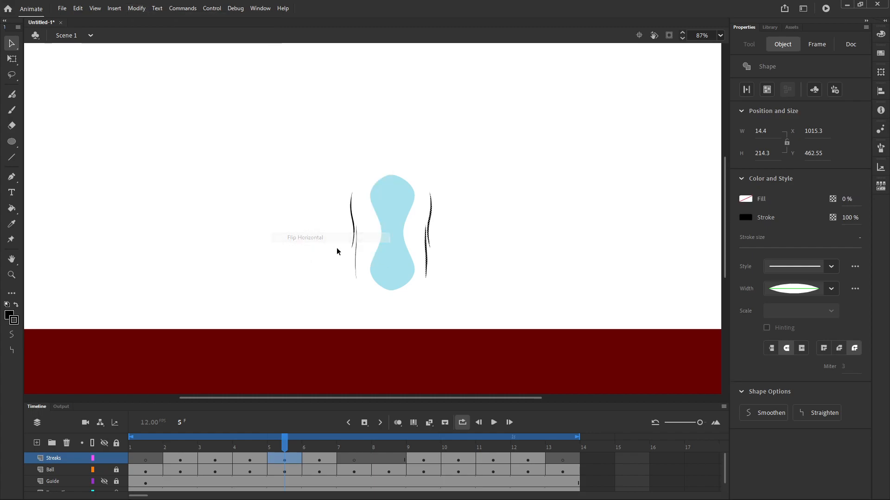
In frame 6, duplicate all left streaks, flip the copies horizontally and align them along the right side of the squashed ball
click(321, 449)
drag(281, 223, 381, 353)
drag(332, 328, 474, 331)
click(137, 10)
mouse_move(169, 138)
click(304, 238)
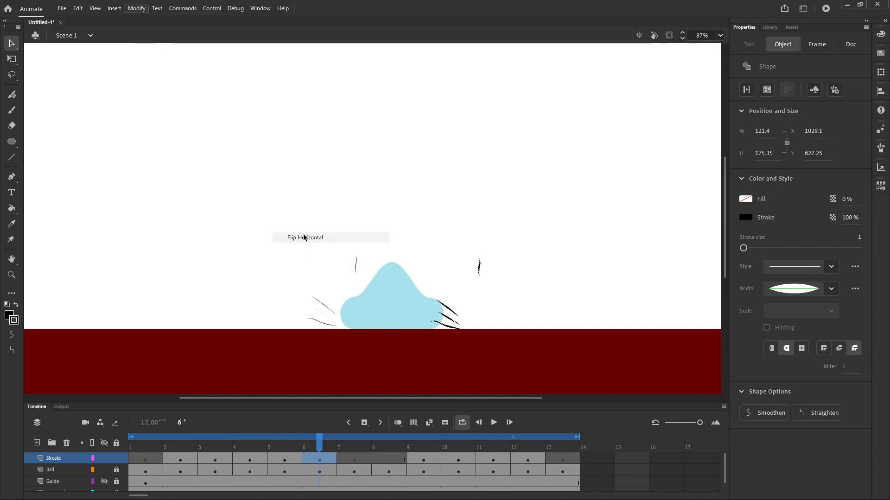
drag(467, 329, 463, 327)
click(504, 293)
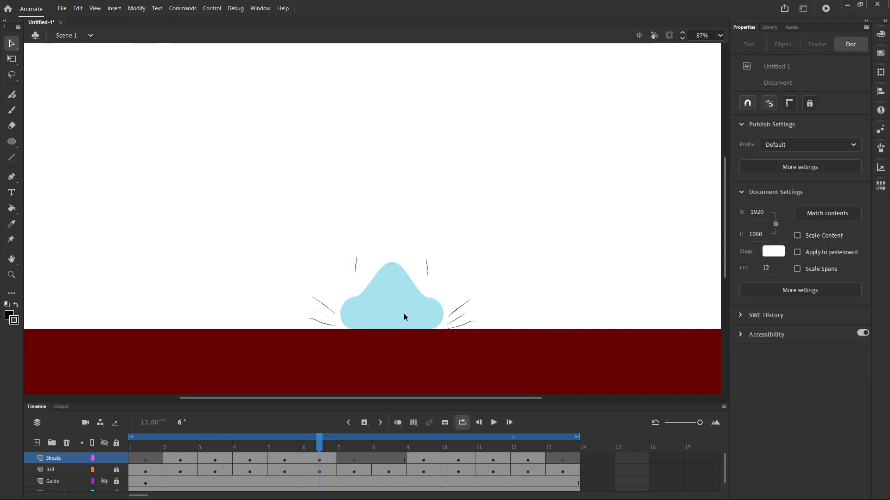
Set the stroke size of the lower impact lines on both sides of the squashed ball to 2
drag(278, 287, 588, 374)
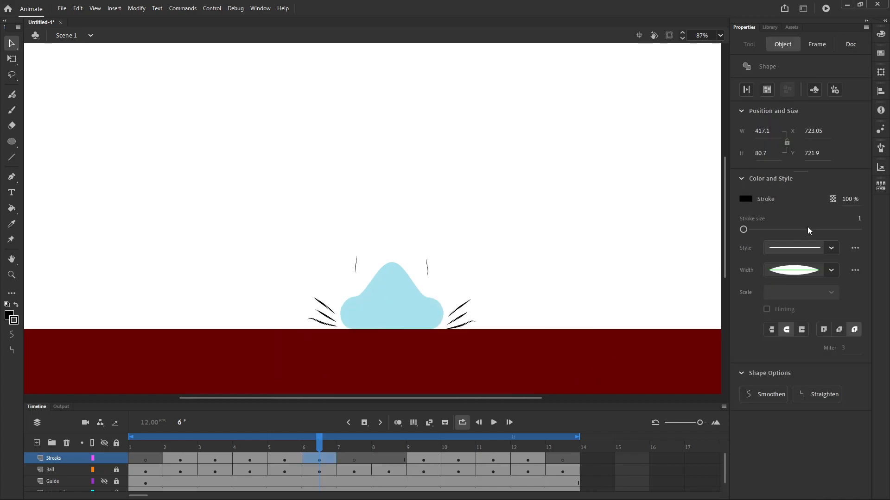
click(858, 221)
text(2)
key(Return)
click(377, 213)
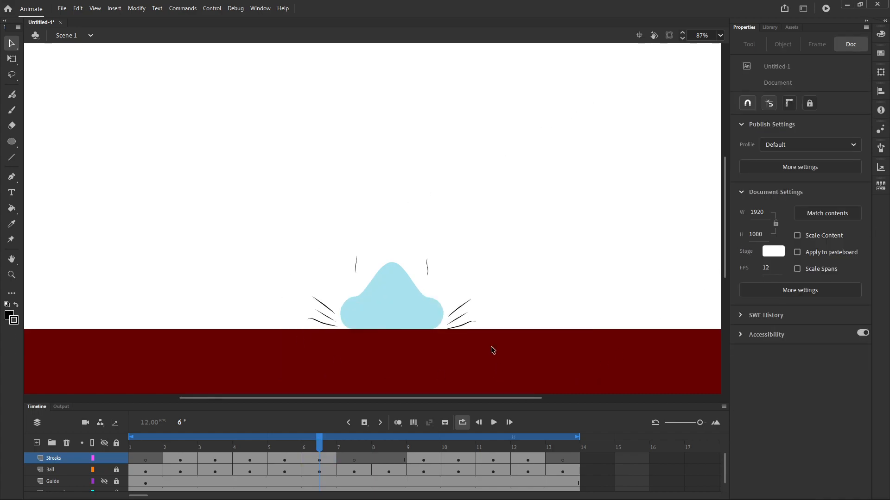
Nudge the right-hand impact lines up and slightly left, to about X 1061, Y 723, clear of the floor
drag(490, 349, 438, 290)
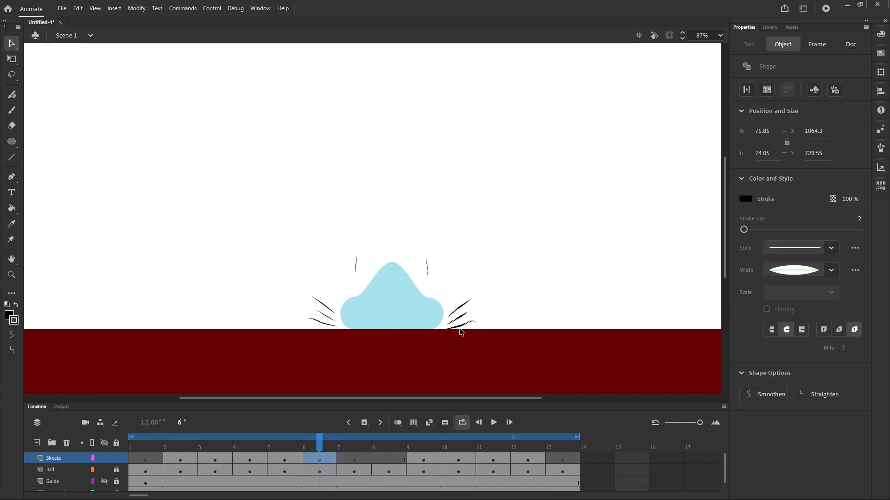
key(Up)
key(Up)
key(Up)
key(Left)
key(Left)
key(Up)
key(Up)
key(Left)
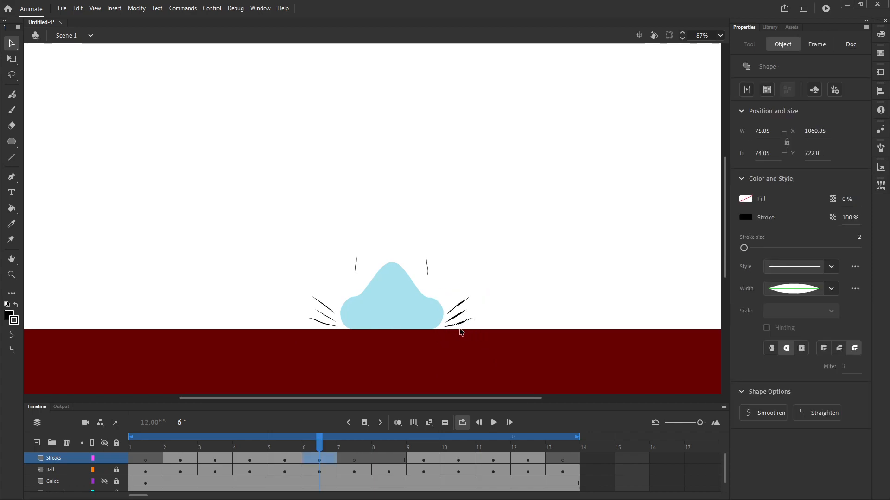
click(503, 247)
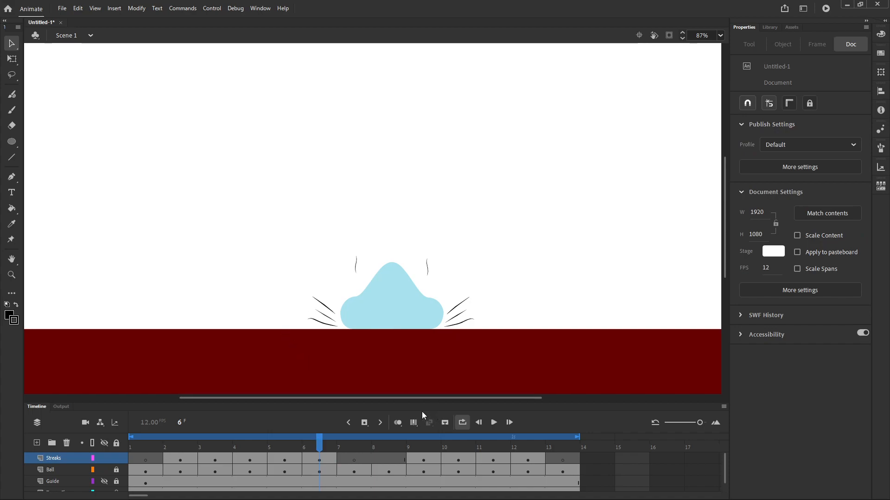
Copy frames 2 to 5 of the Streaks layer
drag(452, 442, 249, 459)
mouse_move(190, 460)
mouse_down()
mouse_move(303, 464)
mouse_move(284, 460)
mouse_up()
right_click(283, 460)
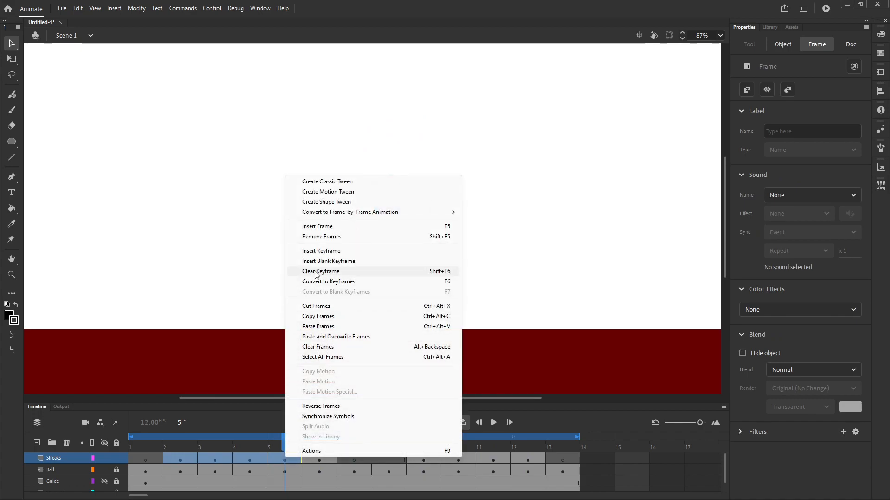
click(324, 316)
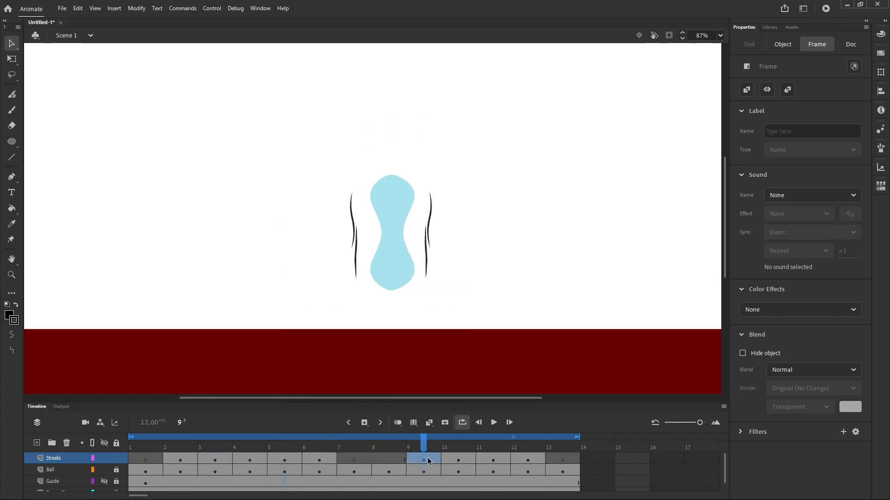
Paste the copied frames over frames 9 to 12 of the Streaks layer, overwriting their contents
drag(428, 458, 520, 461)
right_click(520, 461)
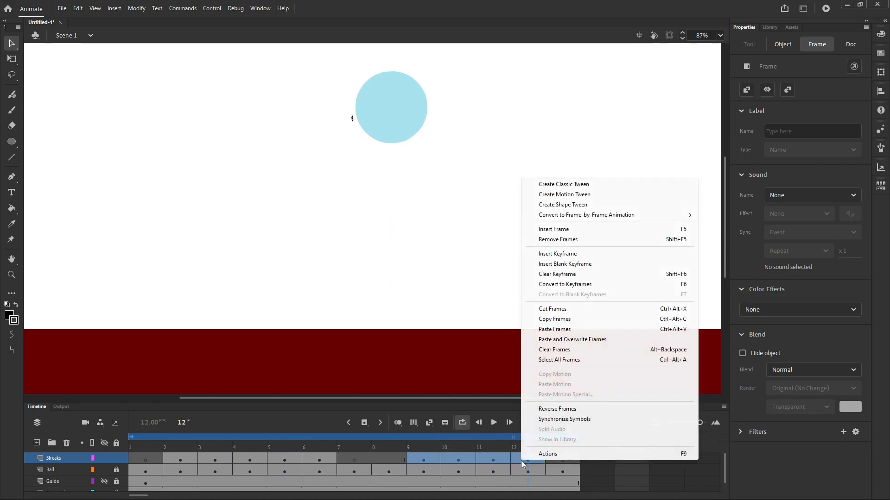
click(546, 340)
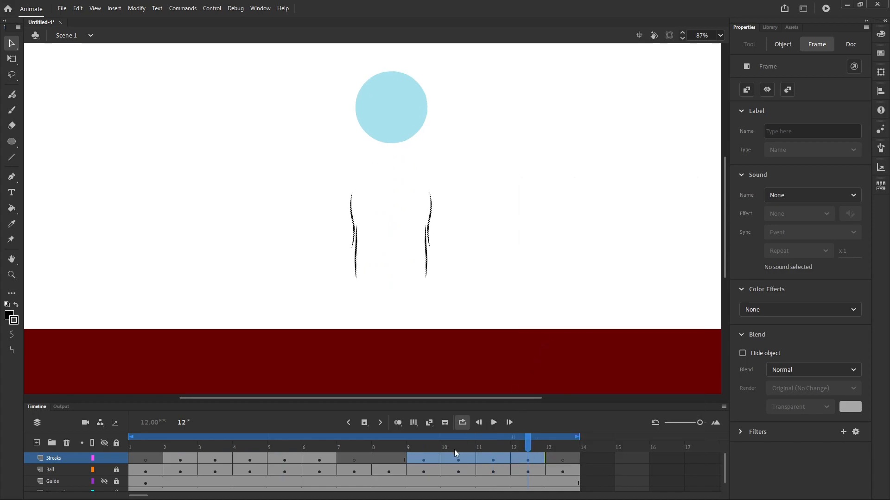
Reverse the order of frames 9 to 12 on the Streaks layer and play the animation from frame 1 to check it
right_click(434, 459)
click(449, 409)
drag(454, 443, 112, 461)
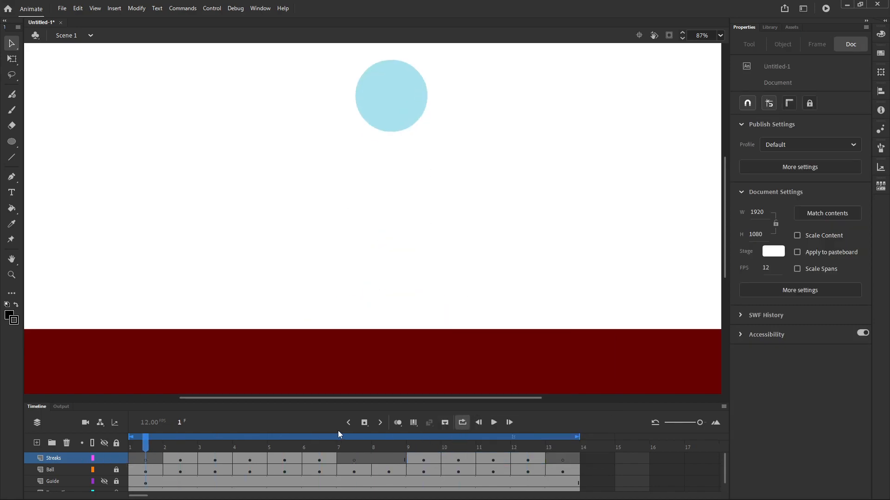
click(494, 423)
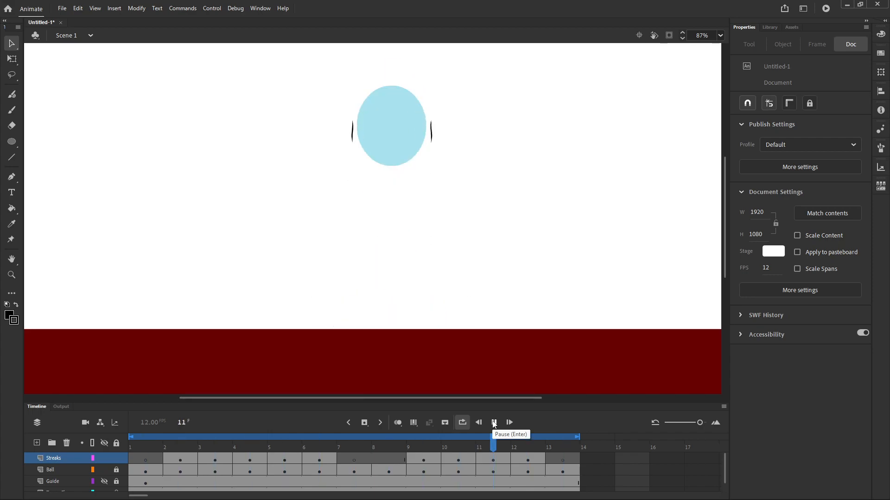
click(494, 422)
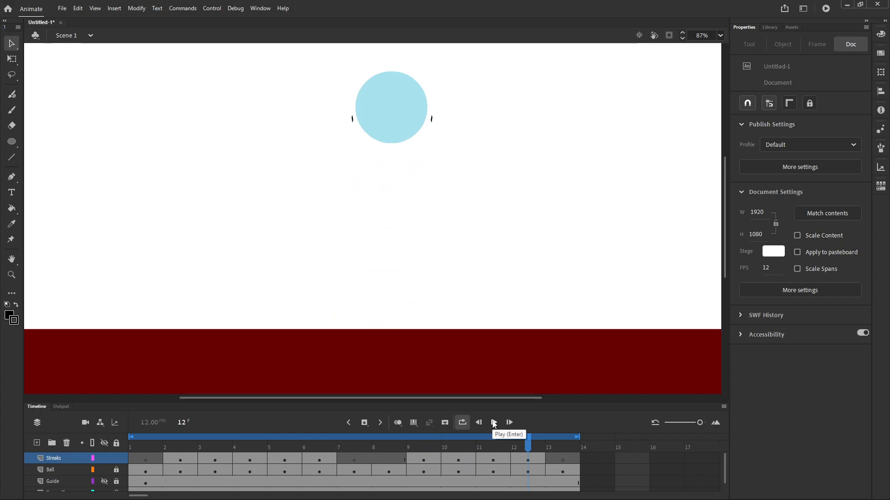
Save the Animate document as BB_Aimate in the 1_3Bounce_balls folder and close the program
click(62, 8)
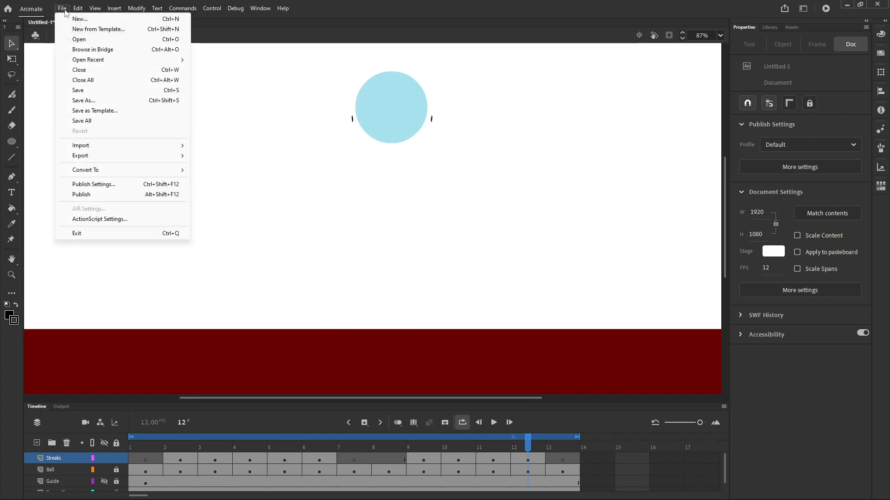
click(108, 91)
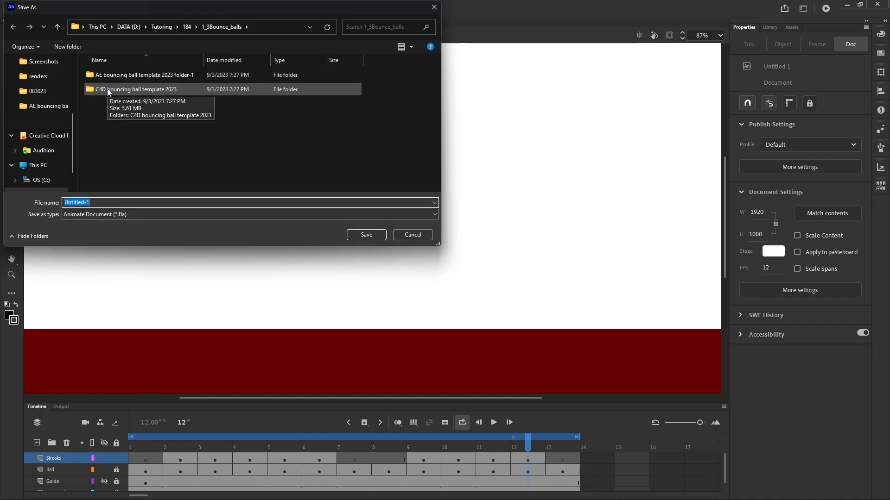
click(136, 203)
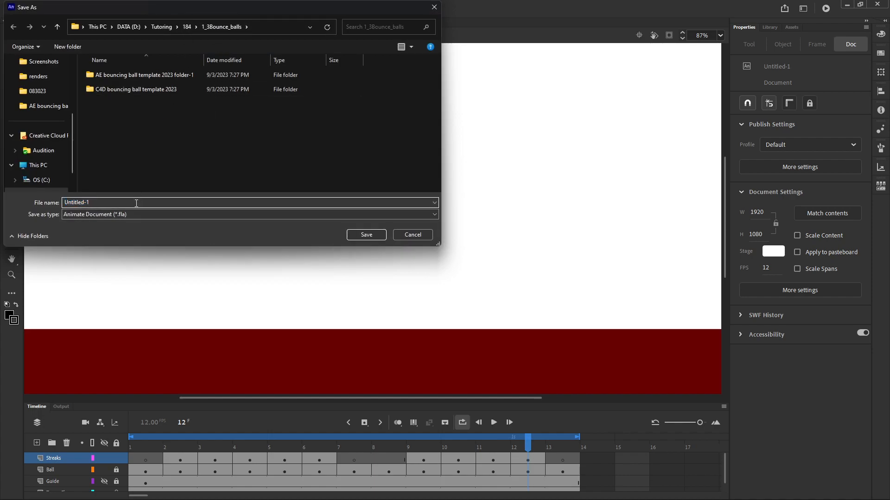
double_click(92, 203)
text(BB_Aimate)
key(Return)
click(875, 4)
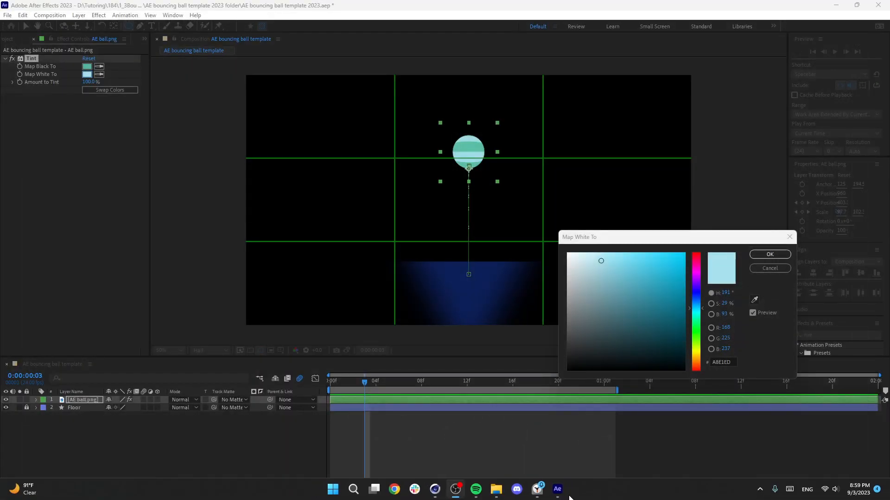
In File Explorer, go to the 1_3Bounce_balls folder and rename the saved Animate document to BB_Animate
click(494, 491)
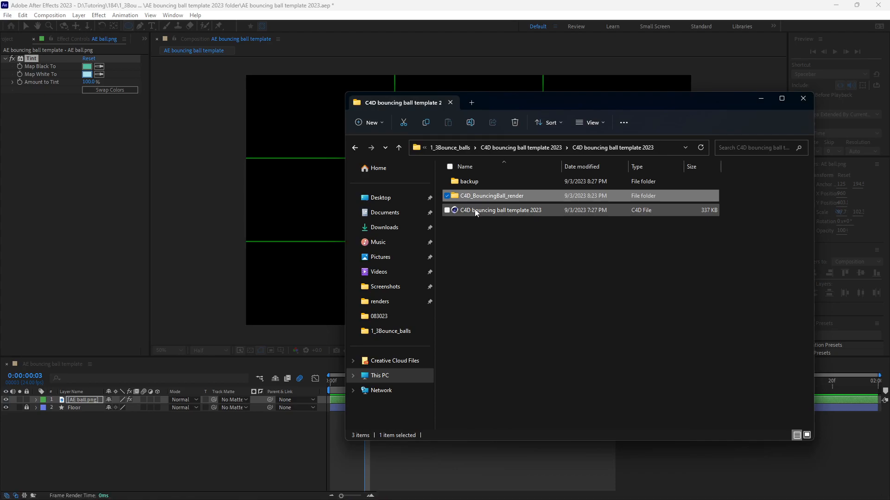
click(523, 148)
click(496, 150)
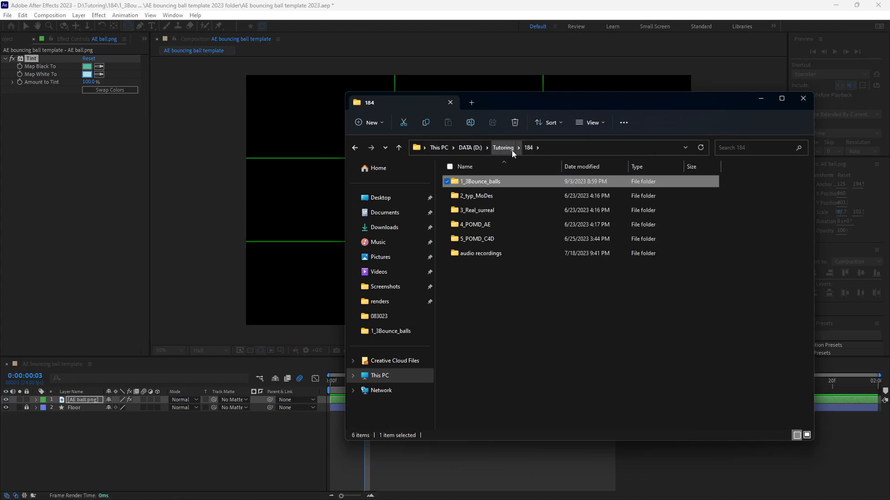
double_click(497, 179)
click(479, 226)
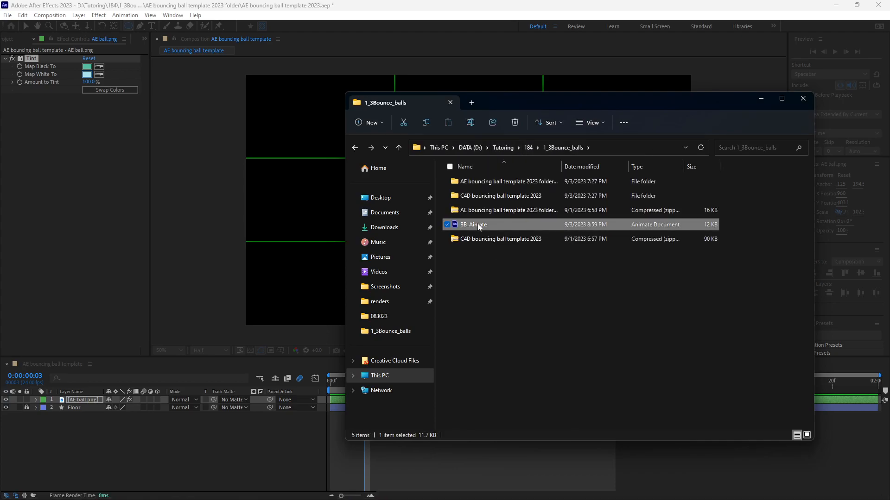
click(478, 225)
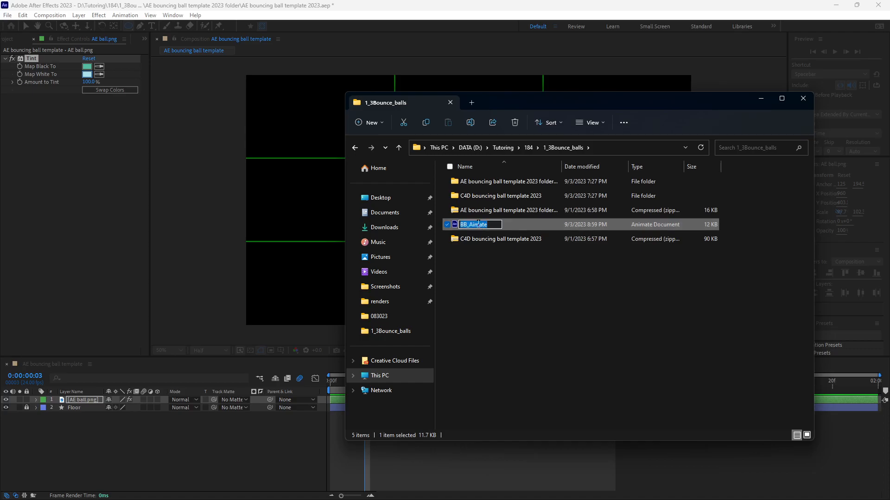
click(479, 224)
text(n)
click(518, 273)
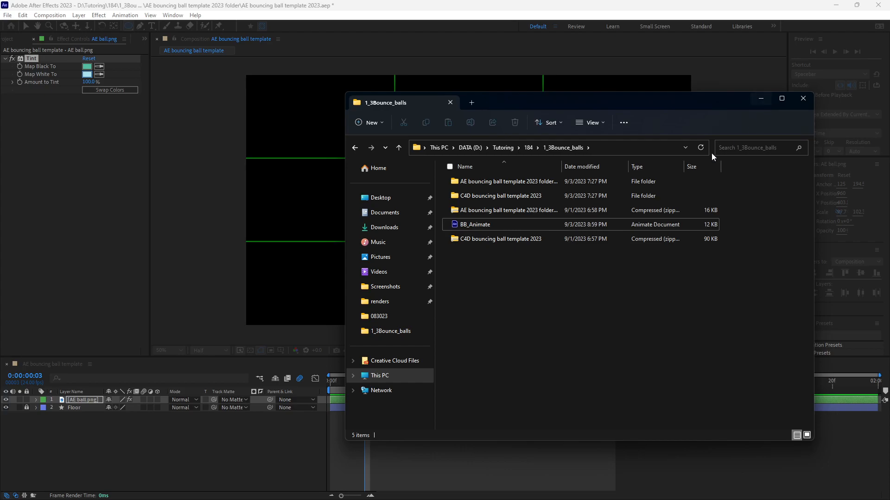
In After Effects, cancel the Map White To colour dialog, reveal the AE ball layer's keyframed properties and show the project's items
click(23, 50)
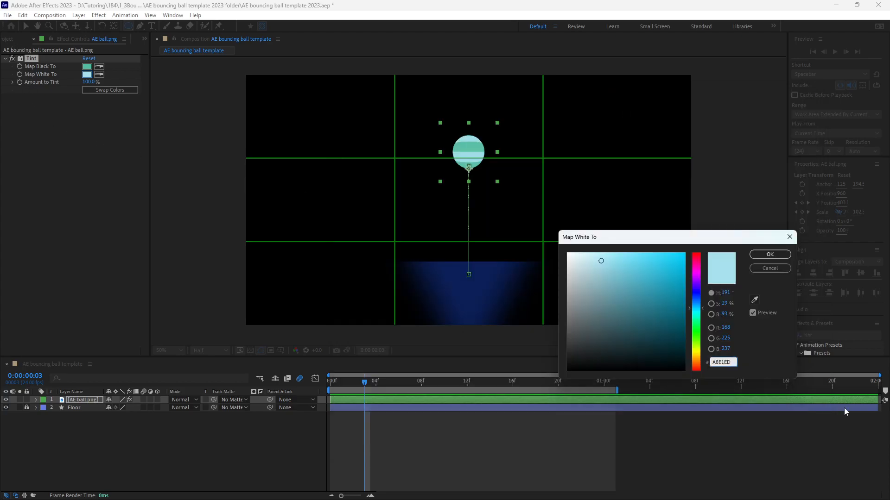
click(769, 269)
click(8, 15)
mouse_move(23, 15)
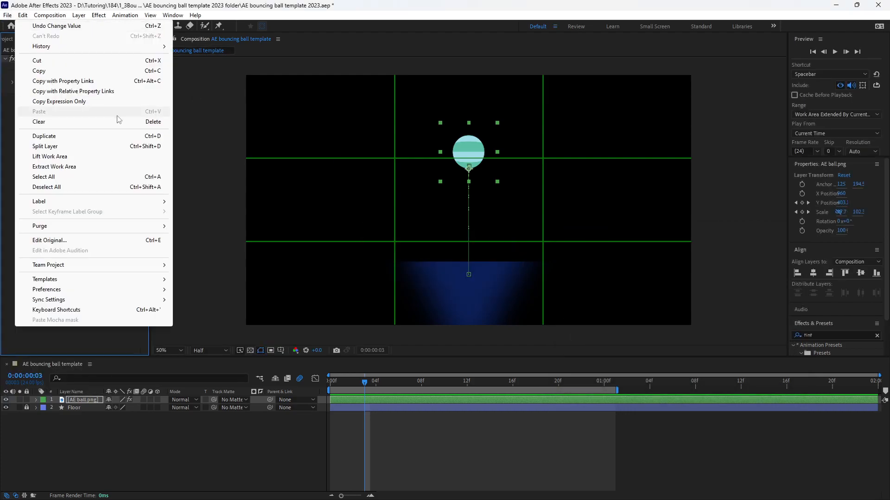
click(193, 122)
key(u)
click(9, 40)
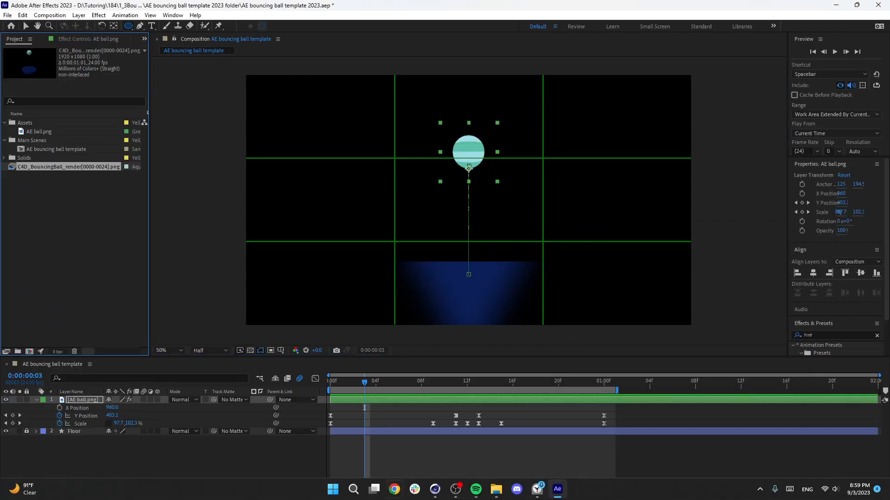
Import the BB_Animate document from File Explorer into the After Effects project, saving the imported files to the 1_3Bounce_balls folder
click(496, 490)
drag(465, 230, 27, 277)
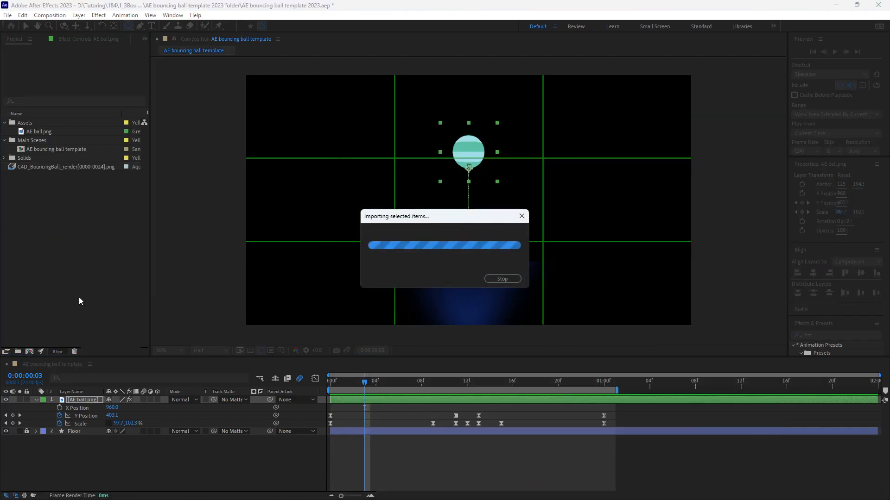
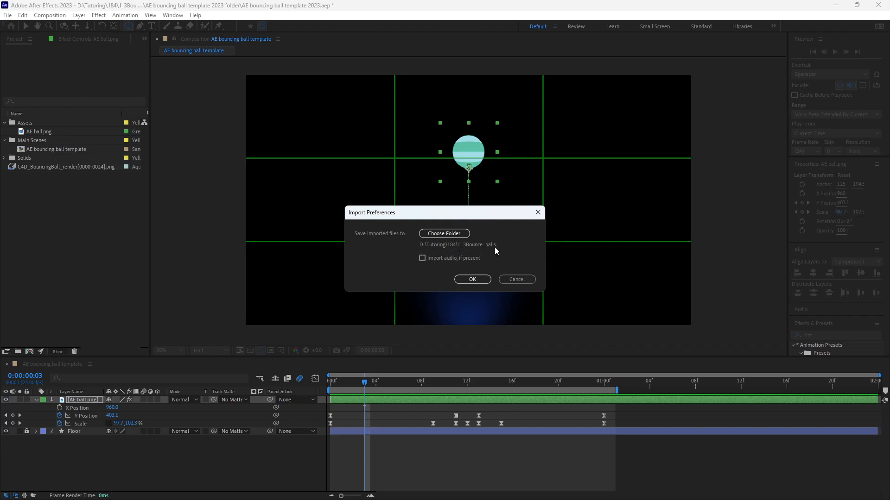
click(478, 278)
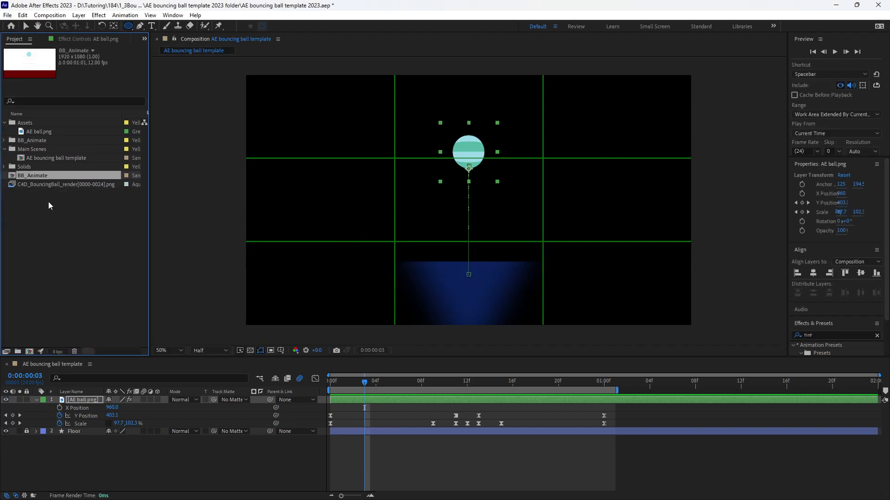
Open the BB_Animate composition and move it and the C4D_BouncingBall_render sequence into the Main Scenes folder
double_click(63, 176)
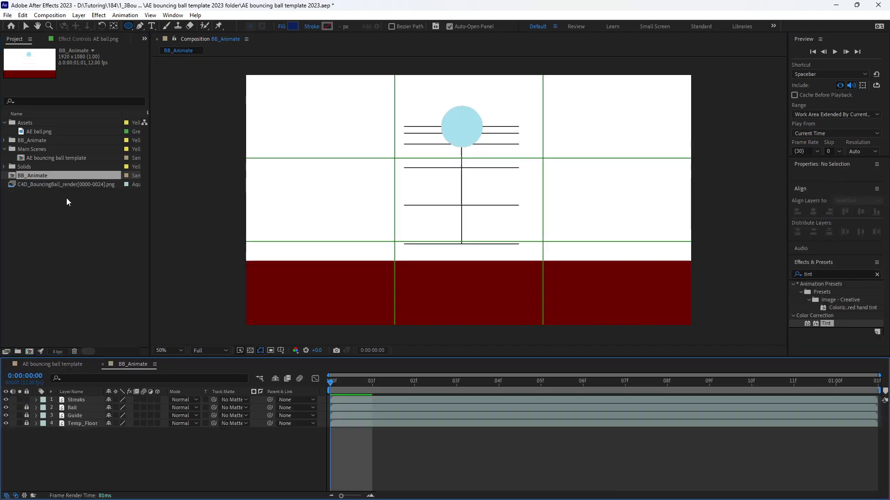
drag(26, 177, 28, 149)
drag(28, 186, 28, 150)
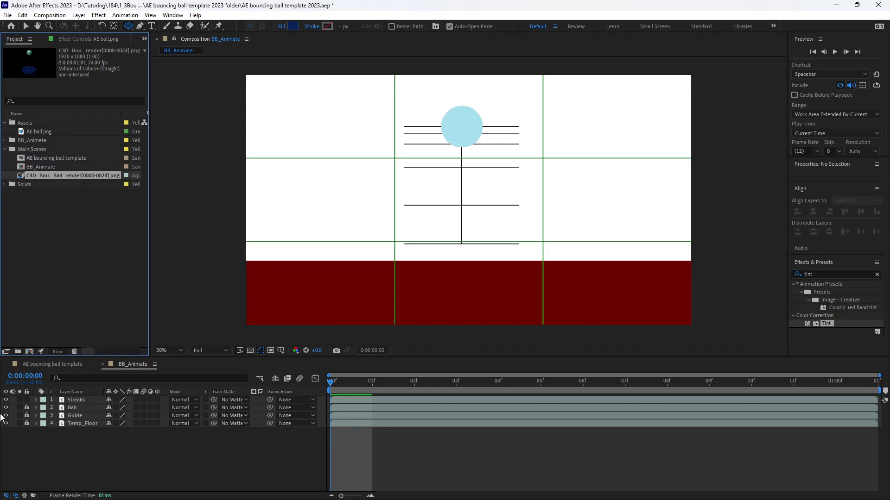
Hide the Guide and Temp_Floor layers, keeping Ball and Streaks visible, and preview the BB_Animate composition
drag(5, 408, 5, 423)
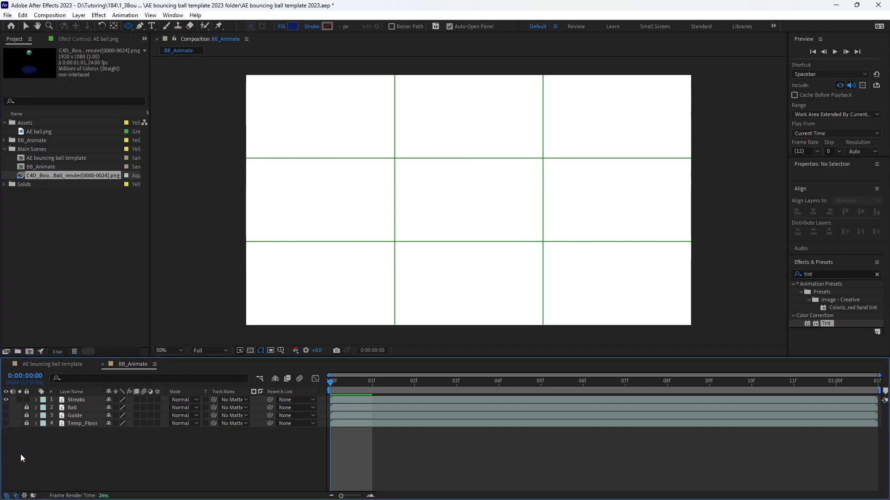
click(6, 408)
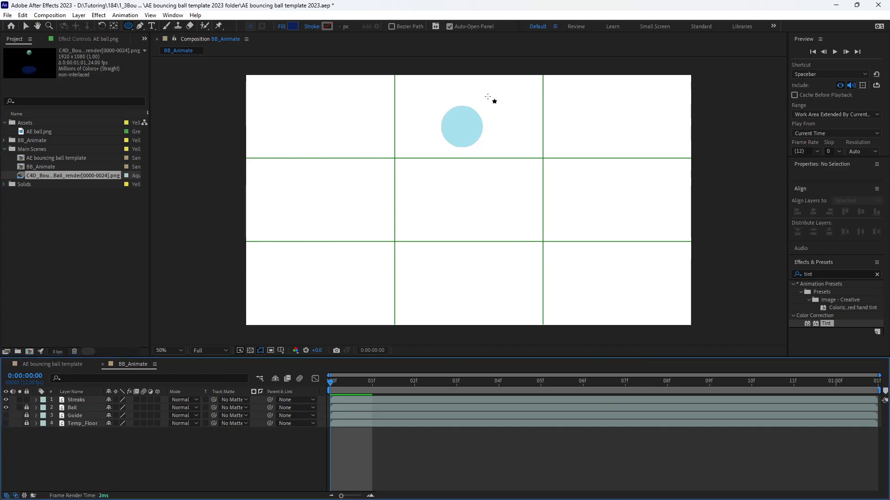
drag(332, 381, 269, 401)
key(space)
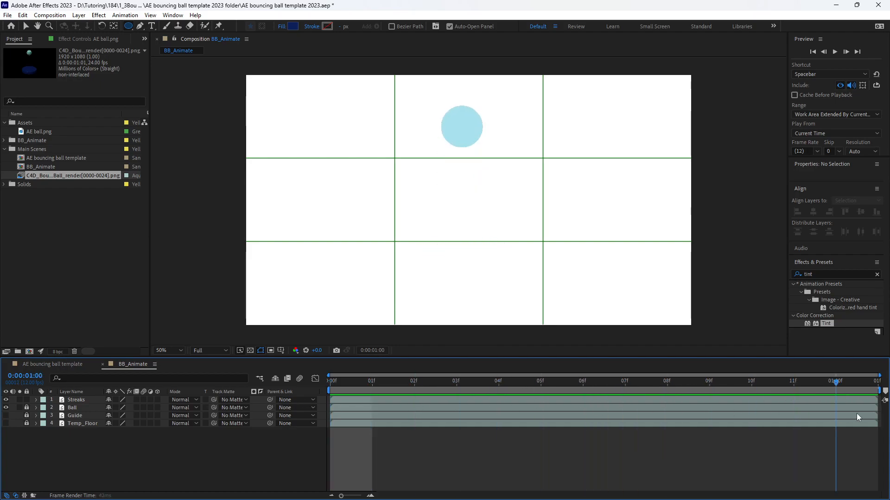
Copy the Floor layer from the AE bouncing ball template composition into BB_Animate below Temp_Floor, and scrub through the animation
click(59, 365)
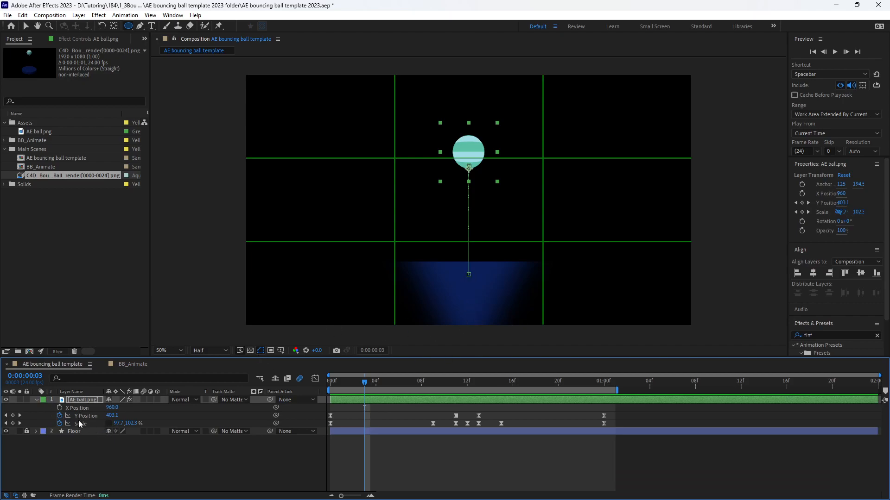
click(79, 431)
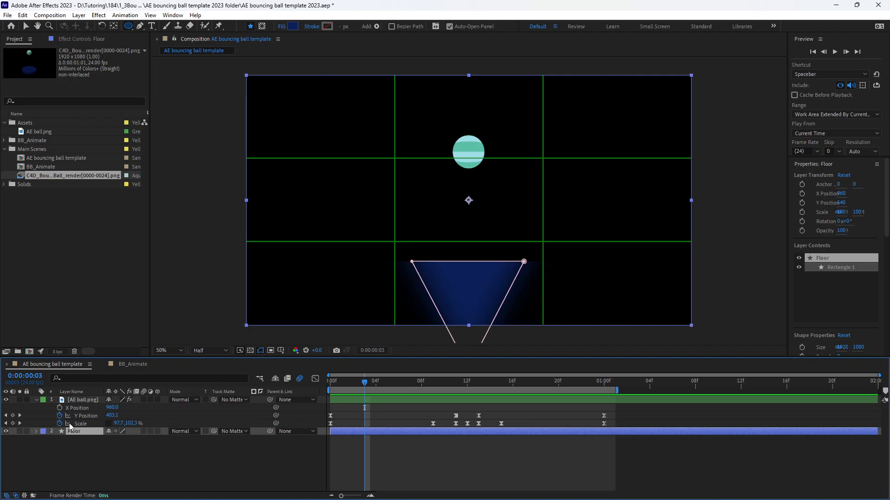
click(125, 365)
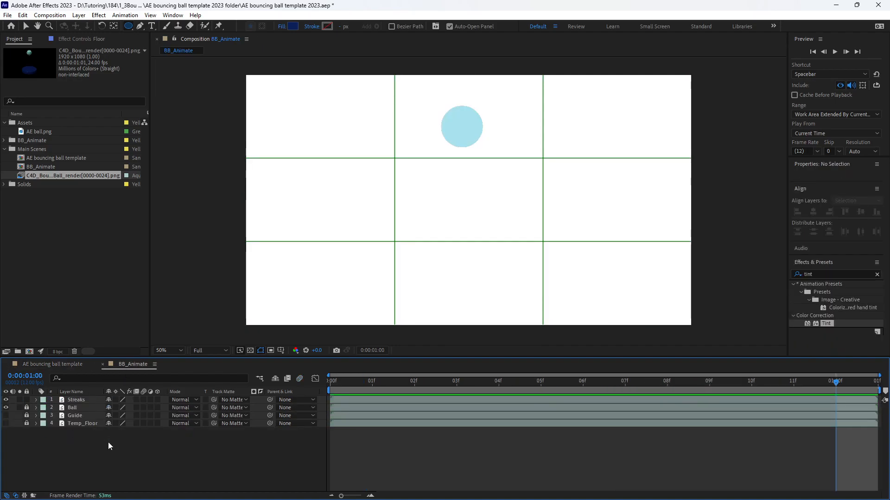
key(ctrl+v)
drag(84, 463, 83, 463)
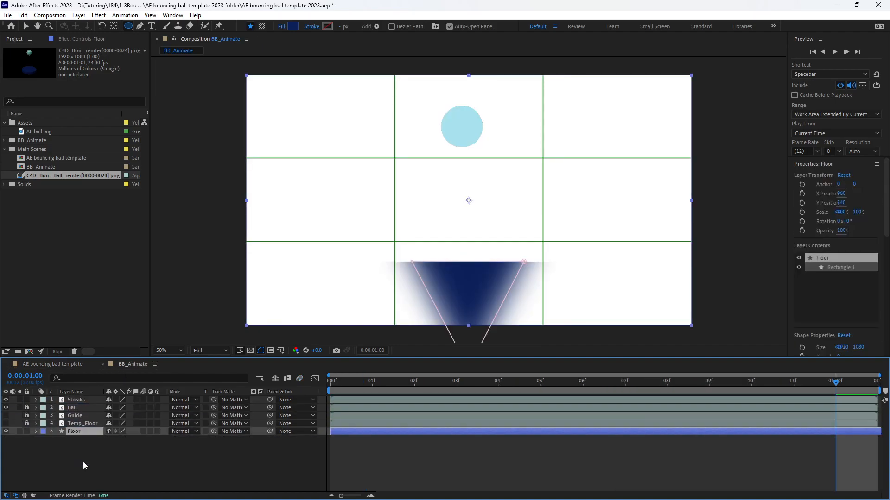
drag(330, 382, 540, 399)
drag(467, 411, 834, 430)
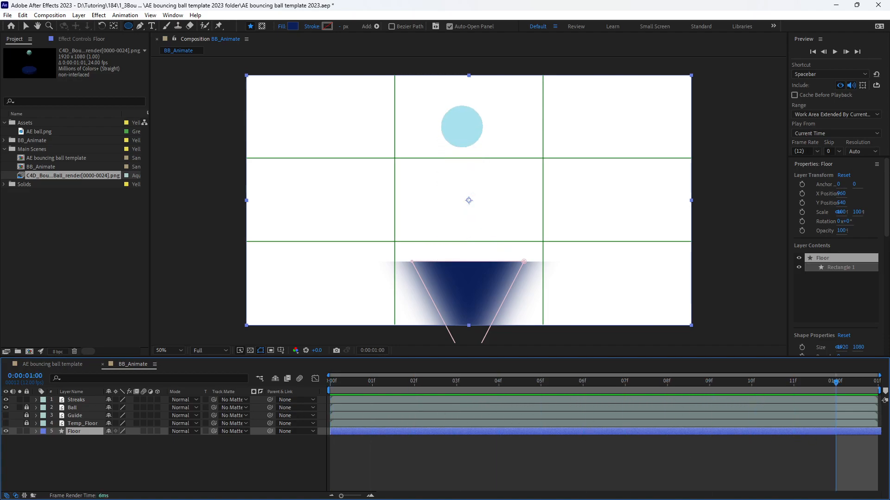
Unlock the Ball layer and move it together with Streaks slightly down and right, to about X 970, Y 568
click(79, 407)
click(27, 408)
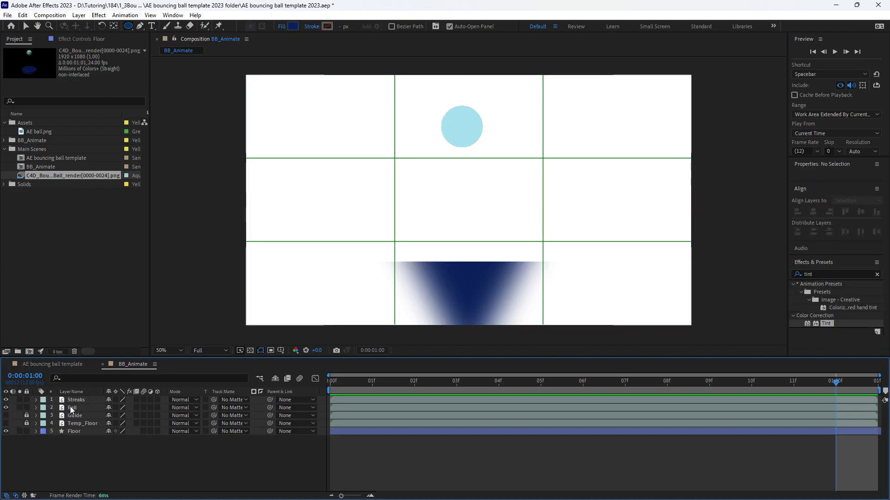
click(71, 407)
shift+click(73, 401)
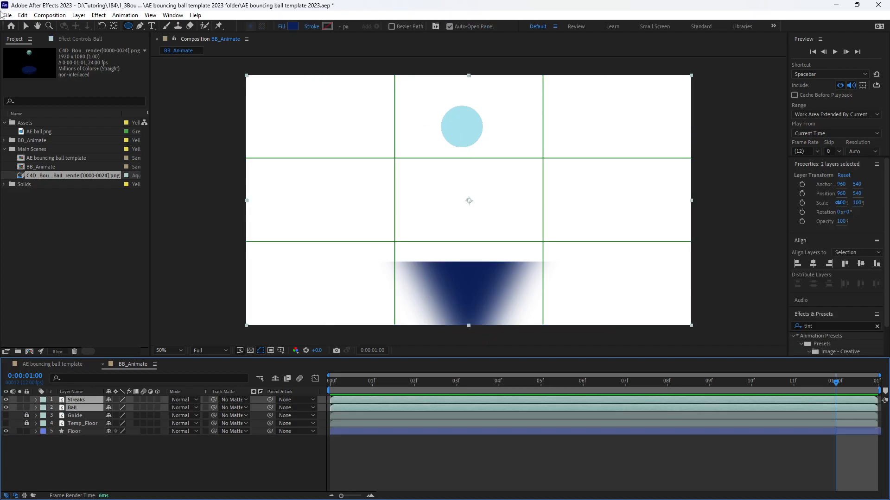
key(v)
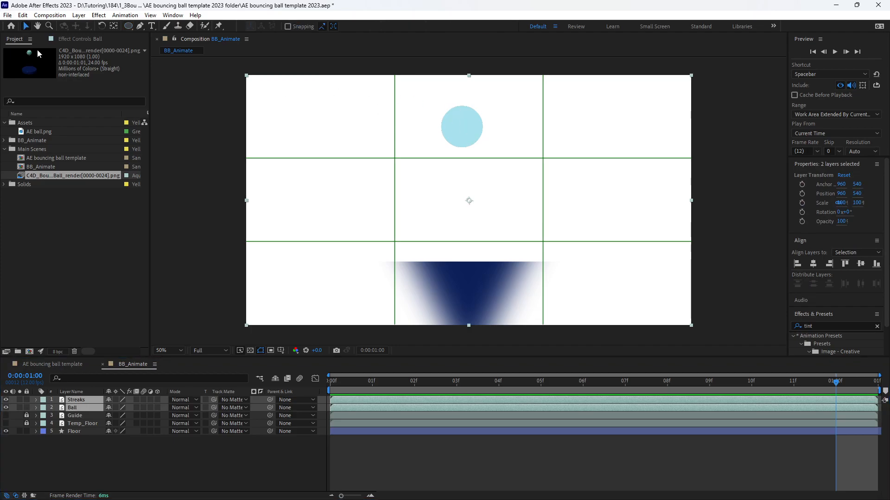
drag(479, 133, 481, 140)
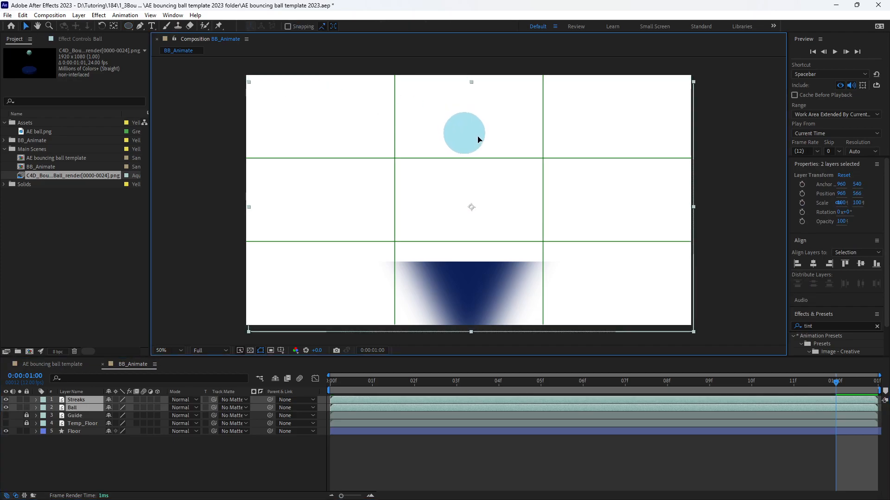
At frame 6, lower the Streaks and Ball layers onto the floor, to about X 976, Y 588, and preview the bounce
drag(438, 388, 604, 393)
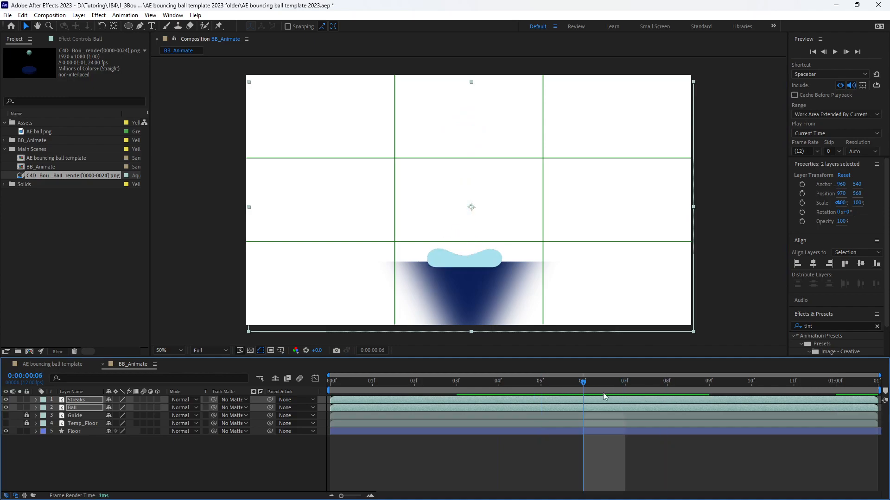
drag(478, 265, 478, 269)
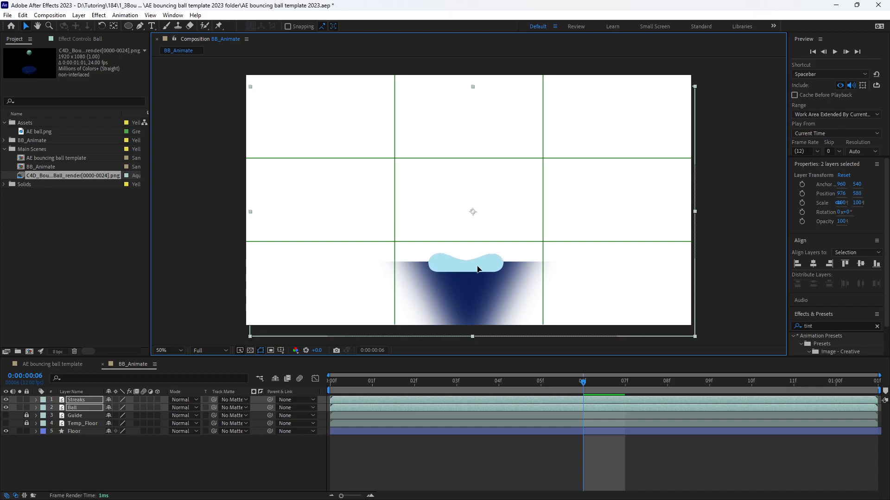
key(space)
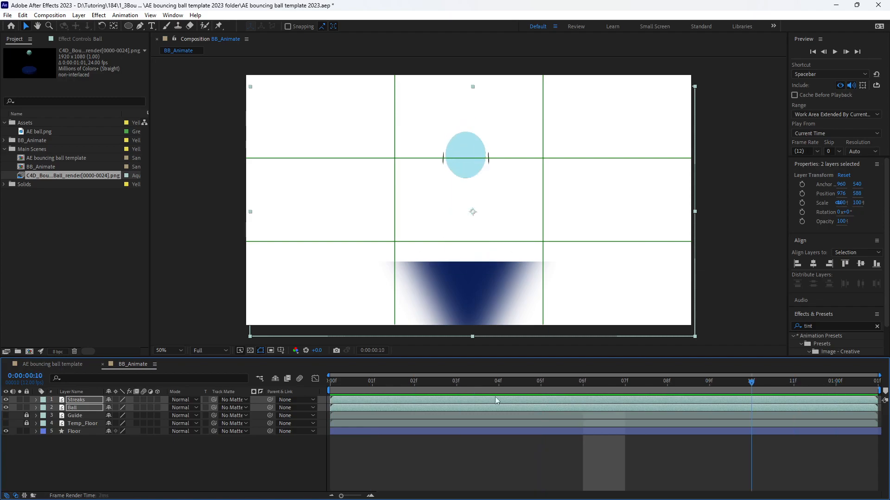
Trim the AE bouncing ball template composition to its work area
key(space)
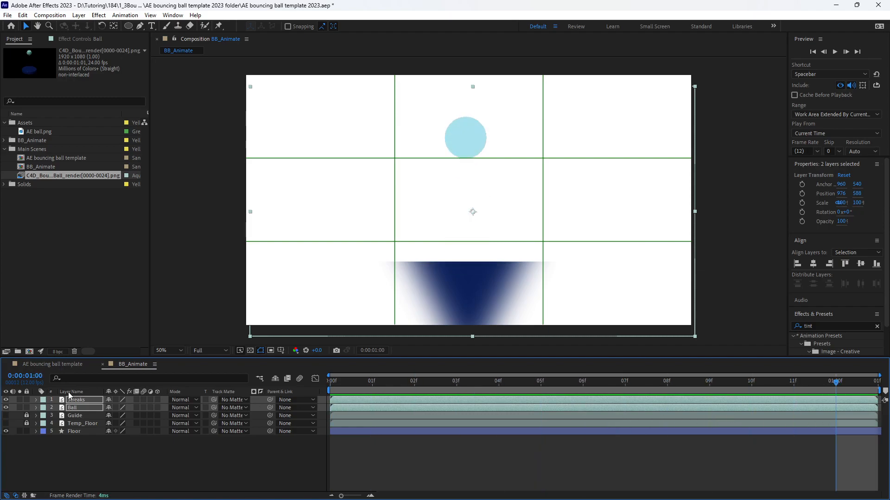
click(48, 363)
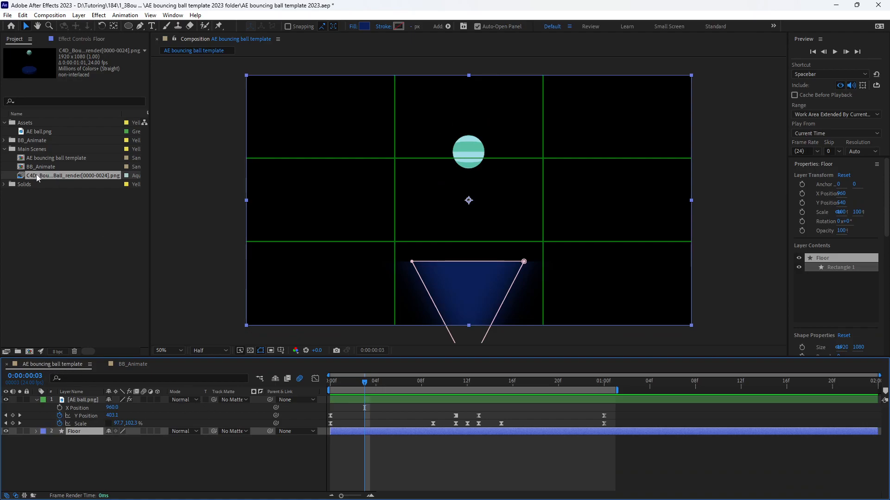
click(5, 123)
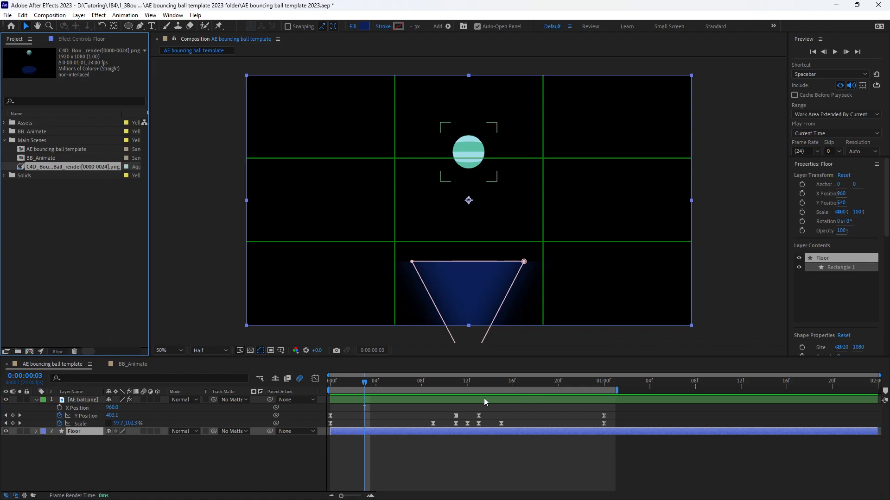
drag(352, 379, 558, 380)
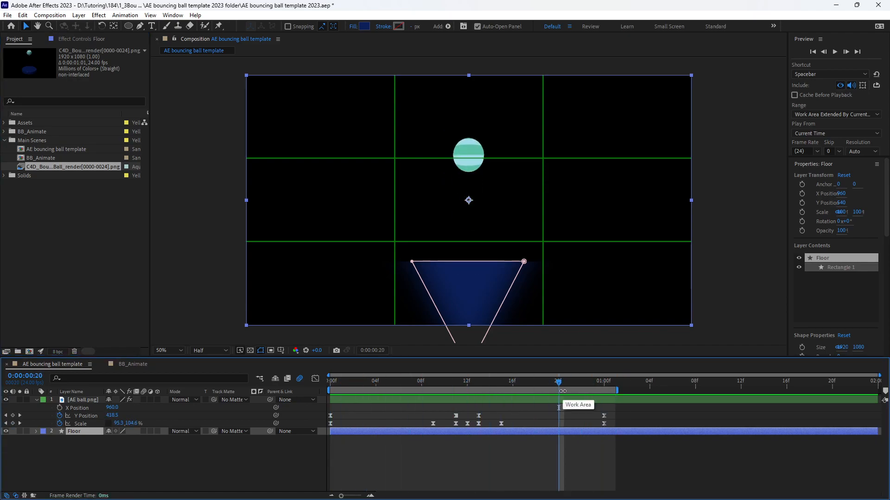
right_click(562, 392)
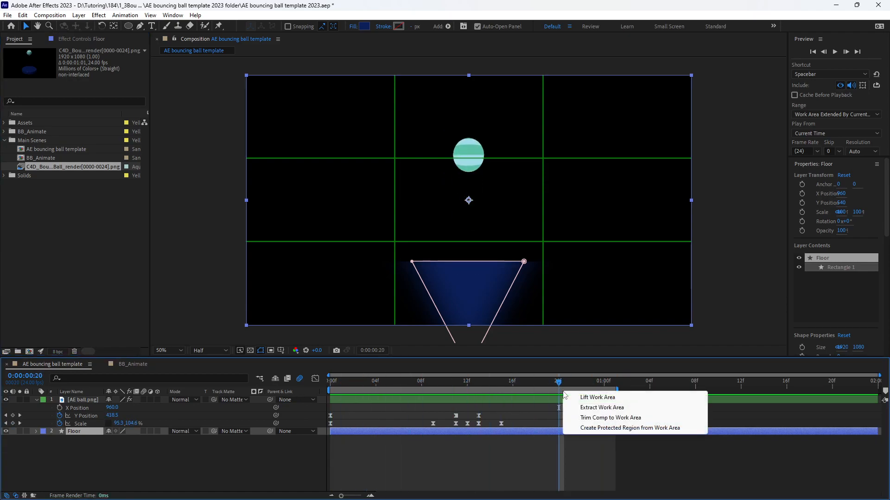
click(598, 418)
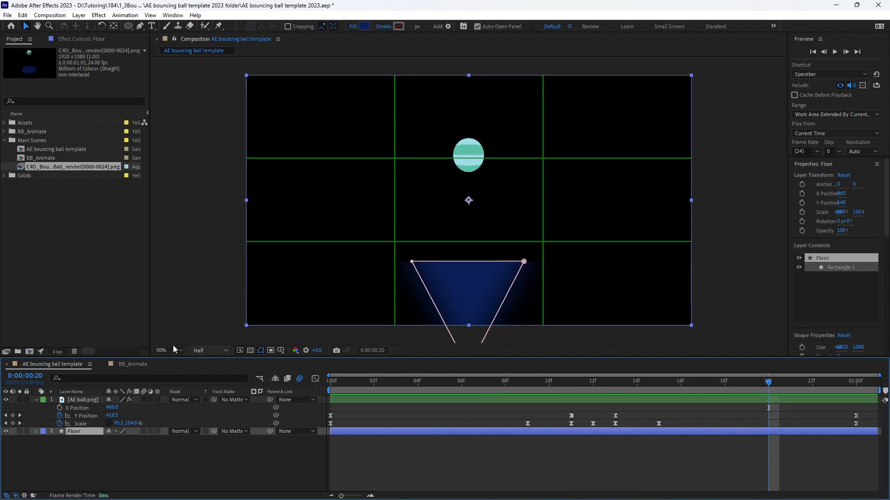
Create a 1920x1080, 24 fps, 4-second composition named with the last name plus _3BouncingBalls, and place it outside the Main Scenes folder
click(28, 352)
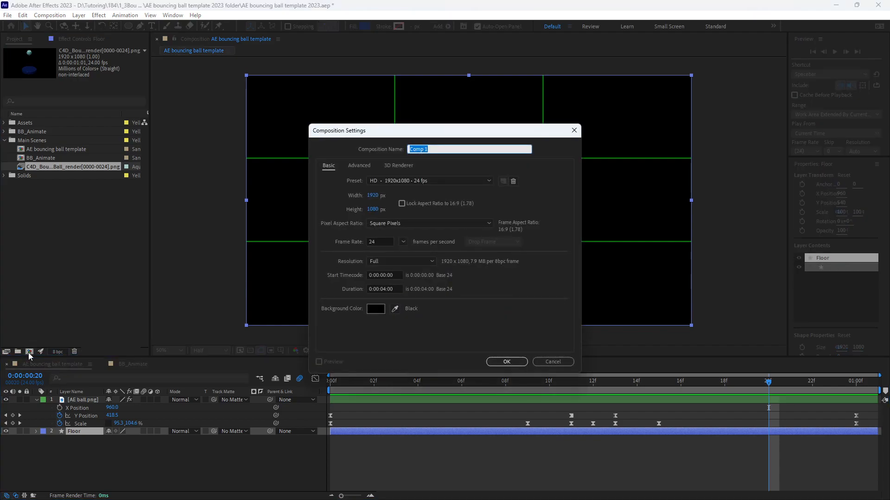
text(La)
text(s)
key(Return)
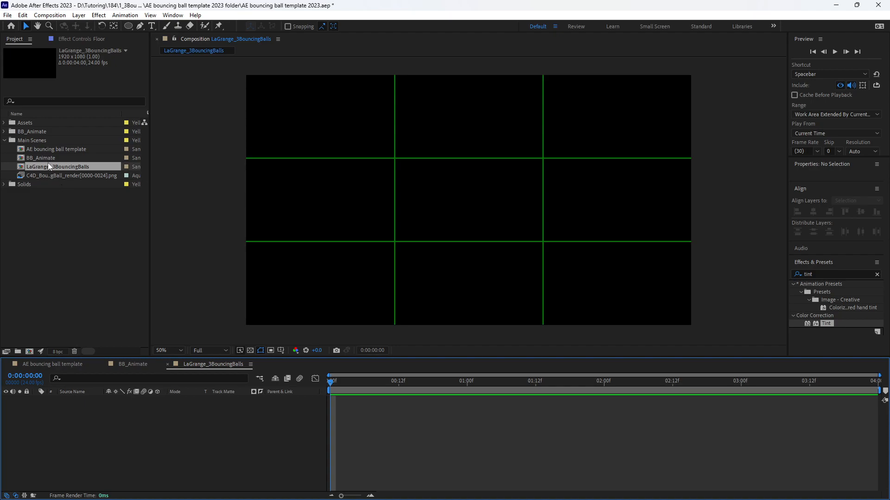
drag(50, 169, 49, 241)
Add AE bouncing ball template, BB_Animate and the C4D bouncing ball render sequence to the new composition, and preview it from the start
click(43, 151)
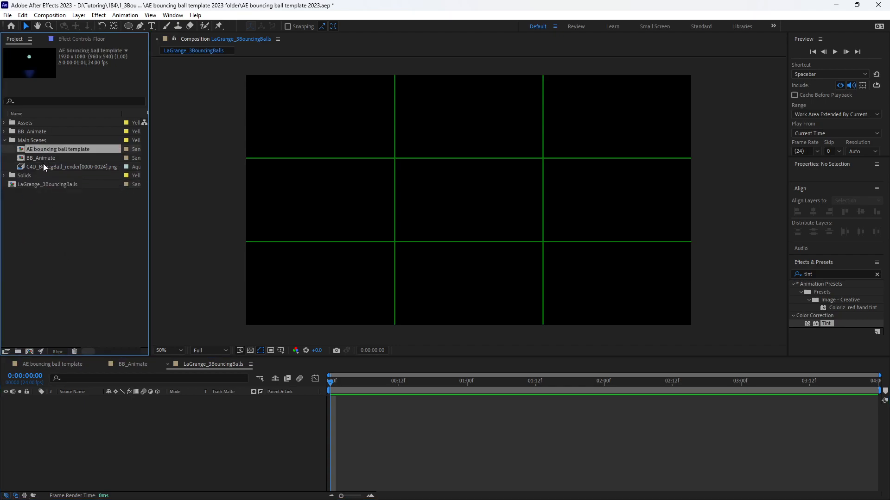
shift+click(45, 168)
drag(45, 170, 84, 419)
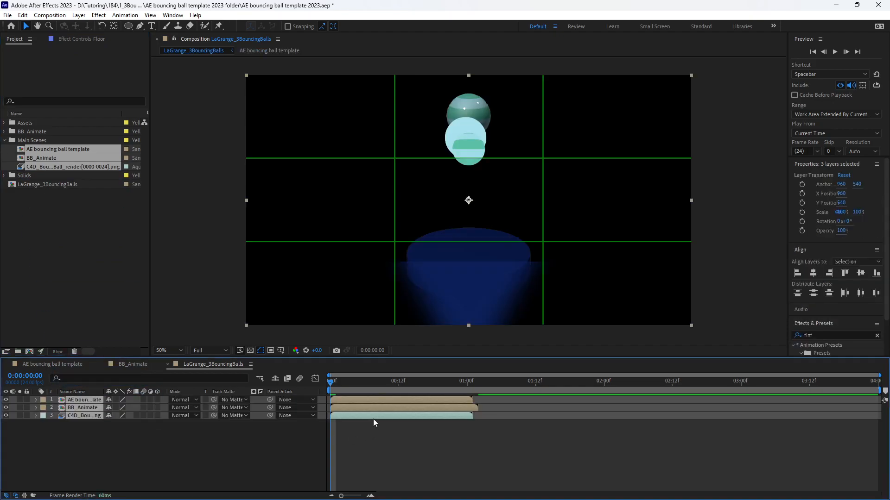
key(space)
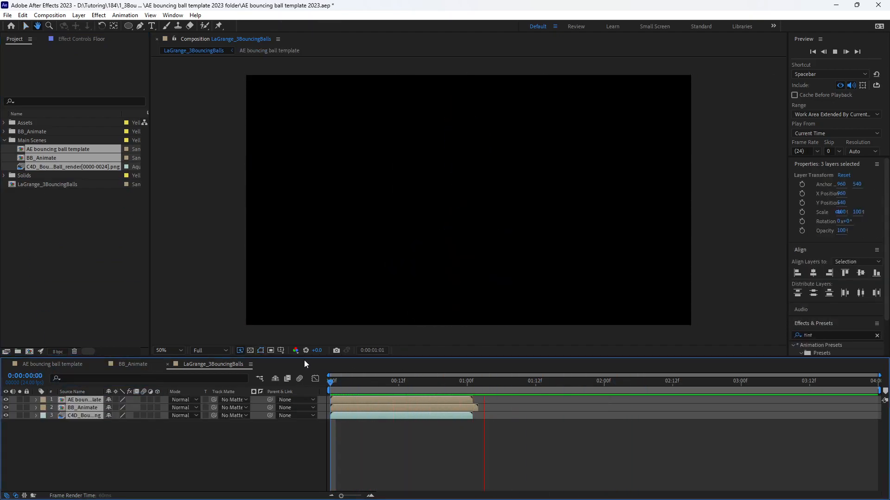
key(space)
key(Home)
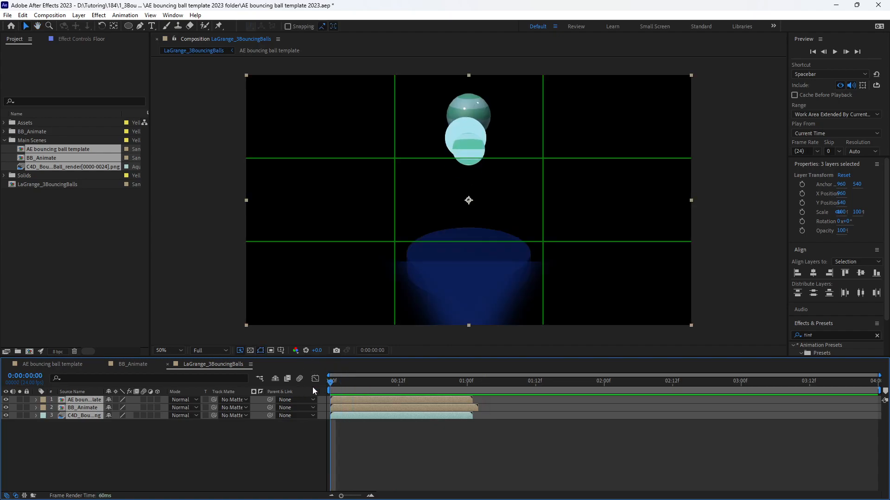
Move the BB_Animate layer left to about X 440, Y 540, and show title/action safe guides instead of the grid
click(89, 475)
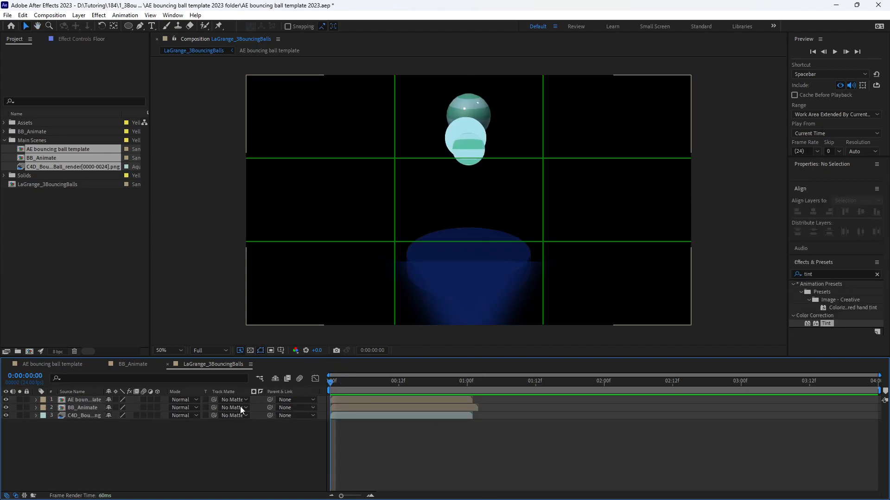
click(77, 407)
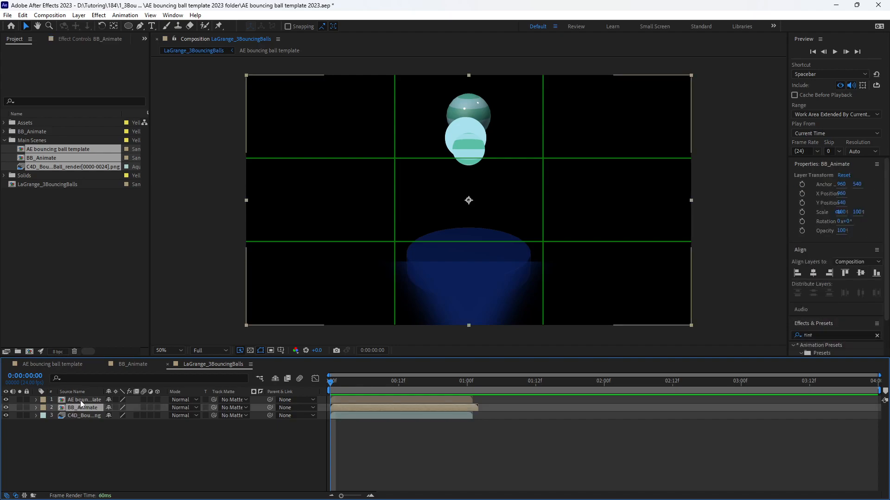
click(81, 401)
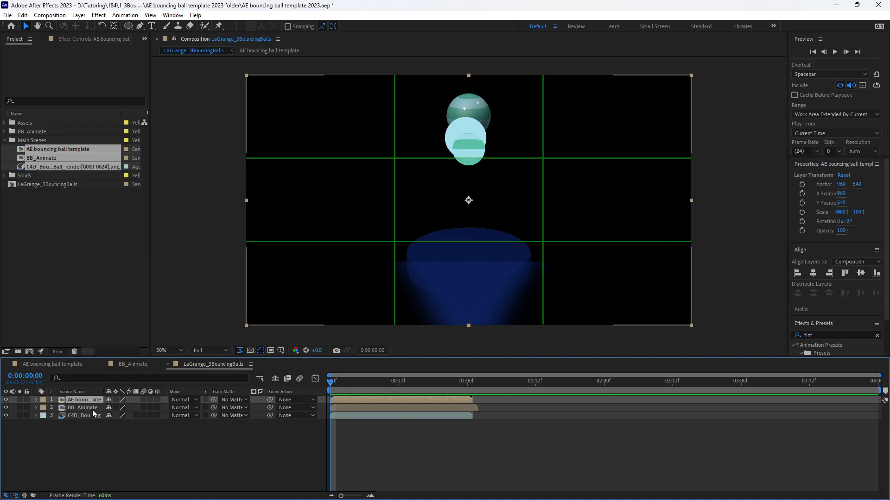
click(91, 409)
drag(495, 280, 389, 279)
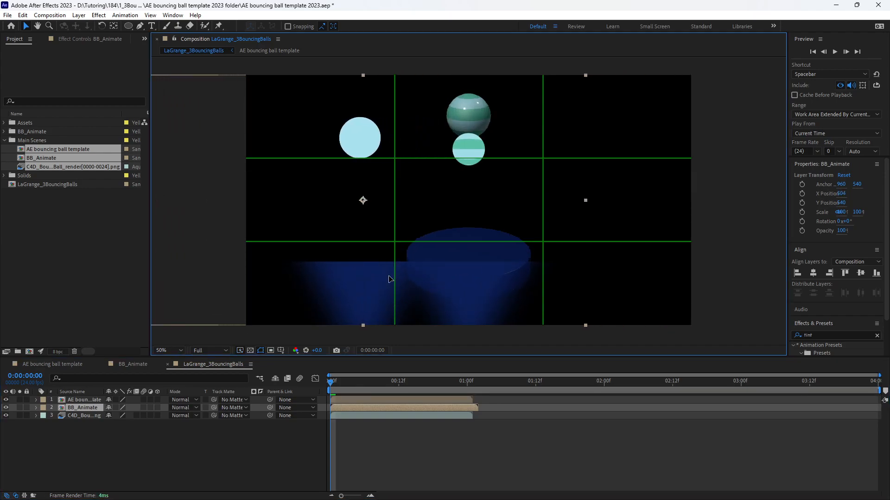
click(281, 350)
click(293, 362)
drag(361, 273, 345, 278)
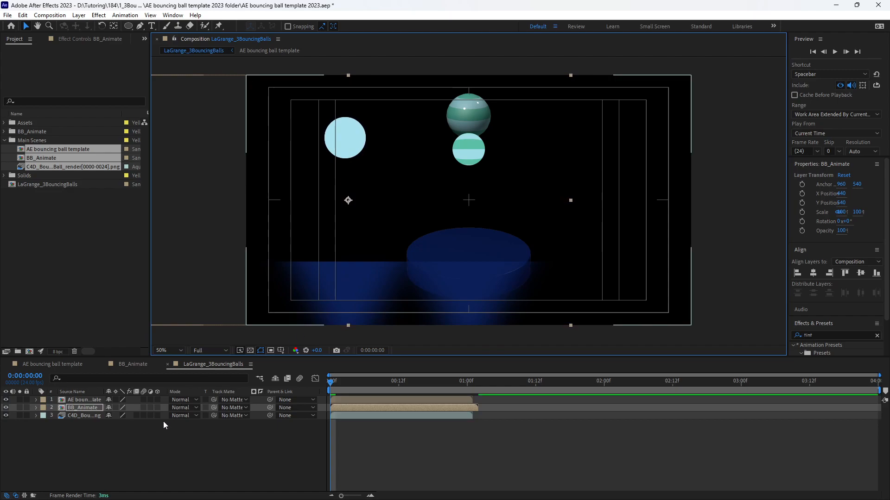
Move the C4D render layer right to about X 1510 and scale it down so its ball matches the middle ball's size and height
click(86, 416)
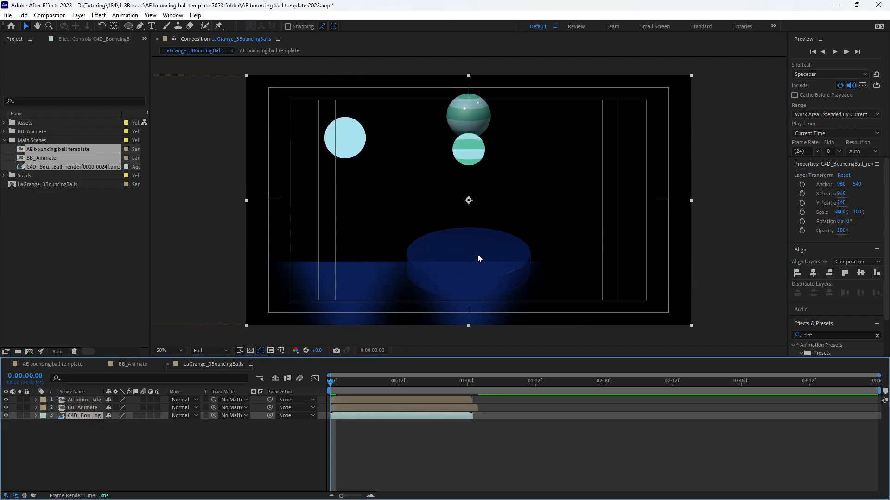
drag(462, 244, 585, 245)
drag(591, 76, 595, 103)
drag(586, 255, 592, 274)
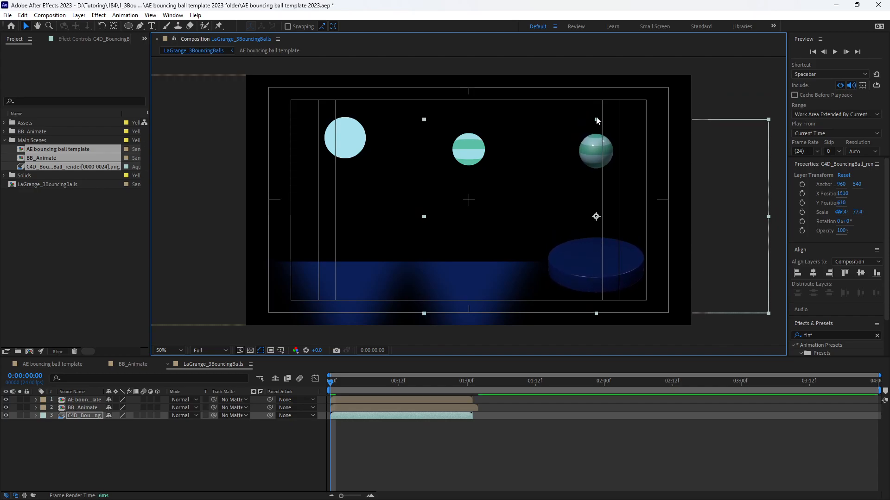
drag(596, 119, 597, 117)
drag(599, 258, 601, 261)
click(707, 89)
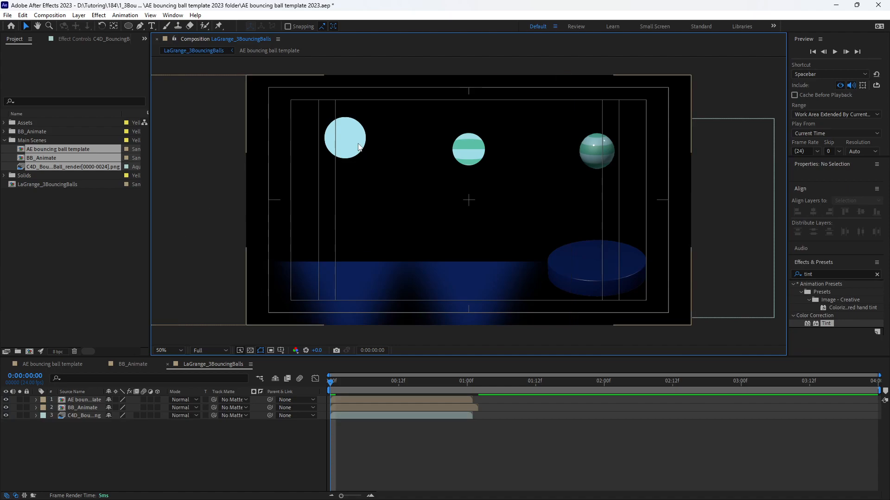
Scale the Streaks and Ball layers in BB_Animate to about 96.7%, and compare the ball sizes in the three-ball composition
click(133, 367)
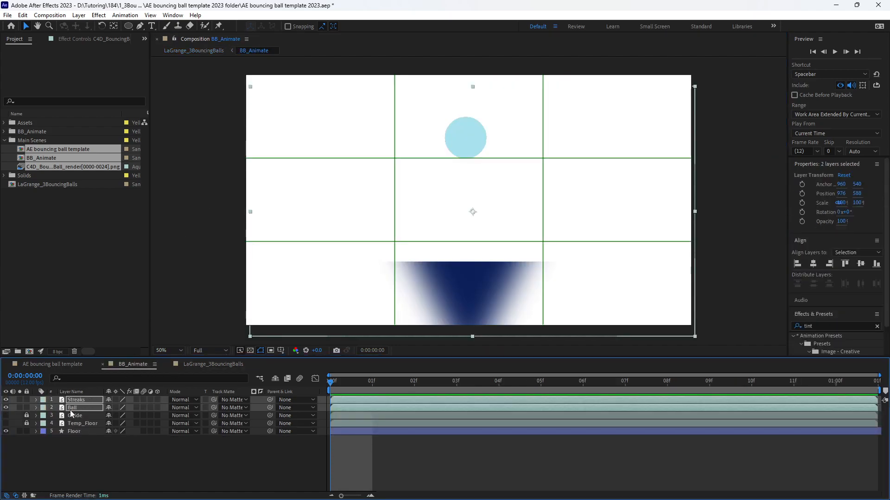
drag(472, 87, 476, 94)
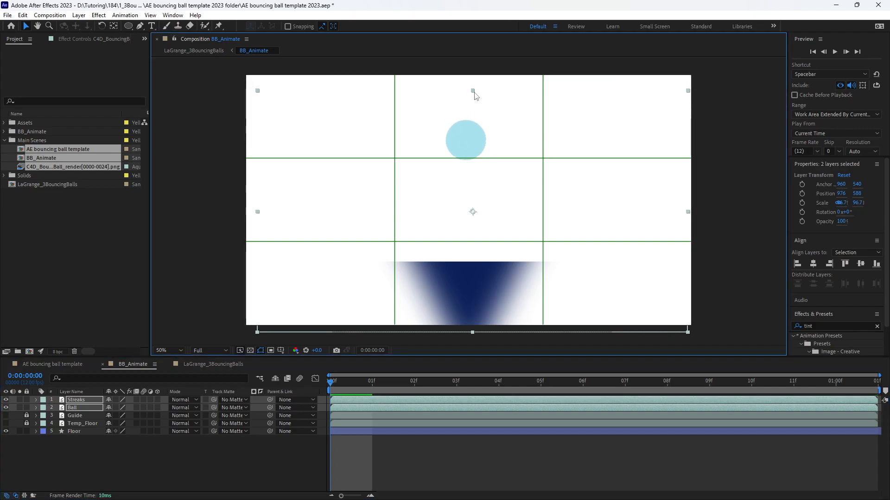
mouse_move(482, 385)
mouse_down()
mouse_move(583, 385)
mouse_move(499, 384)
mouse_up()
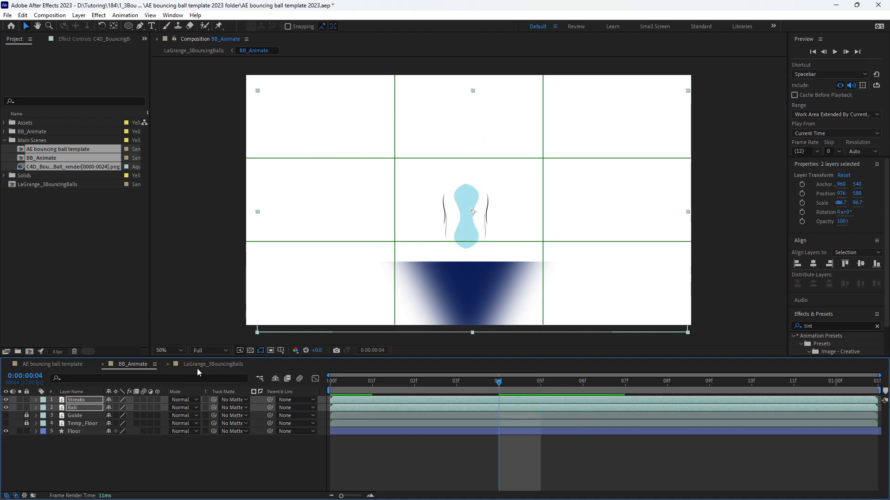
click(68, 367)
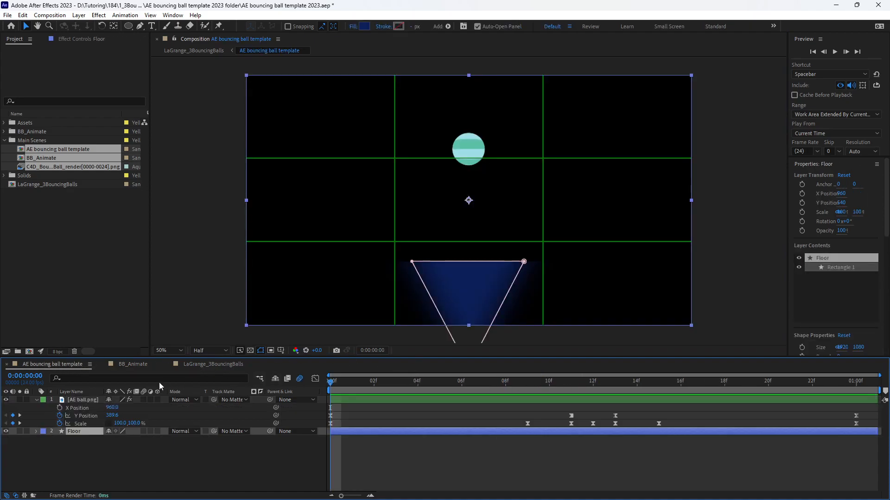
click(202, 364)
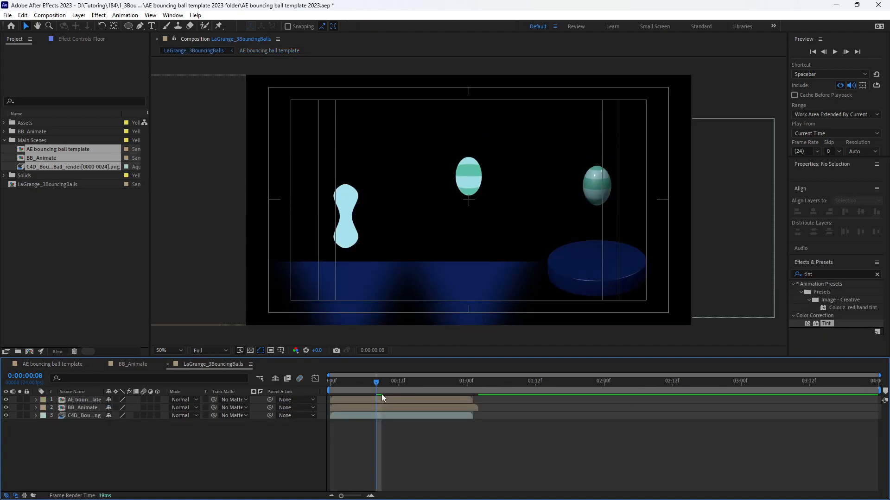
drag(373, 384, 313, 380)
Open a second, locked viewer for the three-ball composition and show BB_Animate beside it
right_click(183, 208)
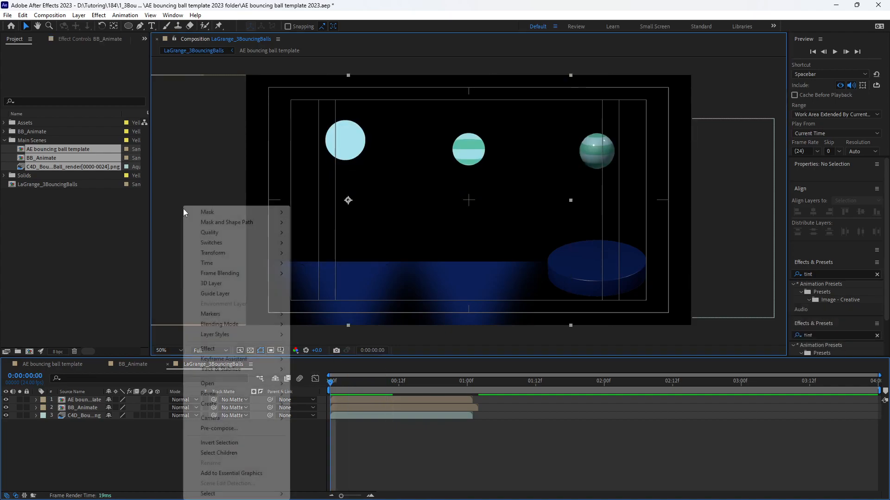
right_click(224, 70)
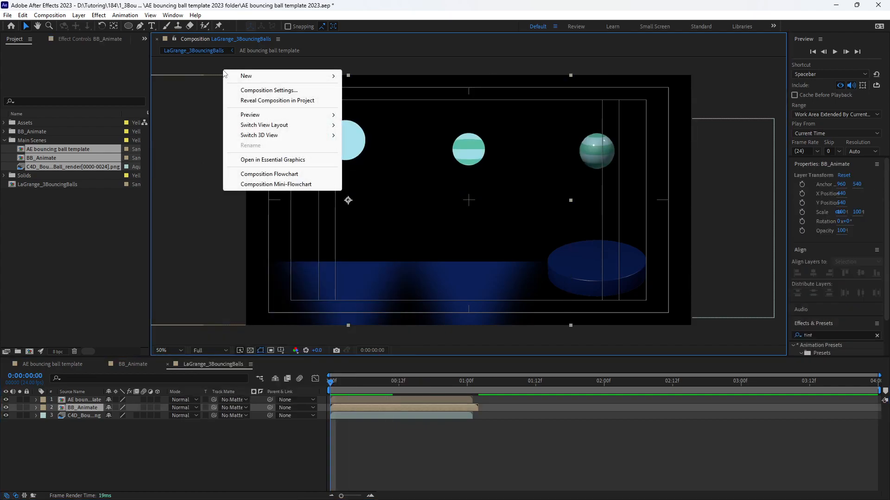
mouse_move(287, 76)
click(394, 76)
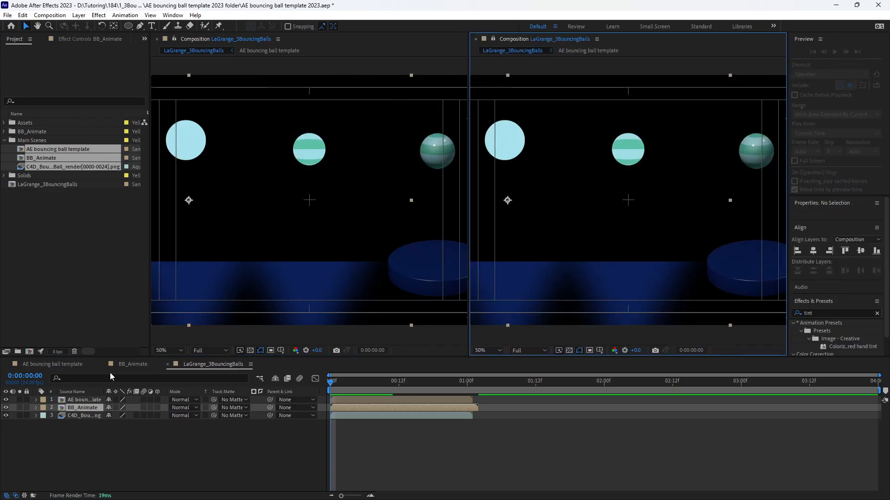
click(127, 365)
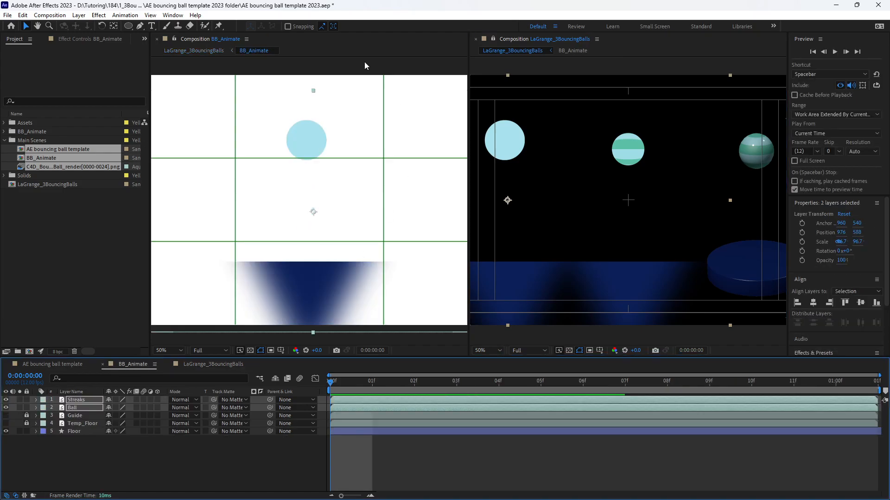
drag(314, 93, 317, 99)
click(313, 108)
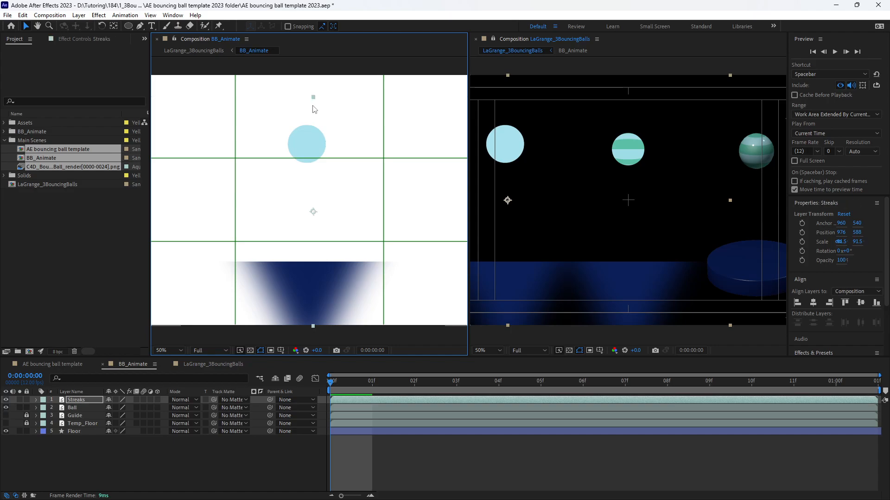
drag(312, 96, 314, 111)
key(ctrl+z)
Scale the Streaks and Ball layers together to about 83%, and scrub through the bounce to compare it with the other balls
shift+click(72, 411)
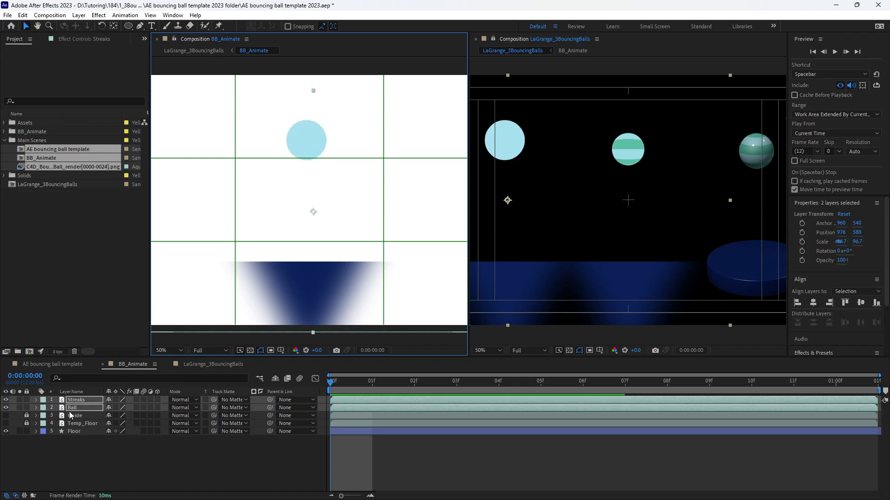
drag(314, 91, 315, 108)
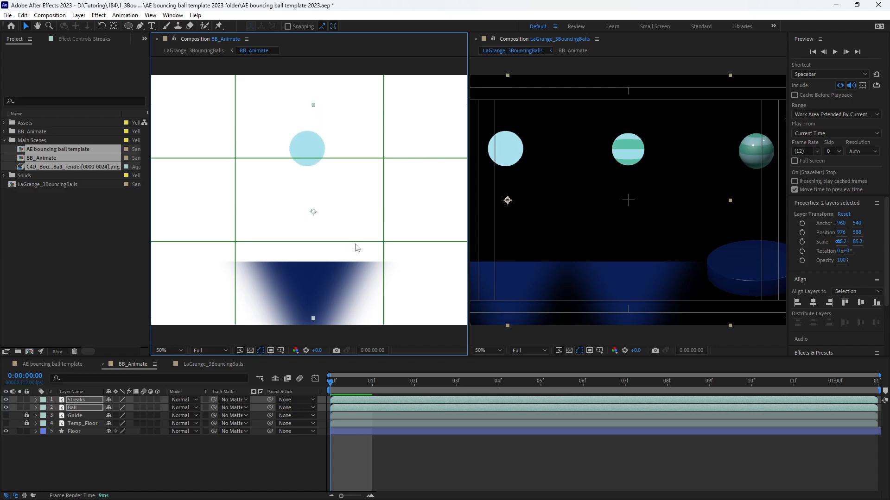
drag(314, 108, 312, 108)
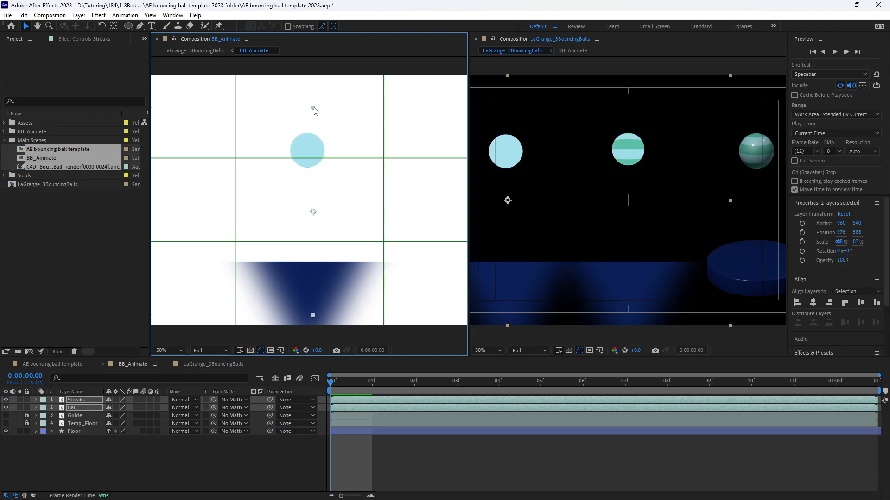
drag(332, 385, 498, 392)
click(604, 378)
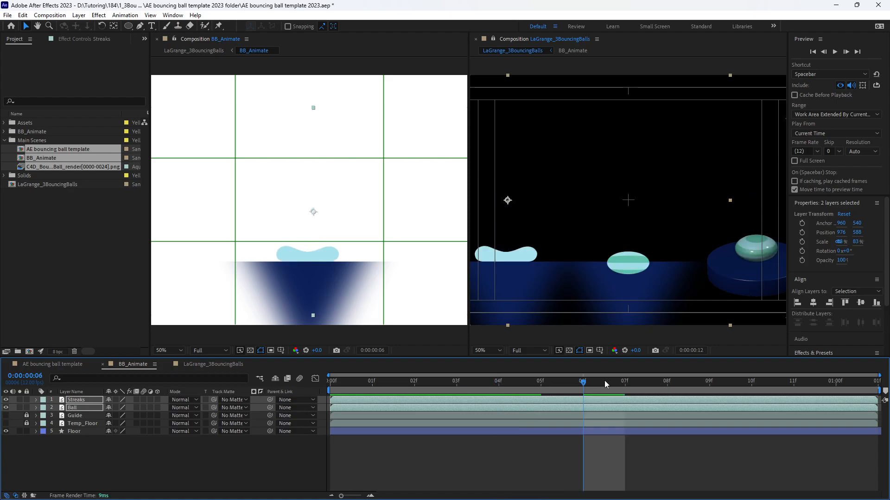
drag(637, 382, 560, 385)
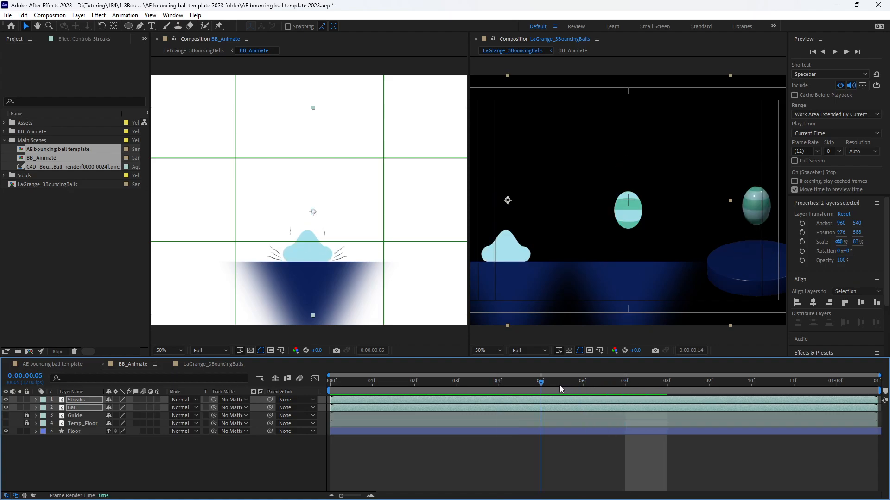
Scale the Streaks and Ball layers to 92.6%, nudge them down to Y 598, and scrub the bounce to check the floor contact
click(499, 382)
drag(313, 111, 314, 97)
drag(501, 382, 585, 382)
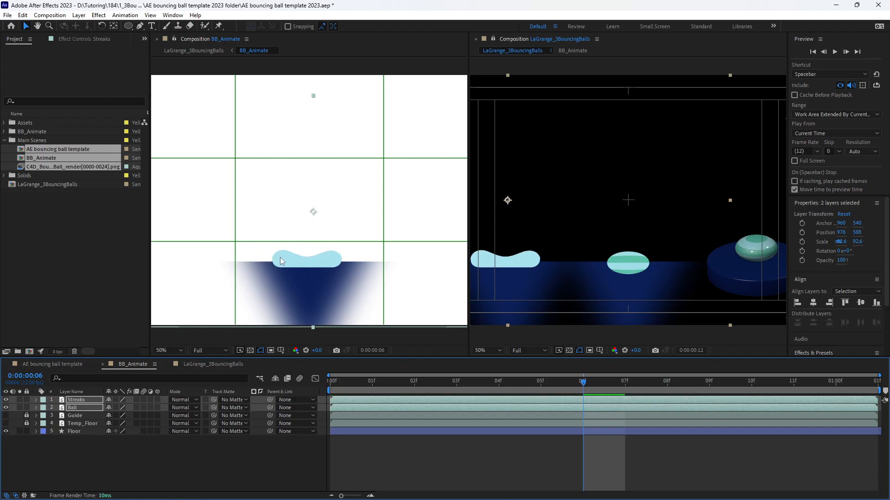
key(shift+Down)
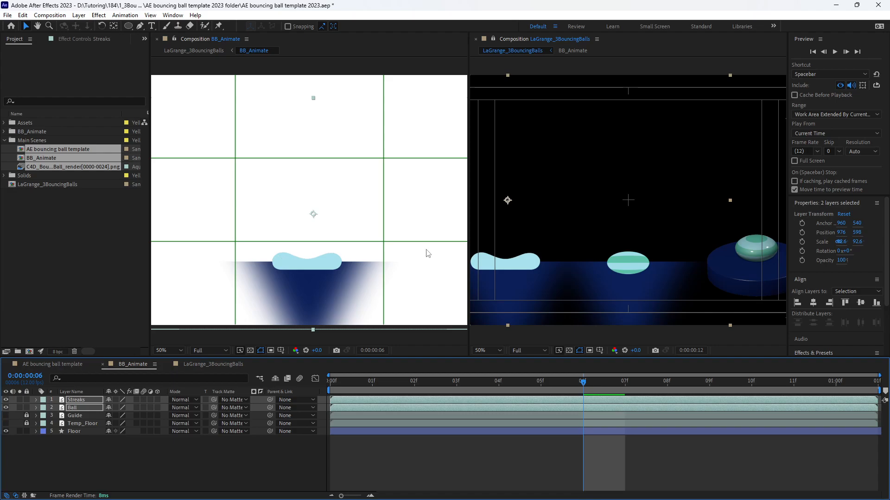
key(space)
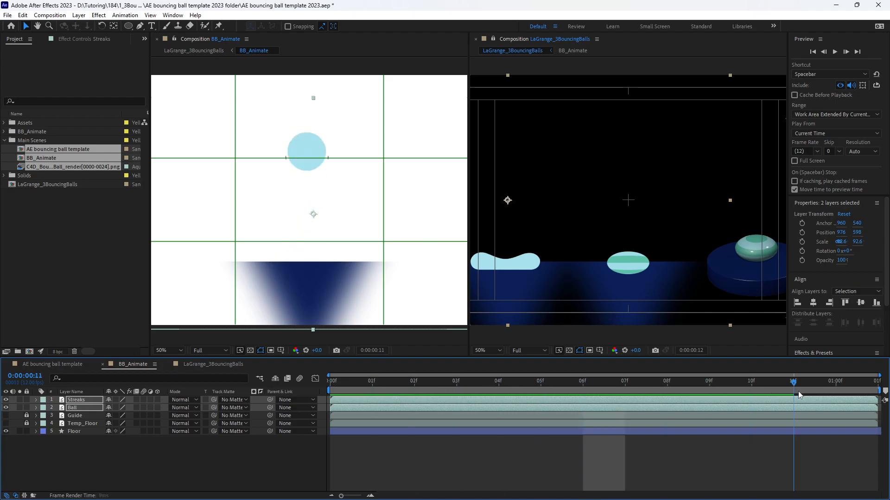
key(space)
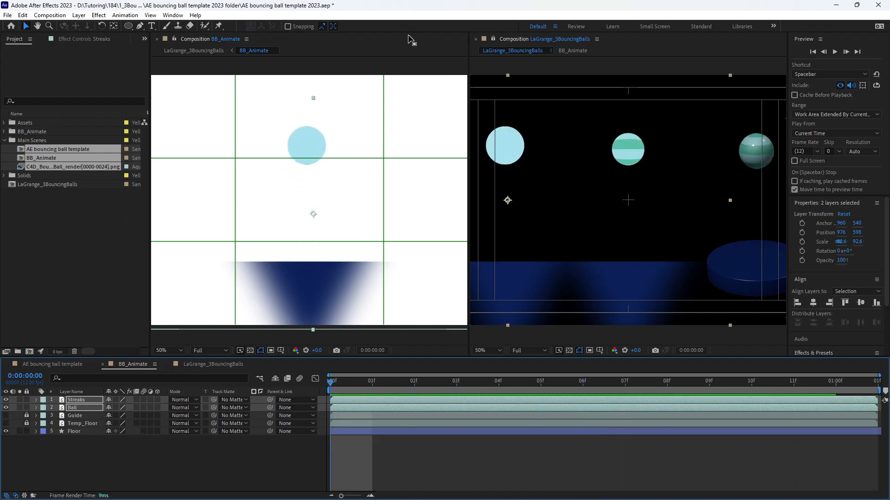
Close the BB_Animate viewer and return to the start of the LaGrange_3BouncingBalls composition
click(157, 39)
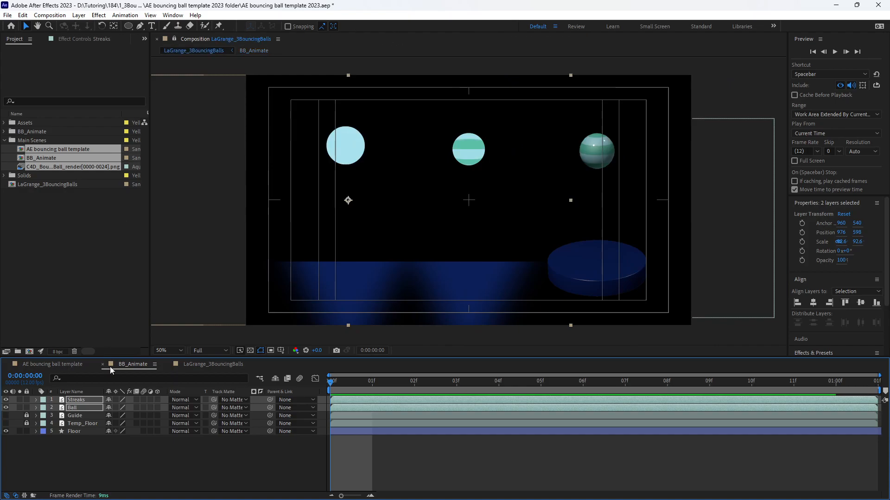
click(194, 364)
click(247, 208)
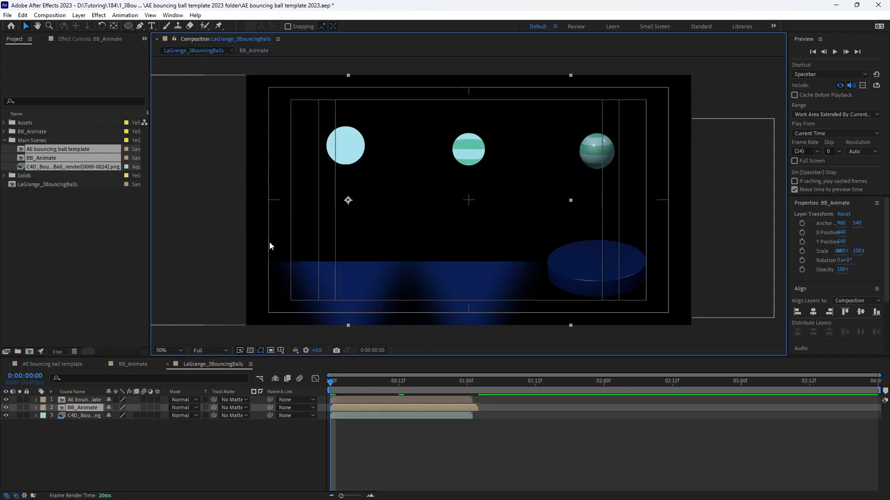
drag(340, 379, 324, 394)
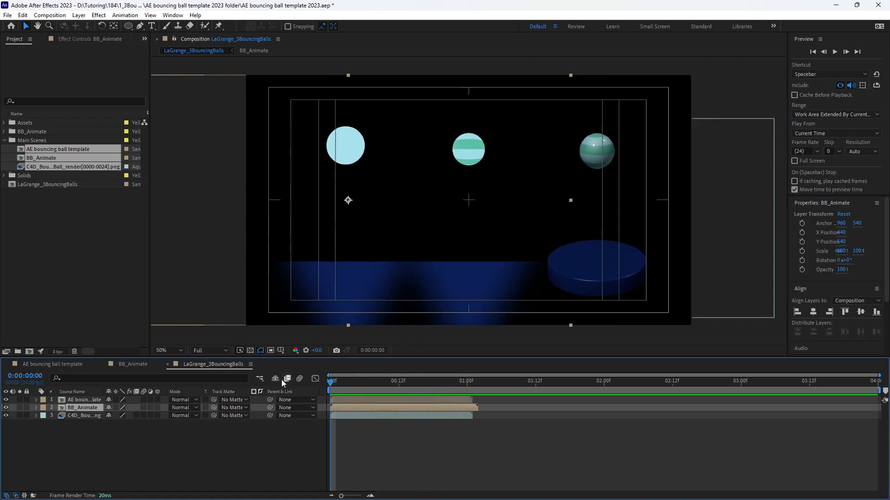
Duplicate the AE bouncing ball template layer three times
click(77, 400)
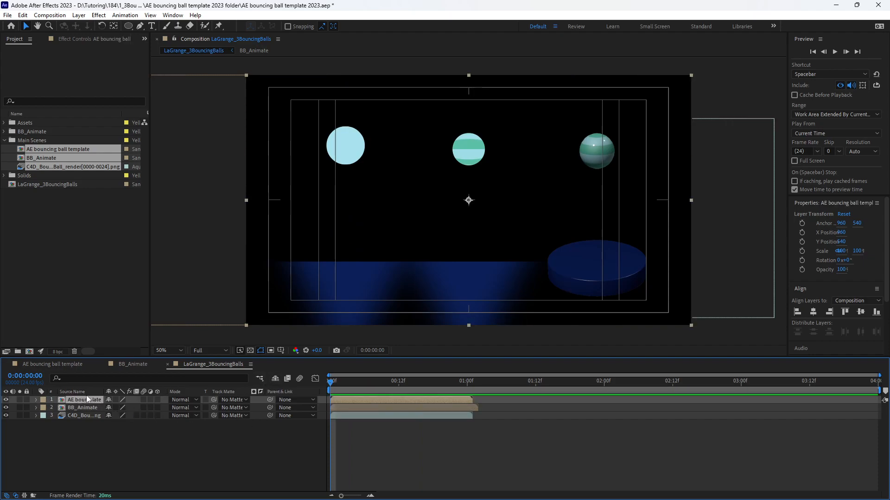
key(ctrl+d)
key(ctrl+d)
key(ctrl+d)
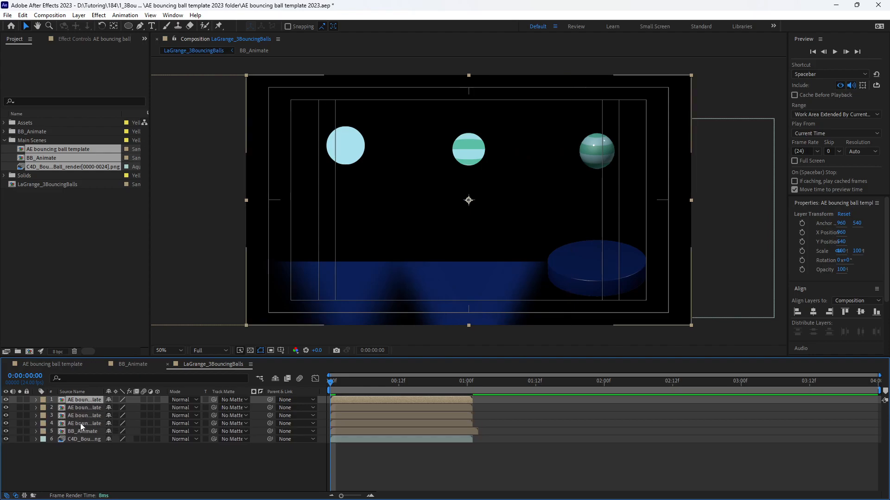
Sequence the four AE ball layers end to end without overlap, and preview the repeated bounce from the start
click(80, 424)
shift+click(88, 401)
right_click(88, 401)
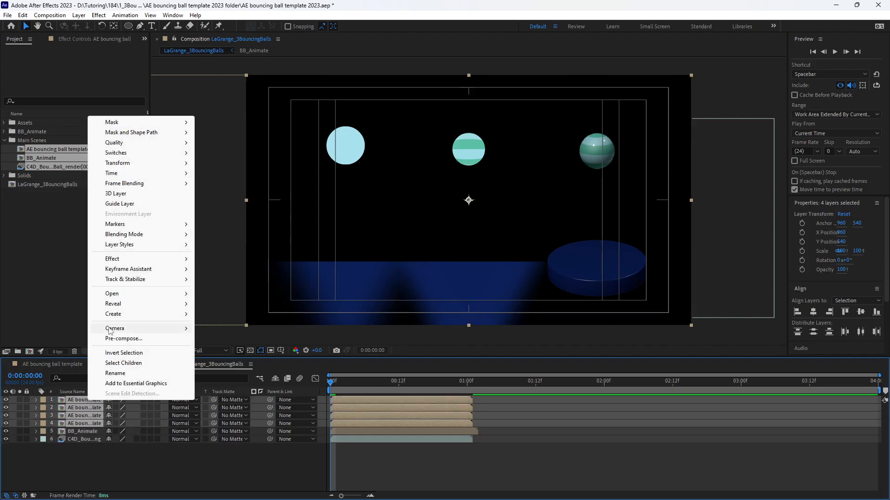
mouse_move(158, 269)
click(247, 351)
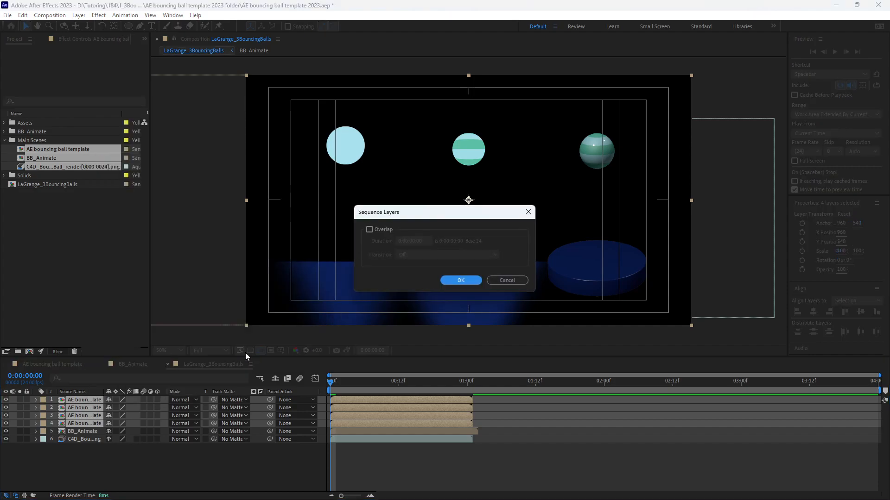
click(458, 281)
key(Home)
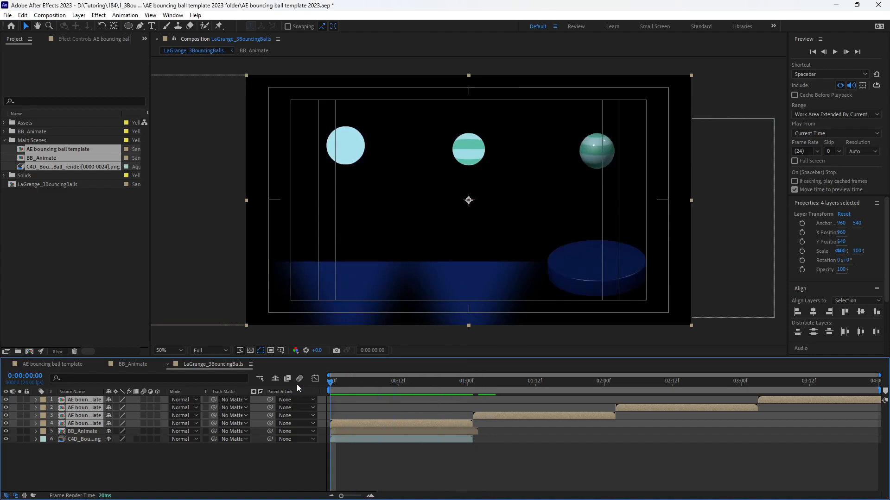
key(space)
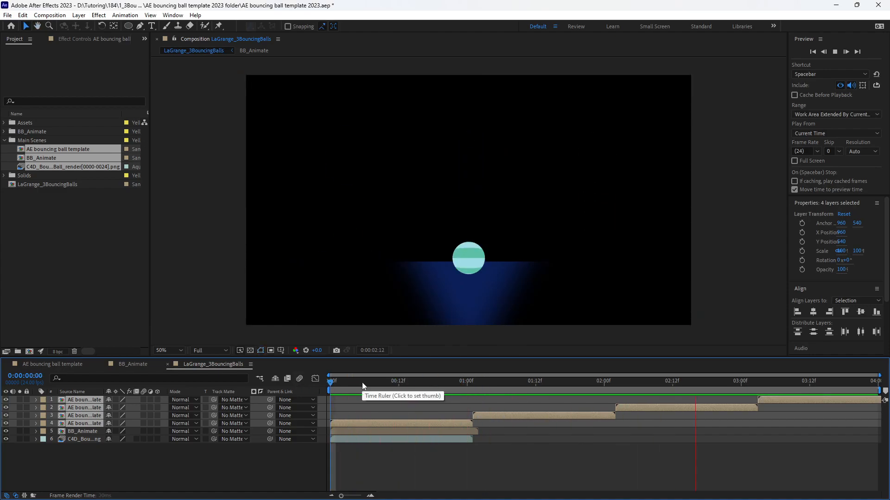
key(space)
Enable time remapping on the C4D bouncing ball layer
click(77, 438)
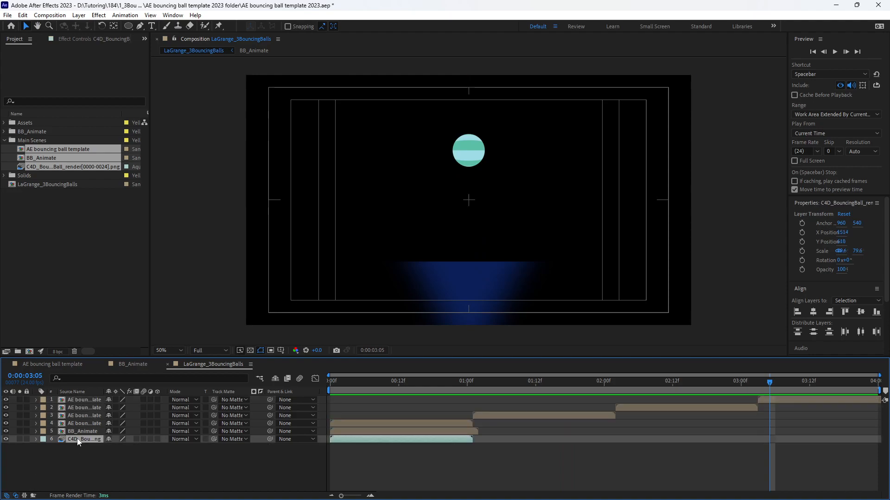
right_click(77, 438)
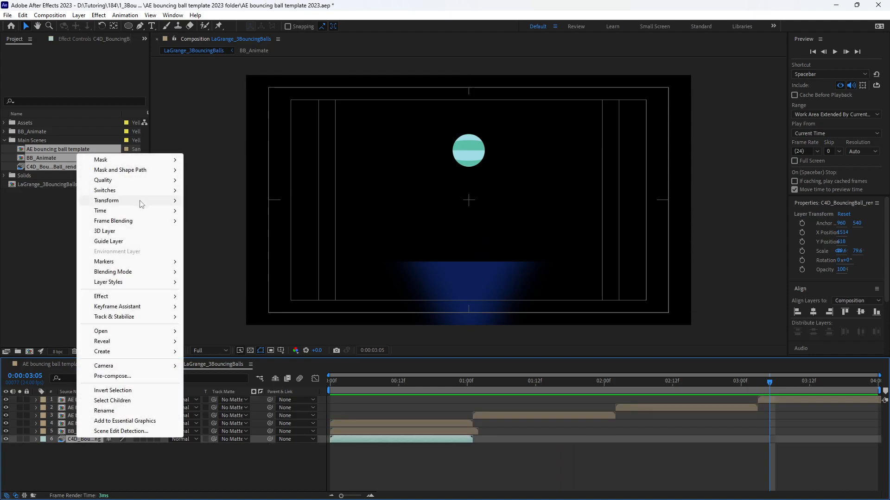
mouse_move(138, 211)
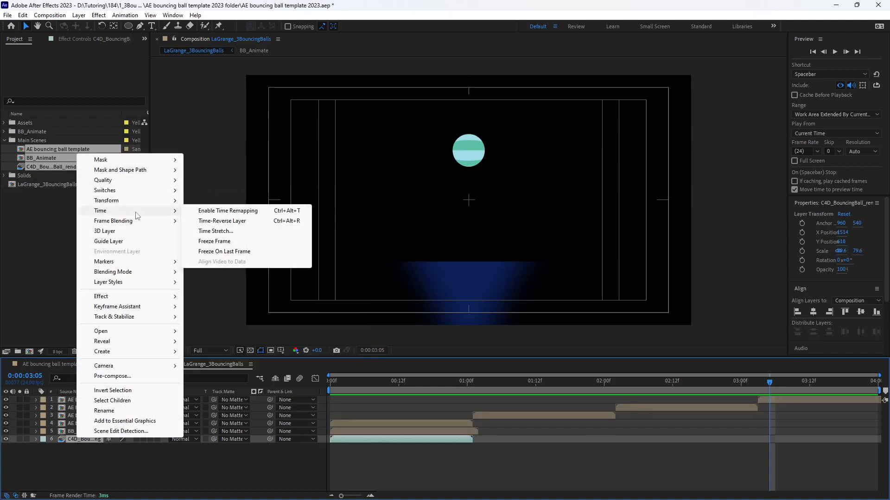
click(241, 212)
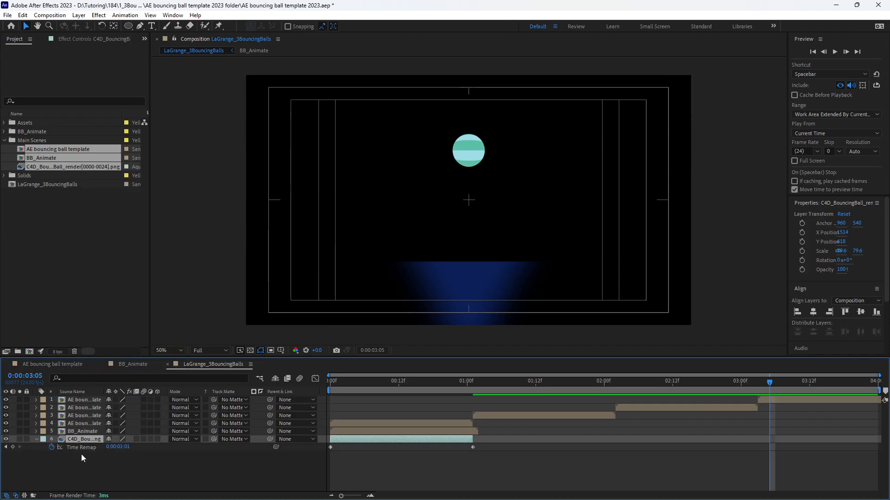
Give the C4D layer's Time Remap property the expression loopOut()
alt+click(52, 447)
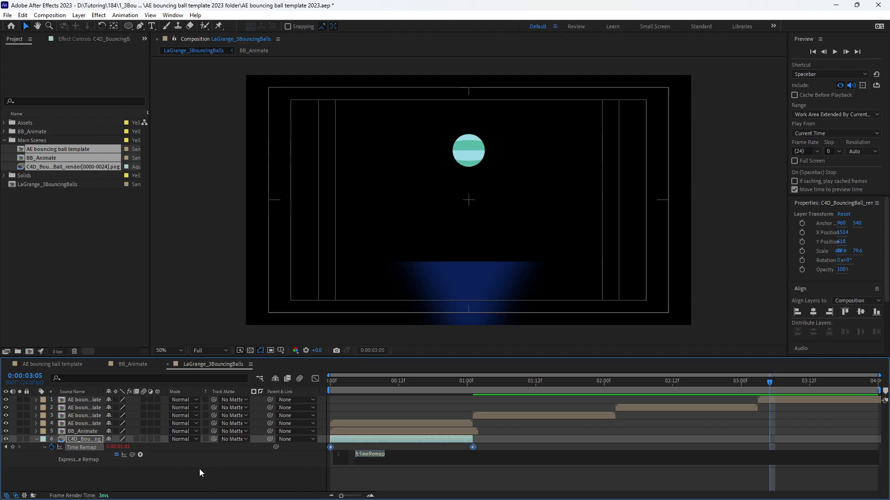
click(140, 455)
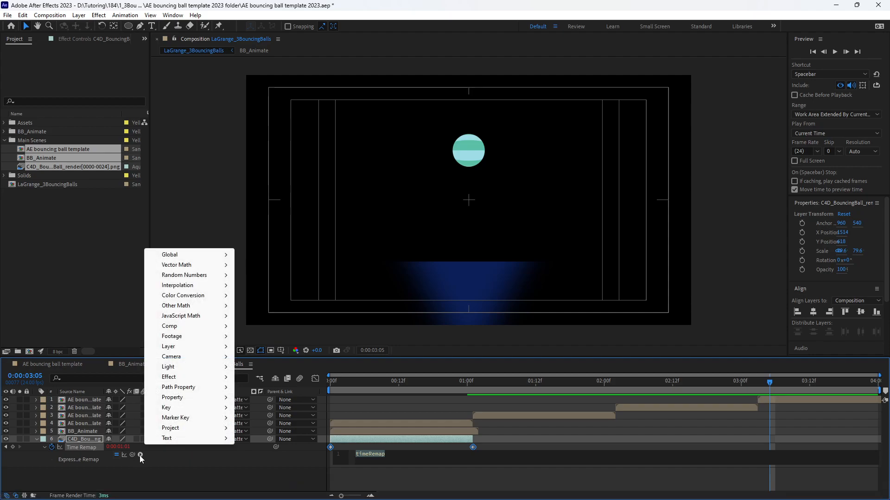
mouse_move(176, 412)
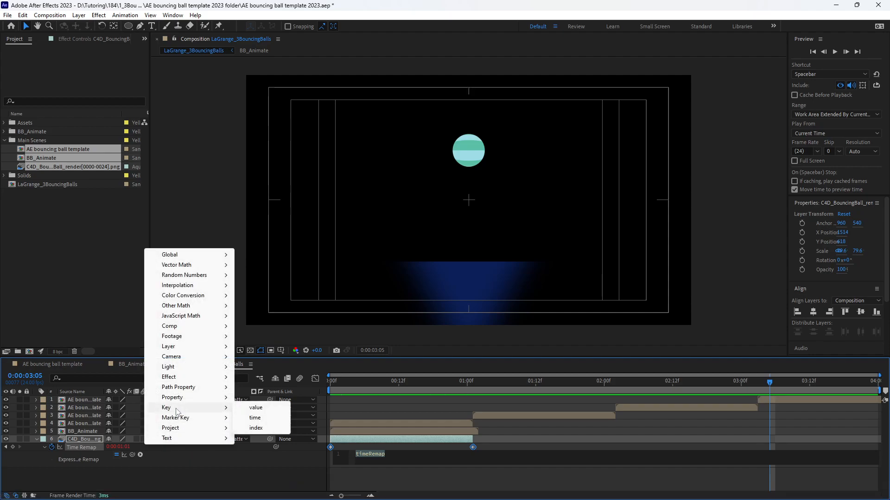
mouse_move(180, 431)
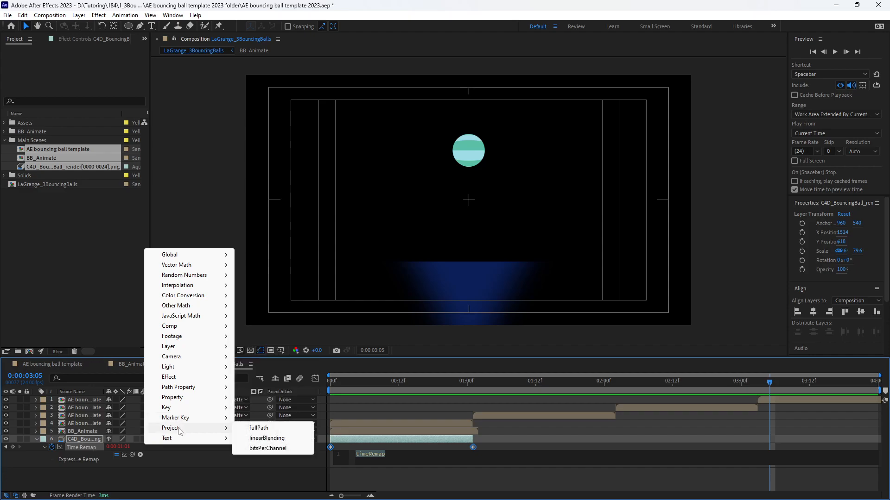
click(399, 454)
drag(399, 454, 342, 459)
text(loop)
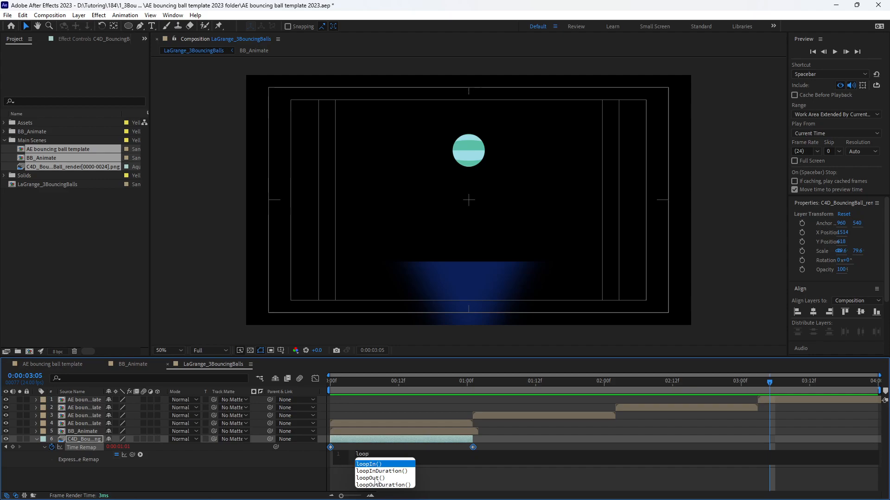
click(372, 479)
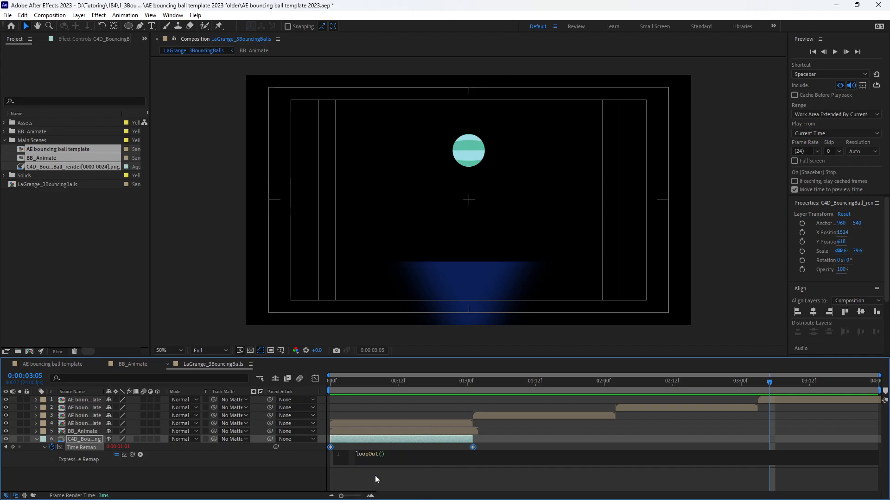
click(305, 477)
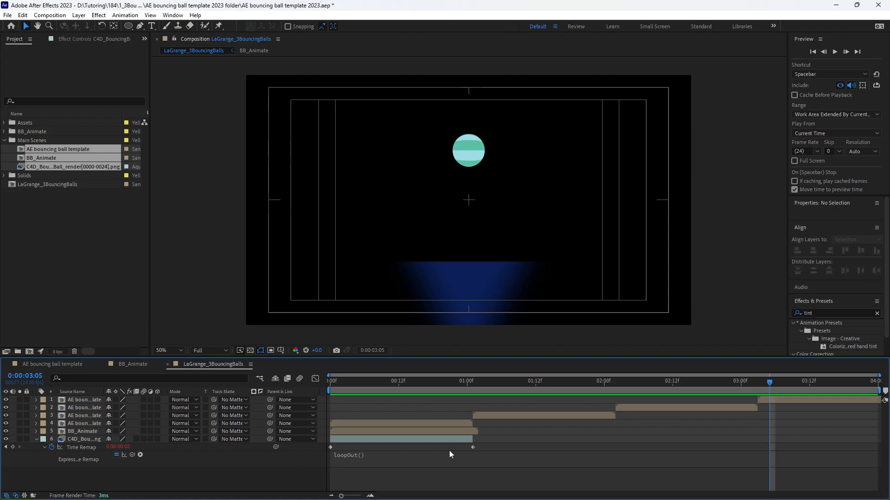
Extend the C4D layer to the end of the composition and preview its looping bounce from the start
drag(472, 439, 878, 440)
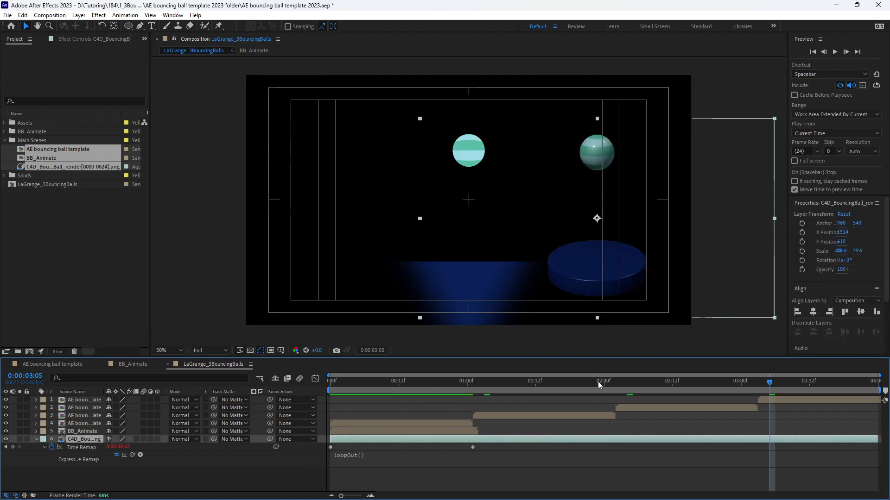
drag(598, 382, 232, 388)
key(space)
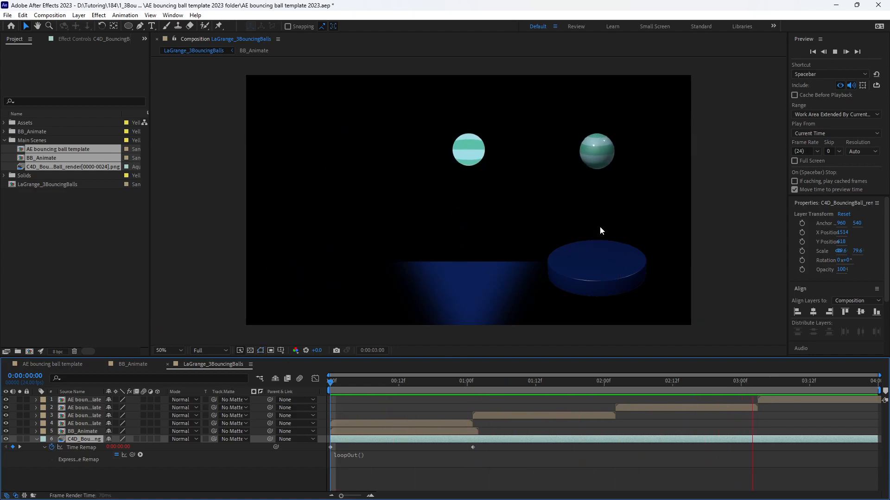
key(space)
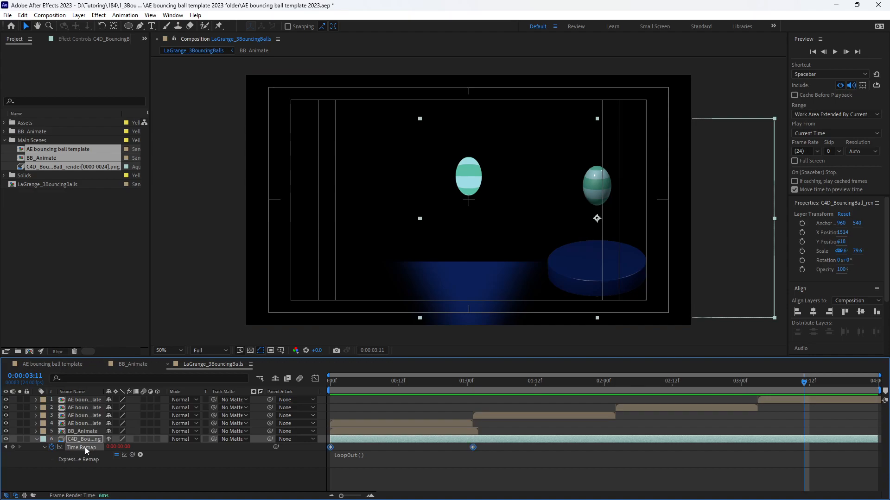
Apply the C4D layer's looping Time Remap to BB_Animate, extend that layer to the composition's end, and preview it with its expression shown
click(76, 432)
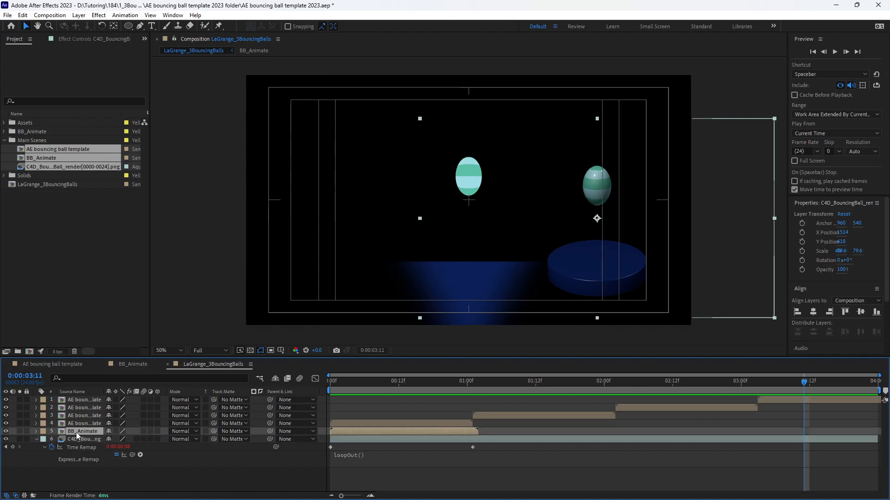
key(ctrl+alt+t)
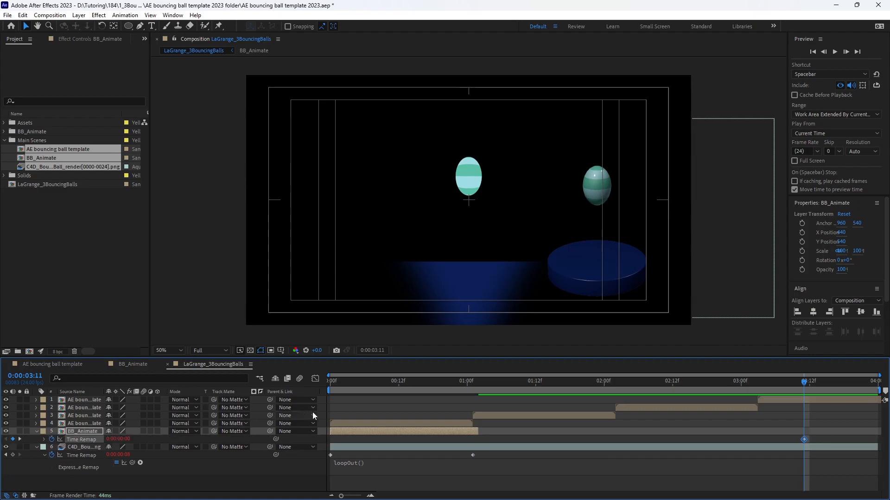
drag(478, 431, 880, 432)
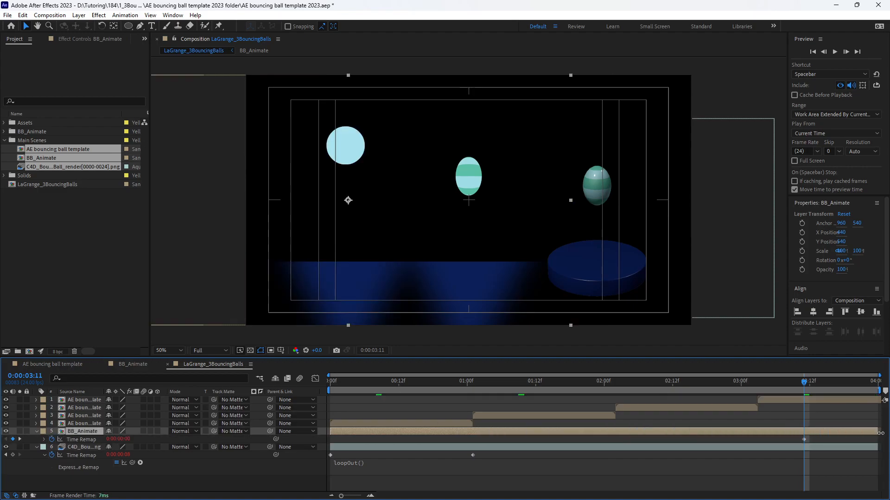
click(43, 439)
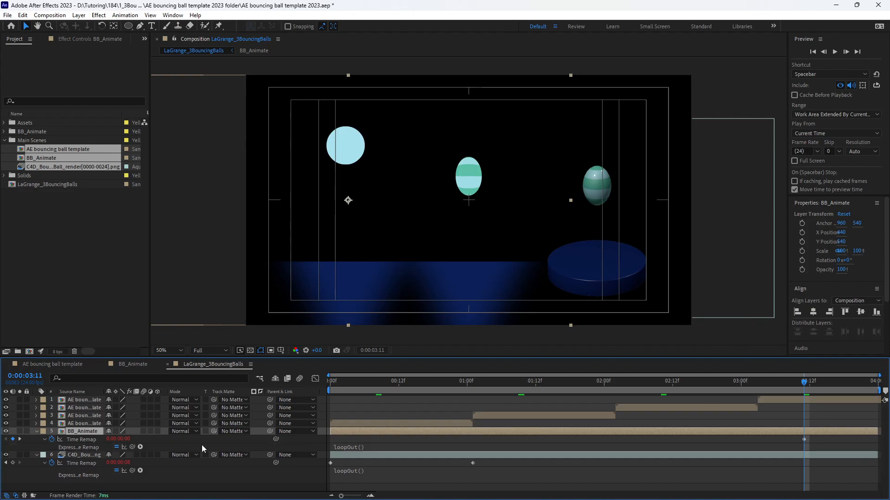
drag(343, 379, 319, 383)
key(space)
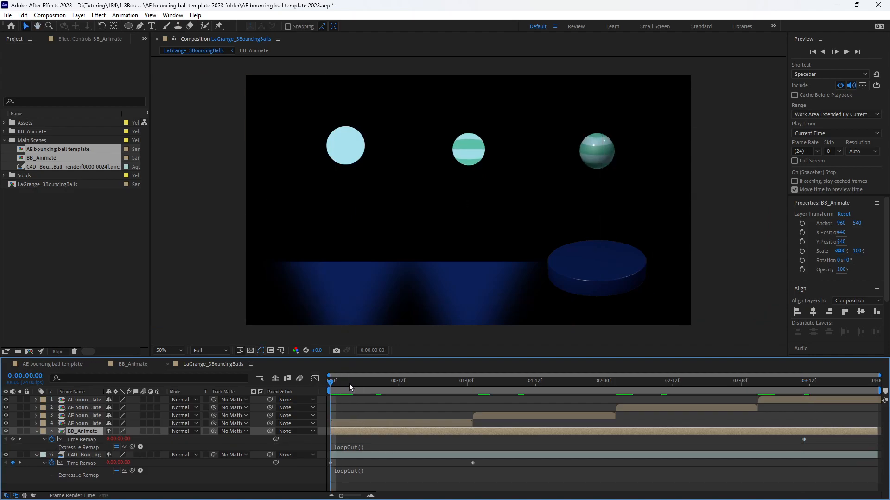
key(space)
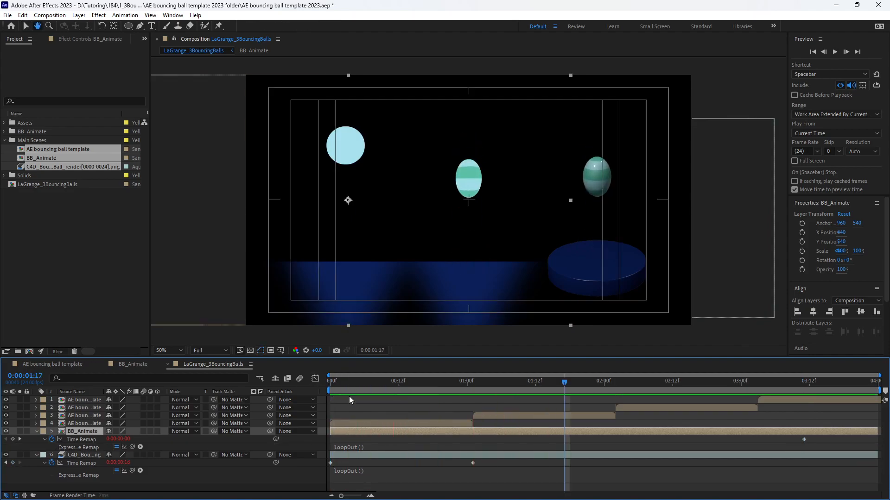
Copy the C4D layer's Time Remap keyframes and paste them onto BB_Animate starting at frame 0
drag(404, 380, 306, 380)
click(84, 463)
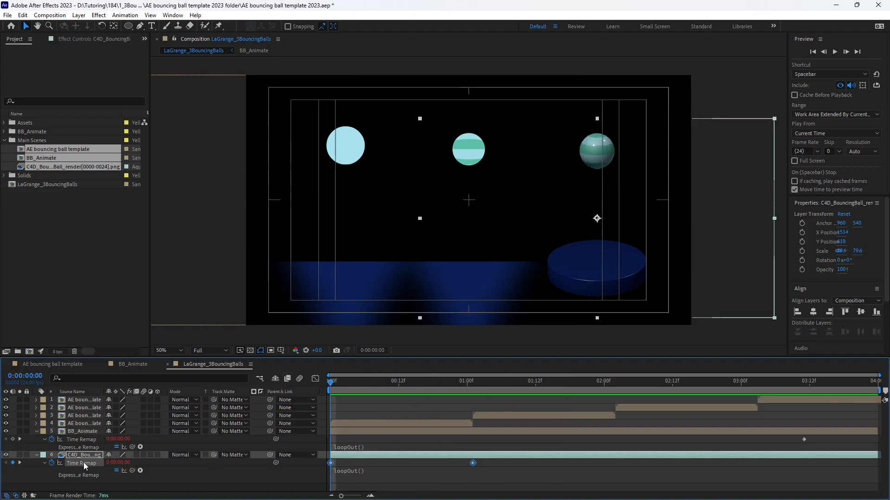
click(82, 432)
key(ctrl+v)
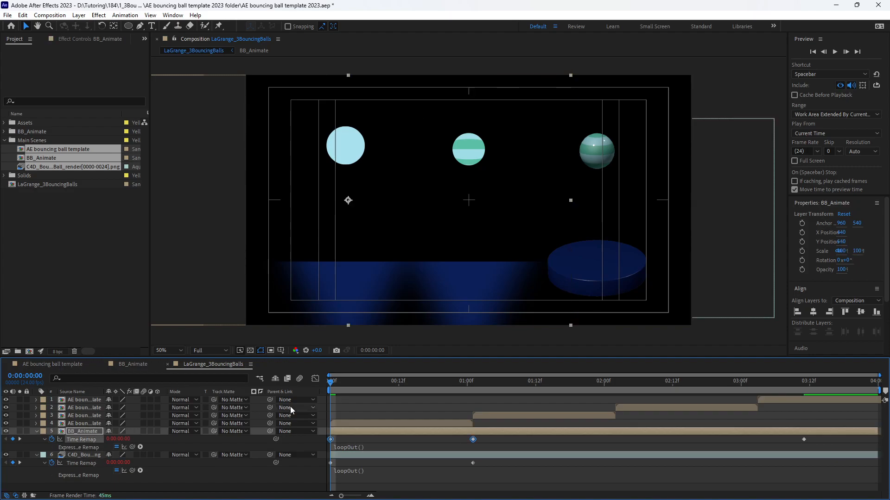
Play and scrub through the composition to compare the Animate ball's looping with the other two balls
key(space)
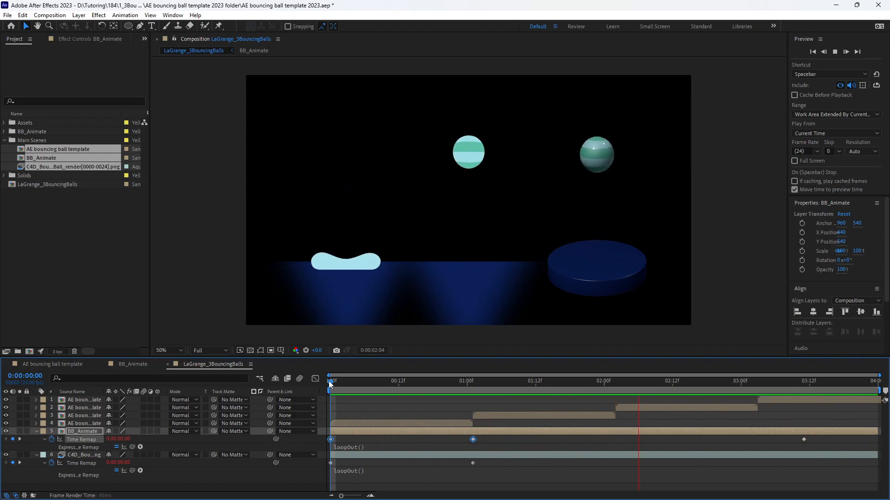
key(space)
drag(497, 379, 553, 401)
key(space)
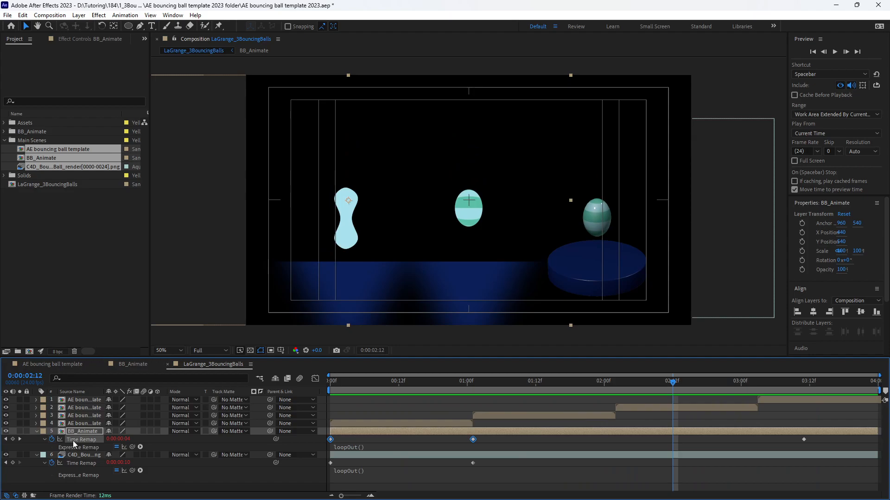
Remove Time Remap from BB_Animate and duplicate the layer three times, with the current time at 0:00:01:01
click(51, 440)
drag(387, 380, 471, 403)
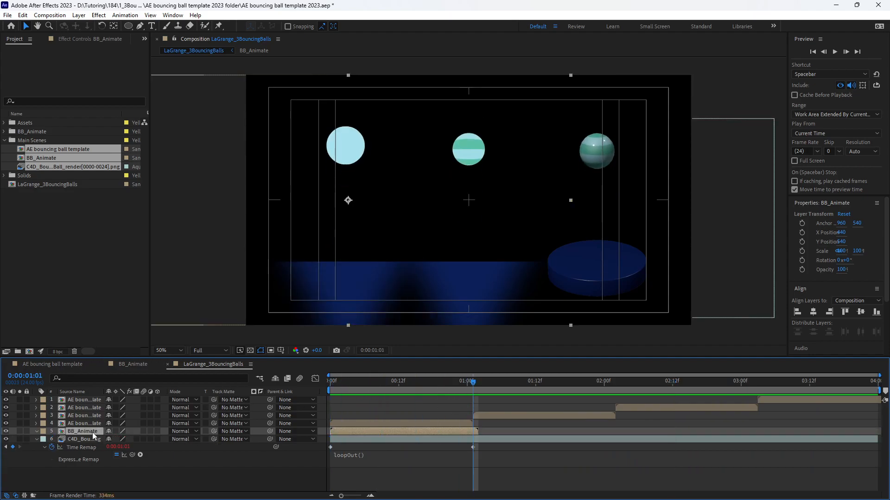
key(ctrl+d)
key(ctrl+d)
key(ctrl+d)
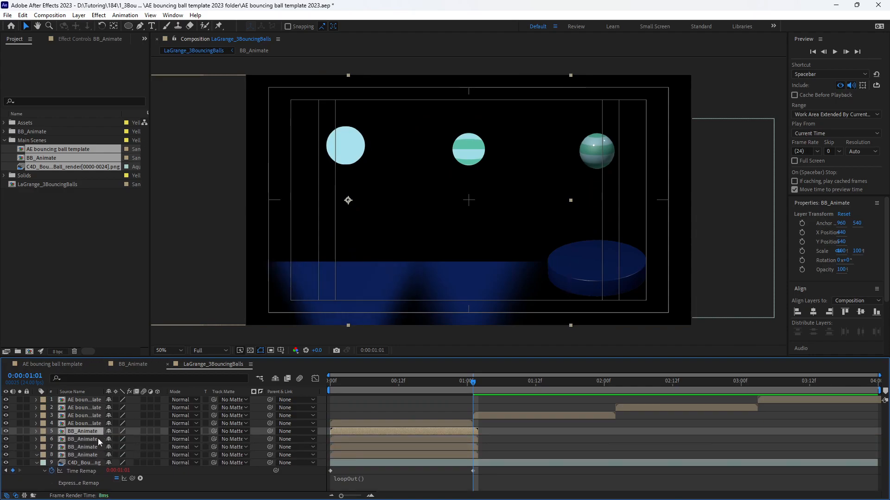
Trim the ends of all four BB_Animate layers back to the current time at 0:00:01:01
click(89, 455)
shift+click(87, 434)
right_click(87, 437)
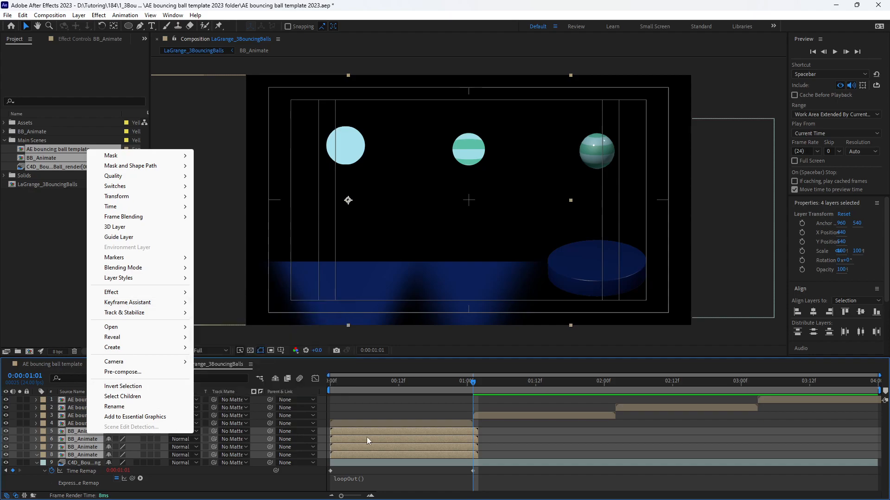
click(477, 432)
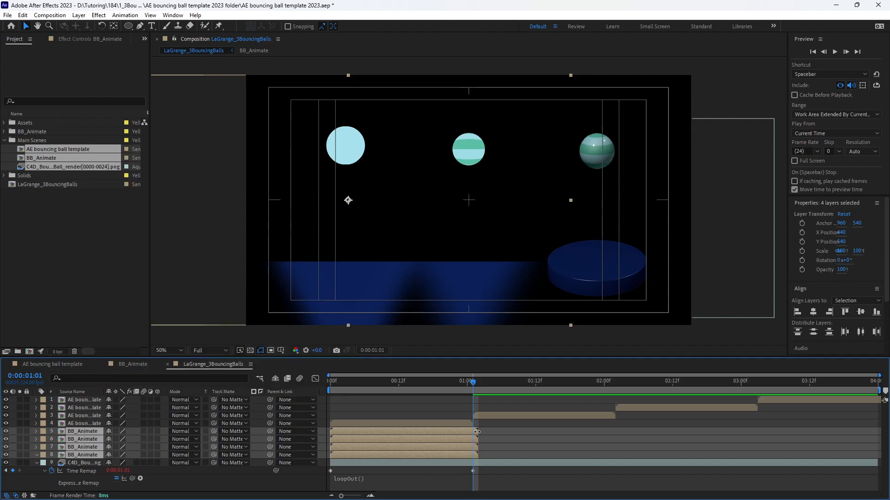
drag(477, 432, 473, 432)
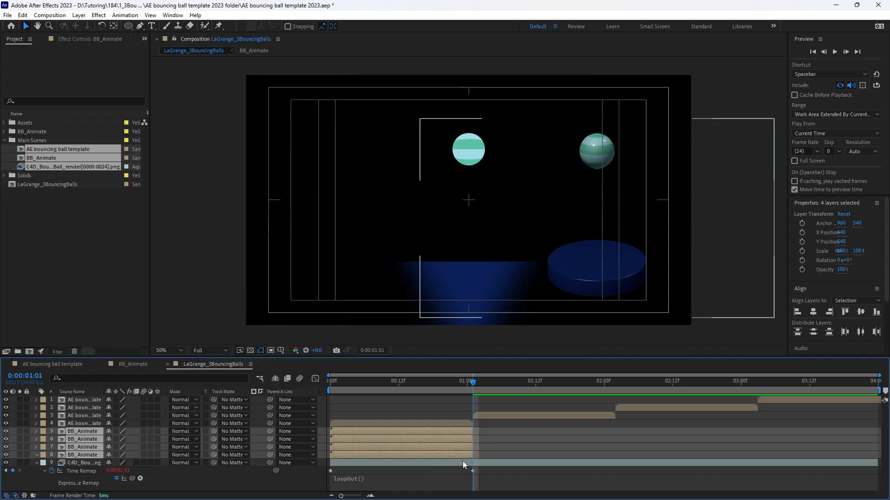
Sequence the four BB_Animate layers one after another without overlap
right_click(77, 438)
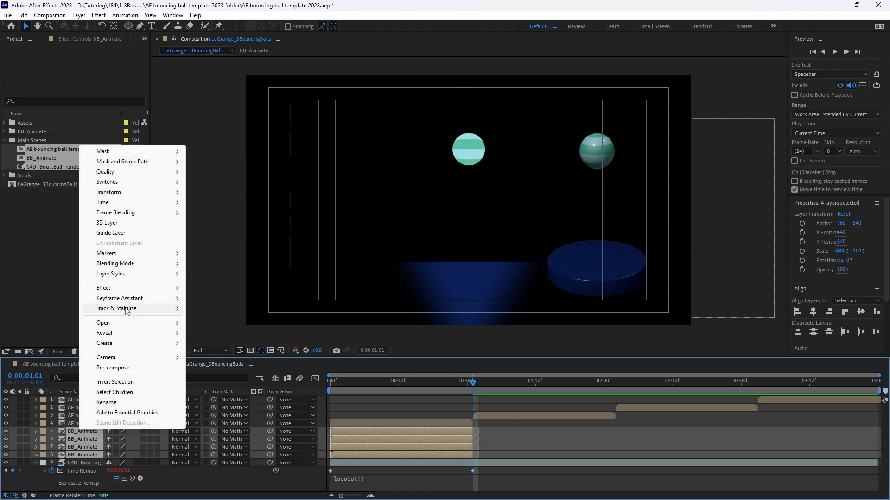
mouse_move(133, 299)
click(245, 380)
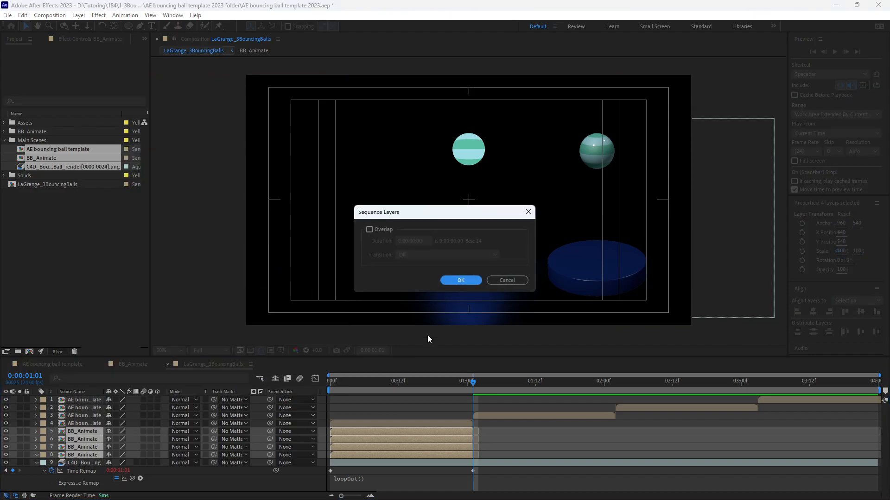
click(461, 281)
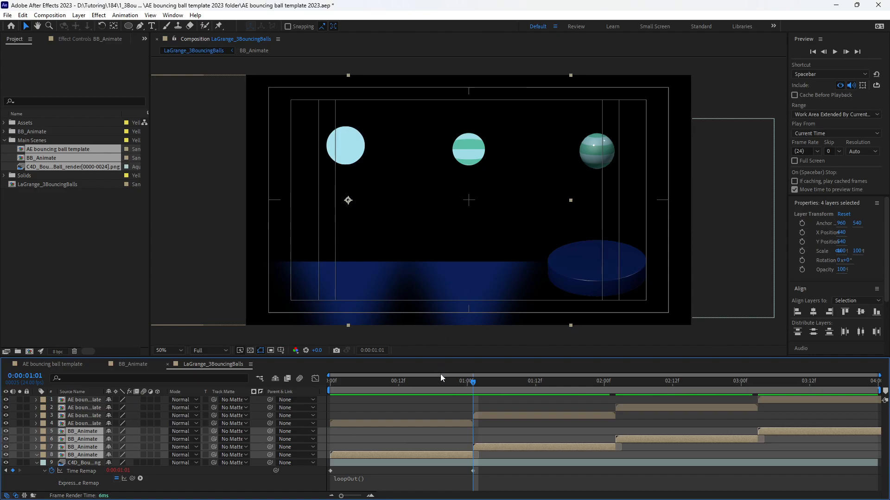
Preview the composition from the start and examine the joins between the sequenced BB_Animate layers
key(space)
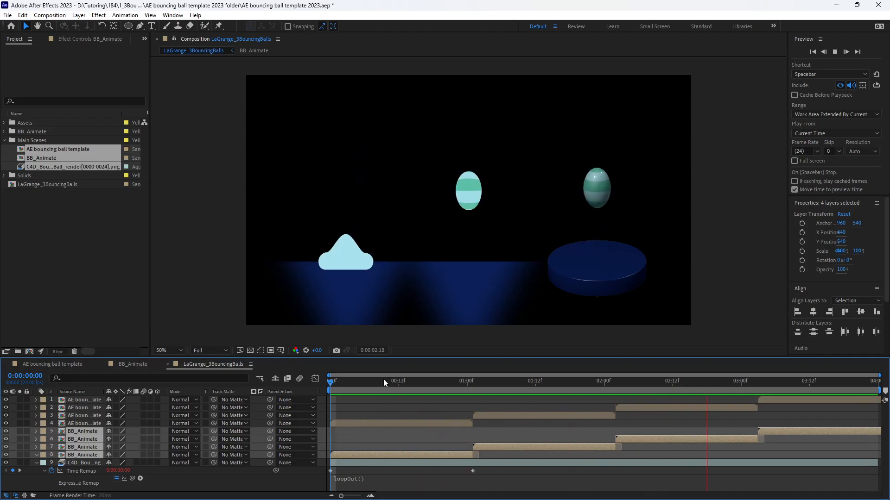
click(466, 382)
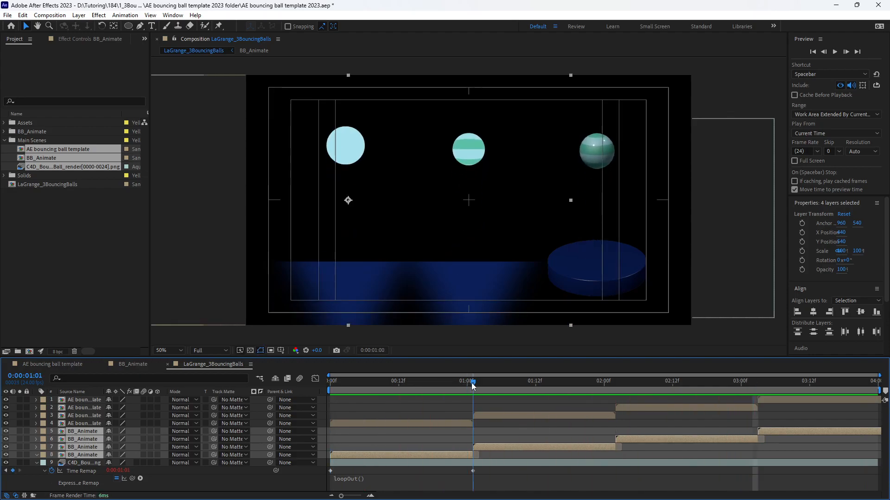
drag(468, 383, 310, 398)
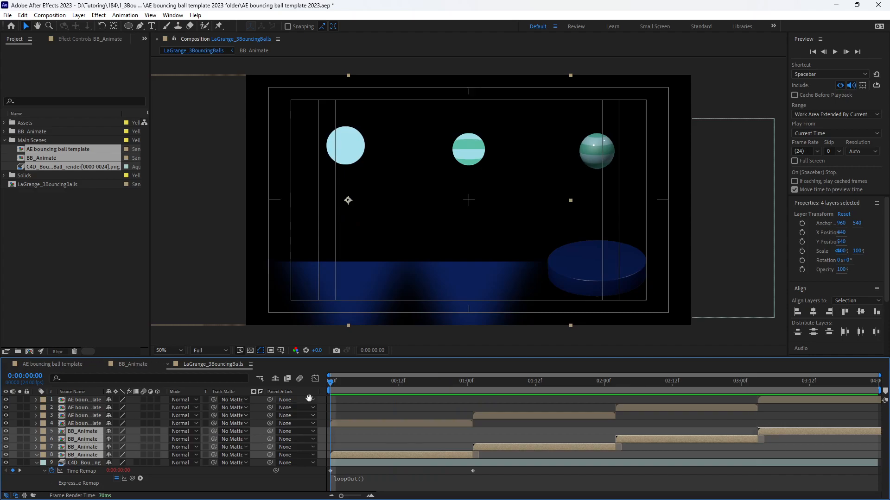
key(space)
drag(448, 386, 470, 389)
key(space)
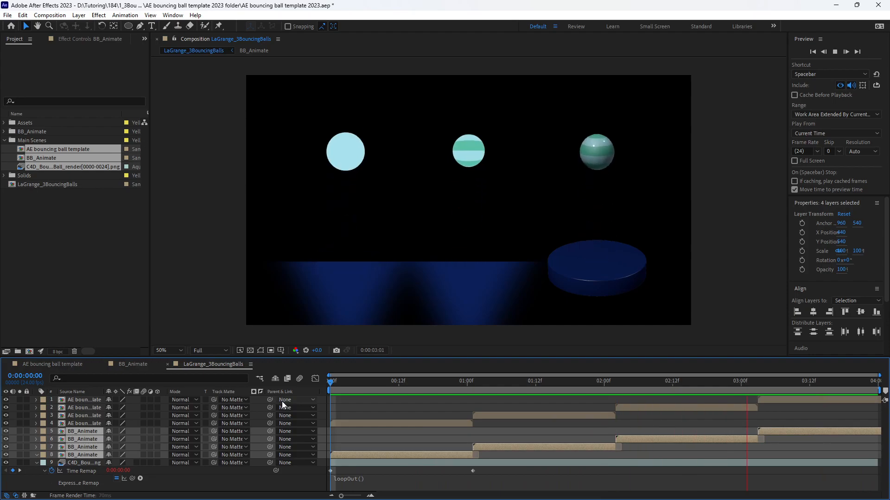
key(space)
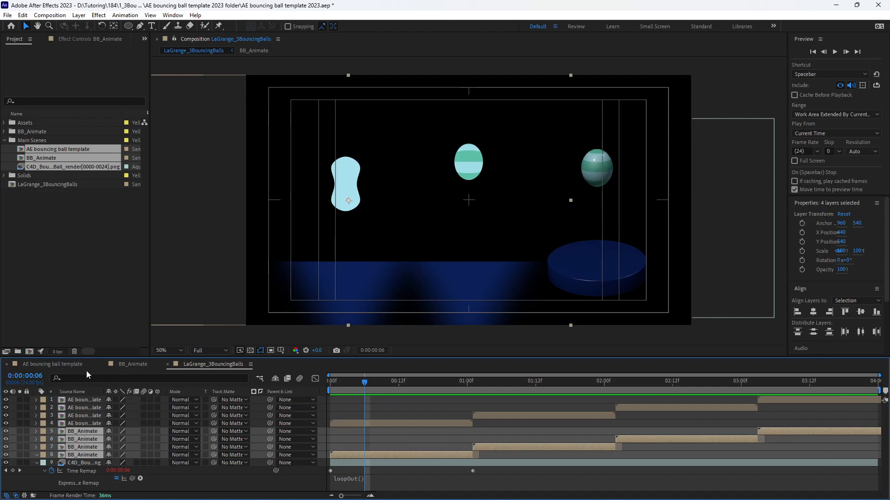
Pre-compose all layers into a composition named 3BB and file it in the collapsed Main Scenes folder
click(47, 271)
click(5, 140)
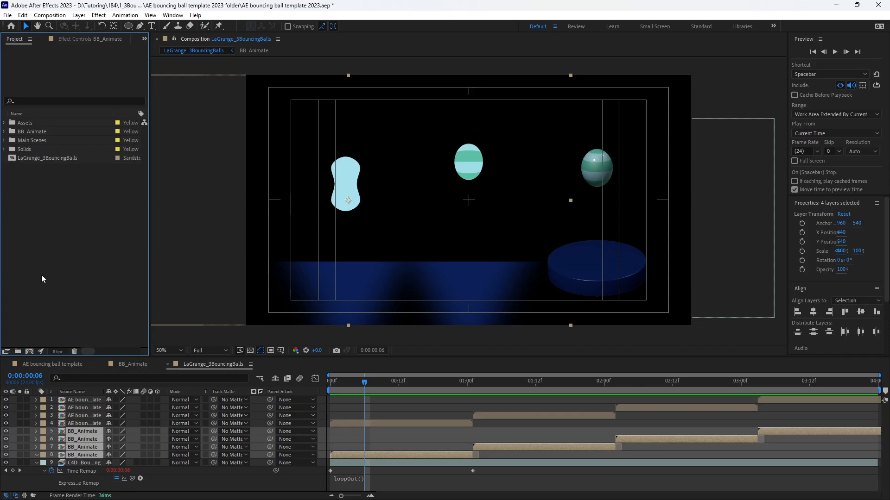
click(87, 402)
key(ctrl+a)
right_click(74, 462)
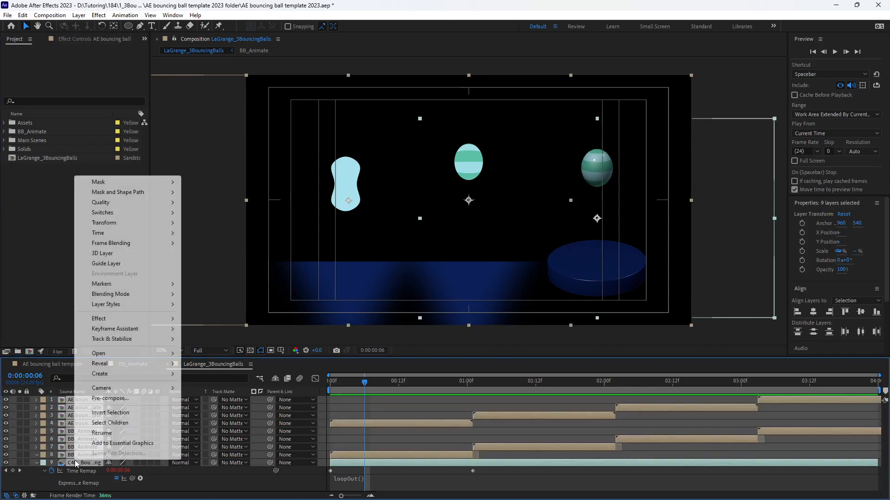
click(100, 400)
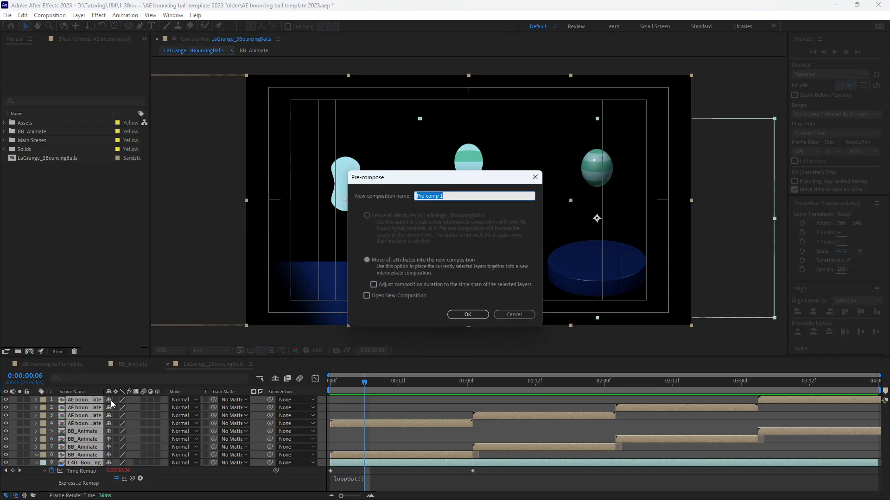
text(3BB)
key(Return)
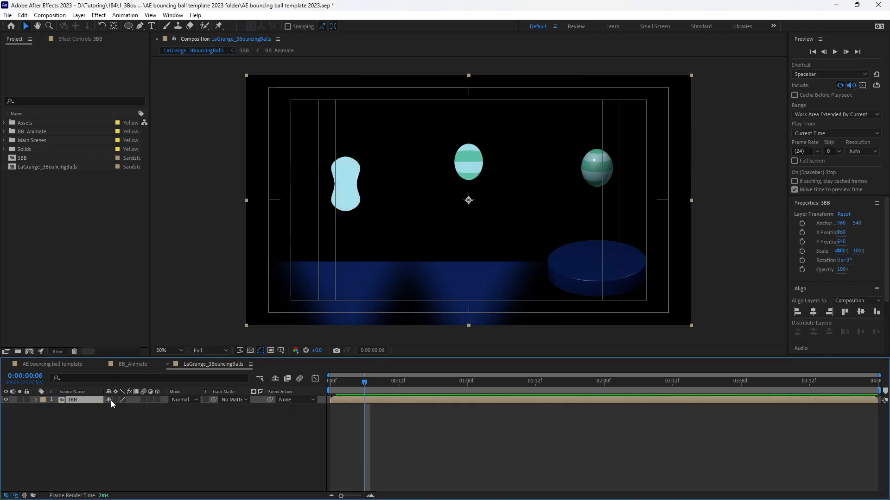
drag(18, 162, 26, 139)
click(30, 189)
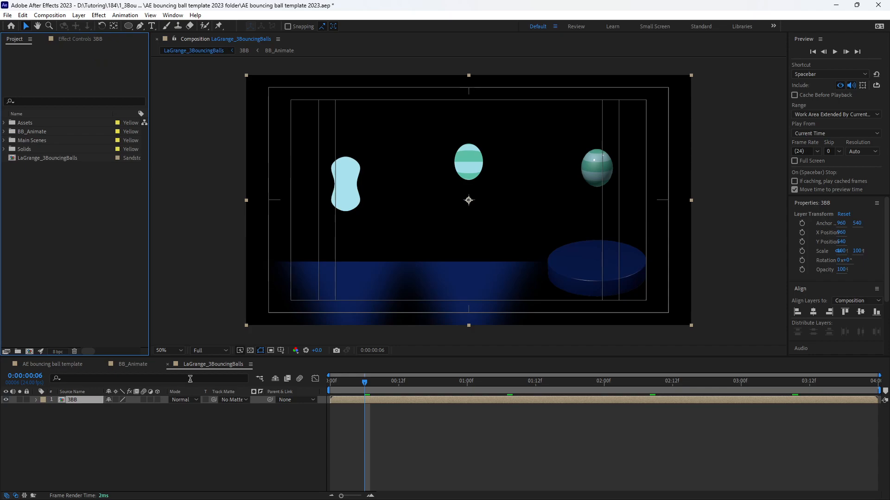
Set the duration of the LaGrange_3BouncingBalls composition to 8 seconds
right_click(205, 369)
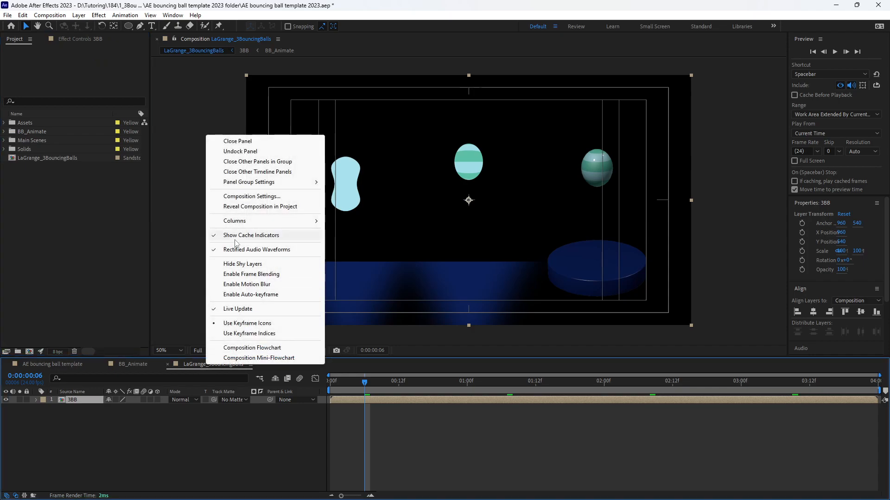
click(251, 196)
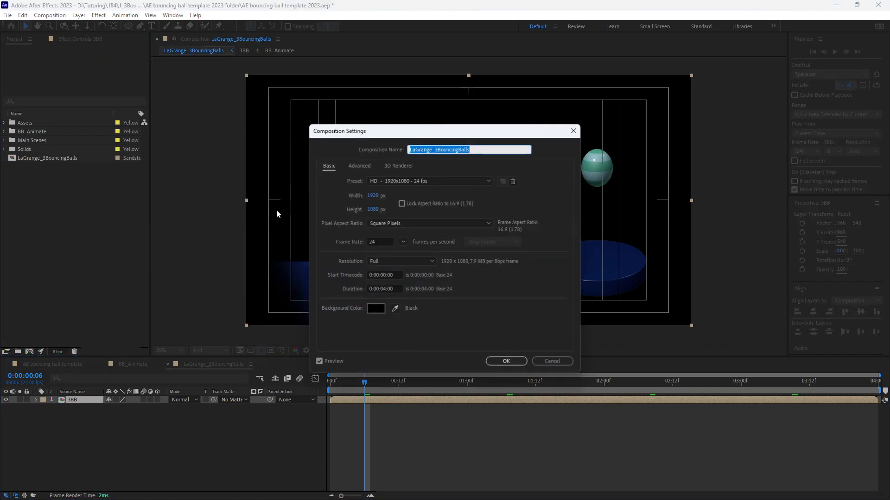
click(386, 290)
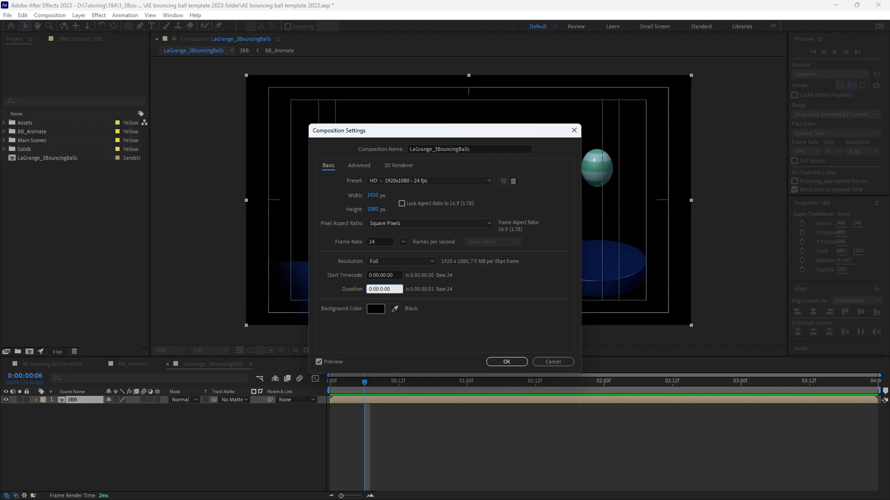
click(506, 361)
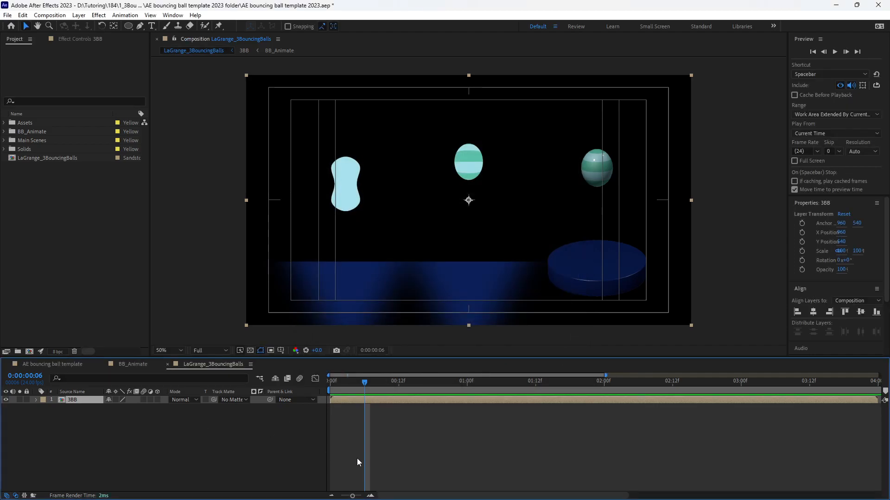
Shift the 3BB layer in time so that it starts at 0:00:04:00
key(minus)
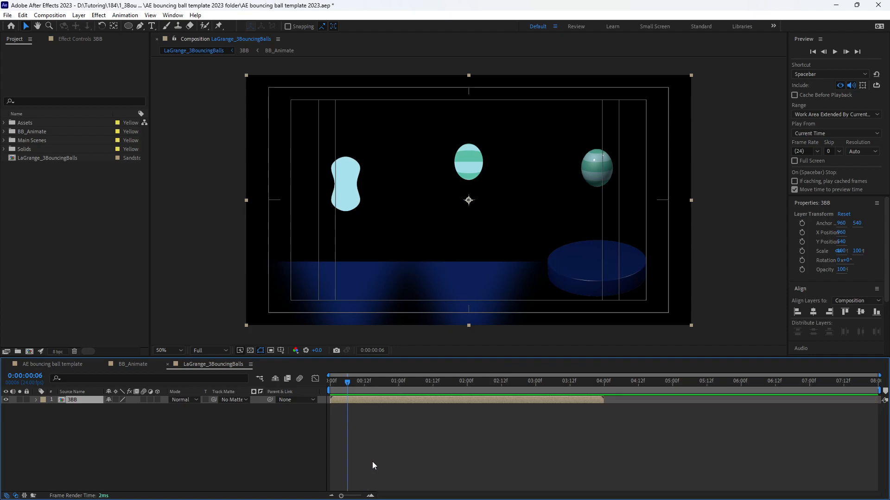
drag(390, 399, 459, 382)
drag(354, 421, 608, 406)
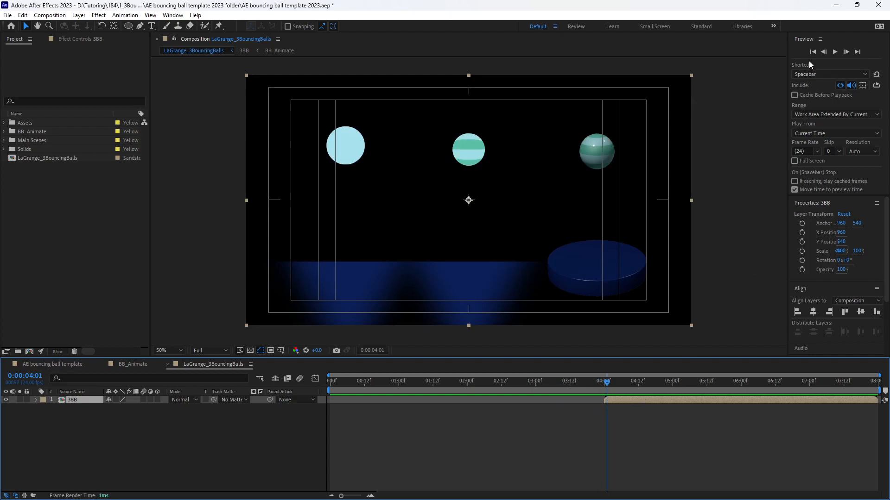
Collapse the Properties panel and close the Preview panel to make room for Effects & Presets
click(818, 202)
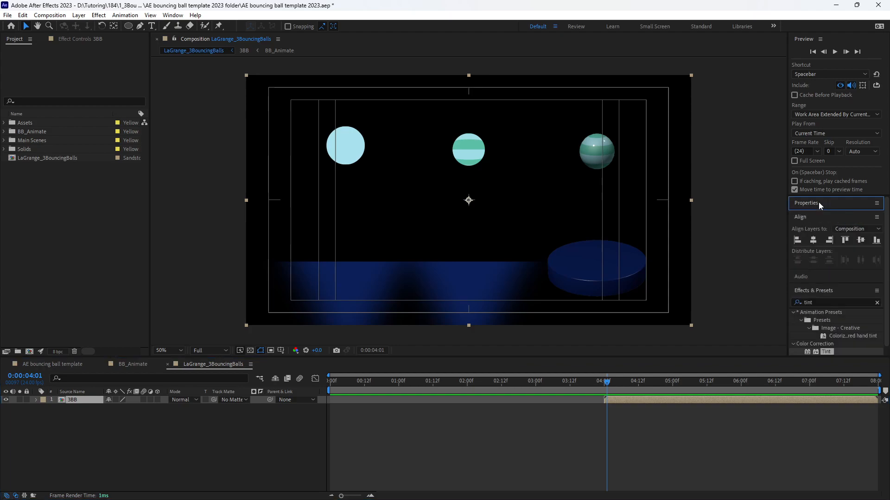
click(801, 39)
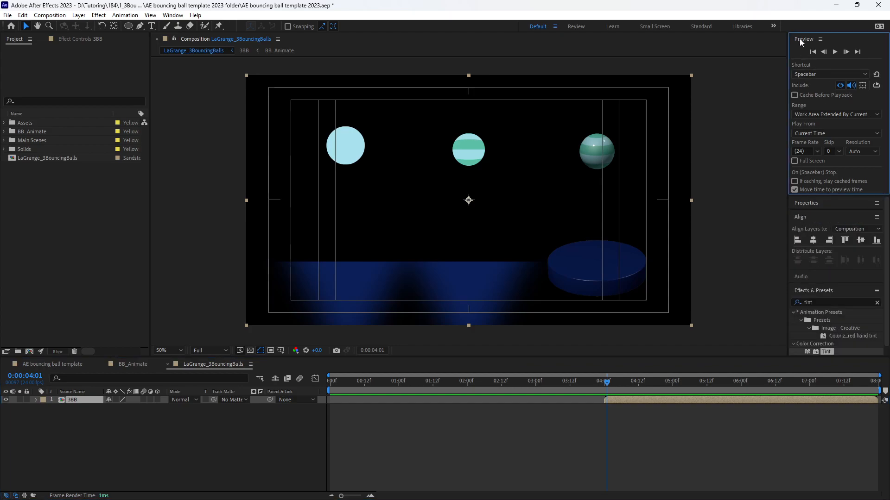
click(820, 39)
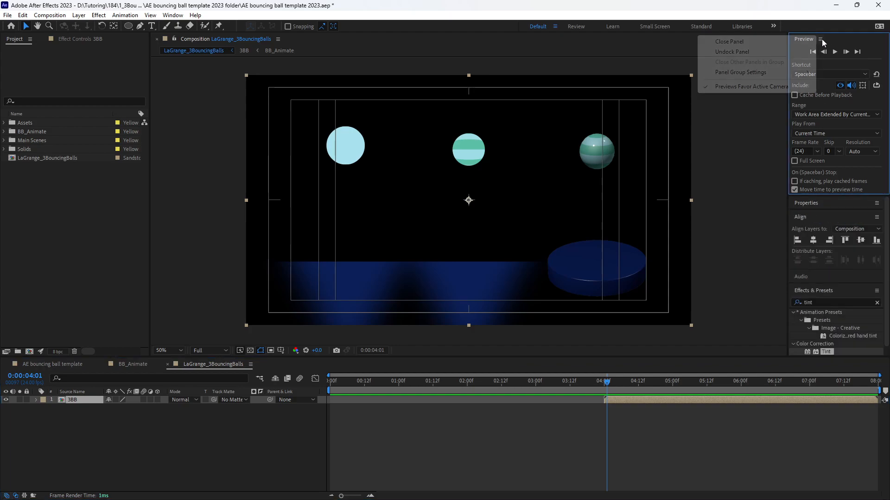
click(757, 42)
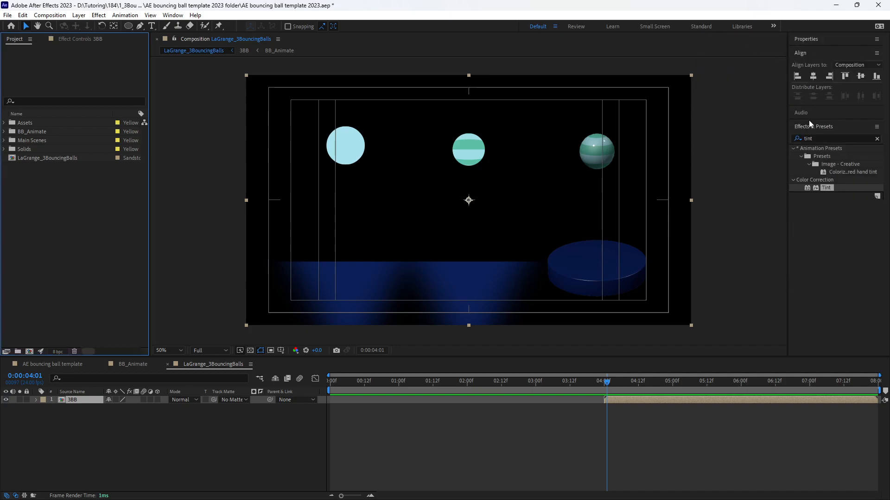
Find the Fade In+Out - frames preset by searching for "fade" and apply it to the 3BB layer
click(811, 139)
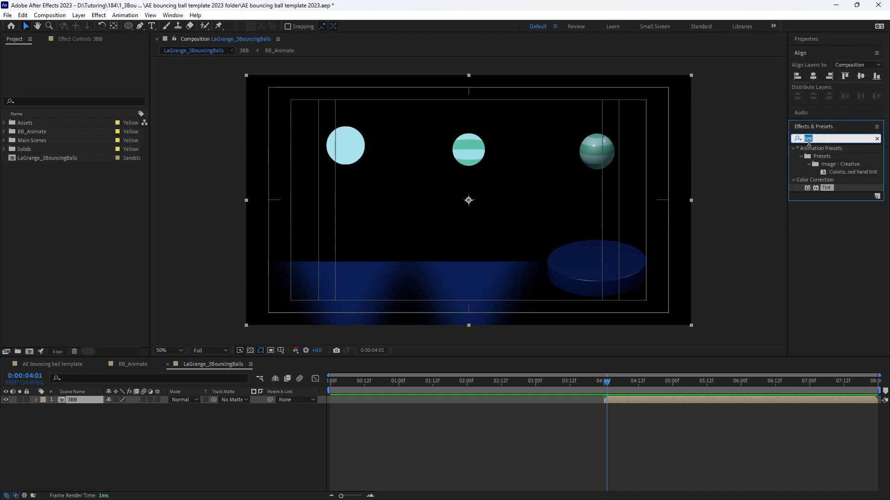
text(fade)
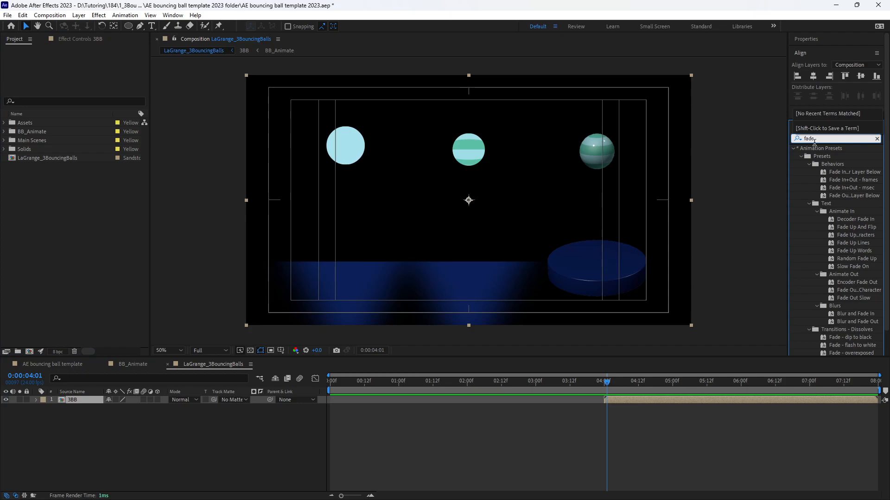
drag(832, 183, 669, 400)
Set the 3BB layer's fade-in and fade-out durations to 12 frames each and preview from 0:00:04:00
click(87, 67)
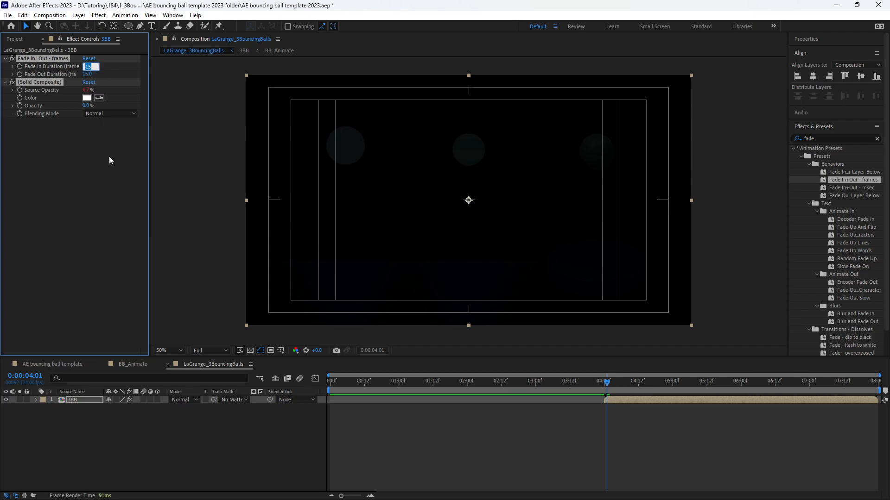
text(12)
key(Tab)
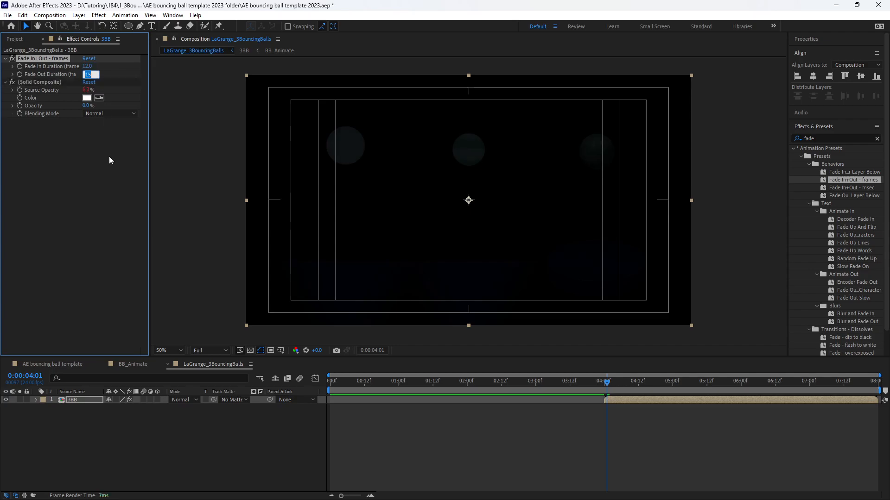
text(12)
key(Return)
click(604, 385)
key(space)
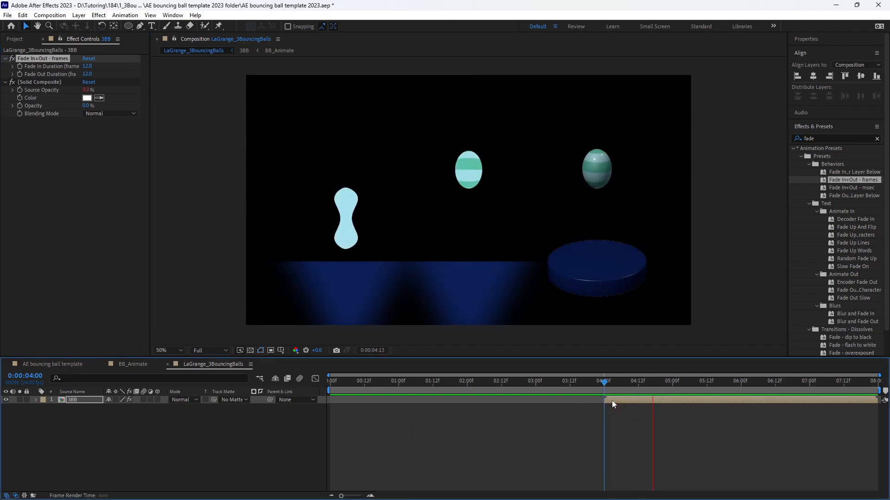
Disable the fade effects on 3BB and keyframe its Opacity from 100% at 0:00:04:00 to 0% at 0:00:04:12
key(space)
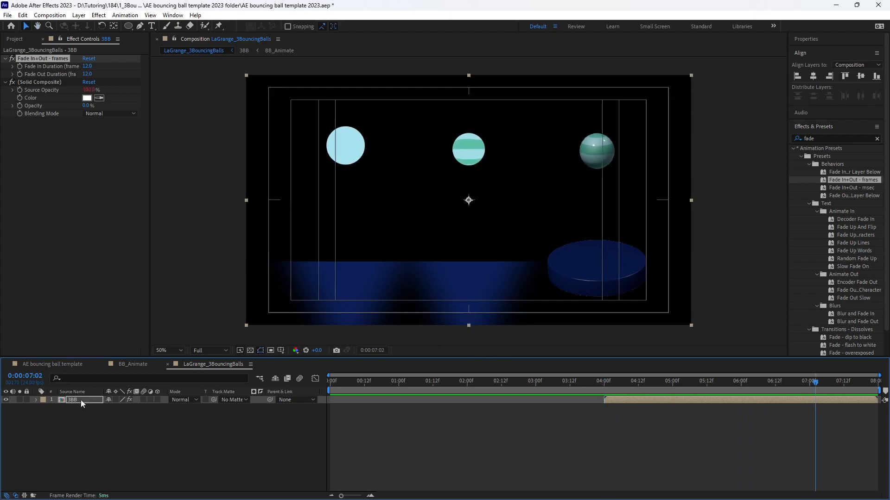
click(10, 60)
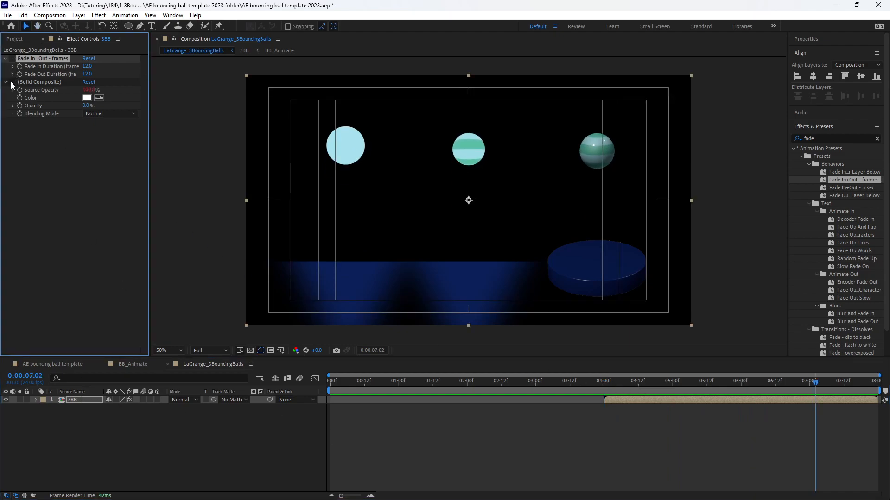
click(74, 398)
key(t)
mouse_move(625, 383)
mouse_down()
mouse_move(603, 383)
mouse_move(638, 385)
mouse_up()
click(60, 408)
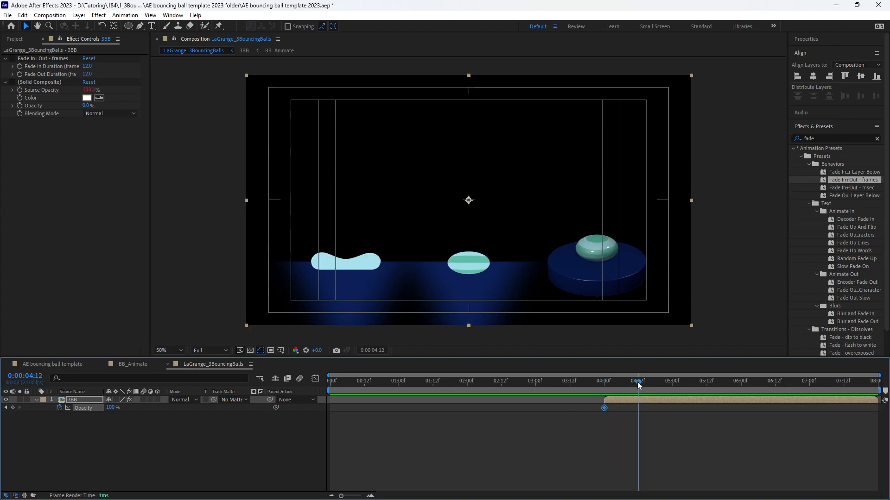
click(112, 408)
text(0)
key(Return)
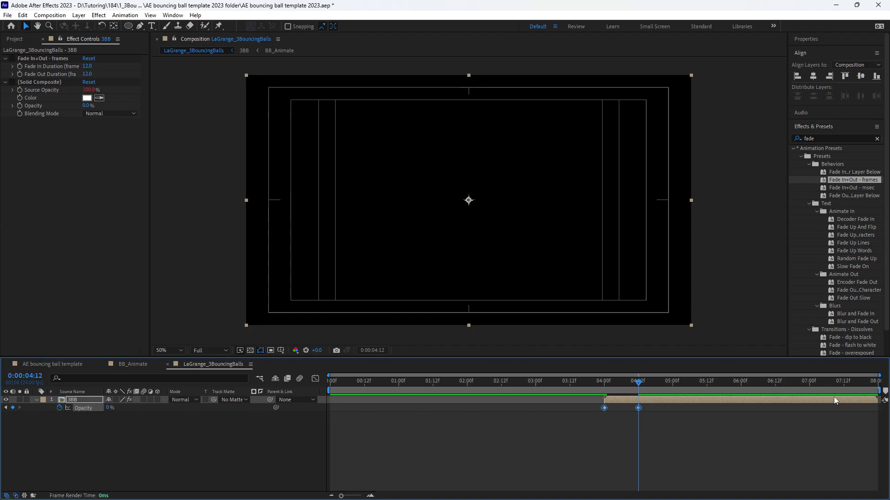
Paste the copied 3BB Opacity keyframes at 0:00:07:12 and time-reverse the pasted pair
click(845, 383)
key(ctrl+v)
right_click(844, 409)
mouse_move(816, 400)
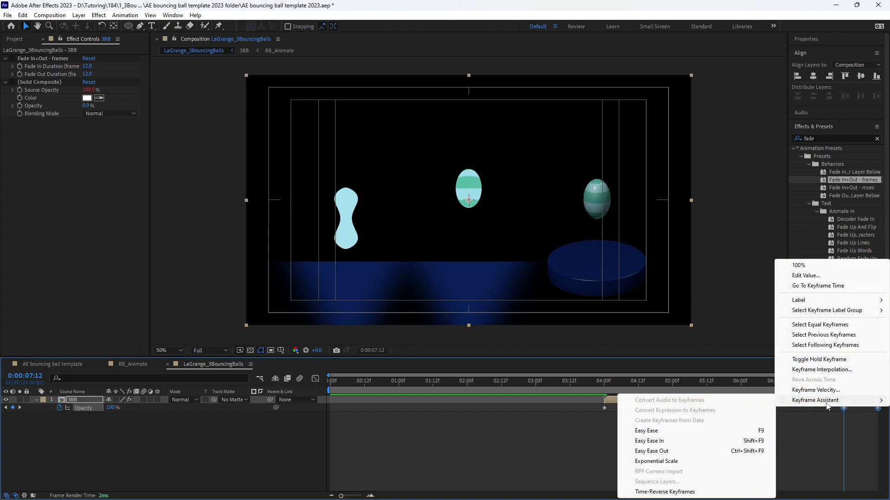
click(665, 492)
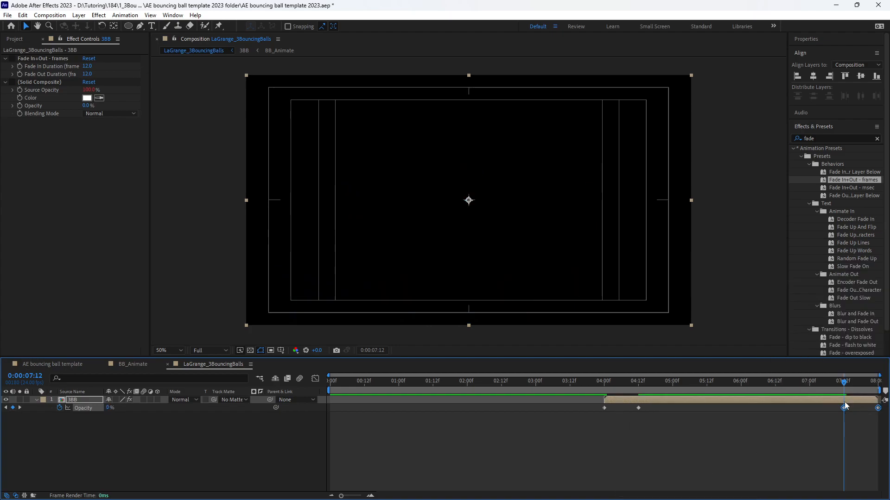
Time-reverse the 3BB Opacity keyframes at 0:00:07:12 again as well as the pair at 0:00:04:00, and check 0:00:02:00
drag(844, 384, 638, 384)
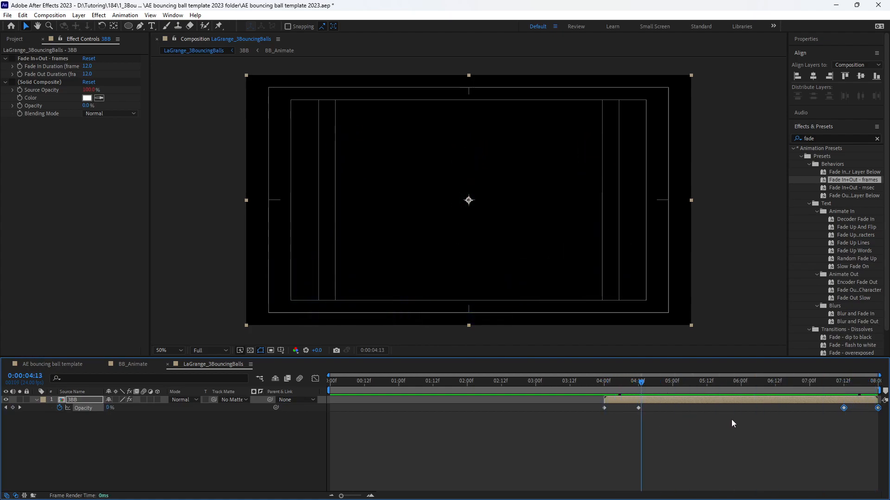
right_click(843, 408)
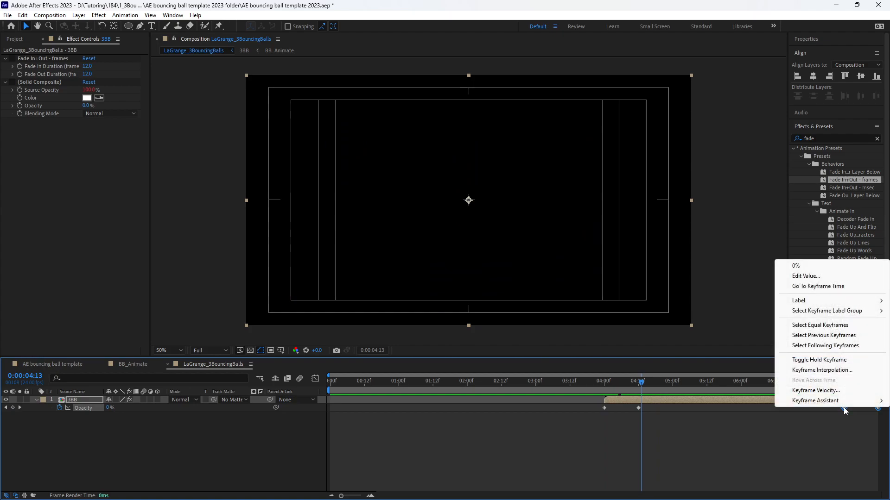
mouse_move(833, 401)
click(690, 491)
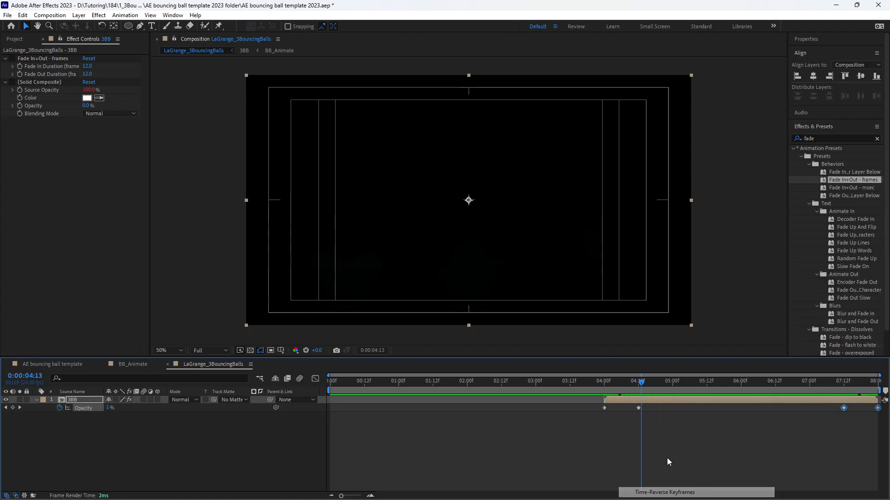
right_click(605, 407)
mouse_move(636, 401)
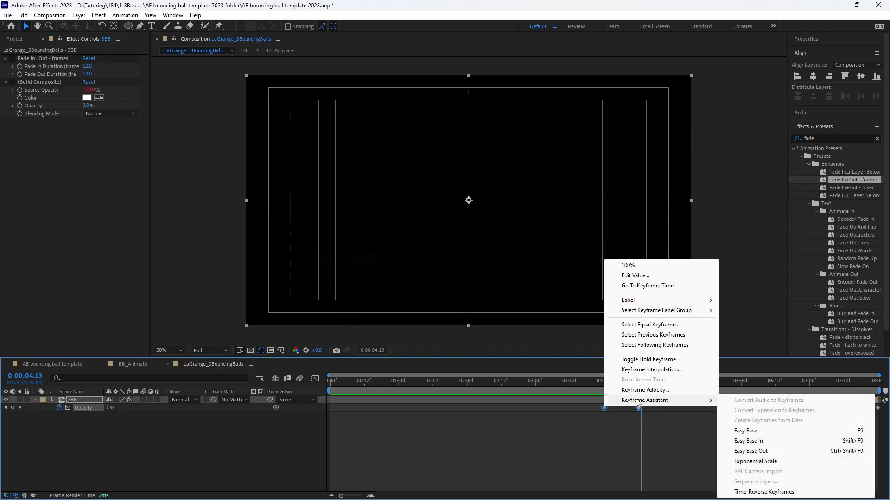
drag(631, 381, 467, 357)
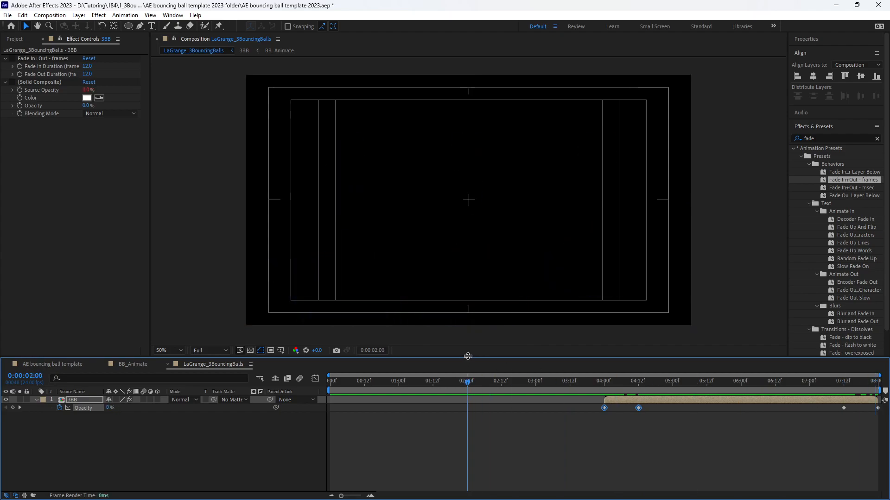
Delete all Opacity keyframes on 3BB, re-enable its fade effects and return to 0:00:00:00
drag(589, 410, 883, 425)
key(Delete)
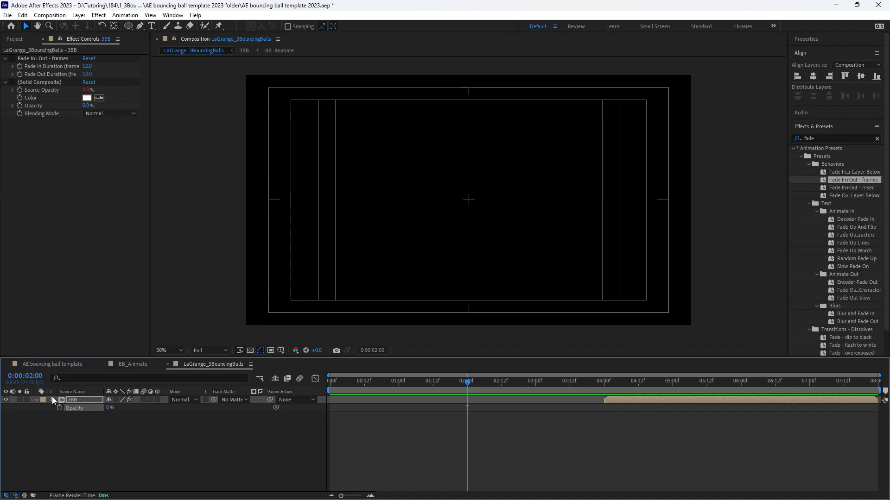
click(38, 399)
drag(588, 382, 1, 389)
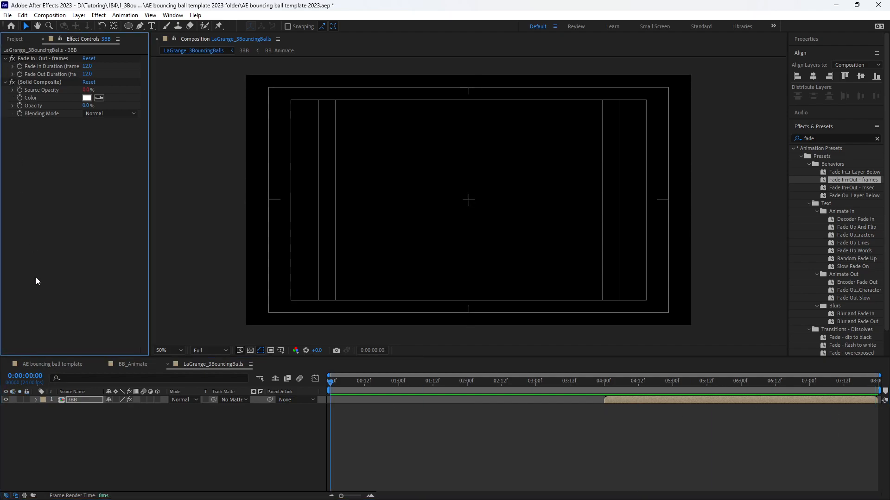
Restore the 3BB layer's Opacity to 100% and collapse the layer
click(65, 400)
key(t)
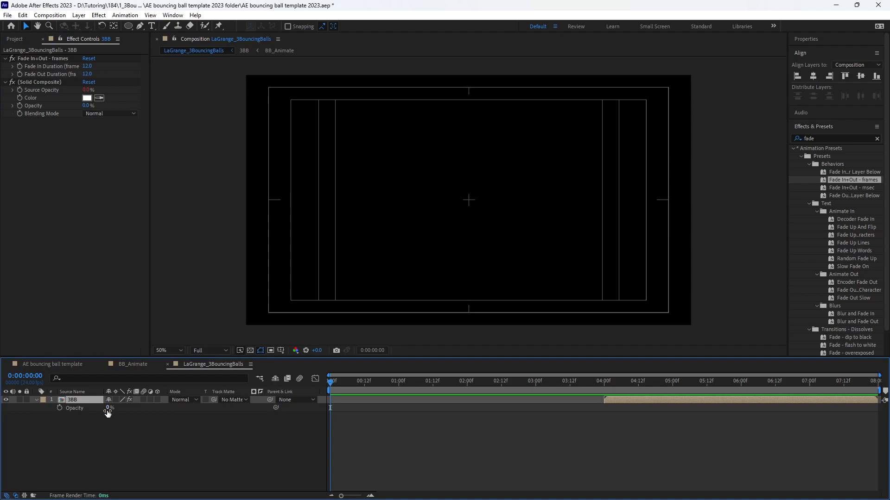
click(212, 447)
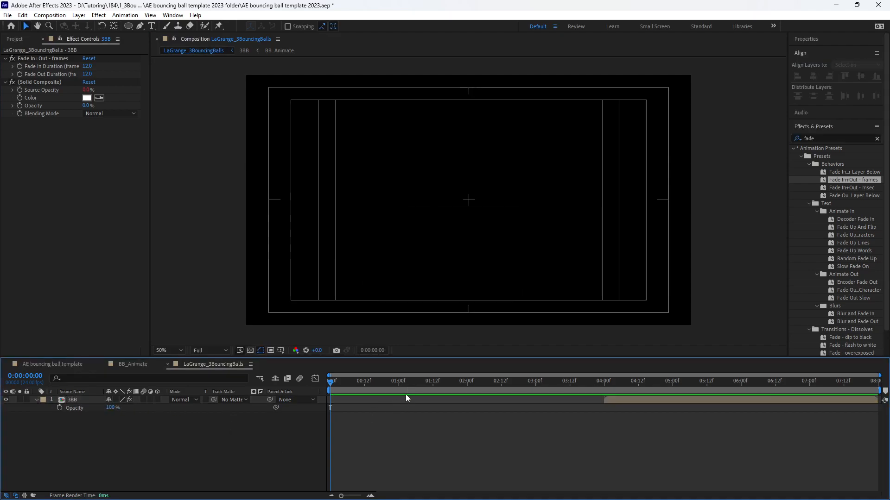
click(39, 400)
Create a 1920 x 1080 px solid in pale cyan D6ECEF and place it below the 3BB layer
key(ctrl+y)
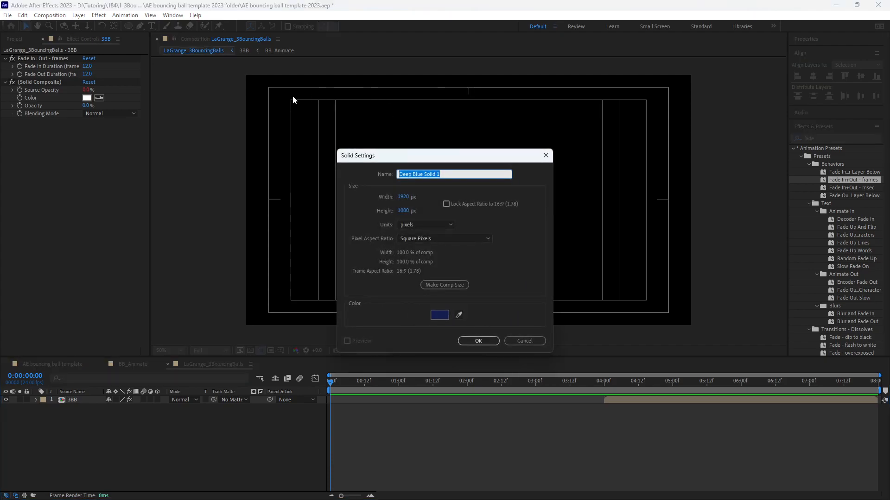
click(434, 315)
click(579, 260)
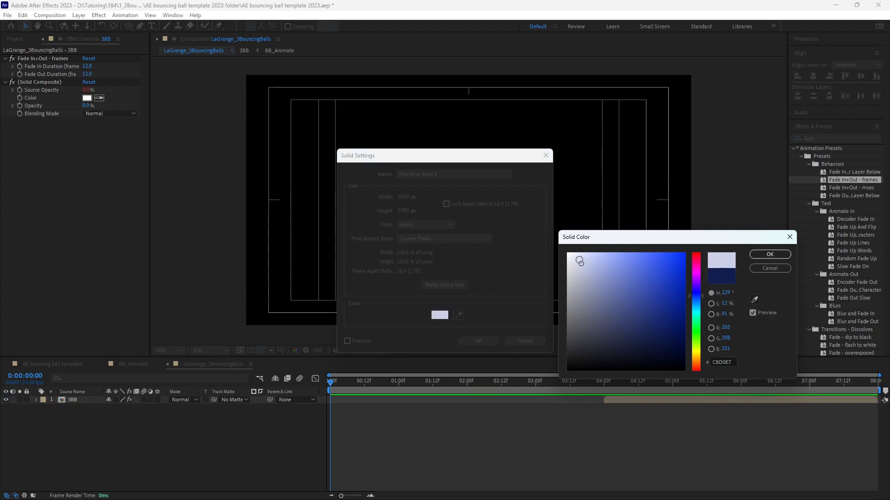
click(696, 313)
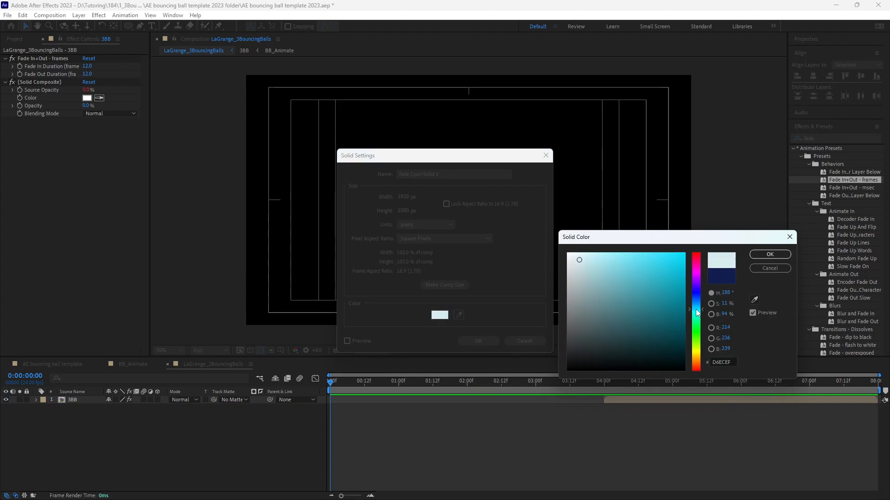
click(773, 256)
click(478, 342)
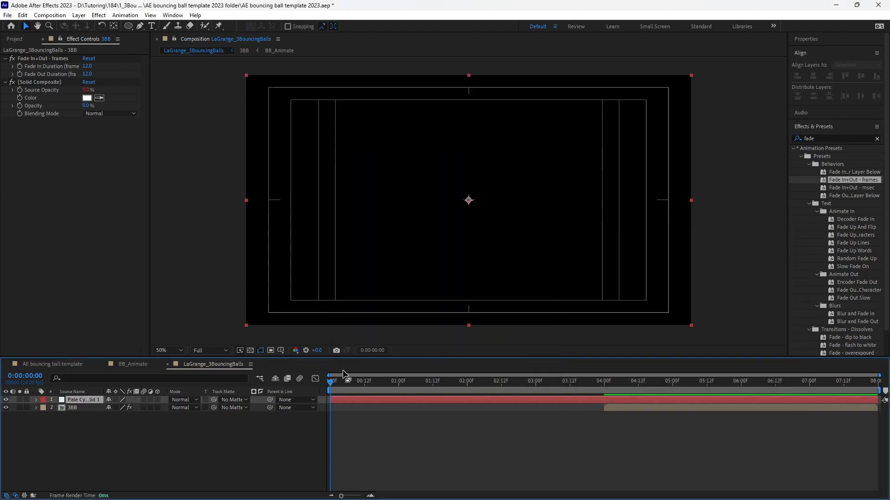
drag(71, 402, 257, 408)
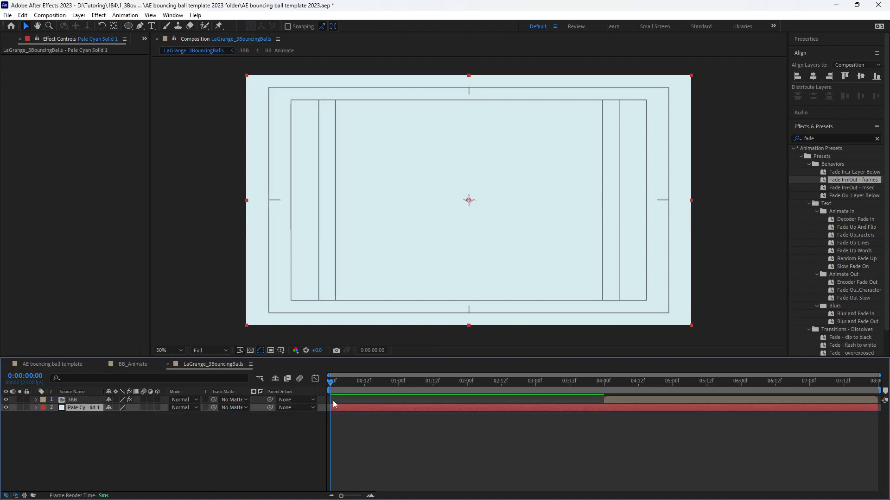
Preview the background behind the balls at 0:00:04:22 and change the solid's colour to 308996
drag(603, 380, 665, 375)
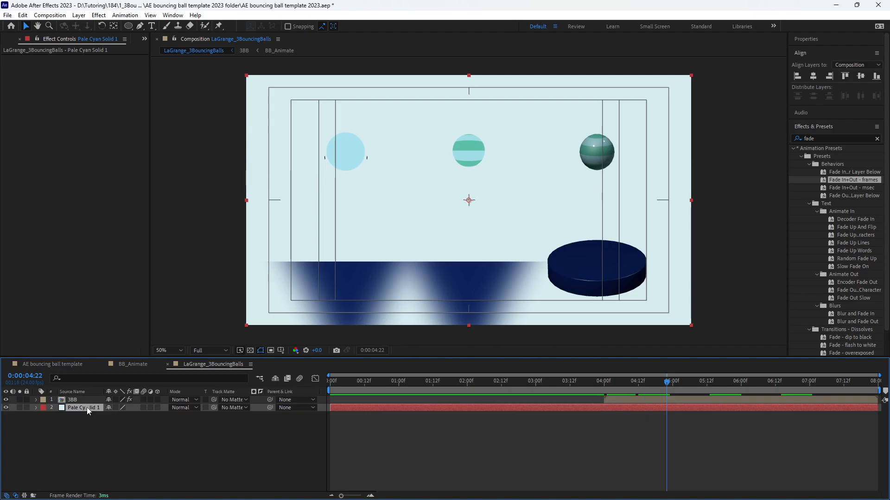
click(77, 15)
click(104, 37)
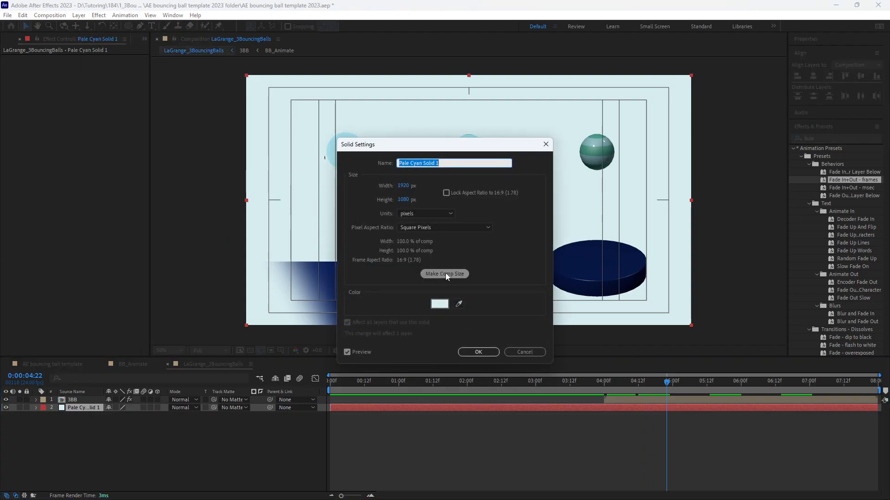
click(439, 303)
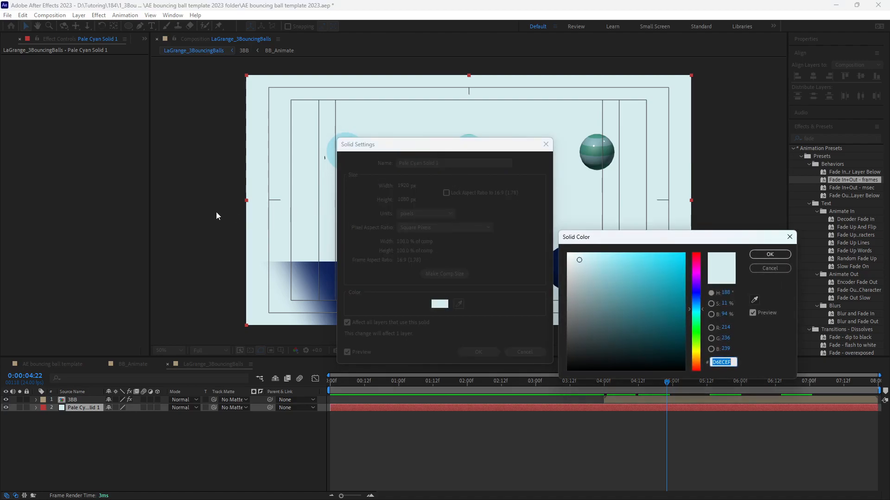
mouse_move(678, 296)
mouse_down()
mouse_move(629, 293)
mouse_move(631, 308)
mouse_move(647, 301)
mouse_up()
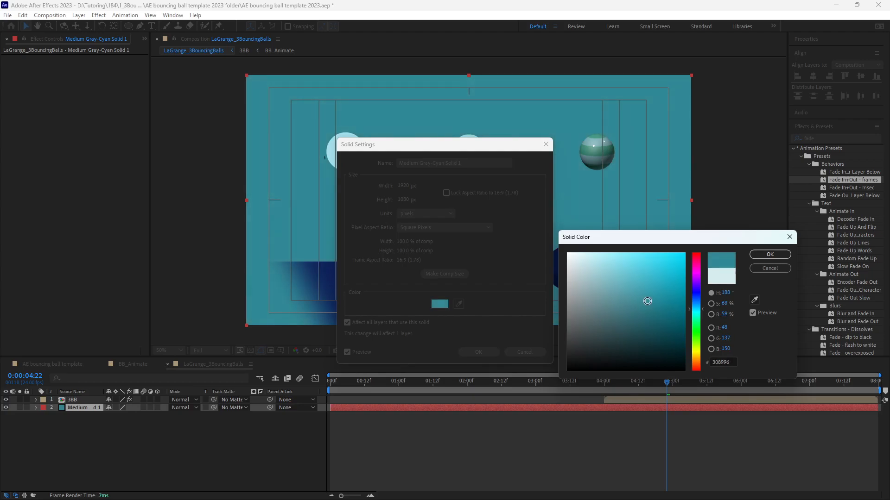
click(756, 255)
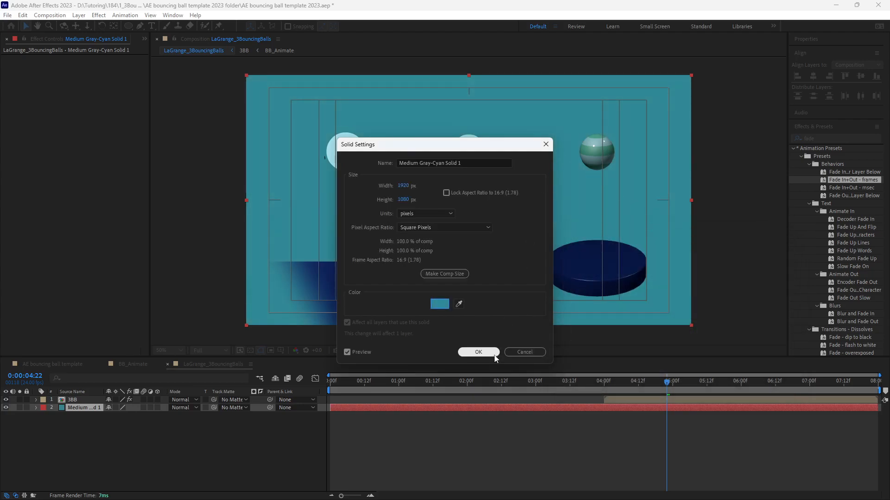
click(490, 353)
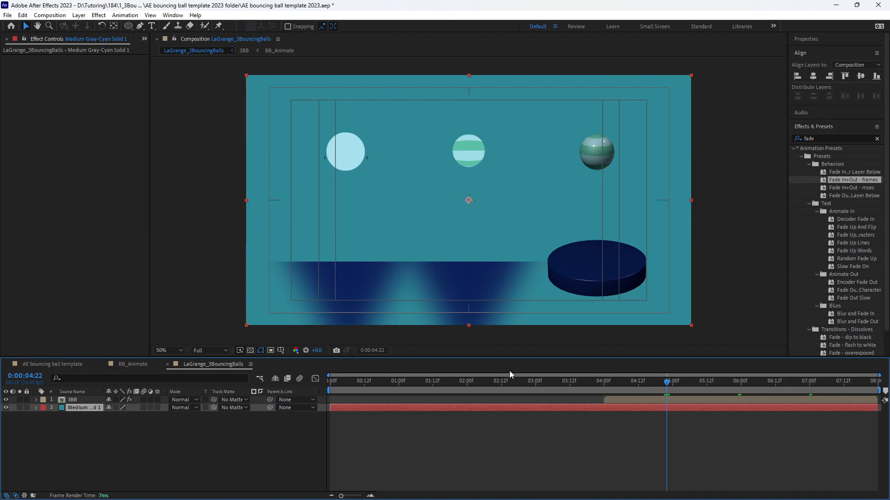
Clear the search in Effects & Presets
click(818, 138)
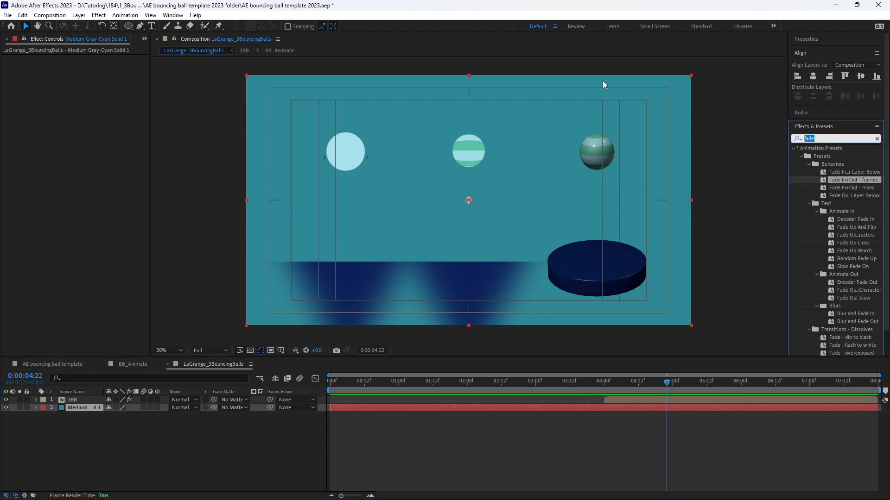
key(BackSpace)
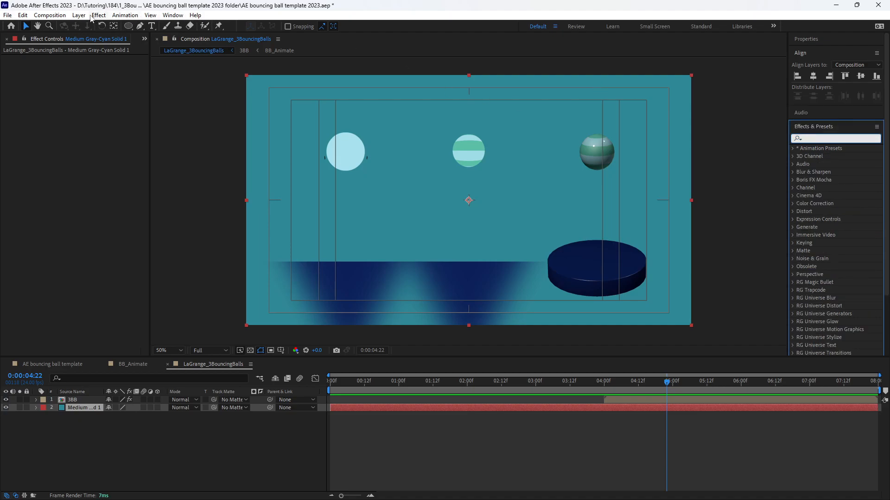
click(51, 17)
click(51, 34)
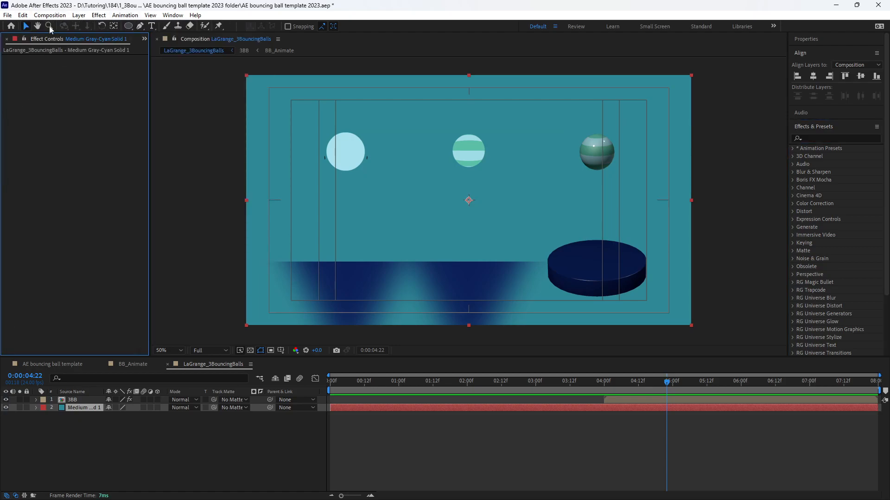
Add a text layer reading "Three" at 0:00:00:00 in the upper-left area of the composition, below the 3BB layer
key(ctrl+t)
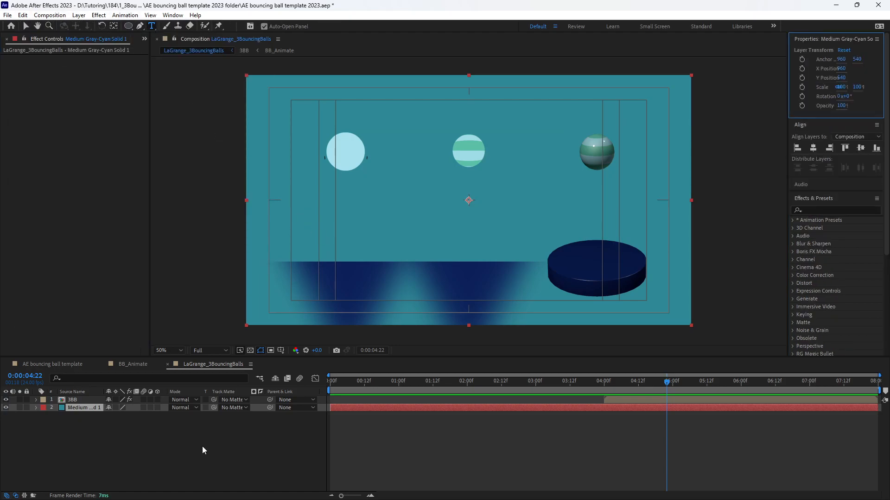
drag(387, 374, 332, 378)
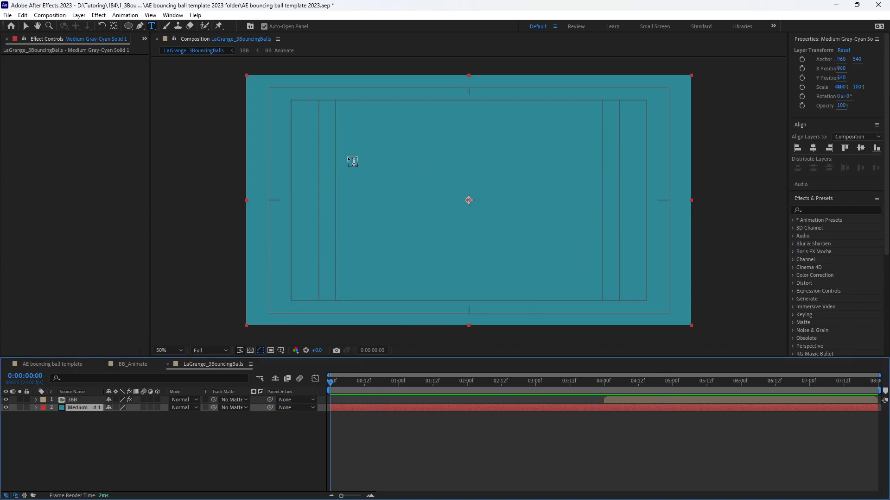
click(346, 157)
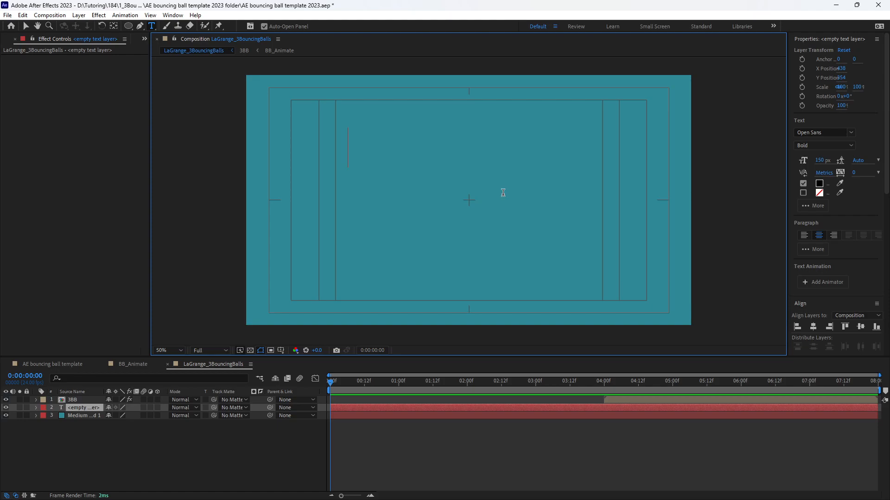
text(Th)
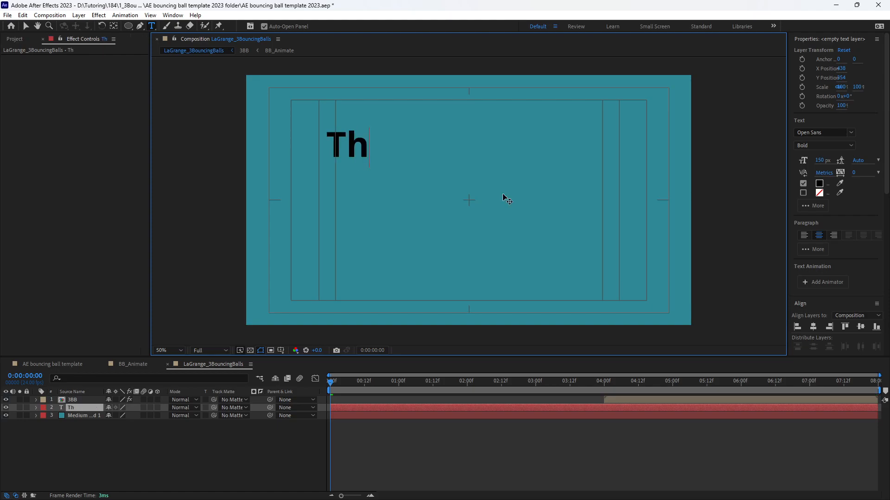
text(ree Bo)
key(BackSpace)
key(BackSpace)
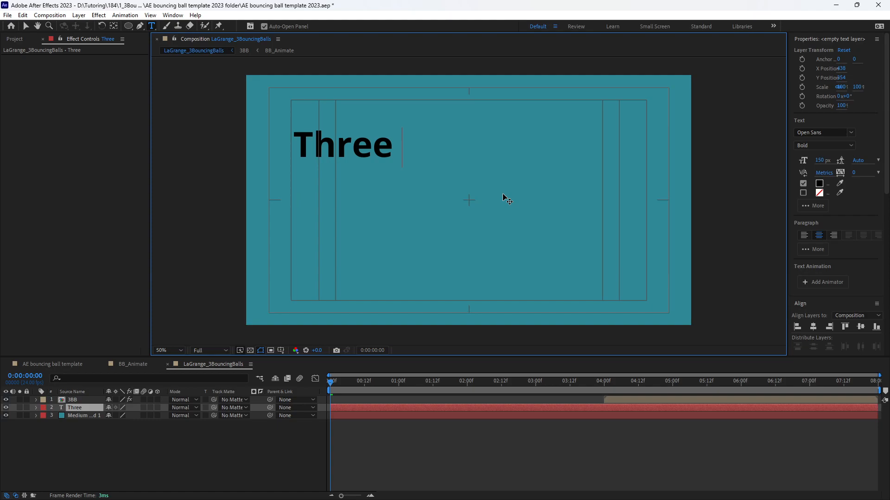
click(25, 26)
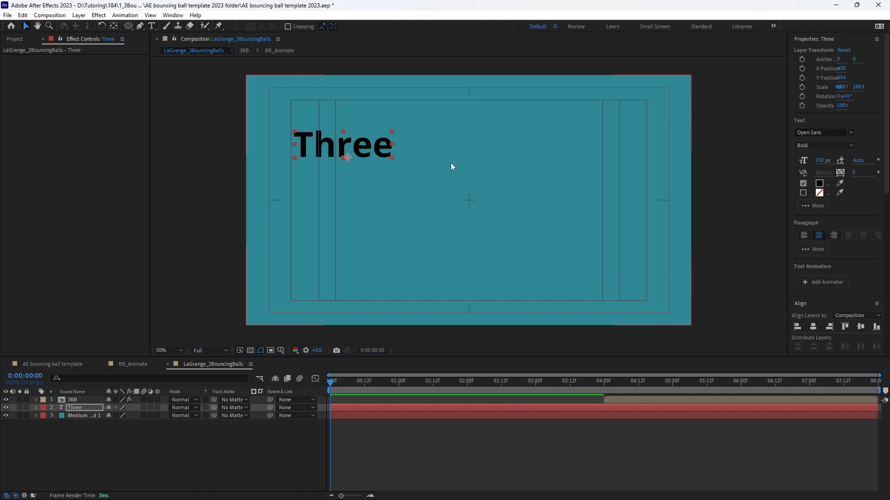
Duplicate the "Three" text layer twice and place the copies near the centre and the lower right of the composition, forming a descending diagonal
drag(375, 155, 482, 201)
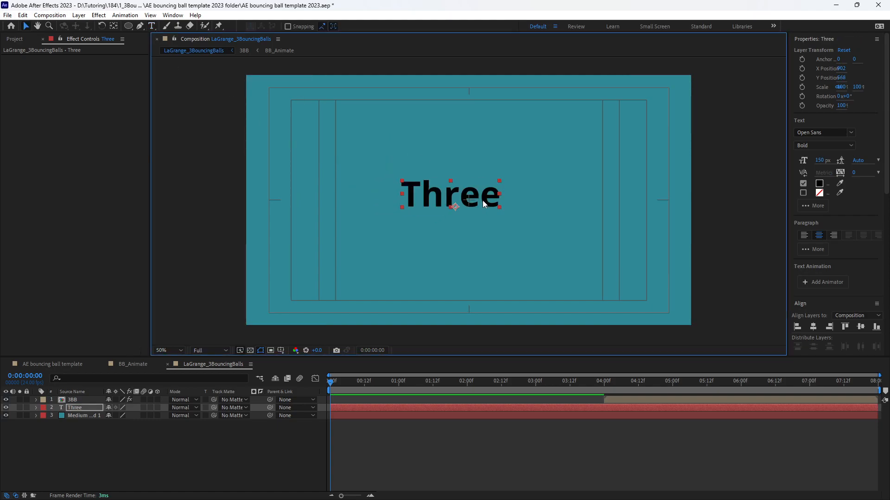
key(ctrl+z)
key(ctrl+d)
key(ctrl+d)
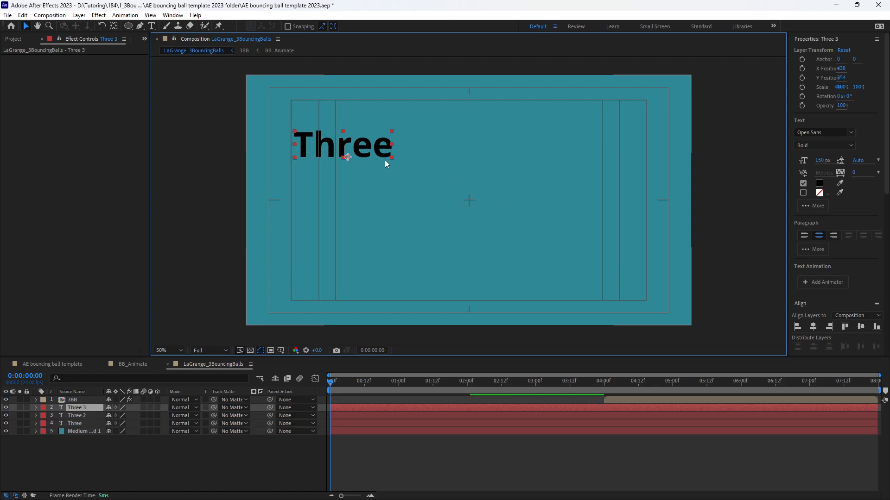
drag(380, 155, 586, 256)
drag(459, 212, 445, 203)
drag(554, 263, 540, 258)
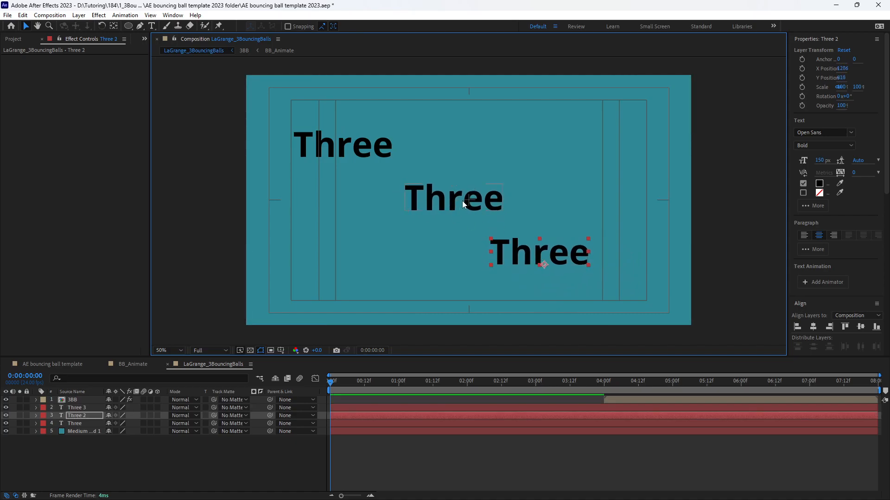
Change the text of the middle copy to "Bouncing"
double_click(462, 201)
text(Bouncing)
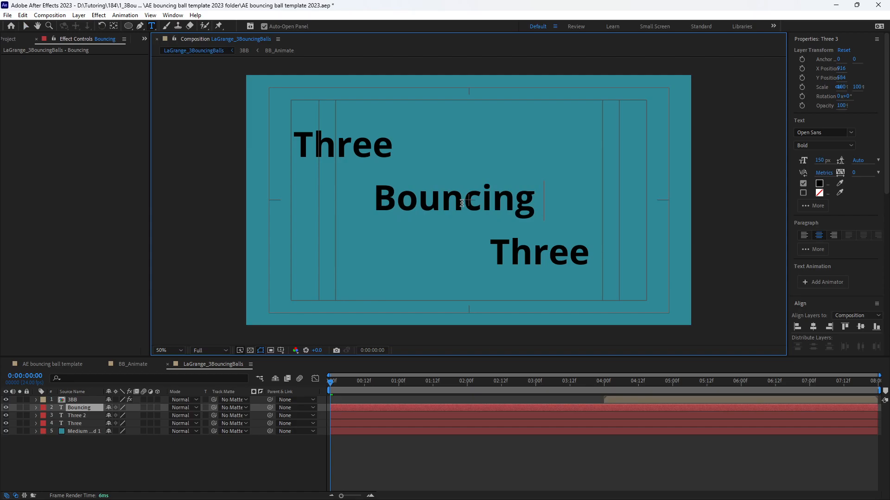
key(BackSpace)
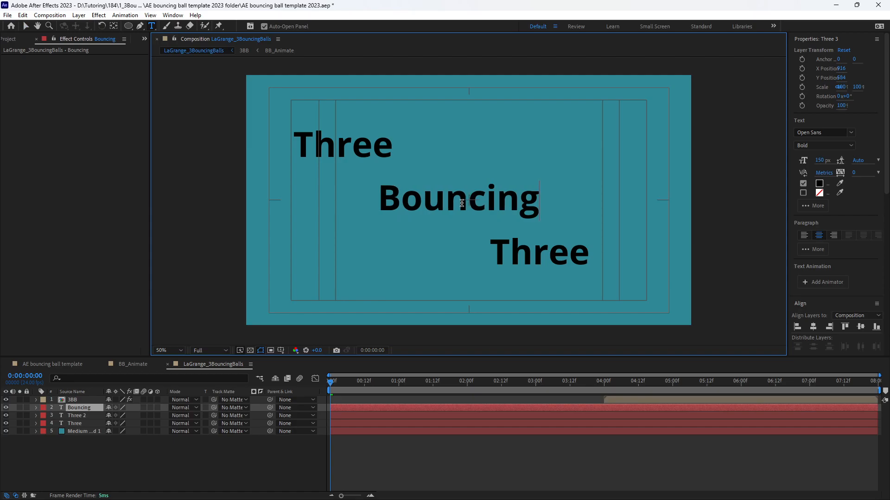
click(237, 452)
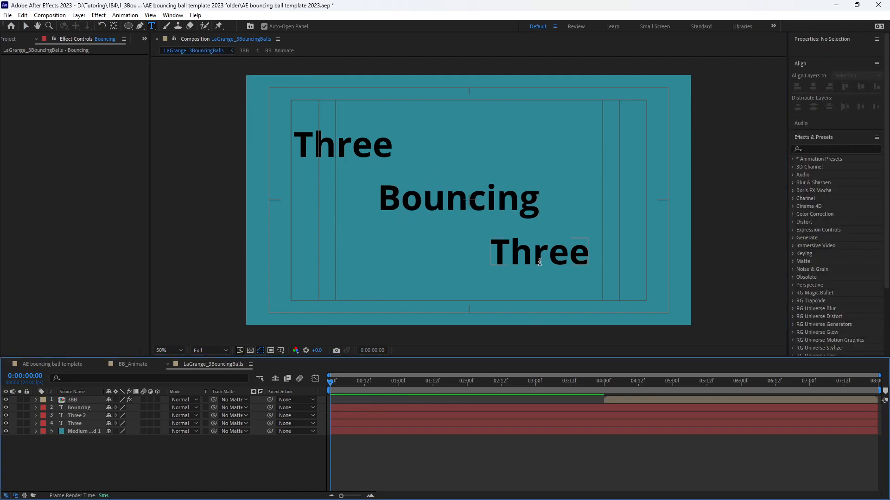
Change the text of the lowest copy to "Balls"
click(23, 15)
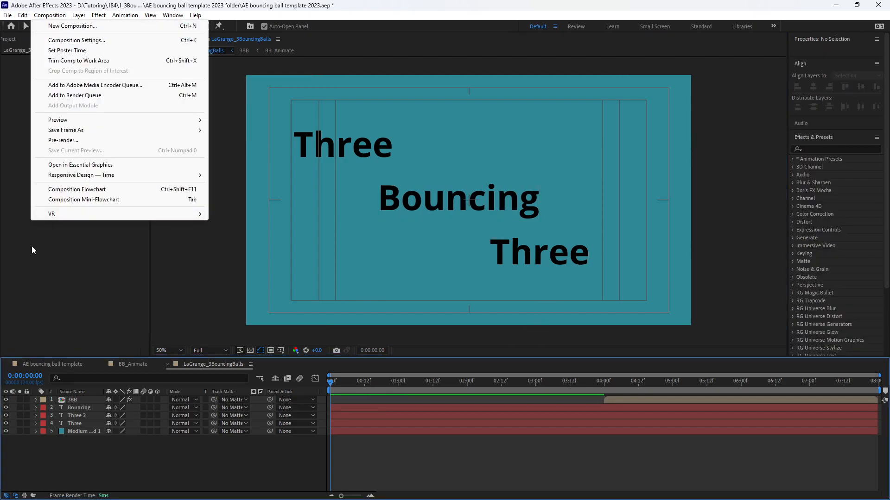
click(37, 237)
drag(507, 255, 593, 265)
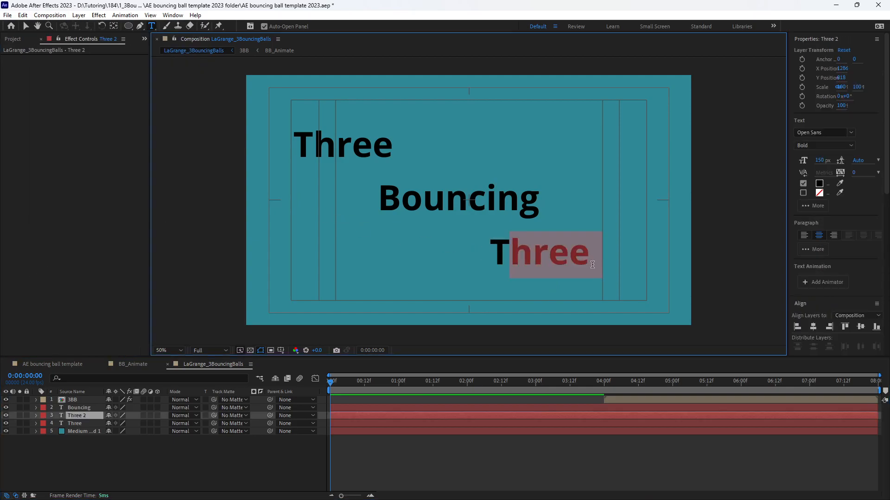
key(BackSpace)
key(BackSpace)
text(Balls)
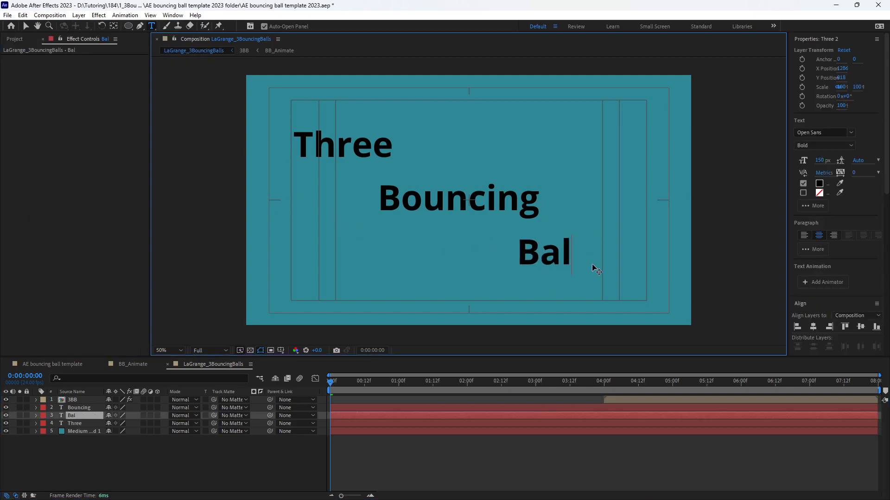
click(257, 463)
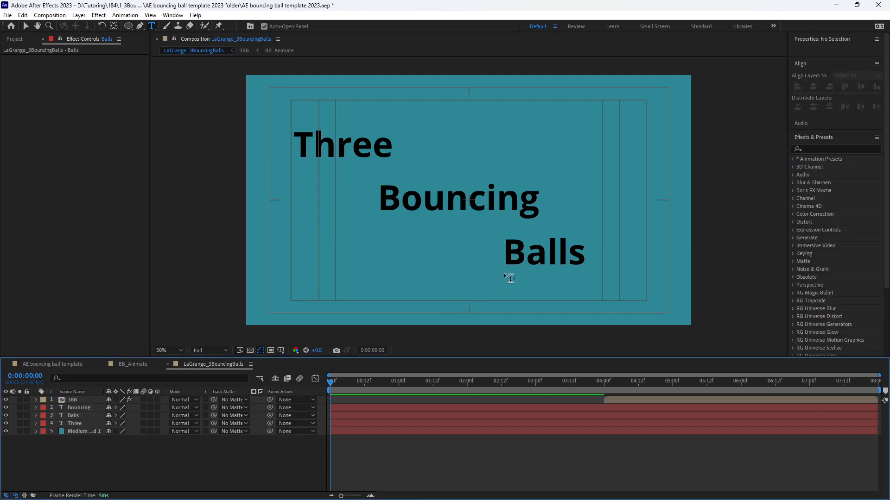
Move the word "Balls" further right and slightly down, keeping it inside the title-safe area
click(26, 26)
drag(538, 253, 573, 260)
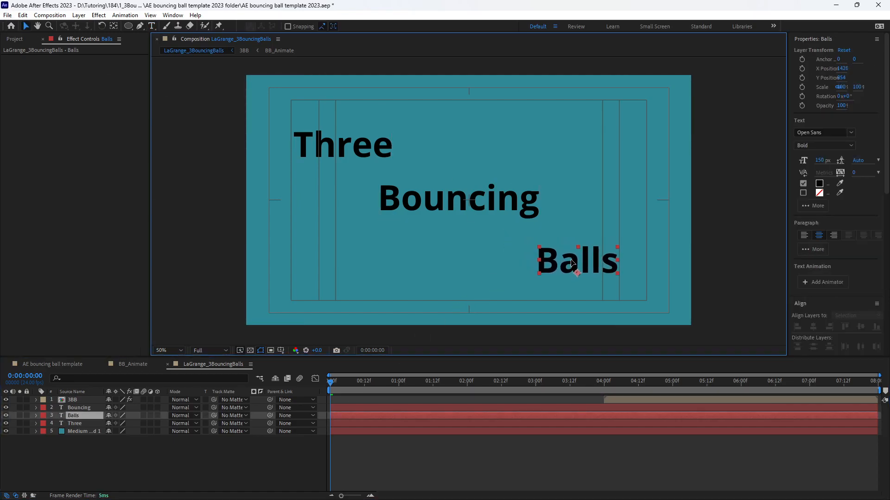
click(239, 457)
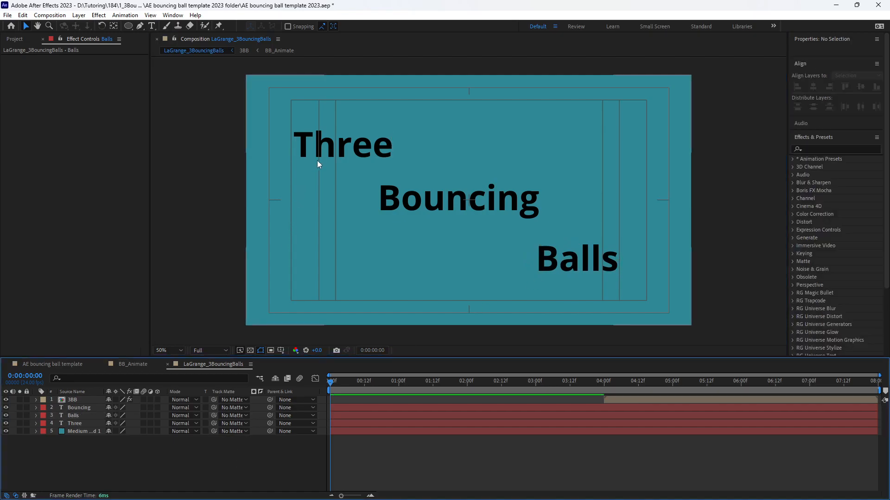
Lock the background solid, move the 3BB layer below the three text layers and lock it too
drag(293, 143, 558, 286)
key(ctrl+z)
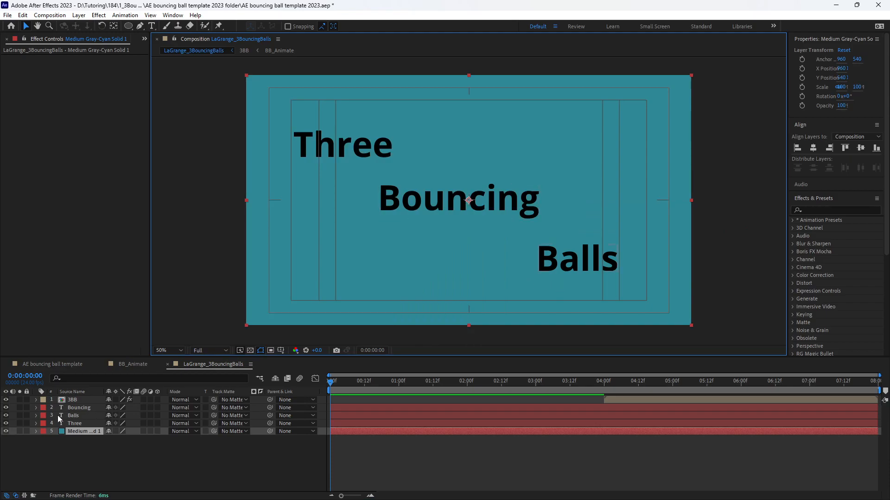
click(26, 430)
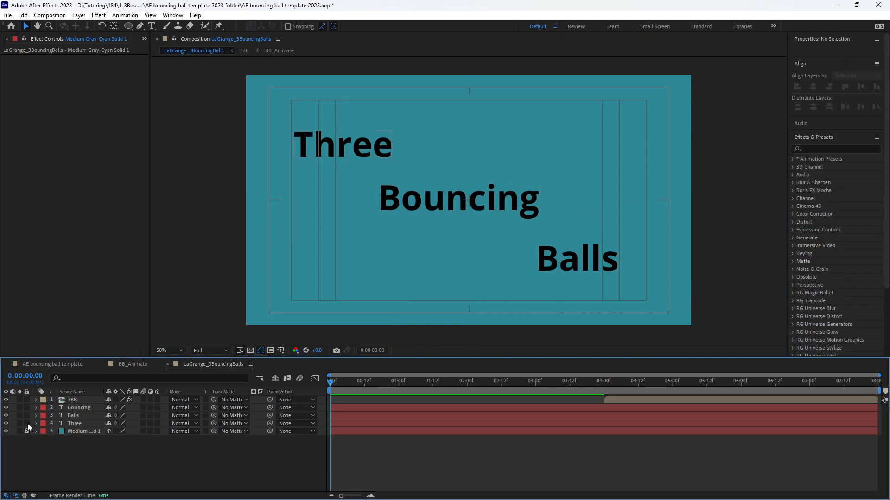
drag(60, 402, 44, 418)
click(27, 423)
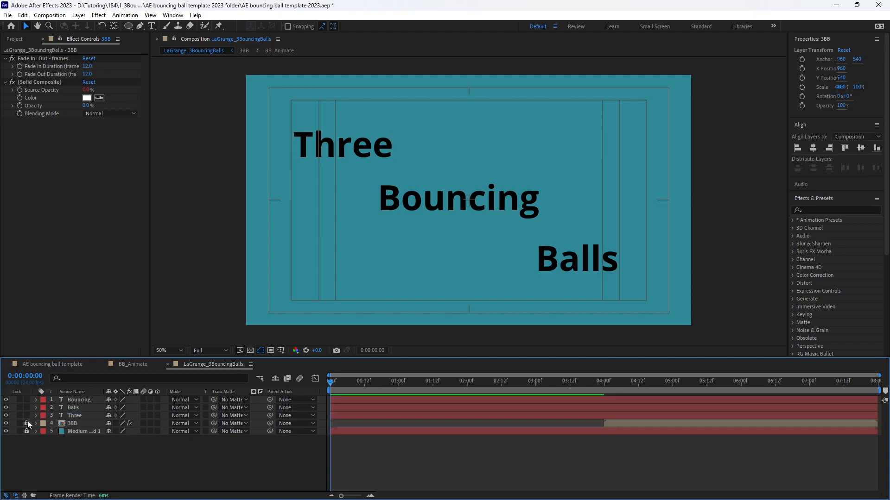
drag(541, 380, 307, 366)
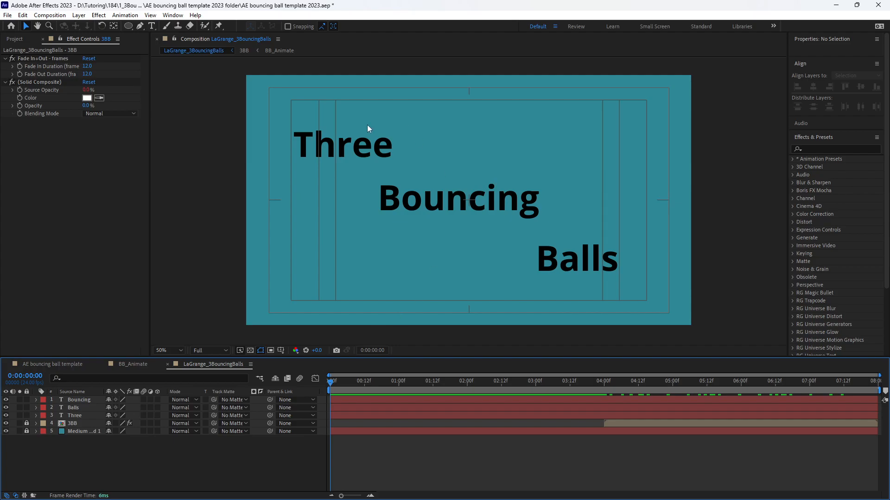
Select the three title words together and set their font to Rubik
drag(296, 107, 647, 300)
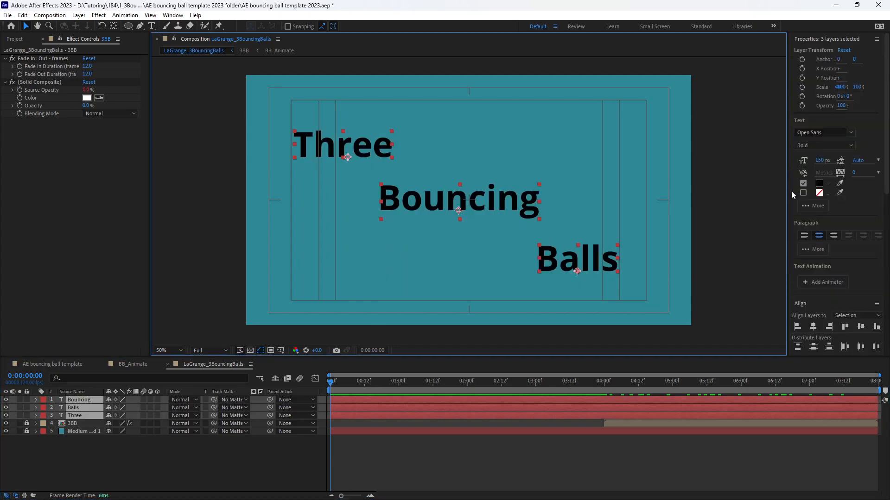
click(843, 135)
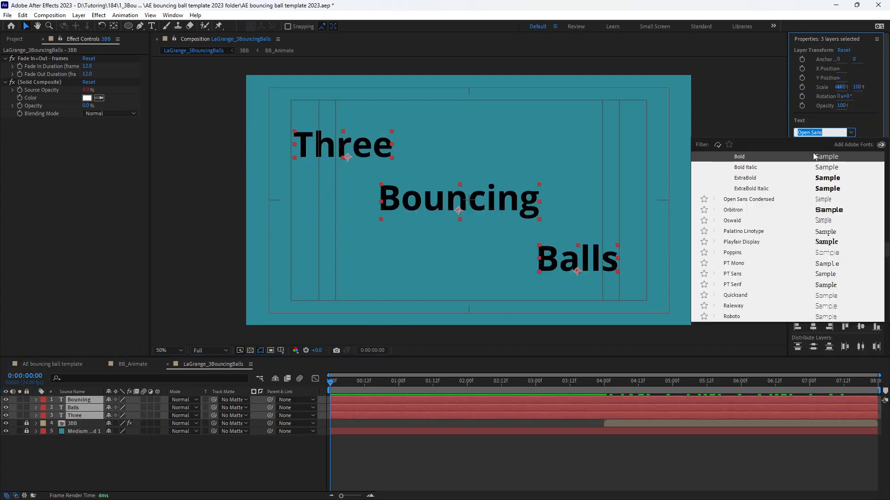
scroll(759, 245, down, 4)
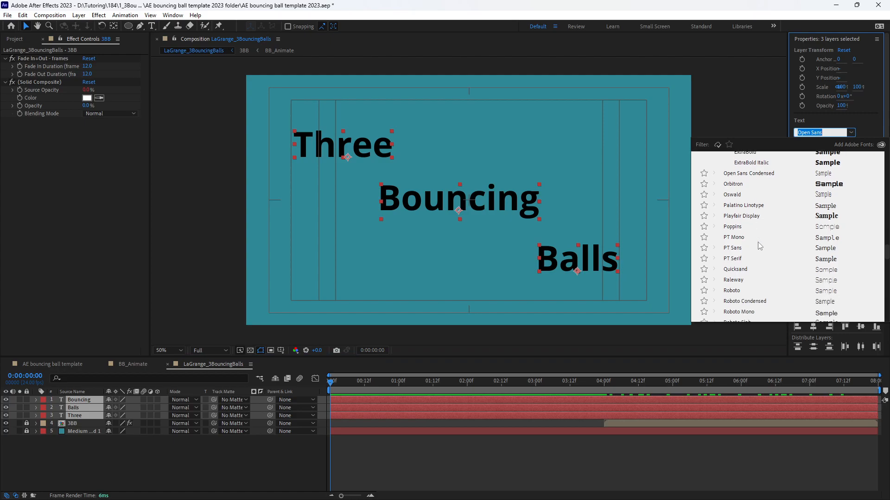
scroll(758, 246, down, 4)
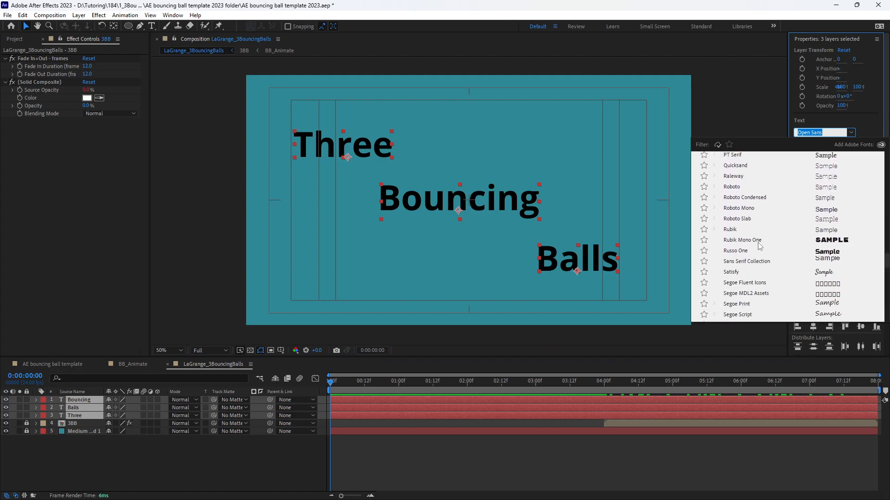
scroll(759, 246, down, 4)
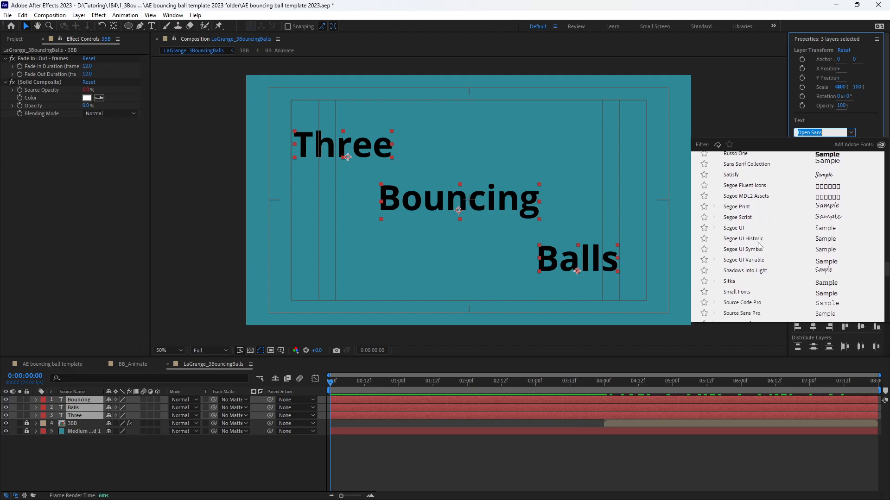
scroll(760, 246, down, 4)
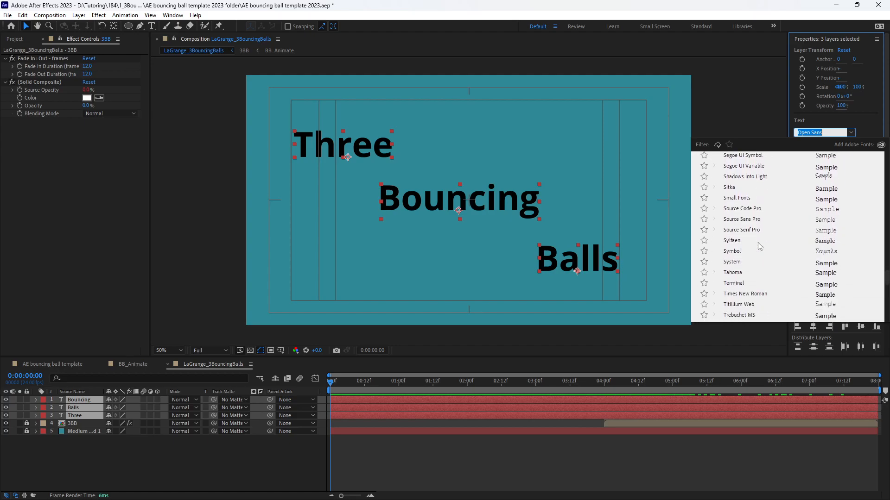
scroll(760, 246, down, 4)
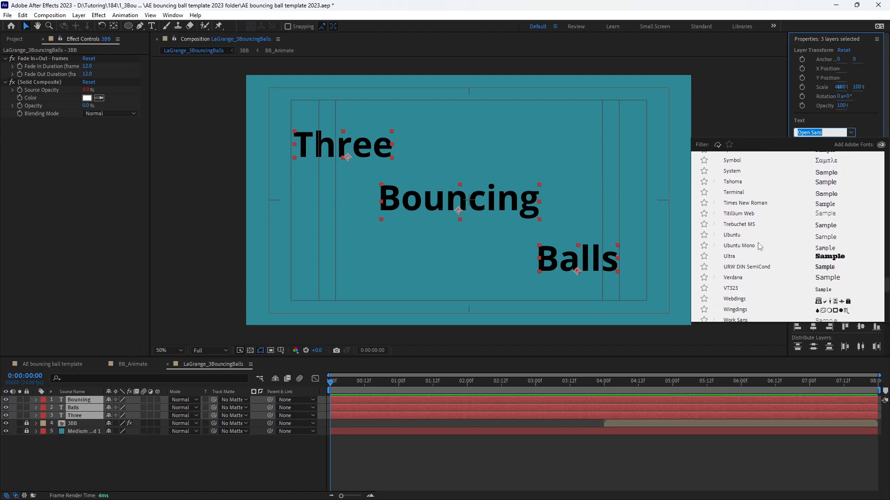
scroll(759, 245, down, 2)
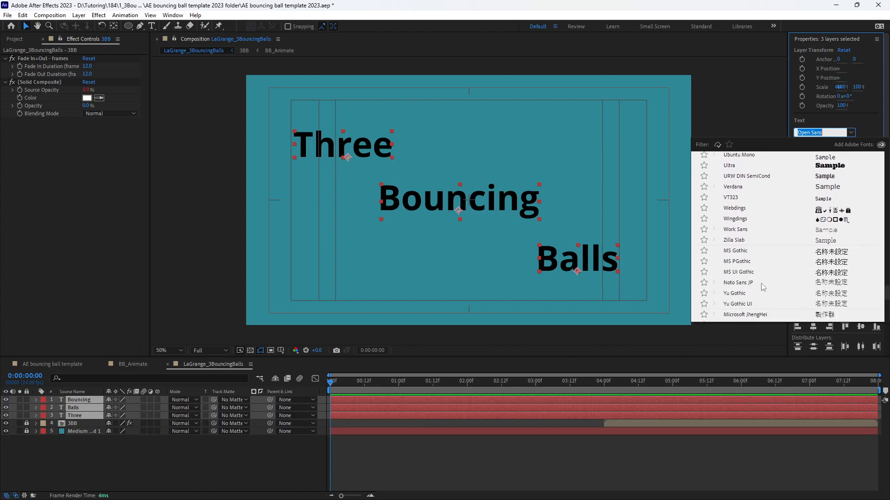
scroll(760, 278, down, 3)
scroll(789, 260, down, 2)
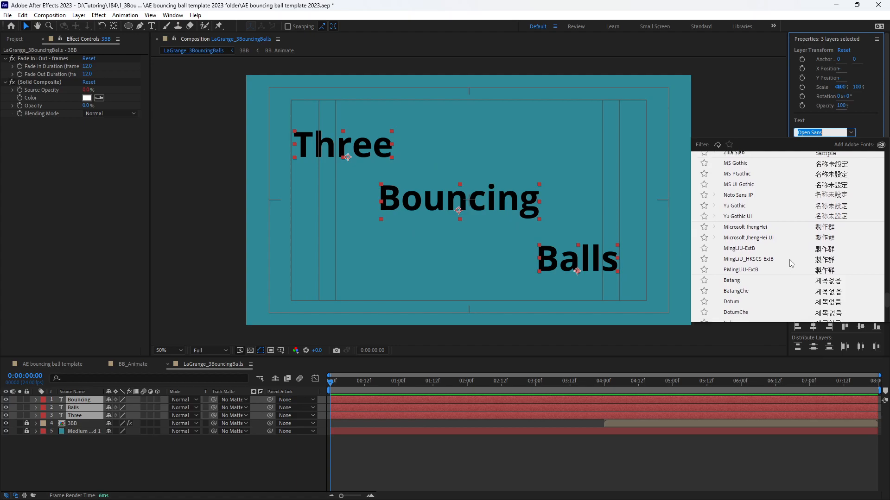
scroll(792, 185, up, 3)
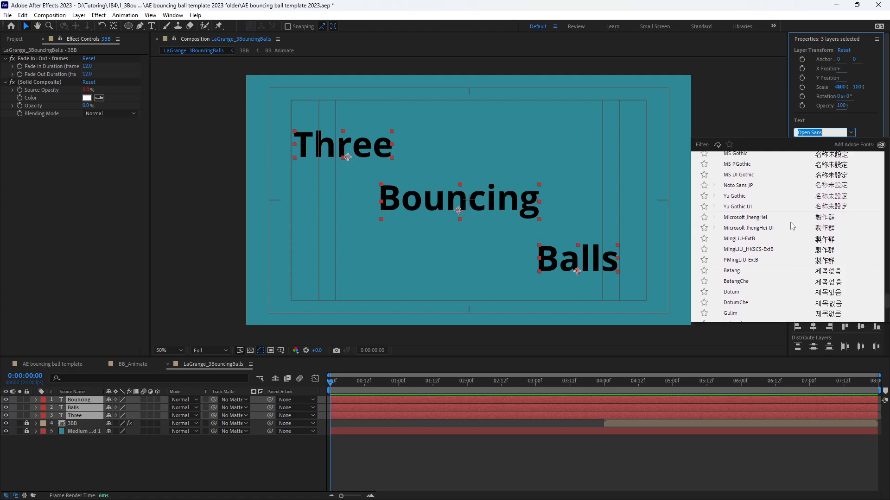
click(717, 144)
click(717, 144)
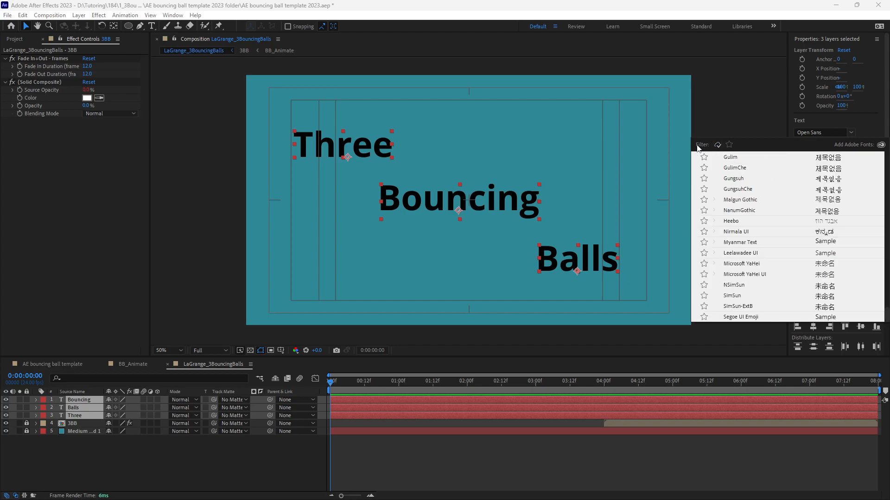
scroll(702, 252, up, 5)
scroll(703, 253, up, 5)
scroll(702, 254, up, 5)
scroll(703, 254, up, 5)
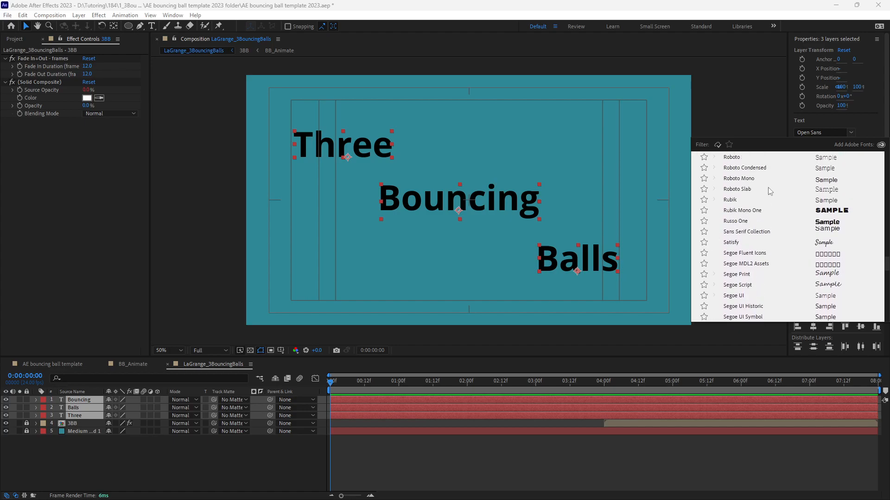
click(729, 199)
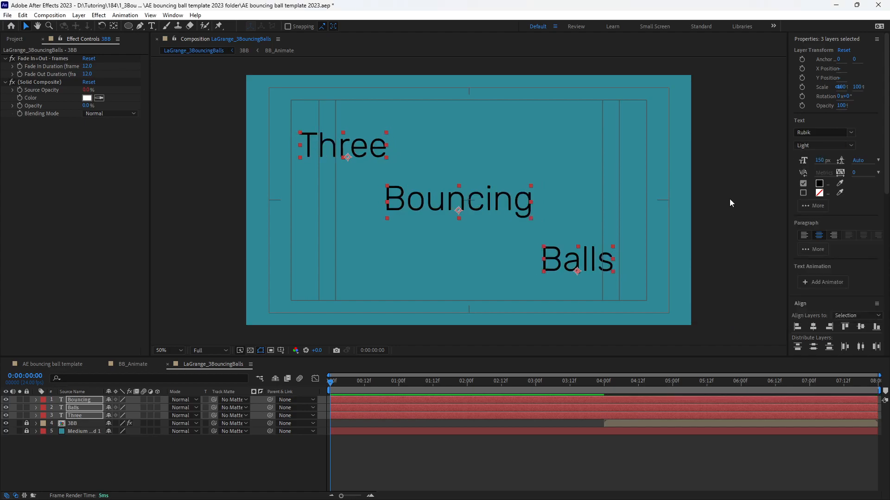
Try the Black style on the three title words, settle on Bold and deselect them
click(850, 146)
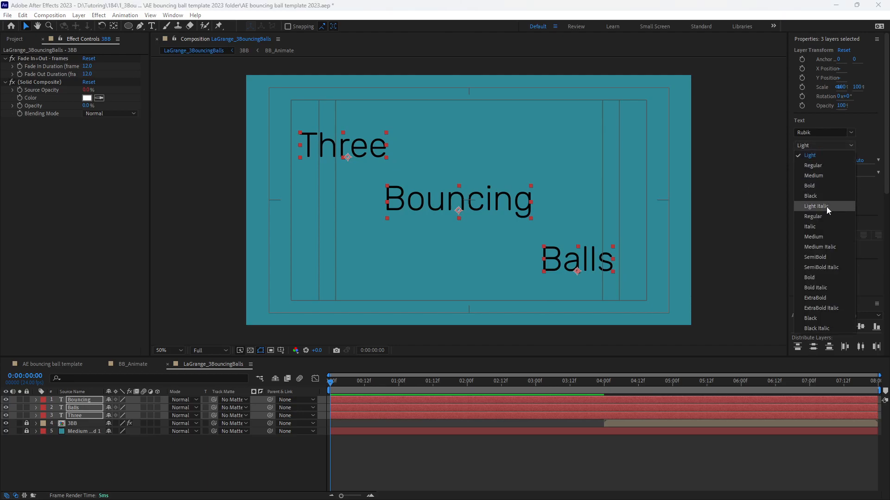
click(824, 195)
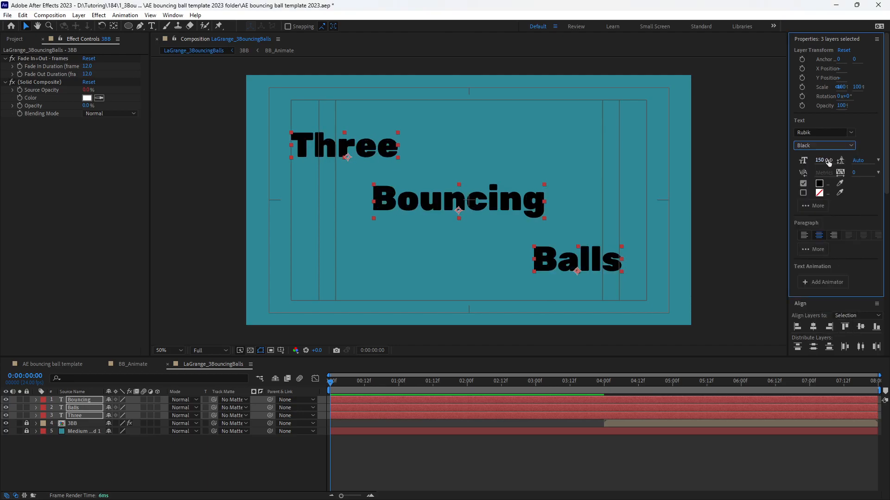
click(845, 146)
click(824, 186)
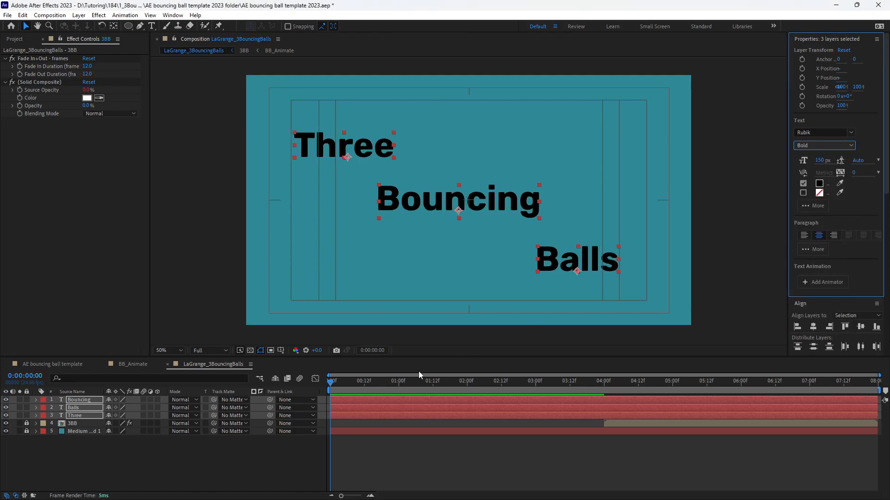
click(283, 441)
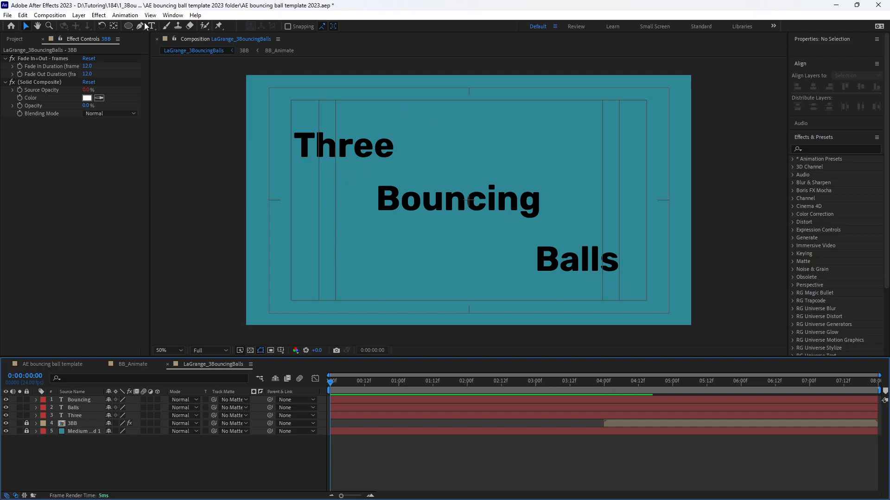
Draw a rectangular mask on the "Three" layer directly below the word, slightly wider than the text
drag(127, 27, 144, 35)
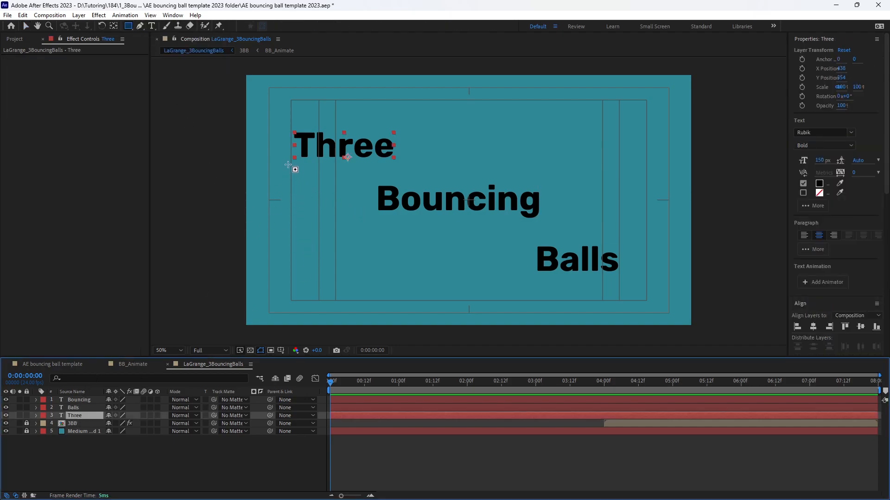
drag(289, 160, 411, 192)
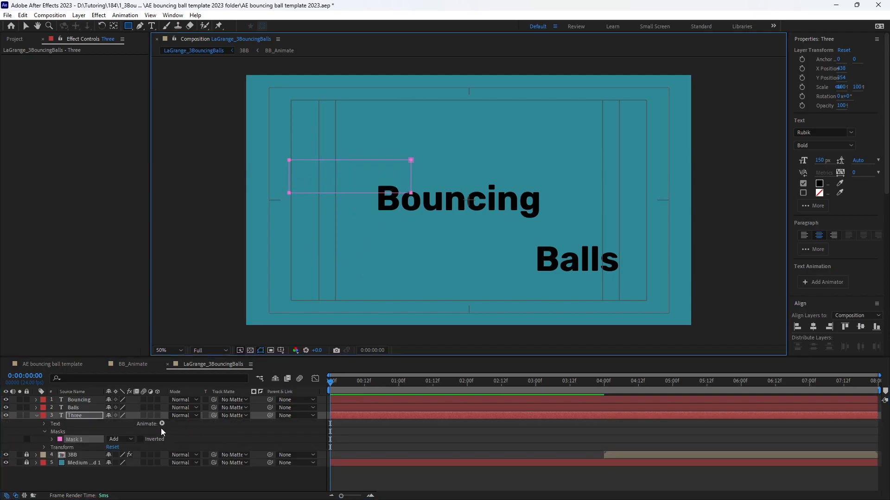
Try setting the "Three" layer's mask to Subtract and keyframing its Y Position at the start, with a change at frame 12
click(127, 440)
click(135, 390)
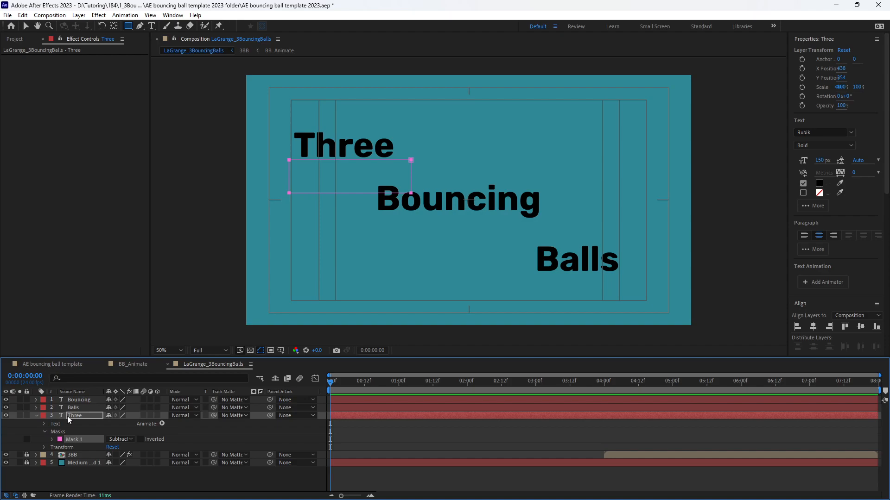
key(p)
click(59, 431)
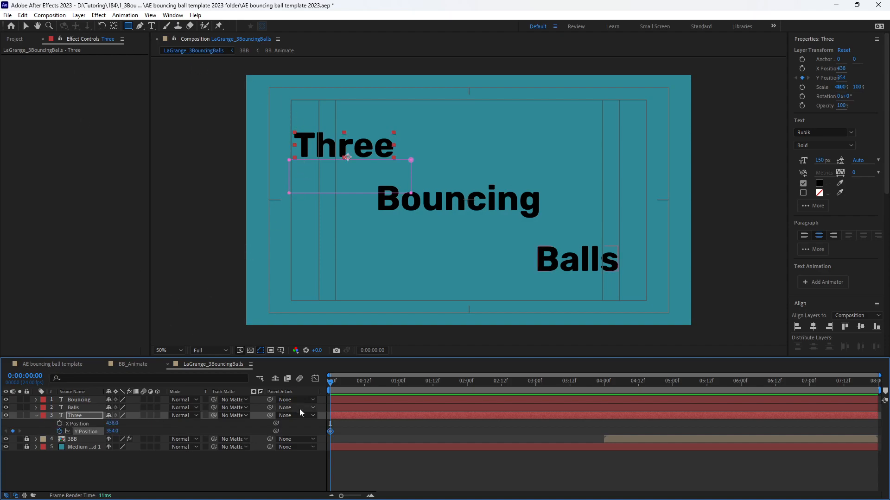
click(364, 381)
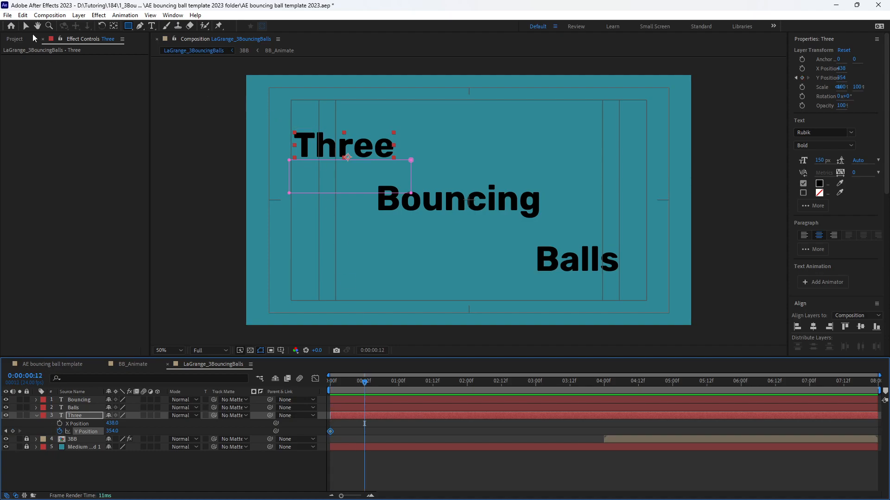
drag(112, 431, 123, 435)
Undo the Y Position animation and the rectangular mask on the "Three" layer
key(ctrl+z)
key(ctrl+z)
key(ctrl+z)
key(ctrl+z)
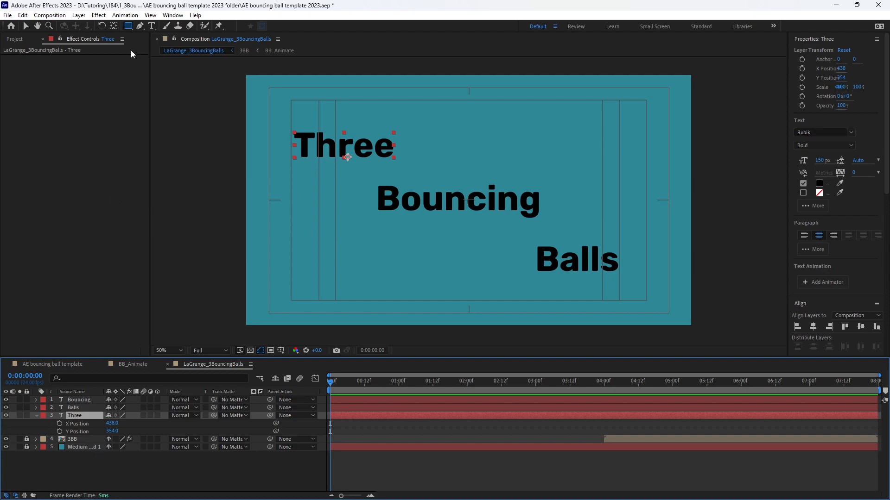
With no layer selected, draw a filled rectangle shape about 470 by 178 px directly below the word "Three"
click(132, 475)
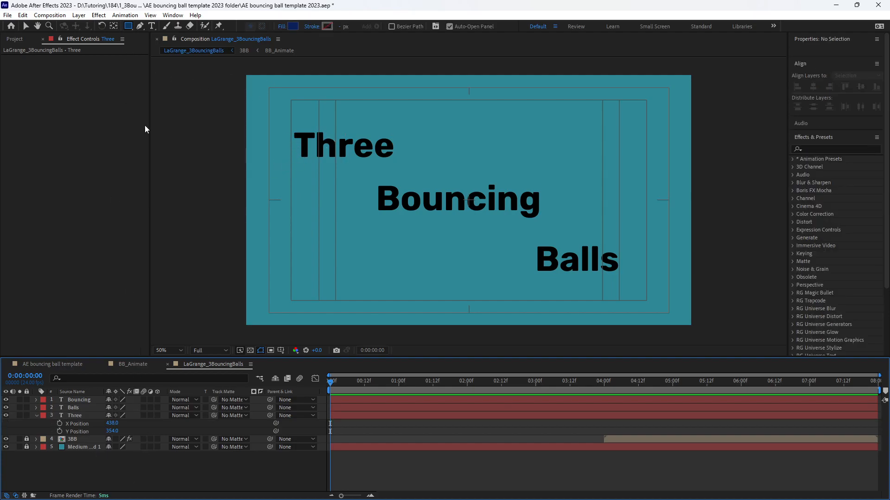
click(334, 174)
drag(295, 161, 403, 202)
Keyframe the "Three" layer's Y Position at the start and move the word down behind the rectangle, to about 506, at frame 12
click(76, 447)
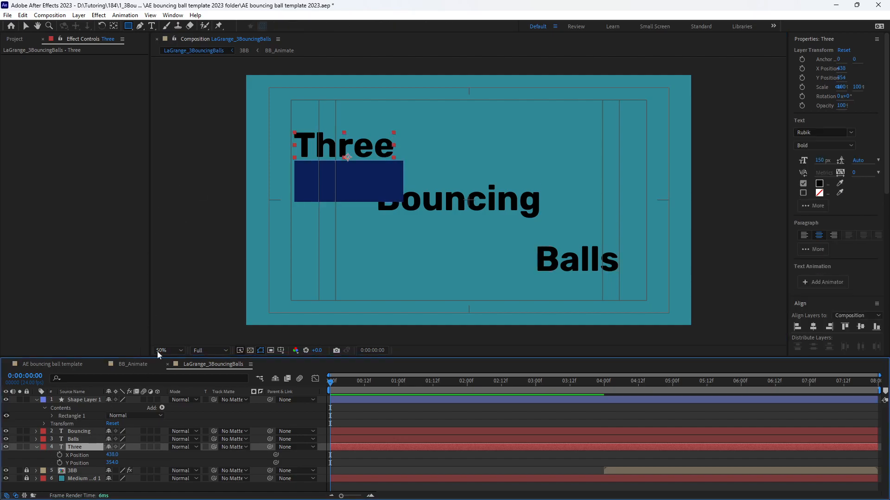
click(60, 463)
click(367, 386)
click(365, 385)
click(25, 26)
drag(370, 156, 367, 191)
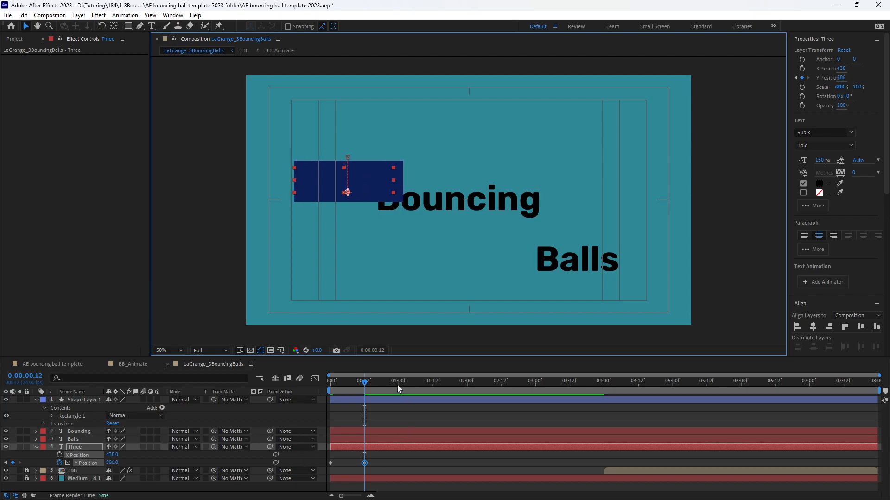
Swap the two Y Position keyframes of "Three" so the word starts behind the rectangle and rises to its place by frame 12
click(331, 463)
mouse_move(331, 463)
mouse_down()
mouse_move(384, 463)
mouse_move(331, 464)
mouse_up()
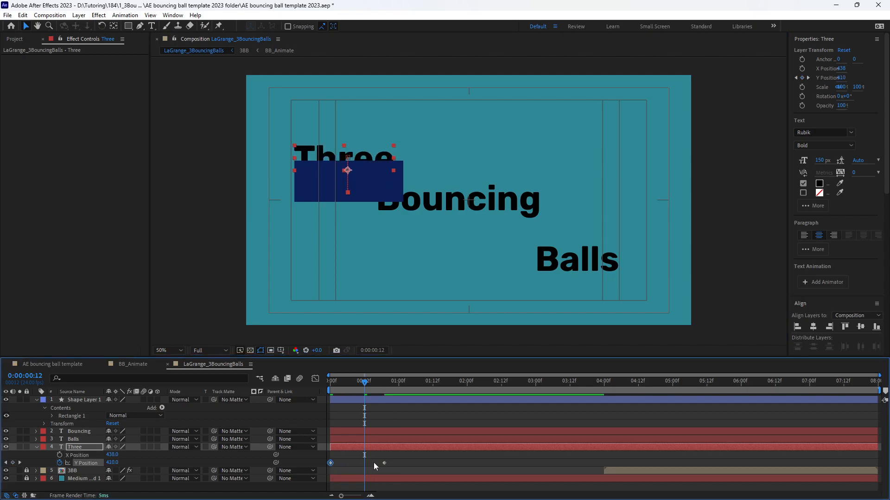
drag(385, 463, 365, 463)
drag(365, 381, 282, 403)
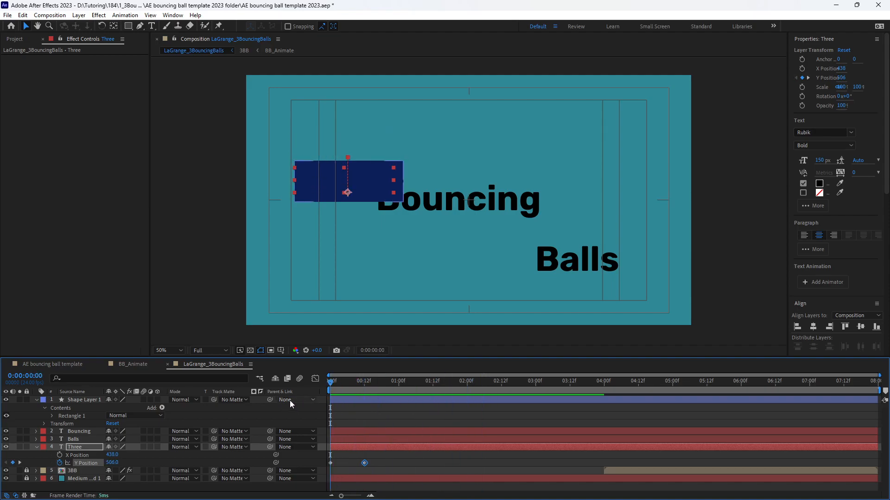
Delete the rectangle's shape layer and undo the deletion
click(89, 399)
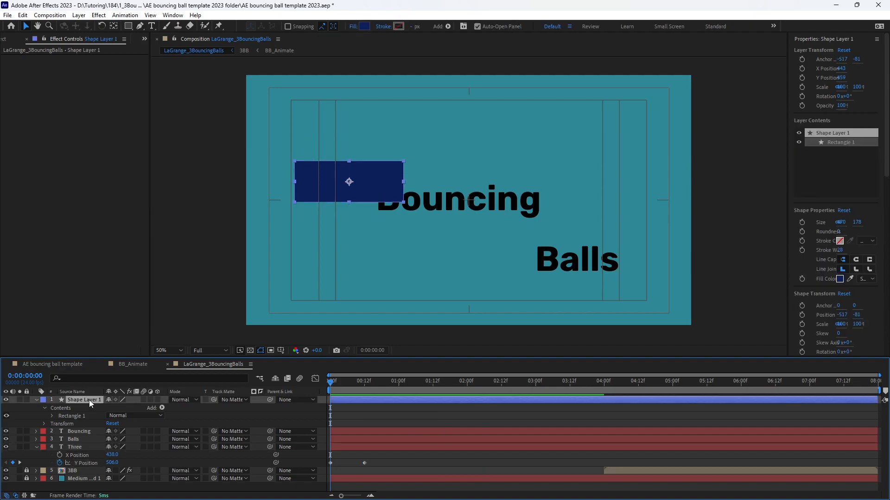
key(Delete)
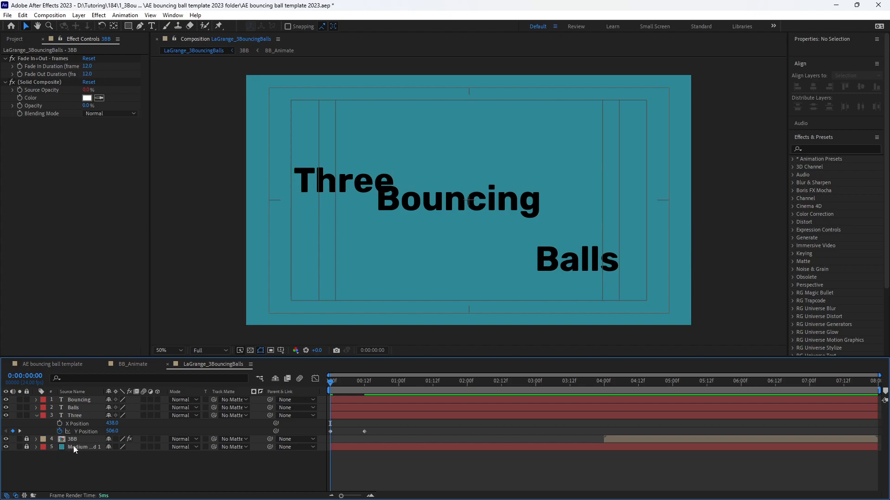
key(ctrl+z)
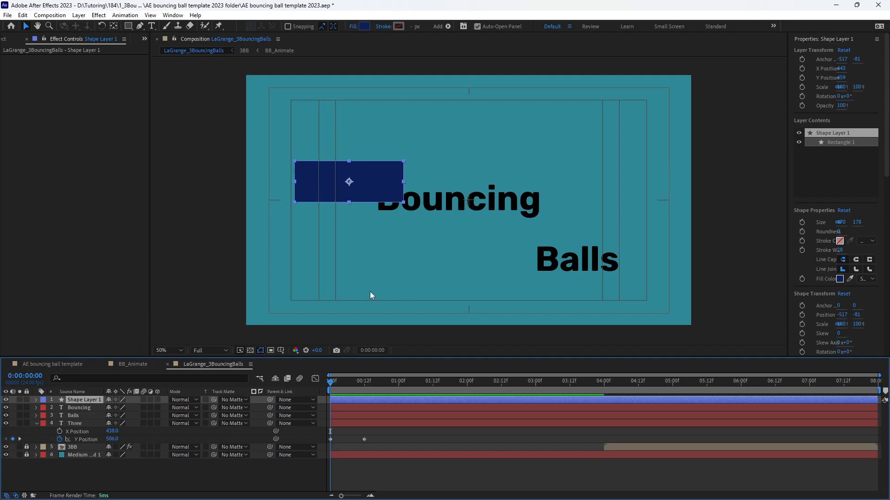
Apply Fast Box Blur with a Blur Radius of 18 to the rectangle's shape layer and enlarge it beyond the width of "Three"
key(ctrl+space)
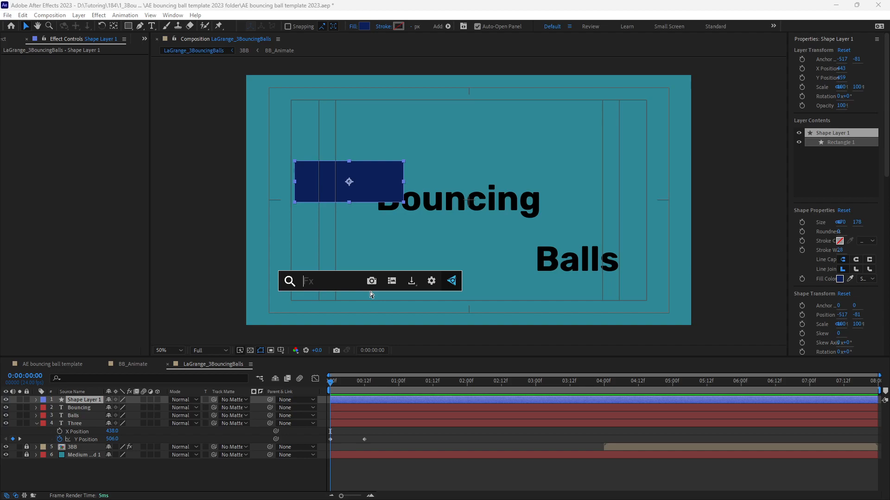
text(fast)
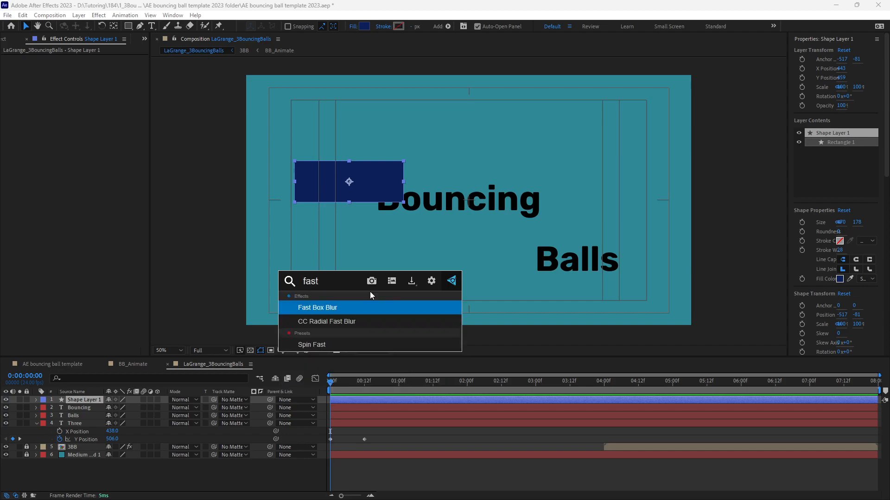
key(Return)
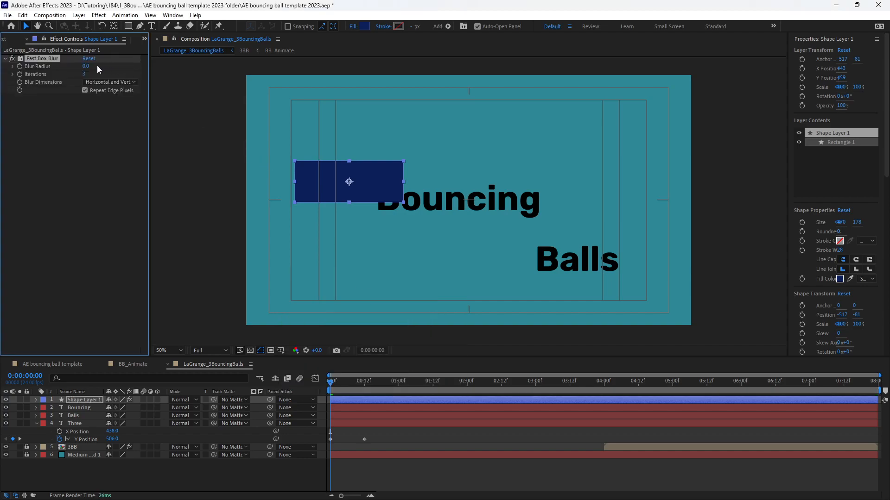
drag(88, 68, 97, 67)
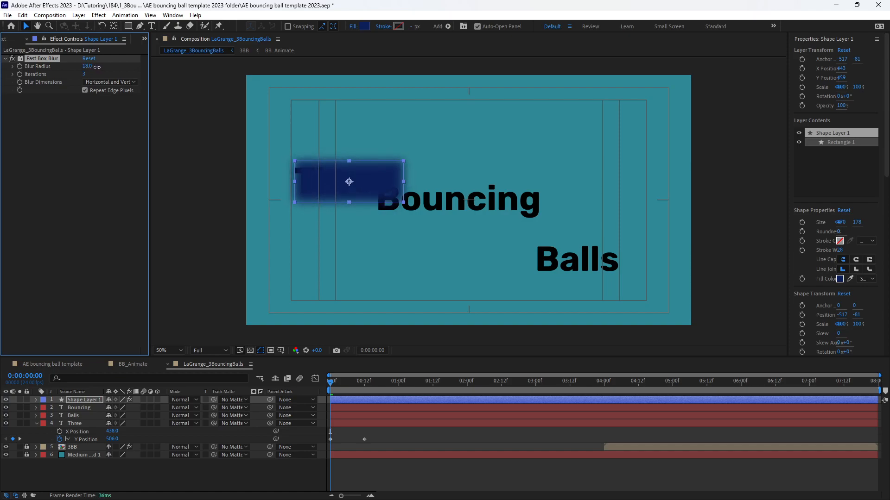
click(79, 401)
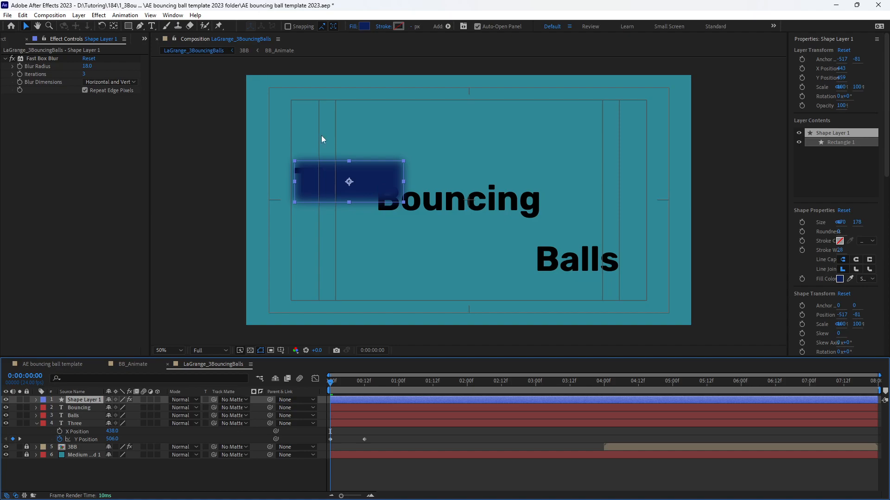
drag(403, 183, 378, 180)
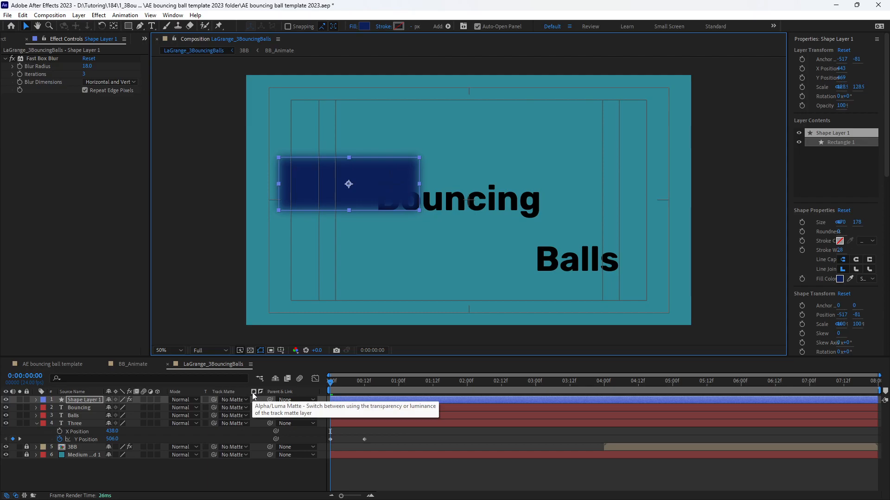
Set the rectangle's shape layer as the track matte of the "Three" layer and invert the matte
click(213, 400)
drag(212, 424, 69, 403)
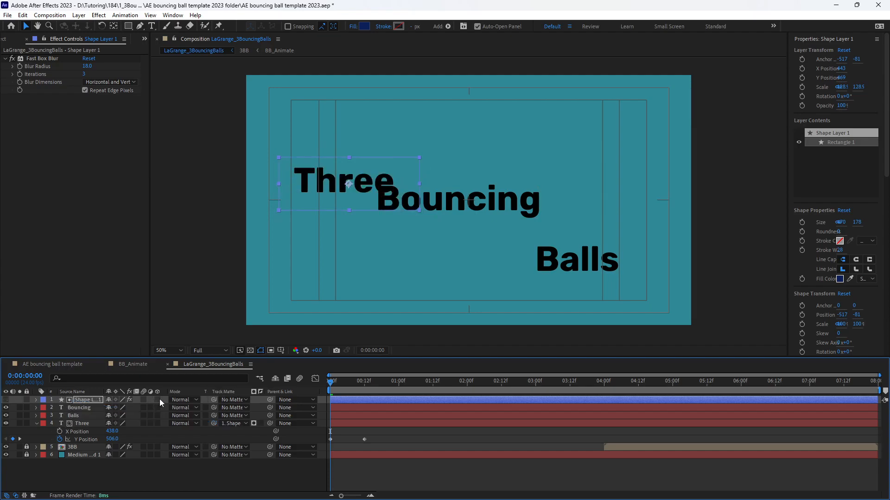
click(260, 423)
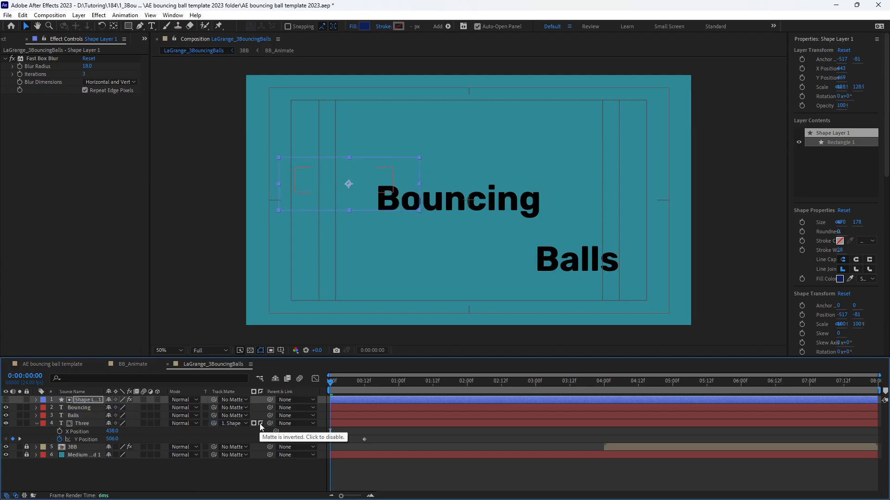
Lower the matte rectangle to about Y 495 and set the "Three" layer's starting Y Position to 531, previewing the rise
drag(331, 383, 402, 374)
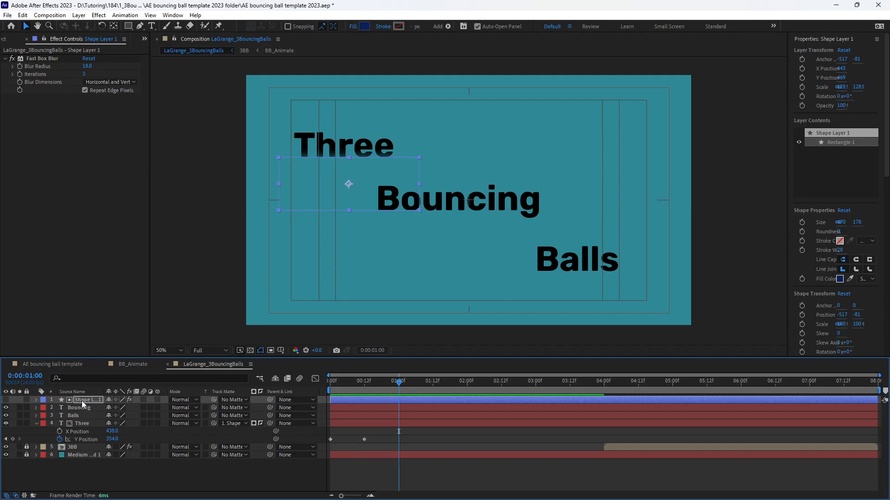
drag(326, 176, 325, 179)
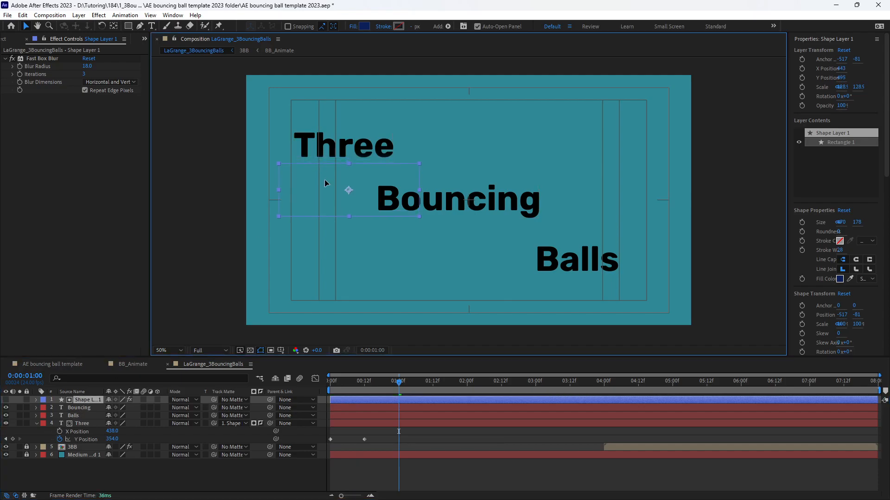
drag(372, 379, 315, 387)
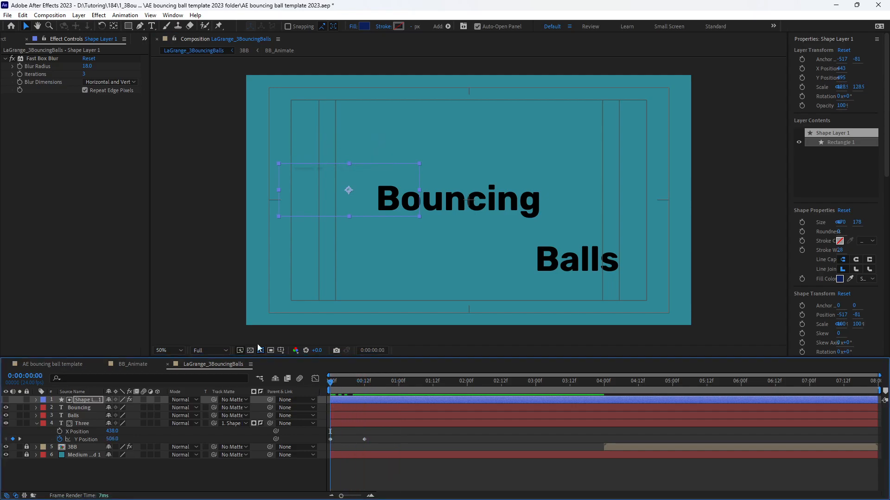
drag(110, 440, 123, 440)
key(space)
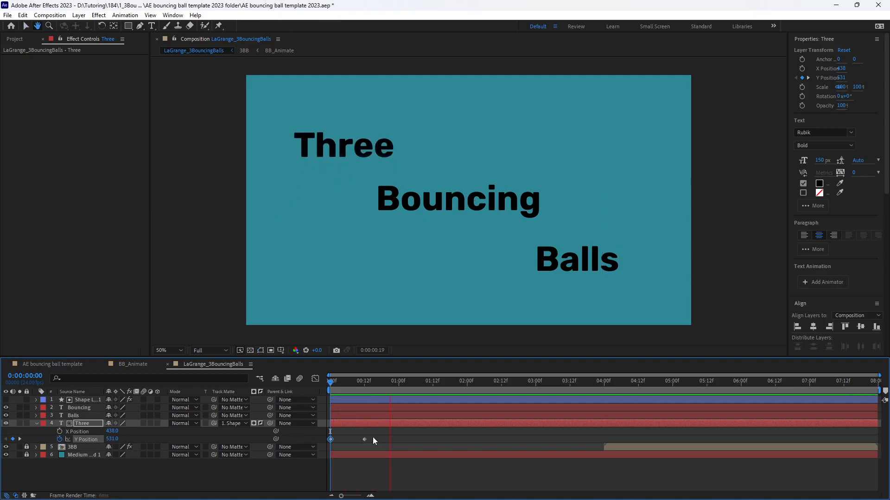
Apply Easy Ease to both Y Position keyframes of the "Three" layer
drag(318, 439, 391, 434)
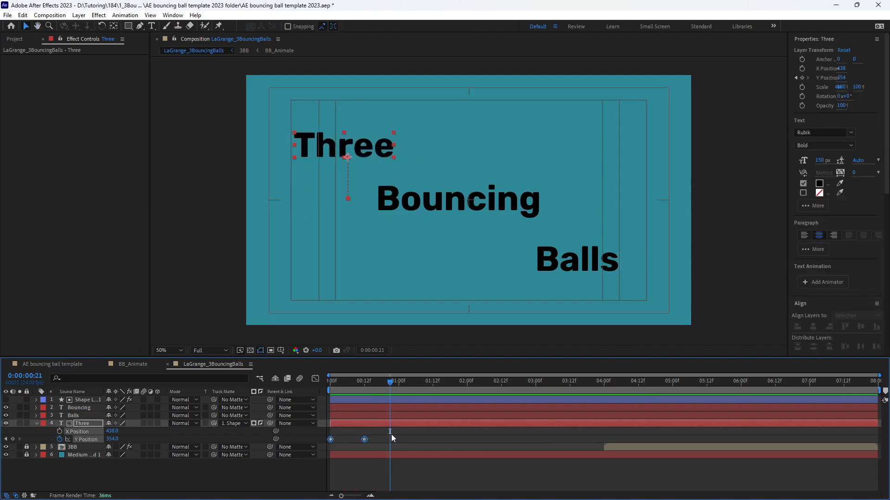
key(F9)
mouse_move(365, 379)
mouse_down()
mouse_move(306, 385)
mouse_move(381, 389)
mouse_move(364, 384)
mouse_up()
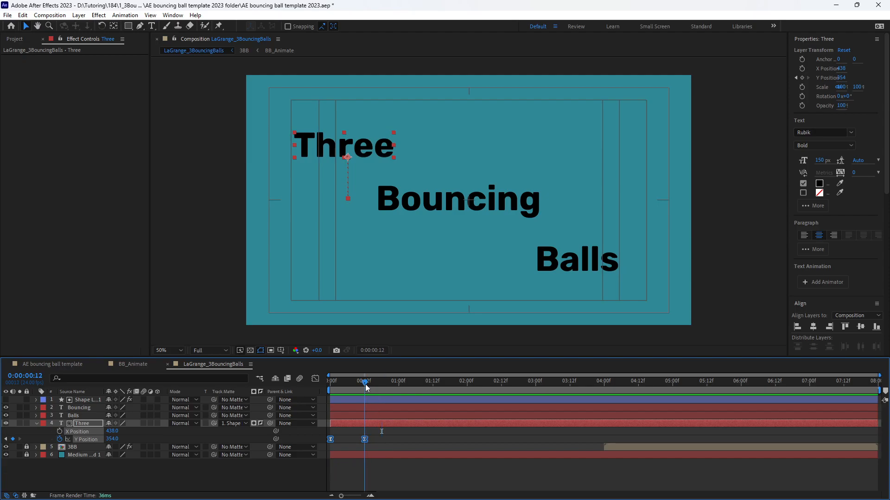
Reshape the Y Position curve of "Three" in the graph editor so the word speeds up toward frame 12, and preview it
click(315, 379)
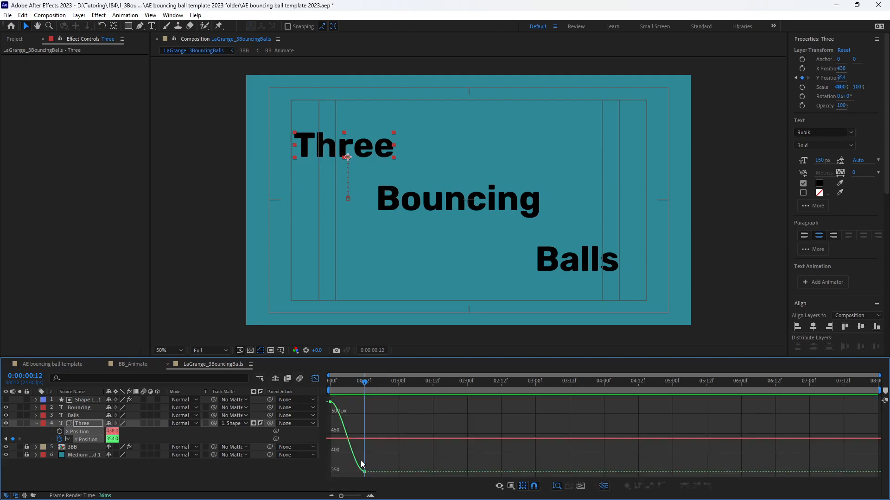
click(361, 445)
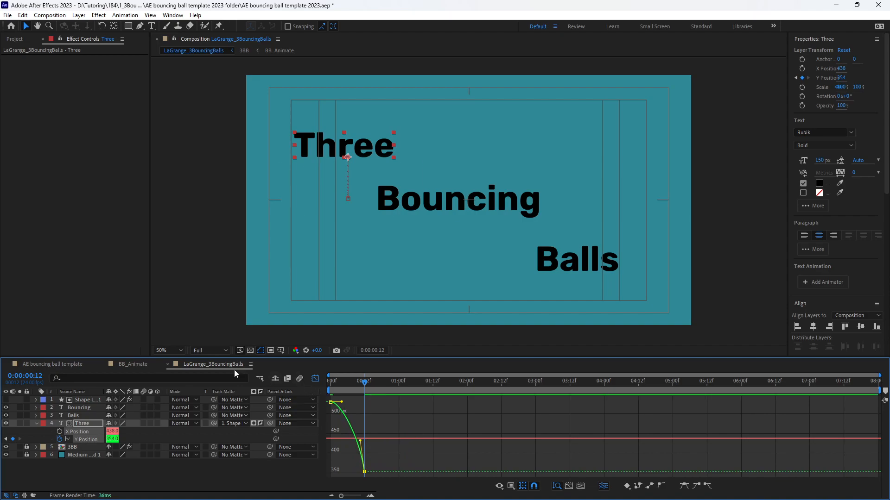
click(315, 379)
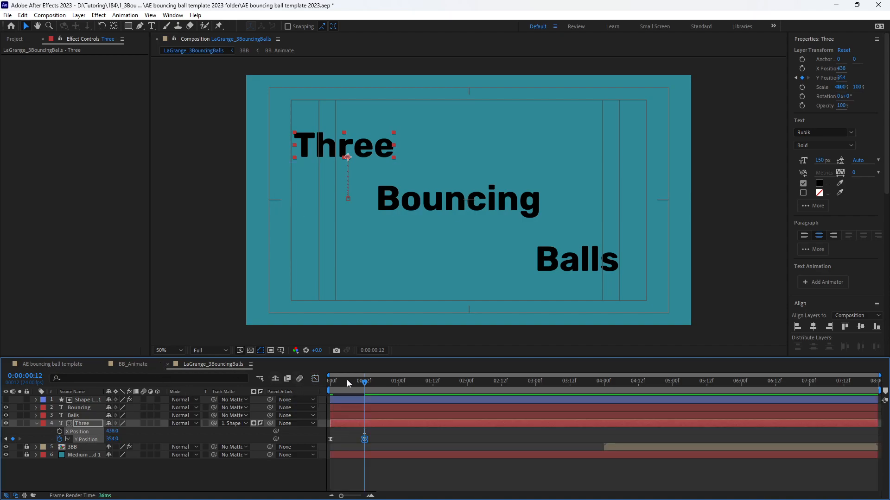
key(space)
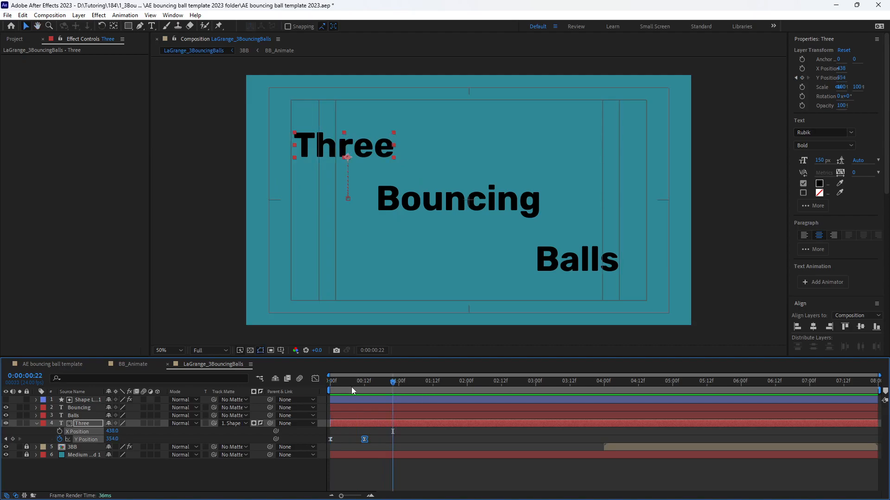
key(space)
Copy the Y Position keyframes of "Three" and paste them at the start onto the "Balls" and "Bouncing" layers
click(82, 440)
drag(346, 382, 316, 380)
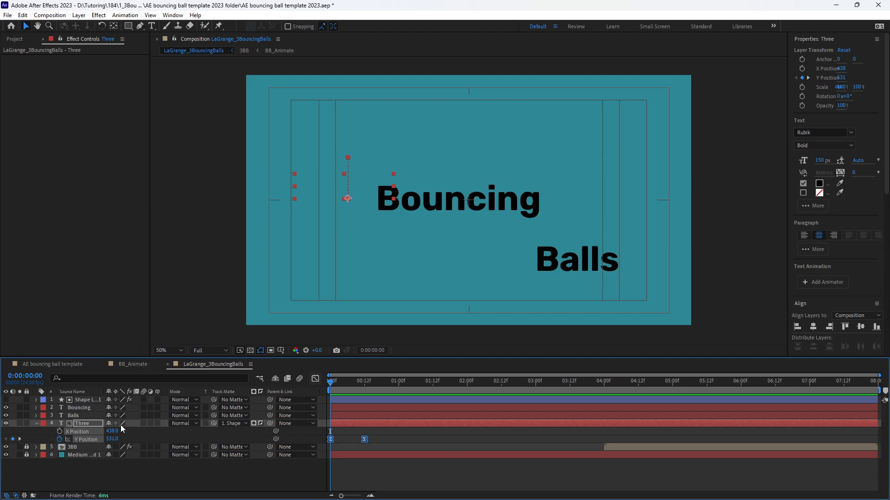
click(79, 468)
click(79, 440)
click(77, 416)
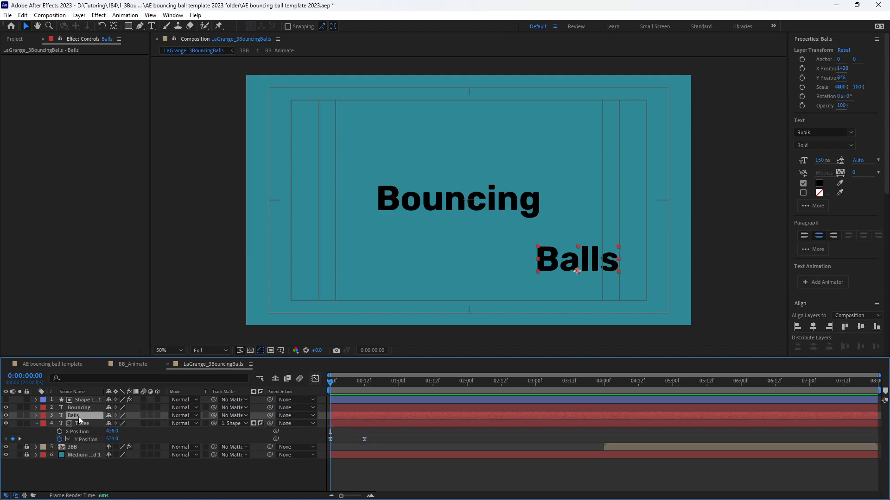
click(78, 407)
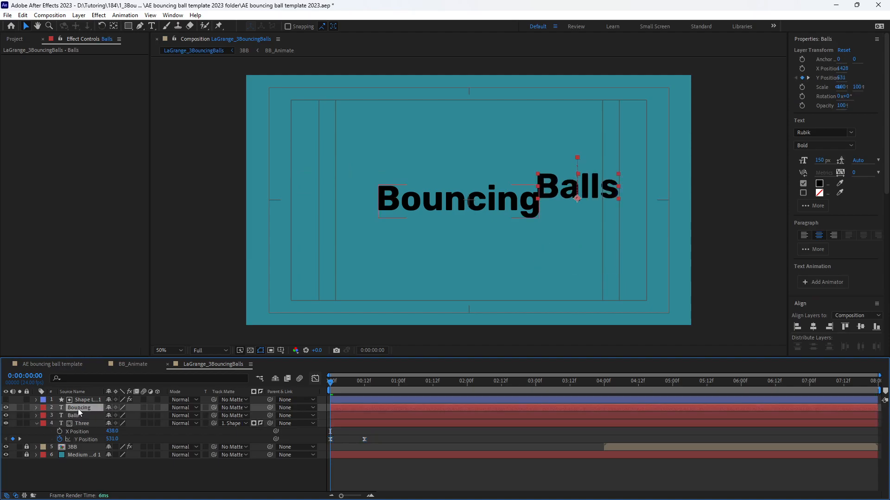
key(ctrl+v)
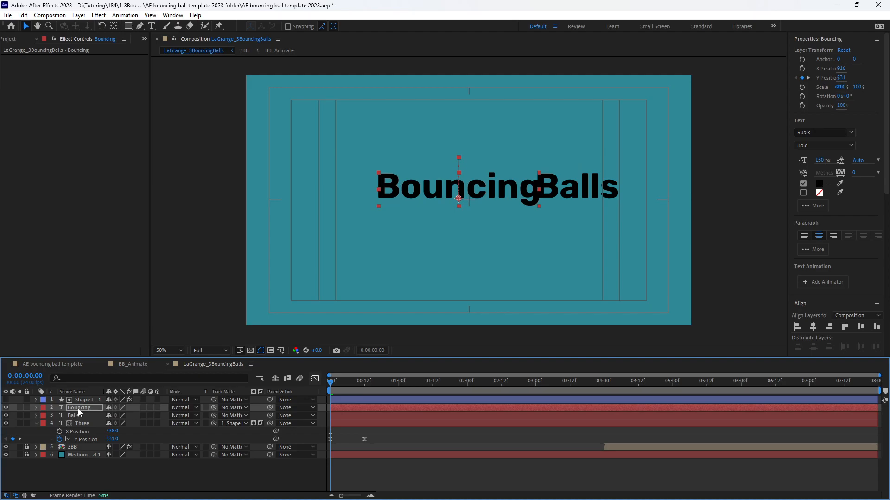
Duplicate the blurred matte rectangle twice and make both copies visible
click(82, 400)
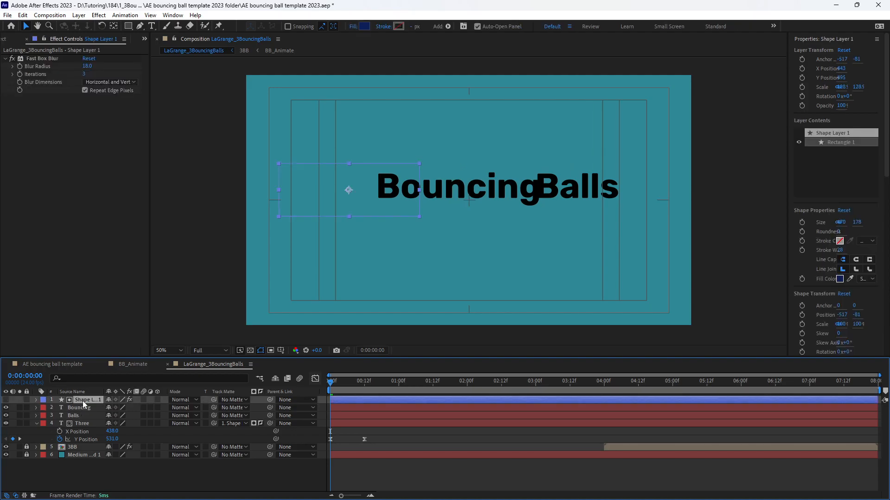
key(ctrl+d)
key(ctrl+d)
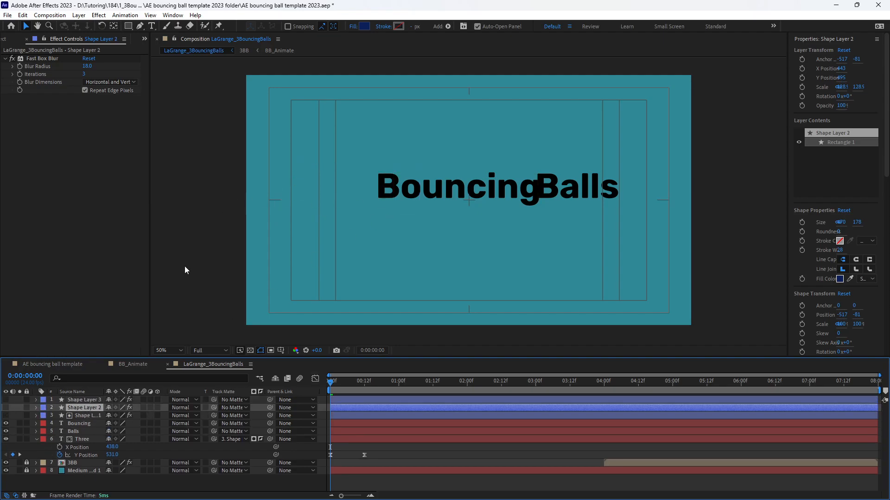
click(6, 400)
click(7, 408)
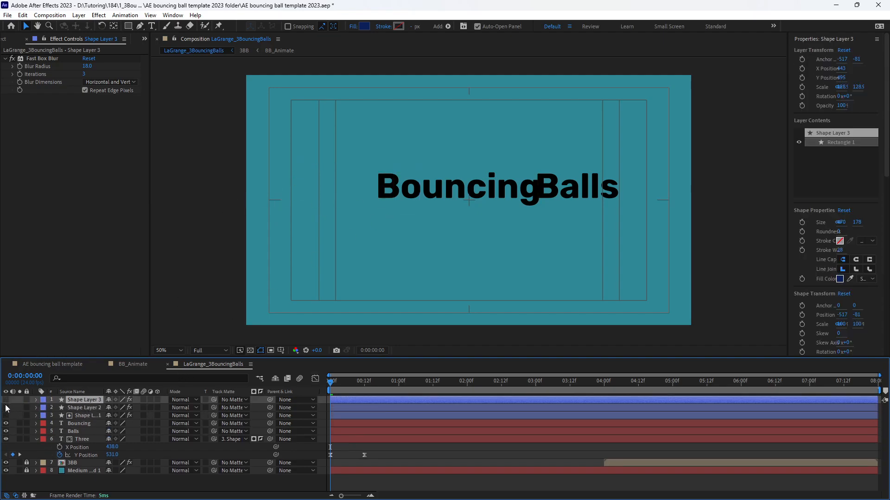
click(6, 400)
drag(385, 202, 432, 199)
key(ctrl+z)
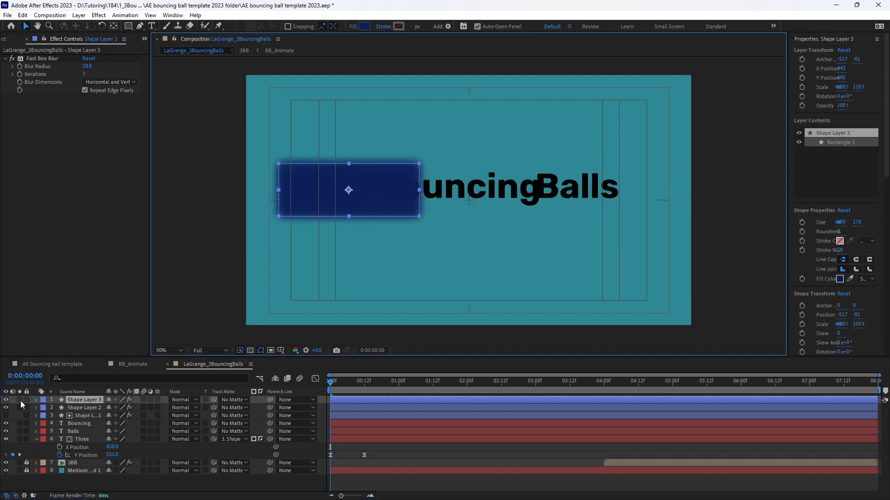
Position one matte copy over "Bouncing" at about X 927, Y 491 and widen it, moving the other copy aside
click(82, 408)
drag(397, 186, 508, 185)
drag(338, 199, 183, 290)
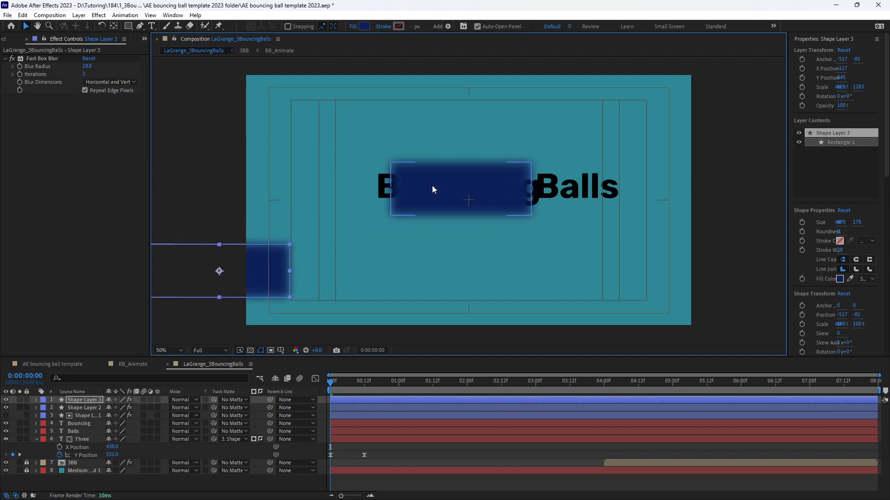
click(398, 196)
drag(390, 189, 365, 191)
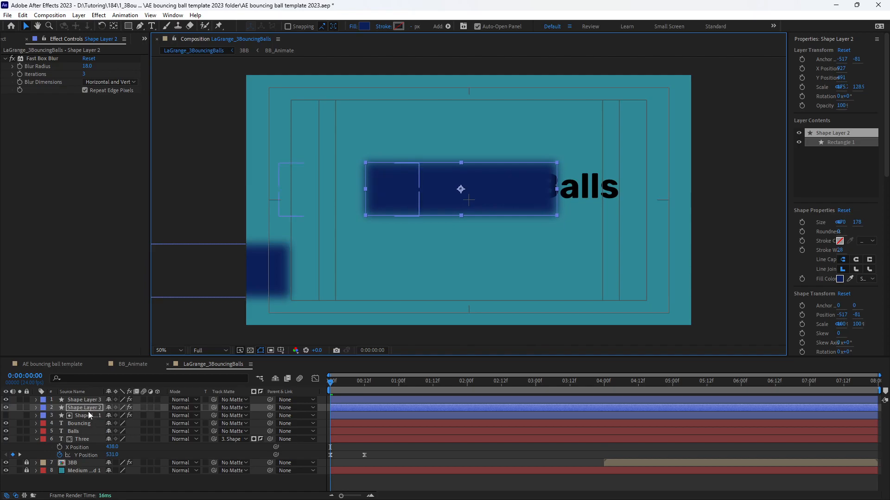
click(81, 400)
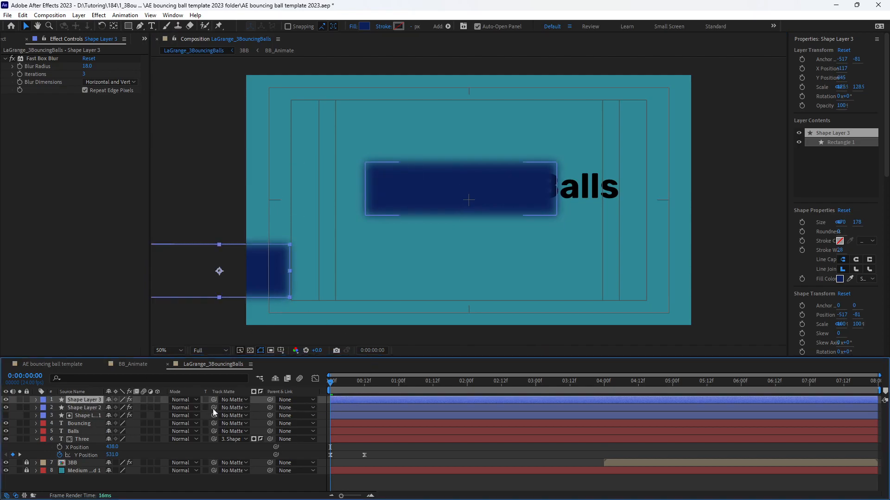
drag(330, 388, 367, 385)
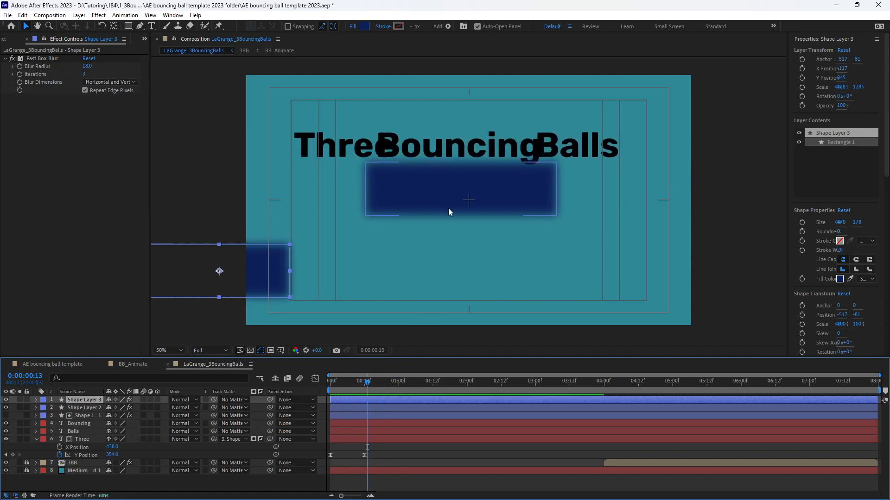
Undo the matte duplicates and the Y Position keyframes pasted onto the "Balls" and "Bouncing" layers
drag(518, 190, 519, 243)
key(ctrl+z)
key(ctrl+z)
key(ctrl+z)
key(ctrl+z)
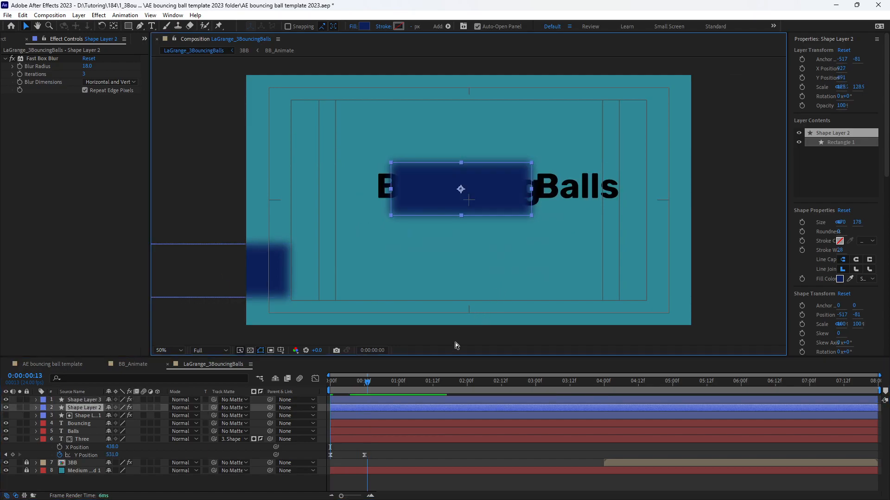
key(ctrl+z)
key(ctrl+z)
key(ctrl+z)
key(ctrl+z)
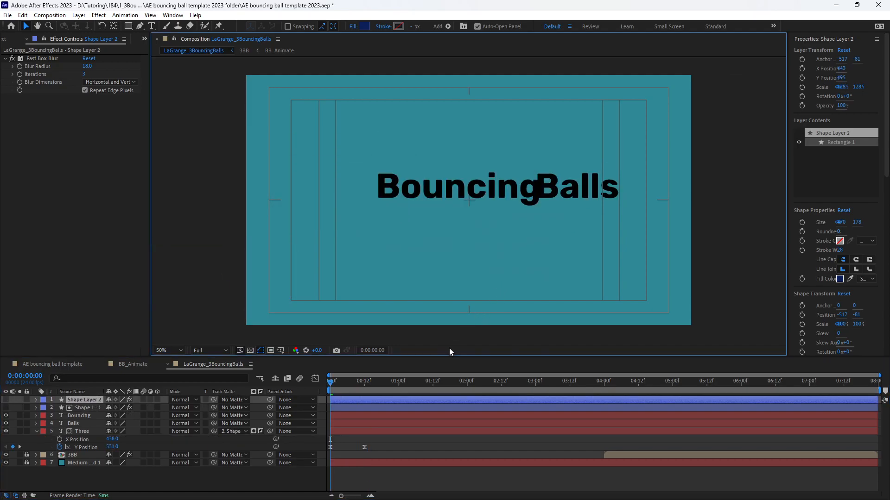
key(ctrl+z)
key(ctrl+z)
key(ctrl+z)
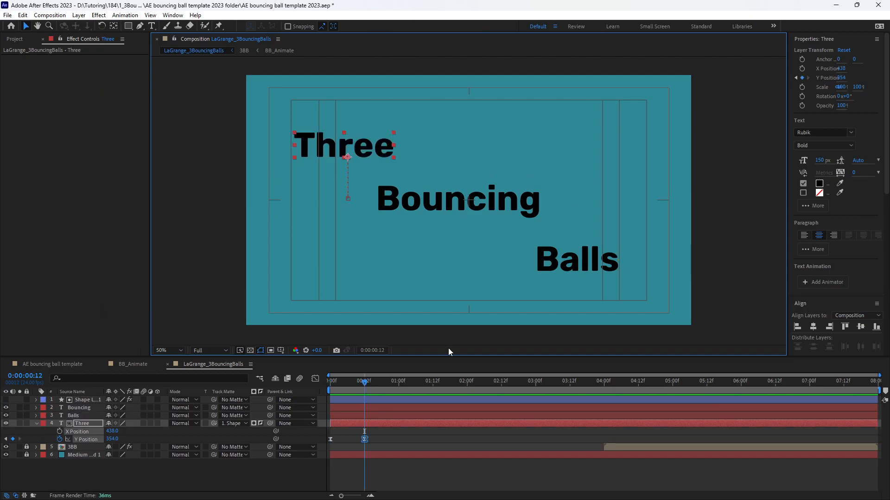
Parent the "Balls" and "Bouncing" layers to the "Three" layer and scrub through the shared rise
drag(362, 383, 363, 363)
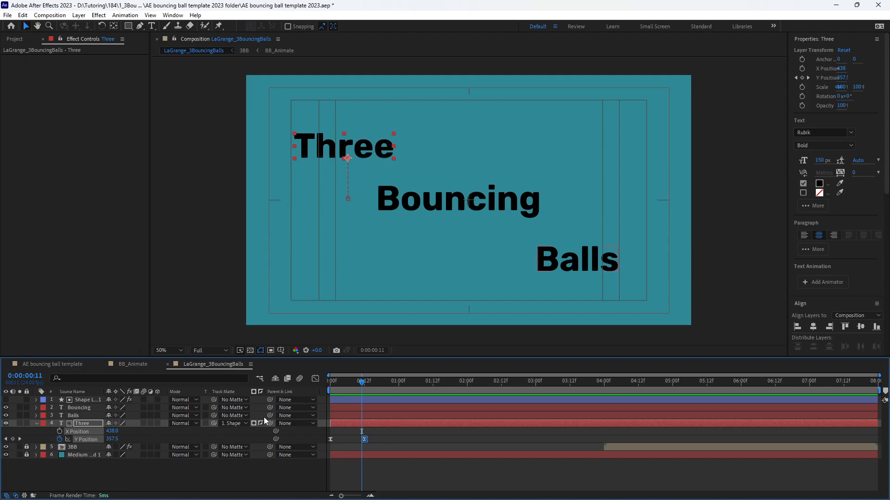
drag(269, 415, 98, 422)
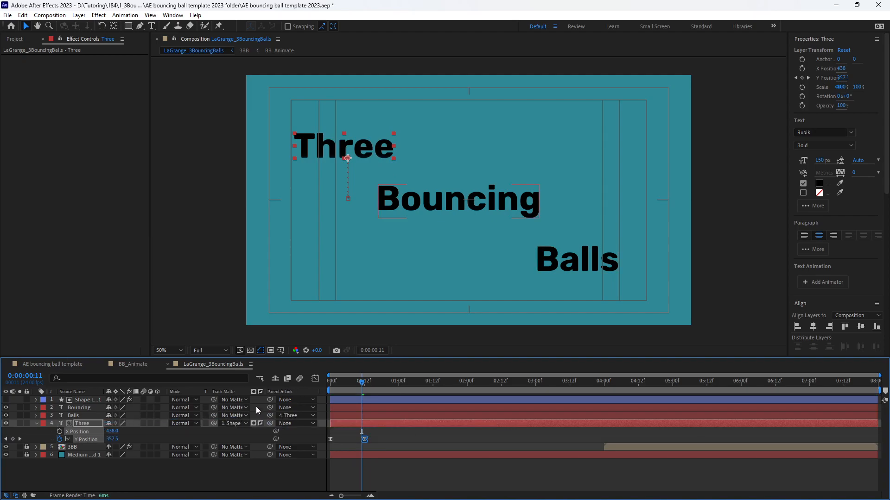
drag(268, 407, 82, 423)
drag(351, 381, 366, 395)
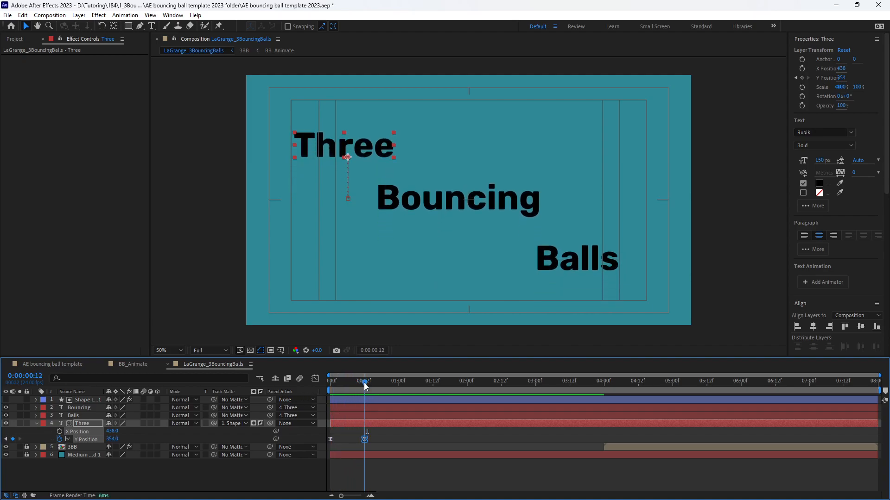
Duplicate the blurred matte rectangle to get one extra matte each for "Bouncing" and "Balls"
click(74, 399)
key(ctrl+d)
key(ctrl+d)
key(ctrl+d)
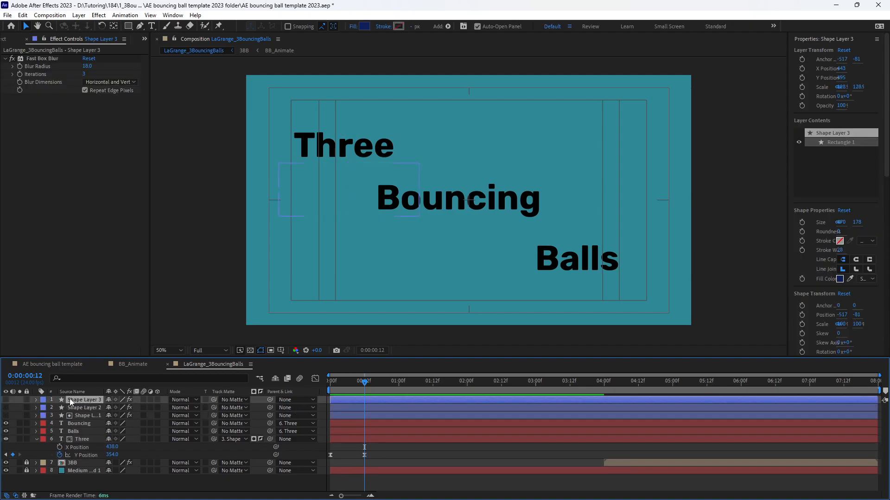
key(Delete)
Show Shape Layer 2, place it below the final "Bouncing" position at about X 921, Y 711, and widen it to about 174%
click(88, 407)
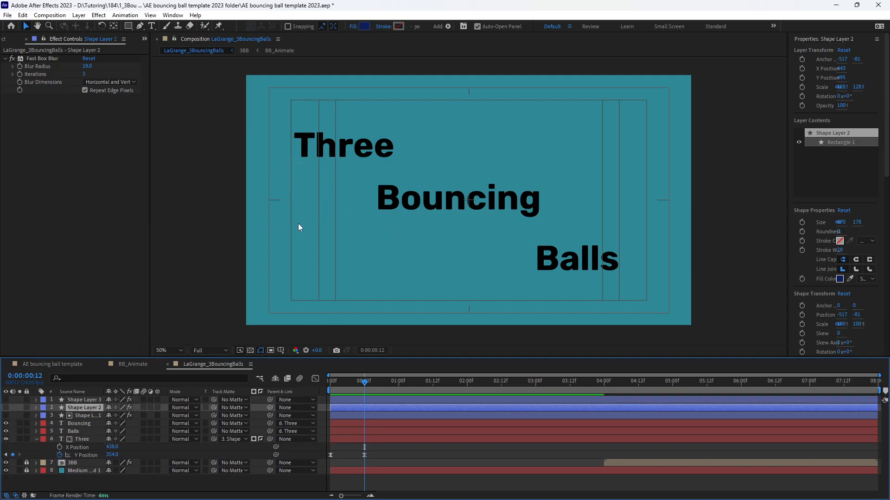
drag(335, 191, 526, 244)
click(6, 408)
key(space)
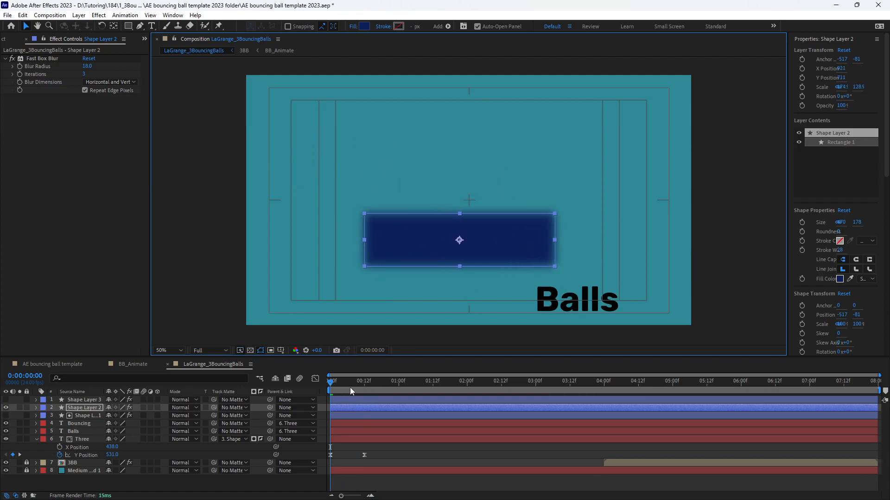
Show Shape Layer 3 and move it over the starting position of "Balls" at about X 1419, Y 963
click(84, 400)
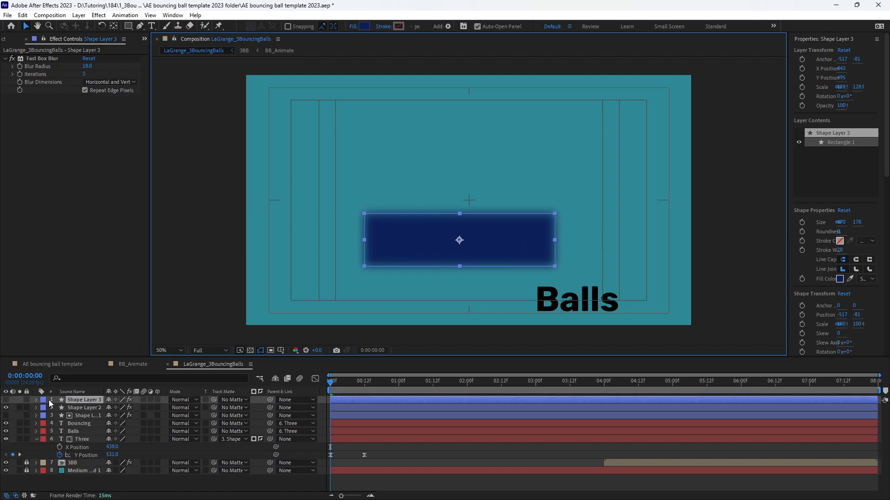
click(6, 400)
drag(393, 192, 619, 301)
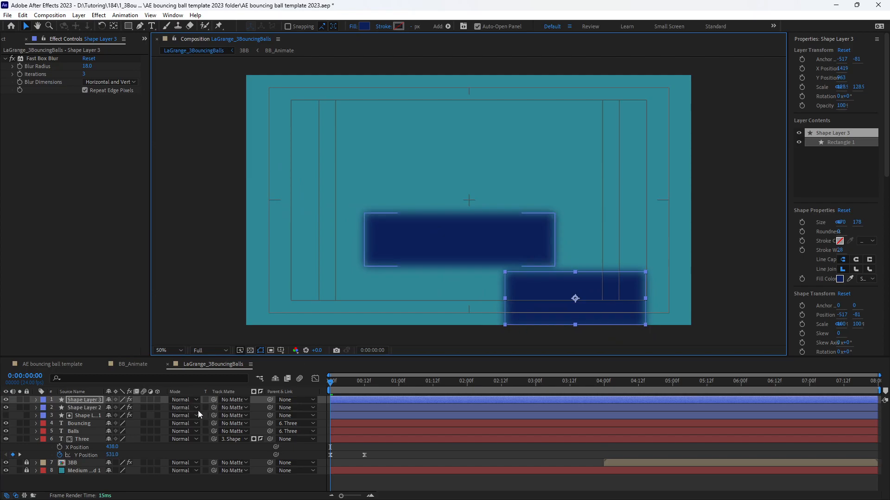
Assign Shape Layer 3 as the inverted track matte of the "Balls" layer
drag(214, 431, 110, 410)
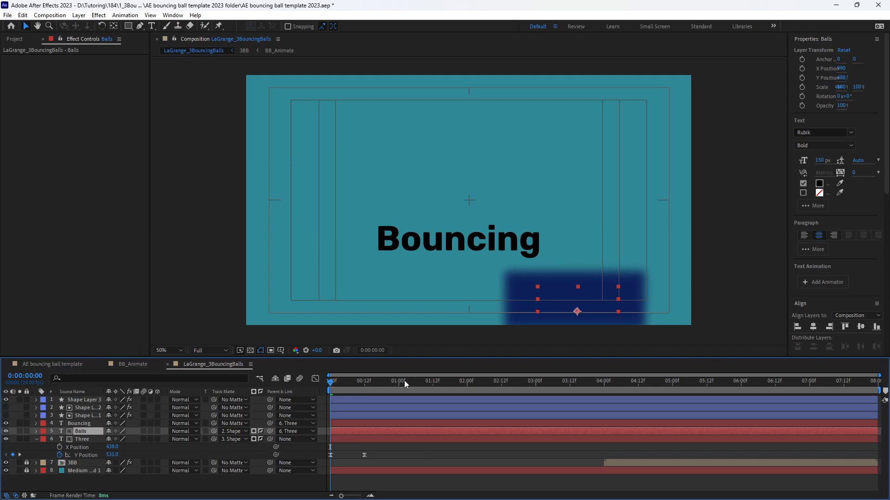
key(space)
mouse_move(335, 387)
mouse_down()
mouse_move(362, 385)
mouse_move(328, 386)
mouse_up()
click(80, 424)
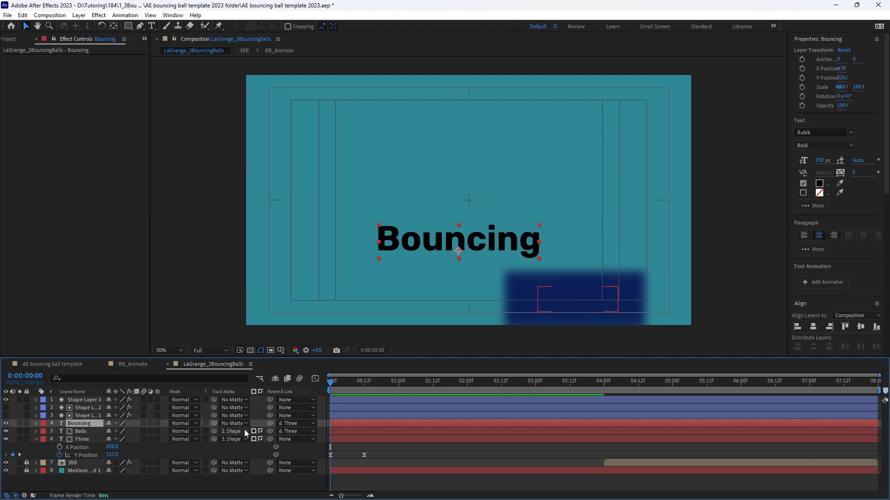
drag(214, 432, 81, 402)
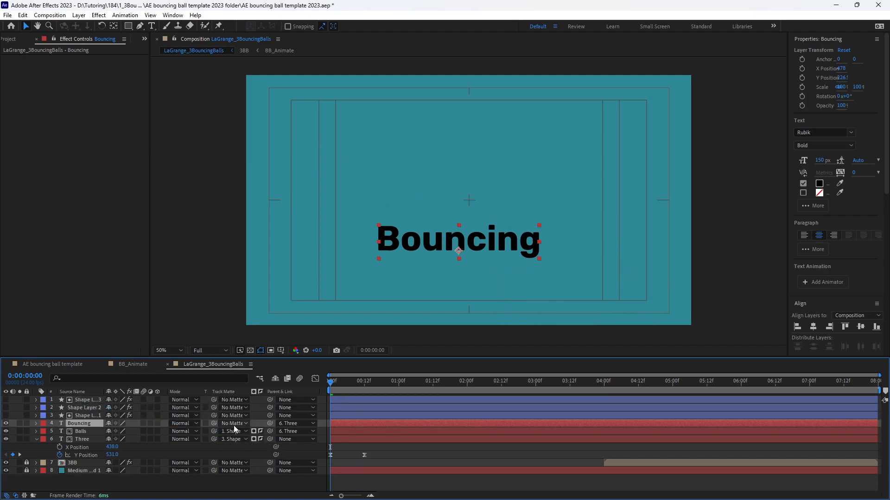
Assign Shape Layer 2 as the inverted track matte of the "Bouncing" layer and preview the title animation
drag(214, 424, 88, 399)
click(87, 407)
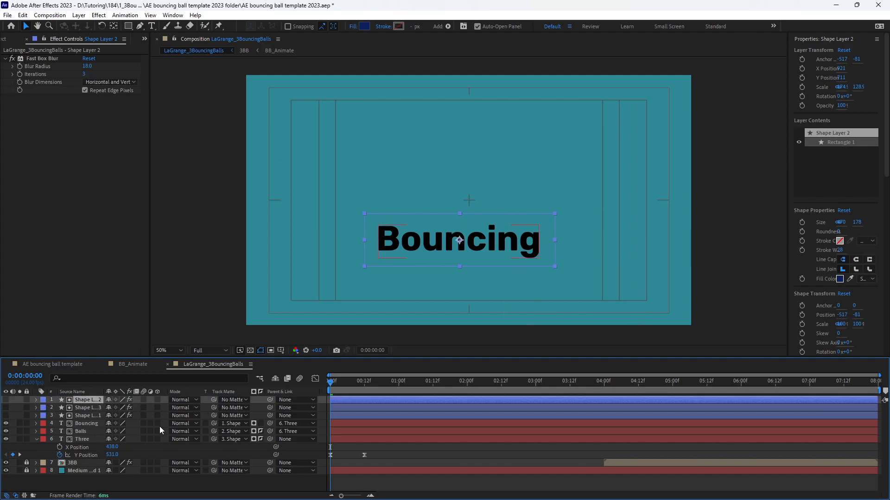
key(space)
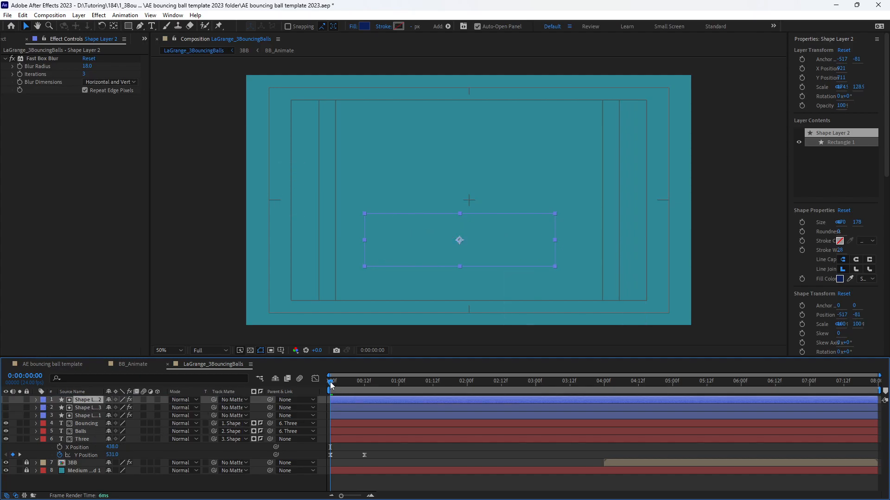
key(space)
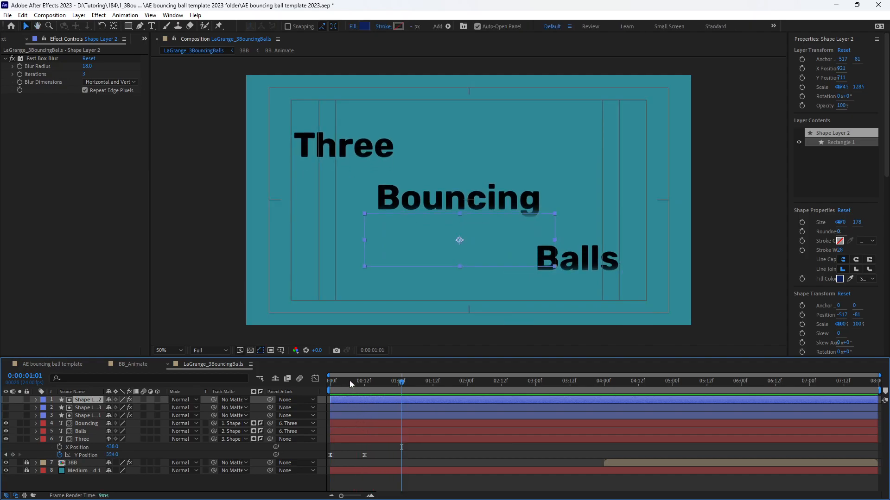
key(space)
key(space)
Copy the "Three" layer's Y Position keyframe at frame 12 and paste it at frame 17
drag(344, 381, 365, 384)
drag(374, 383, 379, 383)
drag(380, 383, 378, 385)
click(366, 454)
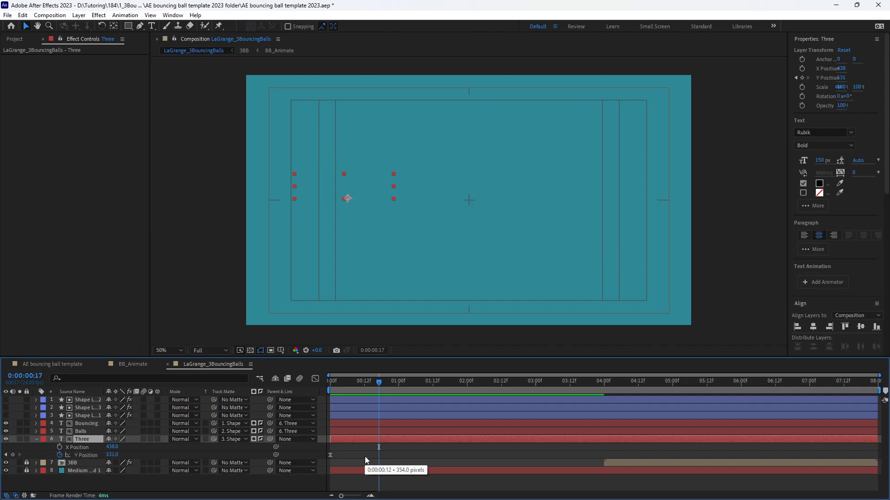
click(365, 456)
key(ctrl+c)
key(ctrl+v)
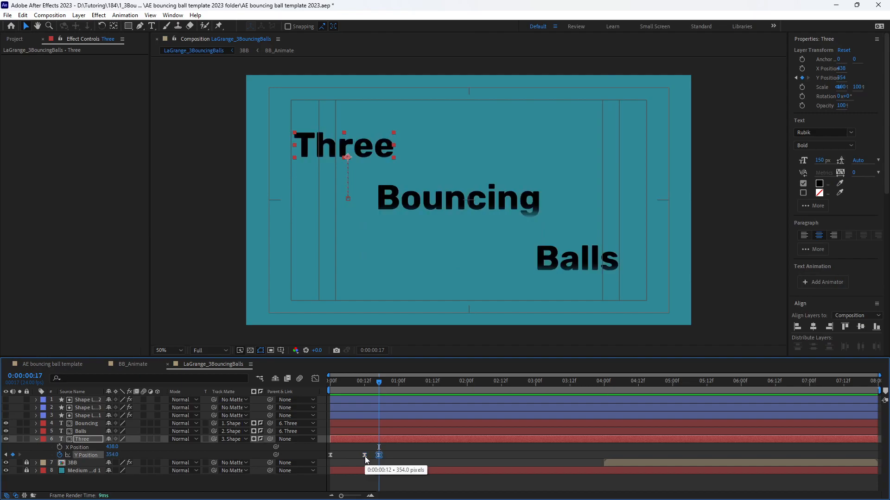
Change the frame 12 Y Position keyframe of "Three" to about 342 in the graph editor for an overshoot, and preview it
drag(369, 382, 361, 386)
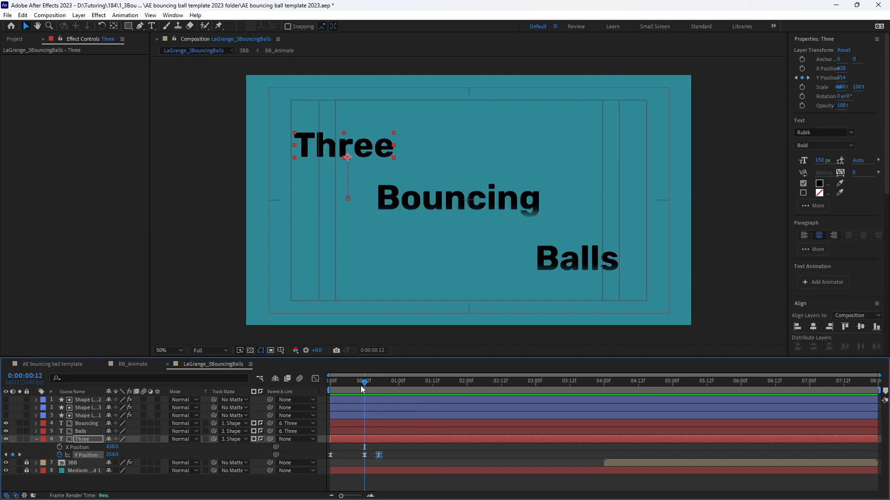
click(315, 379)
mouse_move(365, 472)
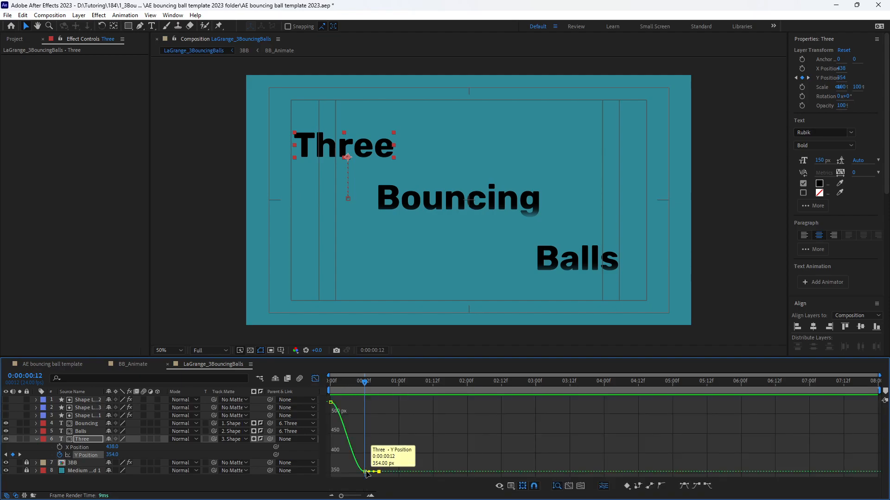
click(365, 472)
drag(365, 474, 366, 469)
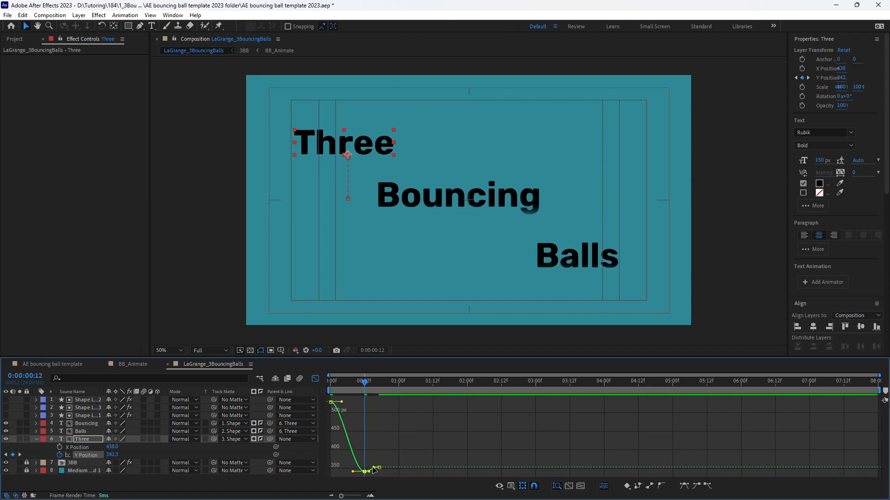
click(374, 472)
key(space)
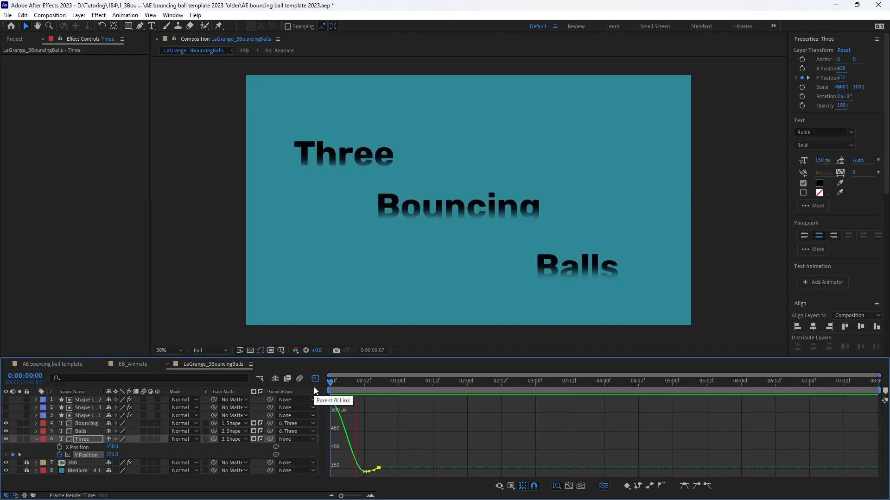
key(space)
key(space)
key(space)
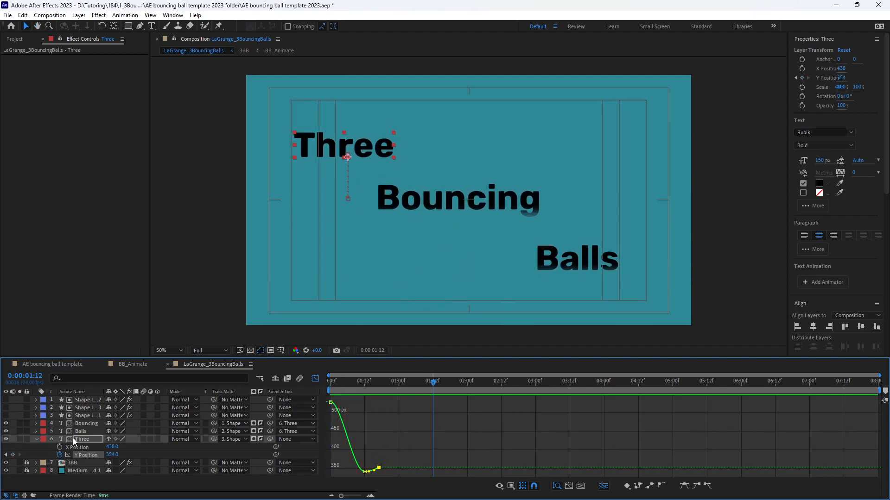
Nudge the "Bouncing" matte, Shape Layer 2, down to Y 735 to clear the descender of the "g"
click(86, 409)
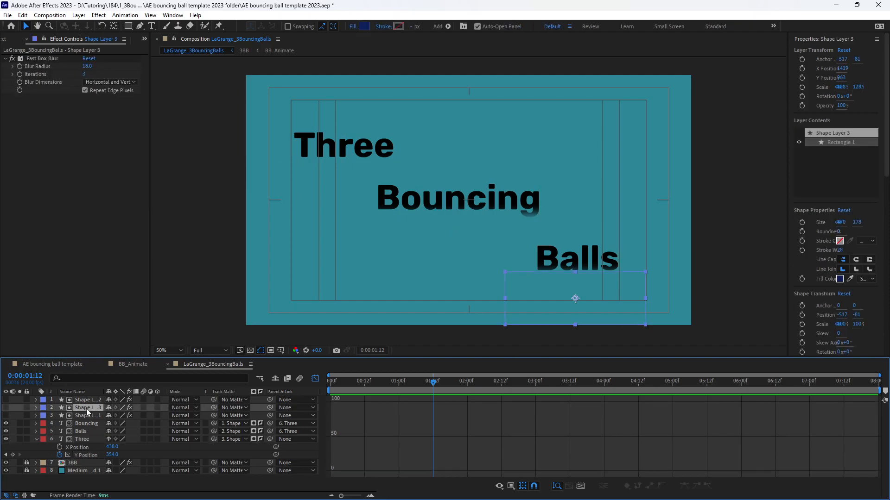
click(86, 399)
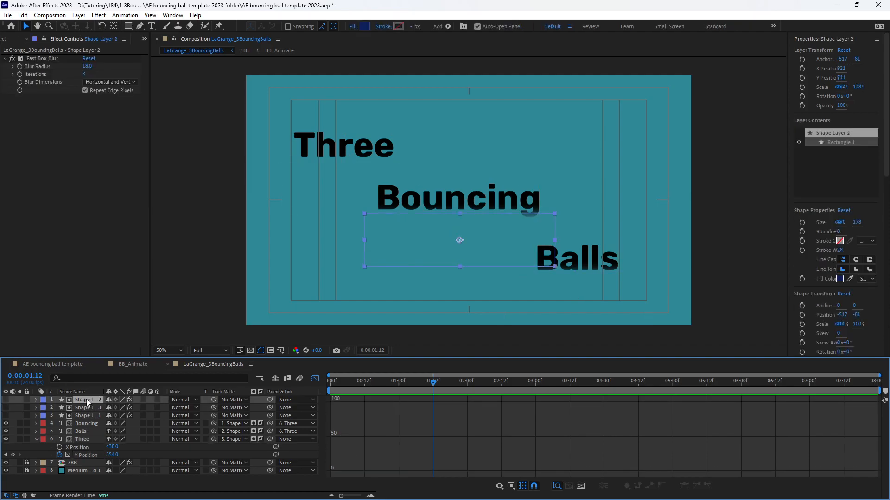
key(Down)
key(Down)
key(Down)
key(Down)
key(Down)
key(Down)
key(Down)
key(Down)
key(Down)
key(Down)
key(Down)
key(Down)
key(Down)
key(Down)
key(Down)
key(Down)
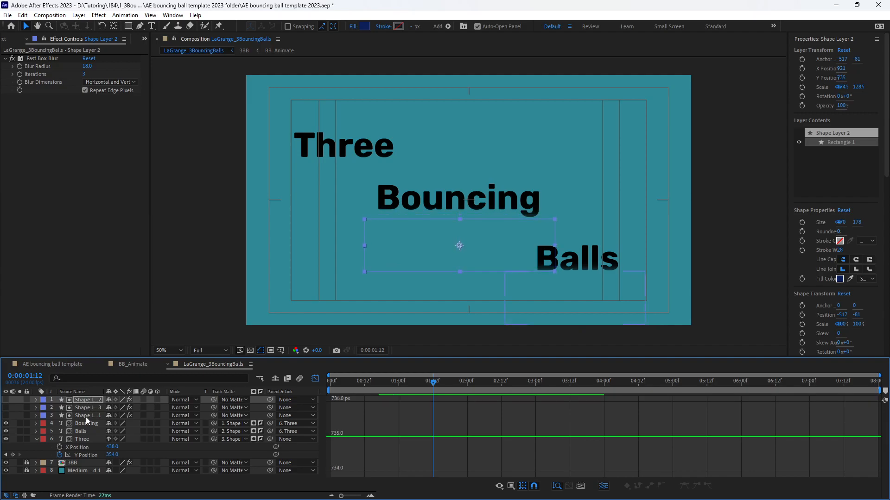
Nudge the "Balls" matte, Shape Layer 3, down to Y 977 and preview the title animation
click(85, 408)
key(Down)
key(Down)
key(Down)
key(Down)
key(Down)
key(Down)
key(Down)
key(Down)
key(Down)
key(Down)
key(Down)
key(Down)
key(Down)
key(Down)
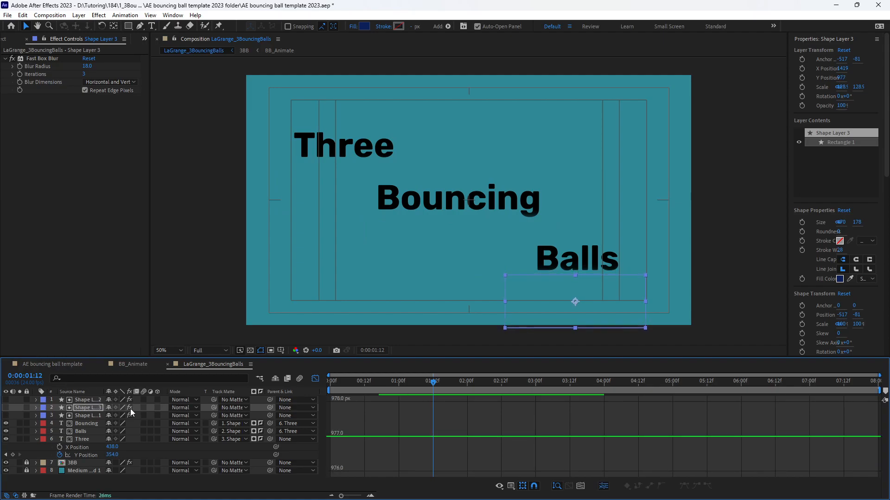
drag(362, 385, 326, 390)
key(space)
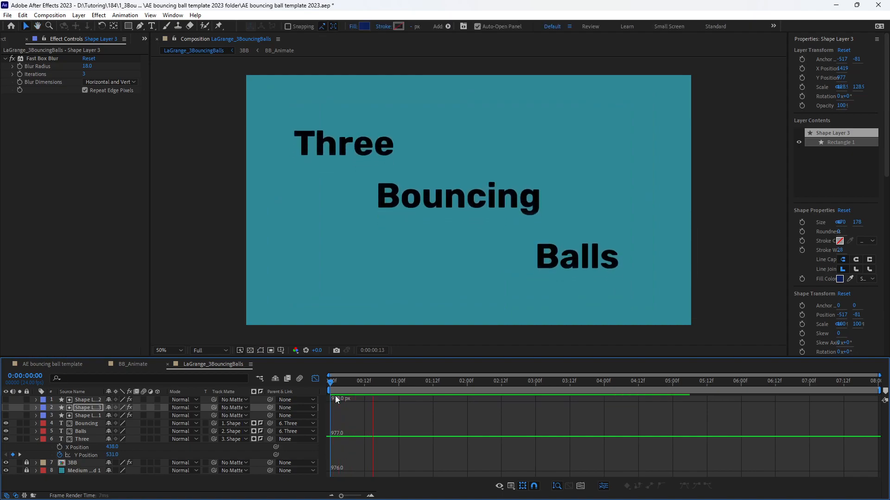
key(space)
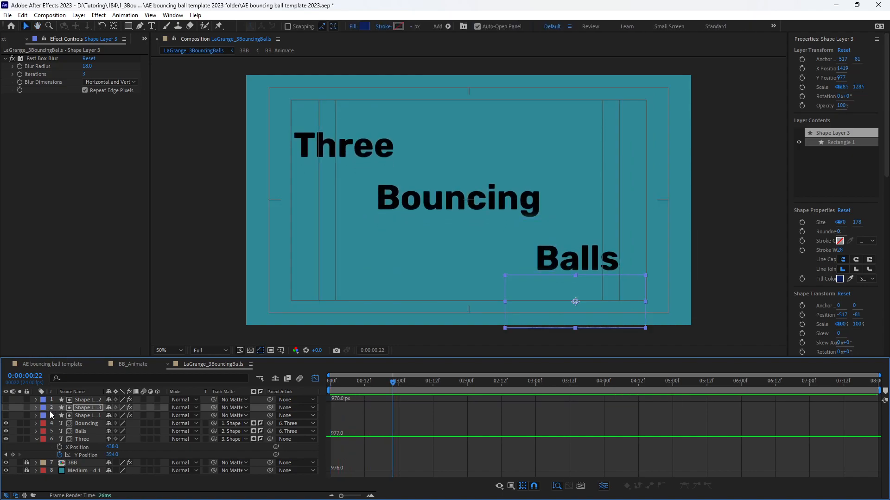
Copy the "Three" layer's frame 17 Y Position keyframe and paste it at 3:12 in the layer bar view
click(316, 379)
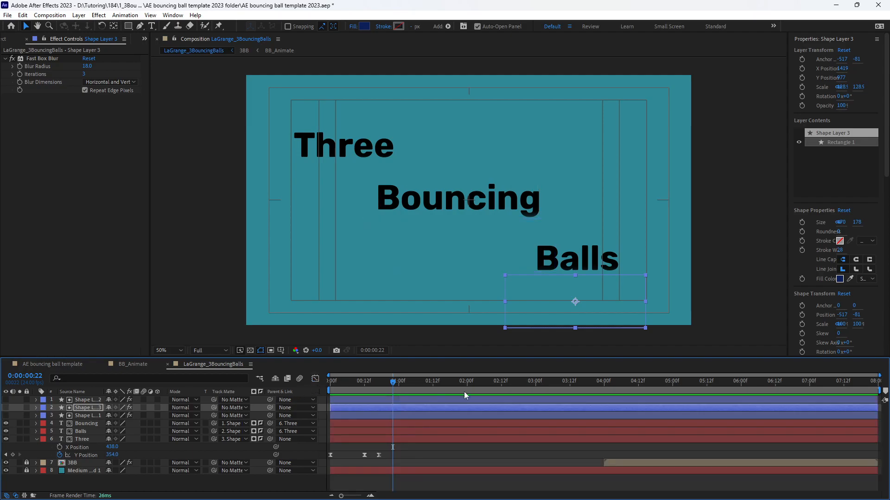
drag(544, 388, 571, 386)
click(378, 456)
key(ctrl+c)
key(ctrl+v)
Add a Y Position keyframe of 556 to "Three" at 3:23 so the title words drop behind their mattes
drag(577, 384, 601, 386)
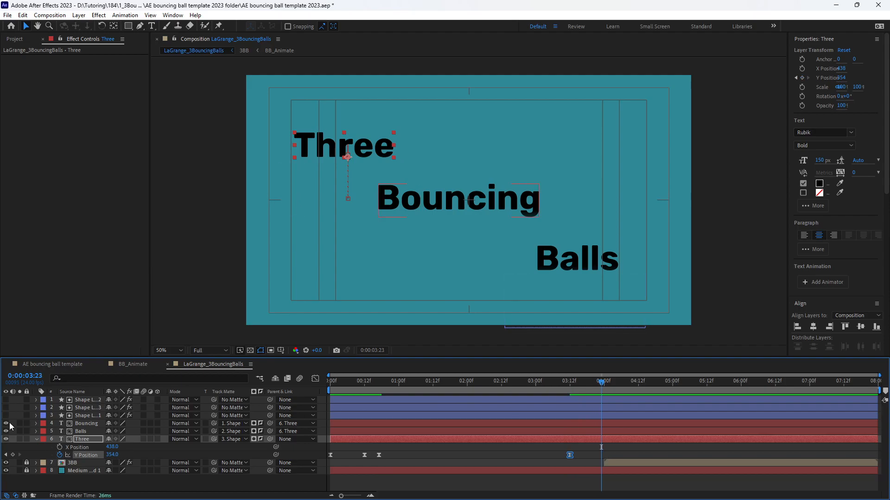
drag(112, 454, 208, 454)
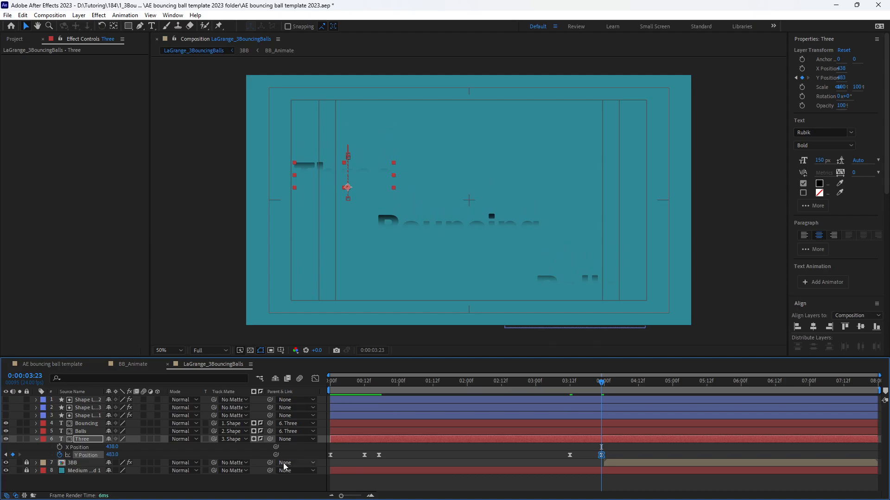
drag(112, 455, 149, 455)
Add a raised Y Position keyframe to "Three" at 3:15, before the title words drop, and preview the animation
click(578, 382)
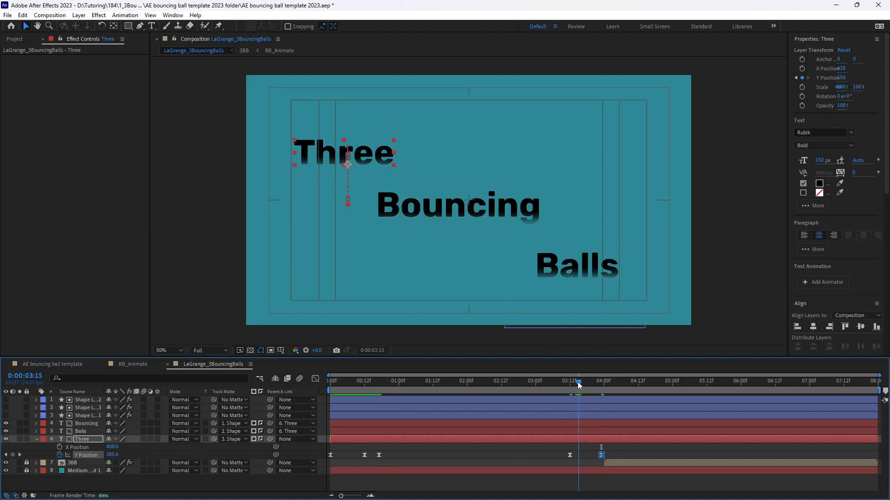
drag(113, 455, 99, 455)
drag(576, 386, 578, 383)
key(space)
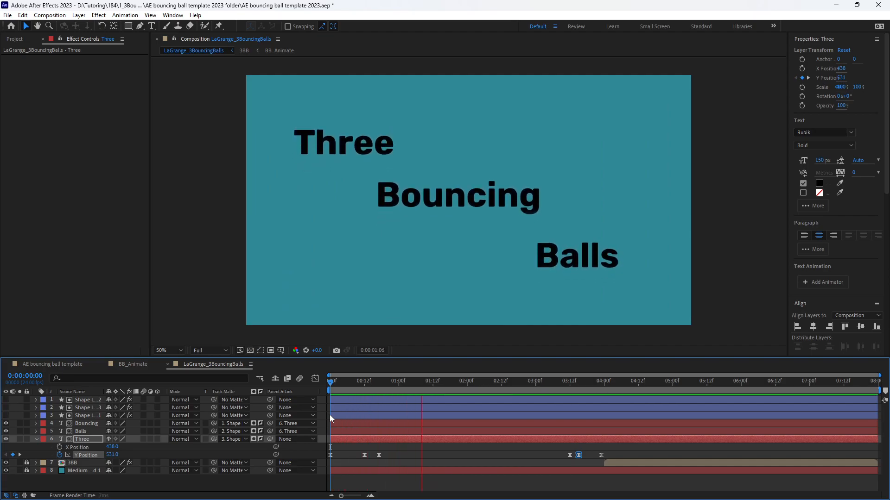
key(space)
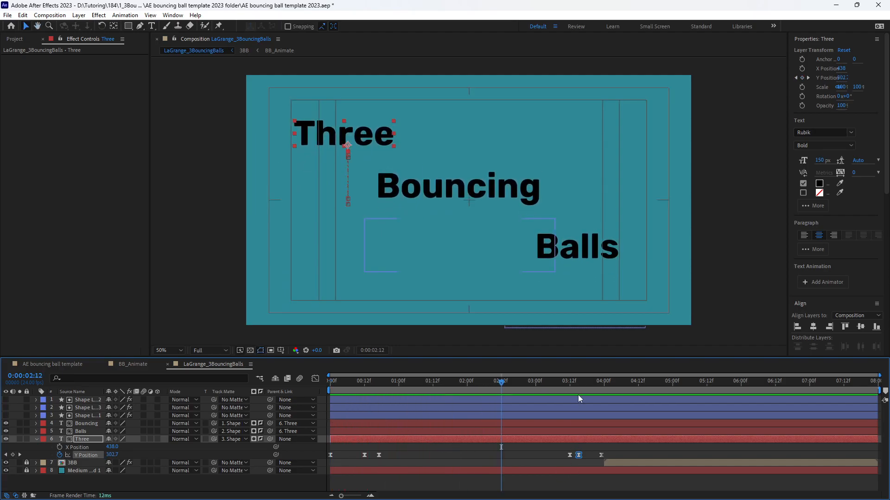
Turn the "Three" layer's Y Position keyframe at frame 17 into a hold keyframe and preview the title's exit
click(569, 381)
click(569, 381)
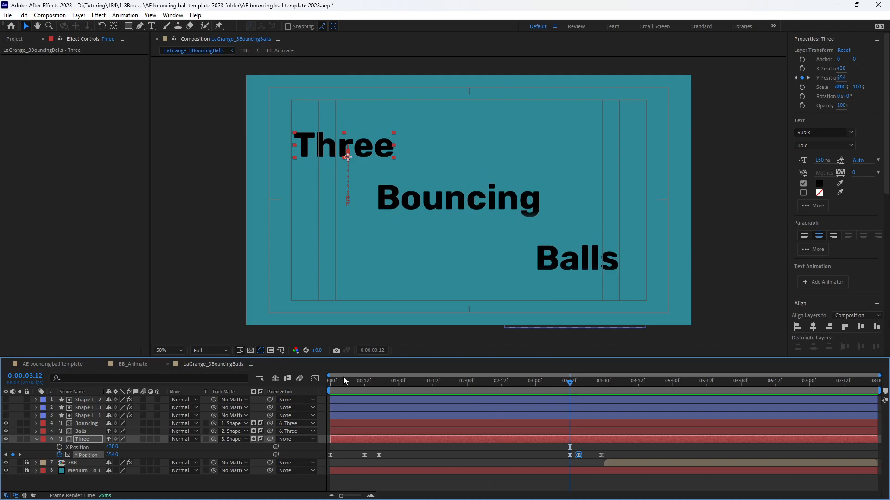
click(377, 455)
right_click(378, 455)
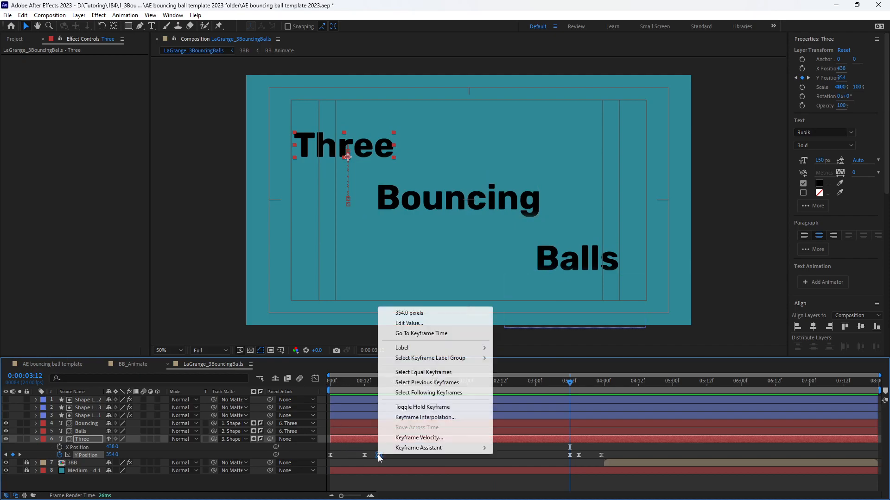
click(422, 406)
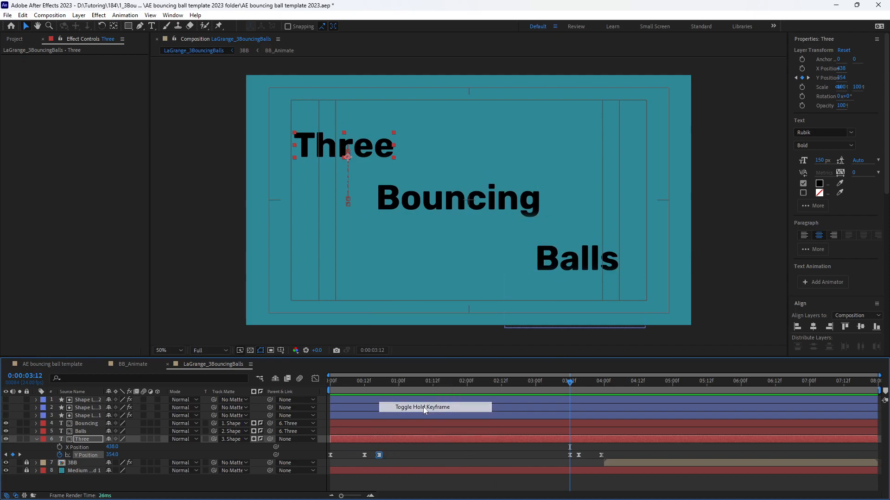
drag(403, 383, 284, 383)
key(space)
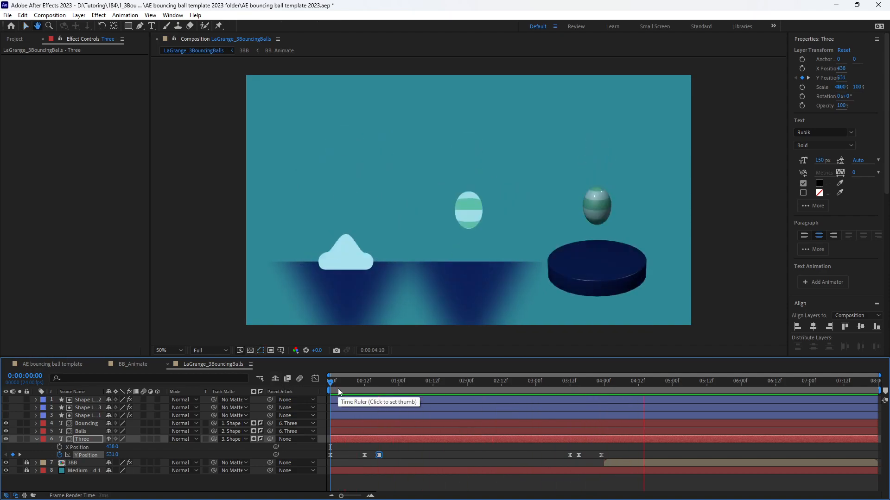
key(space)
click(566, 382)
key(space)
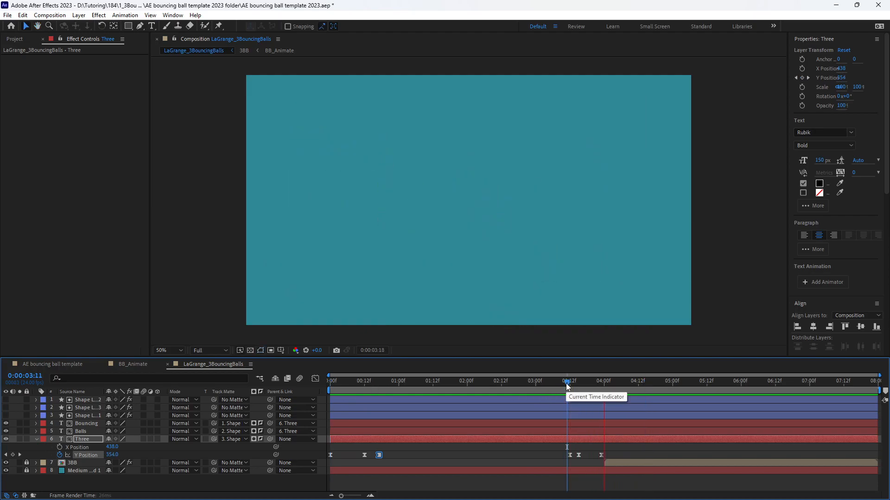
Move the last three Y Position keyframes of "Three" earlier together, so the exit begins at 2:13
drag(612, 454, 548, 460)
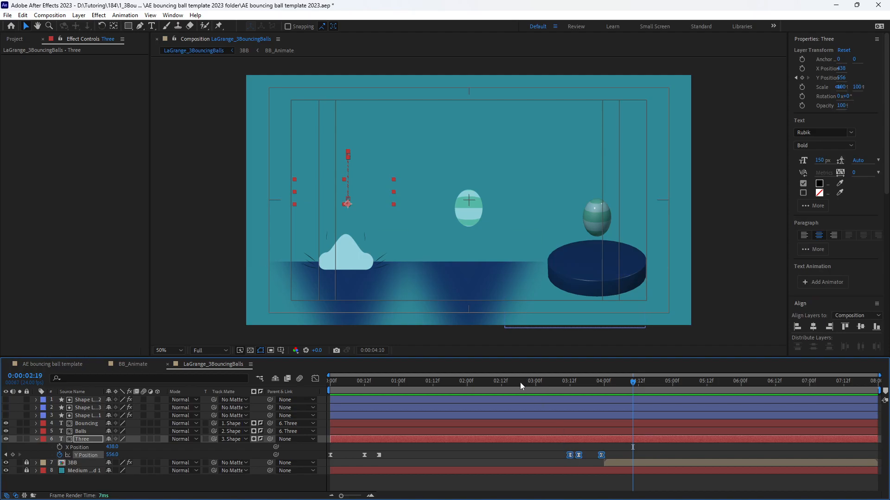
key(Home)
key(space)
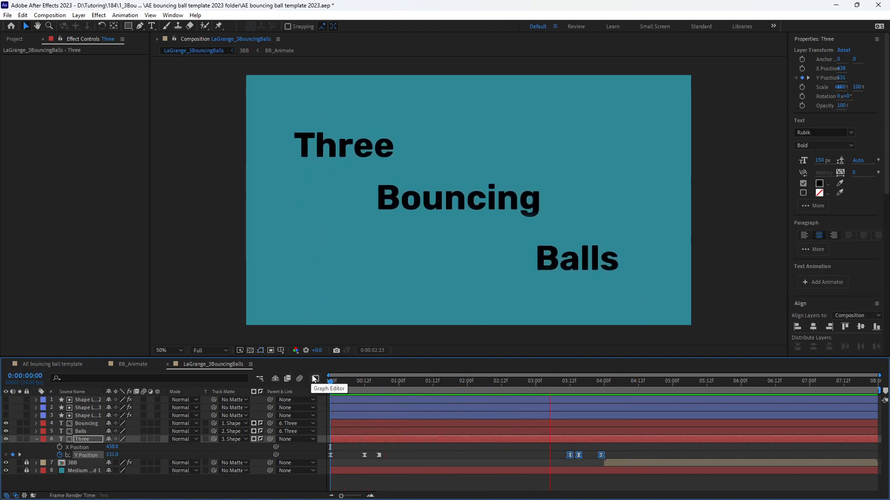
key(space)
click(507, 382)
click(504, 382)
drag(570, 455, 504, 455)
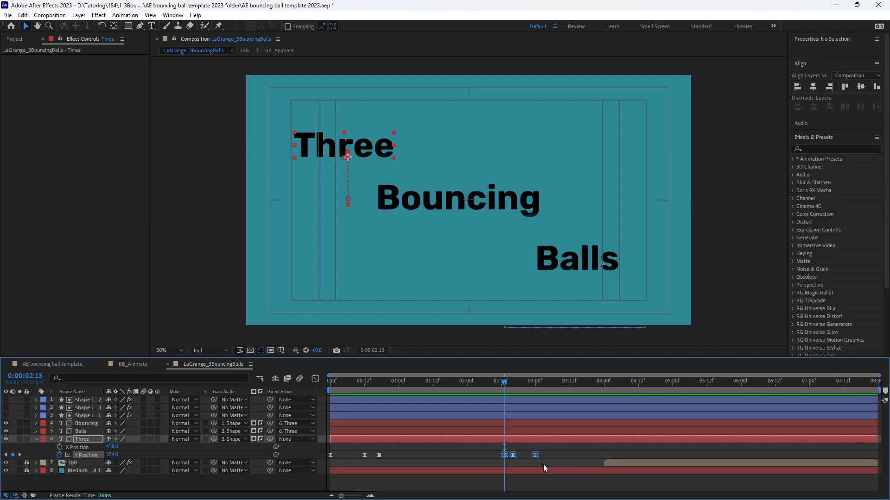
Unlock the 3BB layer and move it earlier to start at 3:00
click(543, 464)
click(27, 463)
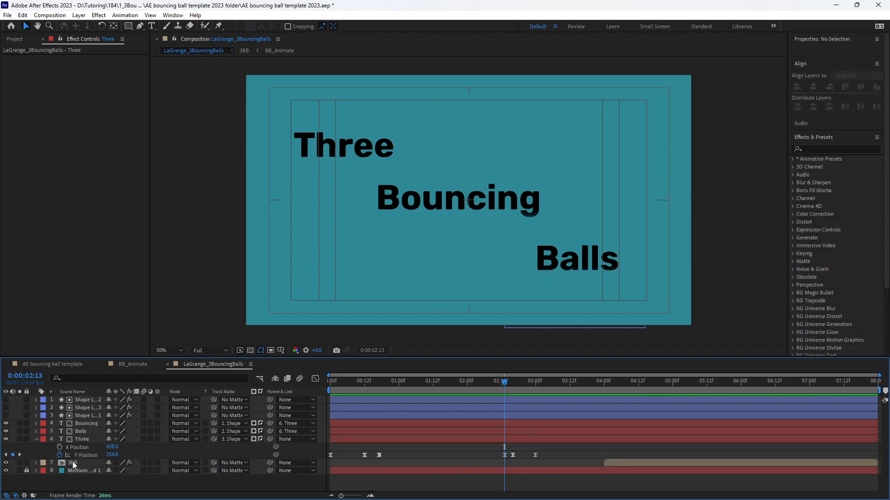
drag(613, 463, 544, 462)
End the work area at 7:00, trim the composition to it, and preview the whole animation
mouse_move(793, 385)
mouse_down()
mouse_move(818, 385)
mouse_move(807, 389)
mouse_up()
key(Page_Up)
key(n)
key(ctrl+shift+x)
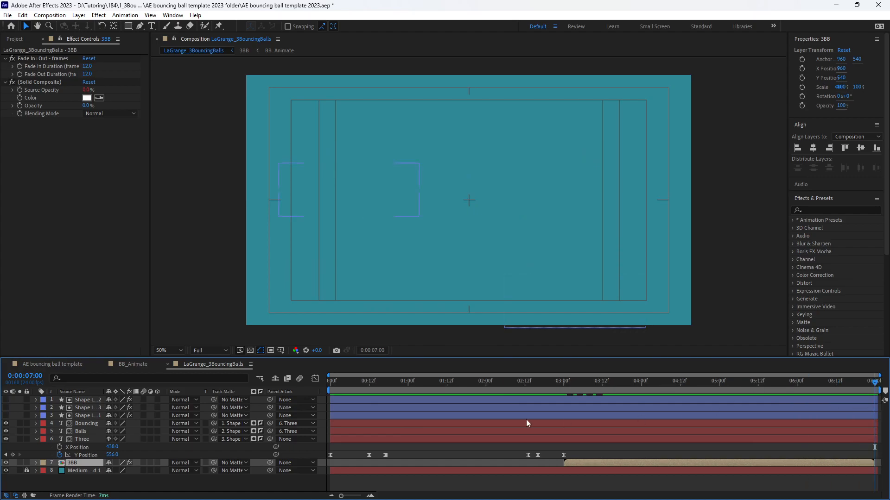
key(space)
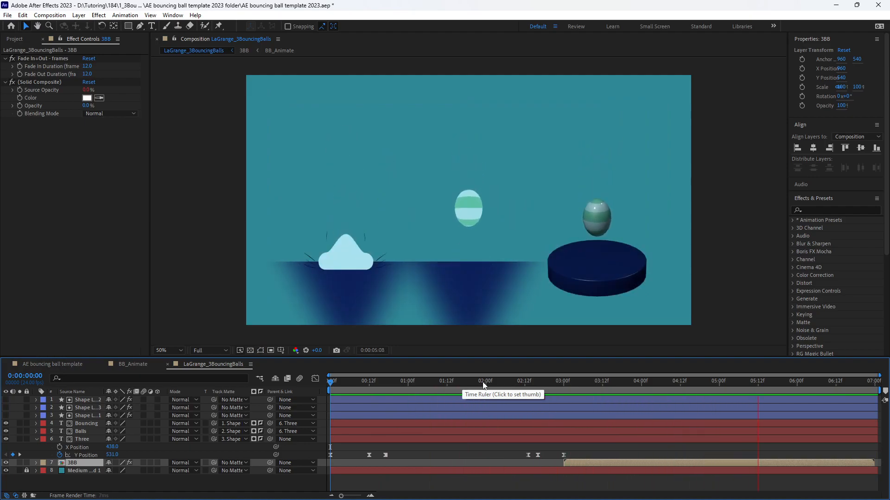
key(space)
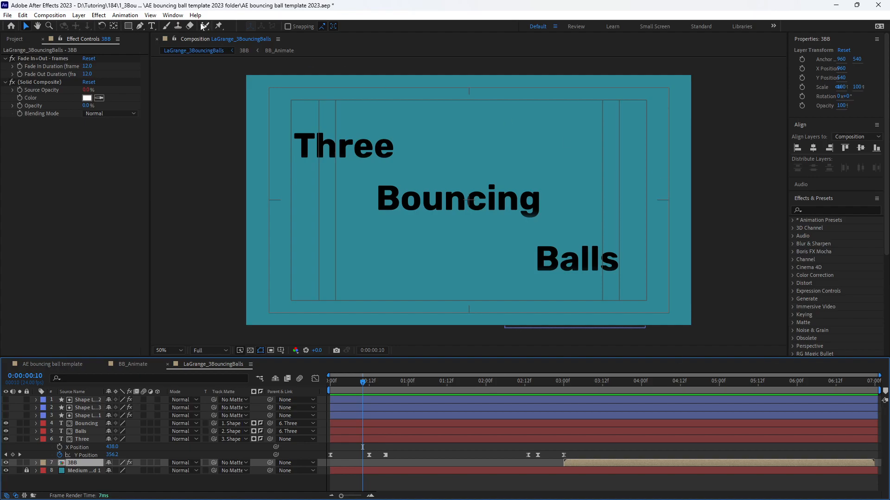
Send the composition to the Adobe Media Encoder queue and set its output folder to 1_3Bounce_balls
click(49, 18)
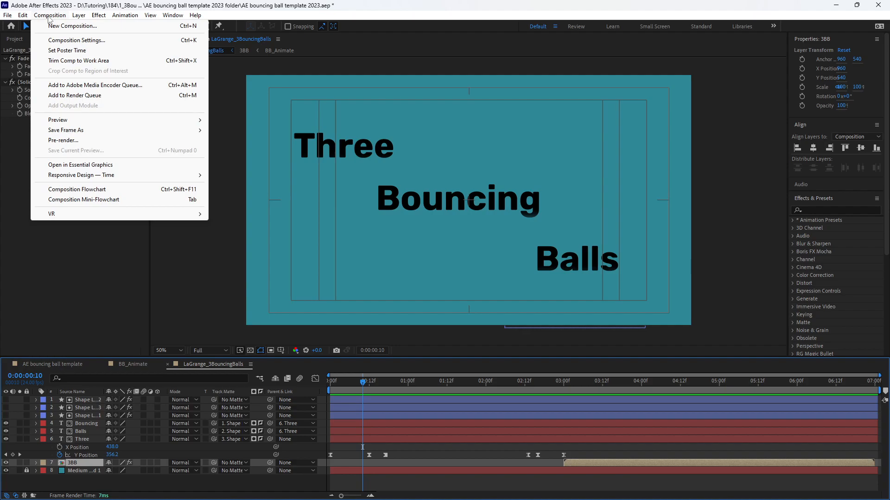
click(78, 86)
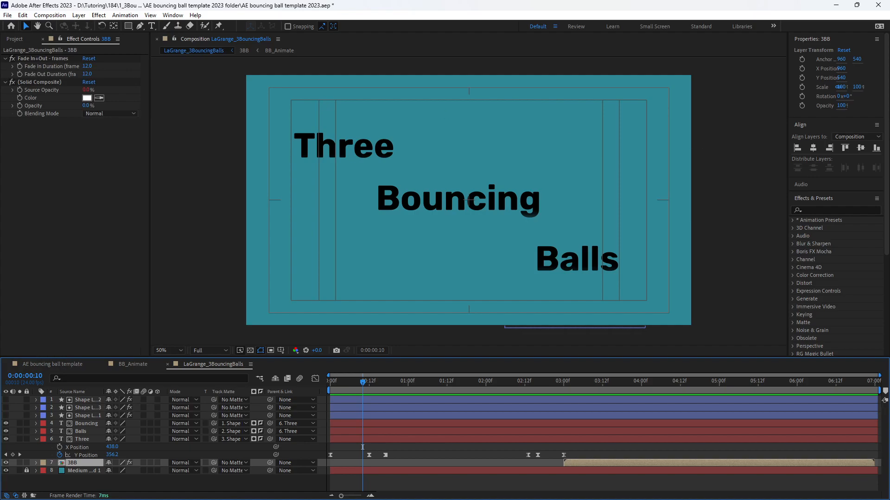
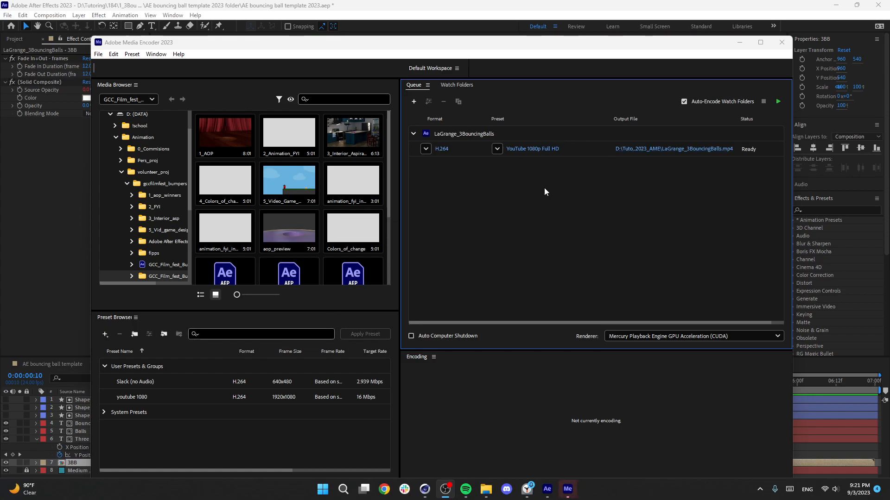
click(679, 149)
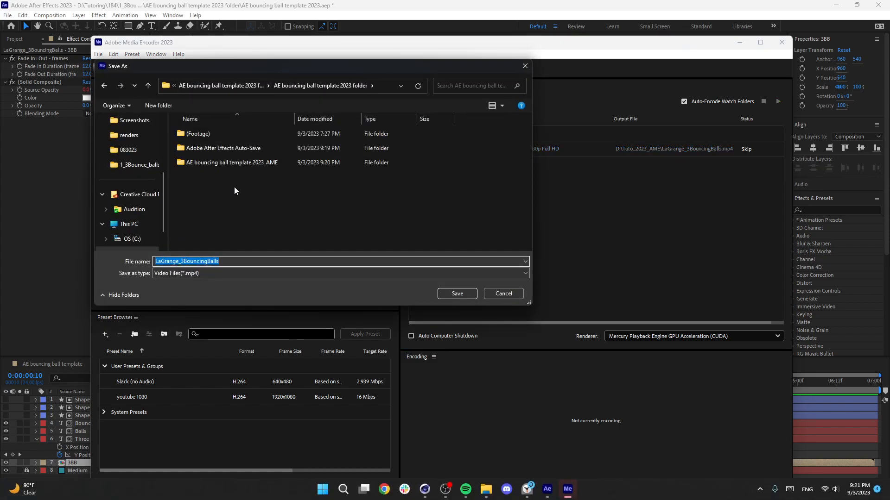
click(222, 86)
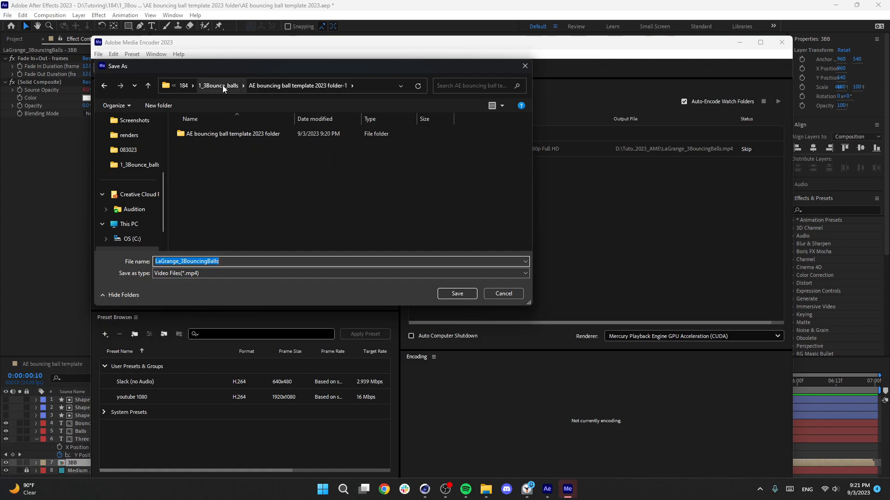
click(222, 86)
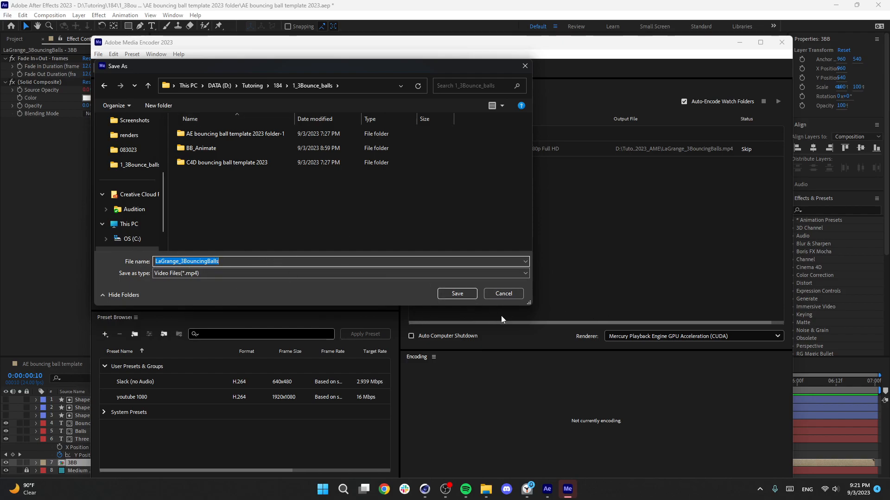
click(457, 293)
Render the queued H.264 export and reveal the output file in its folder
click(779, 102)
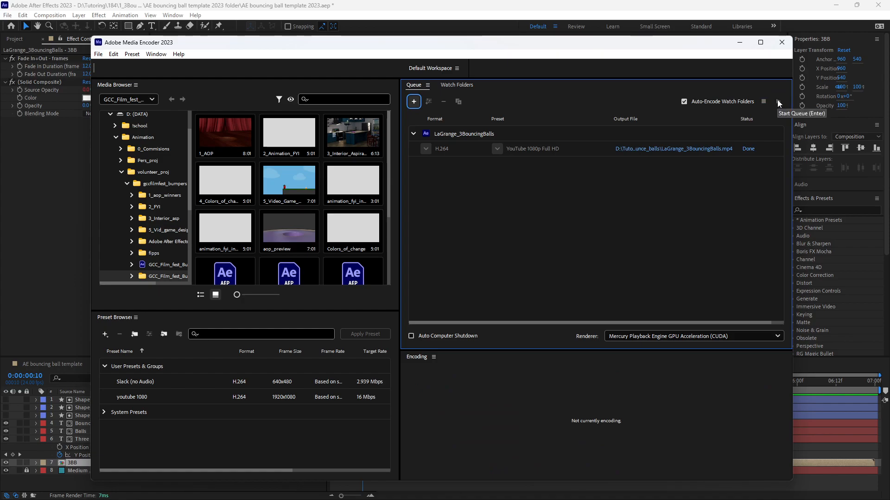
right_click(697, 149)
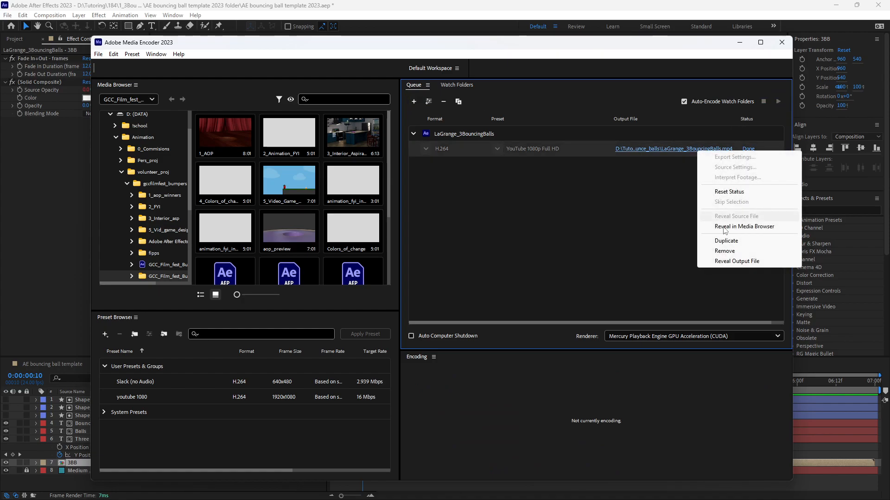
click(723, 261)
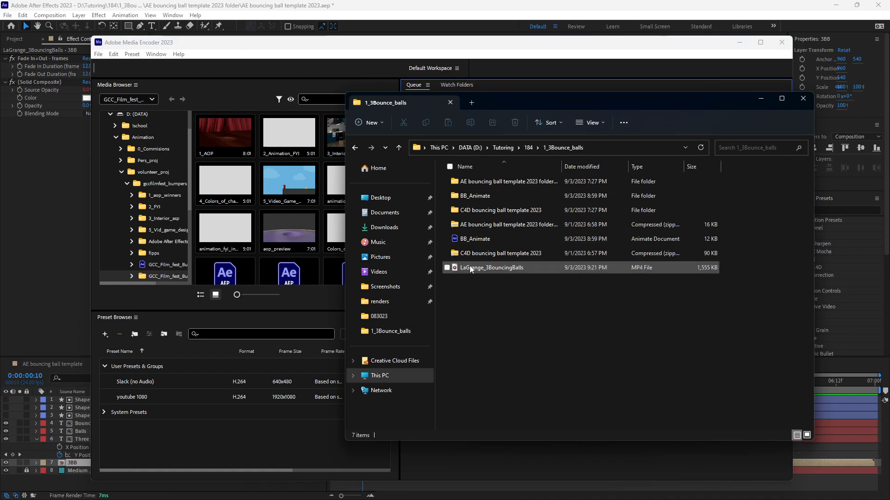
mouse_move(502, 277)
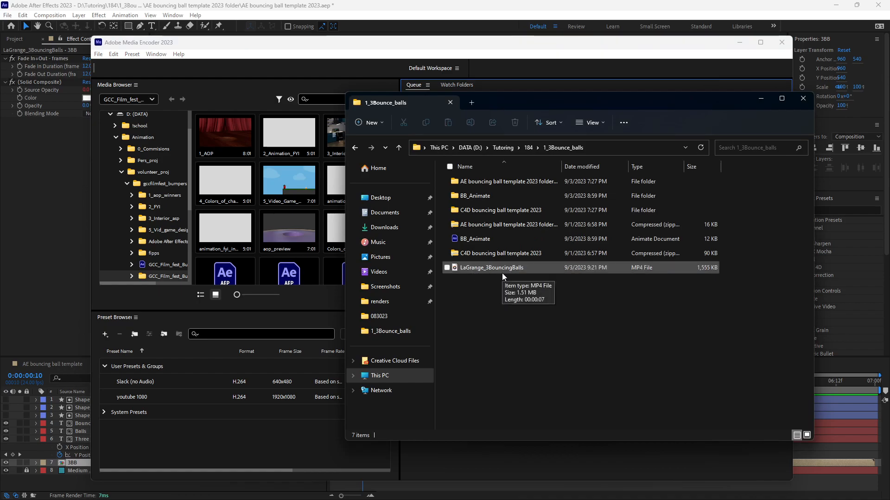